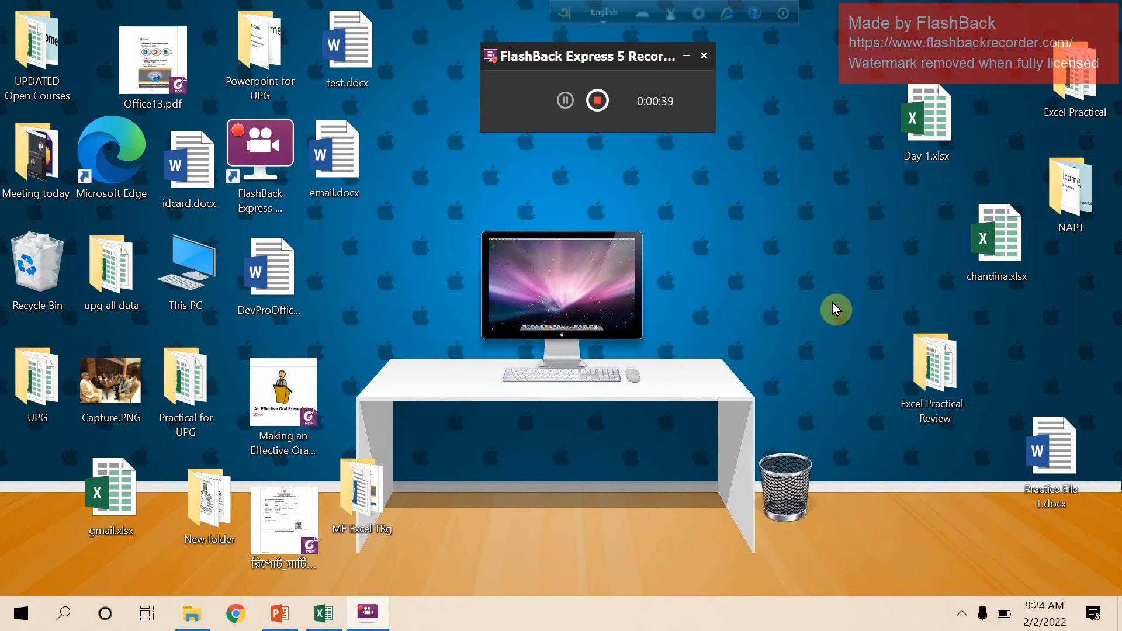
# Open the Windows Temp folder by running the command temp from the Run dialog
pyautogui.press('super+r')
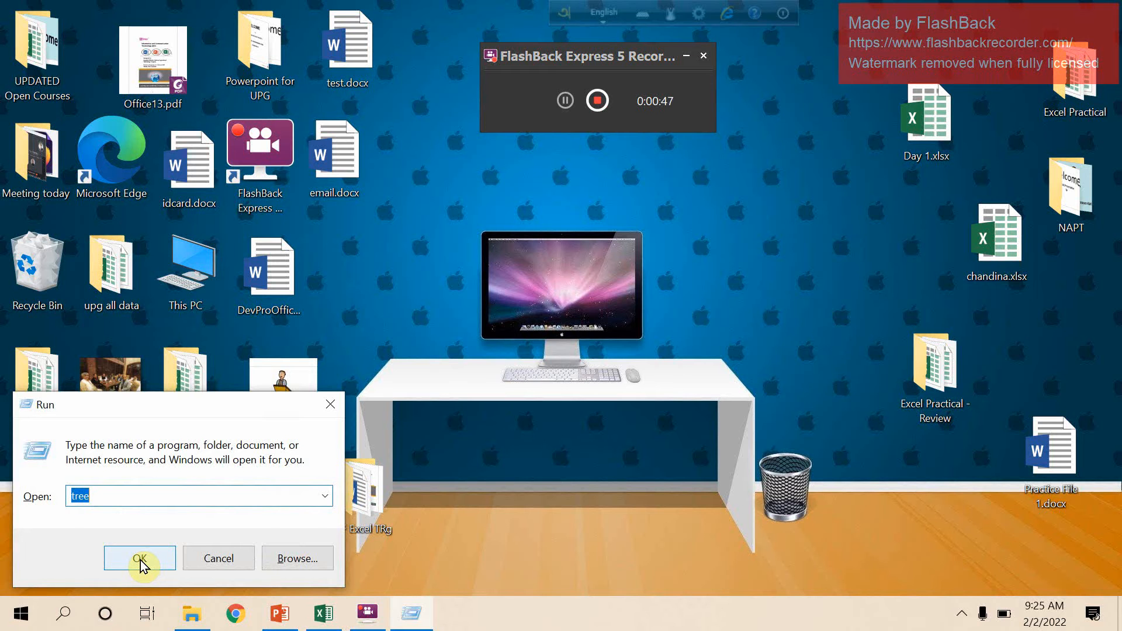
pyautogui.write('tem')
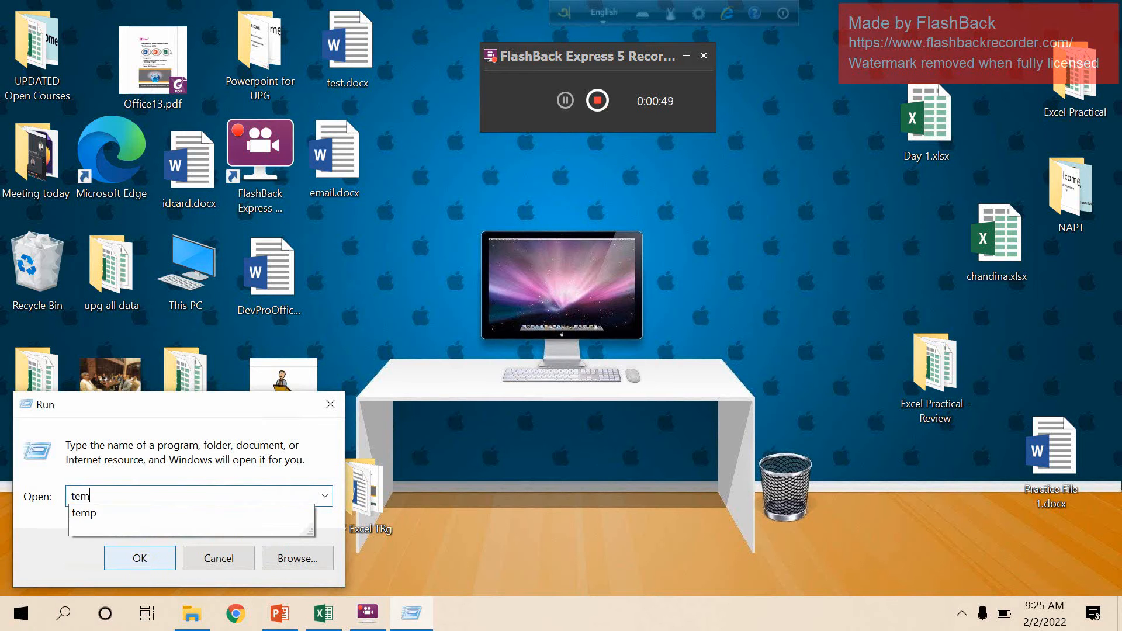
pyautogui.write('p')
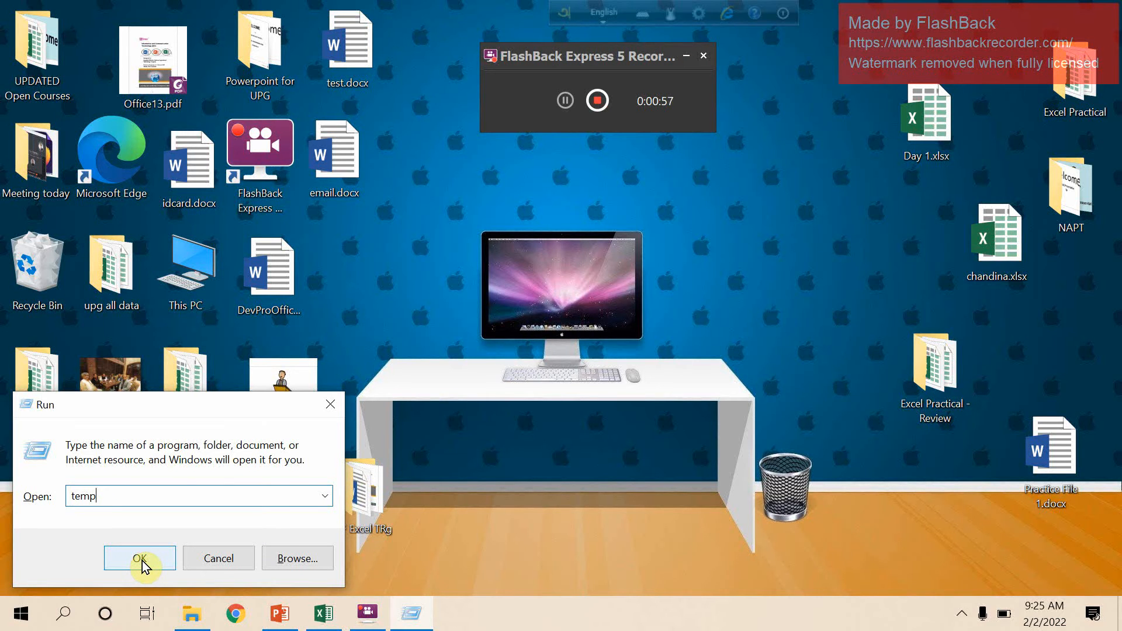
pyautogui.click(142, 564)
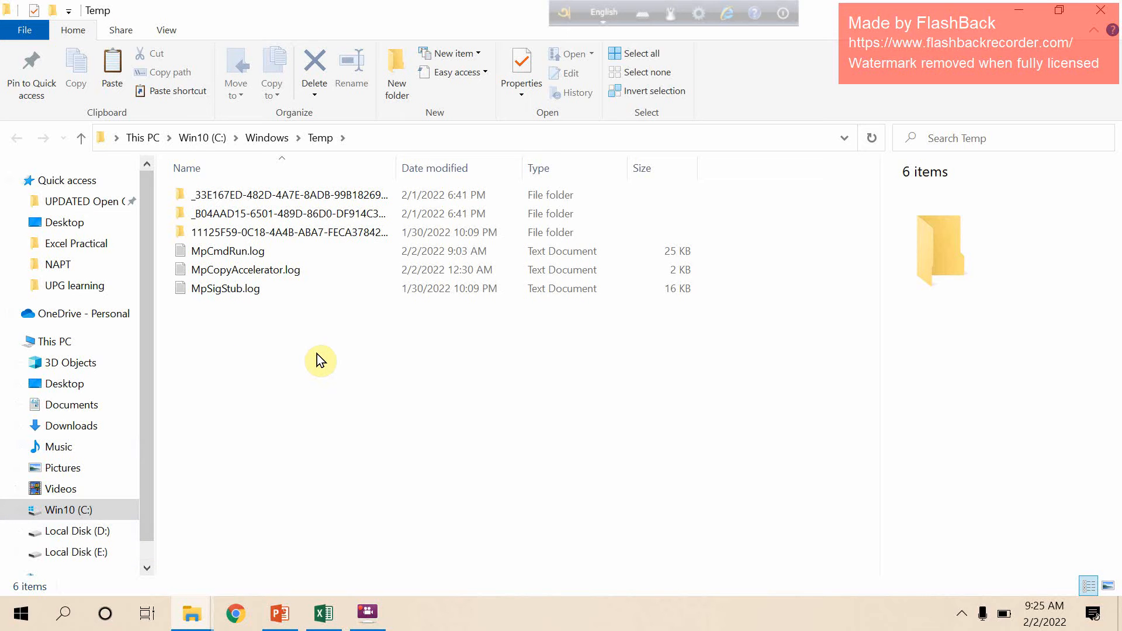
# Delete all files and folders in the Windows Temp folder and close its window
pyautogui.hotkey('ctrl', 'a')
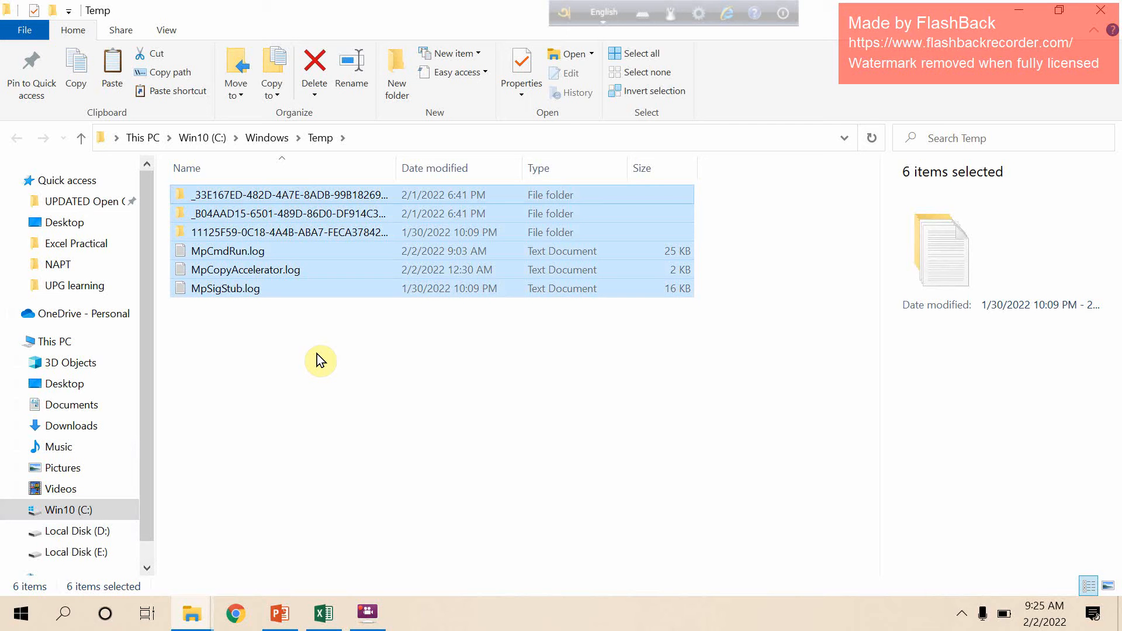
pyautogui.press('Delete')
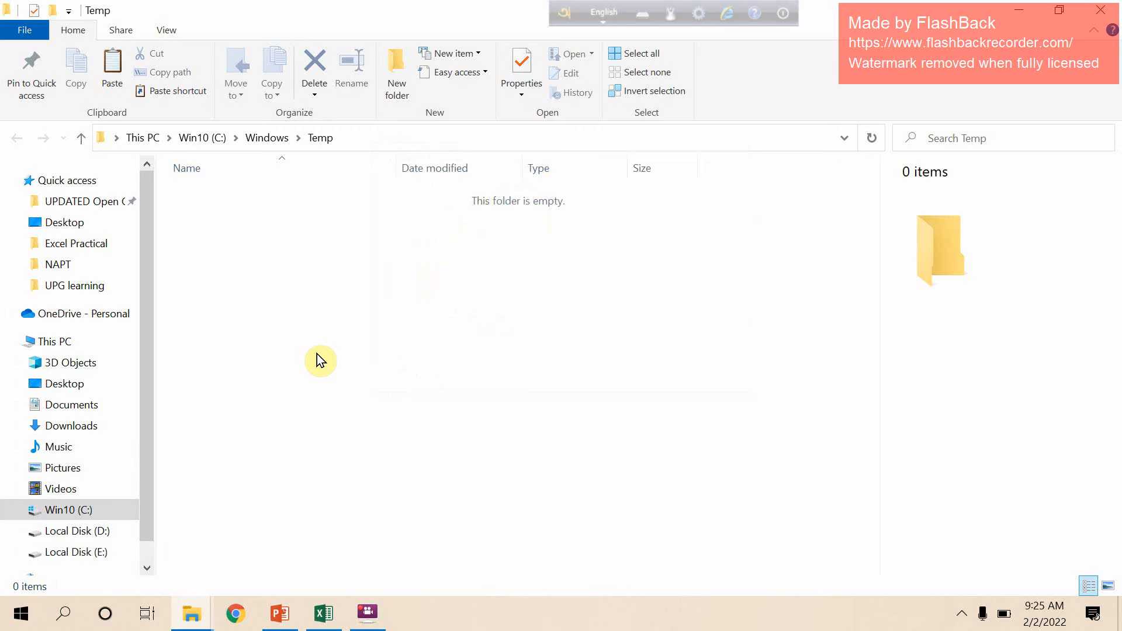
pyautogui.click(1103, 9)
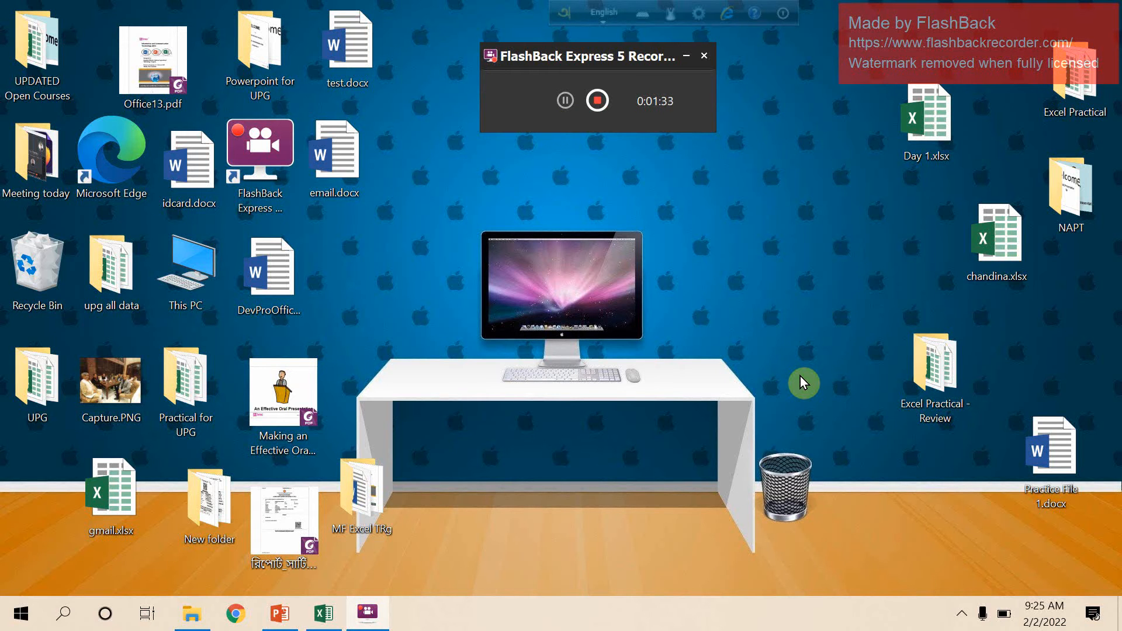
# Reopen the Windows Temp folder with the temp Run command to check its contents
pyautogui.press('super+r')
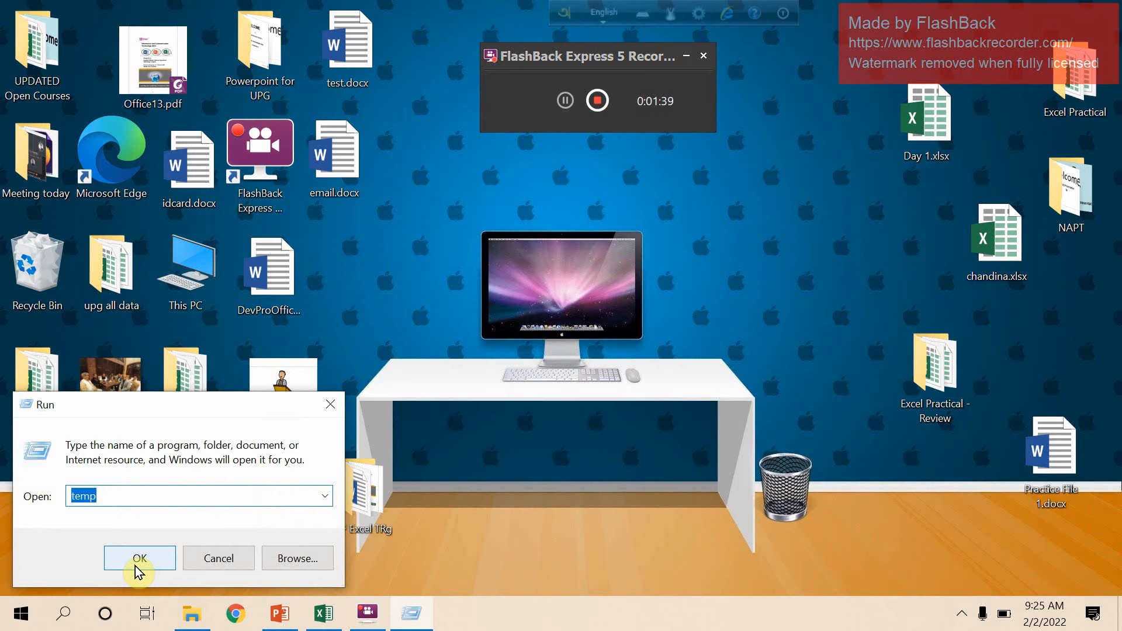
pyautogui.click(120, 495)
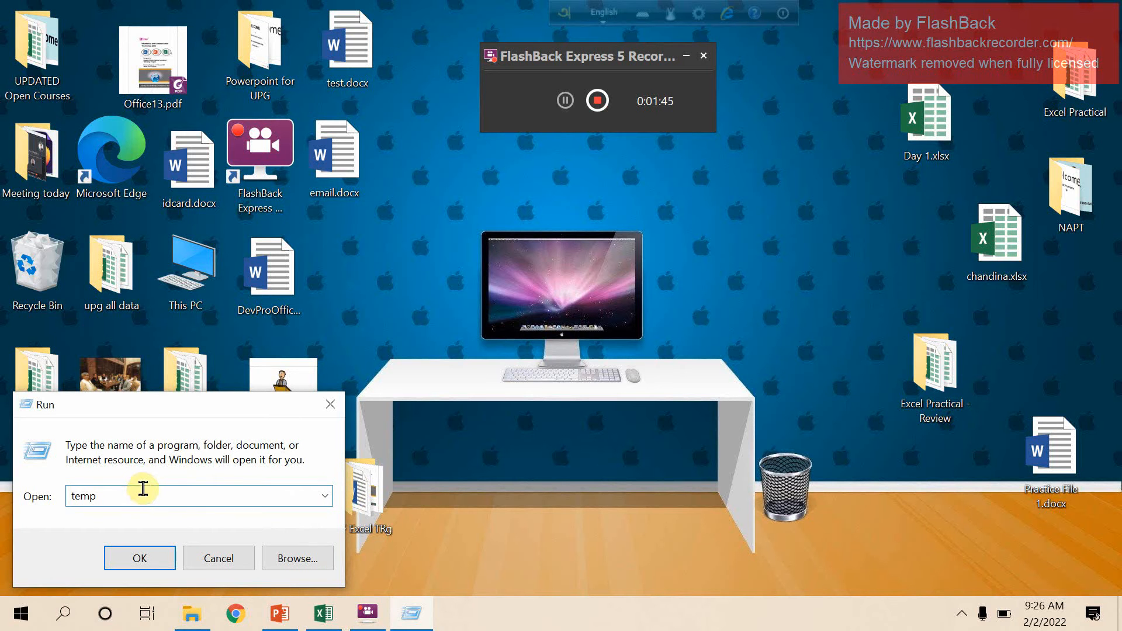
pyautogui.click(141, 560)
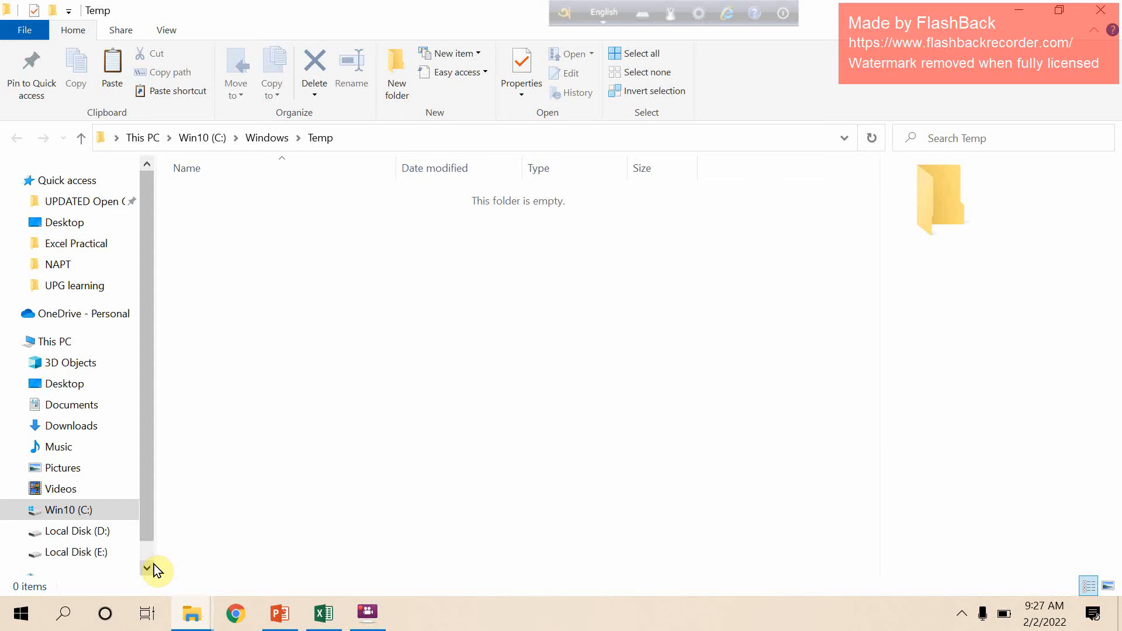
# Open the user profile's AppData Local Temp folder by running %temp% from the Run dialog
pyautogui.press('super+r')
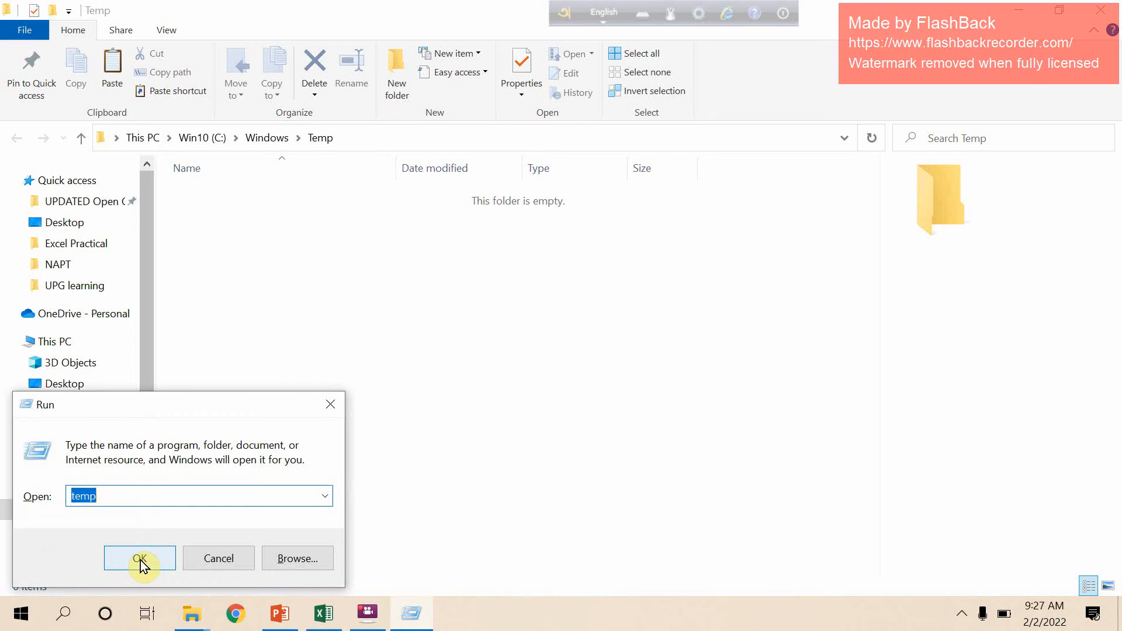
pyautogui.write('%')
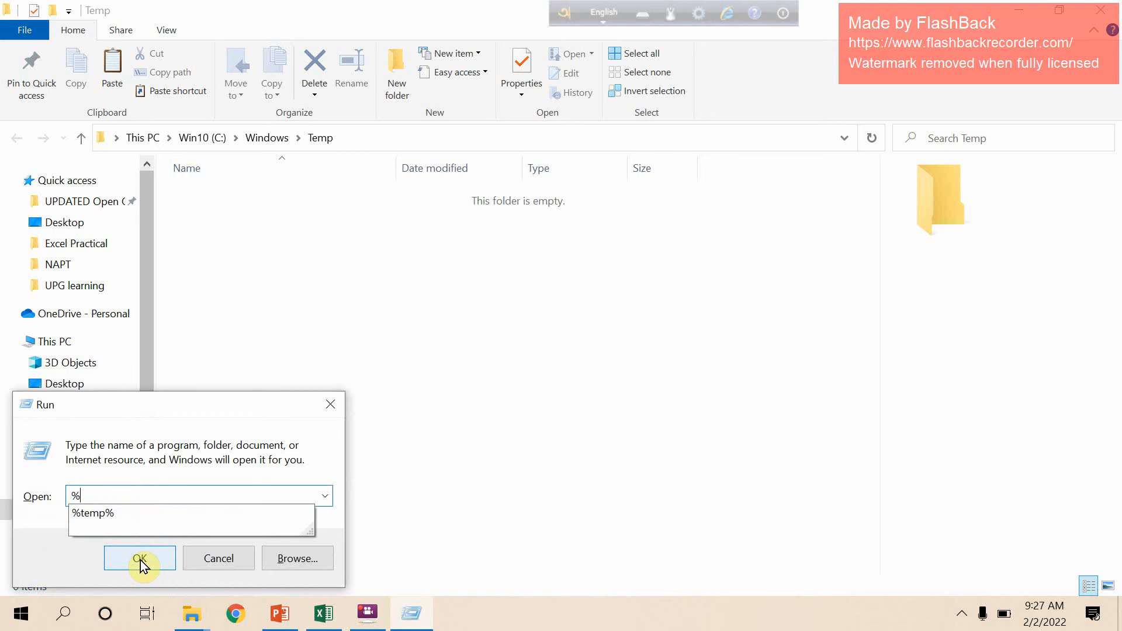
pyautogui.write('temp%')
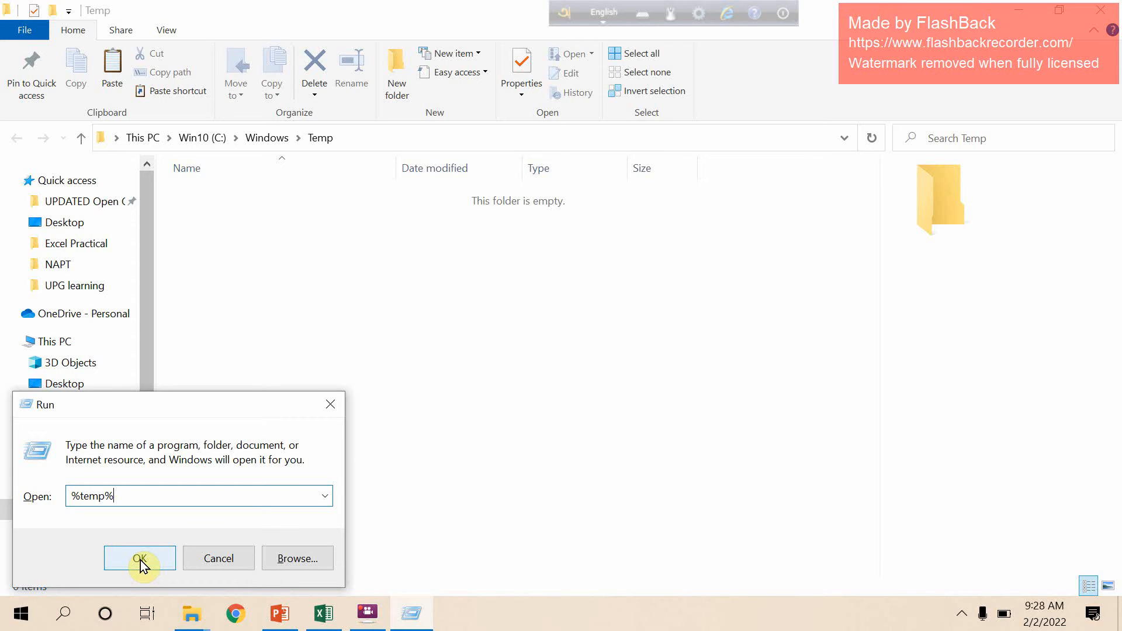
pyautogui.click(140, 563)
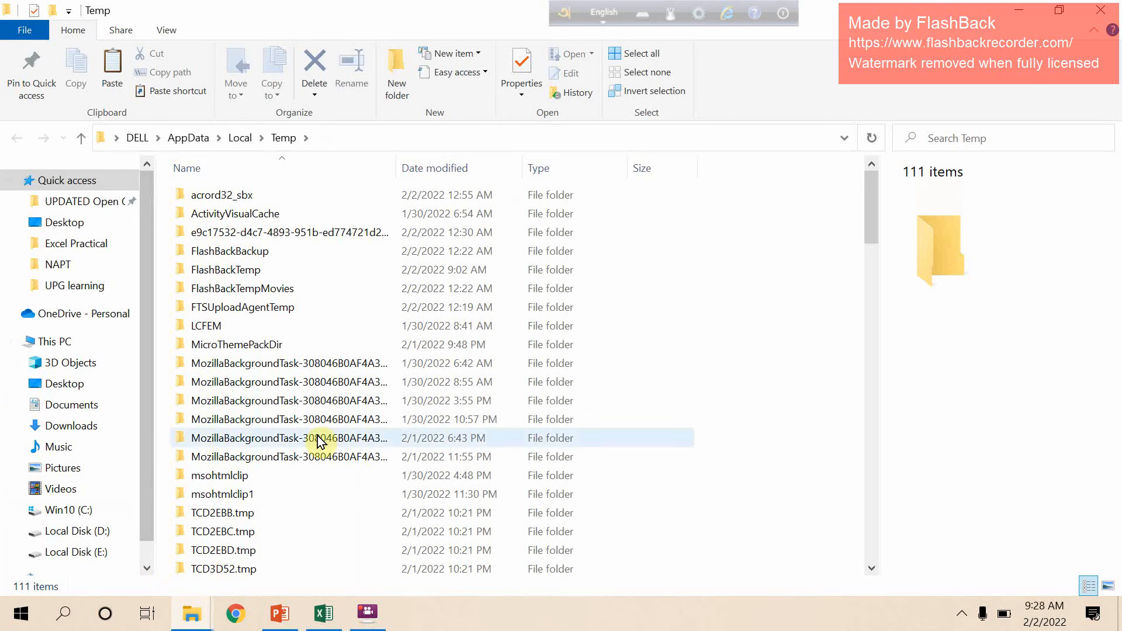
# Delete everything in the user's Temp folder, skipping items in use, and close both Temp folder windows
pyautogui.click(332, 416)
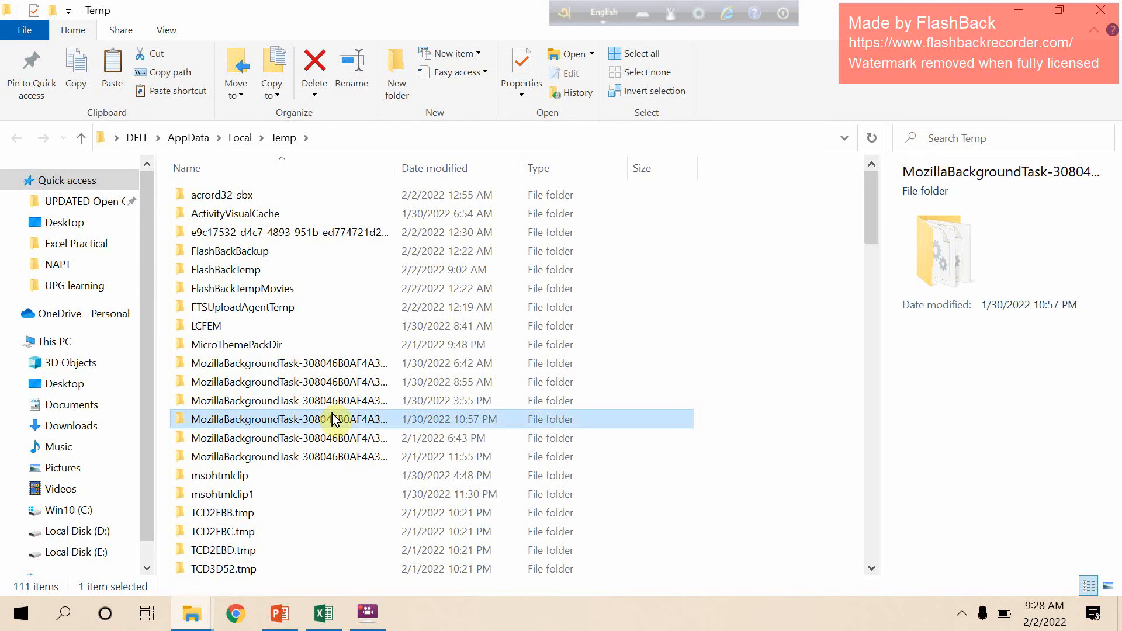
pyautogui.hotkey('ctrl', 'a')
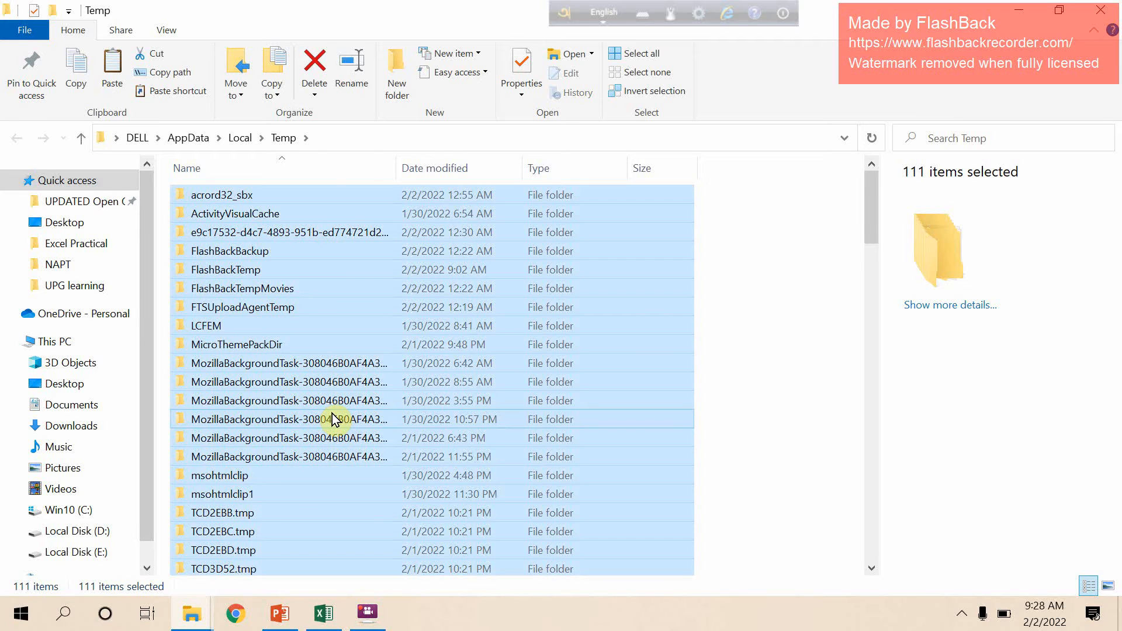
pyautogui.press('Delete')
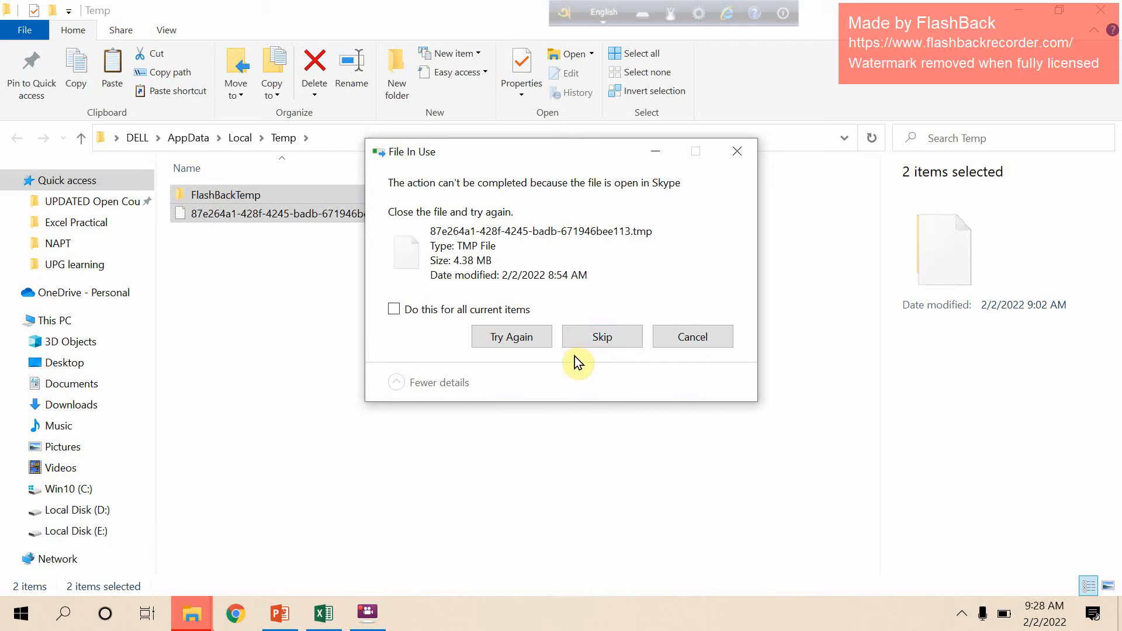
pyautogui.click(597, 336)
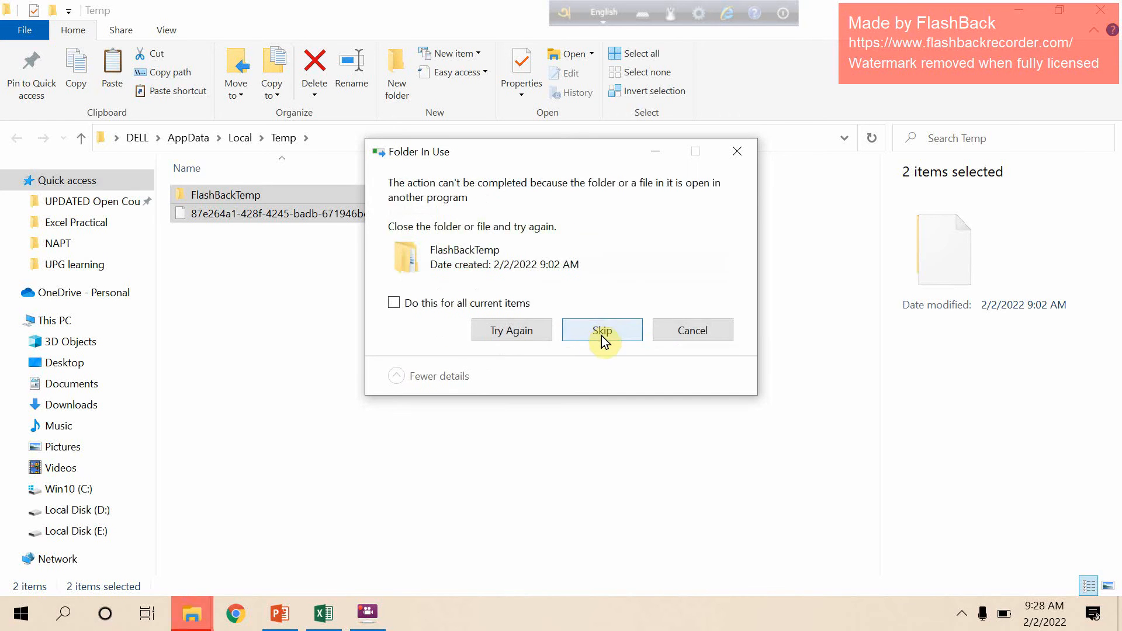
pyautogui.click(608, 332)
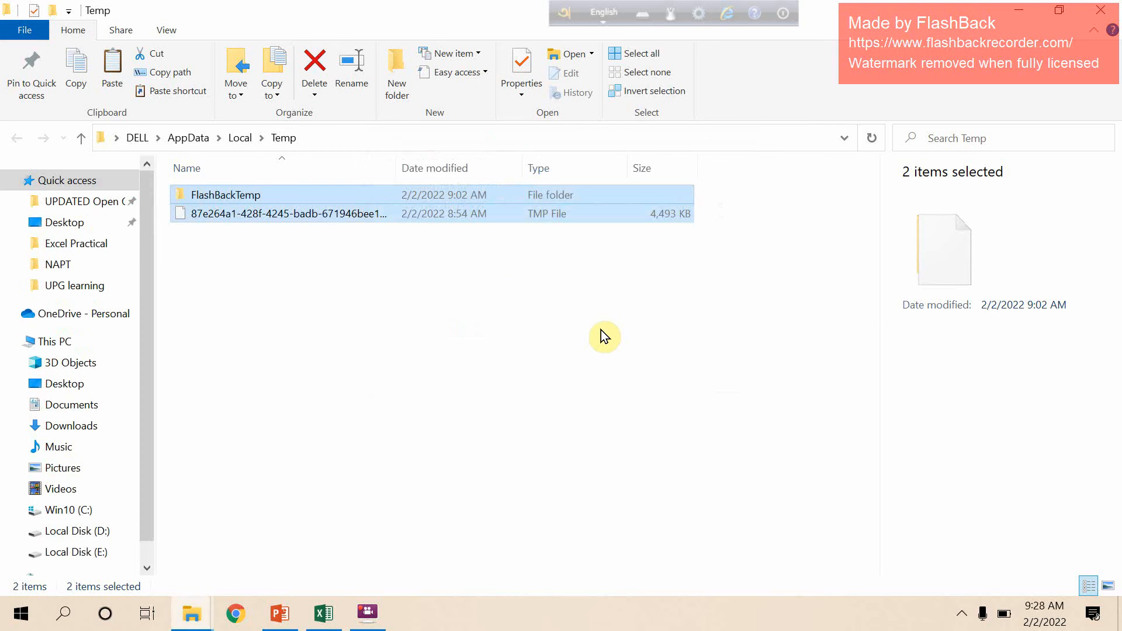
pyautogui.click(1116, 13)
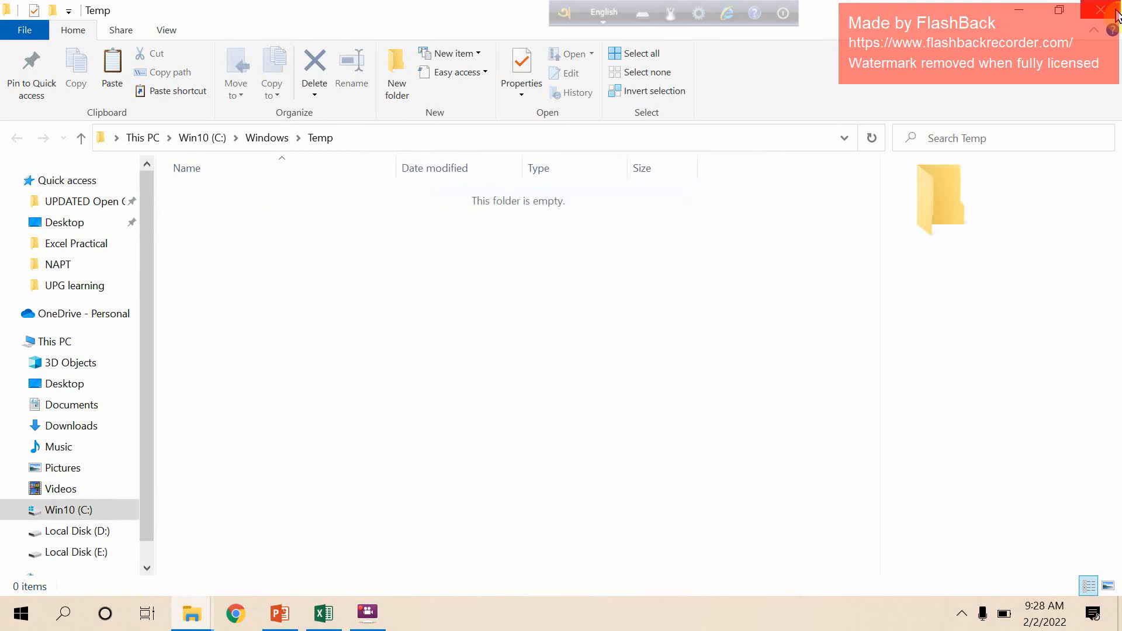
pyautogui.click(1116, 13)
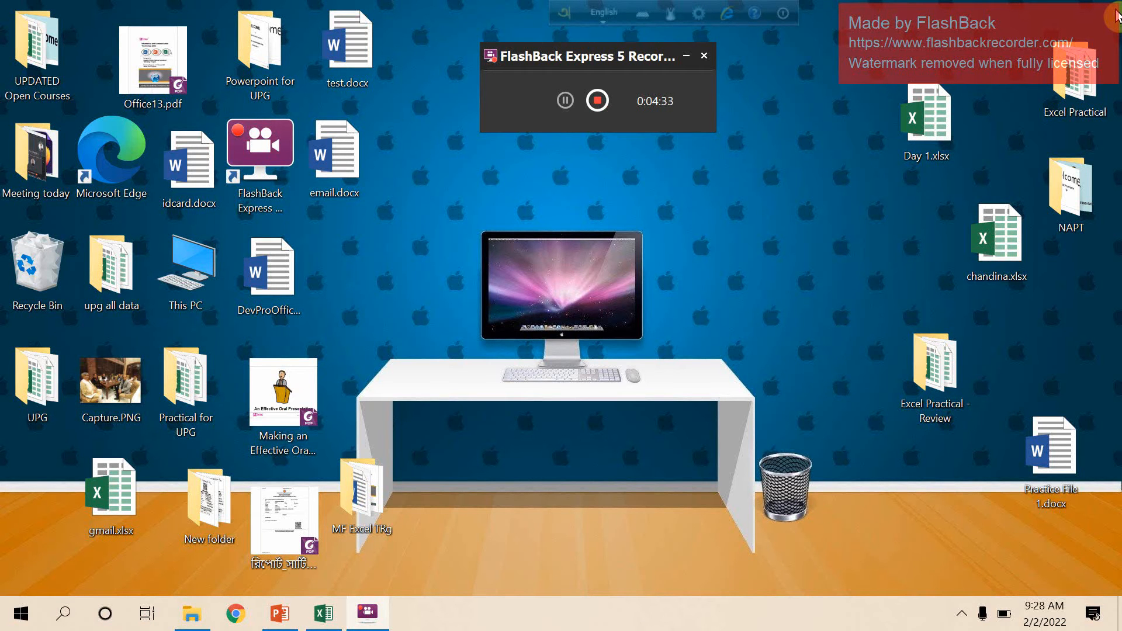
# Open the Windows prefetch folder by running prefetch from the Run dialog and grant permanent access to it
pyautogui.press('super+r')
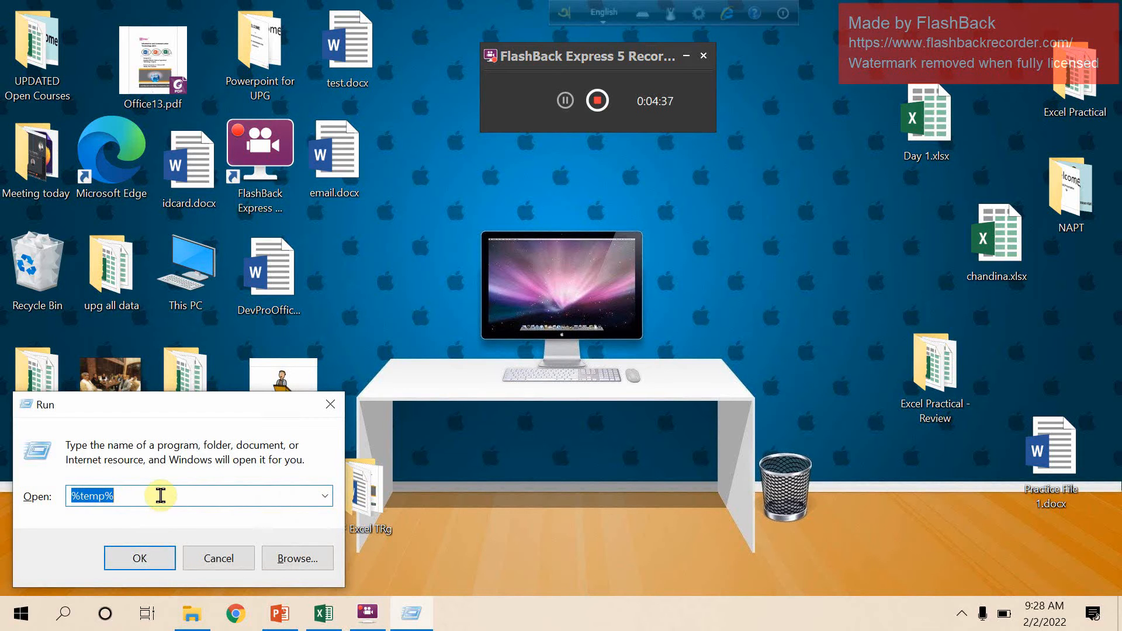
pyautogui.press('BackSpace')
pyautogui.write('p')
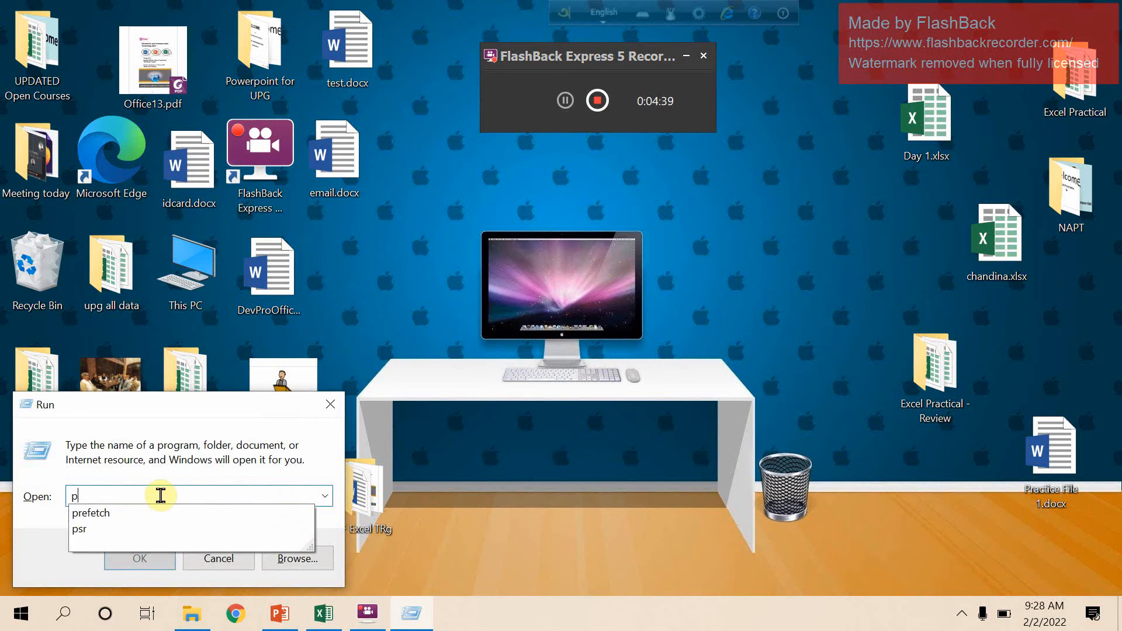
pyautogui.write('refetch')
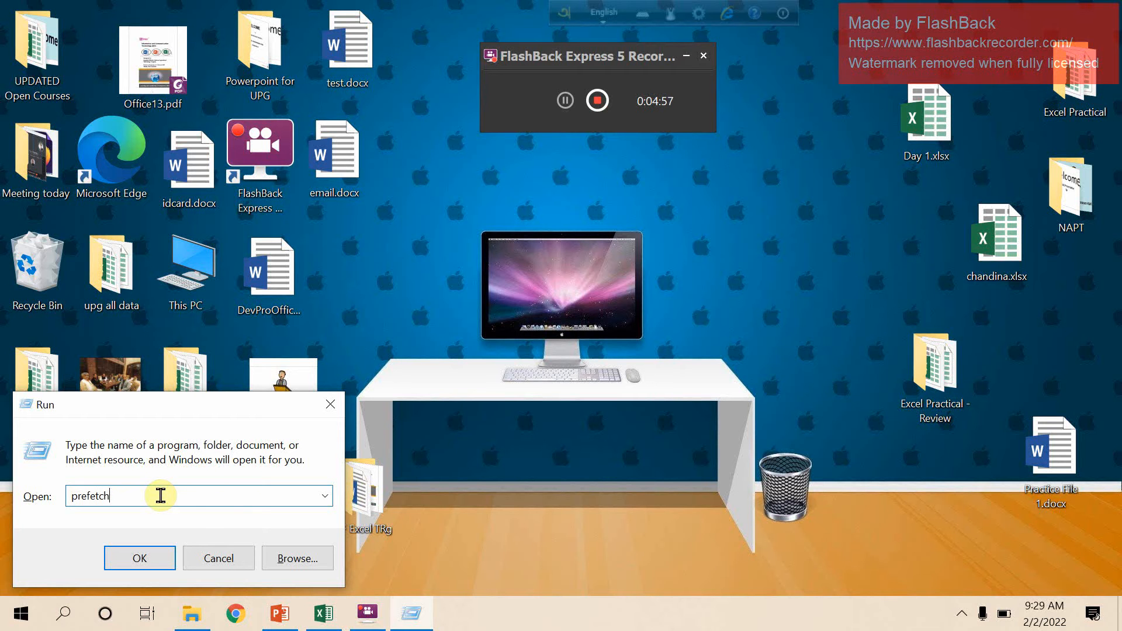
pyautogui.click(130, 563)
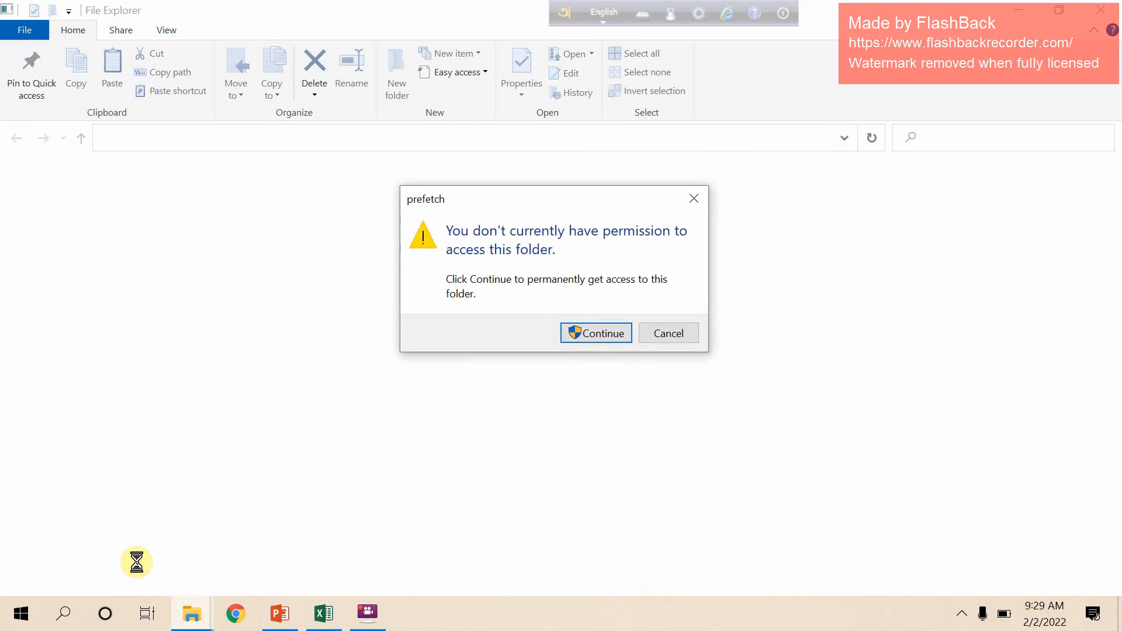
pyautogui.click(609, 338)
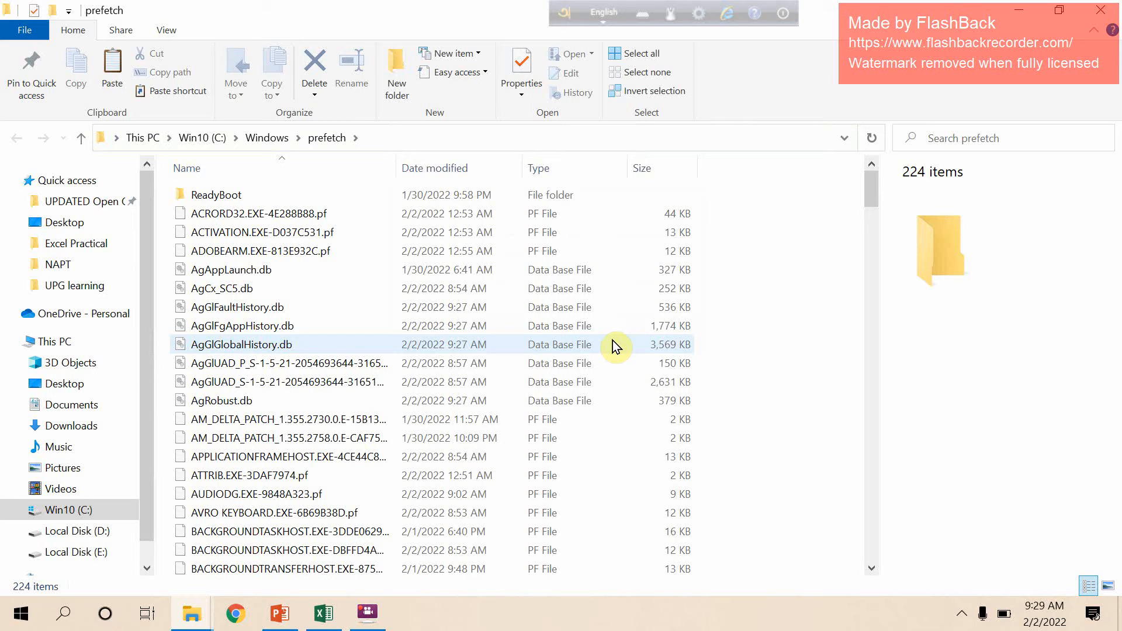
# Delete all items in the prefetch folder, skipping the file in use, and close the folder window
pyautogui.hotkey('ctrl', 'a')
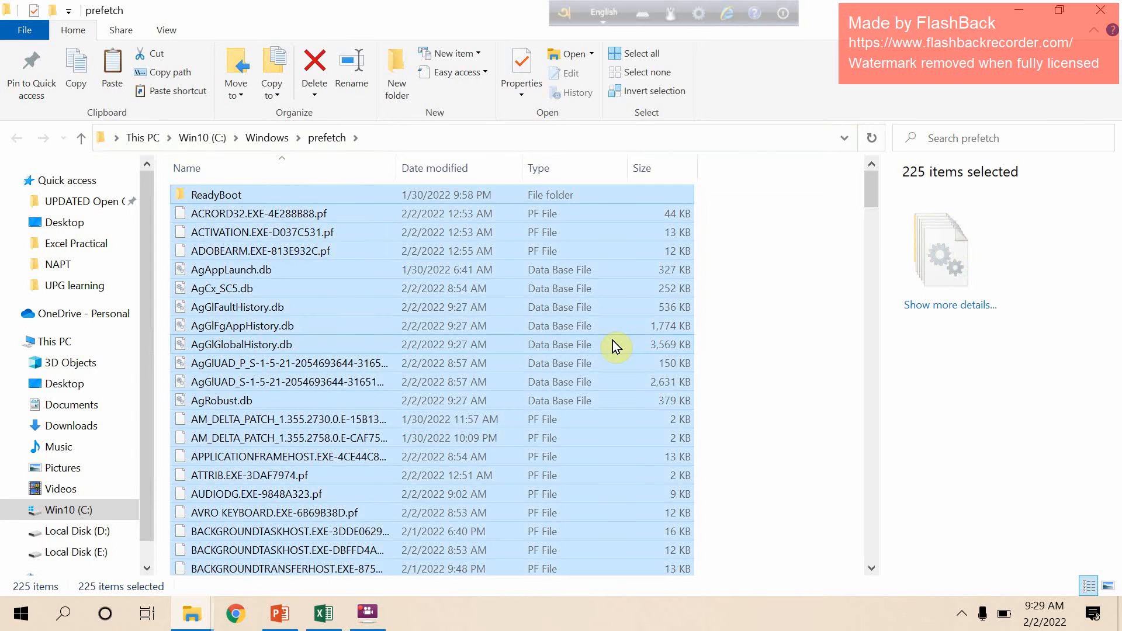
pyautogui.press('Delete')
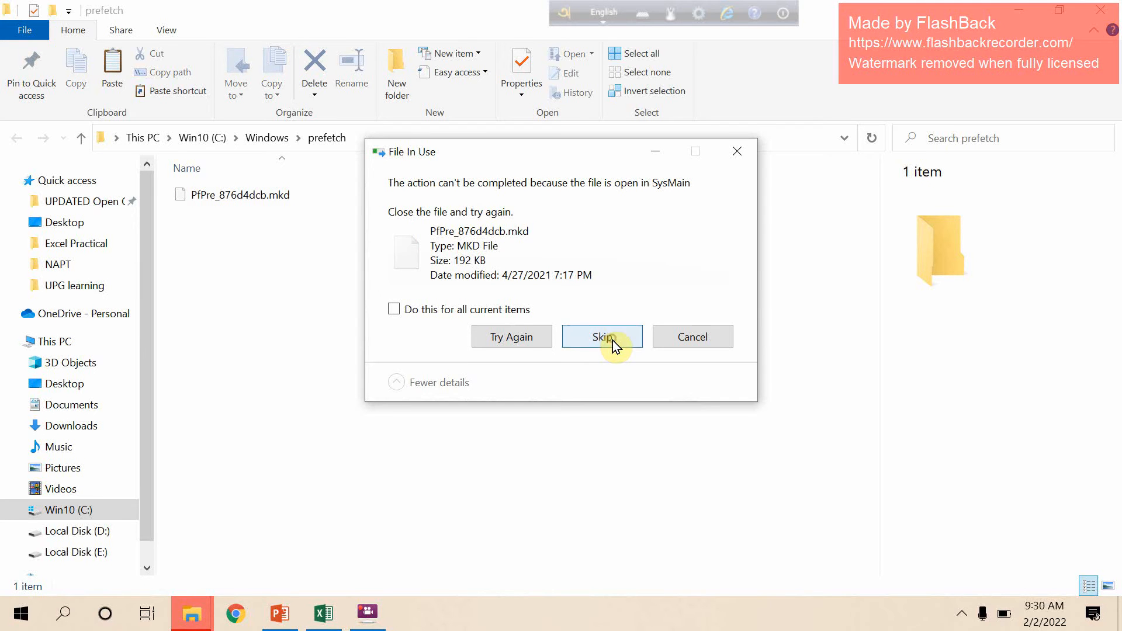
pyautogui.click(613, 344)
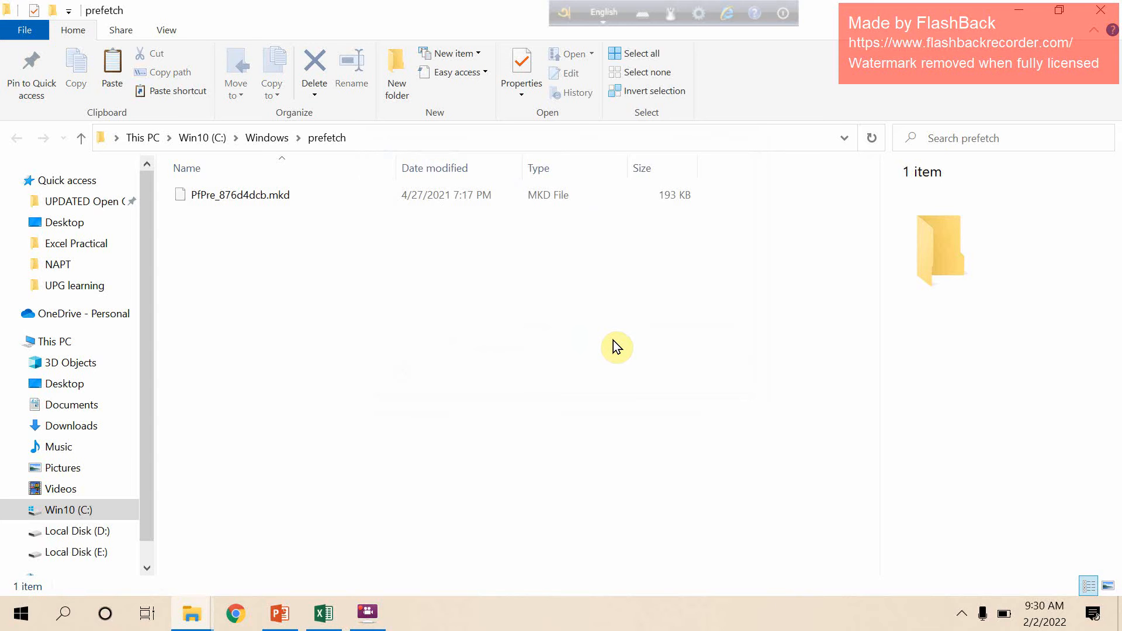
pyautogui.click(1101, 16)
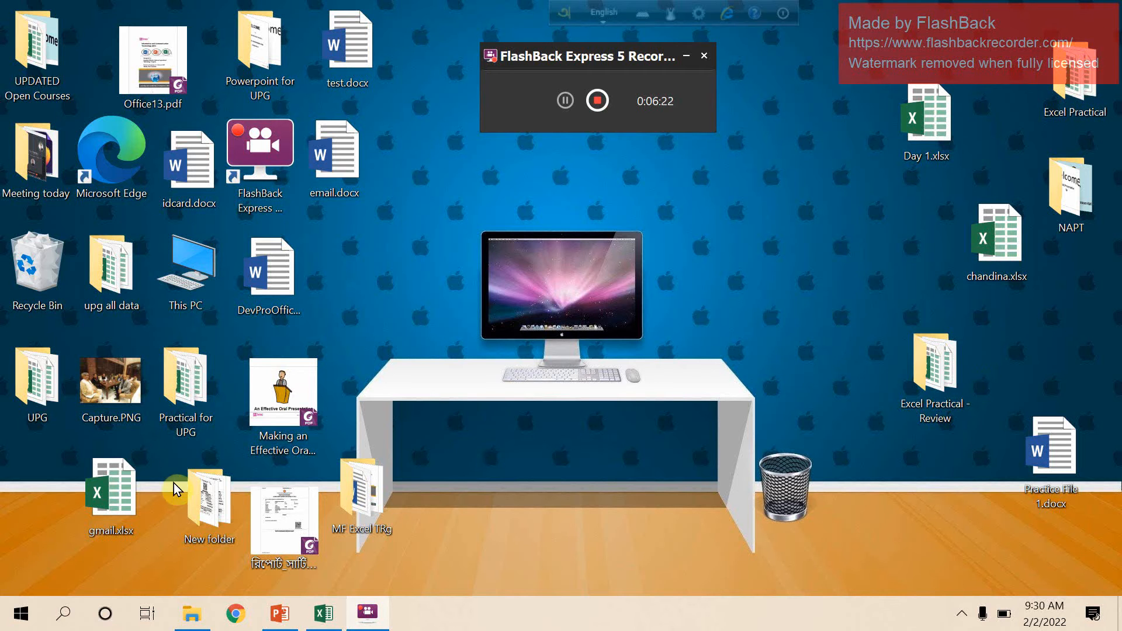
# Empty the desktop's Recycle Bin, permanently deleting all of its items
pyautogui.rightClick(54, 272)
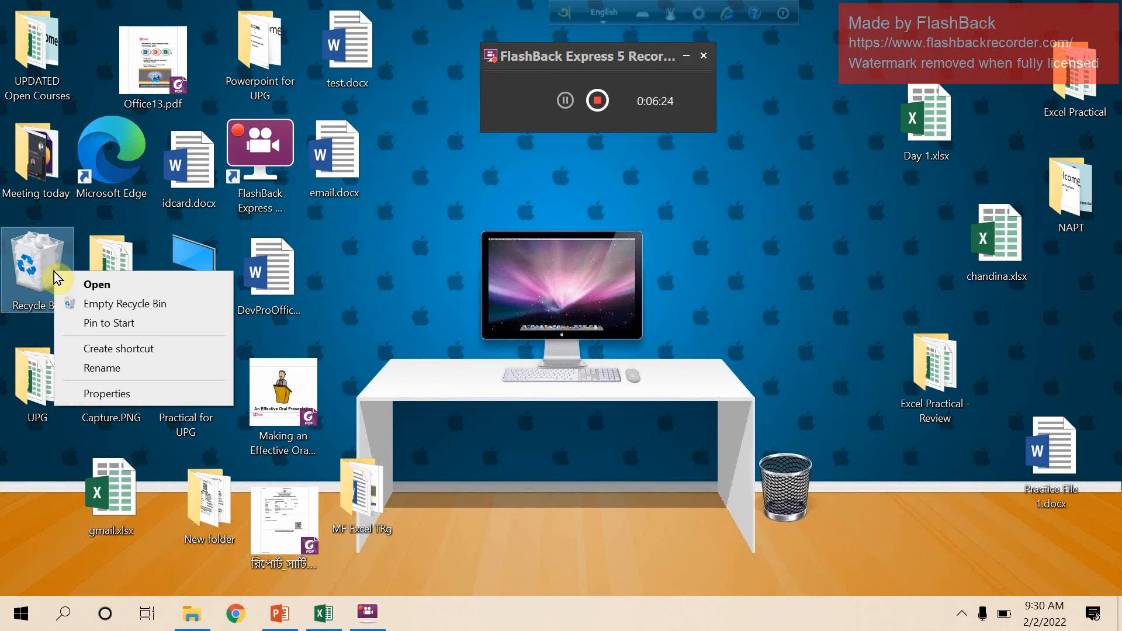
pyautogui.click(85, 302)
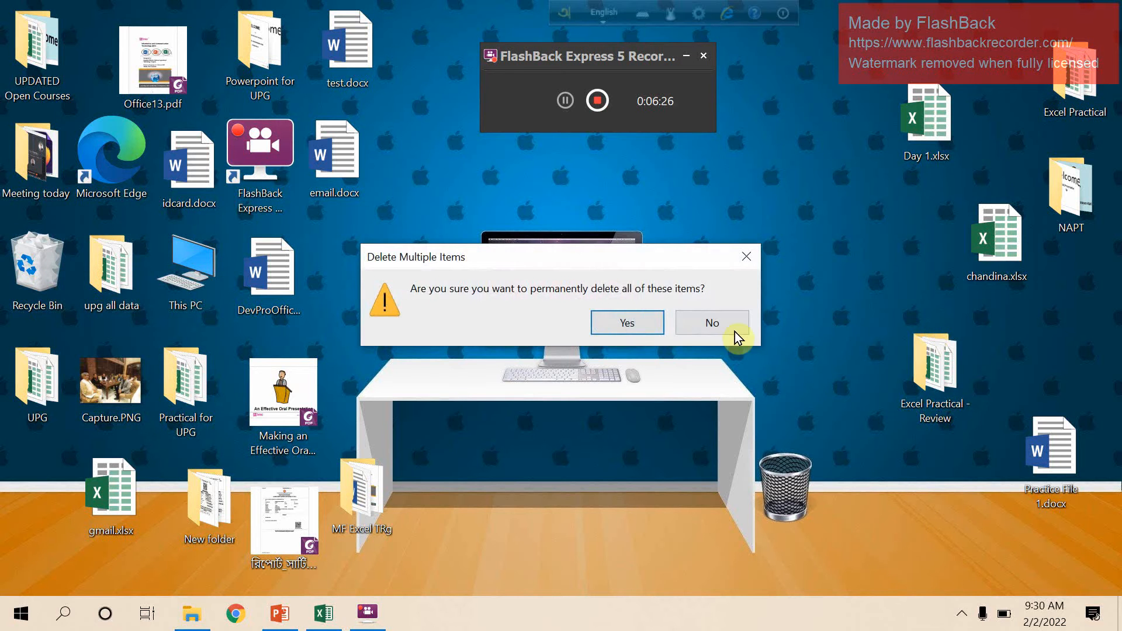
pyautogui.click(626, 324)
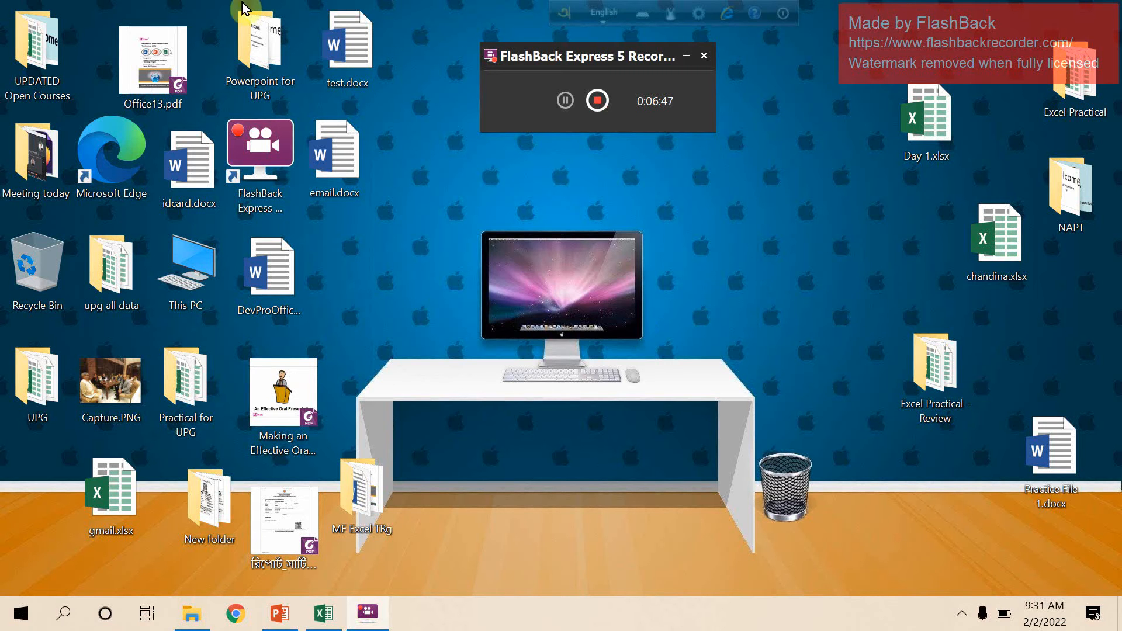
# Open the Windows folder on the Win10 (C:) drive from This PC
pyautogui.doubleClick(213, 283)
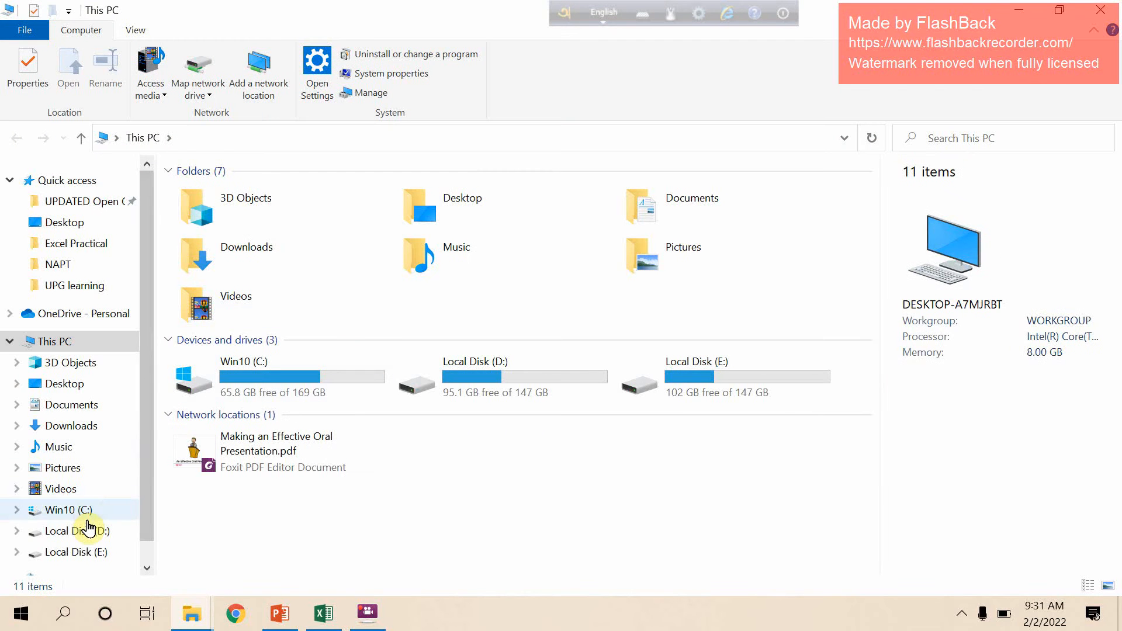
pyautogui.click(80, 514)
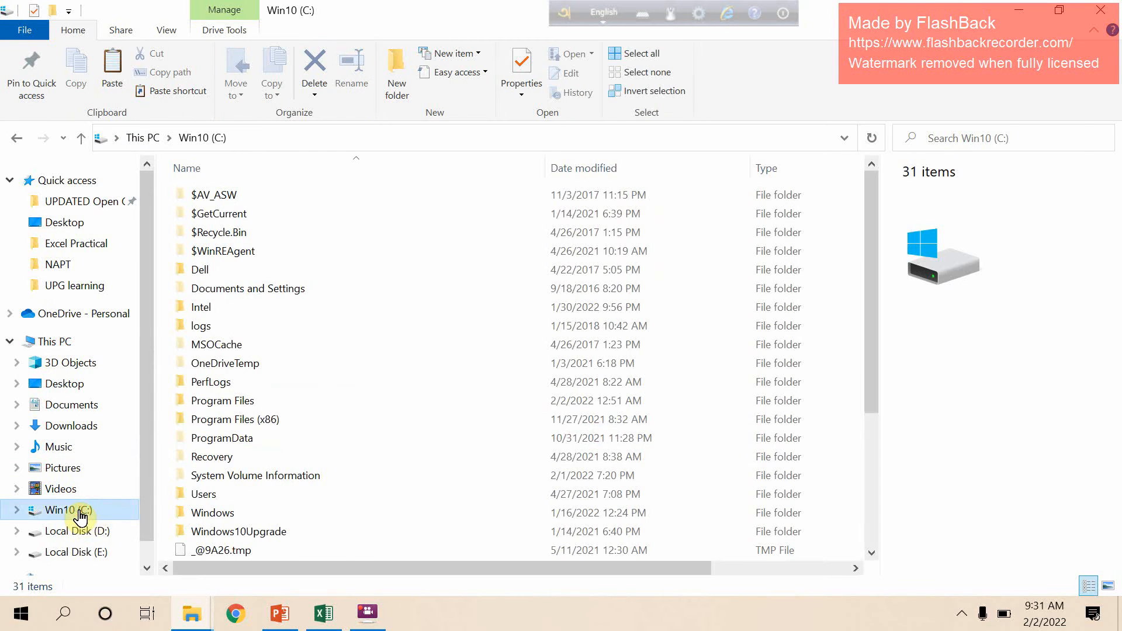
pyautogui.scroll(-3, 385, 433)
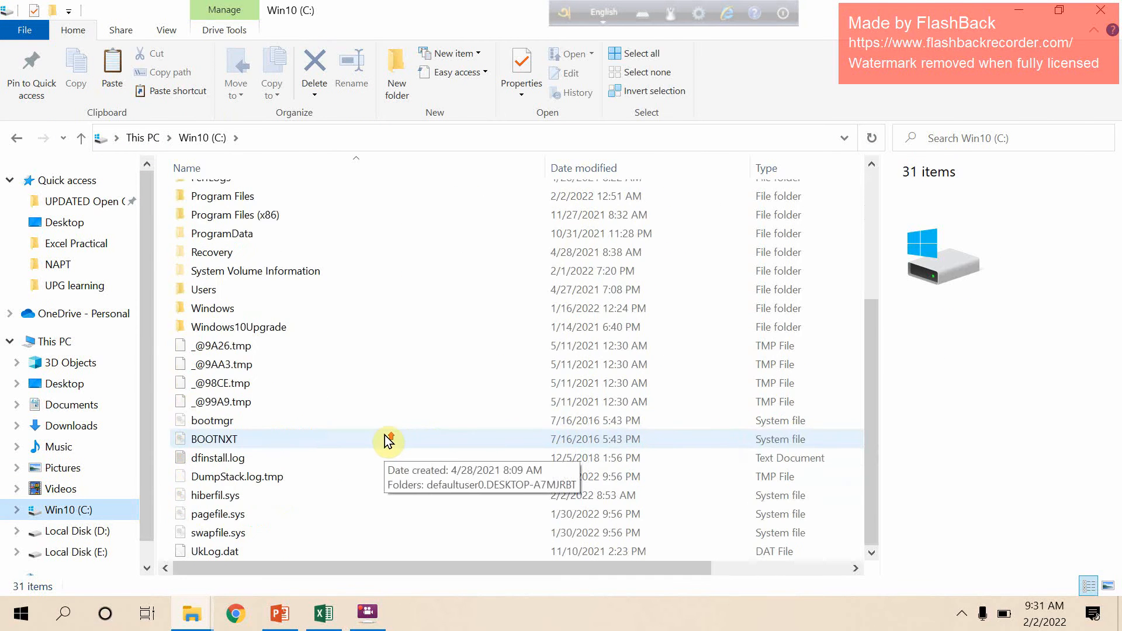
pyautogui.scroll(2, 385, 435)
pyautogui.scroll(-2, 385, 435)
pyautogui.scroll(4, 386, 440)
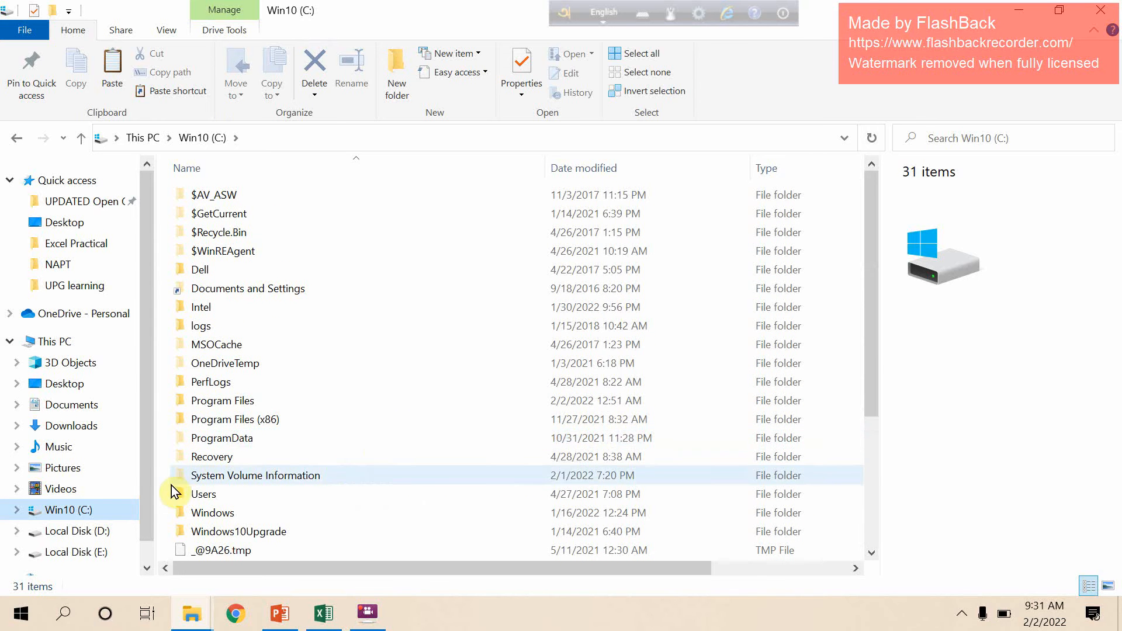
pyautogui.doubleClick(209, 514)
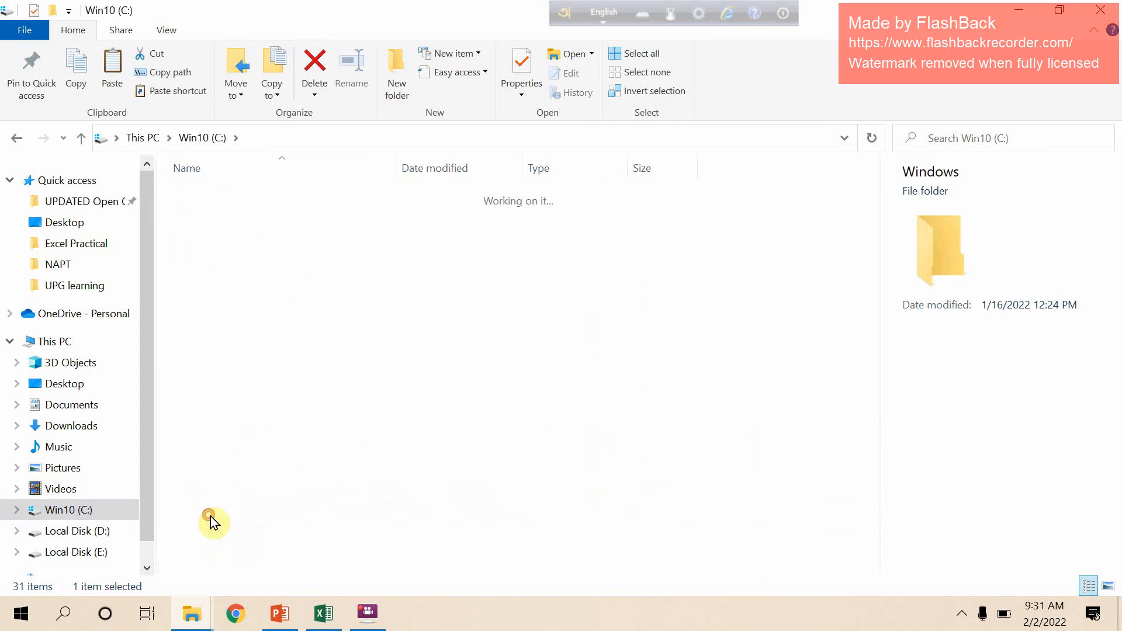
# Find the SoftwareDistribution folder inside the Windows folder and open it
pyautogui.scroll(-13, 307, 503)
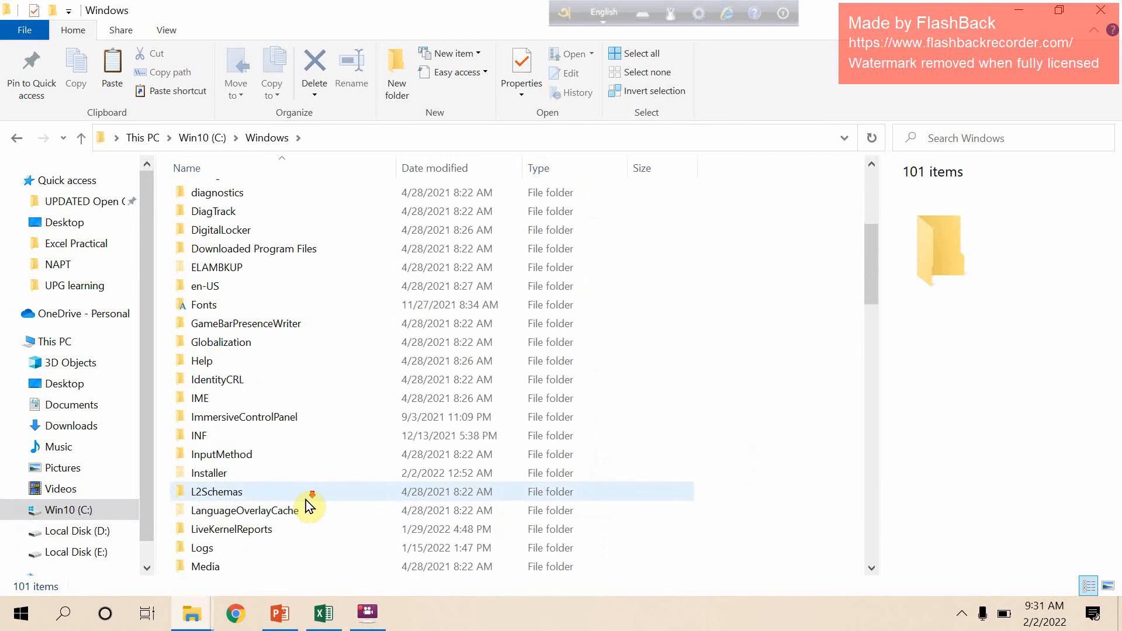
pyautogui.scroll(-6, 308, 506)
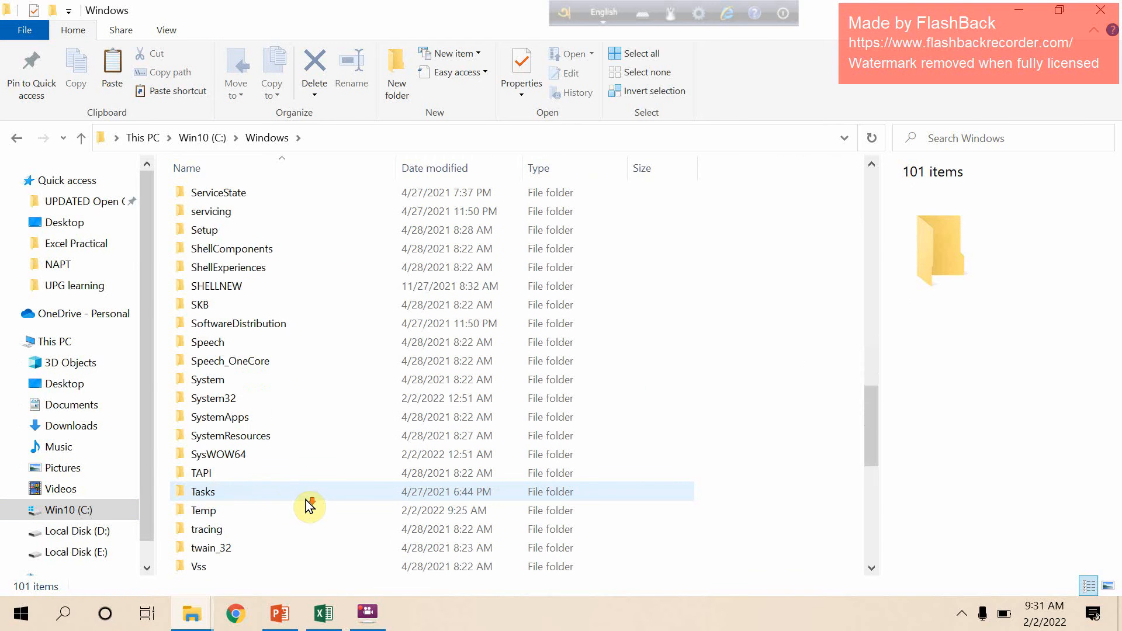
pyautogui.scroll(-1, 309, 506)
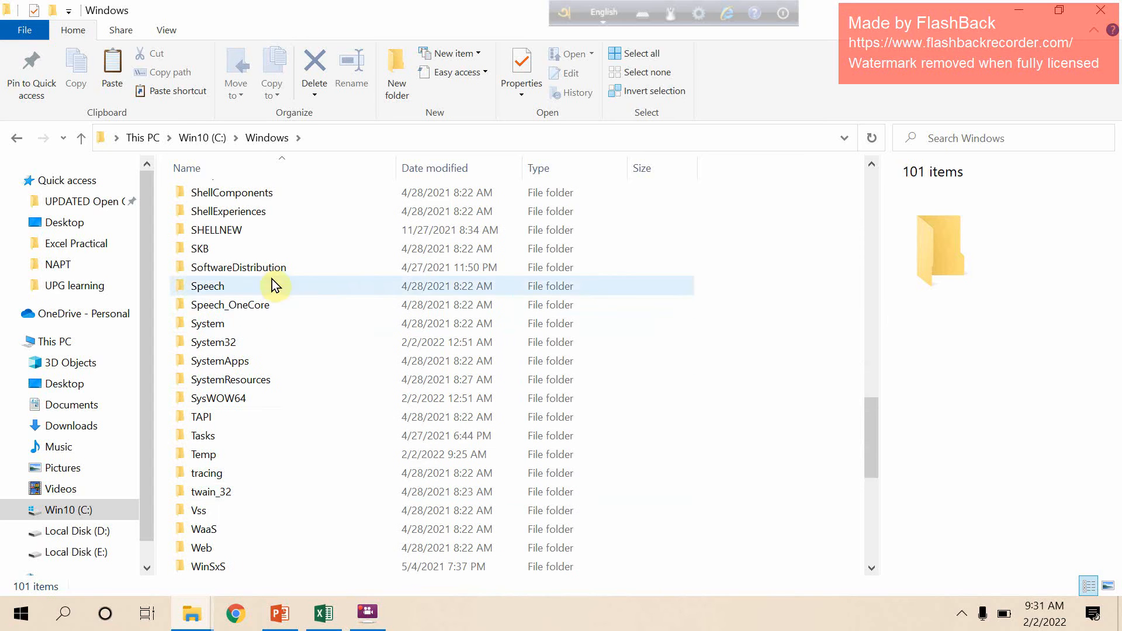
pyautogui.moveTo(268, 274)
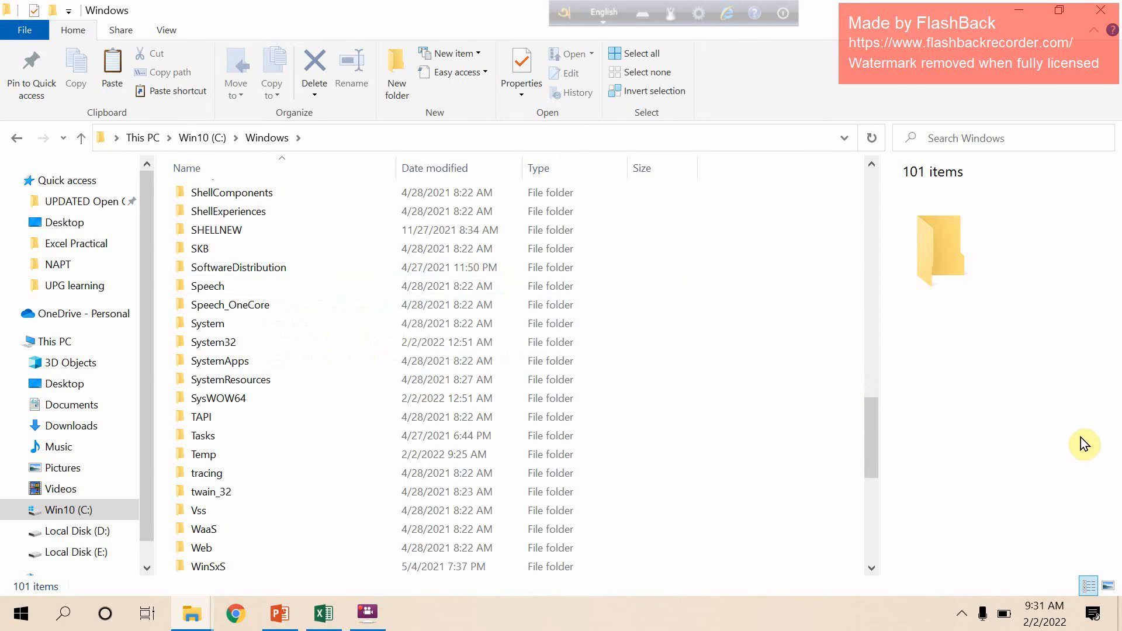
pyautogui.scroll(1, 1081, 437)
pyautogui.scroll(6, 430, 320)
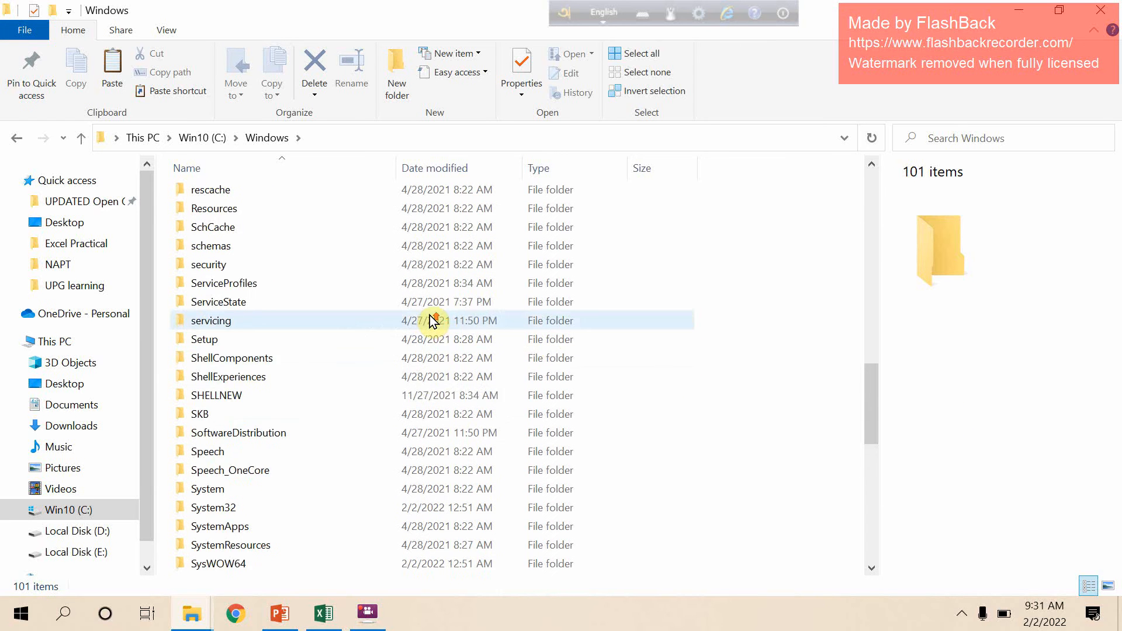
pyautogui.scroll(-1, 282, 423)
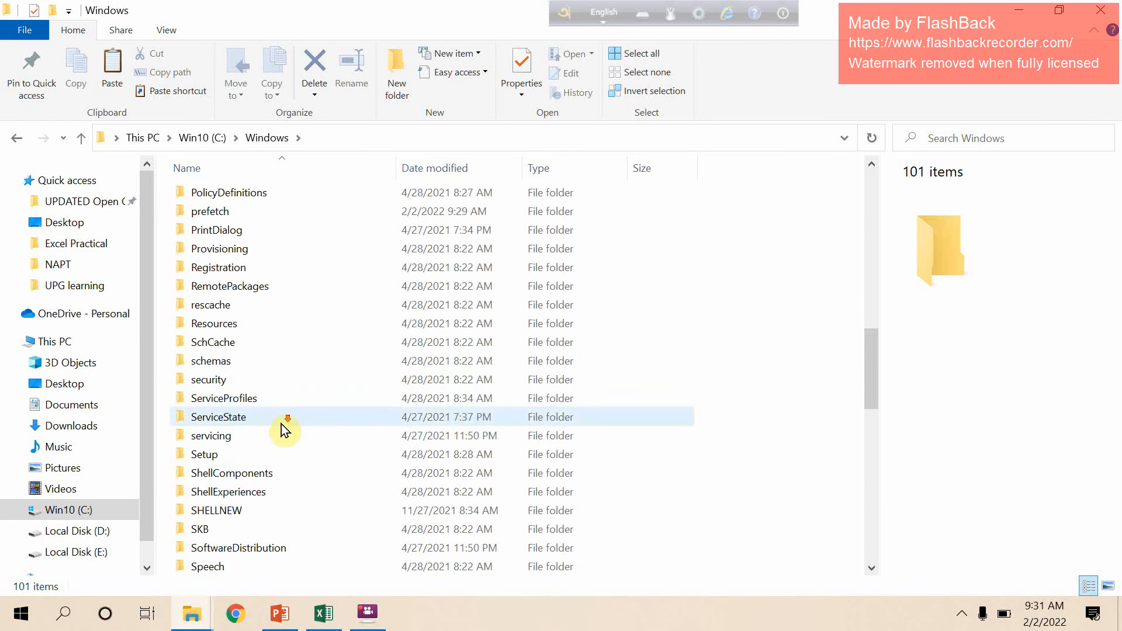
pyautogui.scroll(2, 282, 423)
pyautogui.scroll(4, 282, 423)
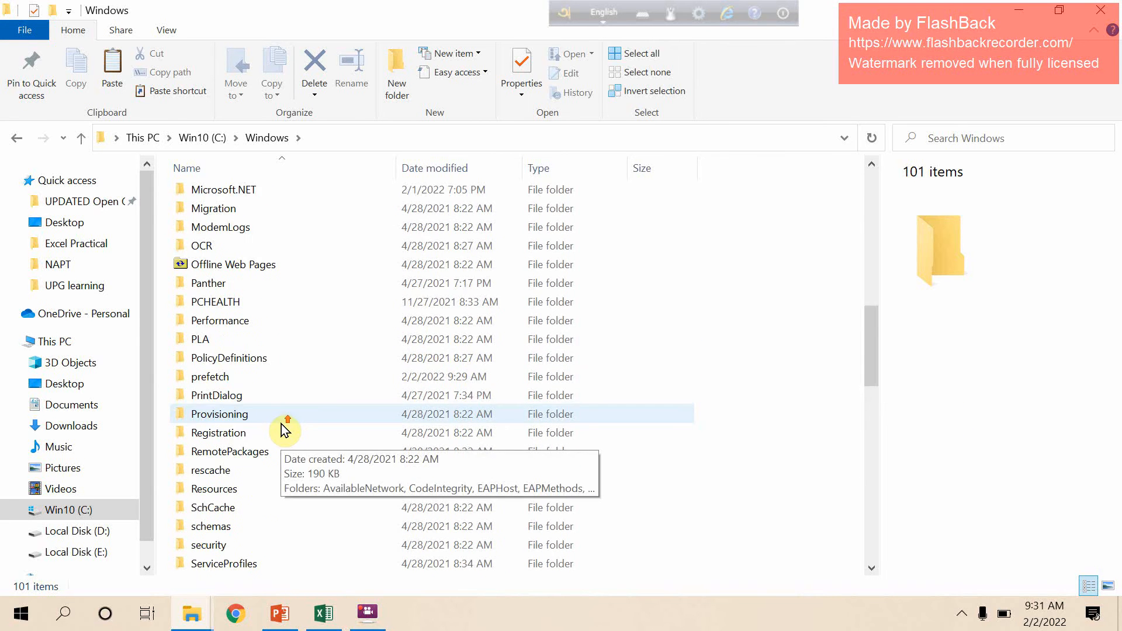
pyautogui.scroll(9, 282, 423)
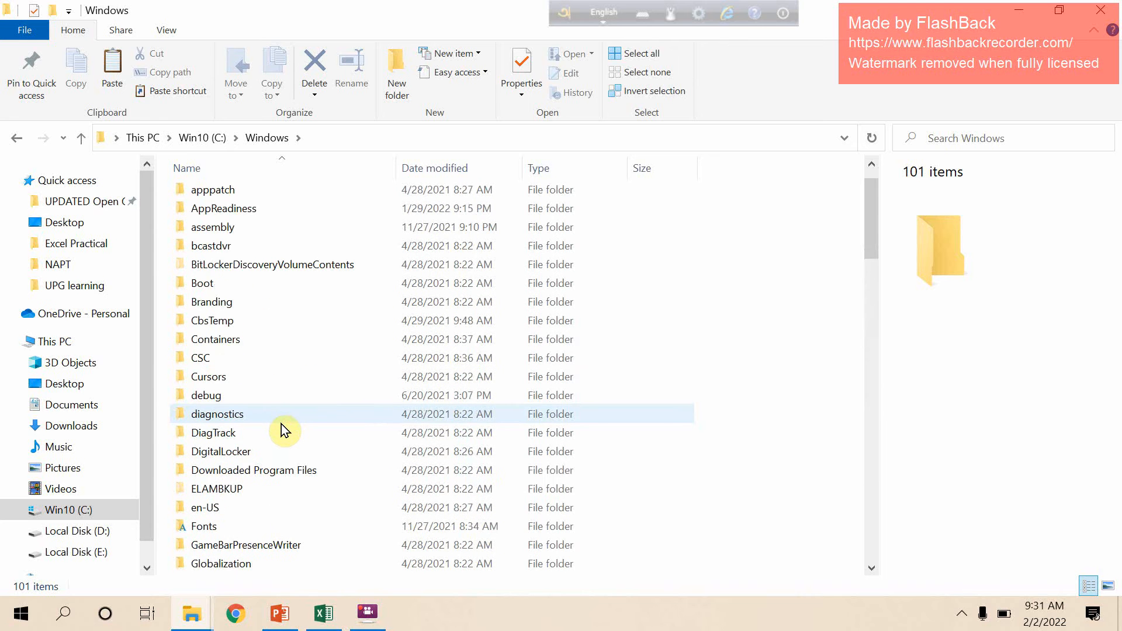
pyautogui.scroll(-9, 281, 424)
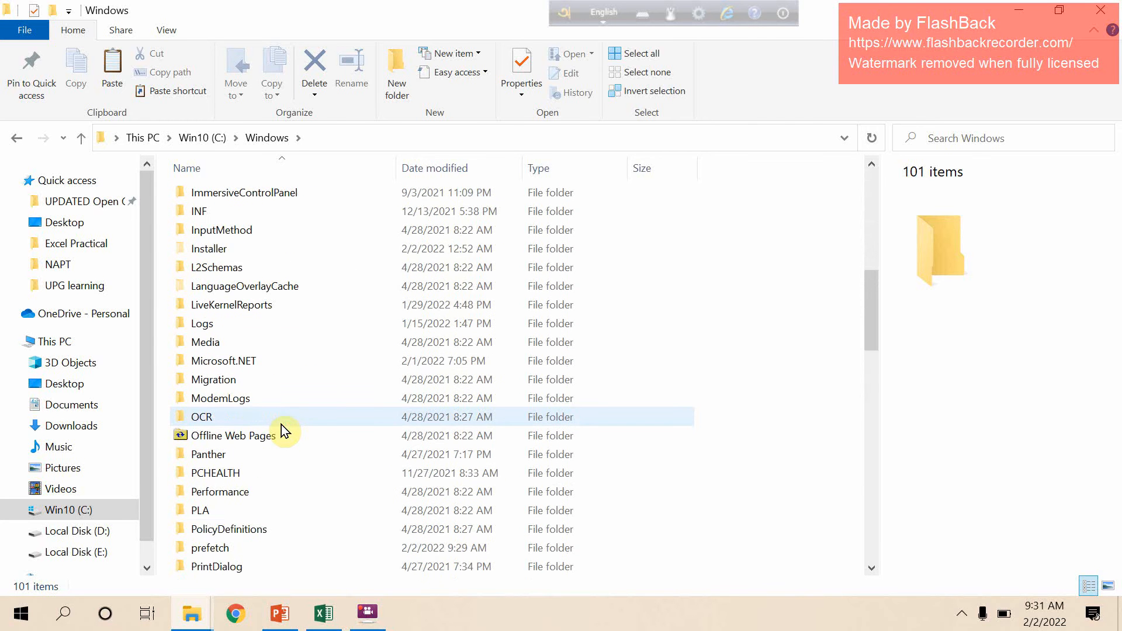
pyautogui.scroll(-3, 281, 431)
pyautogui.scroll(-1, 282, 431)
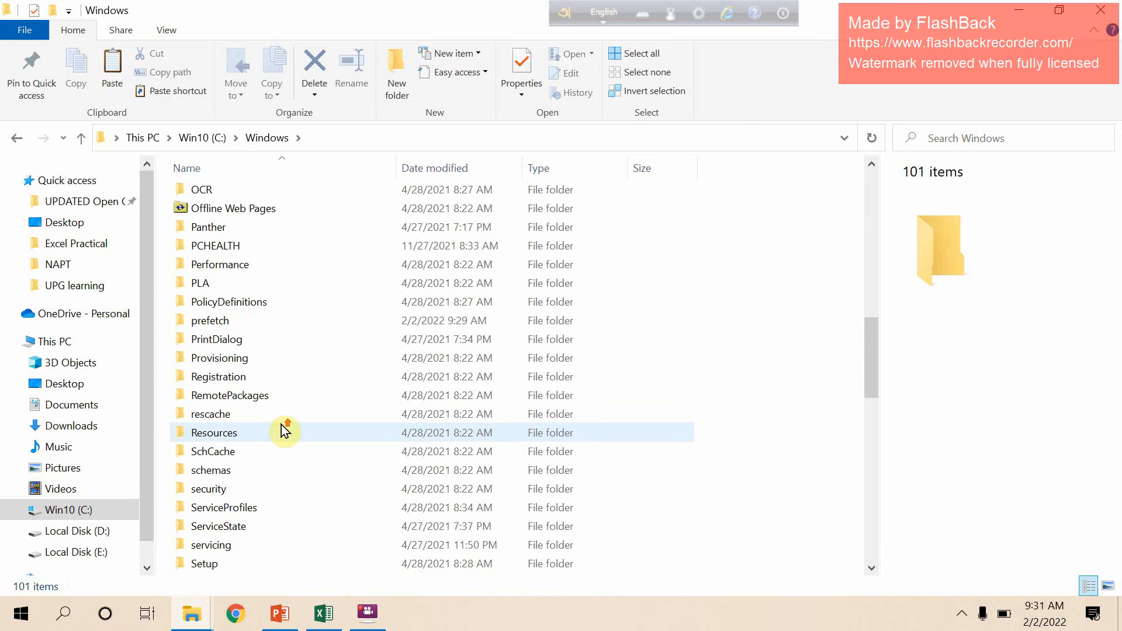
pyautogui.scroll(-3, 282, 433)
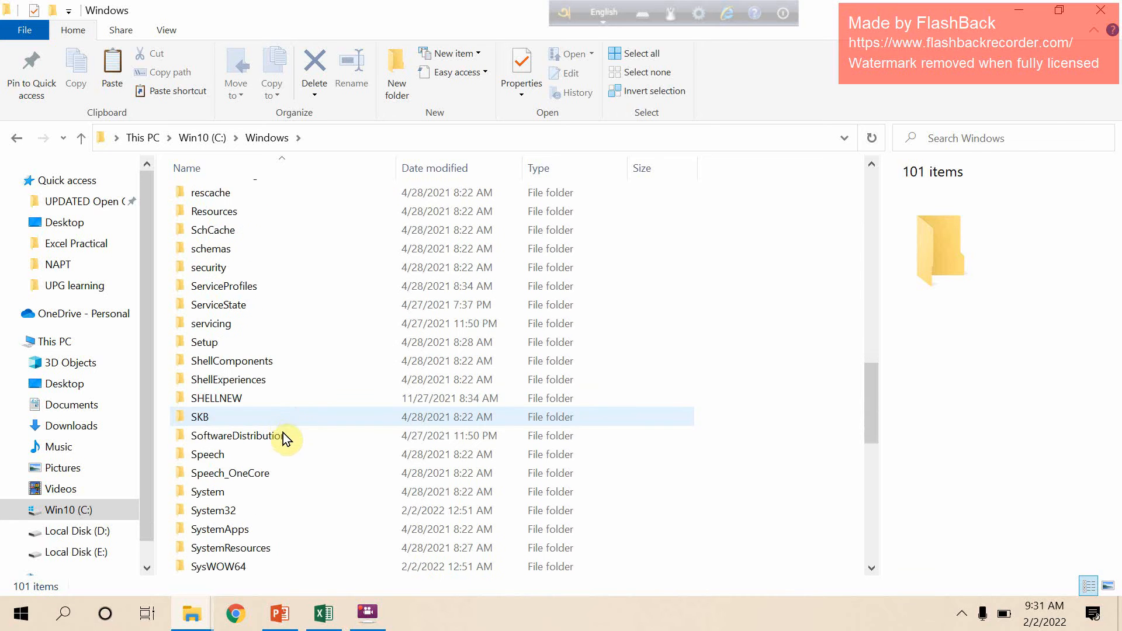
pyautogui.click(283, 438)
pyautogui.doubleClick(283, 438)
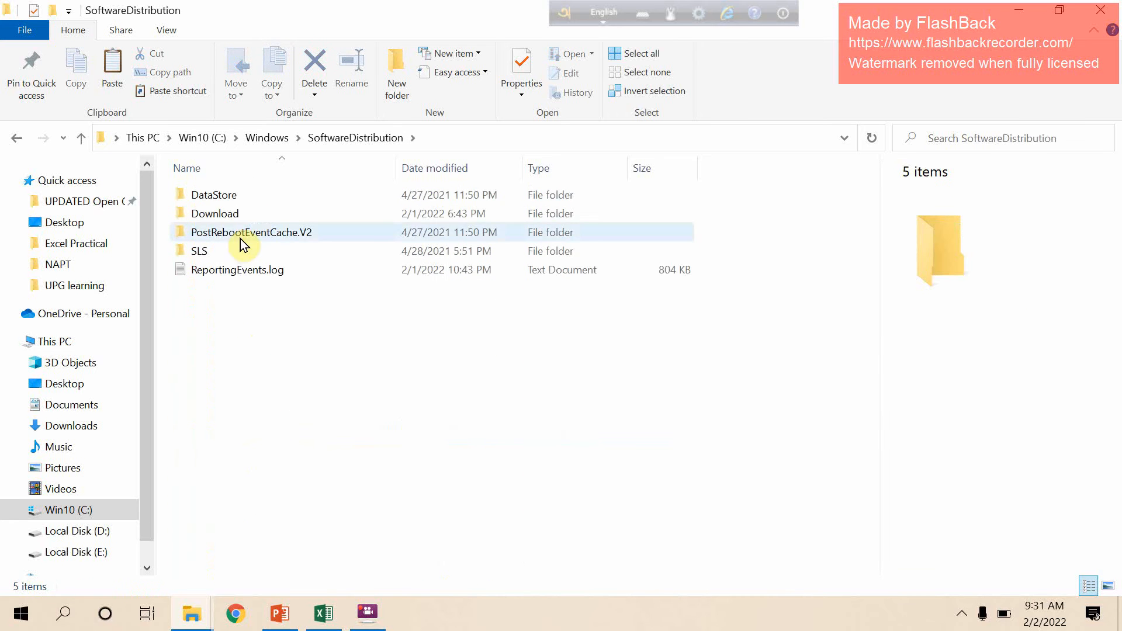
# Open SoftwareDistribution's Download folder and delete the SharedFileCache folder with administrator permission
pyautogui.doubleClick(231, 225)
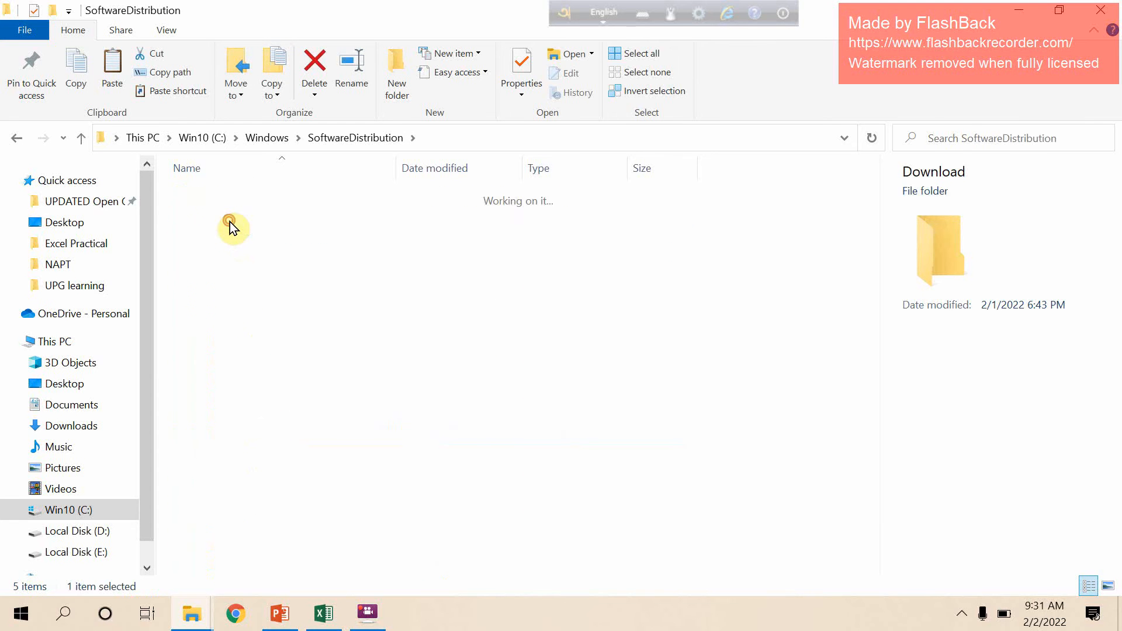
pyautogui.click(18, 138)
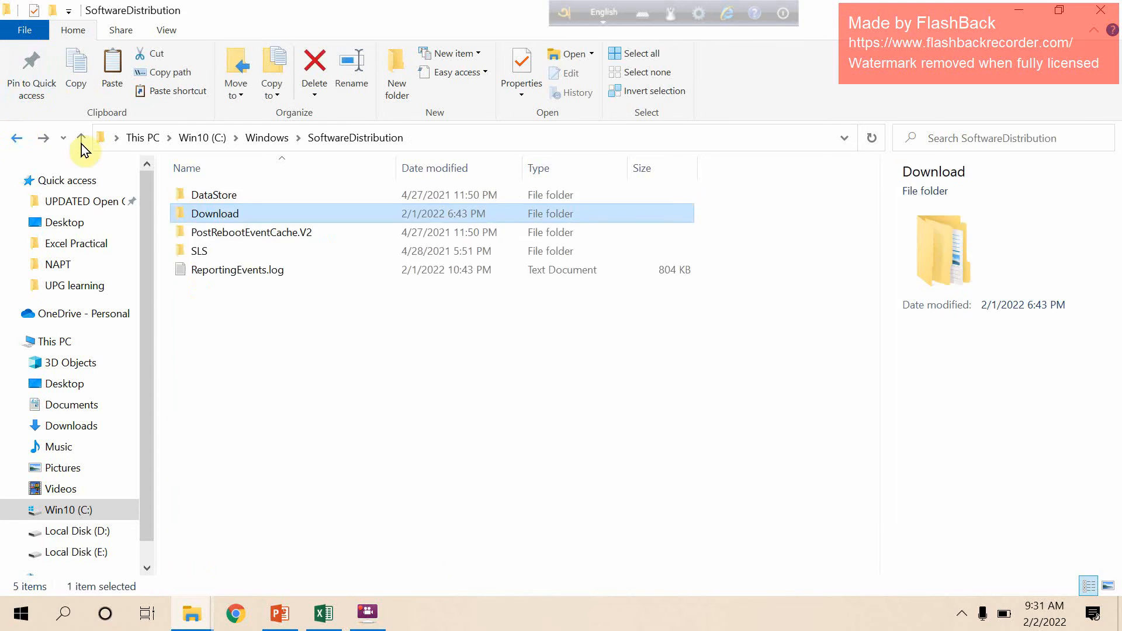
pyautogui.doubleClick(231, 221)
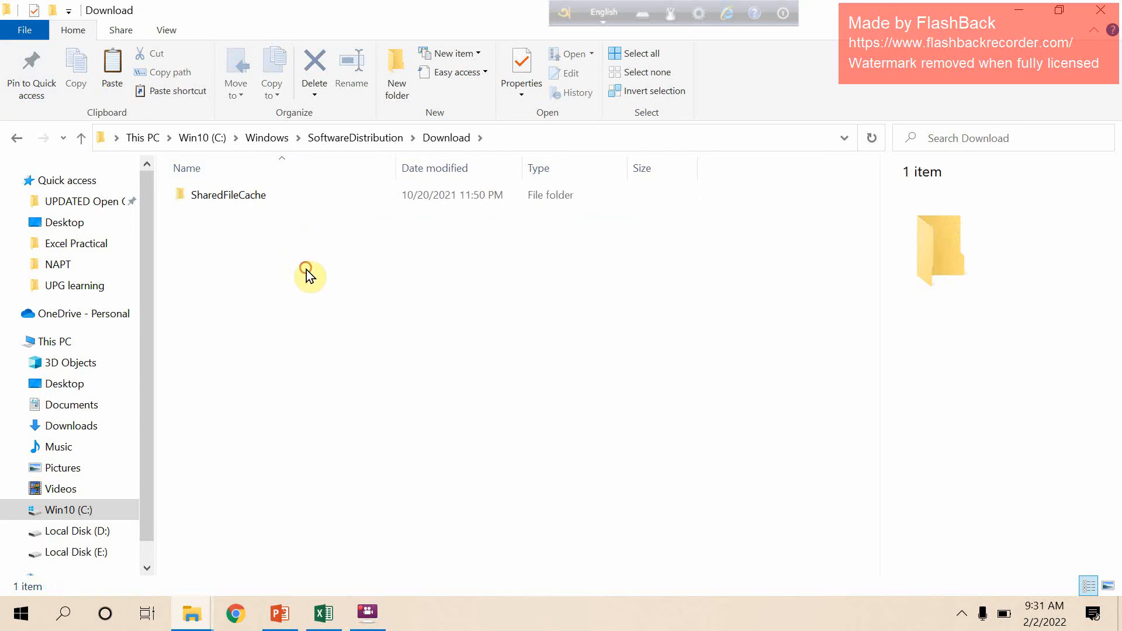
pyautogui.moveTo(306, 269); pyautogui.dragTo(208, 179)
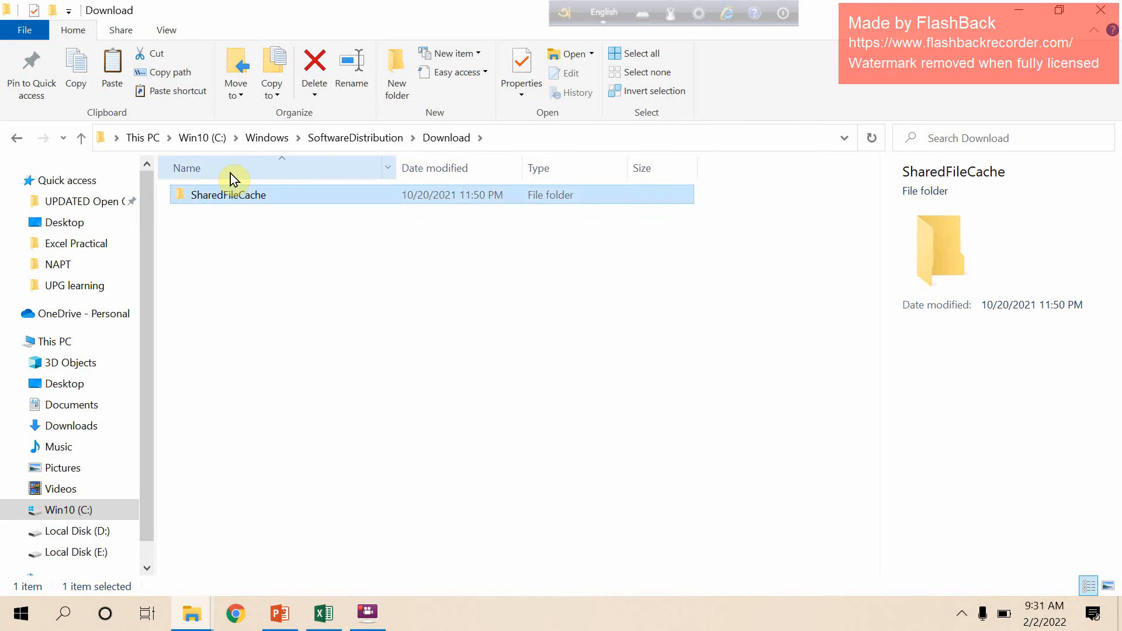
pyautogui.press('Delete')
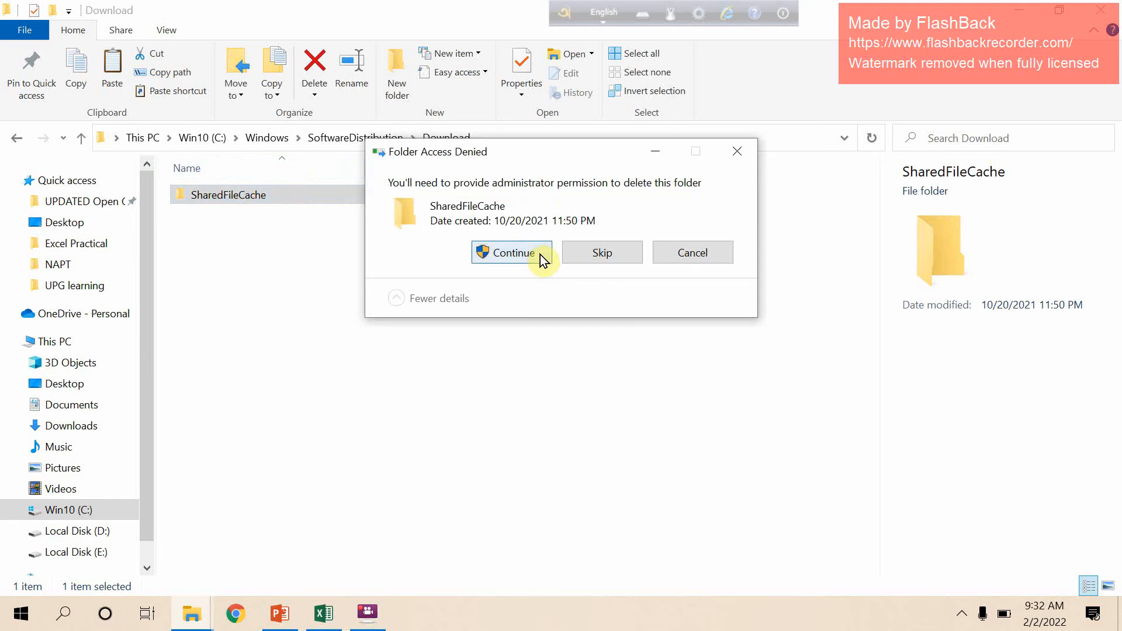
pyautogui.click(541, 255)
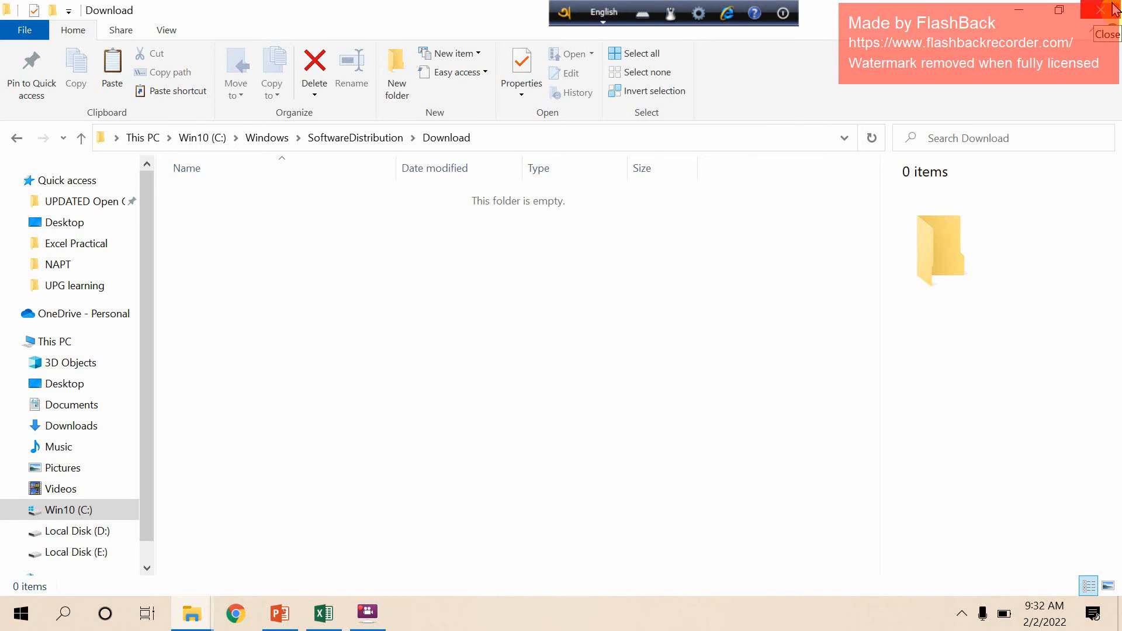
# Reopen the Download folder under C:\Windows\SoftwareDistribution to check its contents, and close the window
pyautogui.click(80, 513)
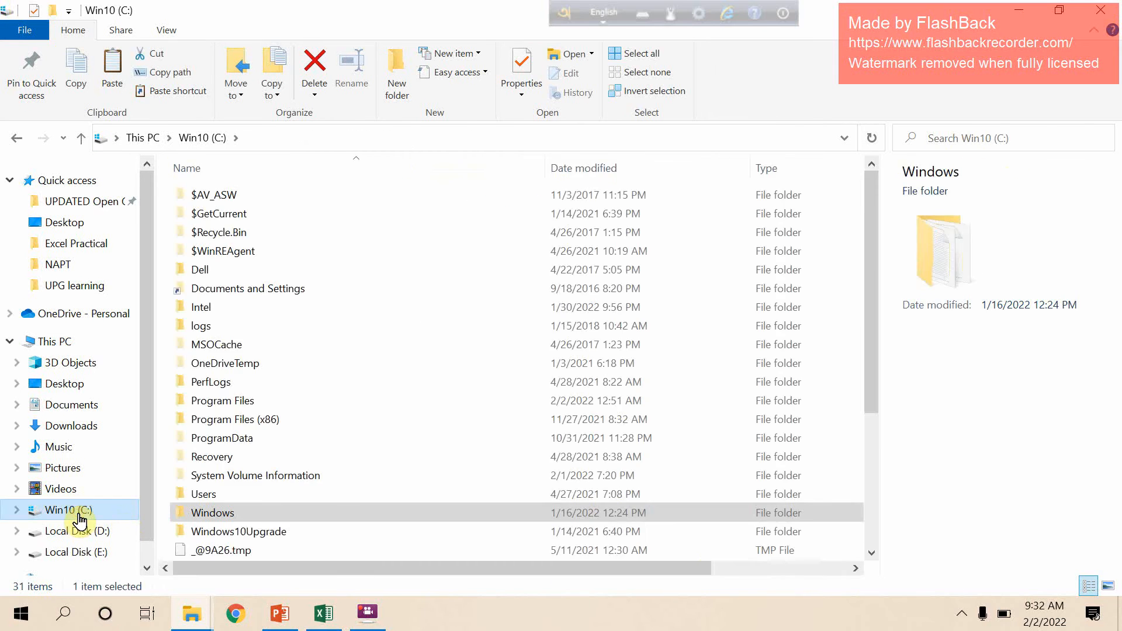
pyautogui.doubleClick(222, 514)
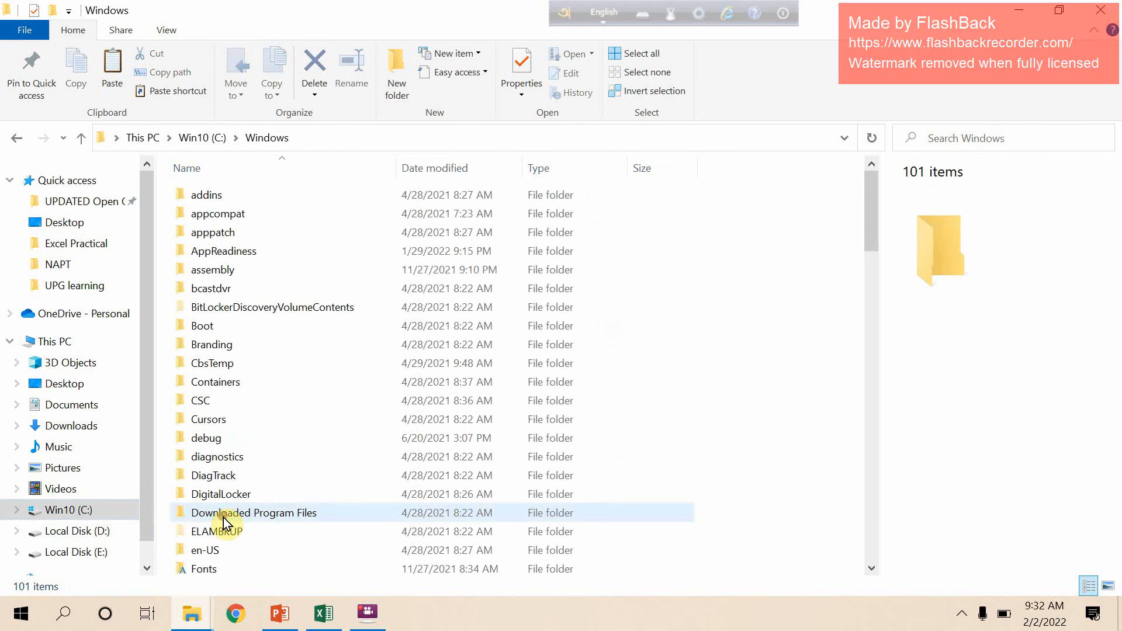
pyautogui.scroll(-4, 297, 410)
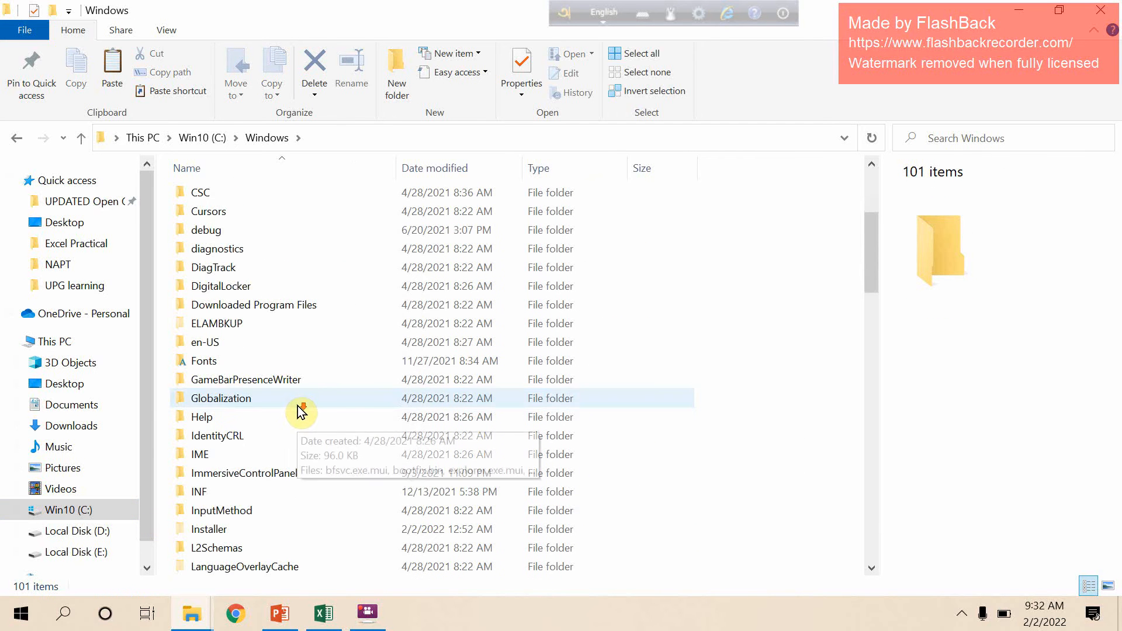
pyautogui.scroll(-12, 297, 412)
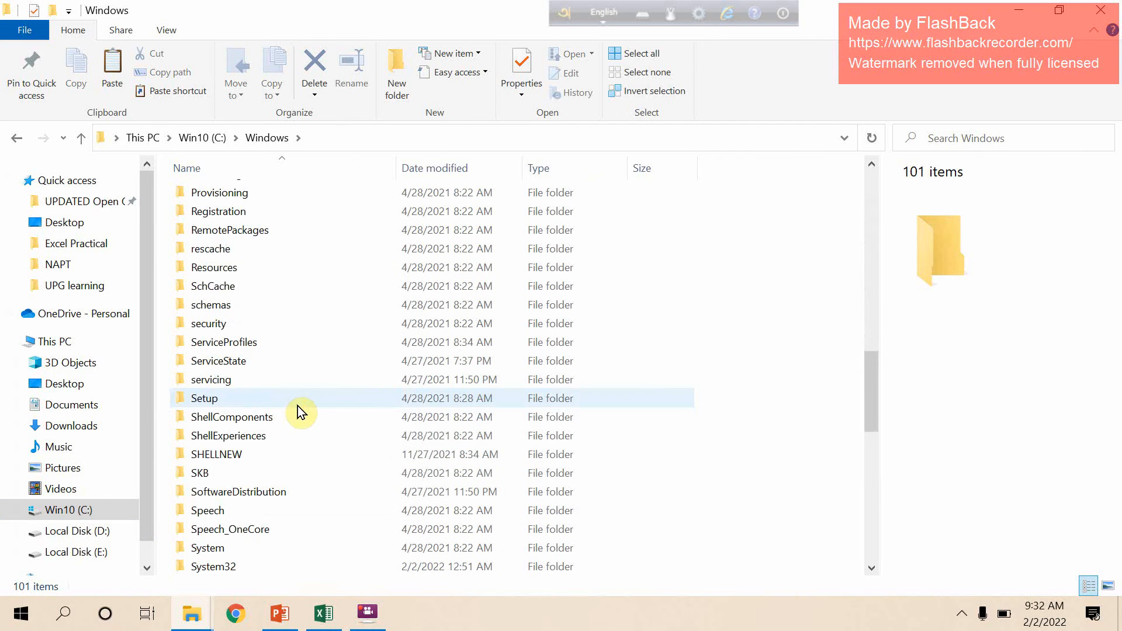
pyautogui.doubleClick(276, 491)
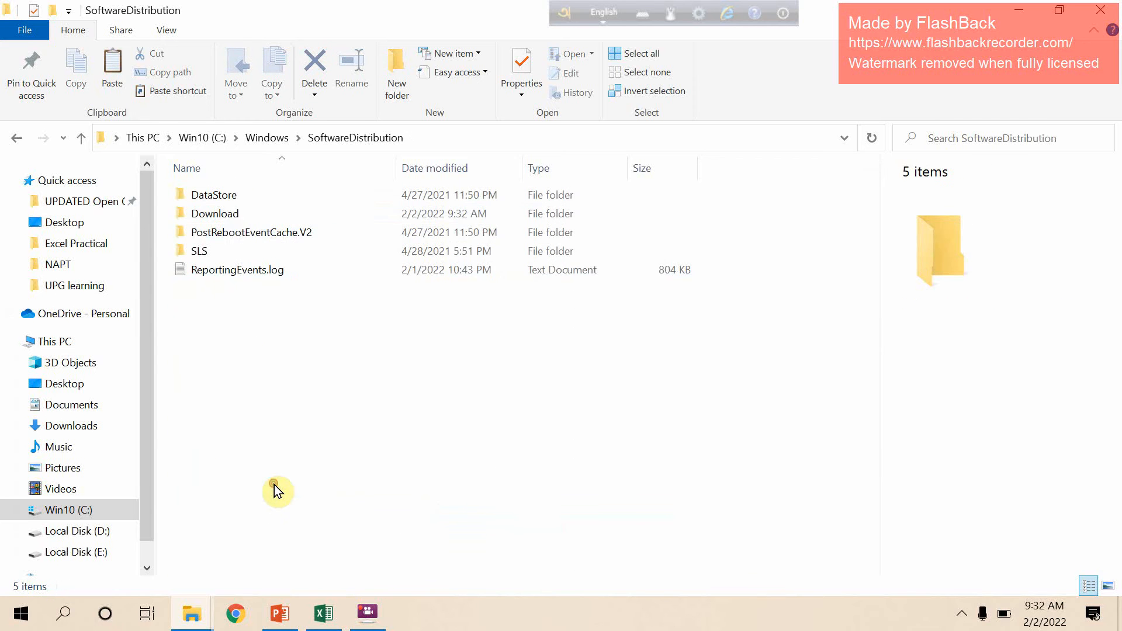
pyautogui.doubleClick(237, 217)
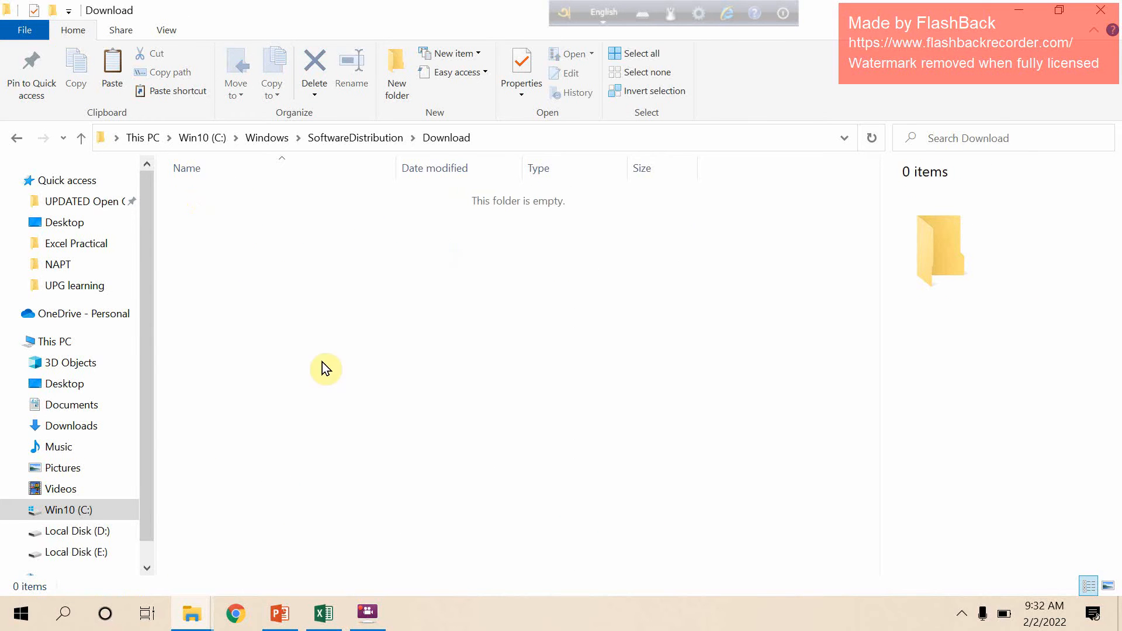
pyautogui.click(1101, 11)
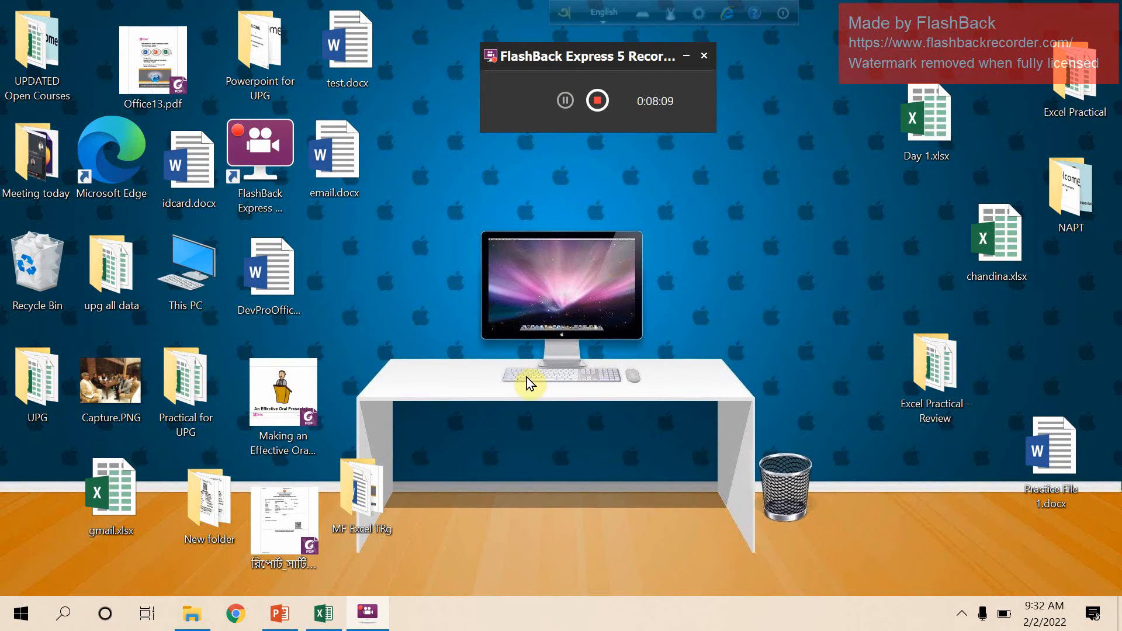
# Empty the desktop's Recycle Bin again to permanently remove the deleted update download files
pyautogui.rightClick(55, 260)
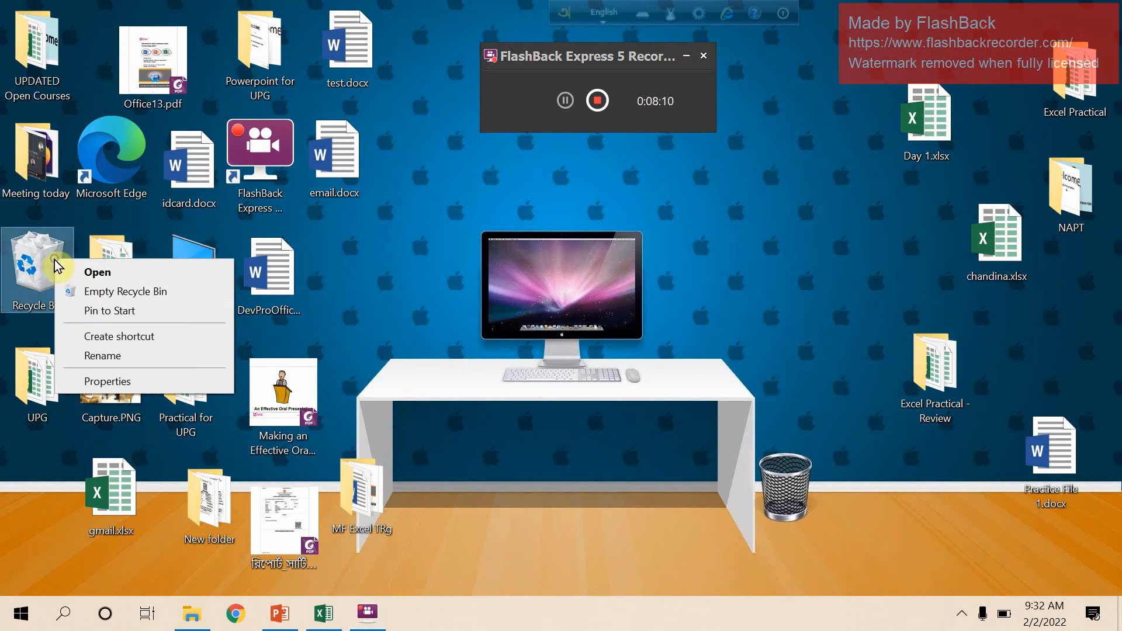
pyautogui.click(93, 291)
pyautogui.click(643, 367)
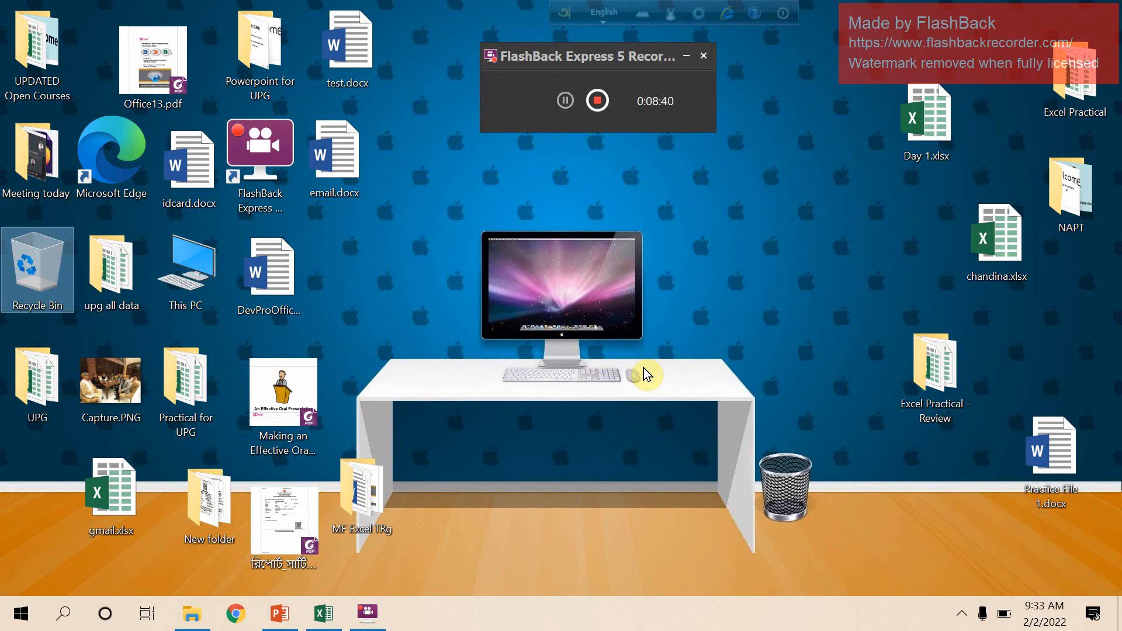
pyautogui.rightClick(754, 344)
pyautogui.click(771, 256)
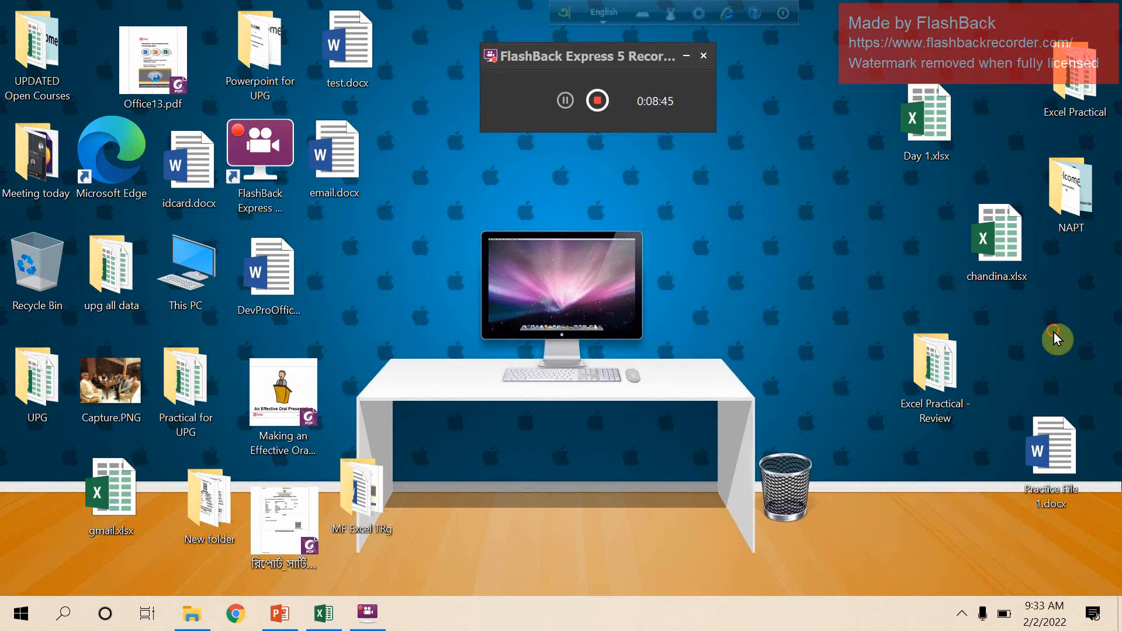
# Open Word 2013, dismiss the Office activation wizard, and create a blank document
pyautogui.click(64, 613)
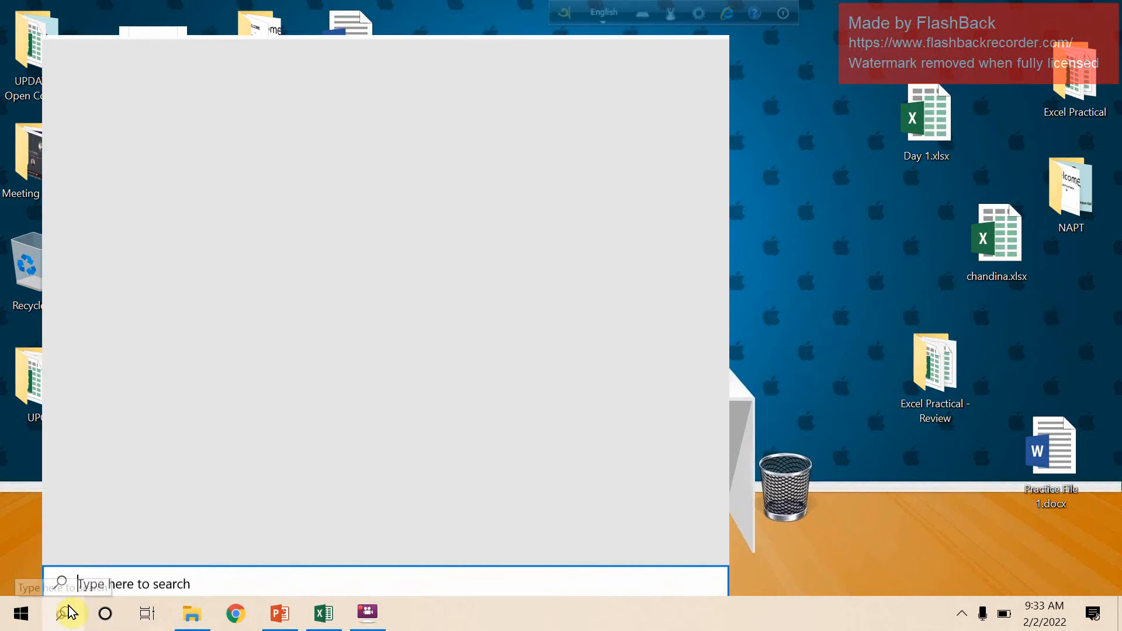
pyautogui.write('word')
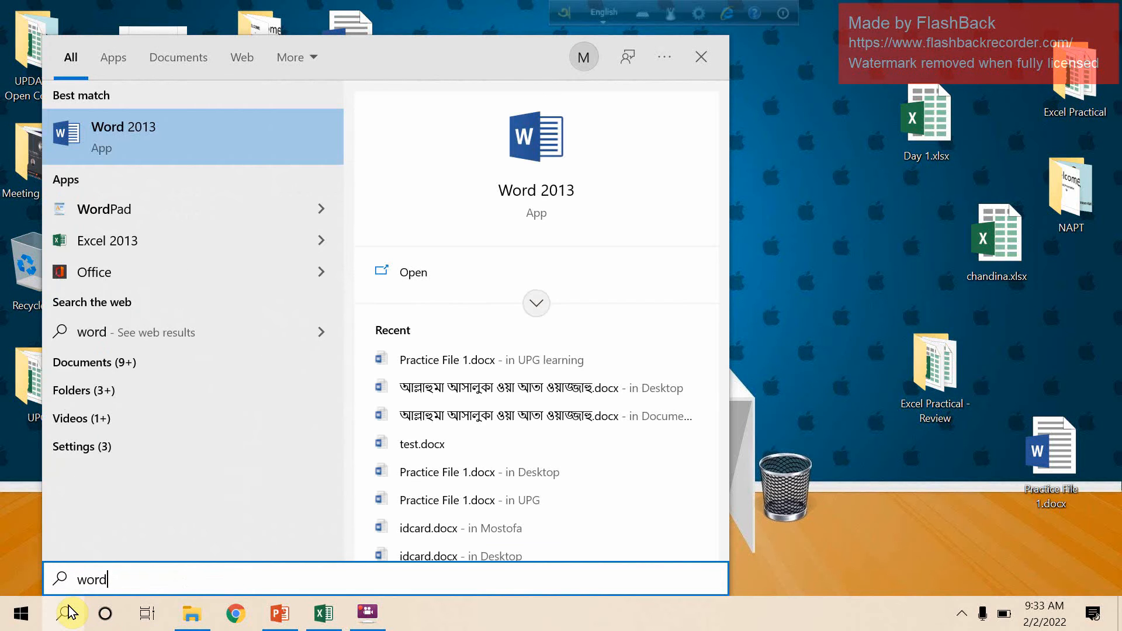
pyautogui.press('Return')
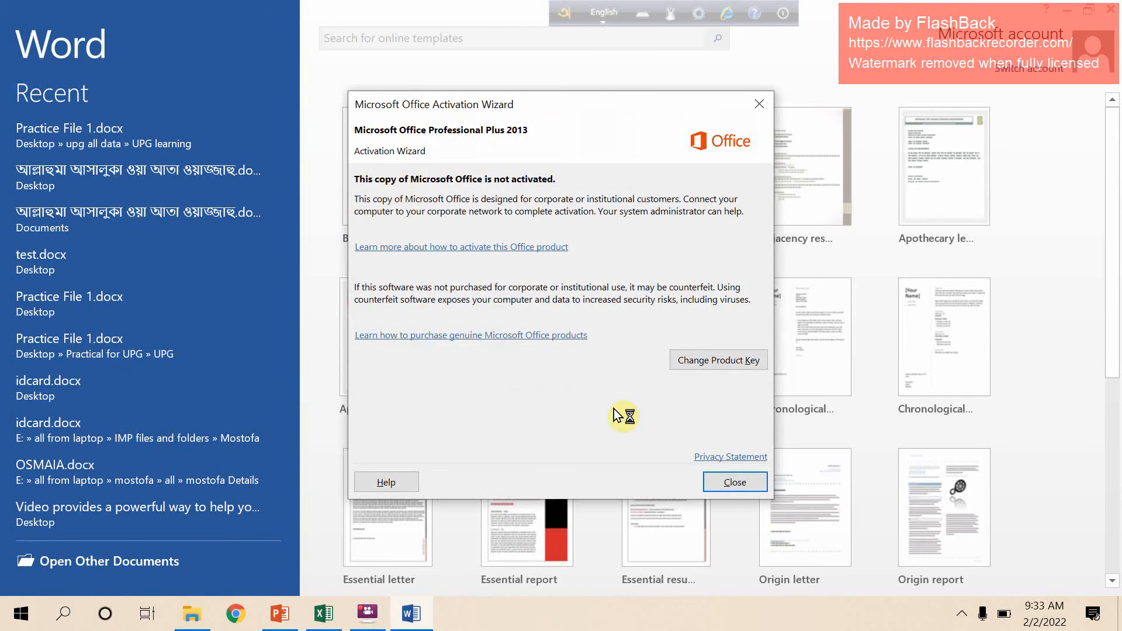
pyautogui.click(717, 484)
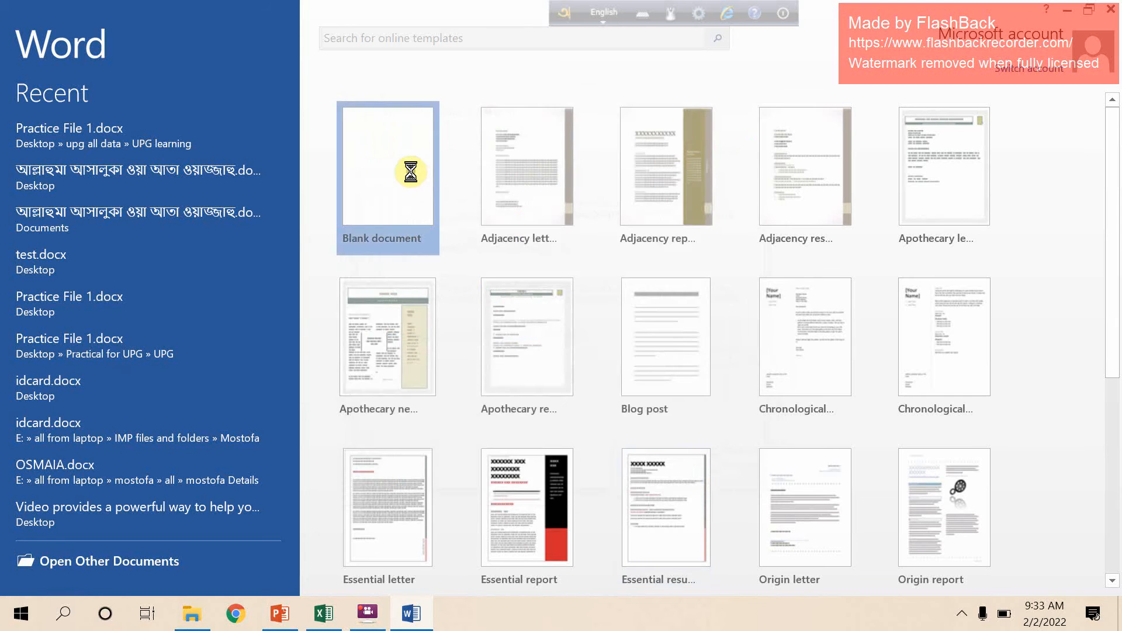
pyautogui.click(411, 172)
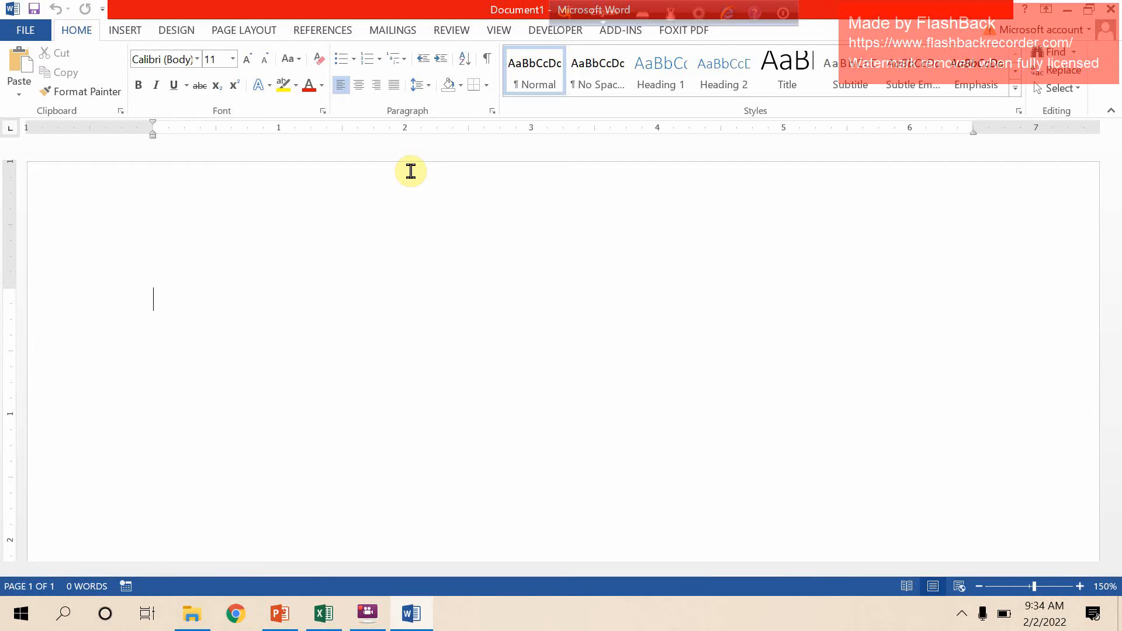
# Generate sample text in the blank document with the formula =rand(20,20)
pyautogui.write('=ran')
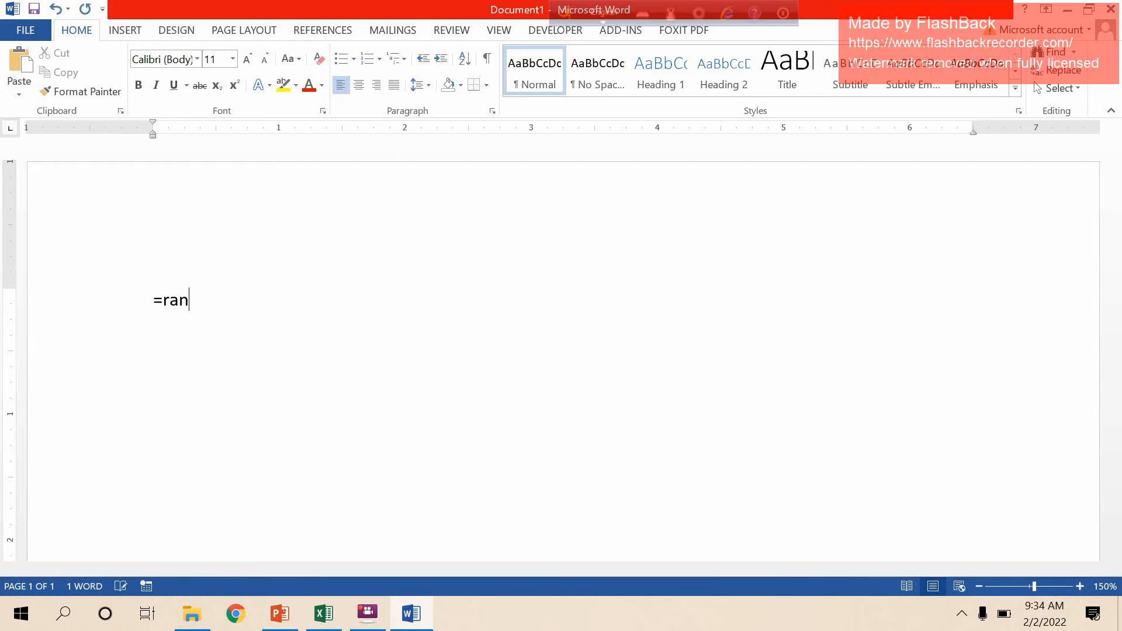
pyautogui.write('d()')
pyautogui.press('BackSpace')
pyautogui.write('2')
pyautogui.press('BackSpace')
pyautogui.write('20,20)')
pyautogui.press('Return')
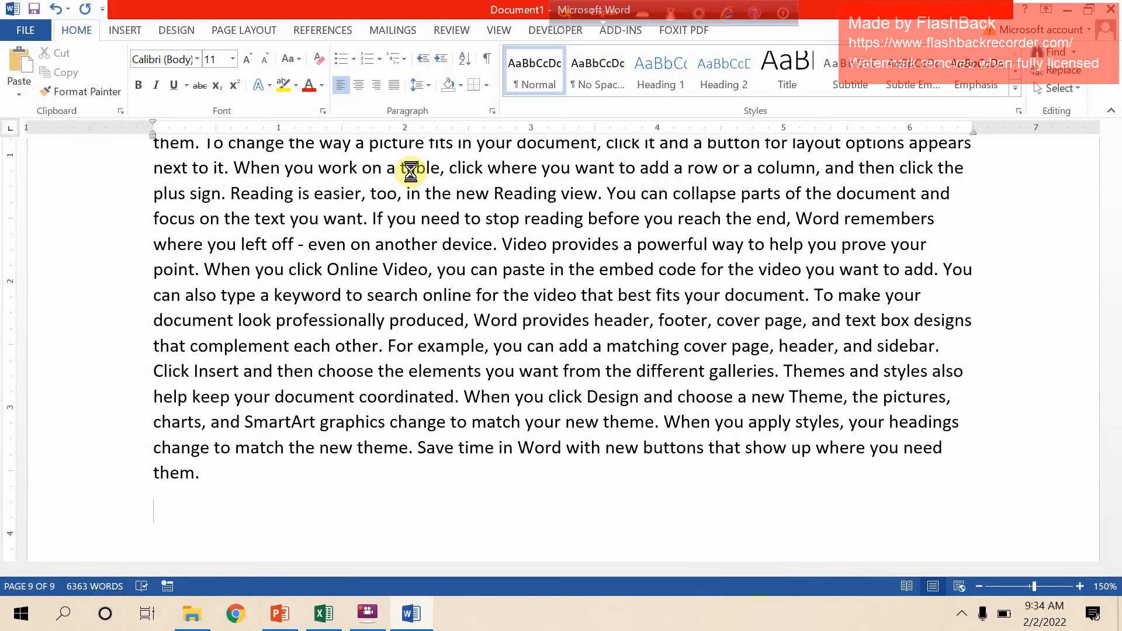
# Clear the whole document and generate the default sample paragraphs with =rand()
pyautogui.hotkey('ctrl', 'a')
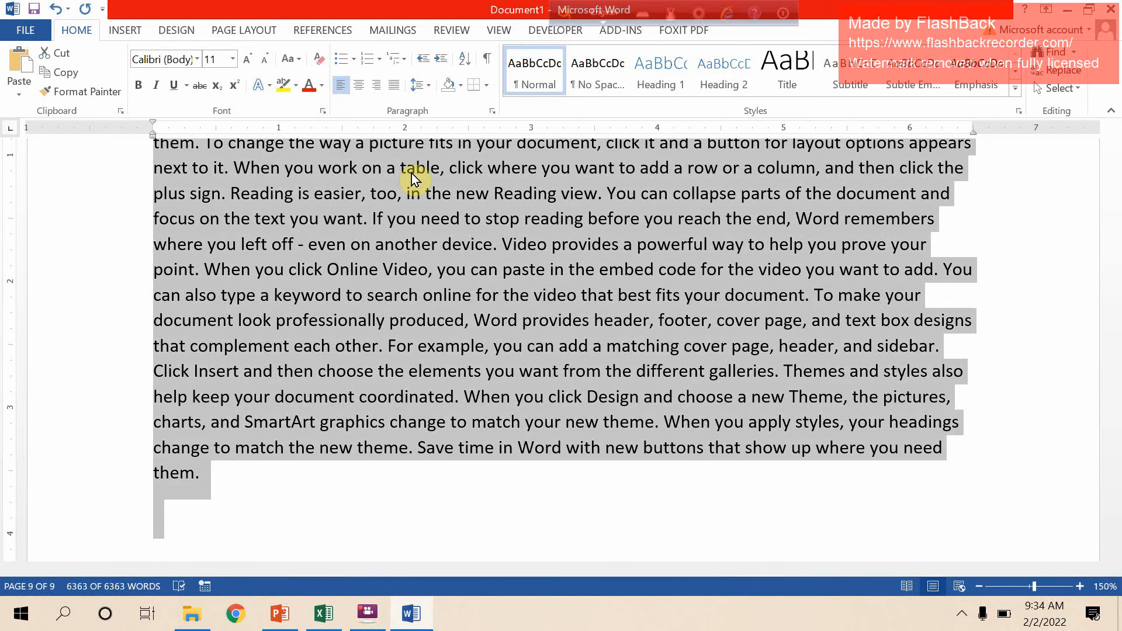
pyautogui.press('Delete')
pyautogui.write('=ra')
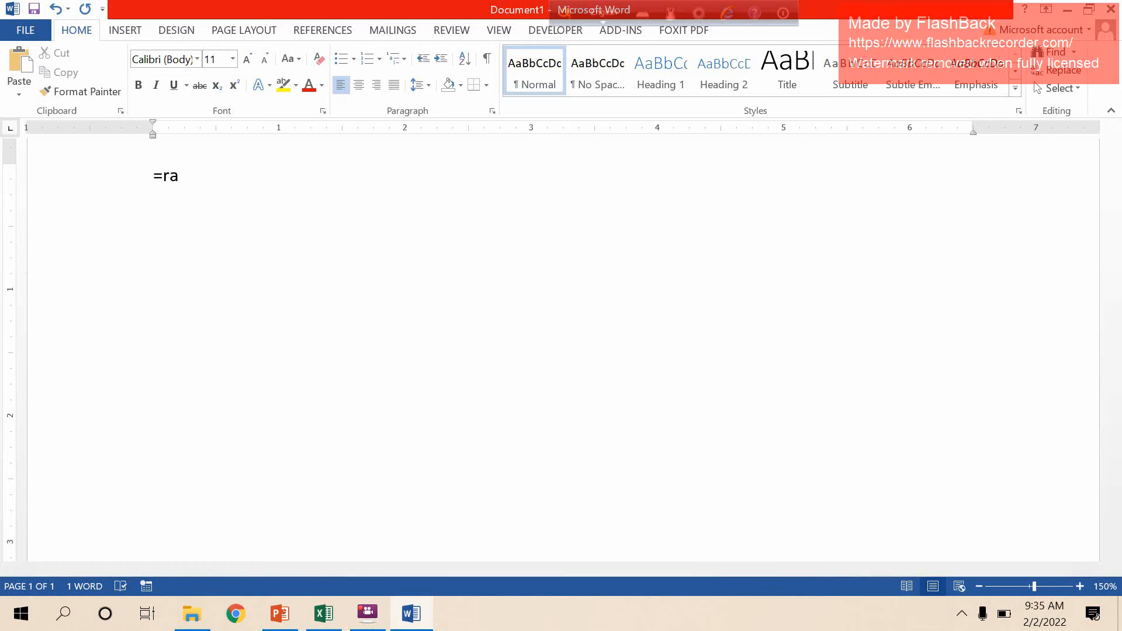
pyautogui.write('nd(20,20)')
pyautogui.press('BackSpace')
pyautogui.press('BackSpace')
pyautogui.press('BackSpace')
pyautogui.press('BackSpace')
pyautogui.press('BackSpace')
pyautogui.press('BackSpace')
pyautogui.write(')')
pyautogui.press('Return')
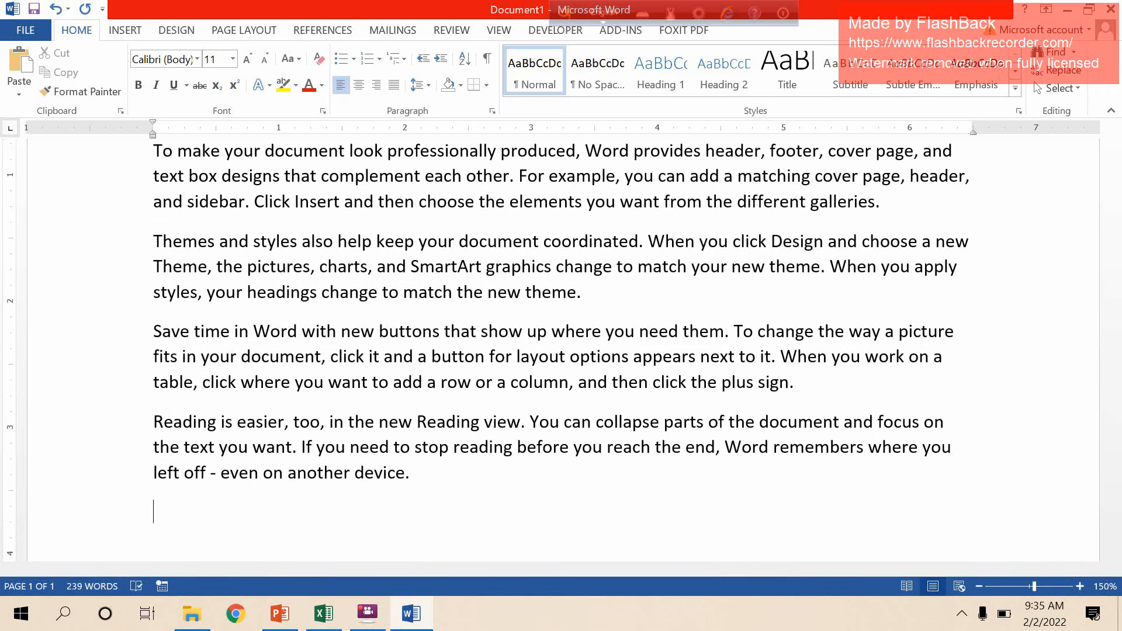
# Look through the generated sample paragraphs from the end back to the beginning
pyautogui.press('Up')
pyautogui.press('Up')
pyautogui.press('Up')
pyautogui.press('Up')
pyautogui.press('Up')
pyautogui.press('Up')
pyautogui.press('Up')
pyautogui.press('Up')
pyautogui.press('Up')
pyautogui.press('Up')
pyautogui.press('Up')
pyautogui.press('Up')
pyautogui.press('Up')
pyautogui.press('Up')
pyautogui.press('Up')
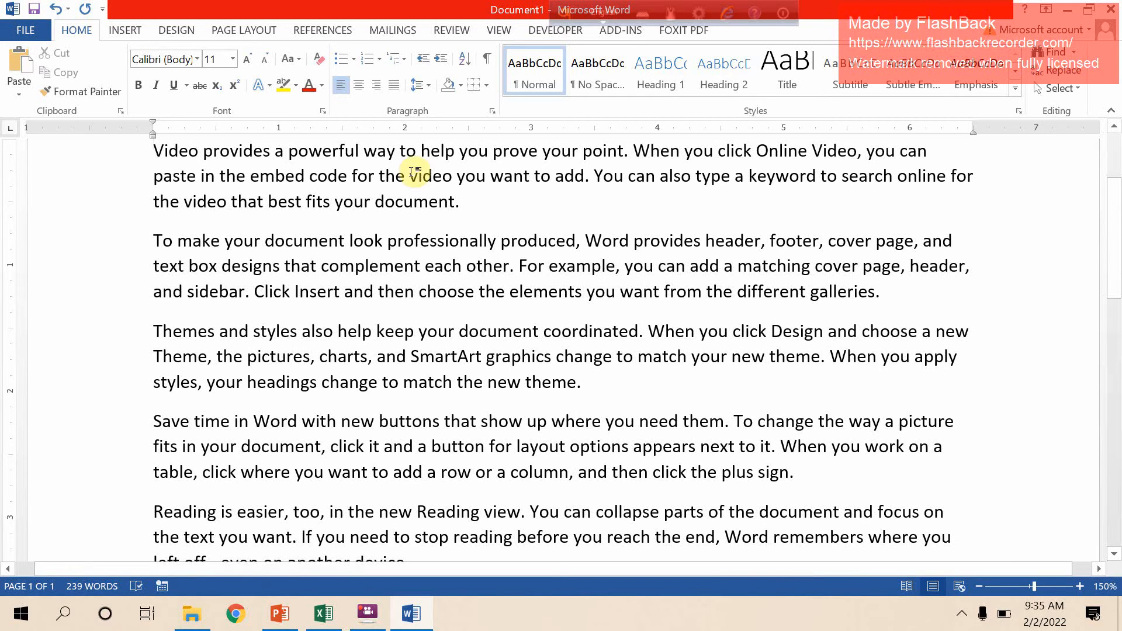
# Delete all the sample paragraphs from the document
pyautogui.hotkey('ctrl', 'a')
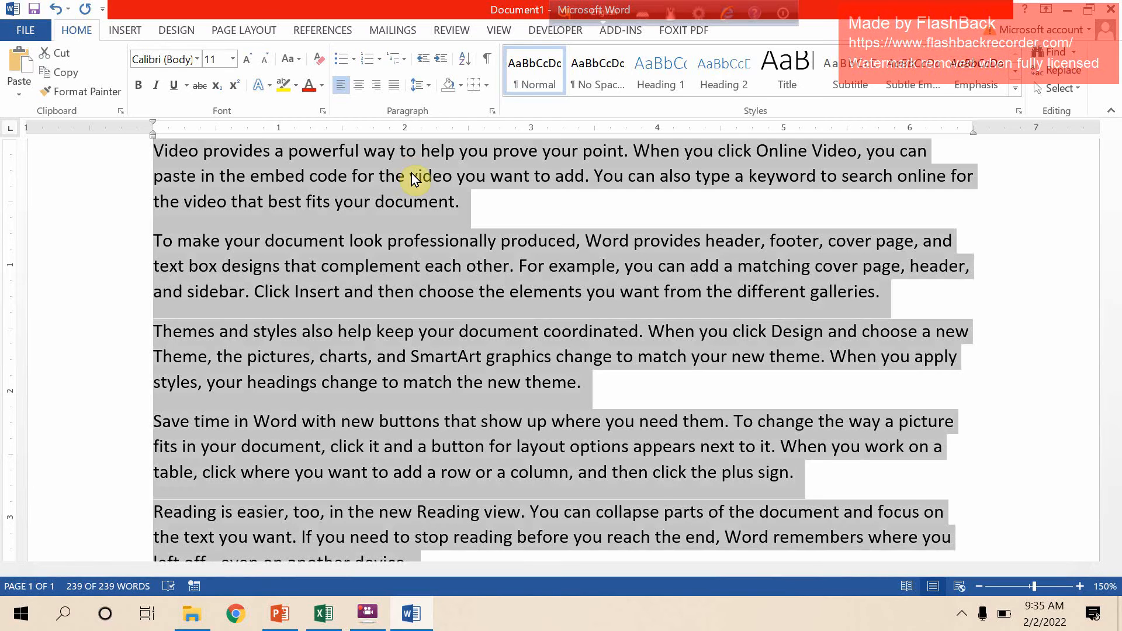
pyautogui.press('Delete')
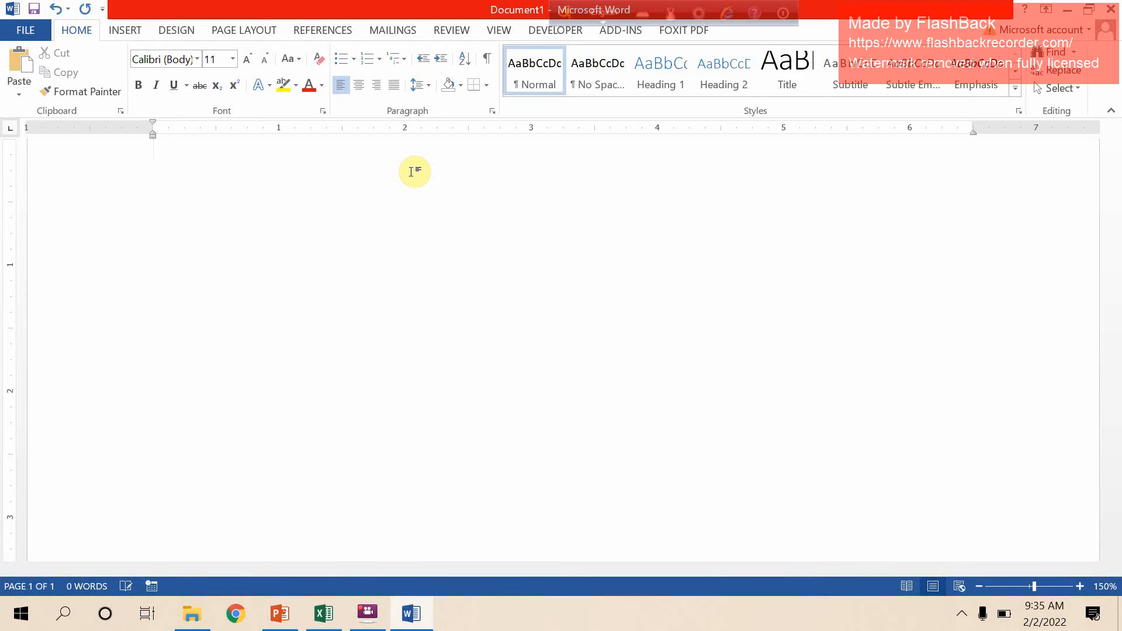
pyautogui.scroll(3, 456, 353)
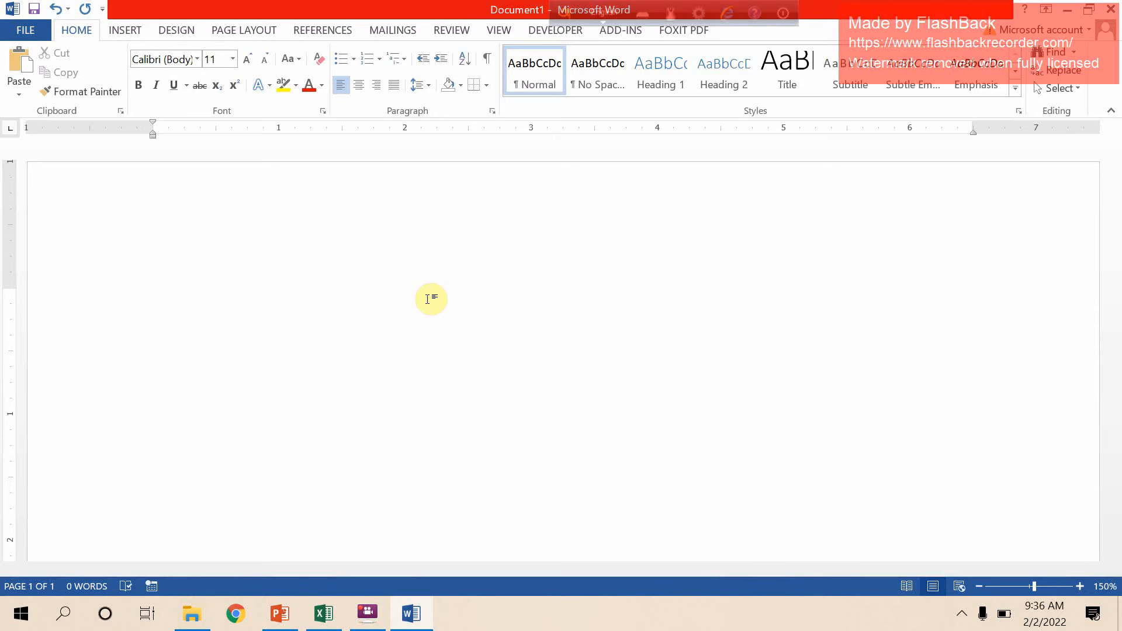
# Select the empty first line and enlarge its font size to 20
pyautogui.click(430, 298)
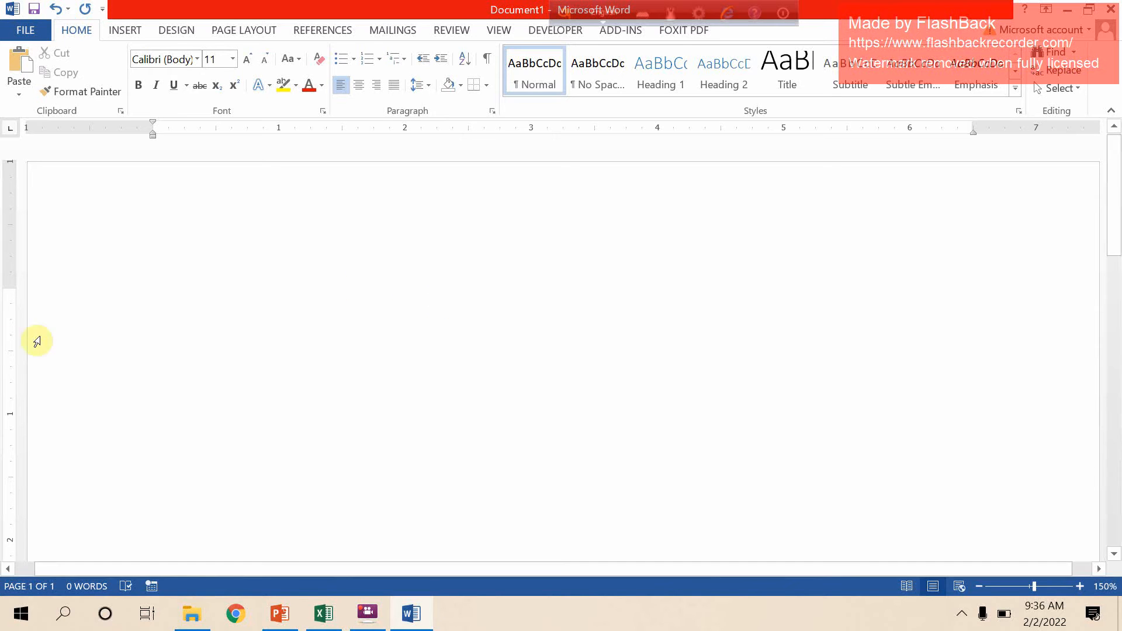
pyautogui.click(67, 309)
pyautogui.press('ctrl')
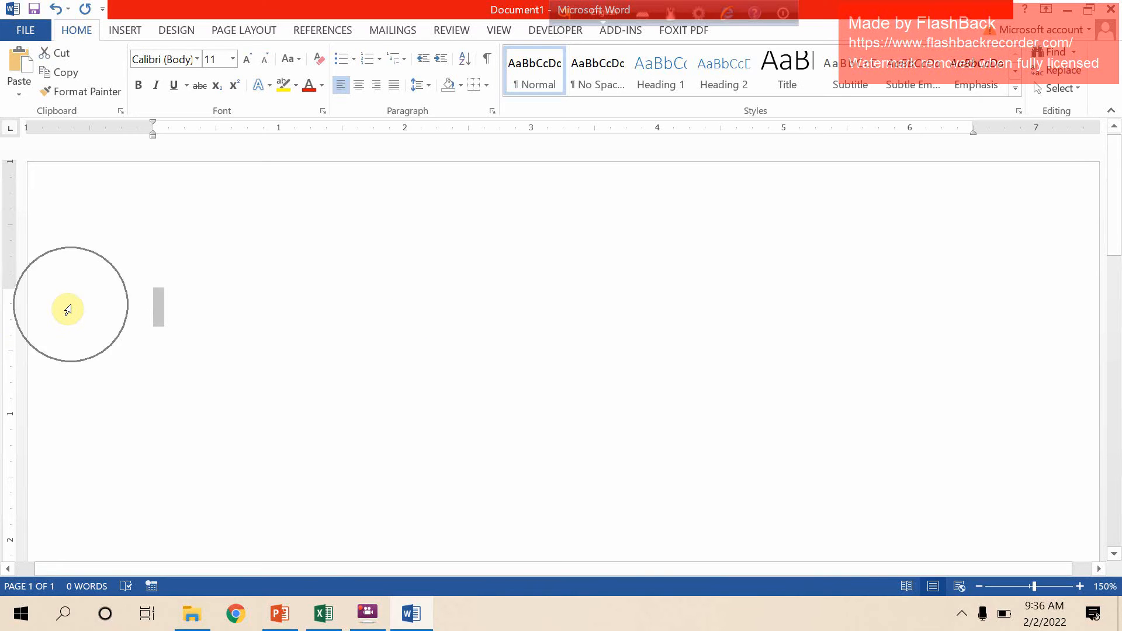
pyautogui.write('>')
pyautogui.hotkey('ctrl', 'shift', '.')
pyautogui.hotkey('ctrl', 'shift', '.')
pyautogui.hotkey('ctrl', 'shift', '.')
pyautogui.press('BackSpace')
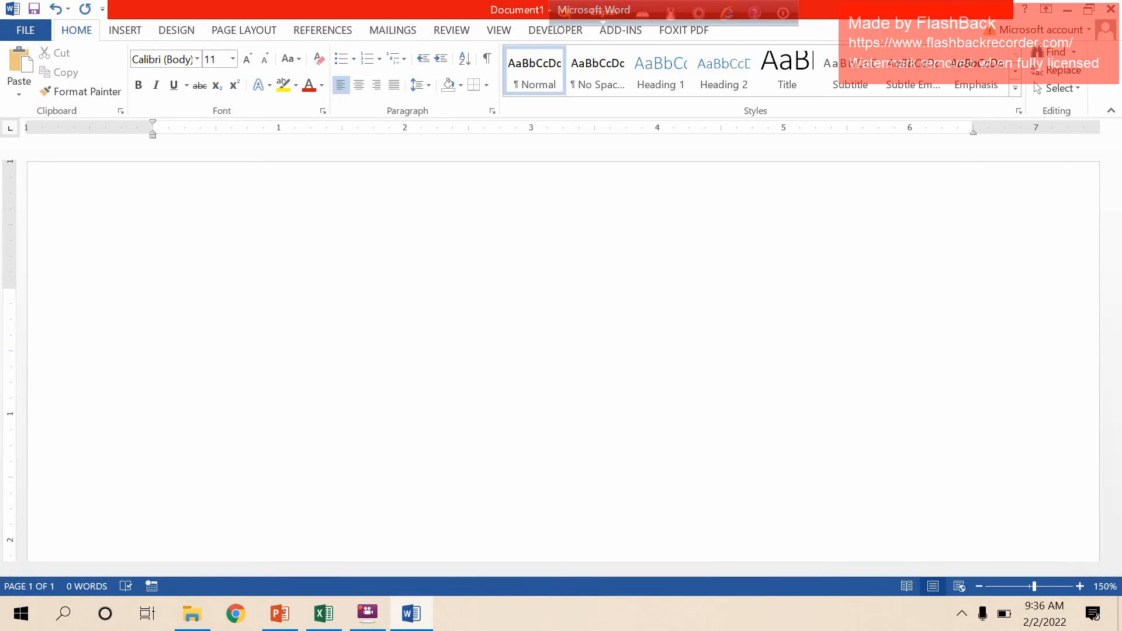
pyautogui.hotkey('ctrl', 'shift', '.')
pyautogui.hotkey('ctrl', 'shift', '.')
pyautogui.hotkey('ctrl', 'shift', '.')
# Set the font size of the empty first line to 12
pyautogui.click(25, 325)
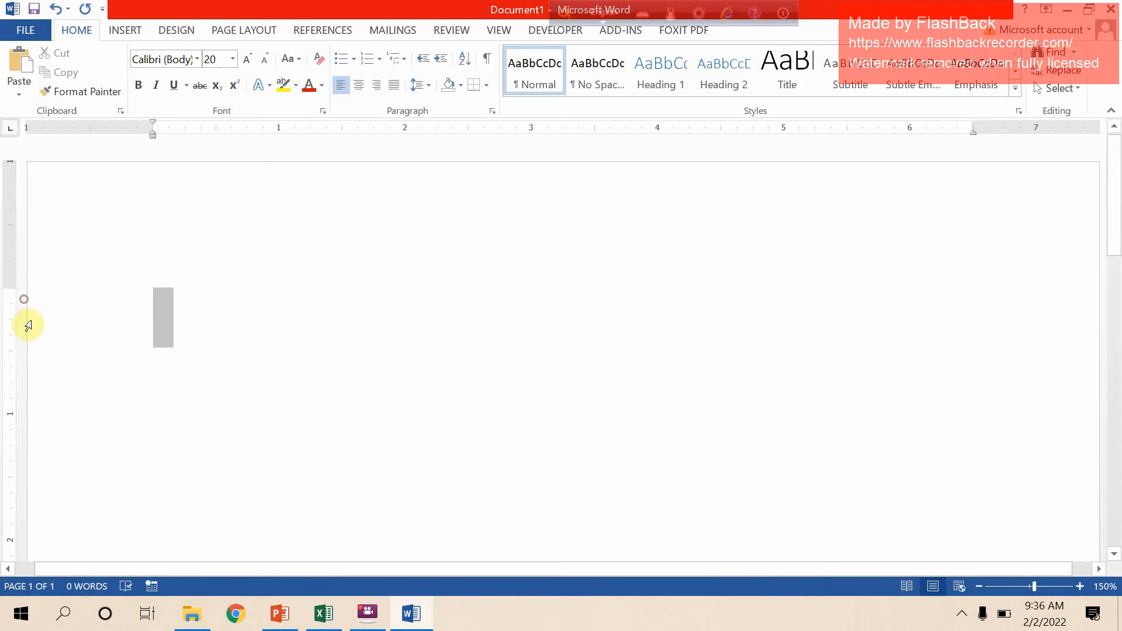
pyautogui.click(233, 59)
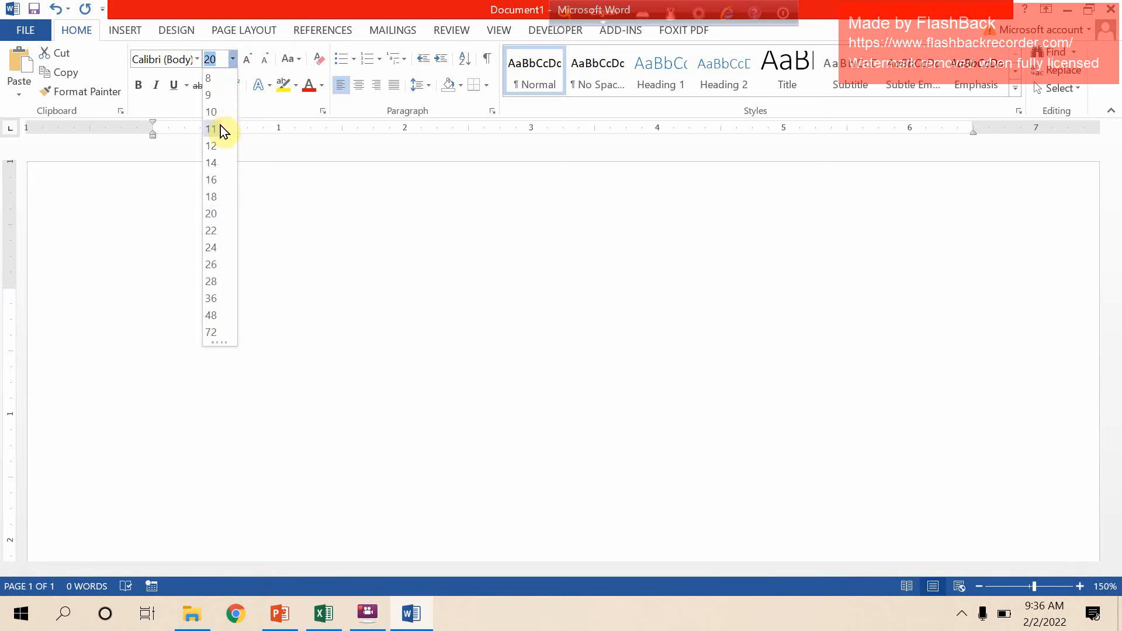
pyautogui.click(212, 145)
pyautogui.click(306, 328)
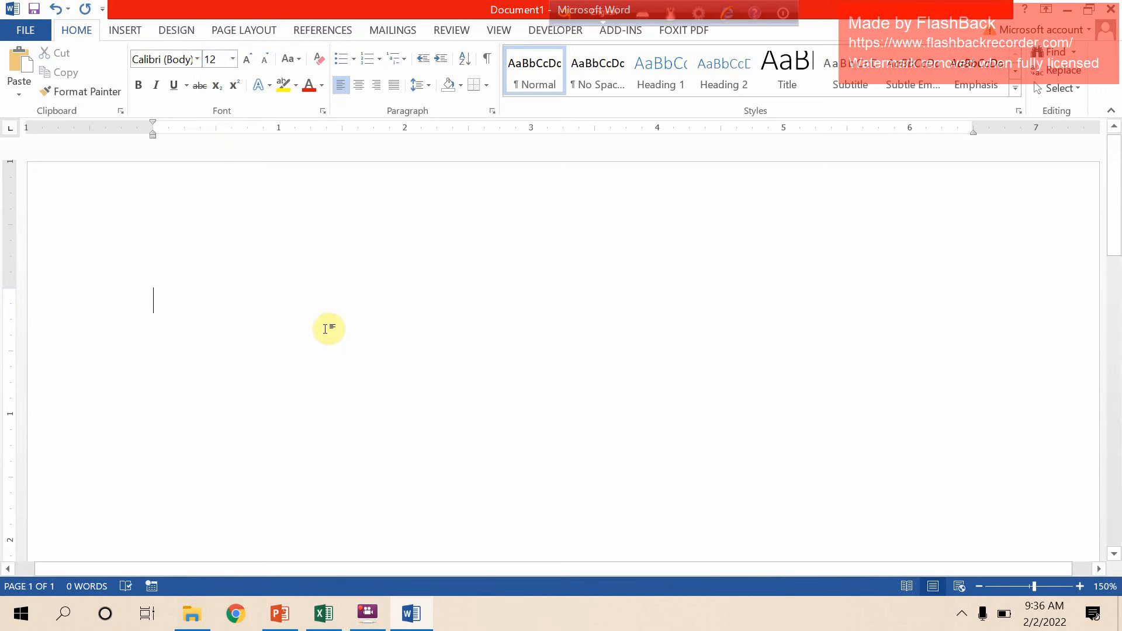
# Generate sample text with =rand(20,20) and remove the blank line at its end
pyautogui.write('=ra')
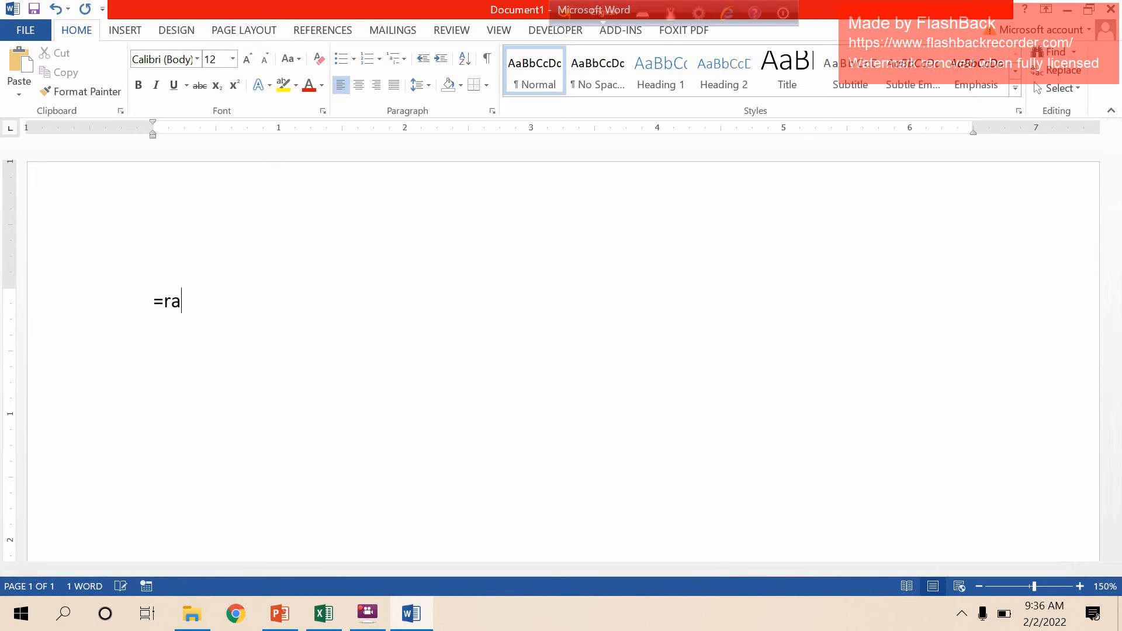
pyautogui.write('nd(20,20')
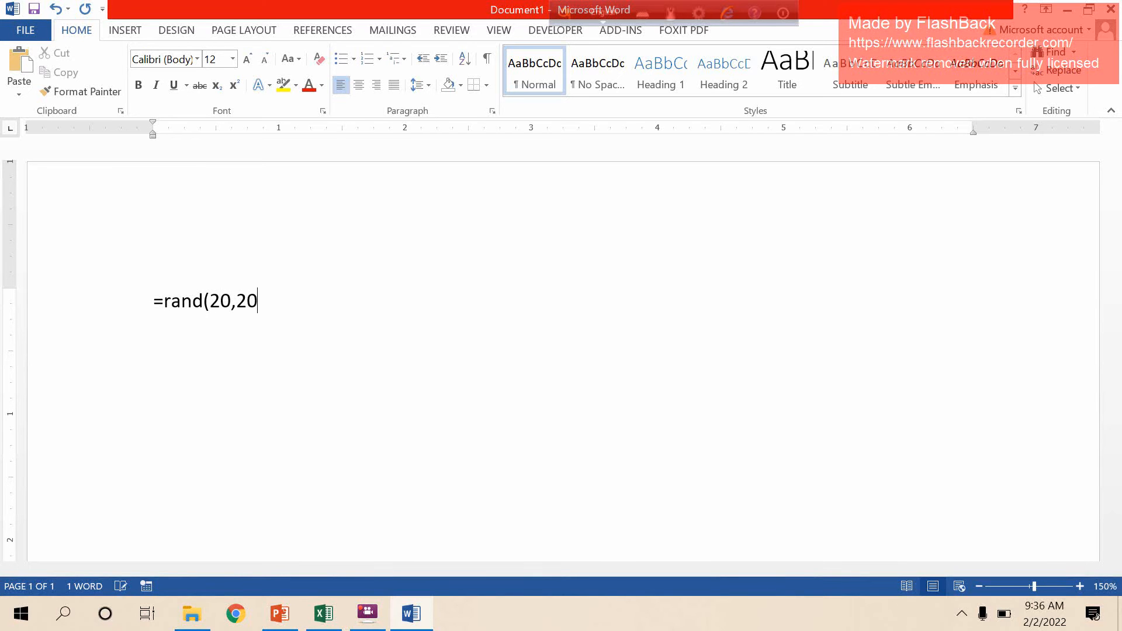
pyautogui.write(')')
pyautogui.press('Return')
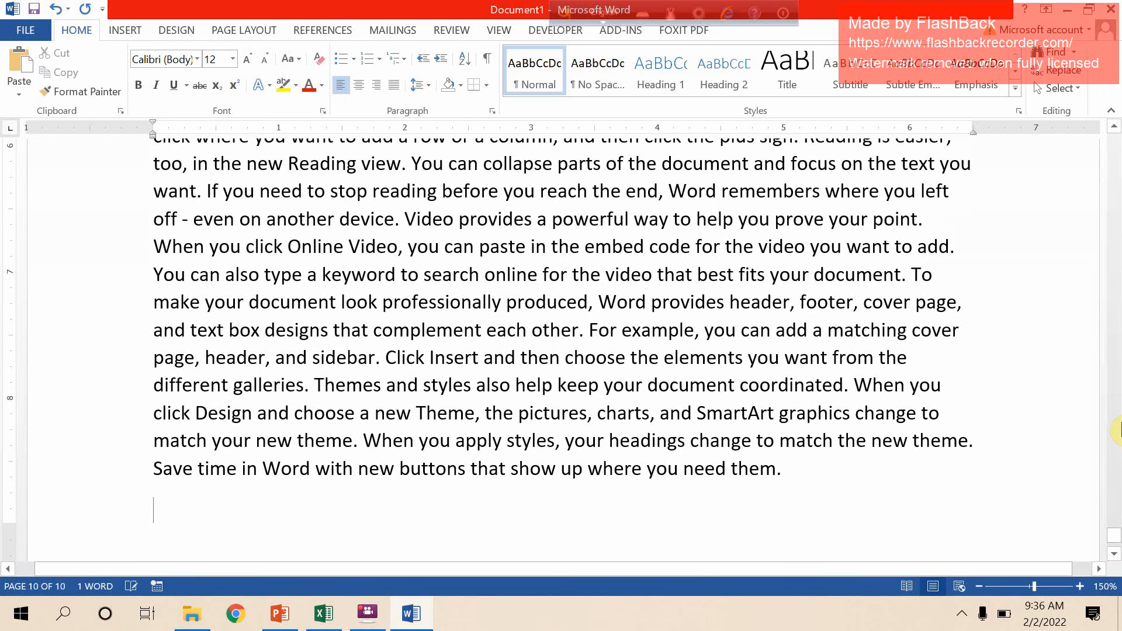
pyautogui.press('BackSpace')
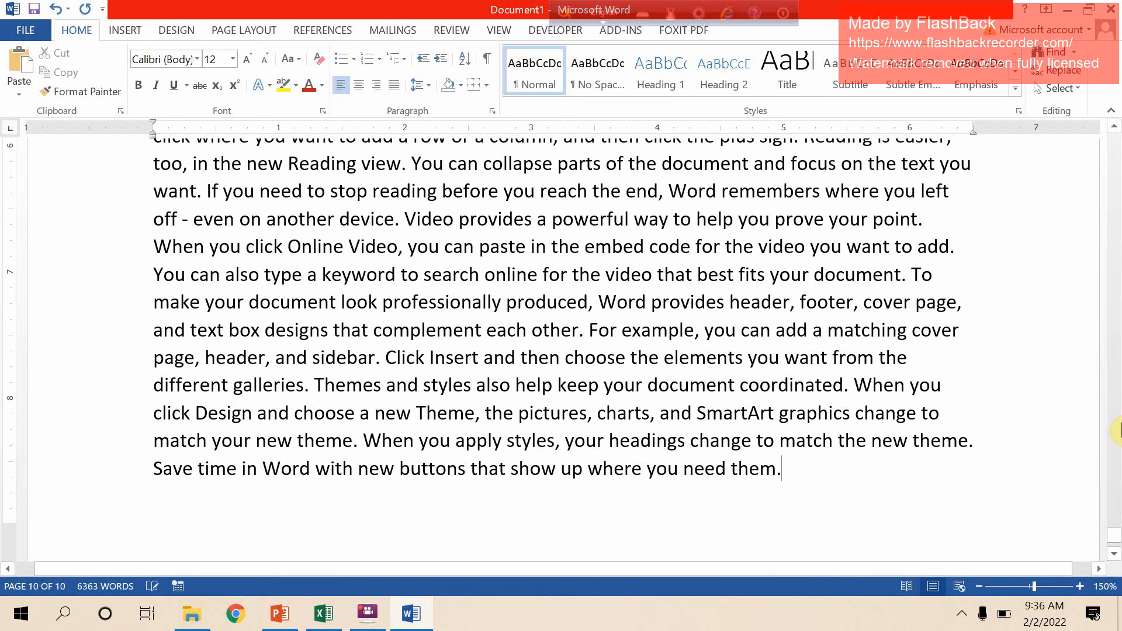
# Highlight the text from the beginning of the document to the end of page 3 in yellow
pyautogui.scroll(9, 966, 419)
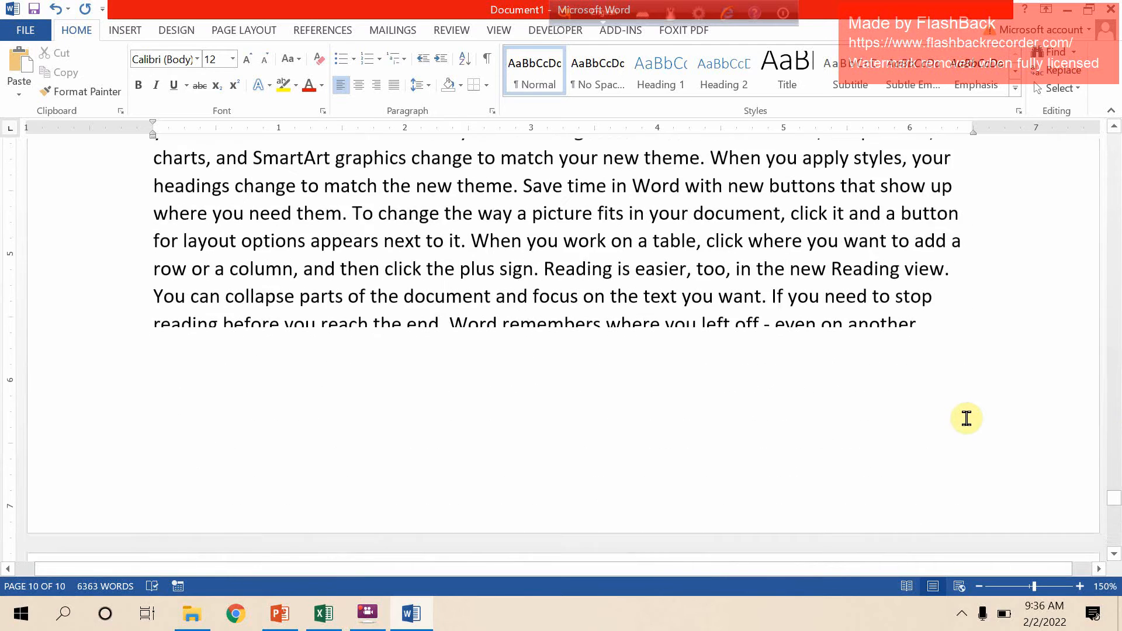
pyautogui.hotkey('ctrl', 'Home')
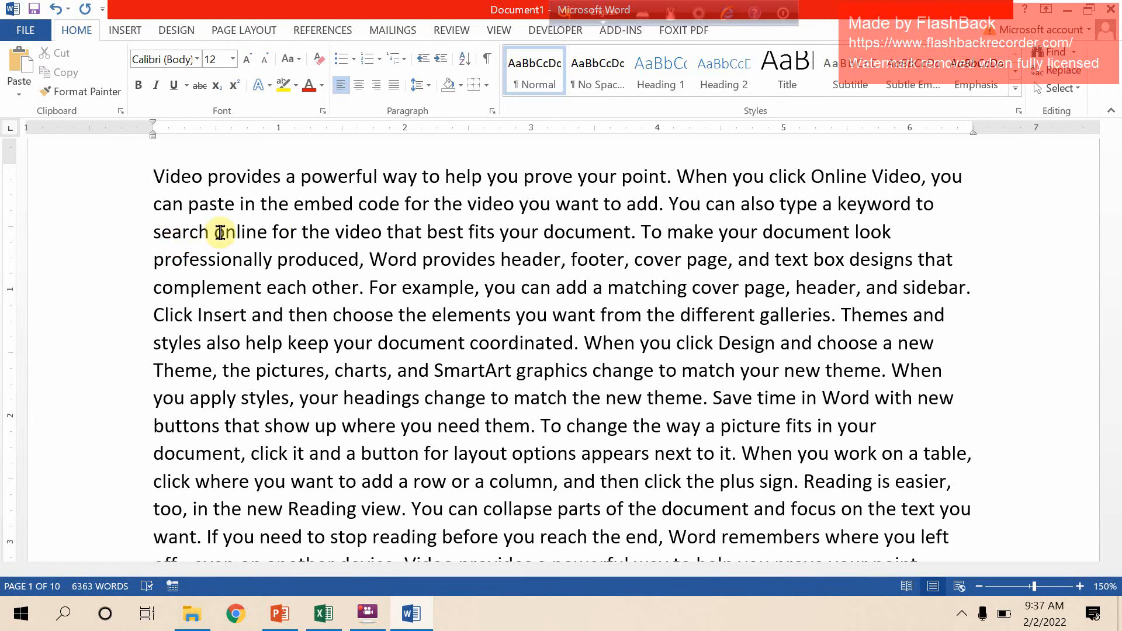
pyautogui.click(121, 177)
pyautogui.moveTo(121, 177); pyautogui.dragTo(805, 318)
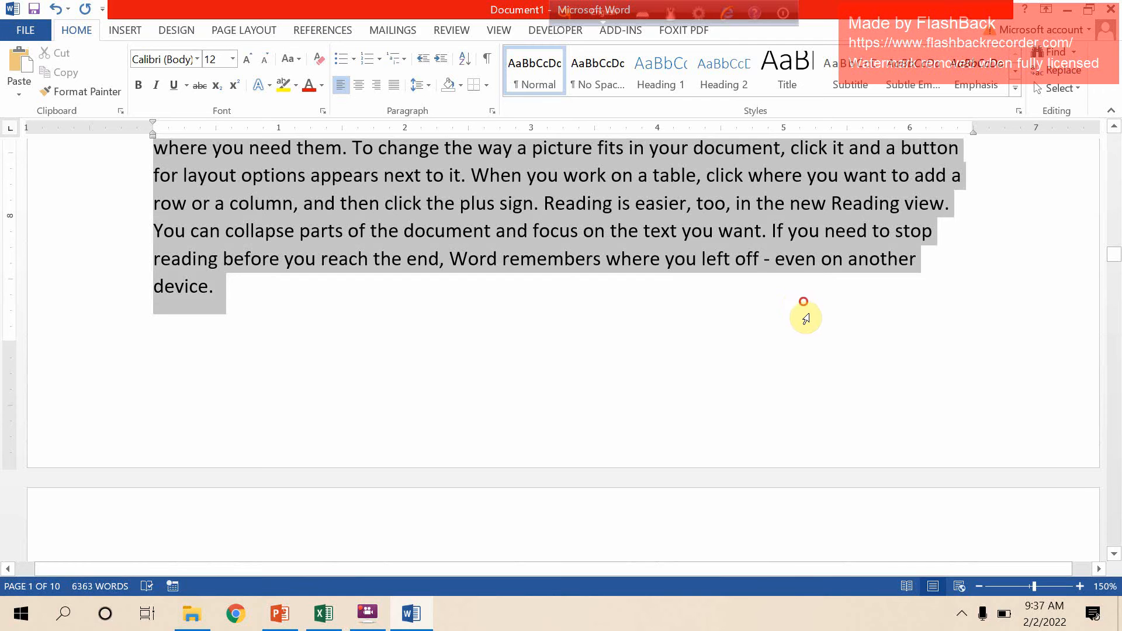
pyautogui.click(284, 86)
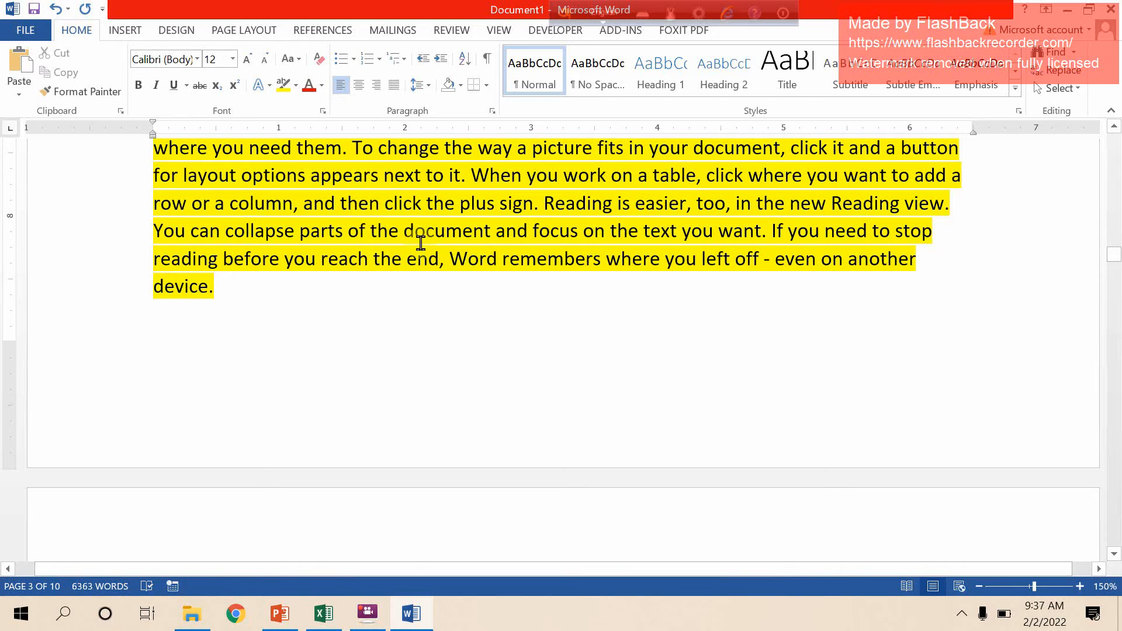
# Color the first line of text on page 4 red
pyautogui.scroll(-2, 462, 357)
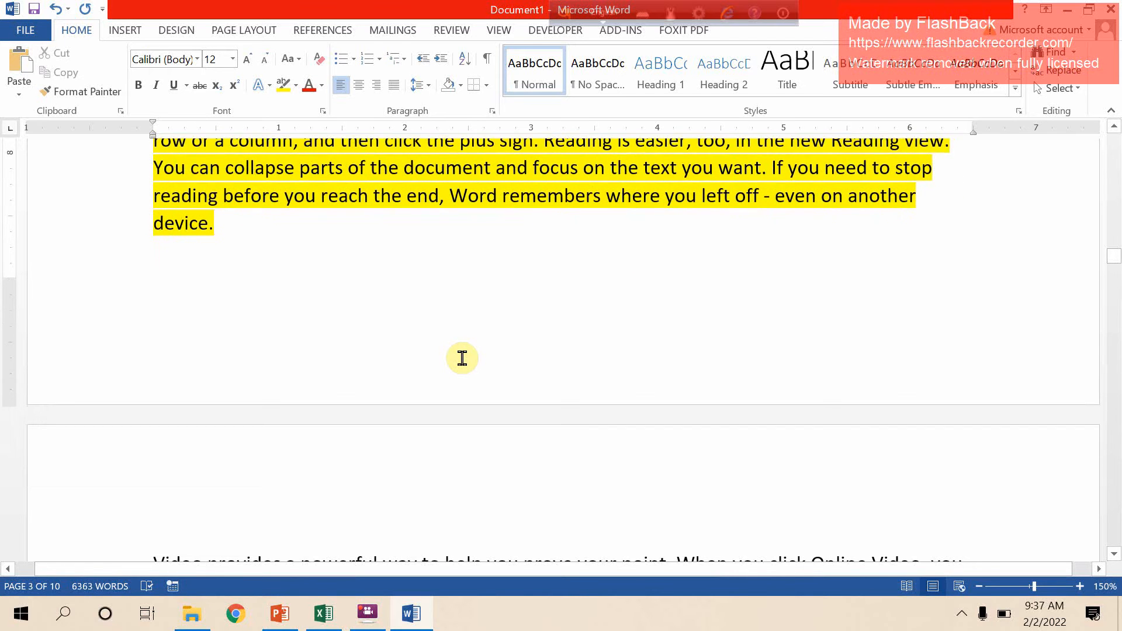
pyautogui.scroll(-4, 462, 357)
pyautogui.scroll(-10, 462, 358)
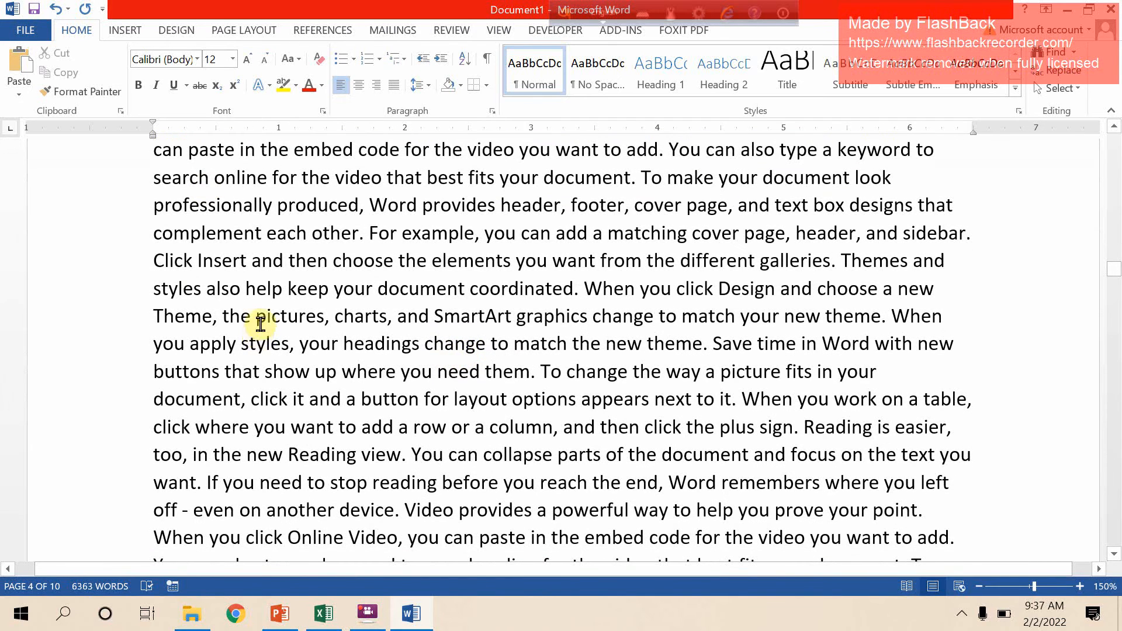
pyautogui.scroll(8, 251, 336)
pyautogui.click(102, 373)
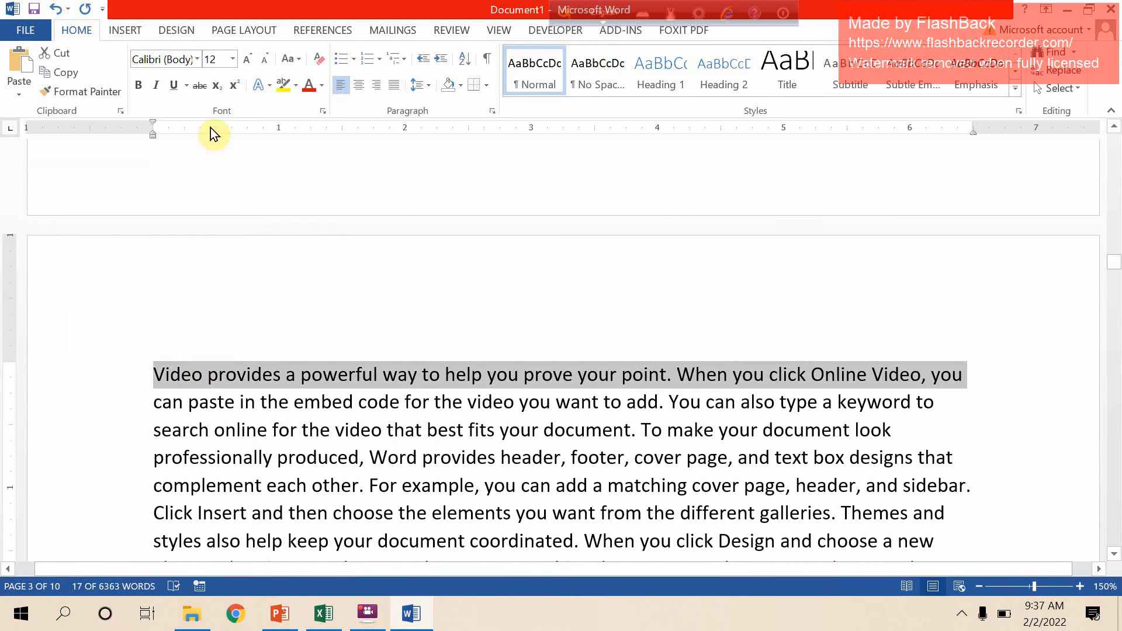
pyautogui.click(309, 85)
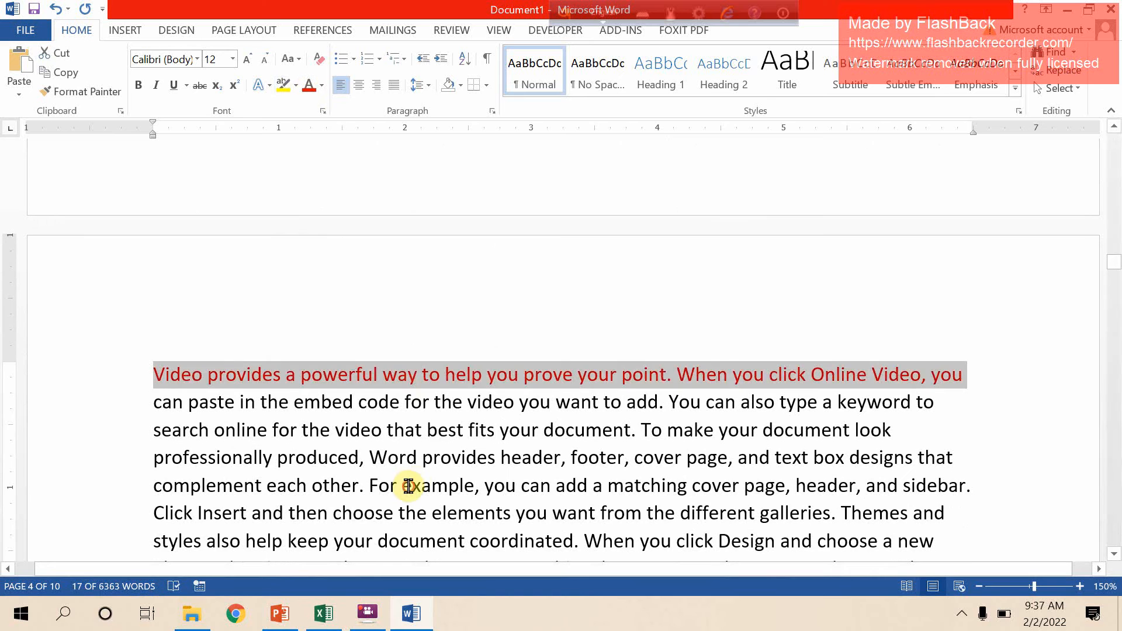
pyautogui.click(427, 493)
# Insert a Next Page section break at the end of the yellow-highlighted text on page 3
pyautogui.scroll(-20, 431, 494)
pyautogui.scroll(1, 432, 479)
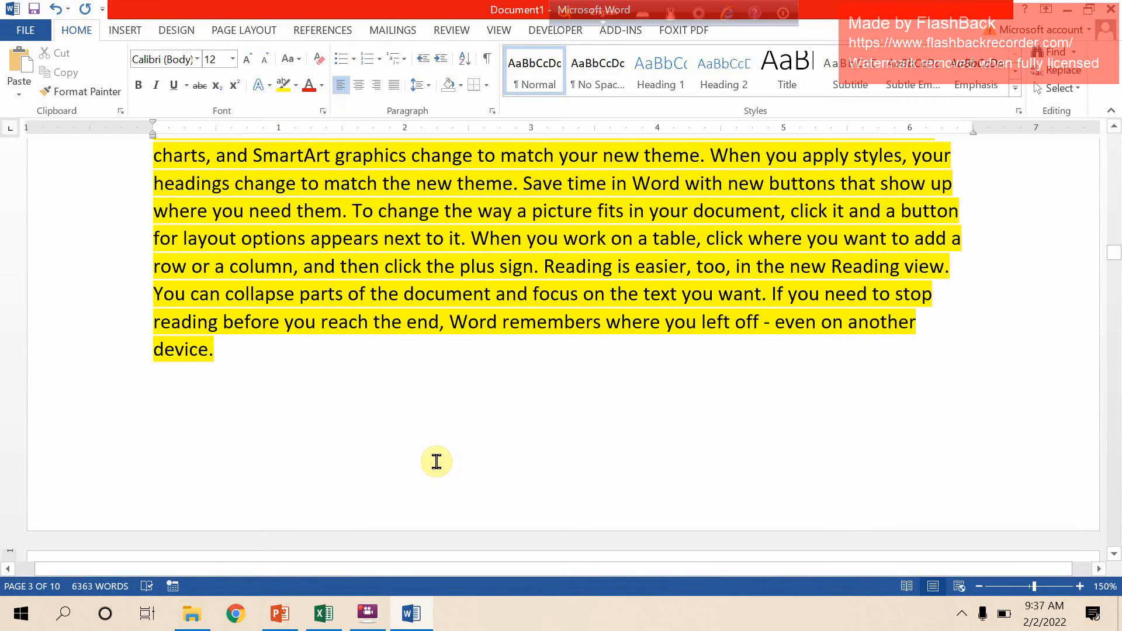
pyautogui.scroll(1, 439, 460)
pyautogui.click(349, 421)
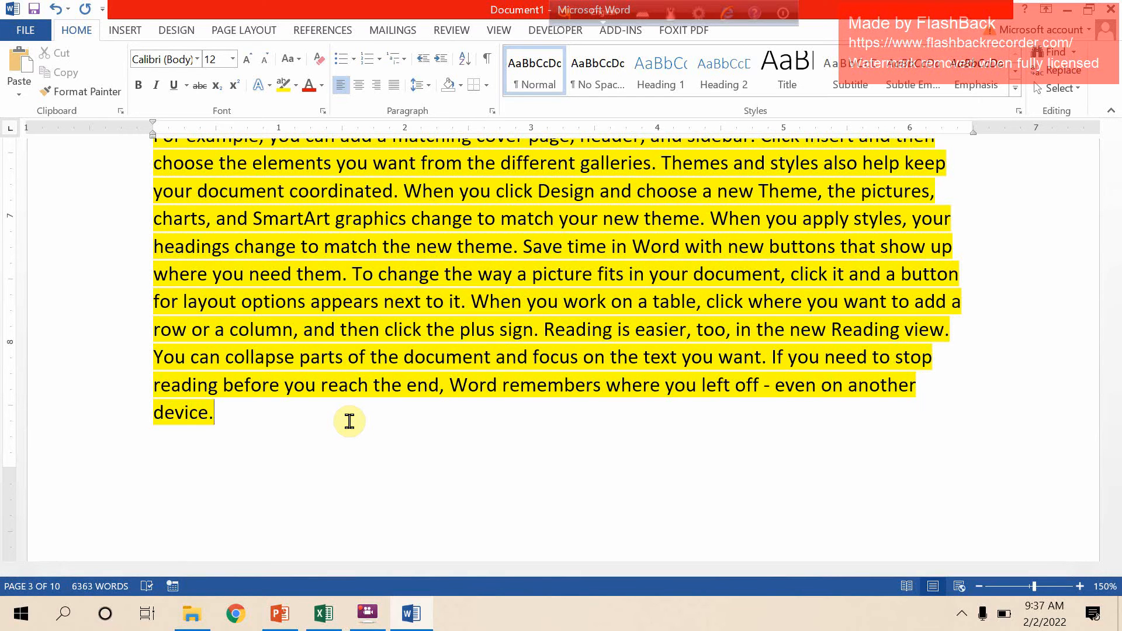
pyautogui.click(238, 29)
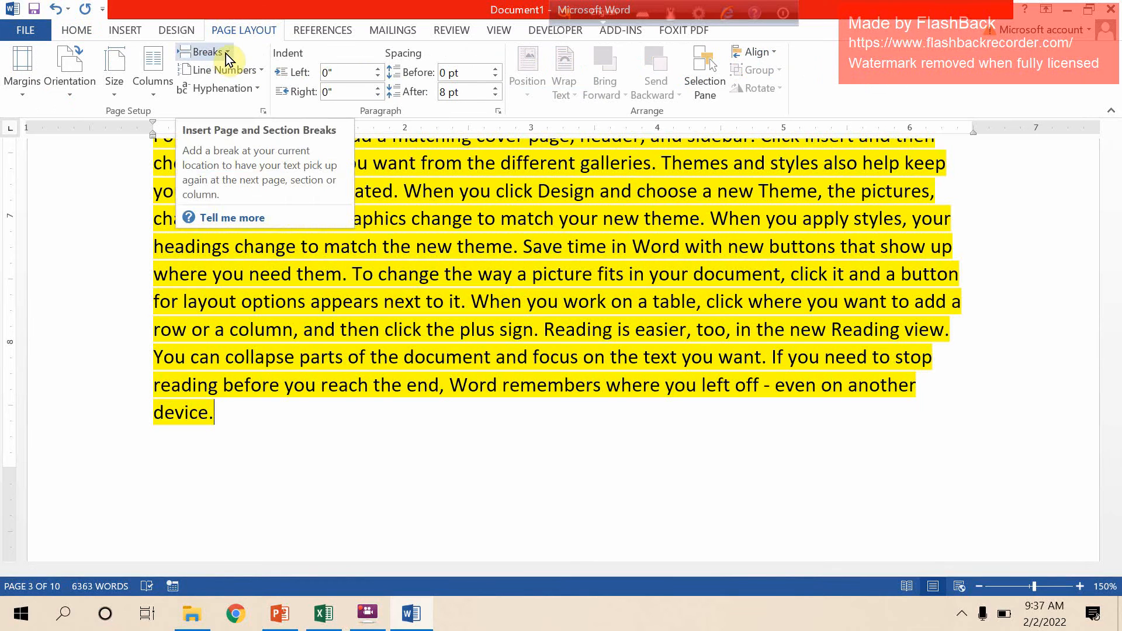
pyautogui.click(226, 51)
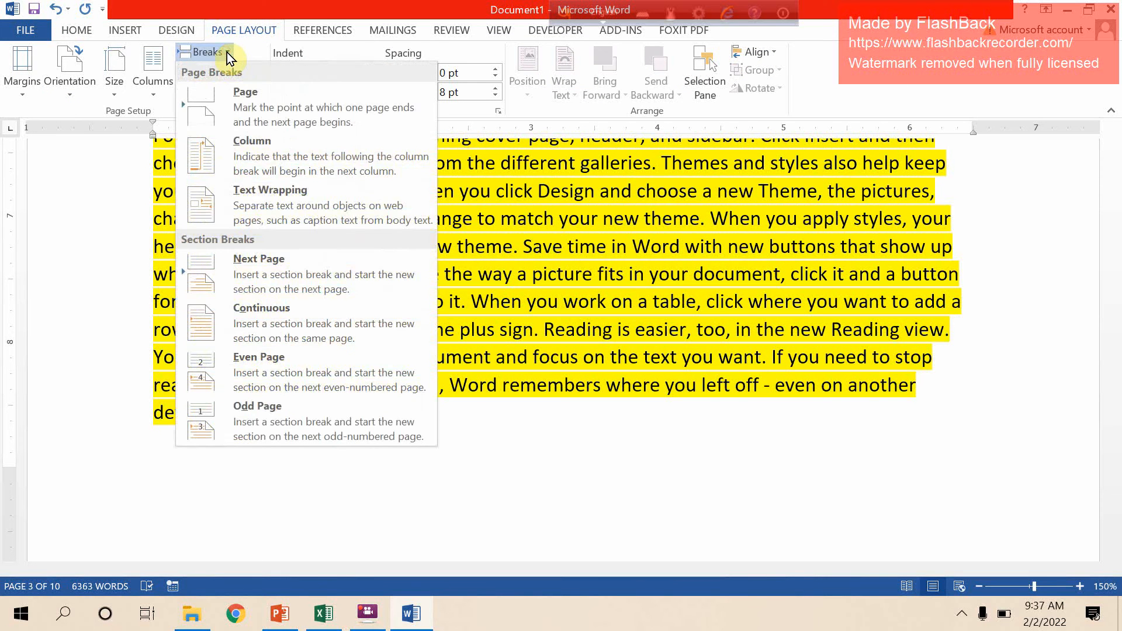
pyautogui.click(283, 269)
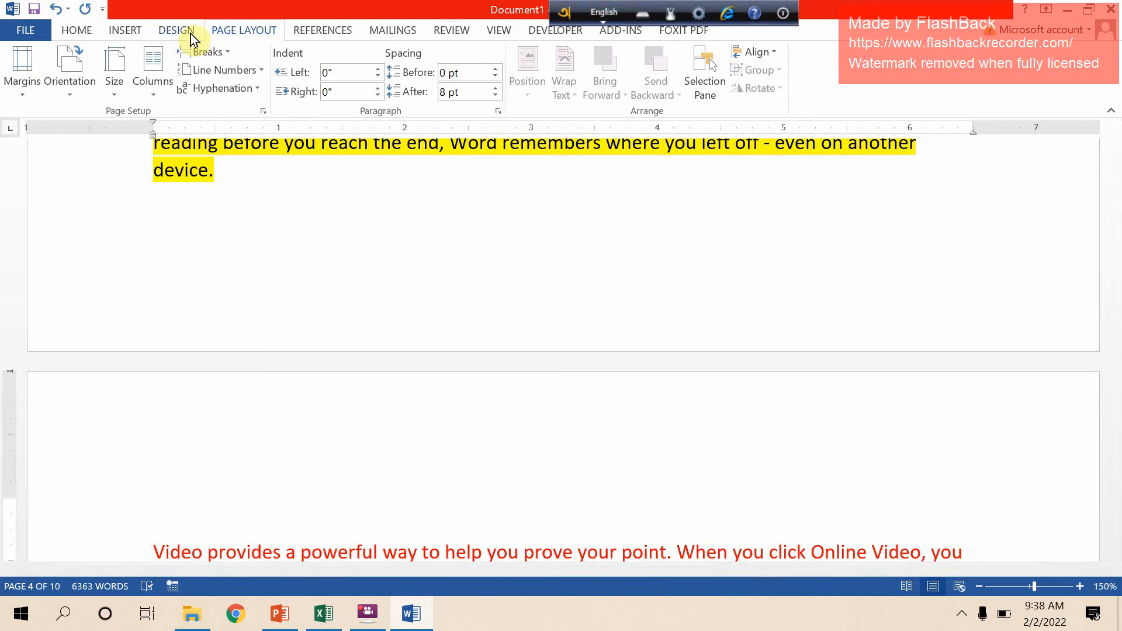
# Insert page numbers at the top of the pages using the Plain Number 2 style
pyautogui.click(125, 33)
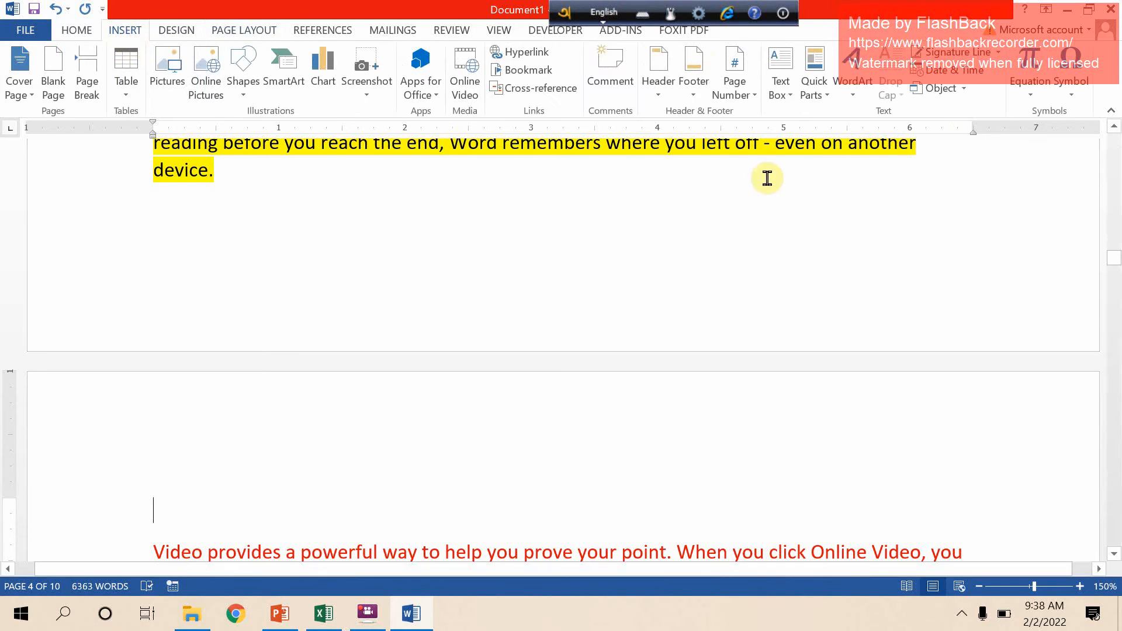
pyautogui.click(746, 93)
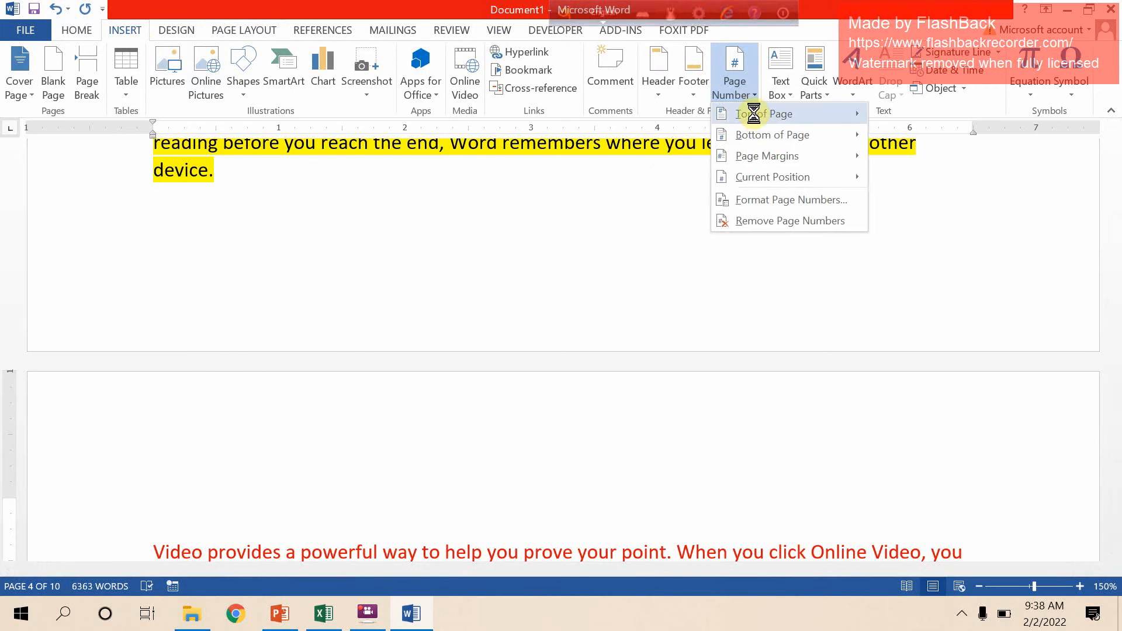
pyautogui.moveTo(755, 115)
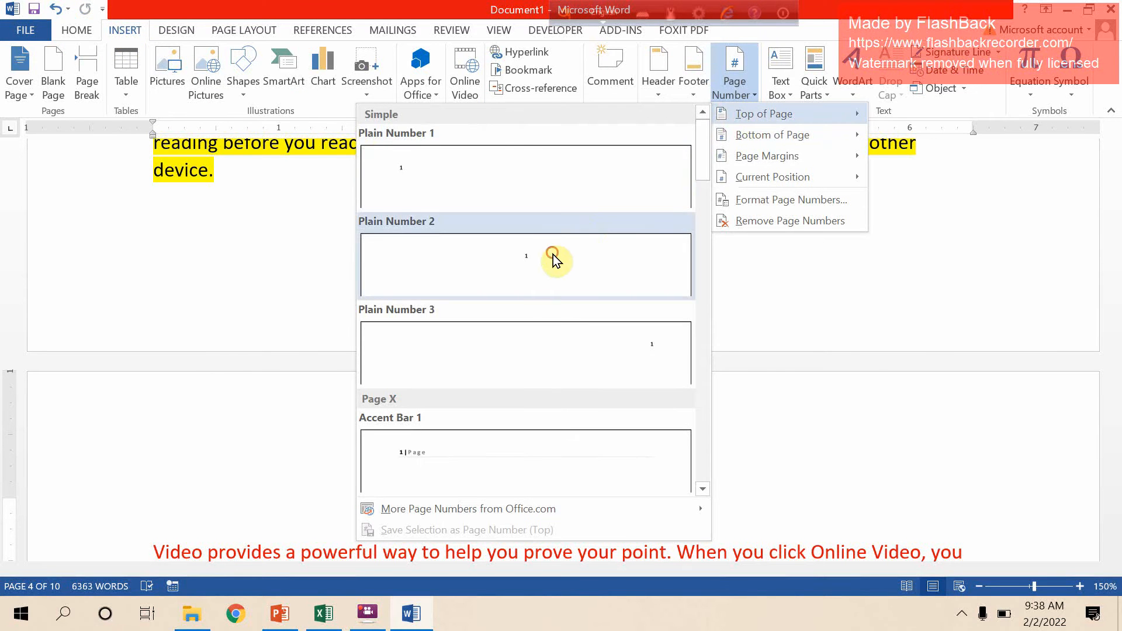
pyautogui.click(553, 255)
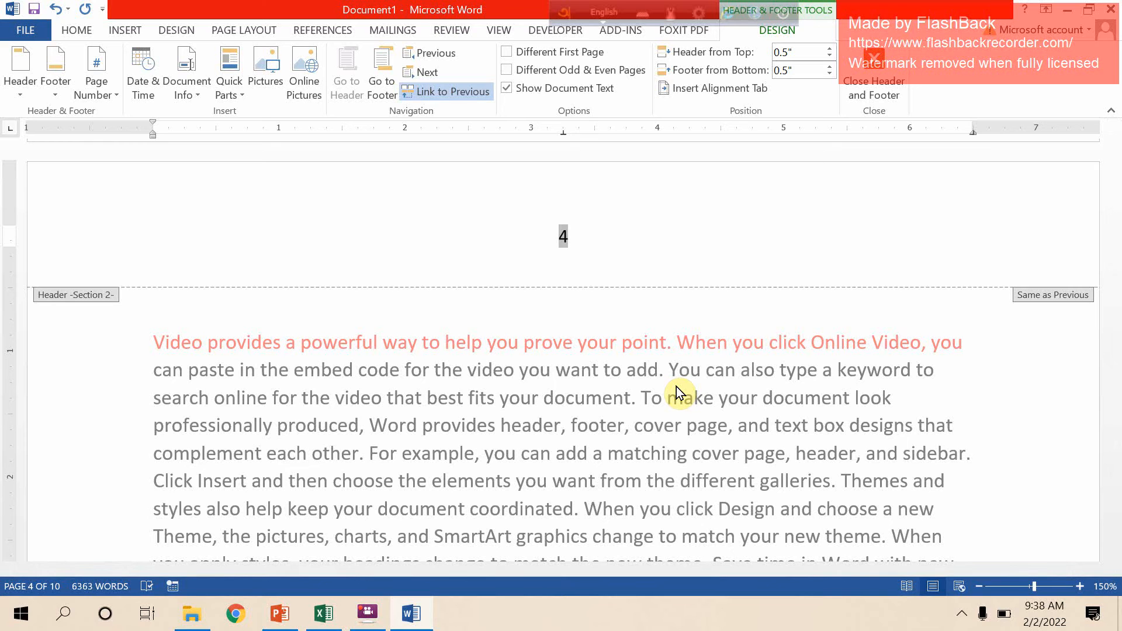
# Turn off Link to Previous for the section 2 header containing the page number
pyautogui.click(591, 235)
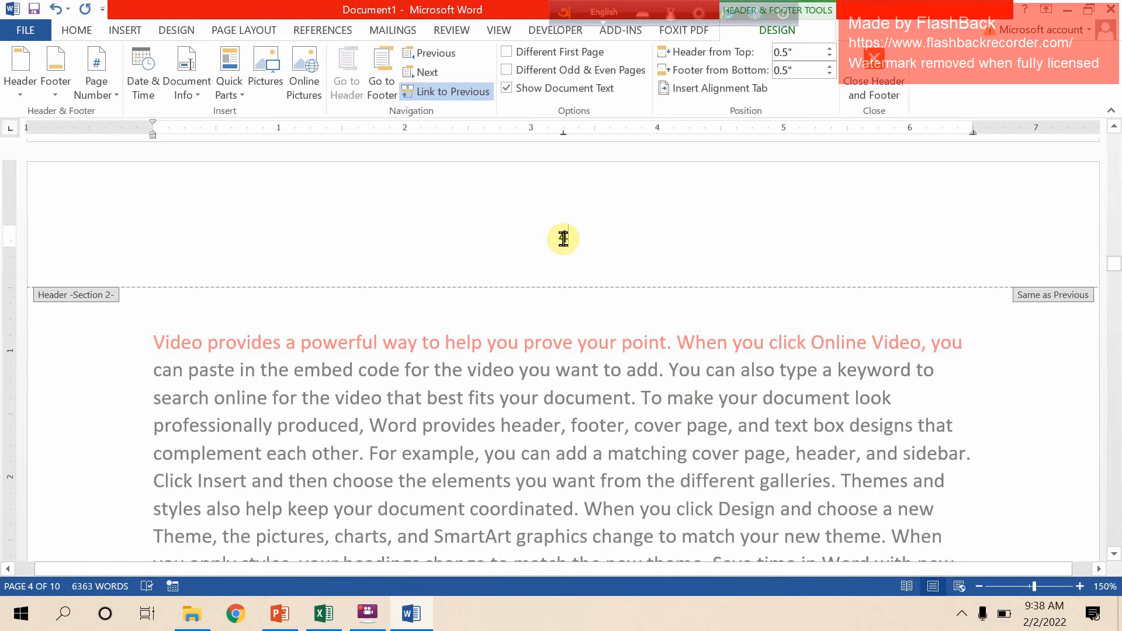
pyautogui.doubleClick(563, 237)
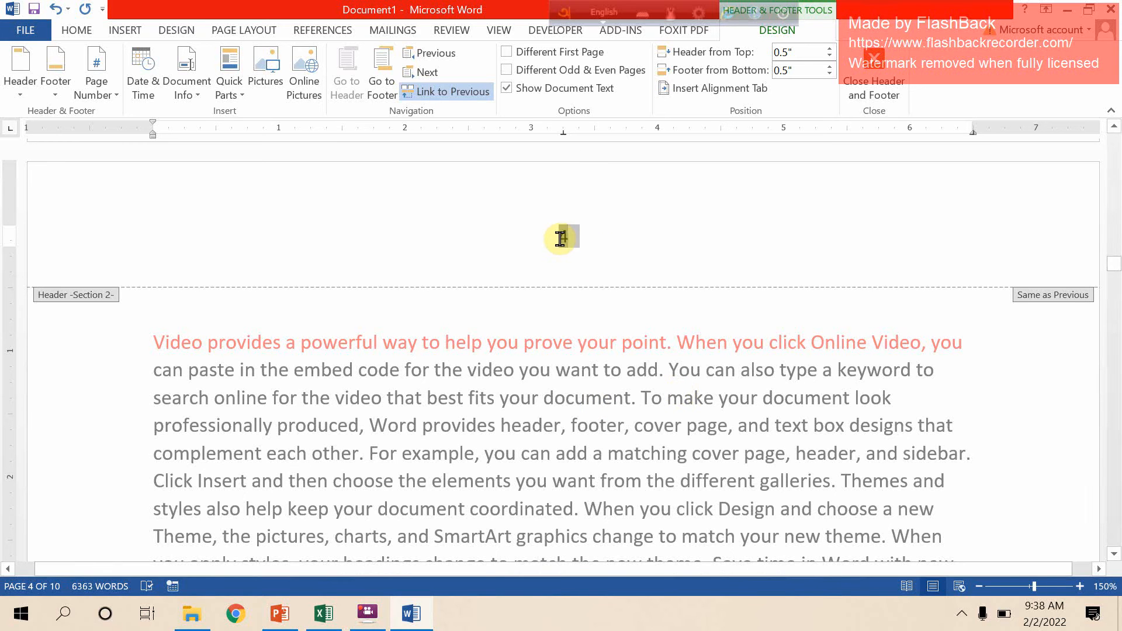
pyautogui.click(454, 92)
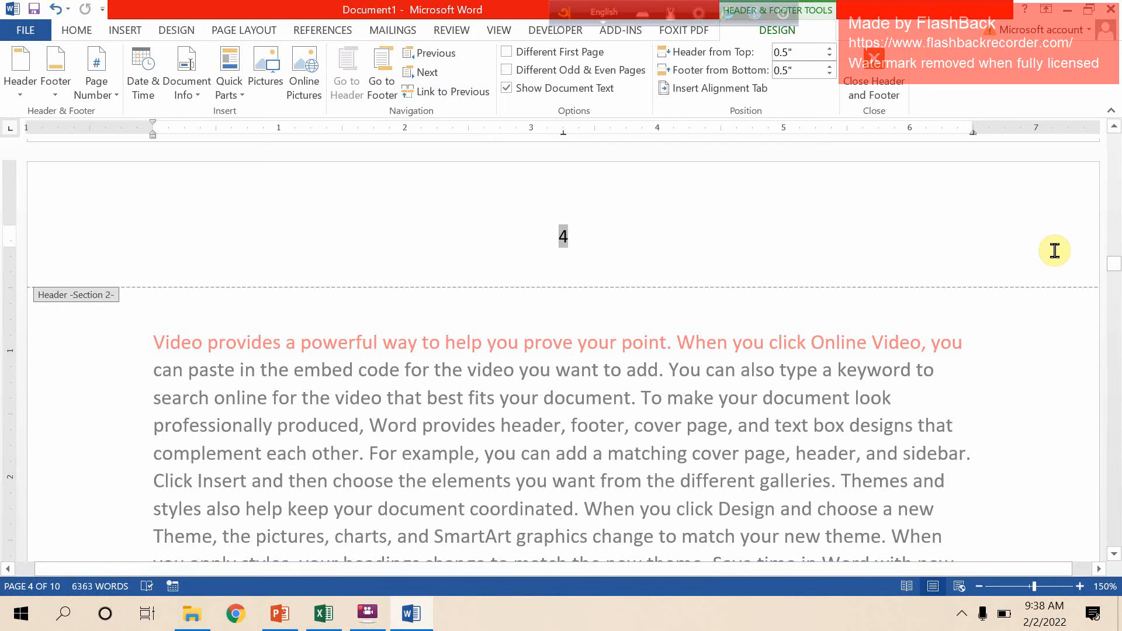
# Format the section 2 page numbers to start at 1
pyautogui.click(581, 239)
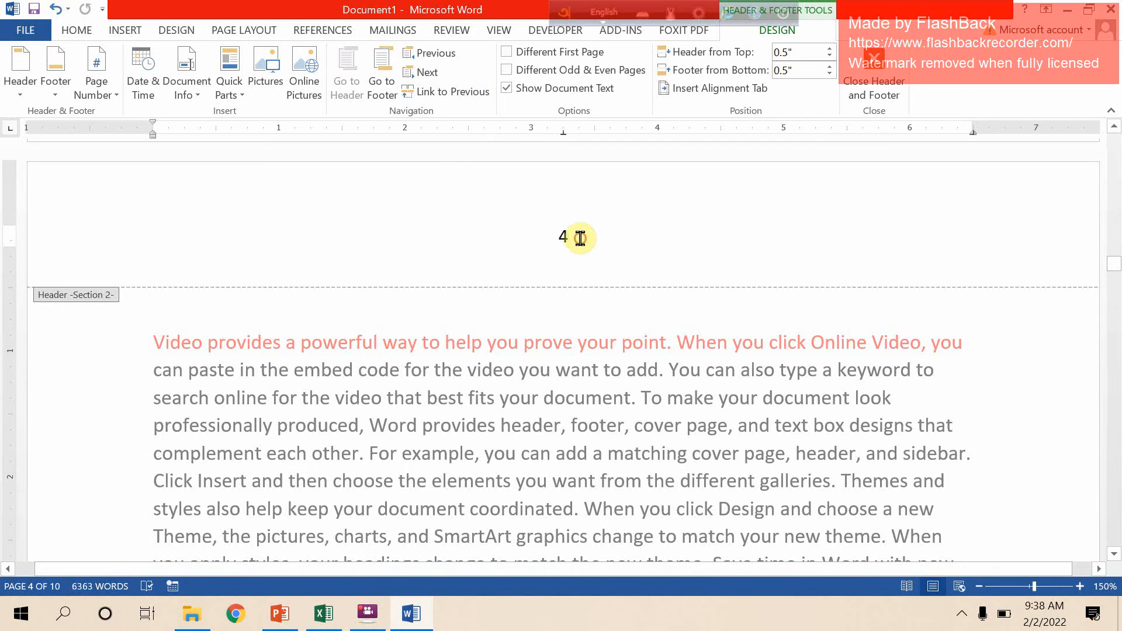
pyautogui.doubleClick(569, 237)
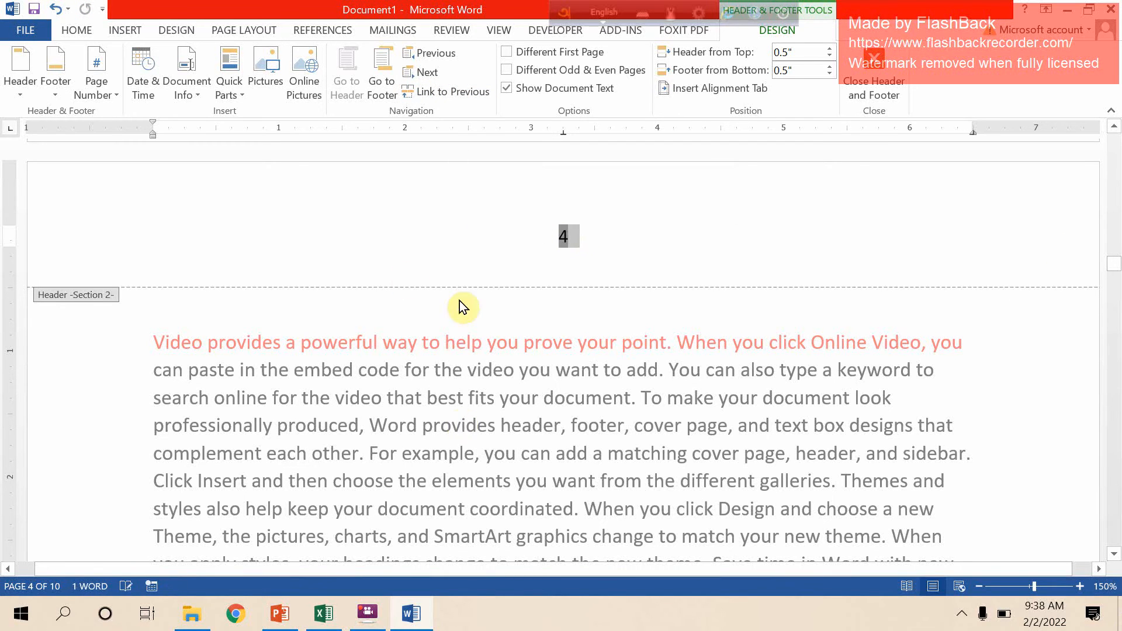
pyautogui.click(98, 94)
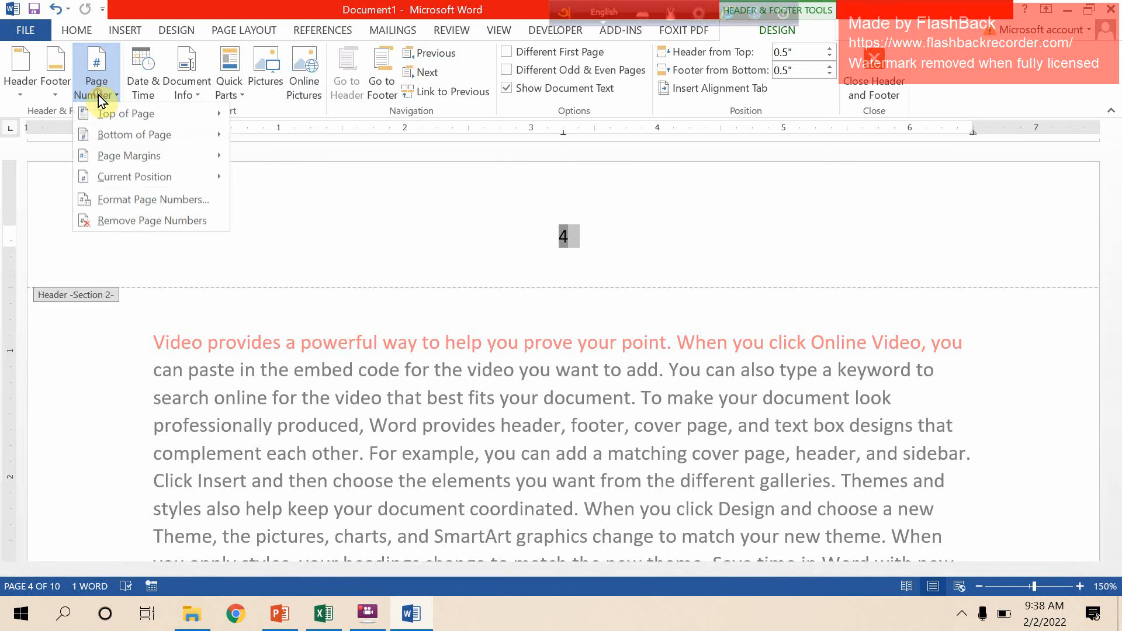
pyautogui.click(130, 196)
pyautogui.click(485, 364)
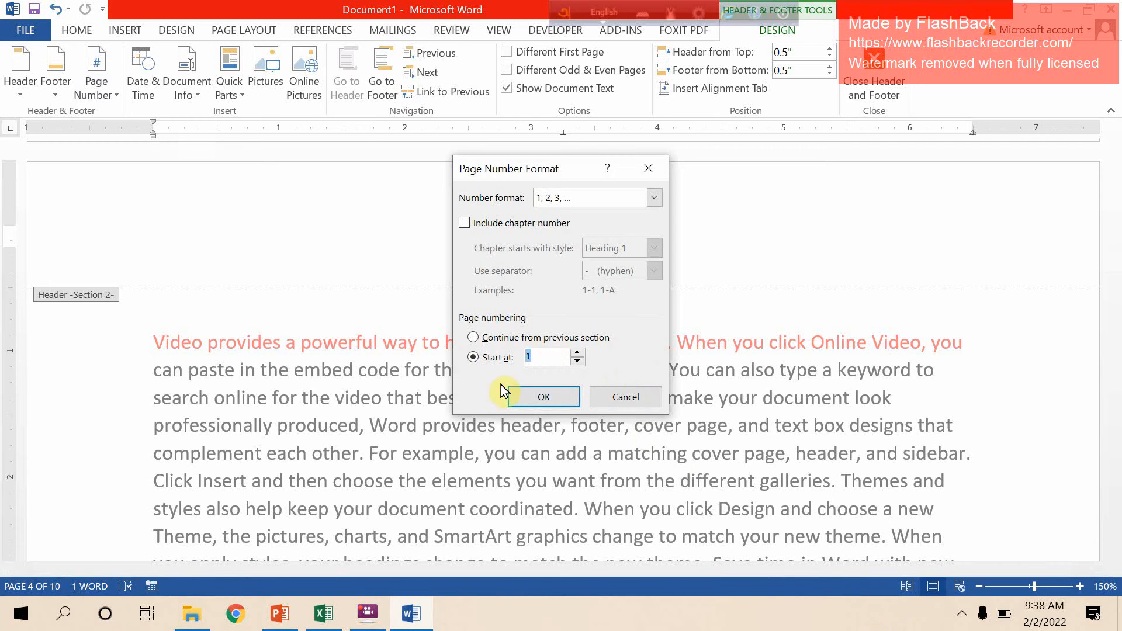
pyautogui.click(543, 397)
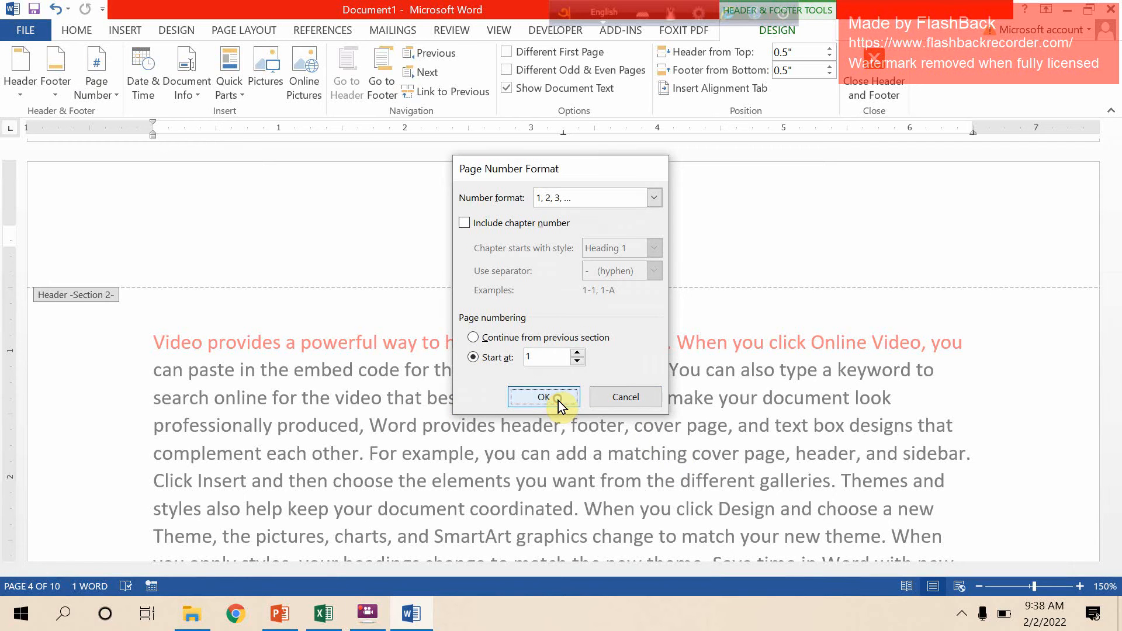
# Delete the page number from the section 1 header on page 3
pyautogui.scroll(1, 568, 403)
pyautogui.scroll(7, 568, 403)
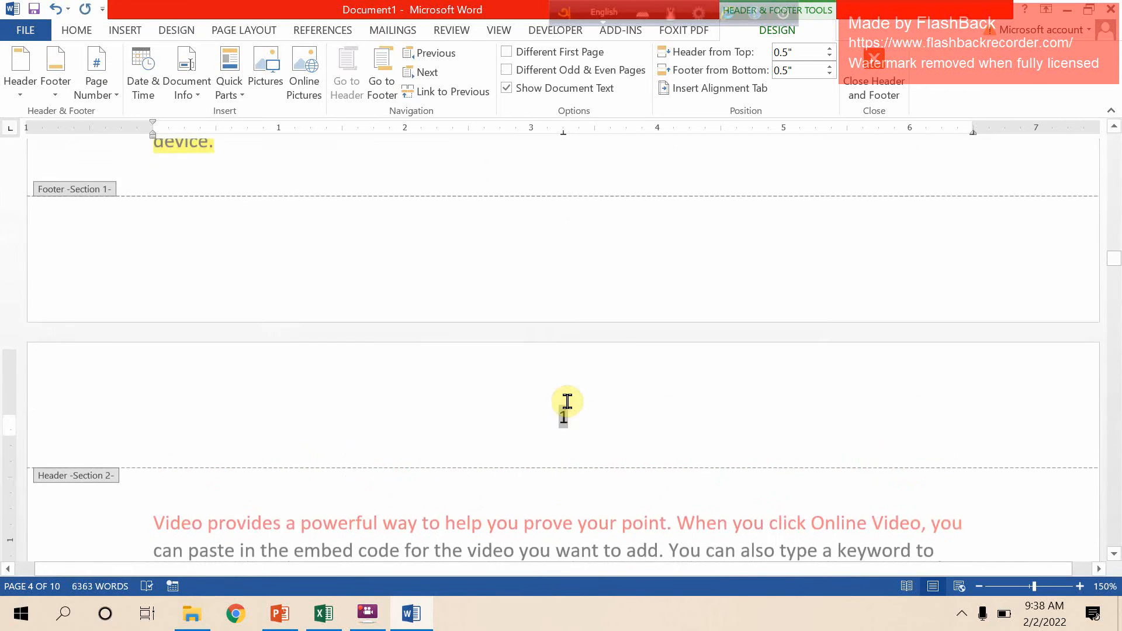
pyautogui.scroll(15, 568, 404)
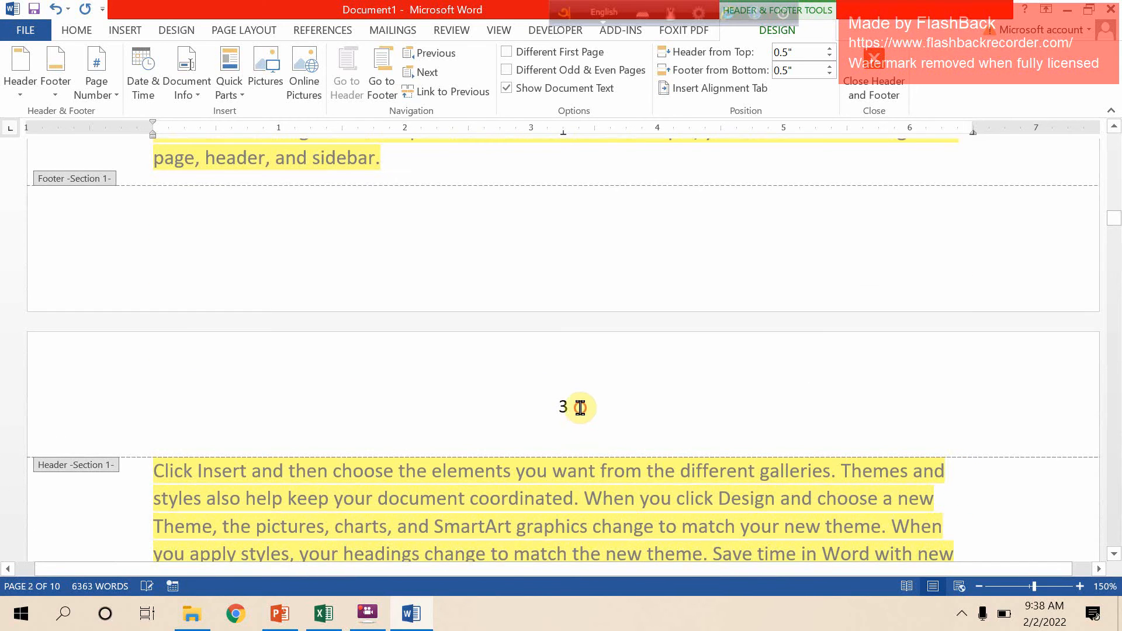
pyautogui.moveTo(576, 406); pyautogui.dragTo(546, 405)
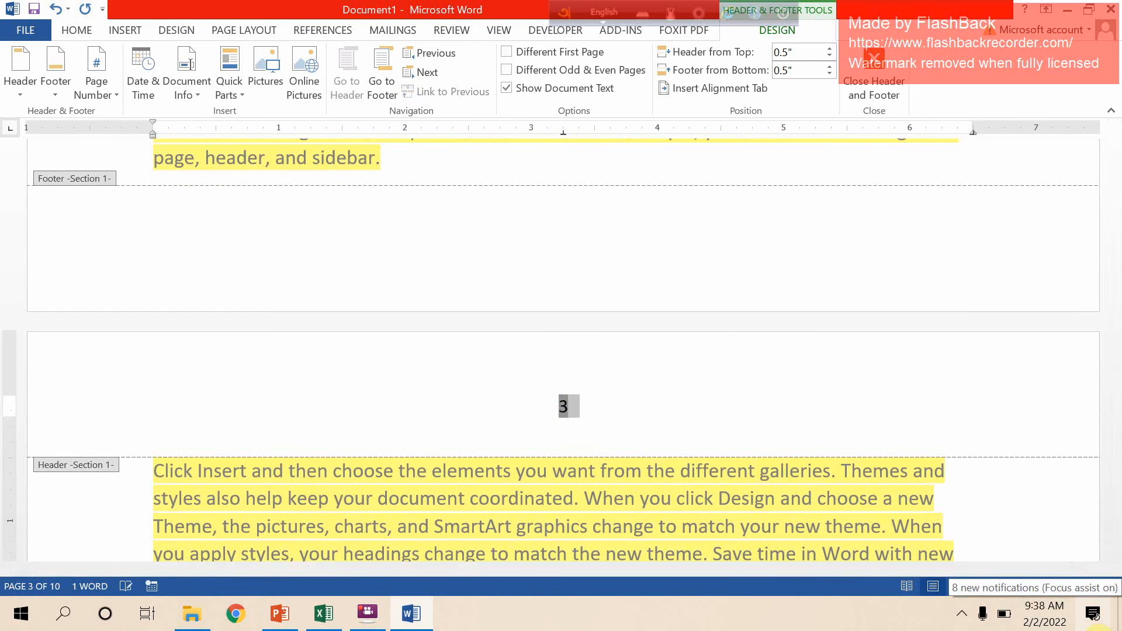
pyautogui.press('Delete')
# Examine the headers of sections 1 and 2 throughout the document to check the page numbering
pyautogui.scroll(-15, 967, 535)
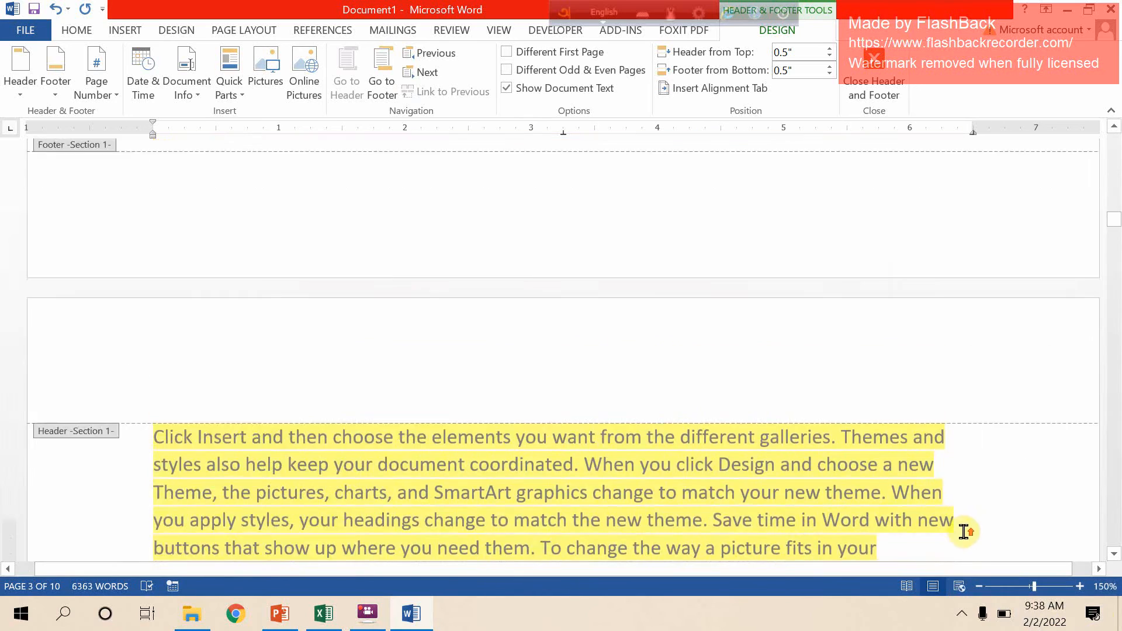
pyautogui.scroll(10, 963, 507)
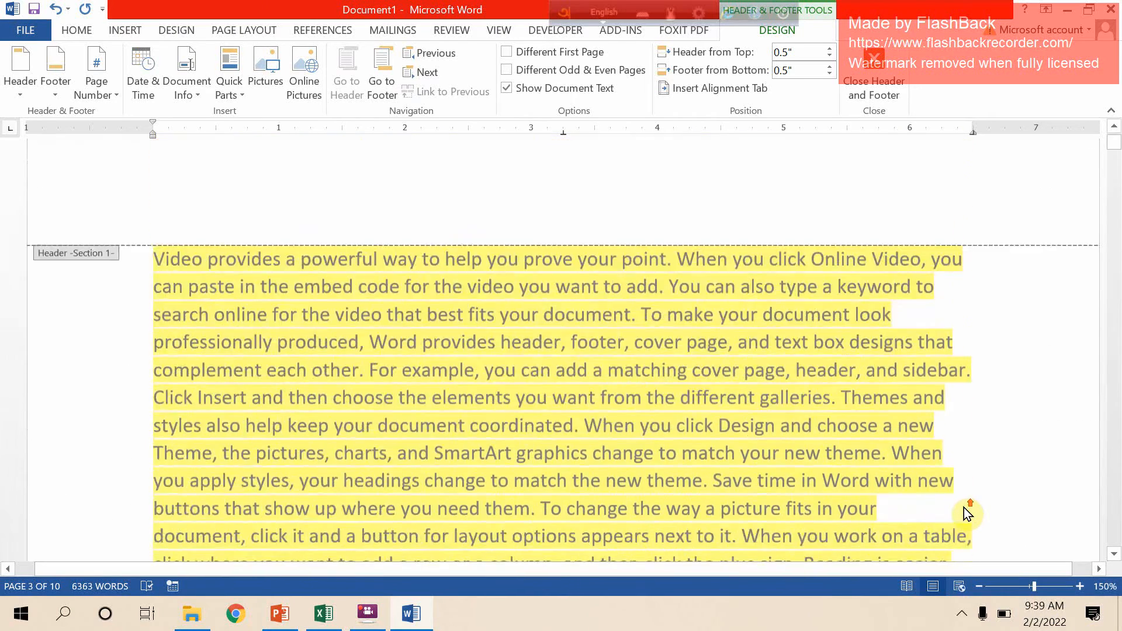
pyautogui.scroll(-6, 969, 517)
pyautogui.scroll(-5, 969, 517)
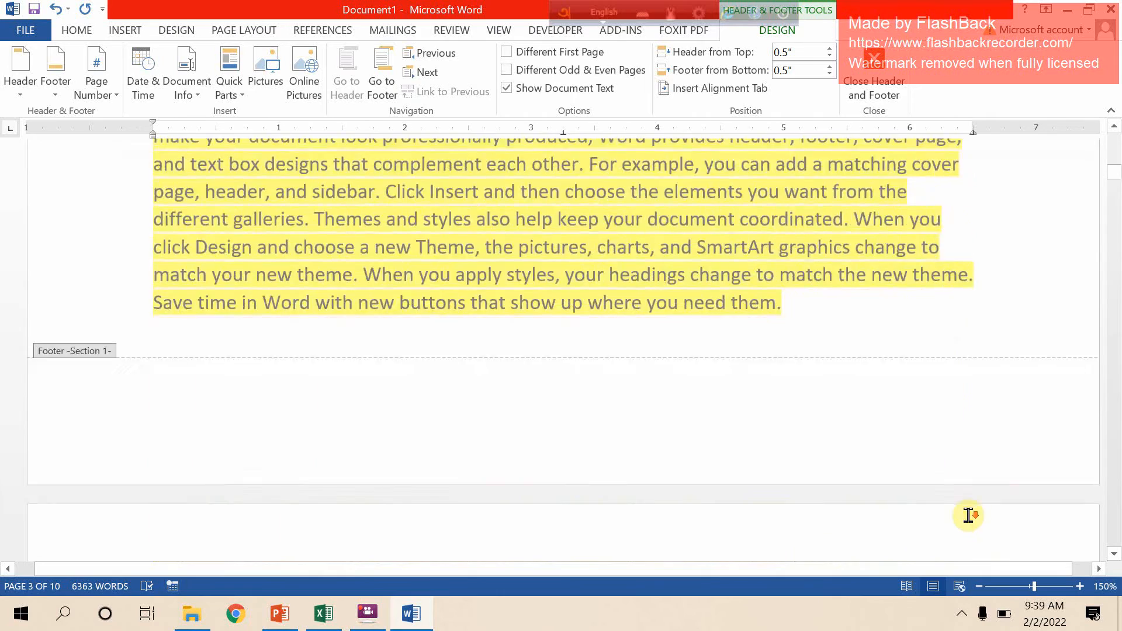
pyautogui.scroll(6, 969, 517)
pyautogui.scroll(-6, 969, 517)
pyautogui.scroll(6, 970, 521)
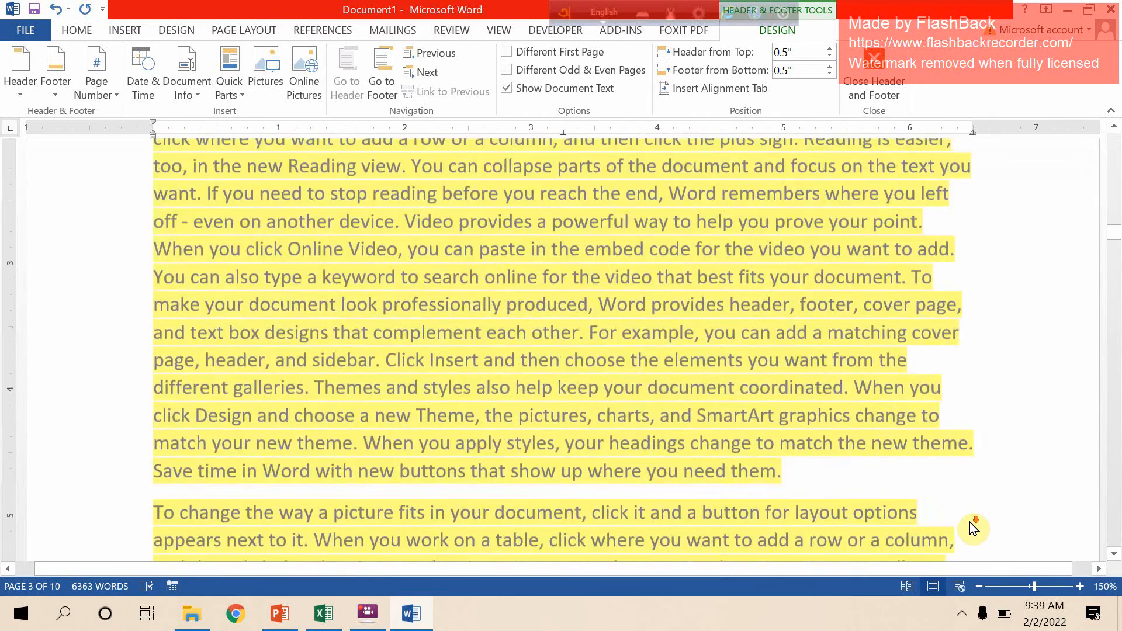
pyautogui.scroll(-8, 972, 520)
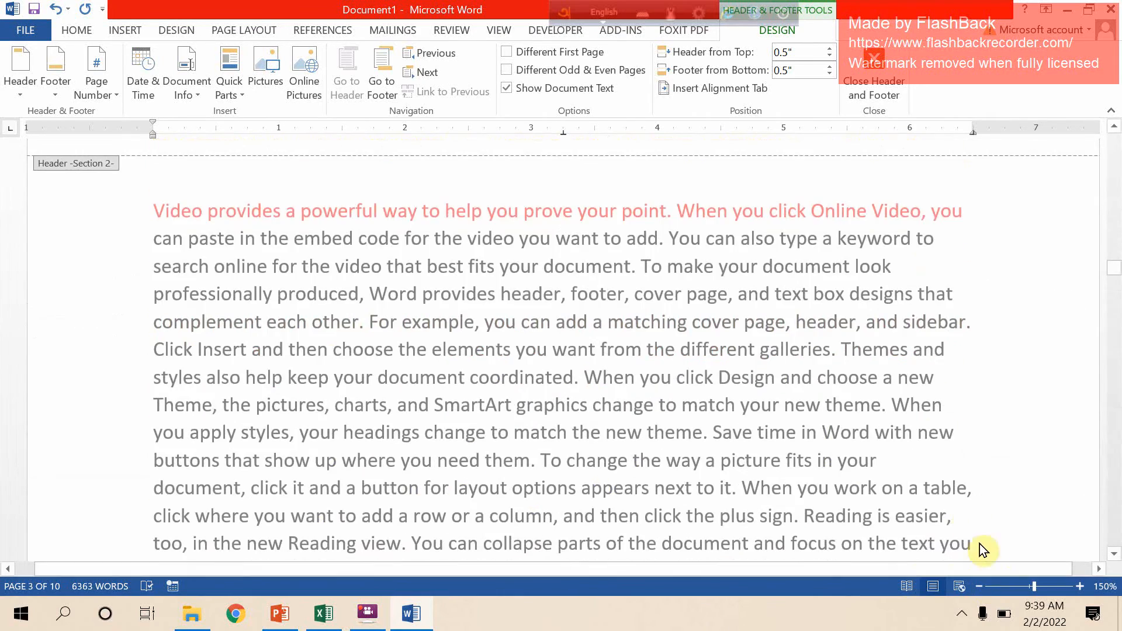
pyautogui.scroll(2, 964, 516)
pyautogui.scroll(-8, 963, 516)
pyautogui.scroll(5, 963, 516)
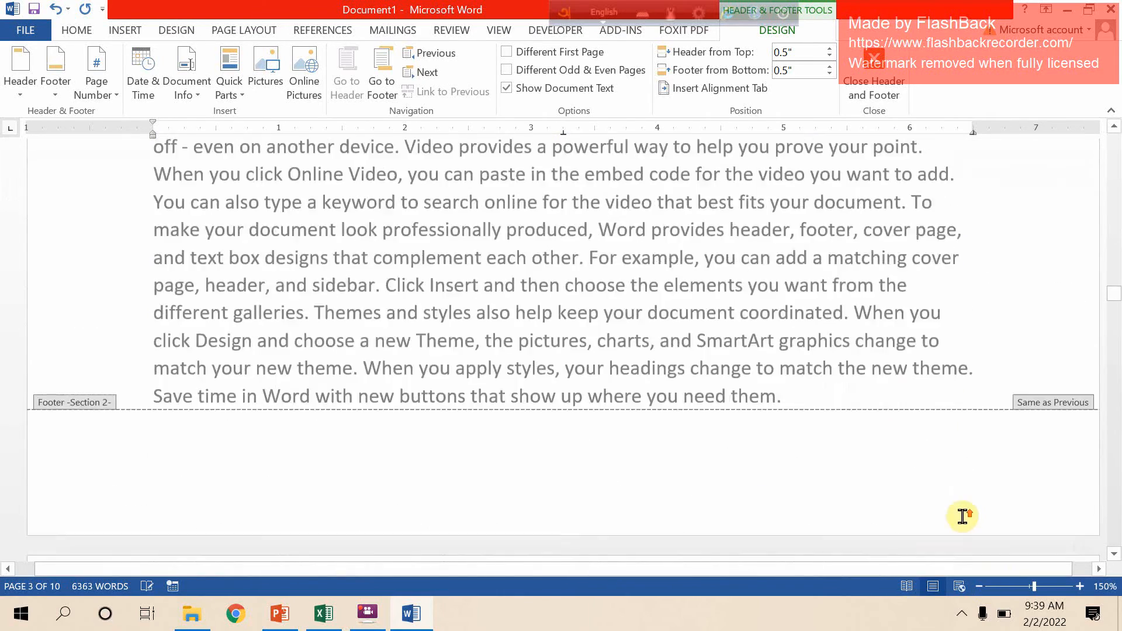
pyautogui.scroll(-8, 965, 520)
pyautogui.scroll(-10, 970, 529)
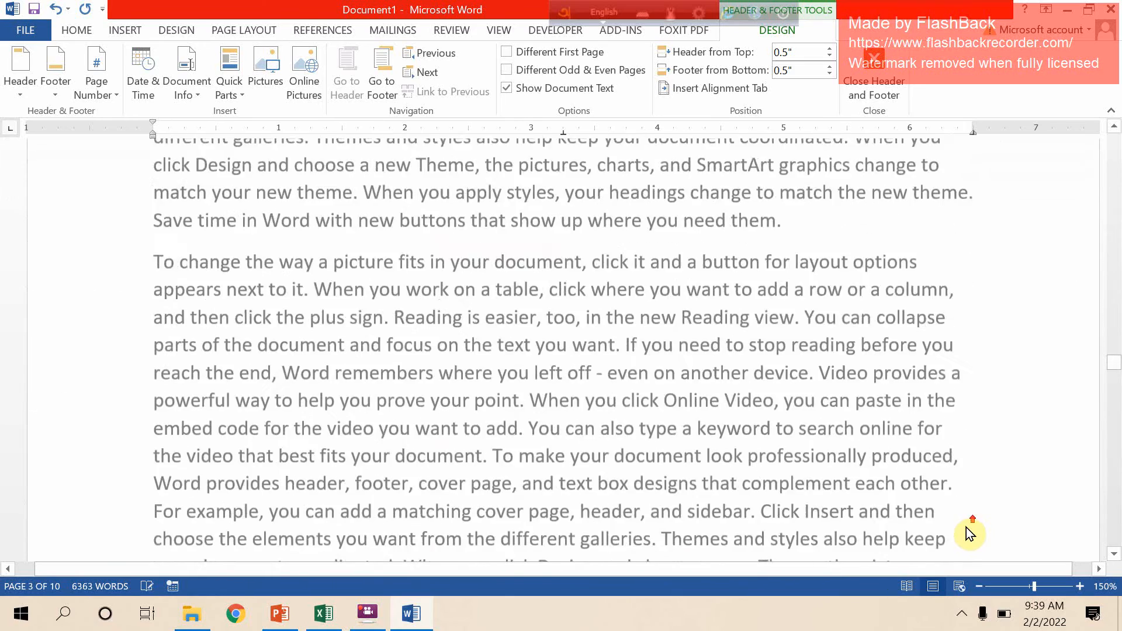
pyautogui.scroll(-8, 968, 530)
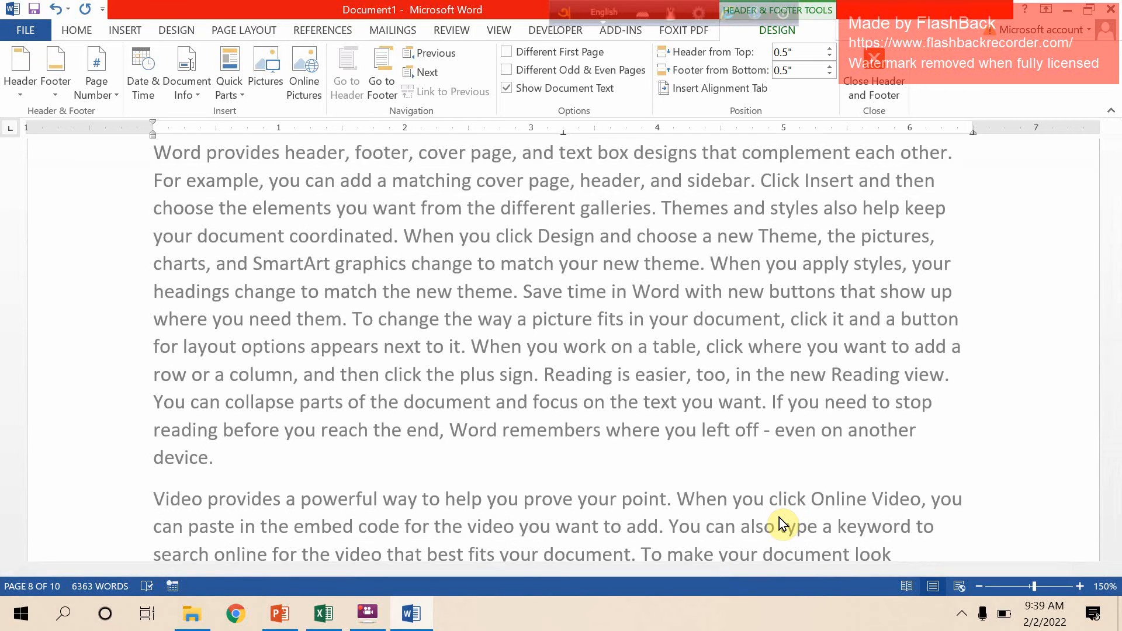
pyautogui.scroll(10, 1110, 183)
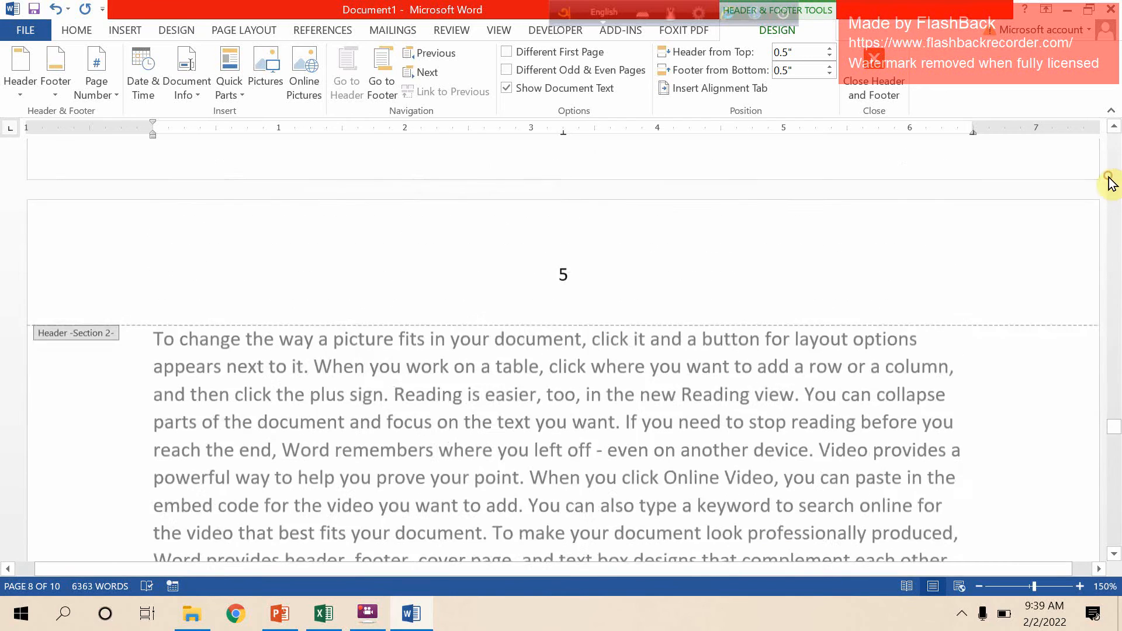
# Close the document without saving the changes
pyautogui.click(34, 37)
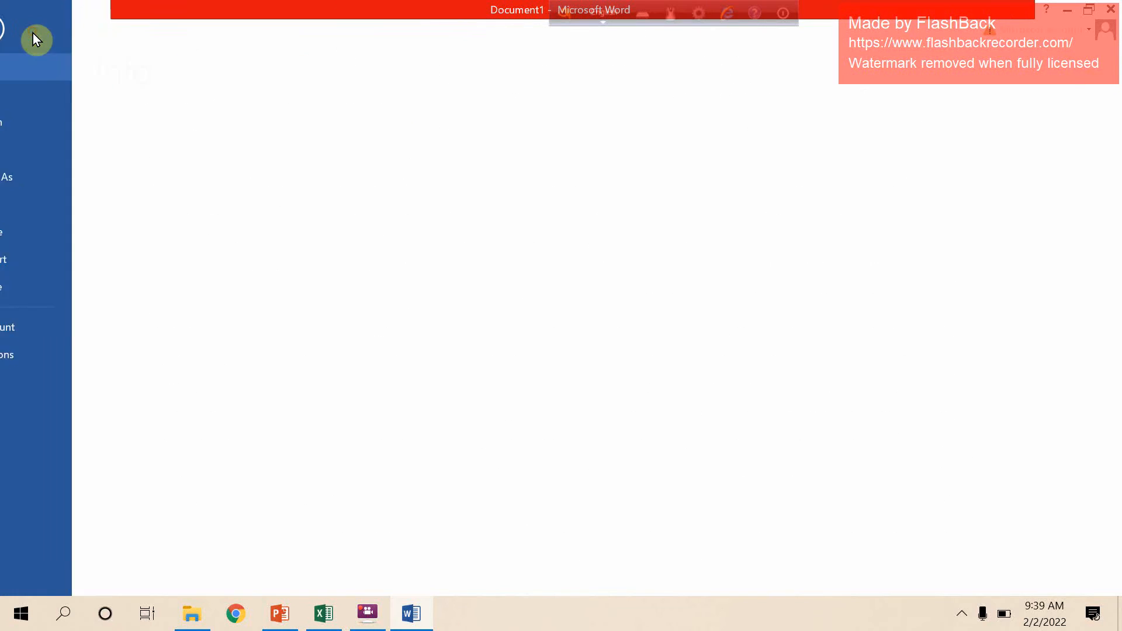
pyautogui.click(48, 286)
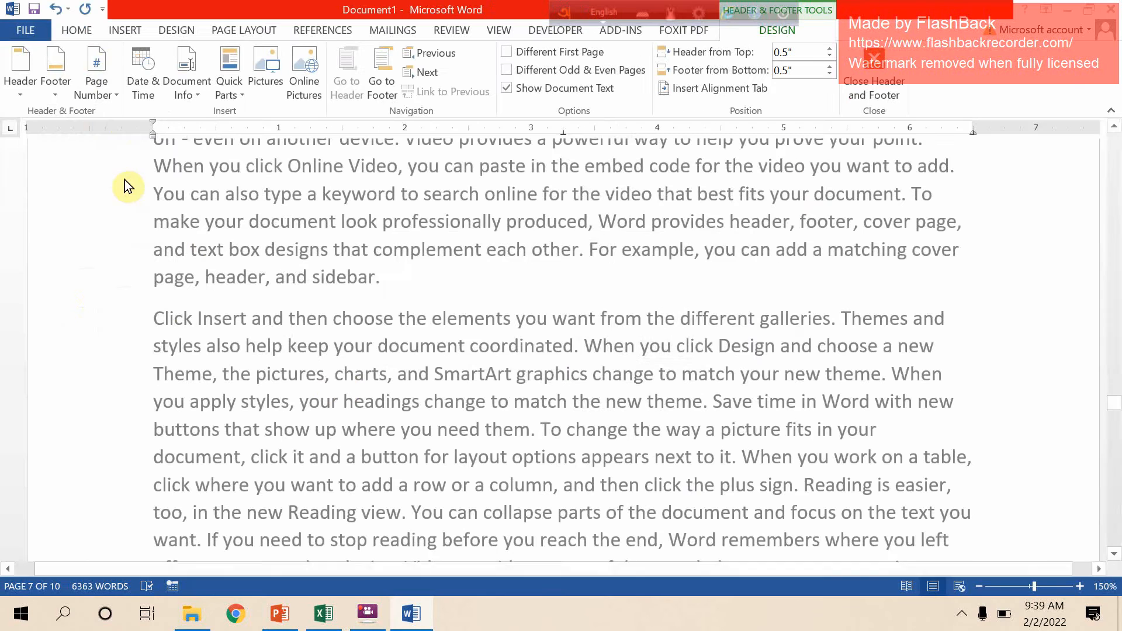
pyautogui.click(579, 346)
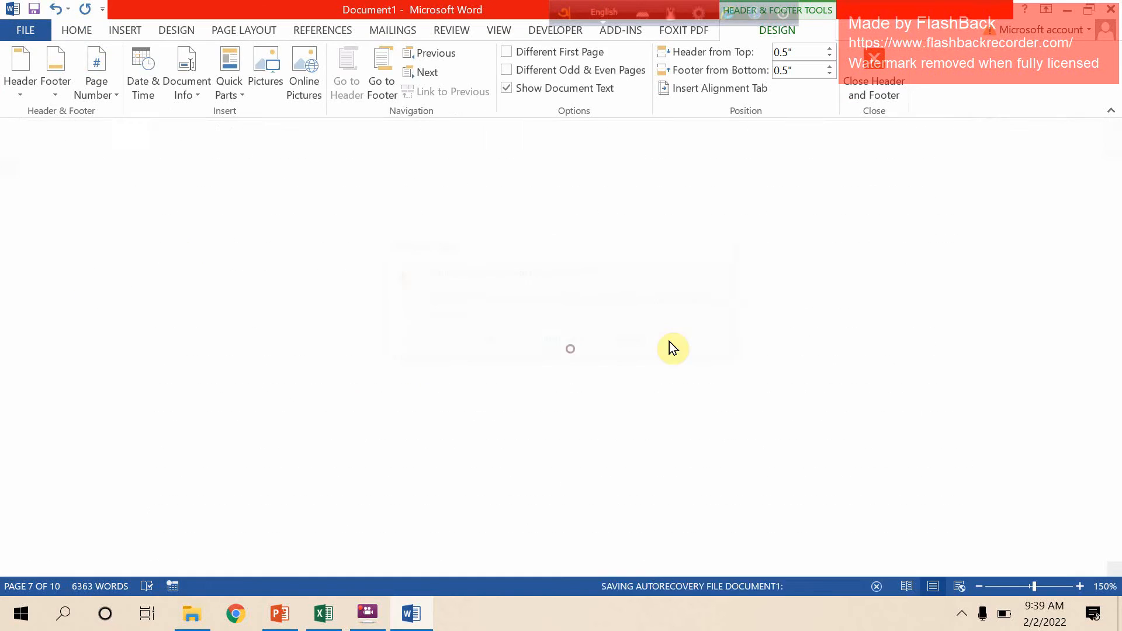
# Create a new blank document and generate sample text with =rand(20,20)
pyautogui.click(13, 30)
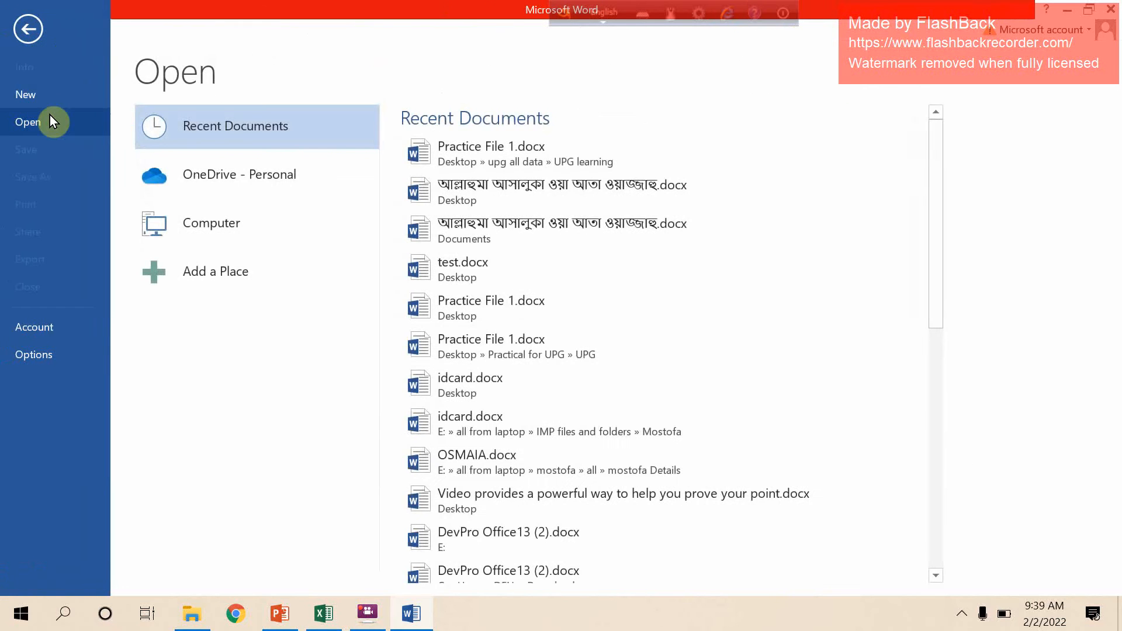
pyautogui.click(49, 94)
pyautogui.click(187, 268)
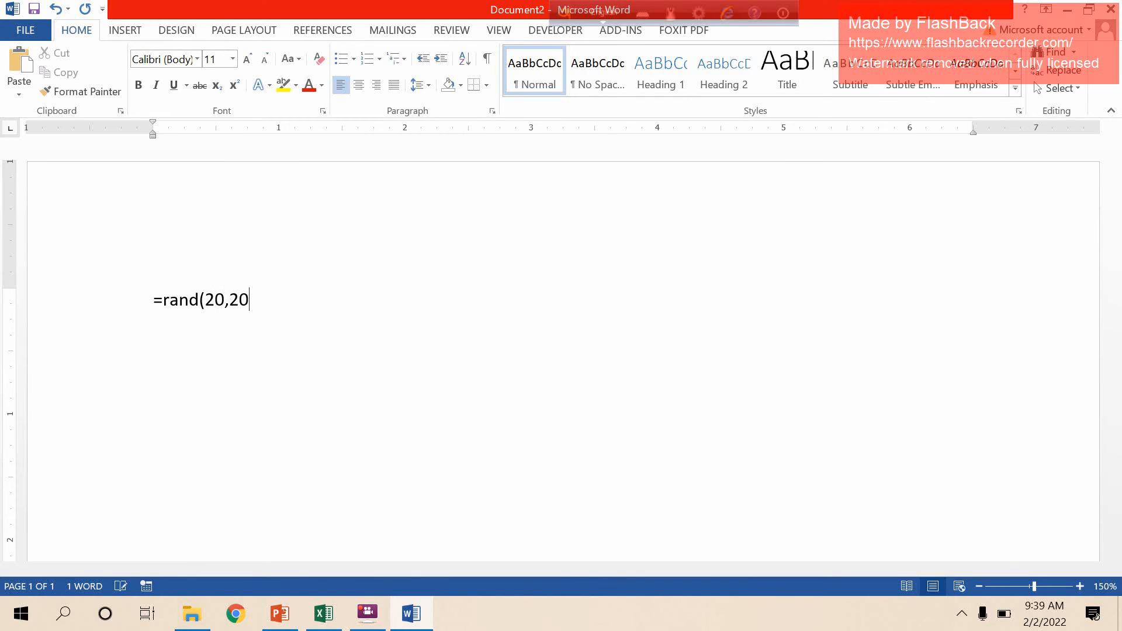
pyautogui.press('Return')
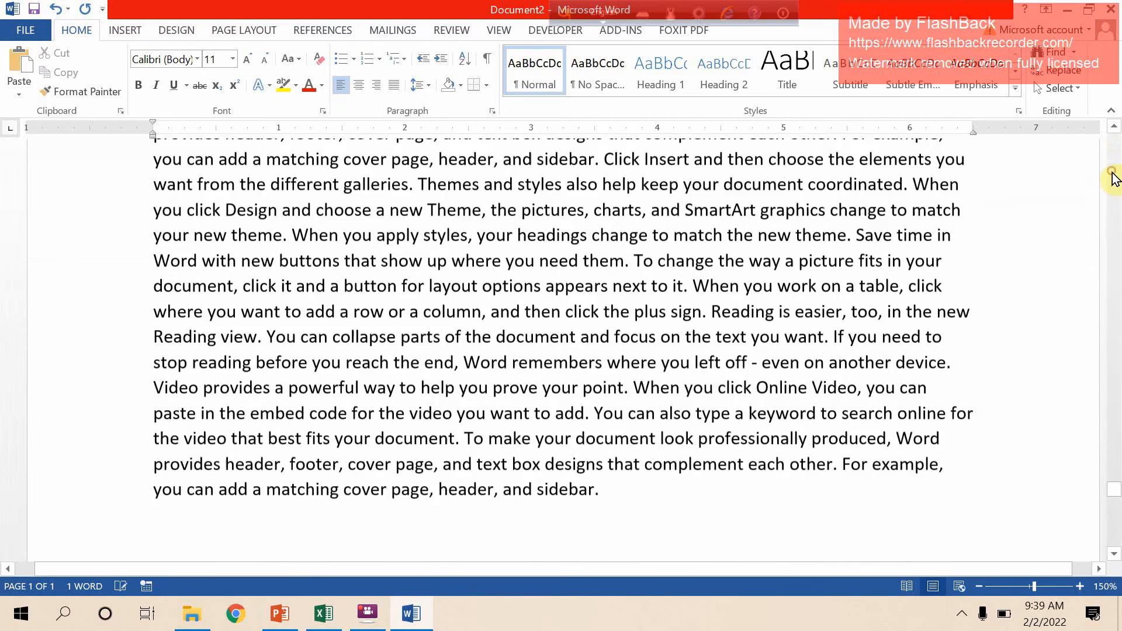
# Highlight all the text on the first three pages in yellow
pyautogui.moveTo(1117, 445); pyautogui.dragTo(1117, 140)
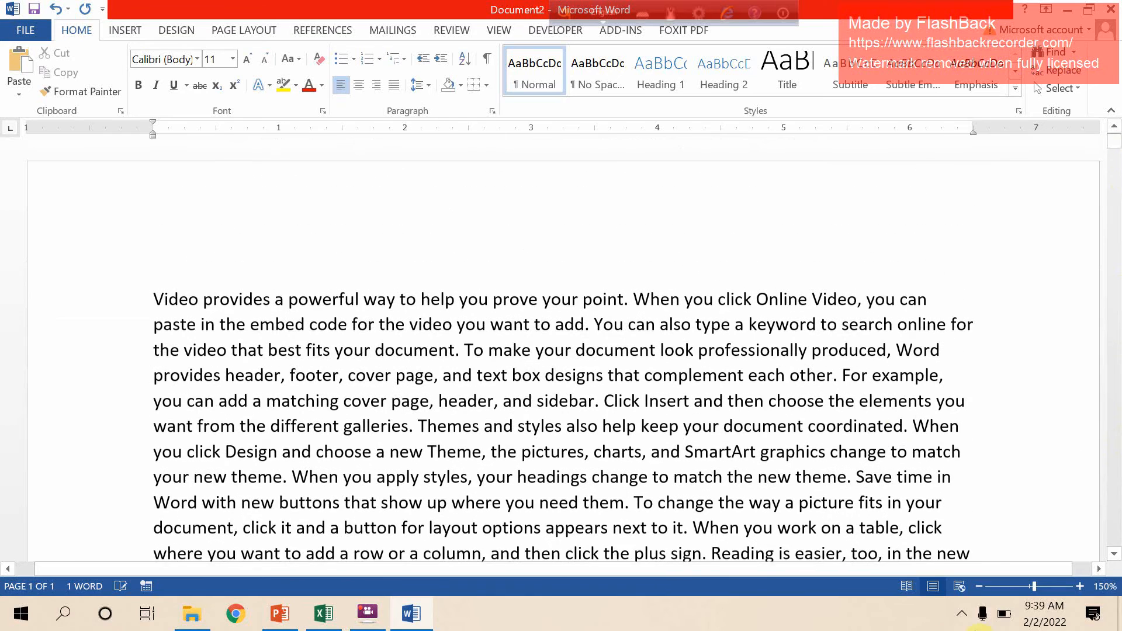
pyautogui.click(979, 587)
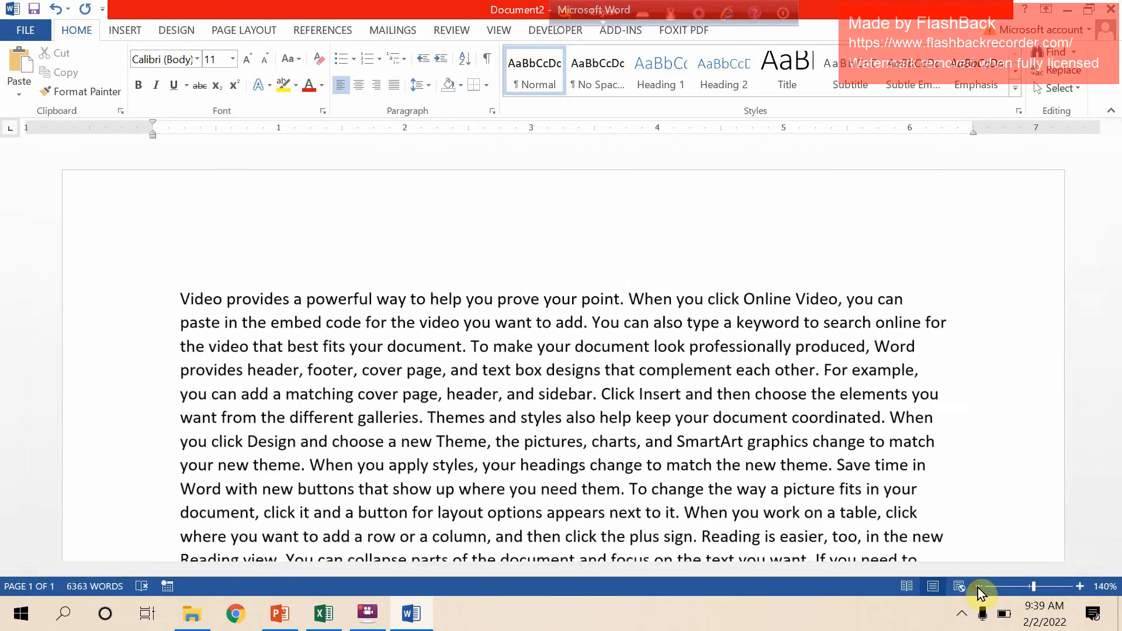
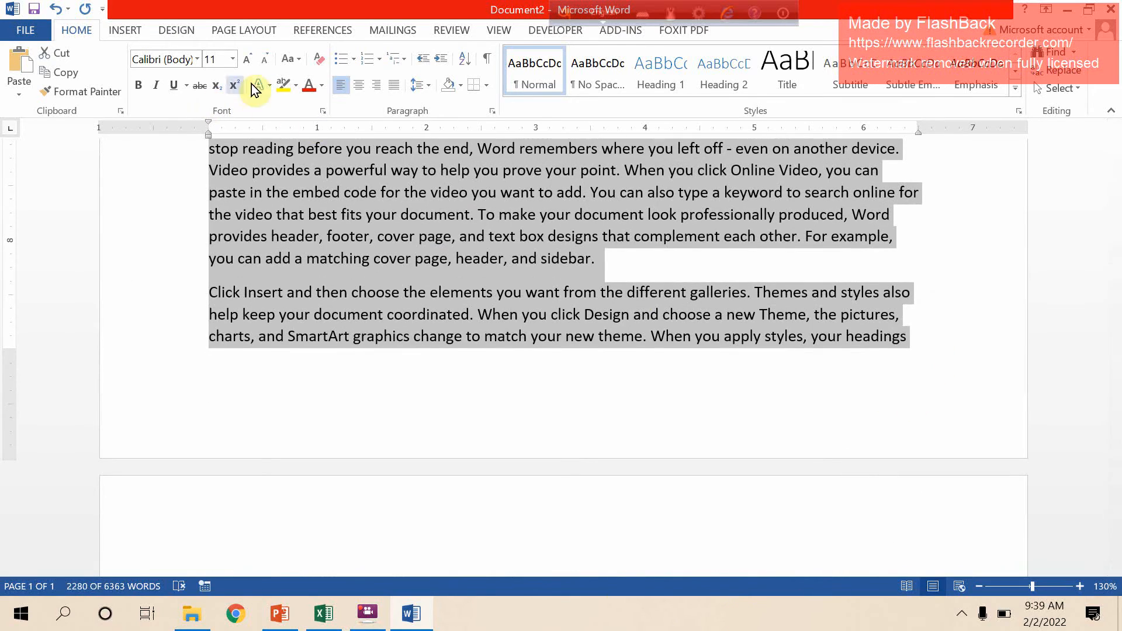
pyautogui.click(283, 86)
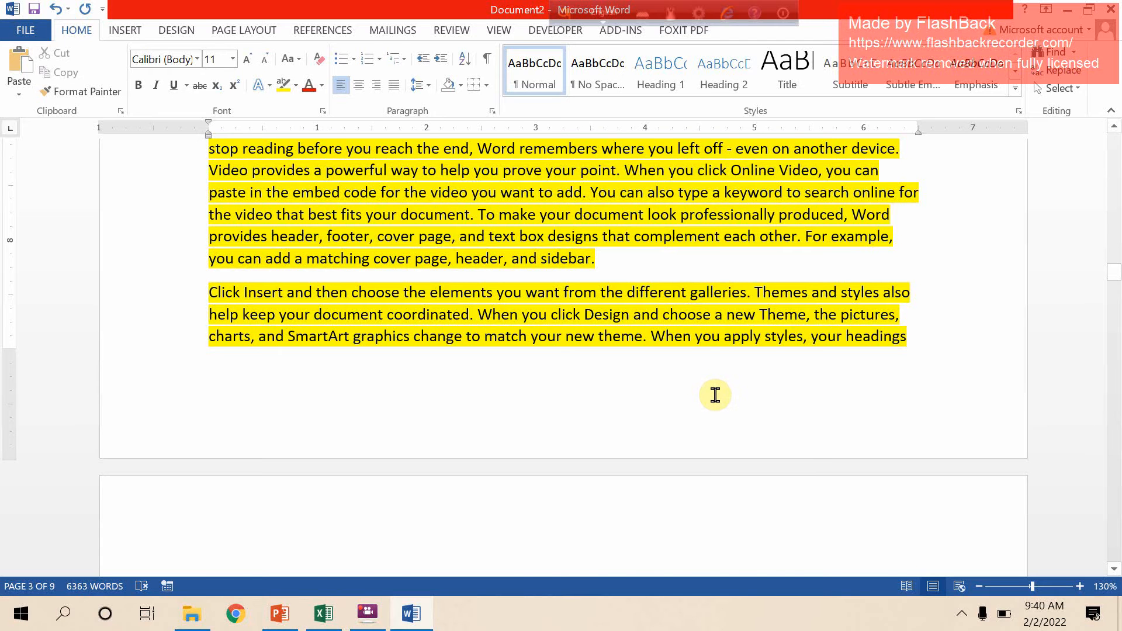
# Change the font colour of the first line on page 4 to red
pyautogui.scroll(-5, 715, 392)
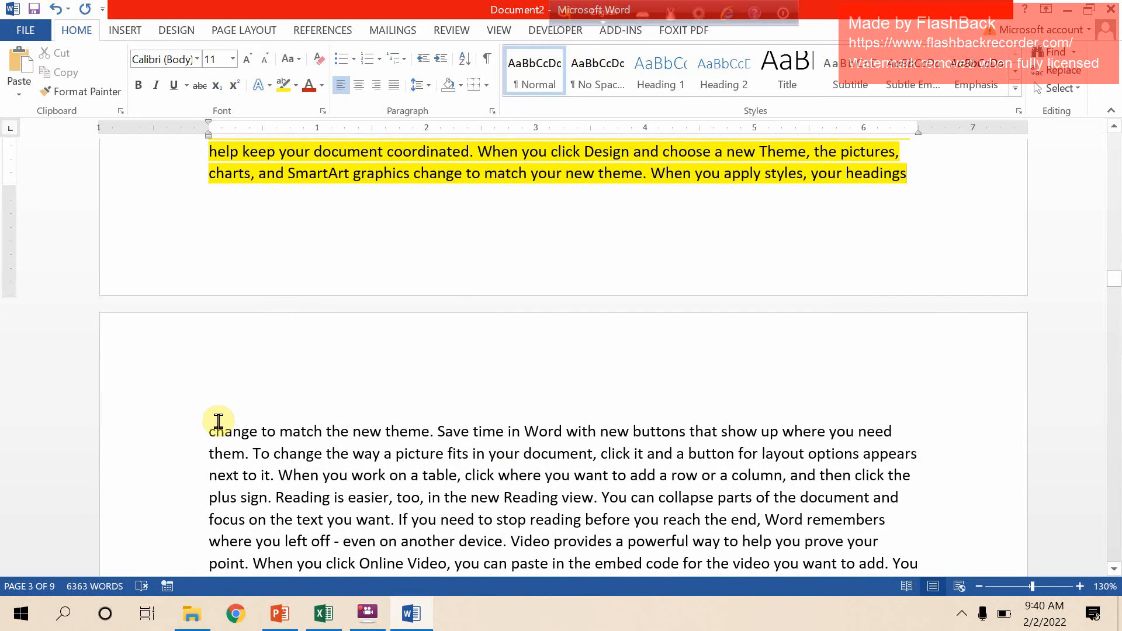
pyautogui.click(233, 432)
pyautogui.click(138, 437)
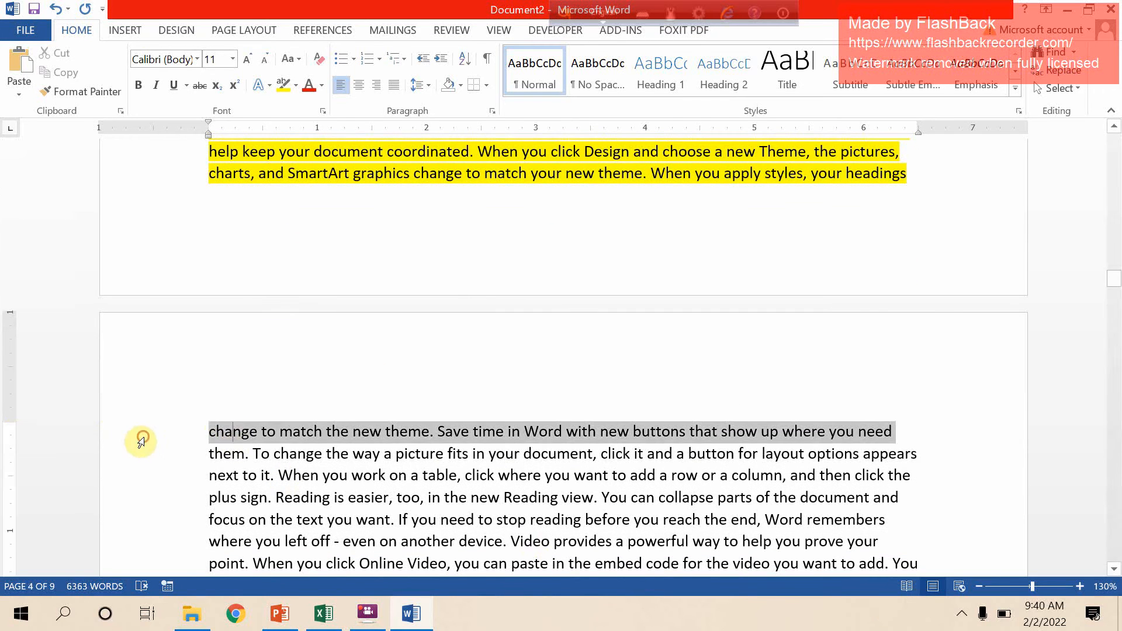
pyautogui.click(308, 86)
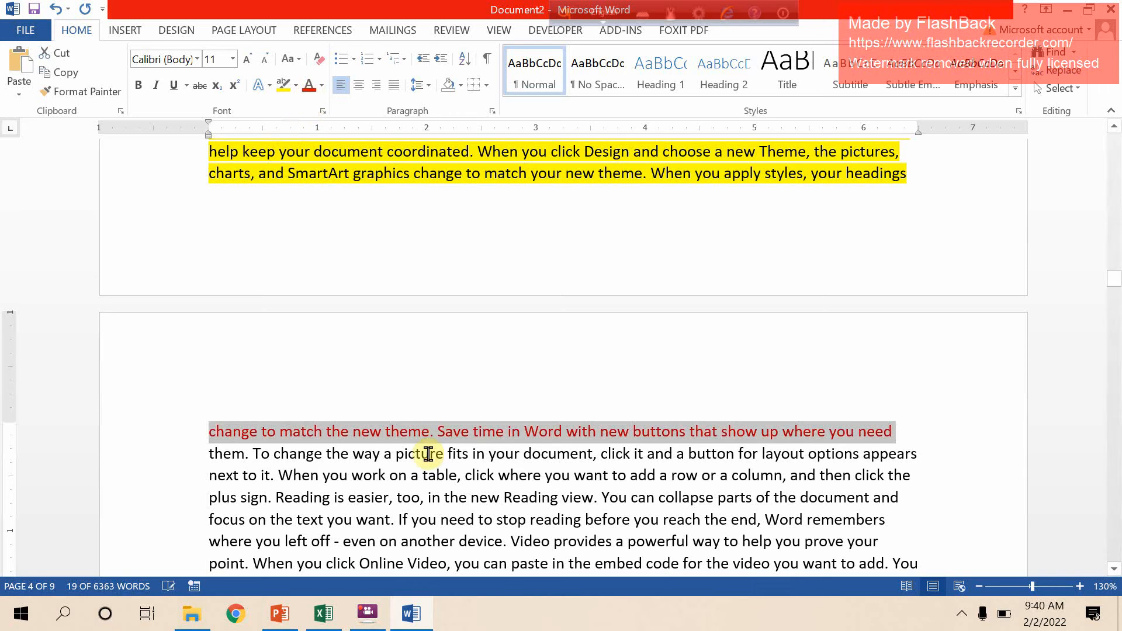
pyautogui.click(426, 455)
# Apply a red text highlight to the first line on page 4
pyautogui.click(166, 432)
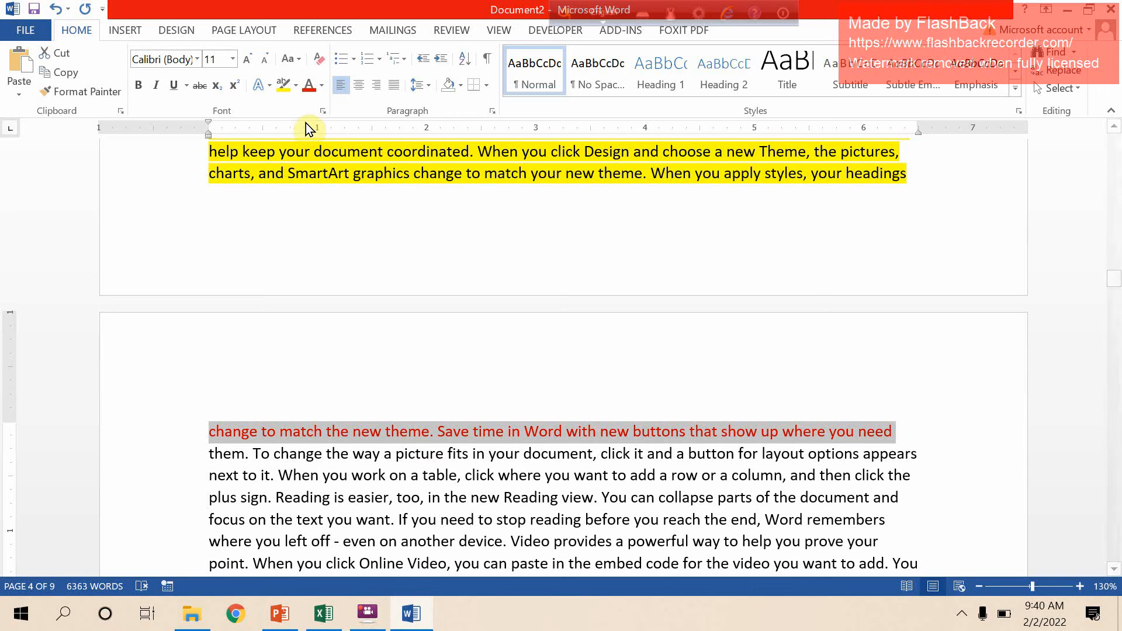
pyautogui.click(296, 88)
pyautogui.click(289, 134)
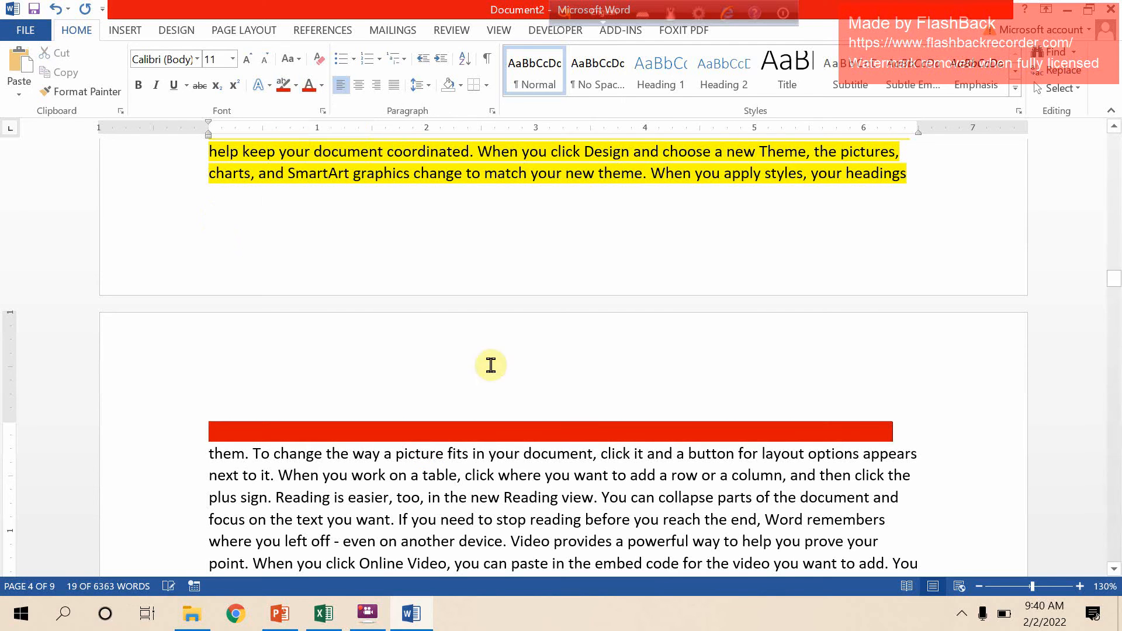
pyautogui.click(445, 454)
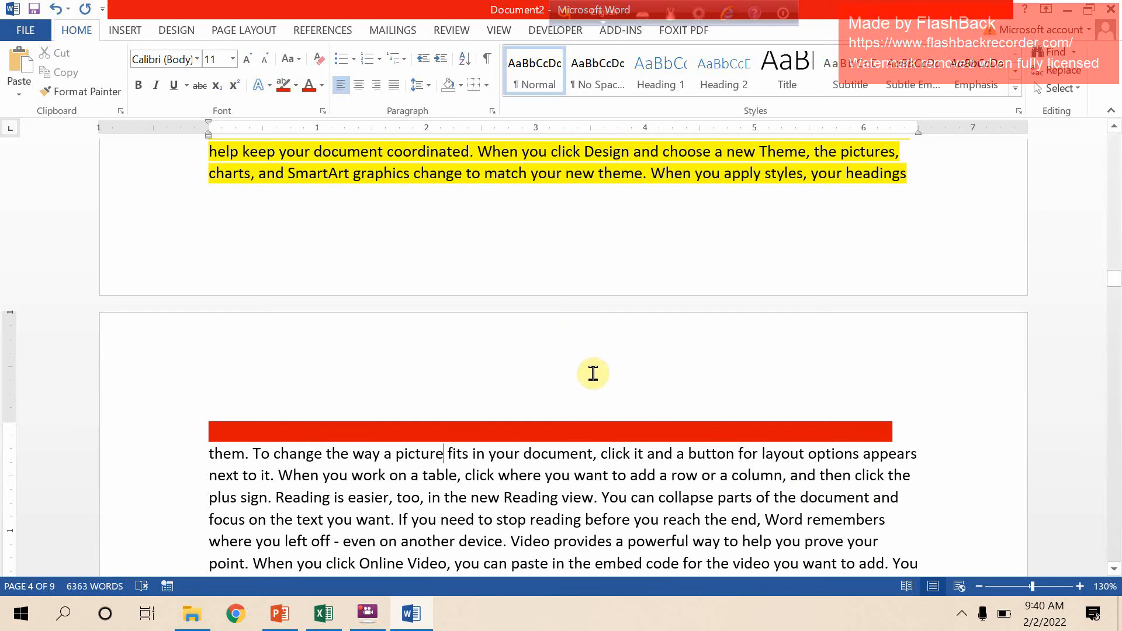
pyautogui.click(564, 520)
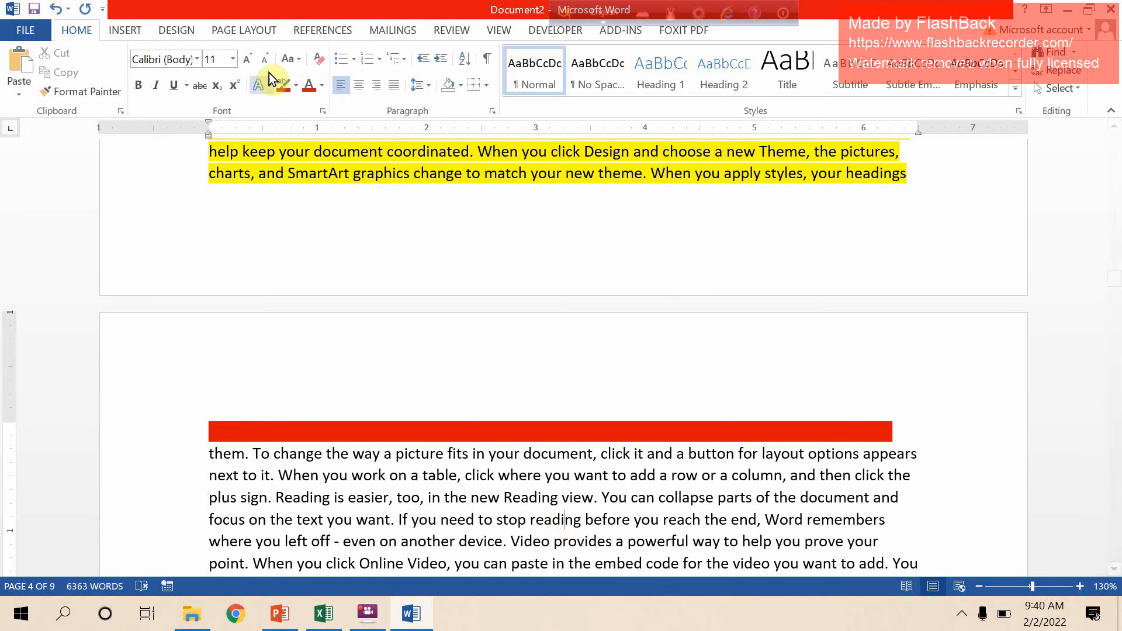
# Insert a Next Page section break after the last highlighted word on page 3
pyautogui.click(913, 173)
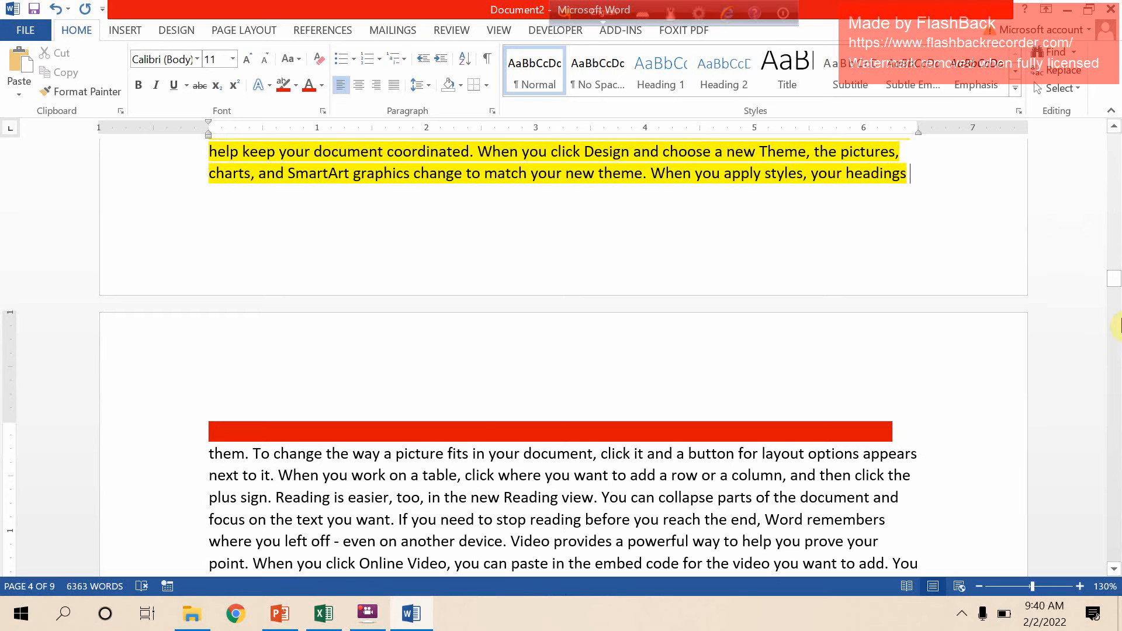
pyautogui.click(243, 32)
pyautogui.click(225, 51)
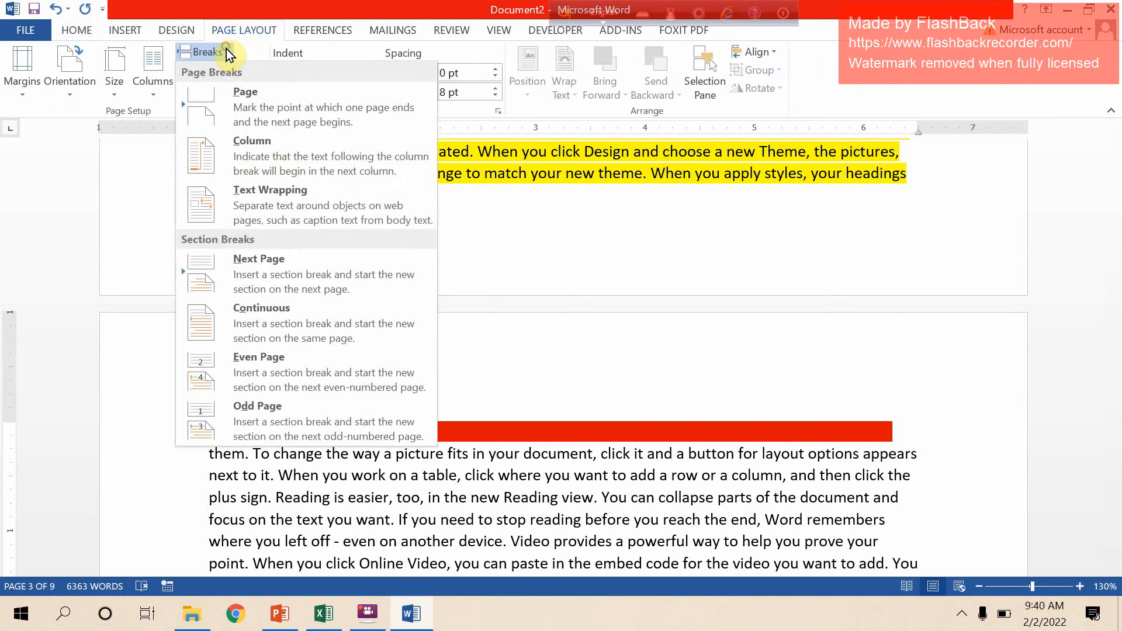
pyautogui.click(291, 283)
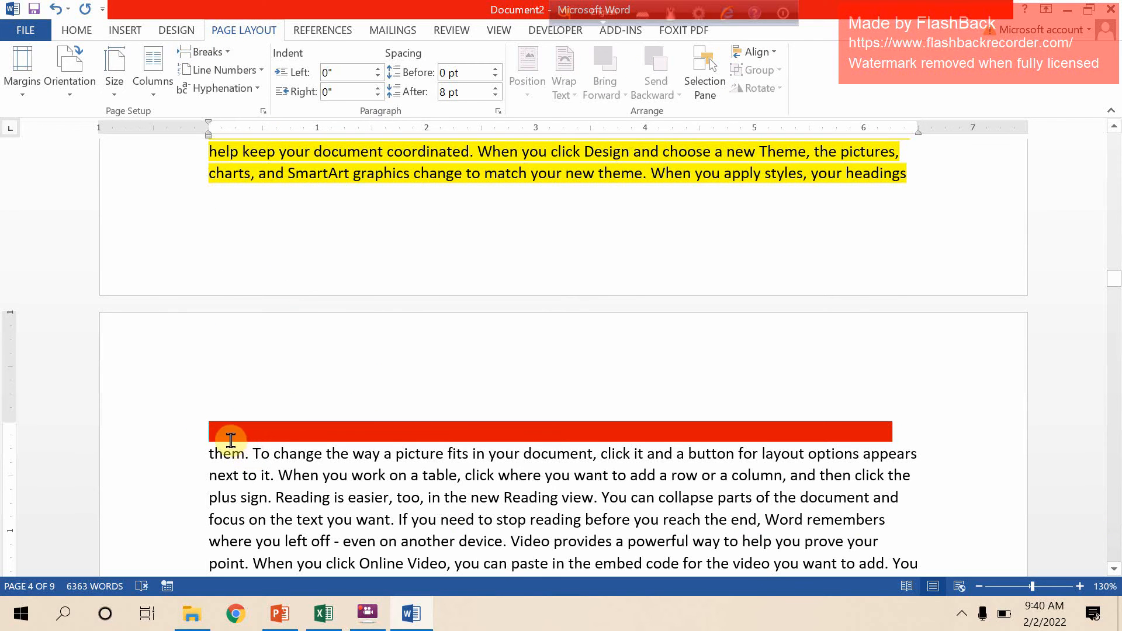
# Insert a Plain Number 2 page number at the top of the page
pyautogui.click(119, 30)
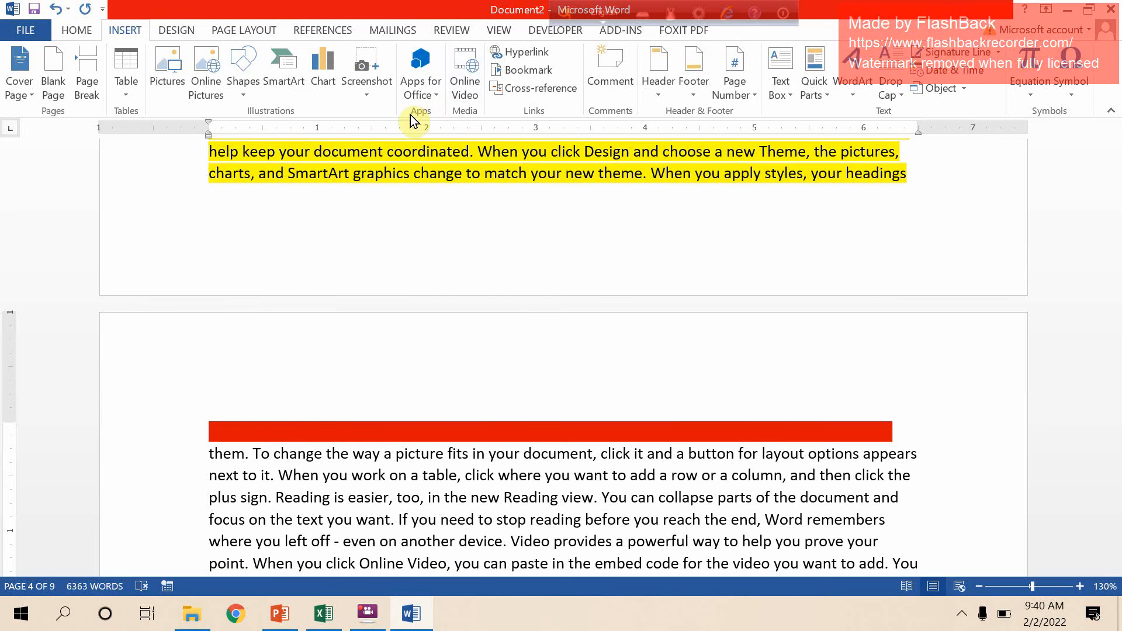
pyautogui.click(753, 98)
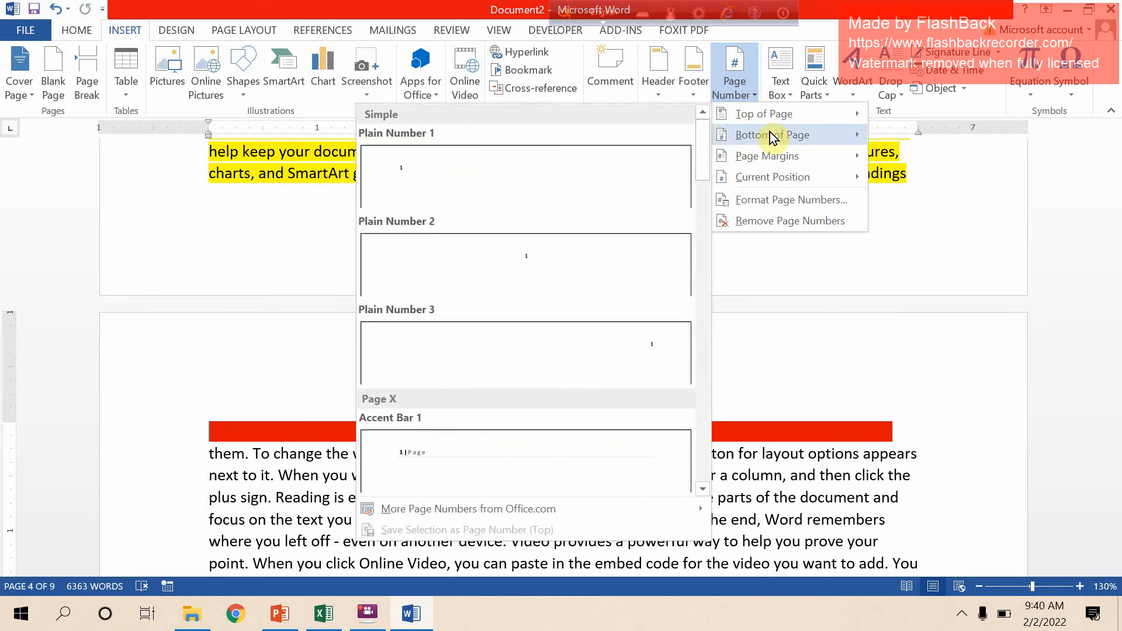
pyautogui.moveTo(770, 132)
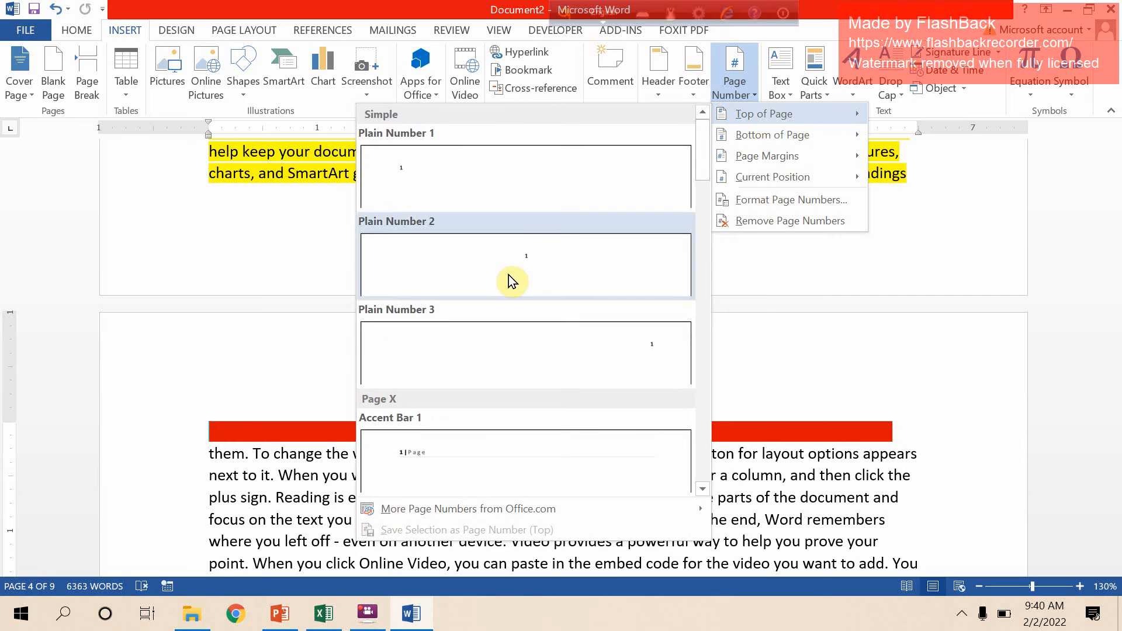
pyautogui.click(517, 275)
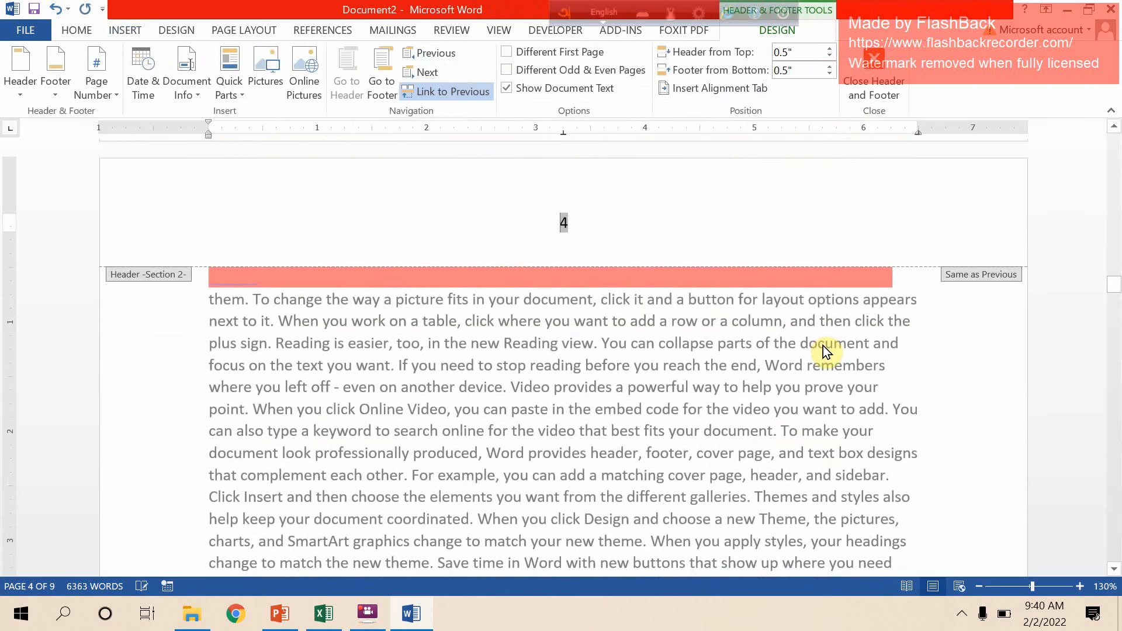
# Turn off Link to Previous for the section 2 header on page 4
pyautogui.click(602, 228)
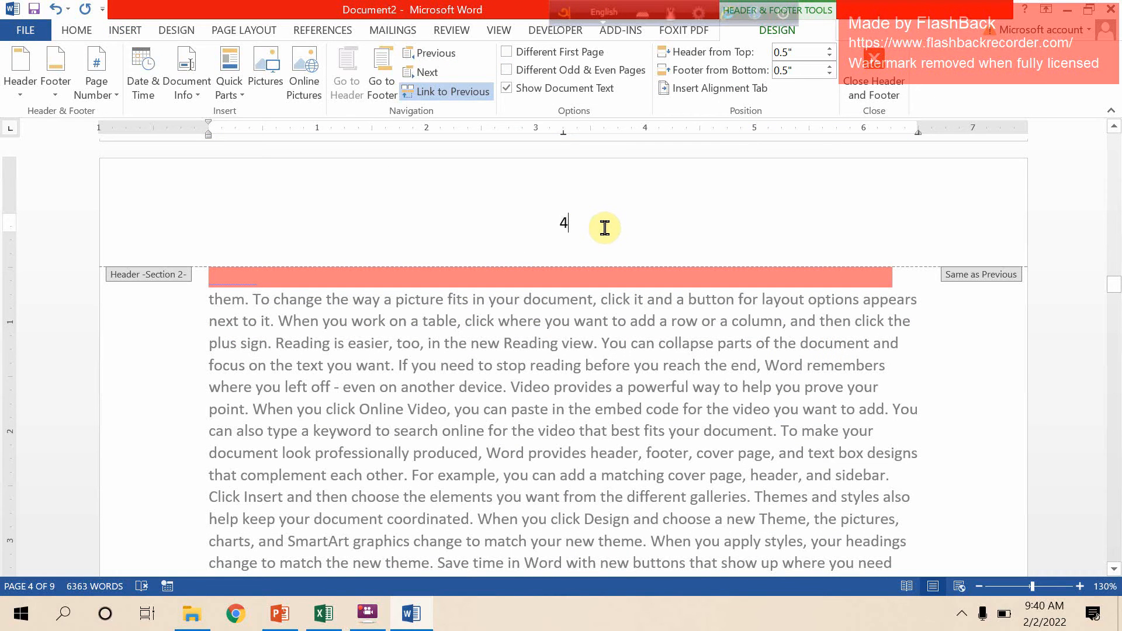
pyautogui.moveTo(578, 226); pyautogui.dragTo(555, 220)
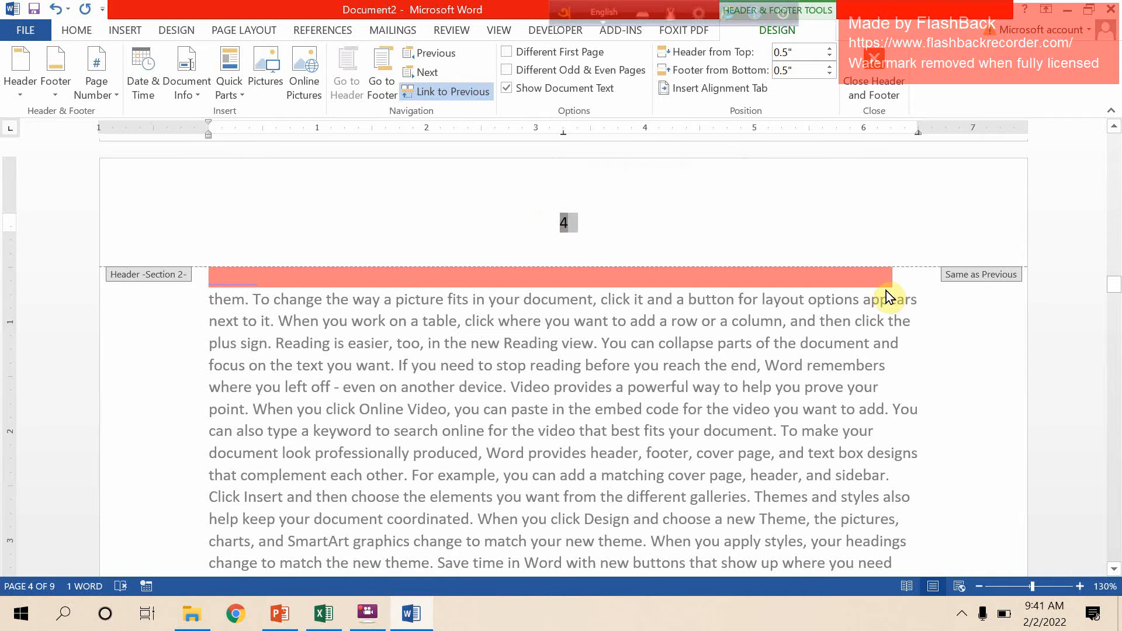
pyautogui.click(443, 93)
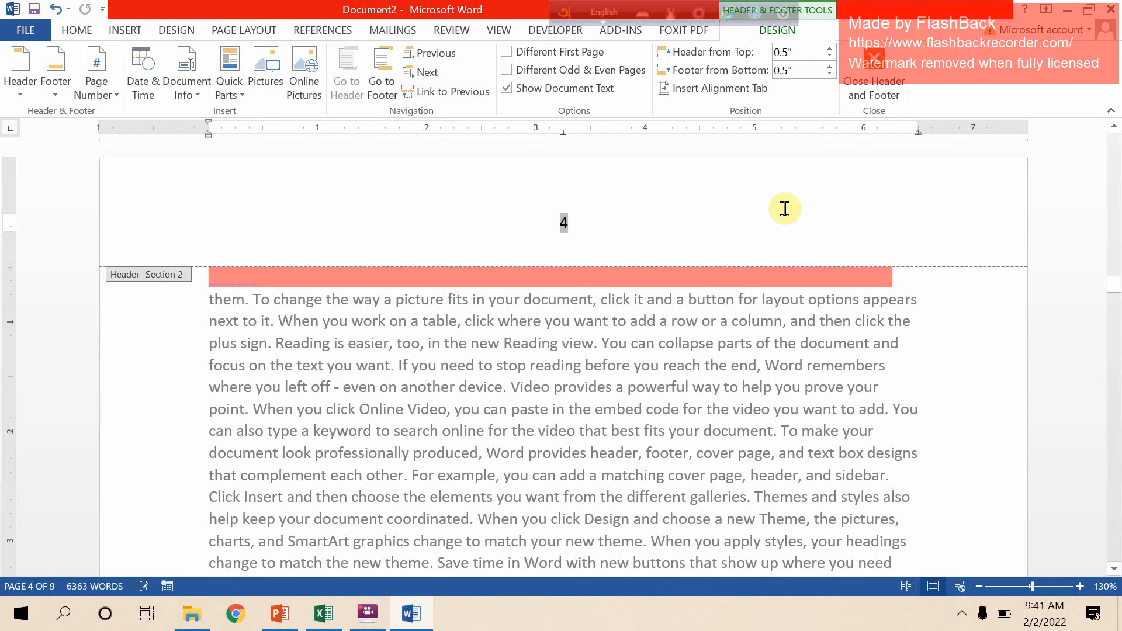
# Delete the page number from the section 1 header on page 3
pyautogui.scroll(10, 785, 208)
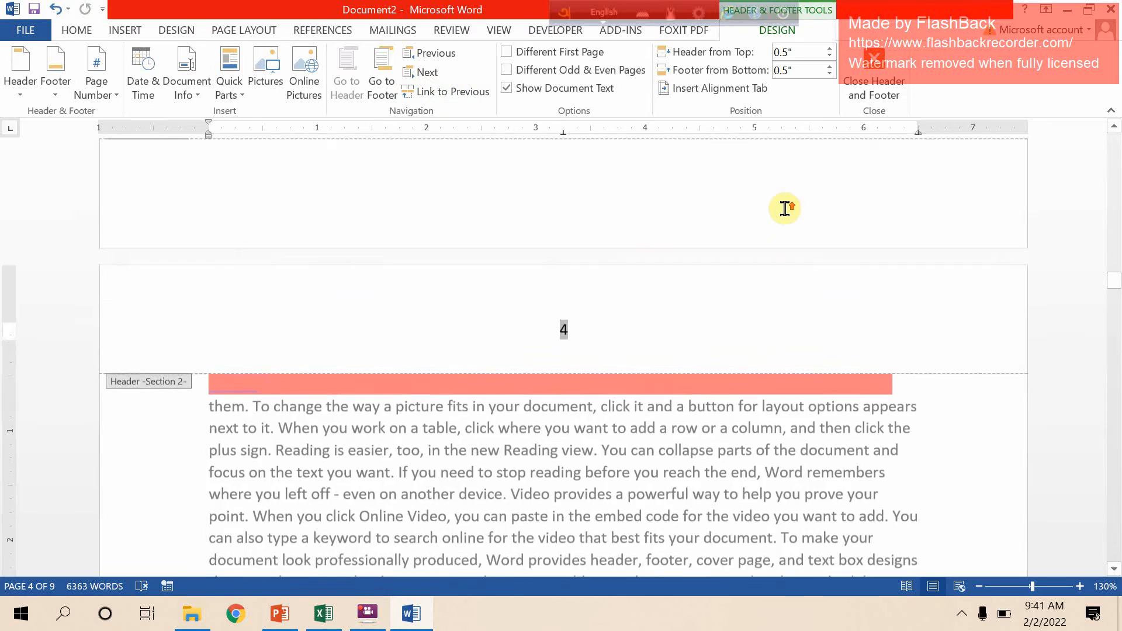
pyautogui.scroll(2, 786, 212)
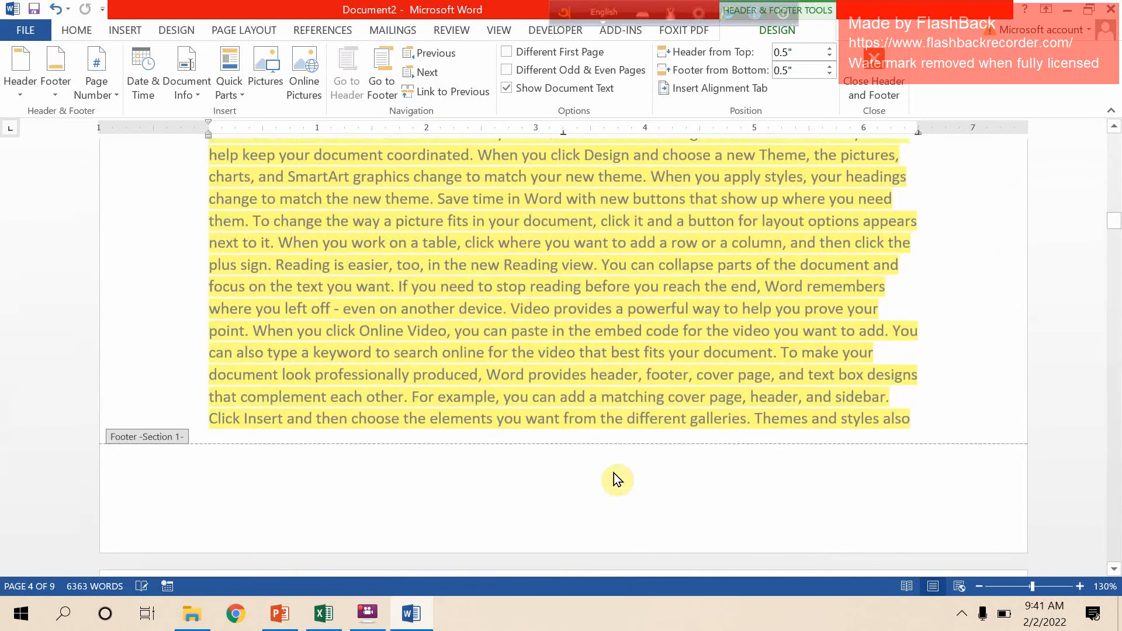
pyautogui.scroll(-3, 614, 474)
pyautogui.moveTo(601, 467); pyautogui.dragTo(433, 447)
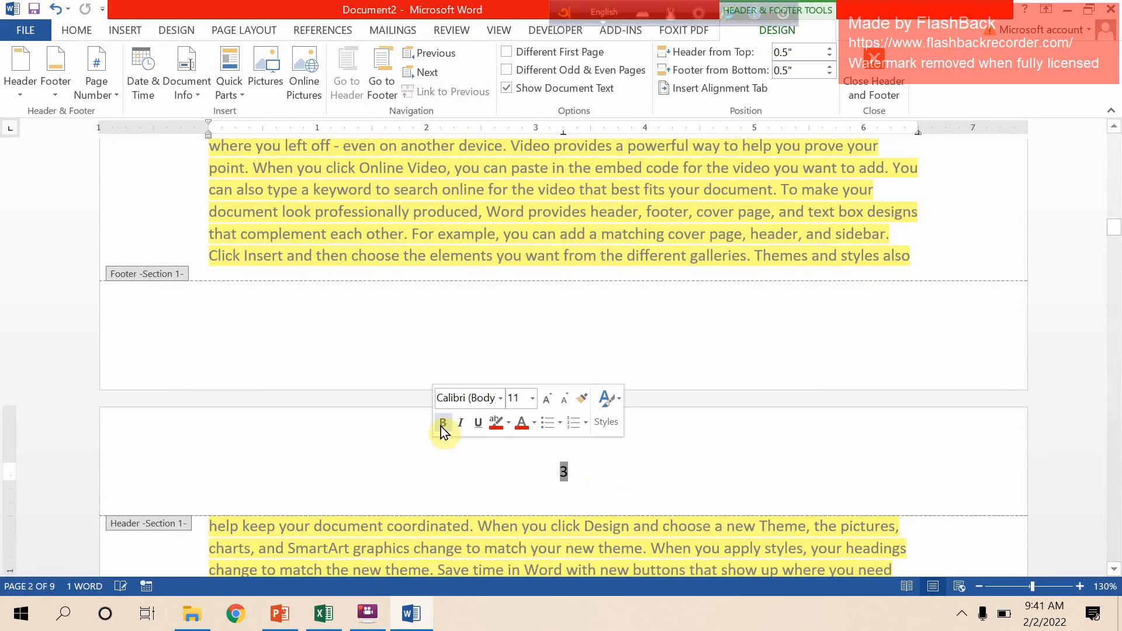
pyautogui.press('Delete')
pyautogui.scroll(5, 710, 476)
pyautogui.scroll(5, 707, 474)
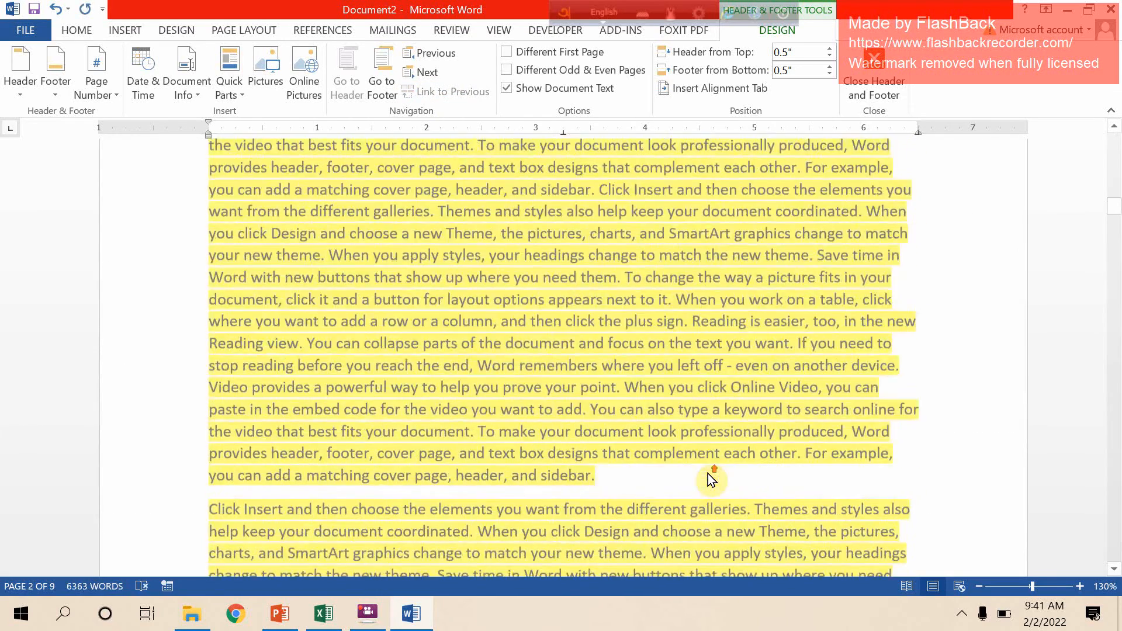
# Set the page numbering of section 2, beginning on page 4, to start at 1
pyautogui.scroll(-3, 707, 476)
pyautogui.scroll(-18, 704, 480)
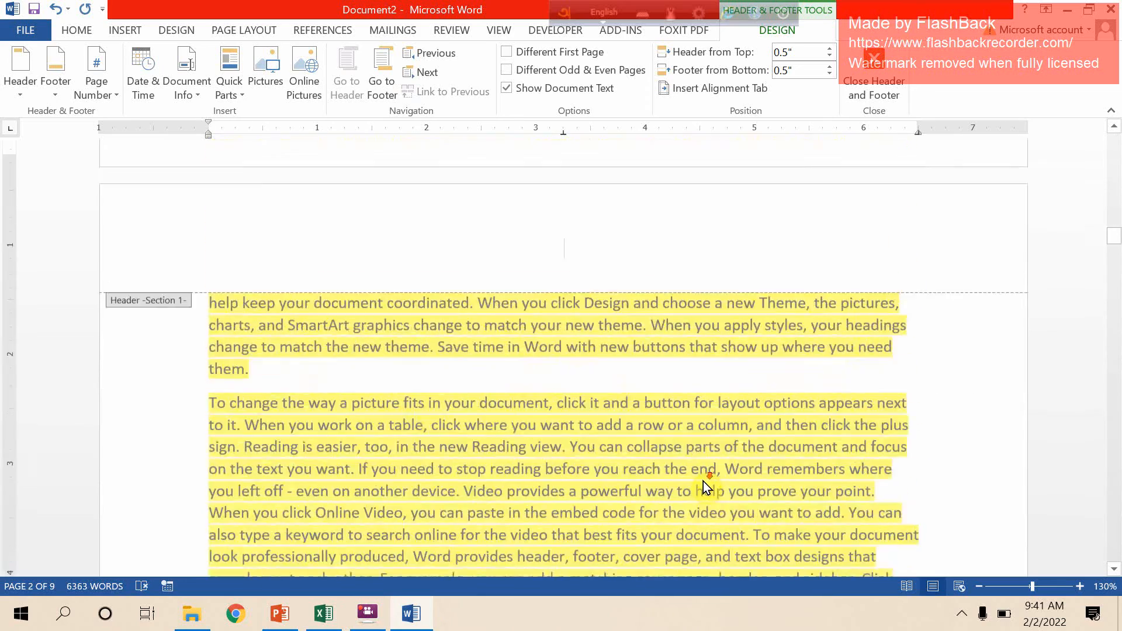
pyautogui.scroll(-15, 703, 486)
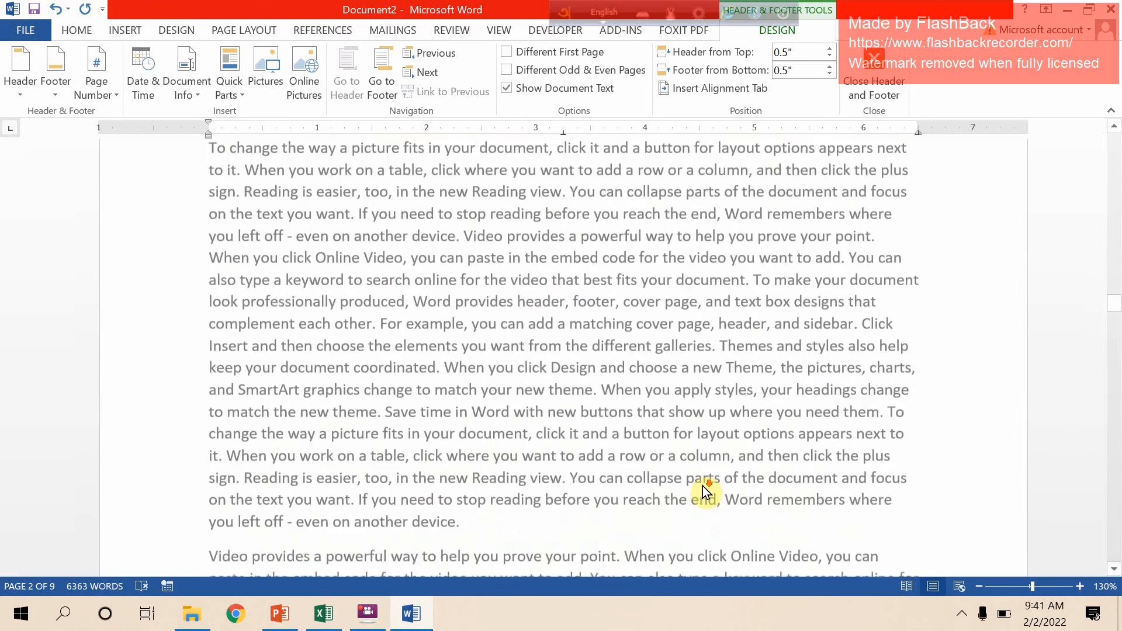
pyautogui.scroll(1, 609, 356)
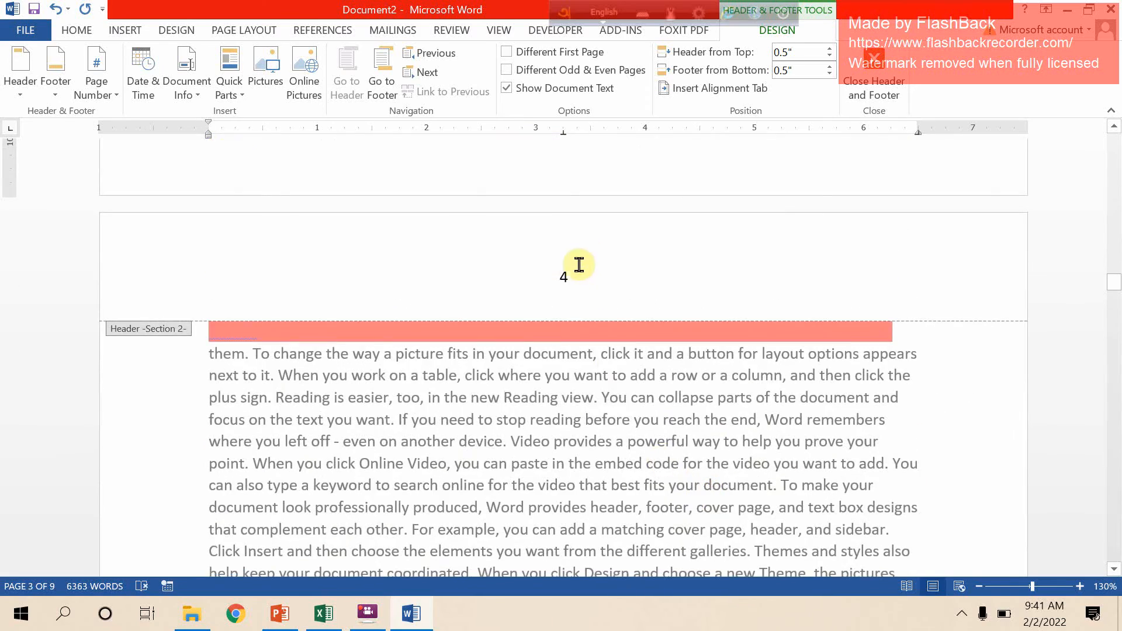
pyautogui.doubleClick(563, 276)
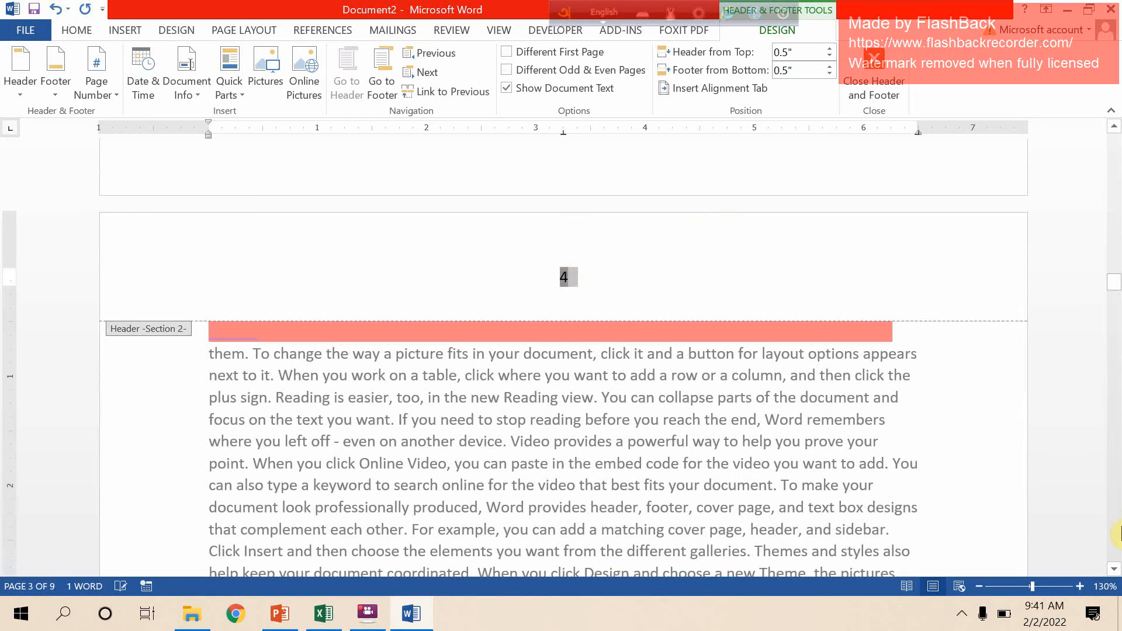
pyautogui.click(110, 93)
pyautogui.click(124, 194)
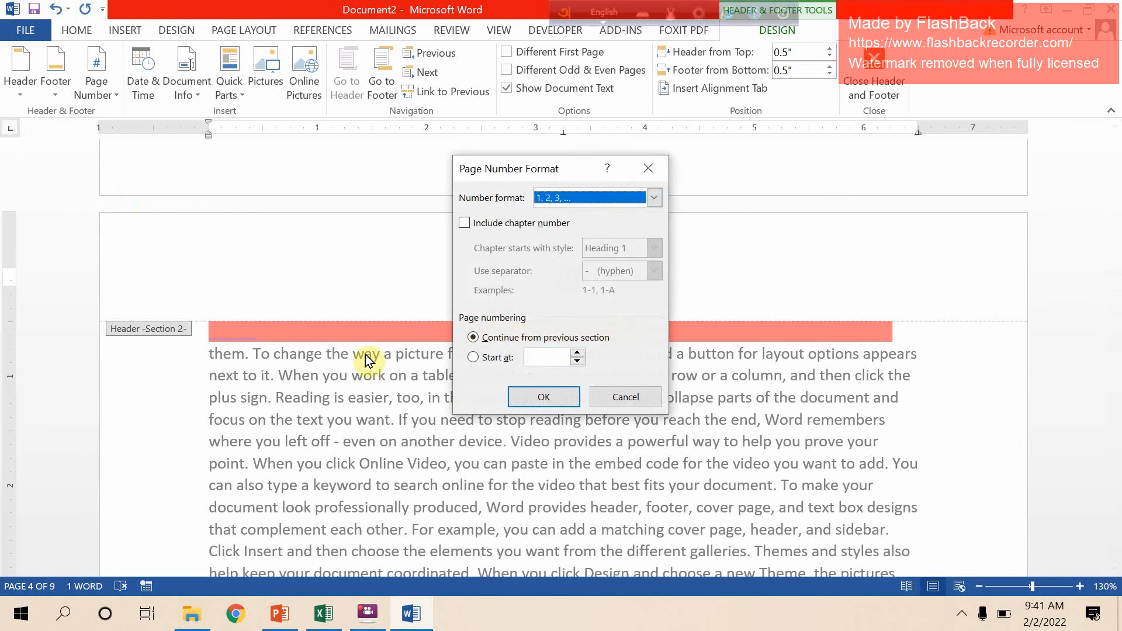
pyautogui.click(496, 357)
pyautogui.click(547, 397)
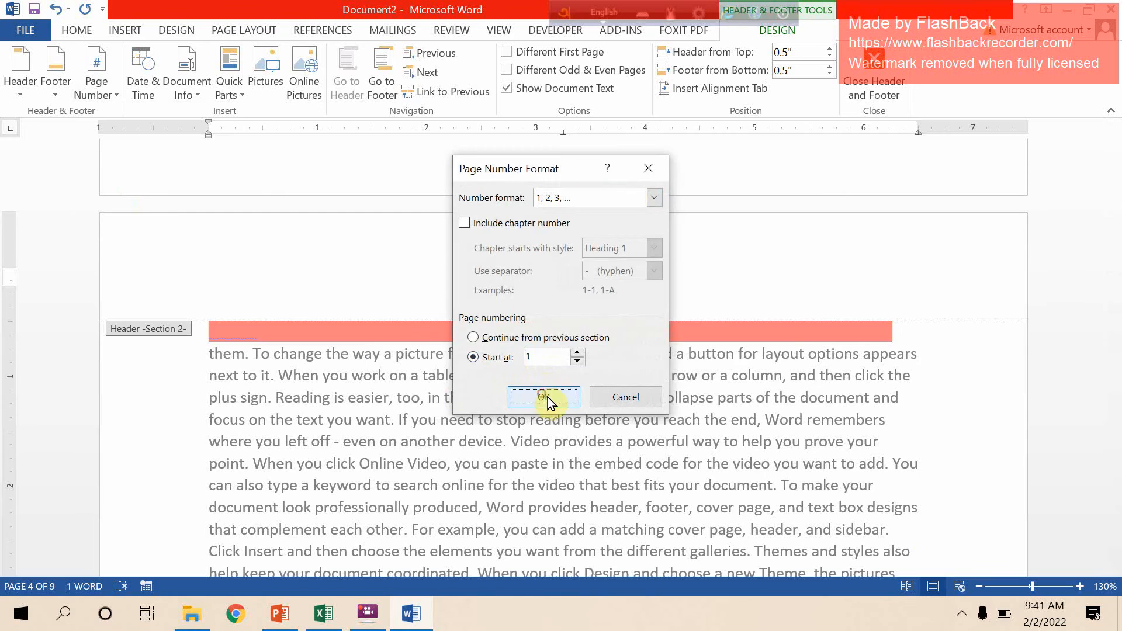
# Check the page numbers on the pages after page 4 and review the starting number in the Page Number Format settings
pyautogui.scroll(-11, 612, 404)
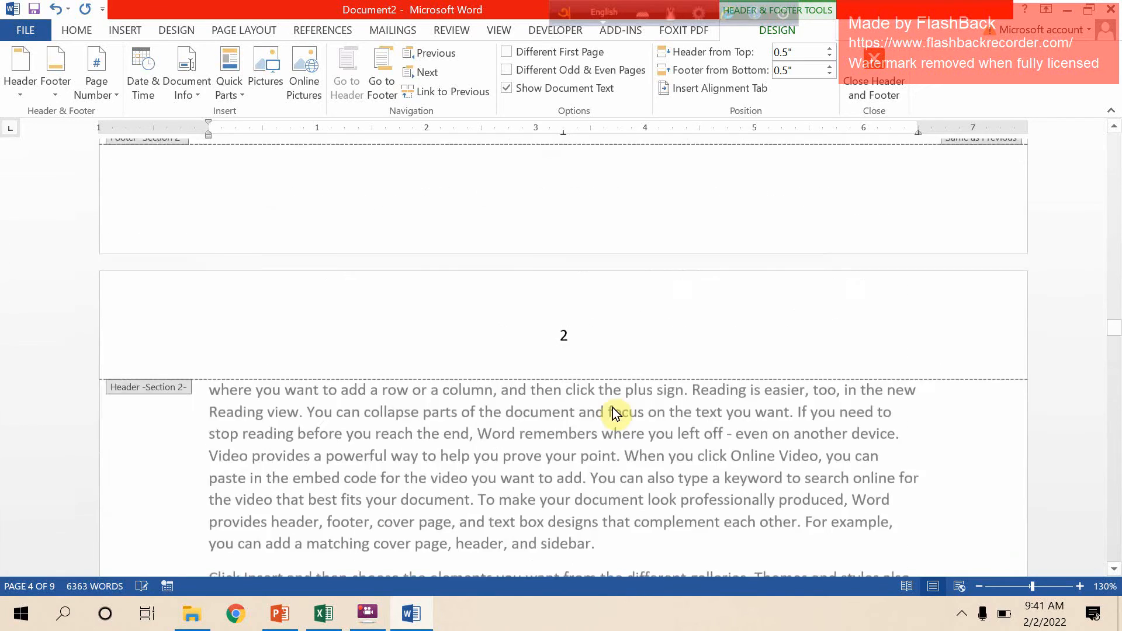
pyautogui.scroll(-10, 612, 408)
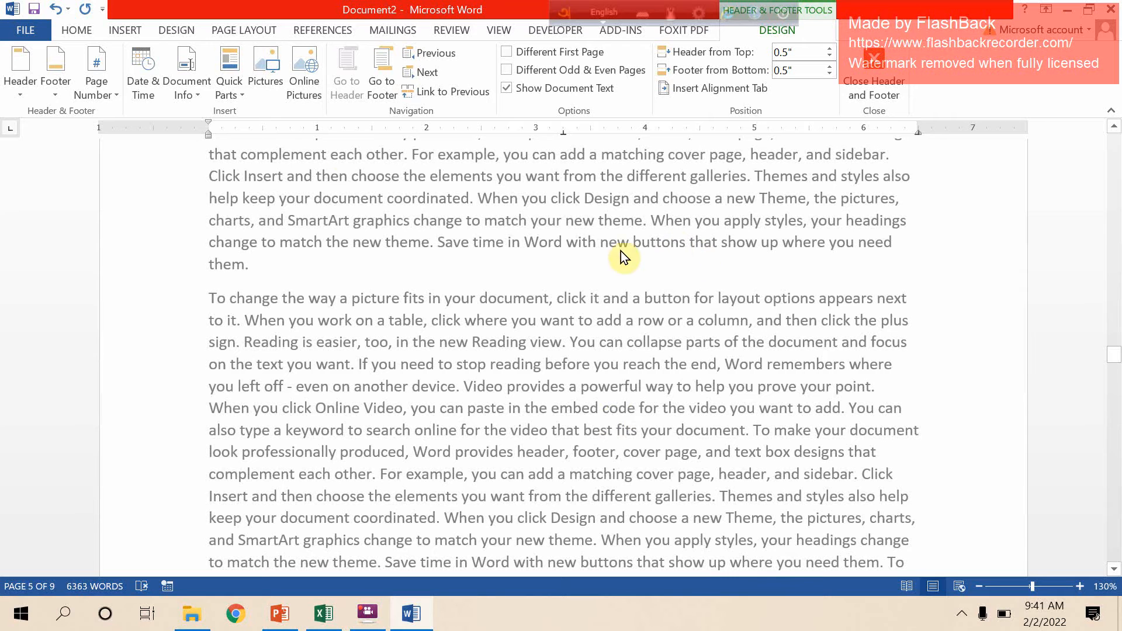
pyautogui.click(102, 94)
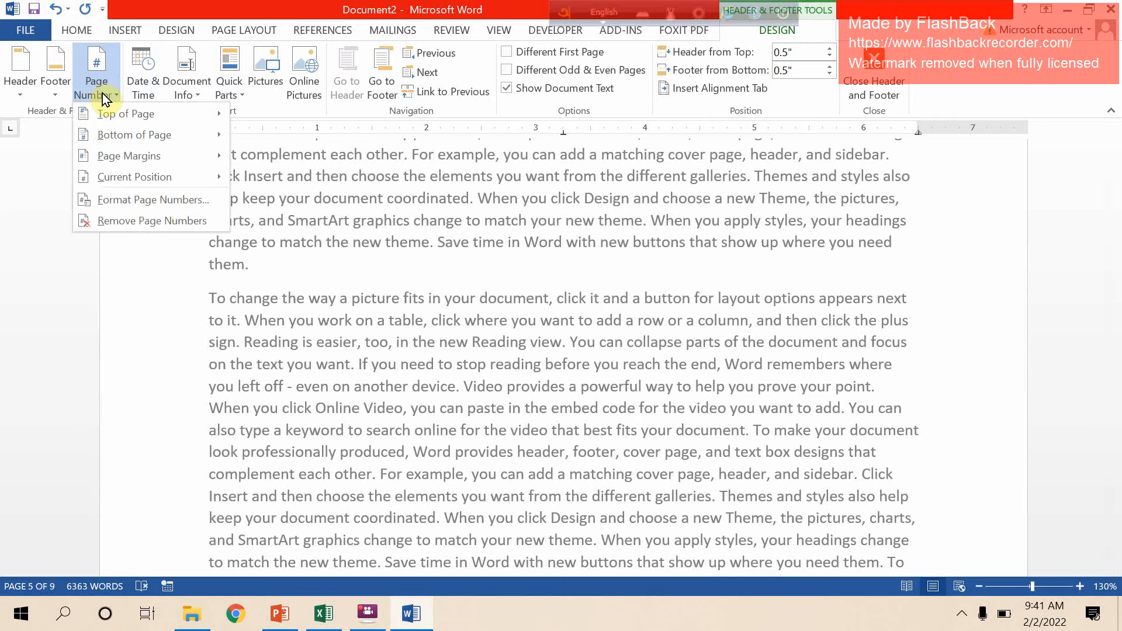
pyautogui.click(153, 200)
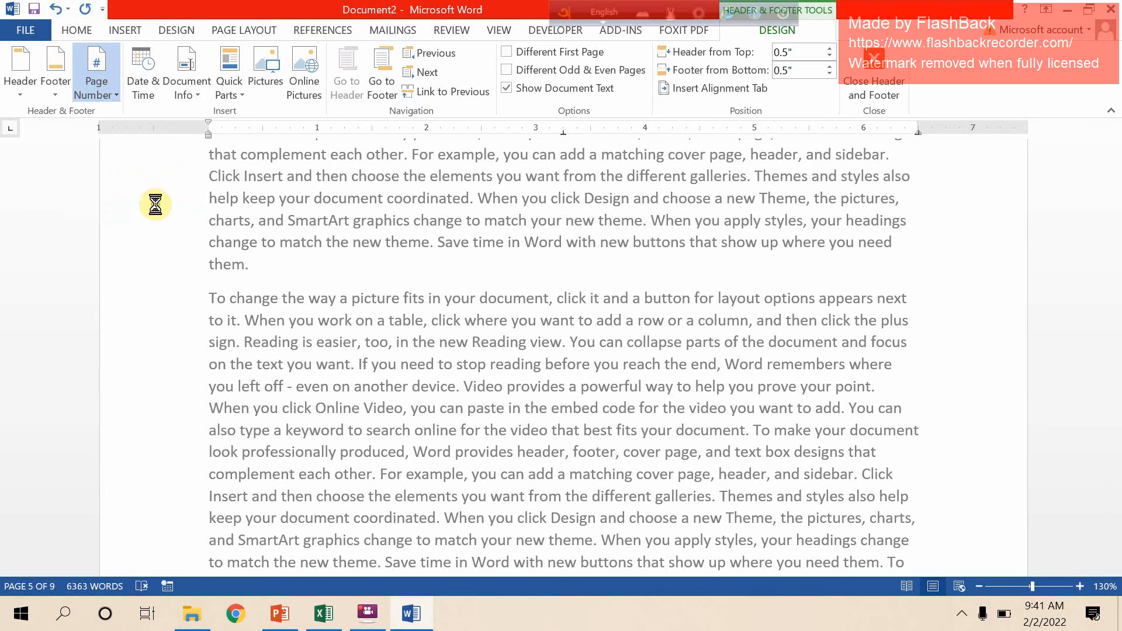
pyautogui.click(490, 359)
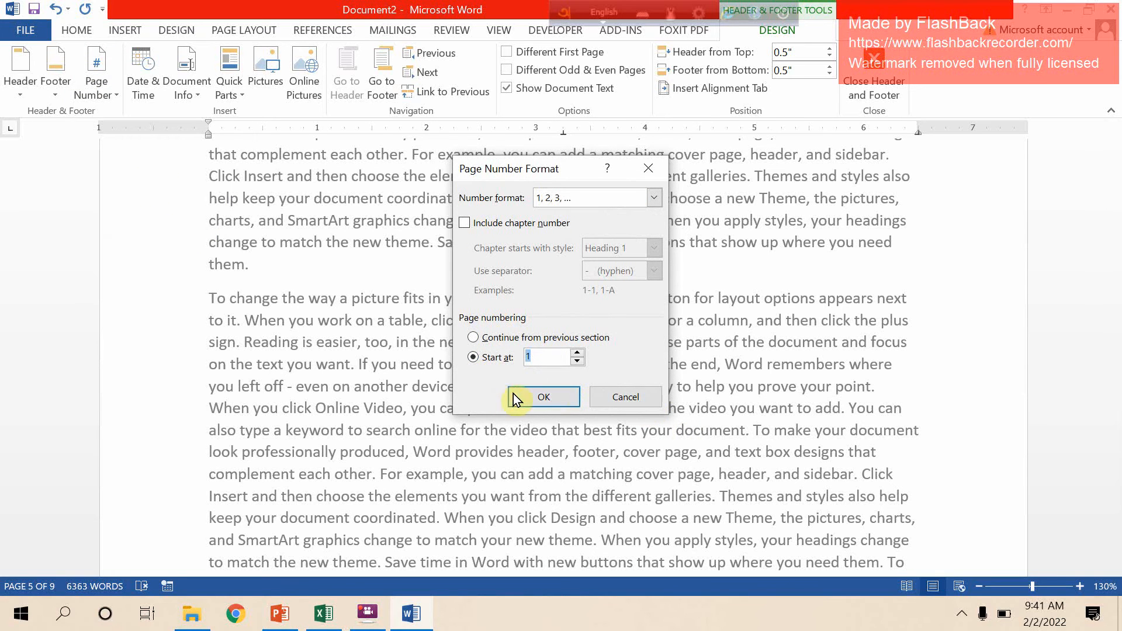
pyautogui.click(652, 408)
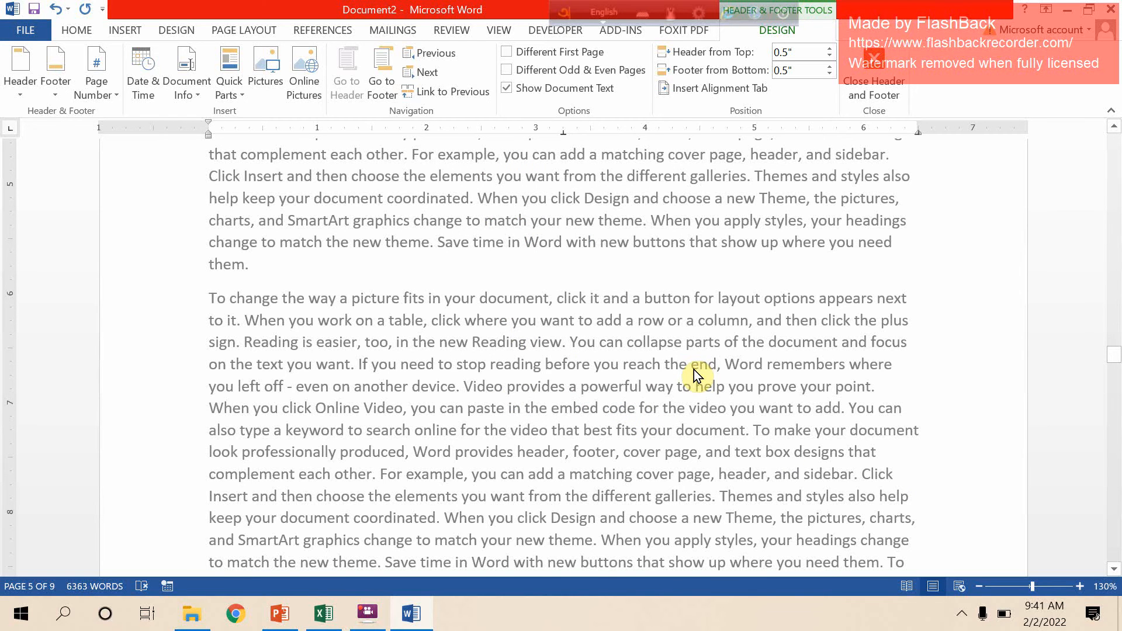
# Select the page number in the page 5 header, and leave header editing by returning to the body text
pyautogui.scroll(12, 693, 369)
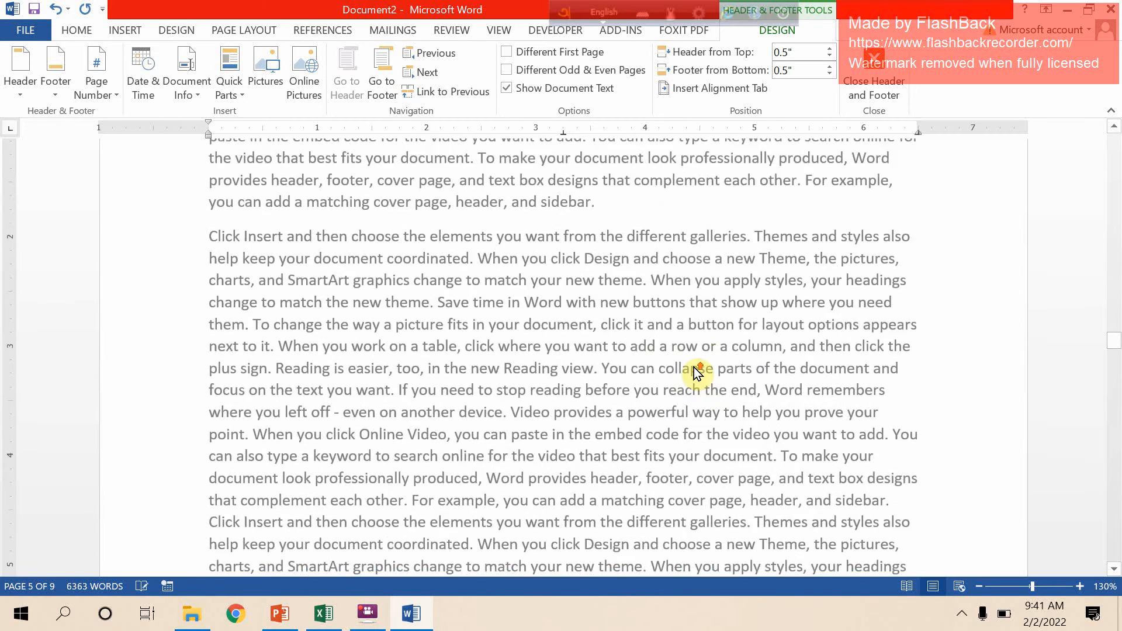
pyautogui.scroll(4, 647, 319)
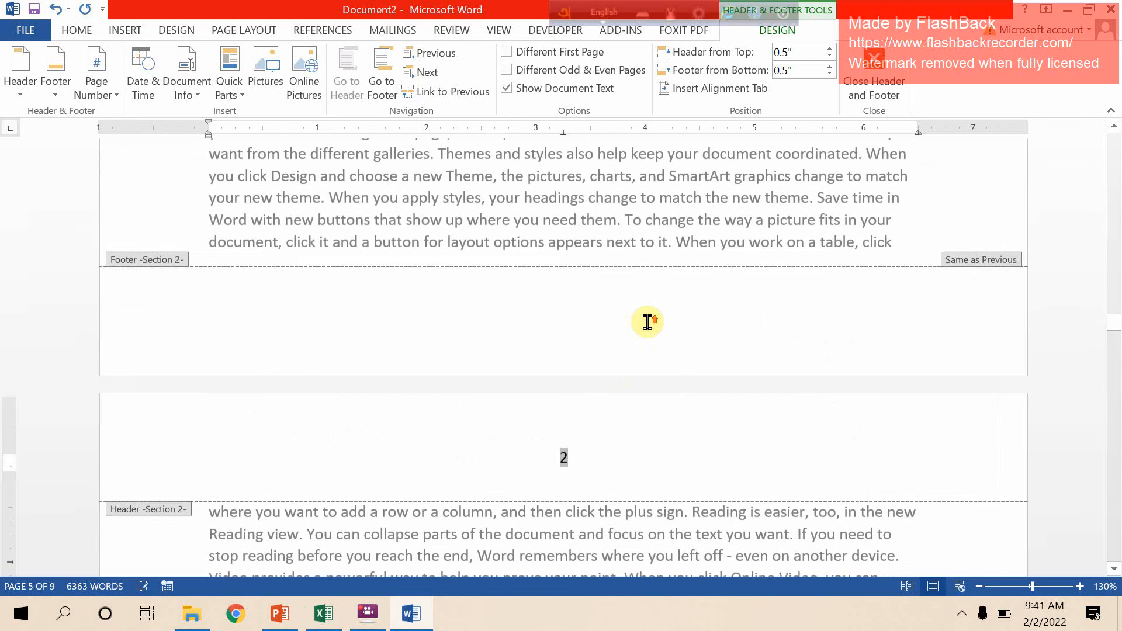
pyautogui.click(571, 459)
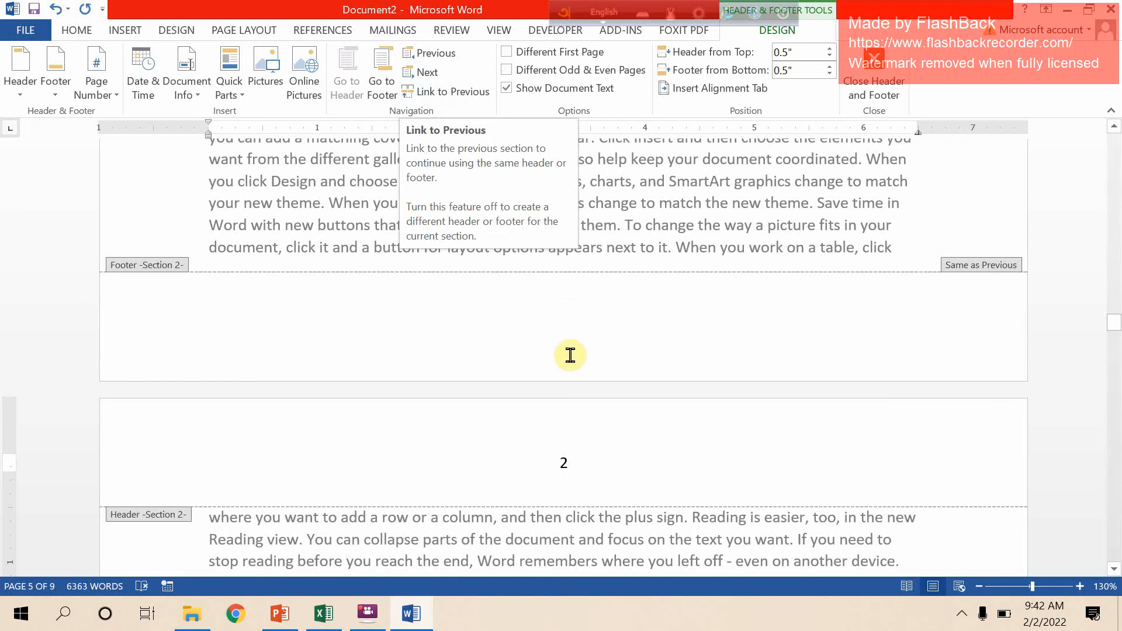
pyautogui.doubleClick(570, 468)
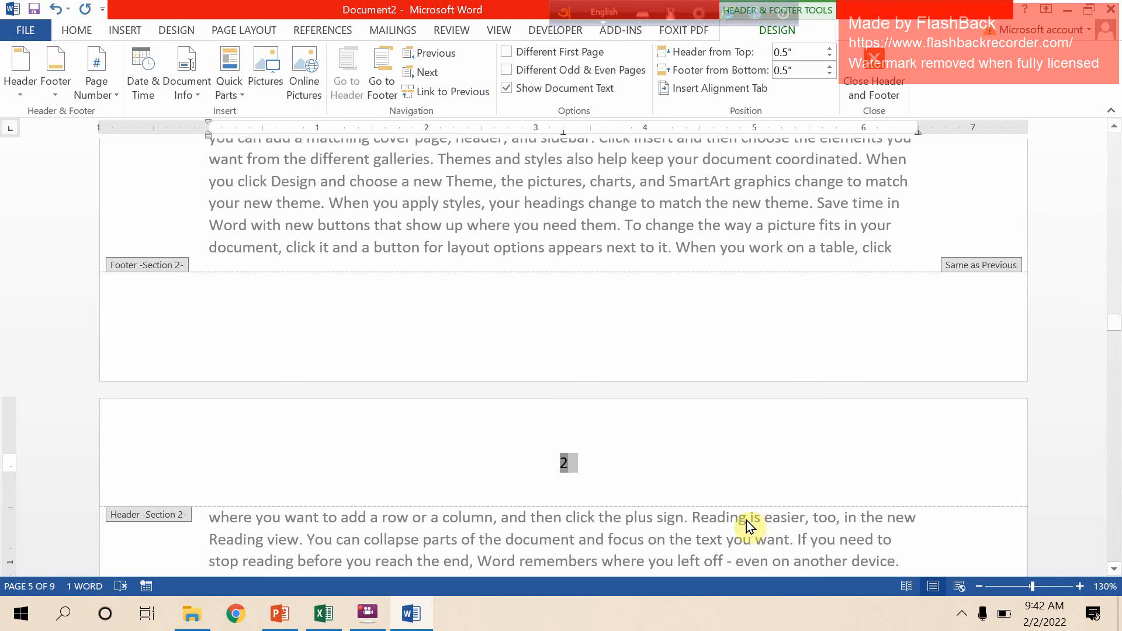
pyautogui.doubleClick(723, 526)
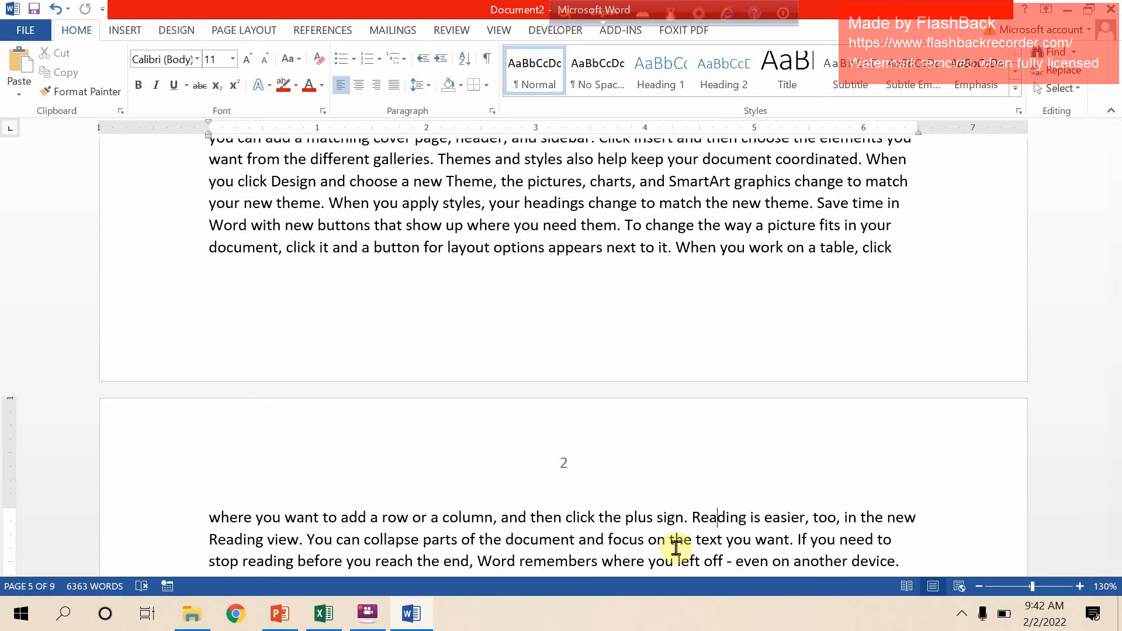
pyautogui.click(367, 620)
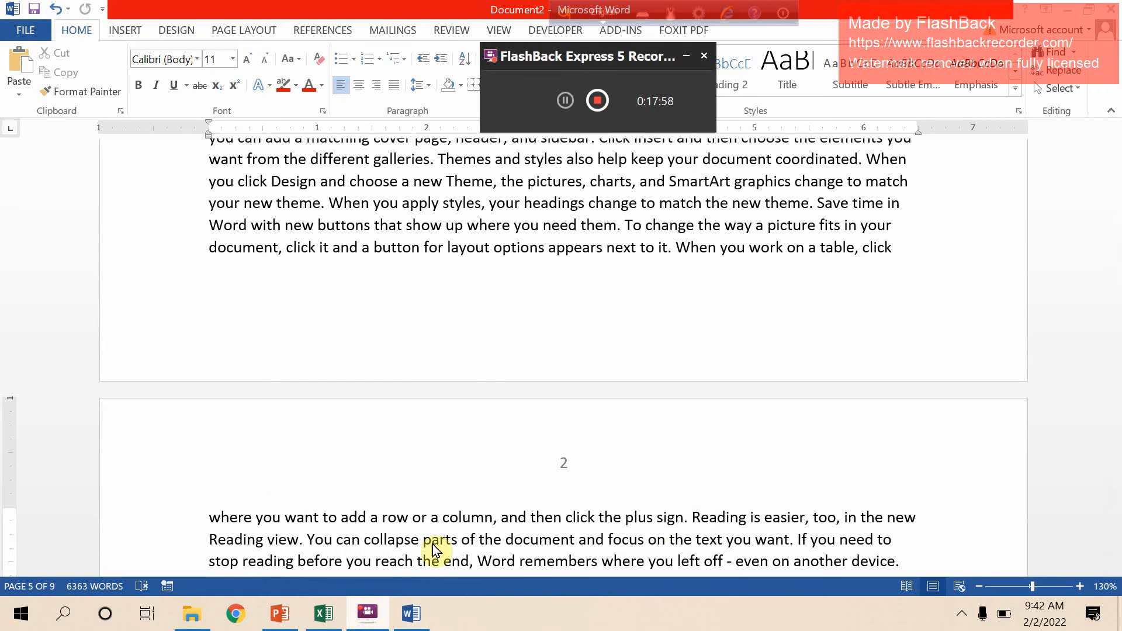
pyautogui.click(563, 100)
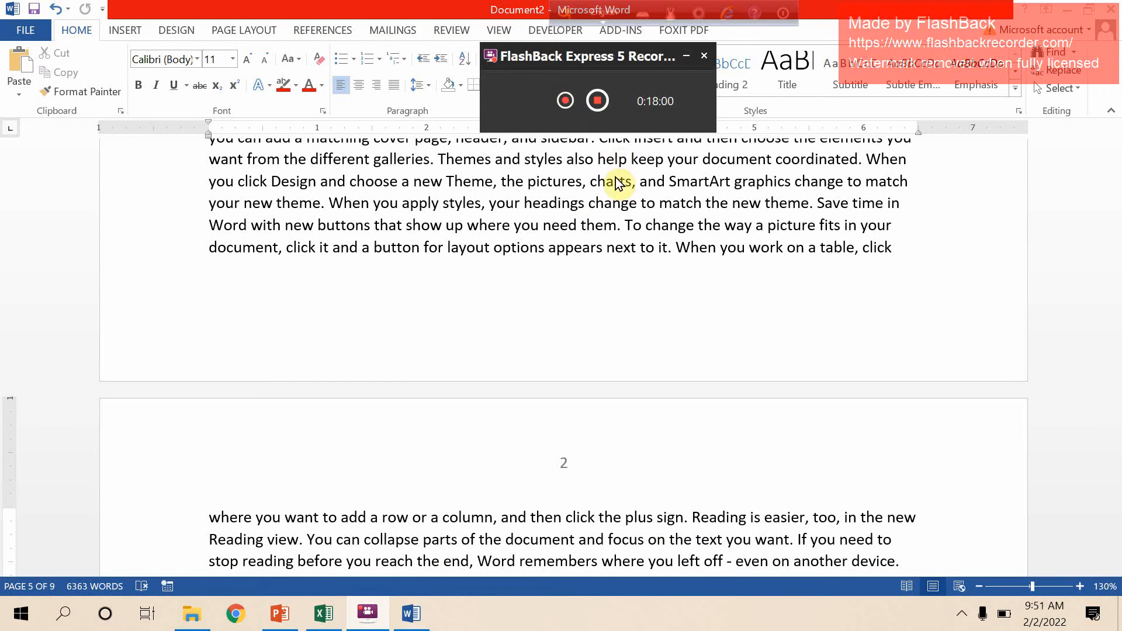
# Insert a Next Page section break at the end of page 6, after "help you prove your point."
pyautogui.scroll(10, 702, 401)
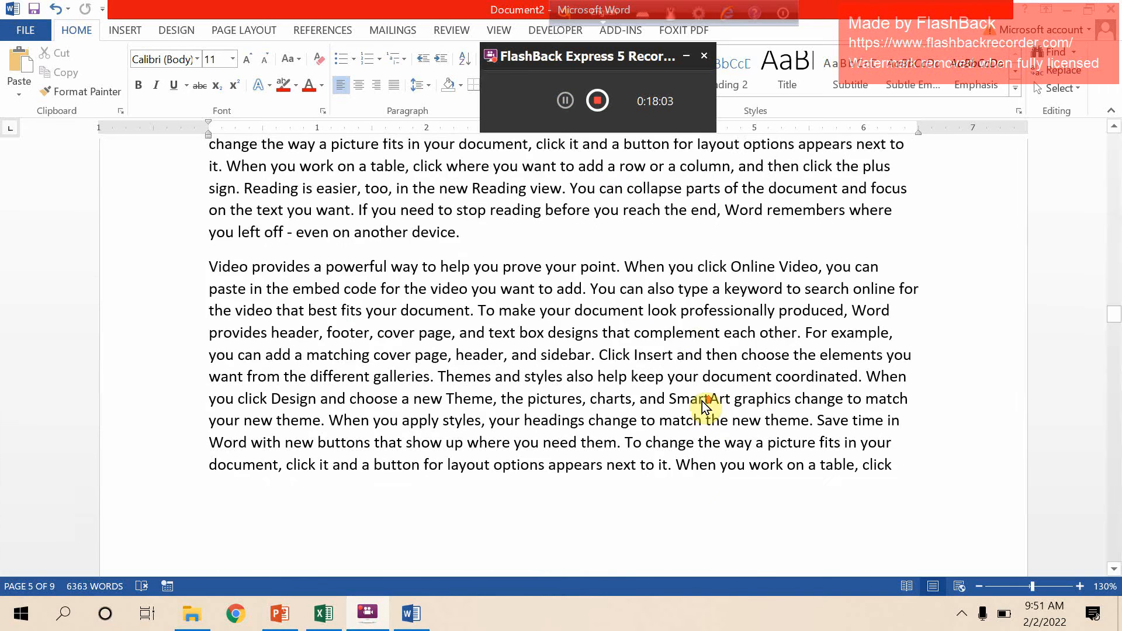
pyautogui.scroll(3, 703, 402)
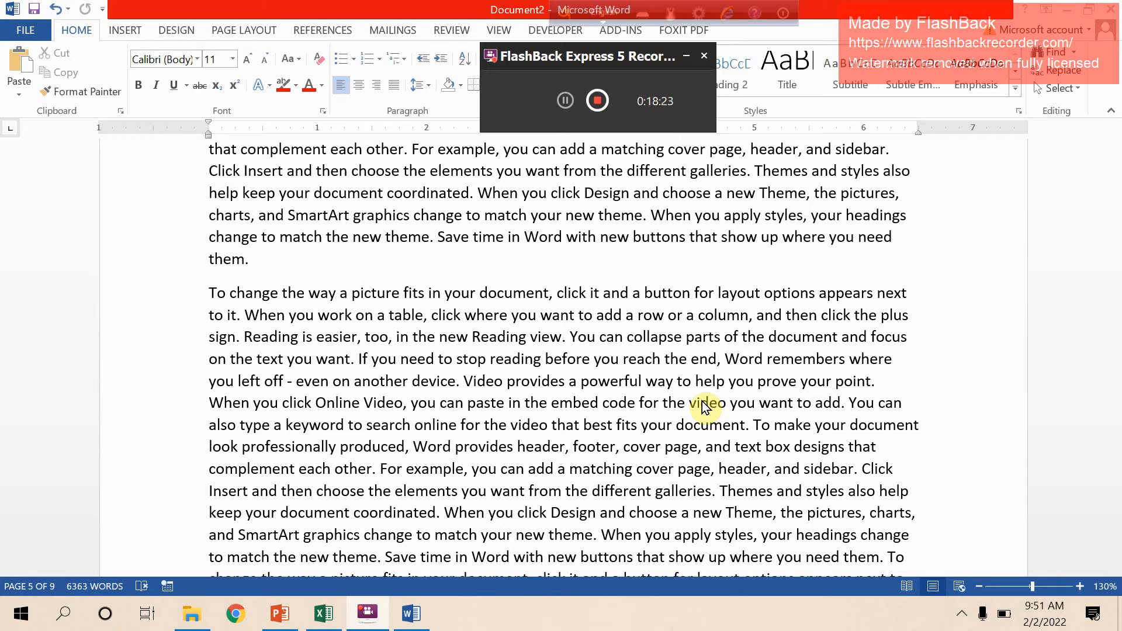
pyautogui.scroll(-15, 496, 383)
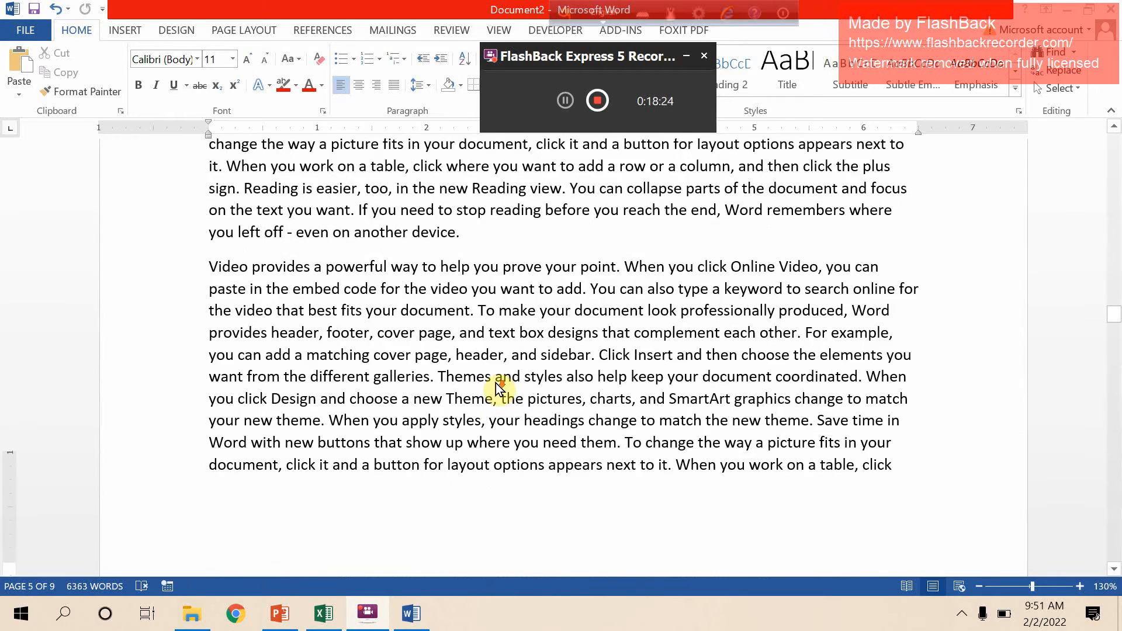
pyautogui.scroll(-15, 496, 383)
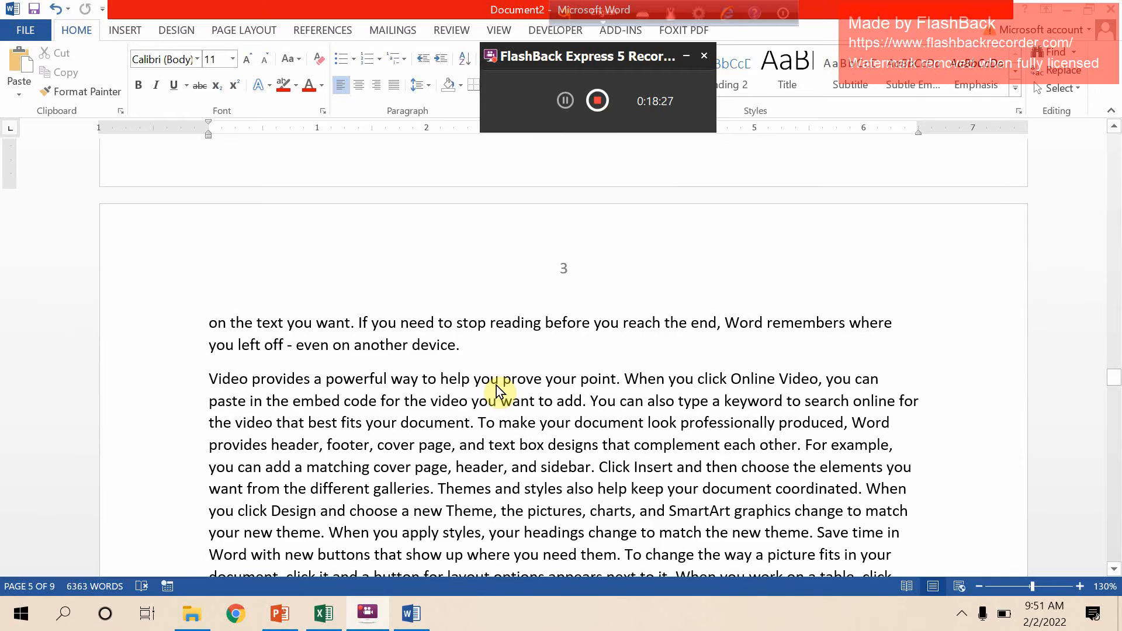
pyautogui.scroll(-10, 498, 391)
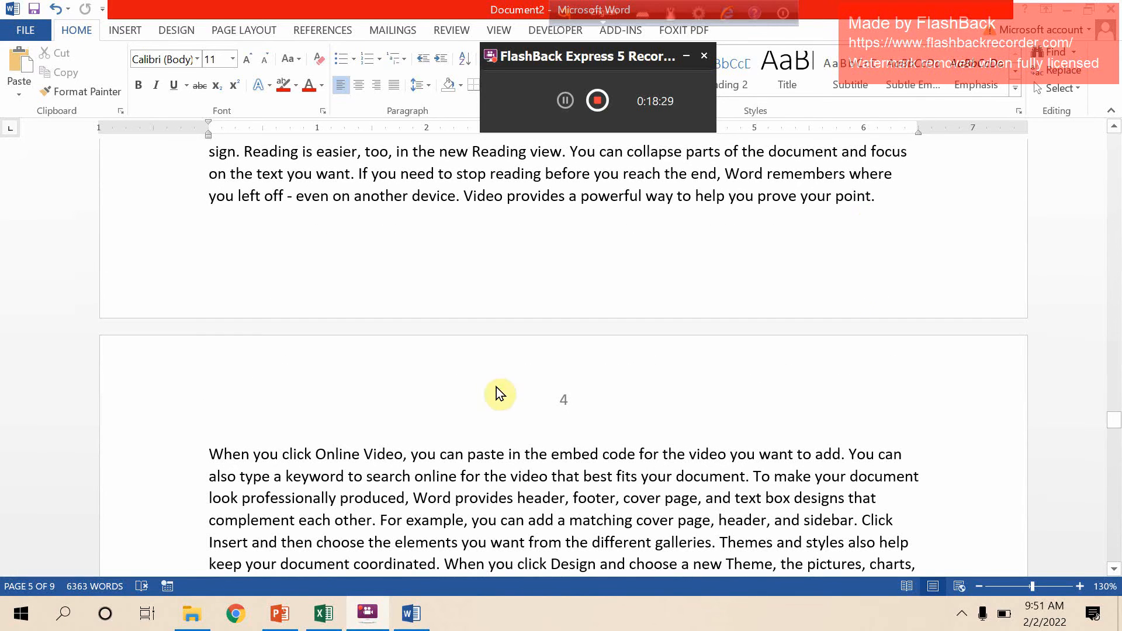
pyautogui.click(875, 202)
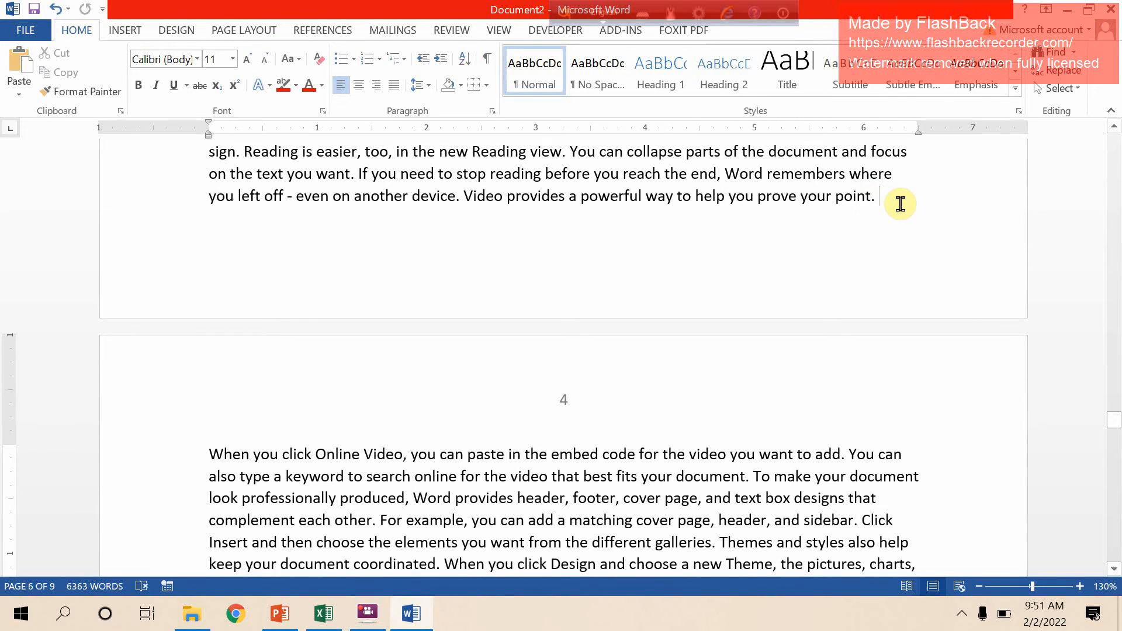
pyautogui.click(267, 34)
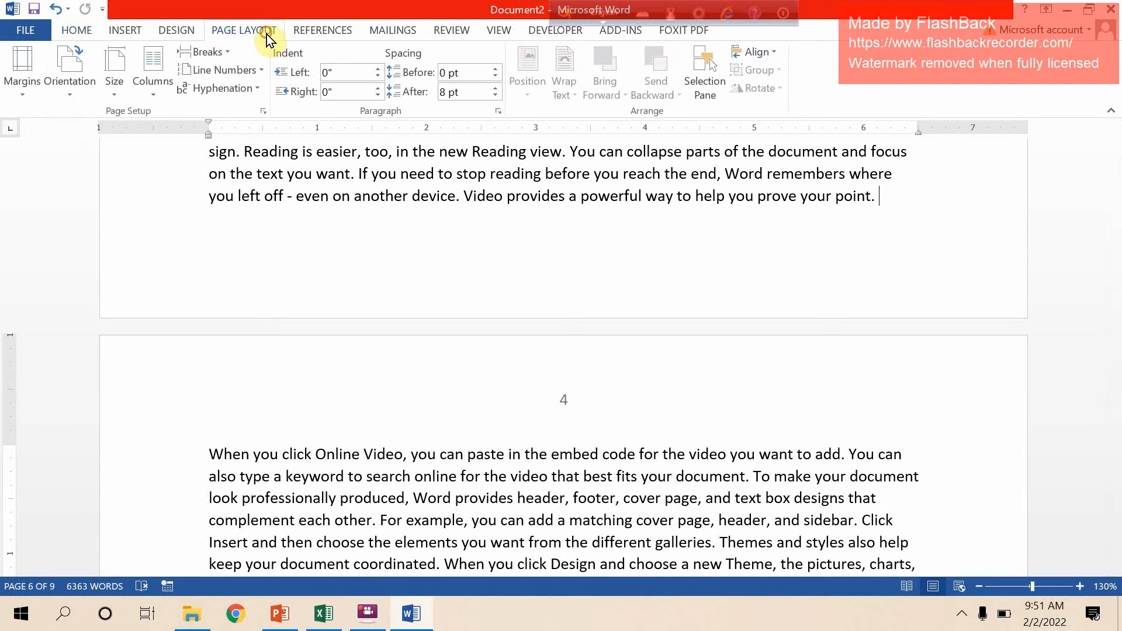
pyautogui.click(226, 51)
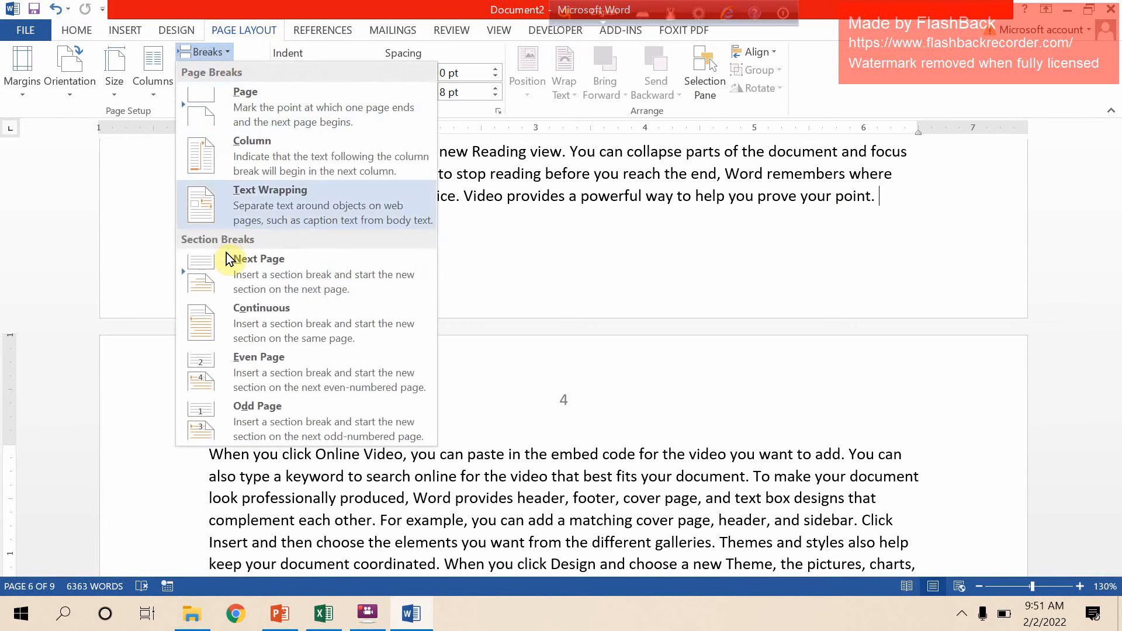
pyautogui.click(242, 279)
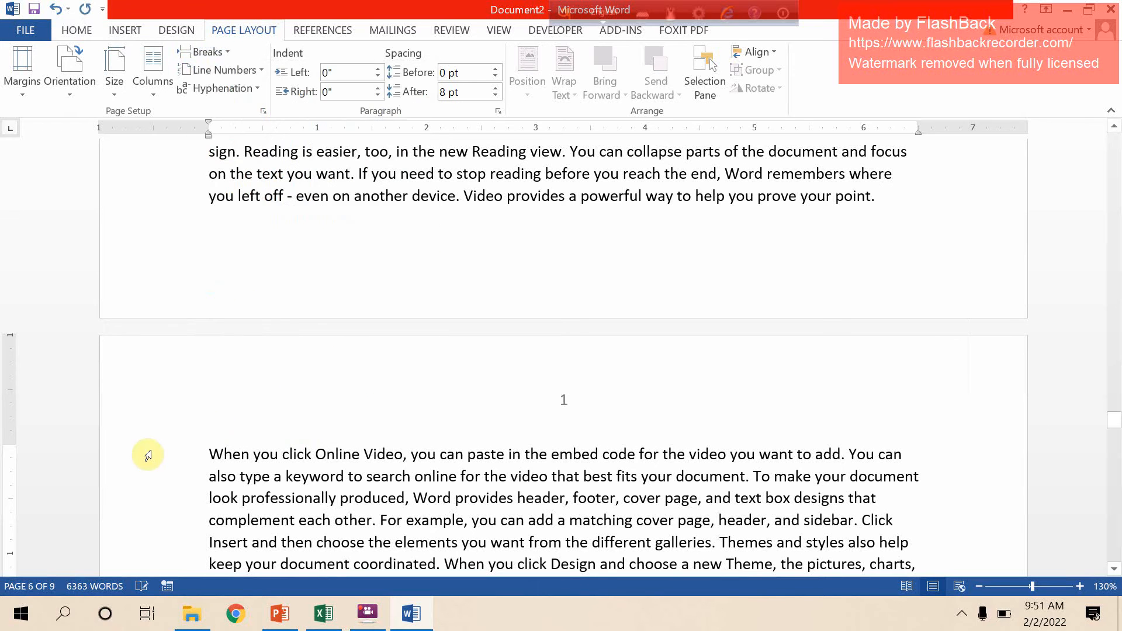
# Set the page orientation to Landscape from page 7 onward, applied to This point forward
pyautogui.click(22, 93)
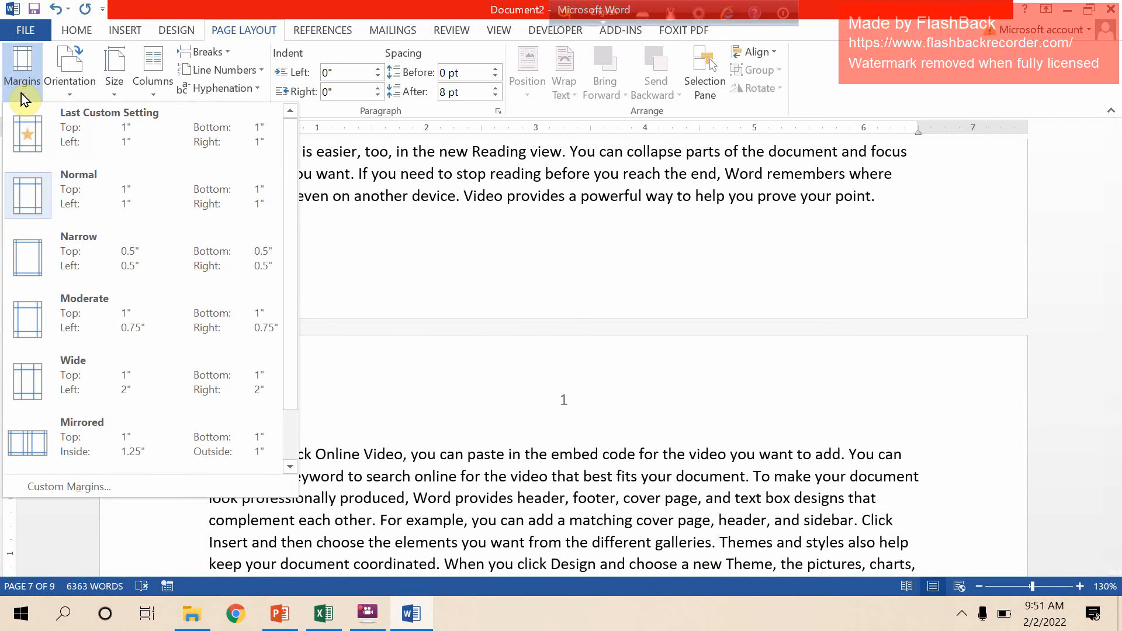
pyautogui.click(79, 486)
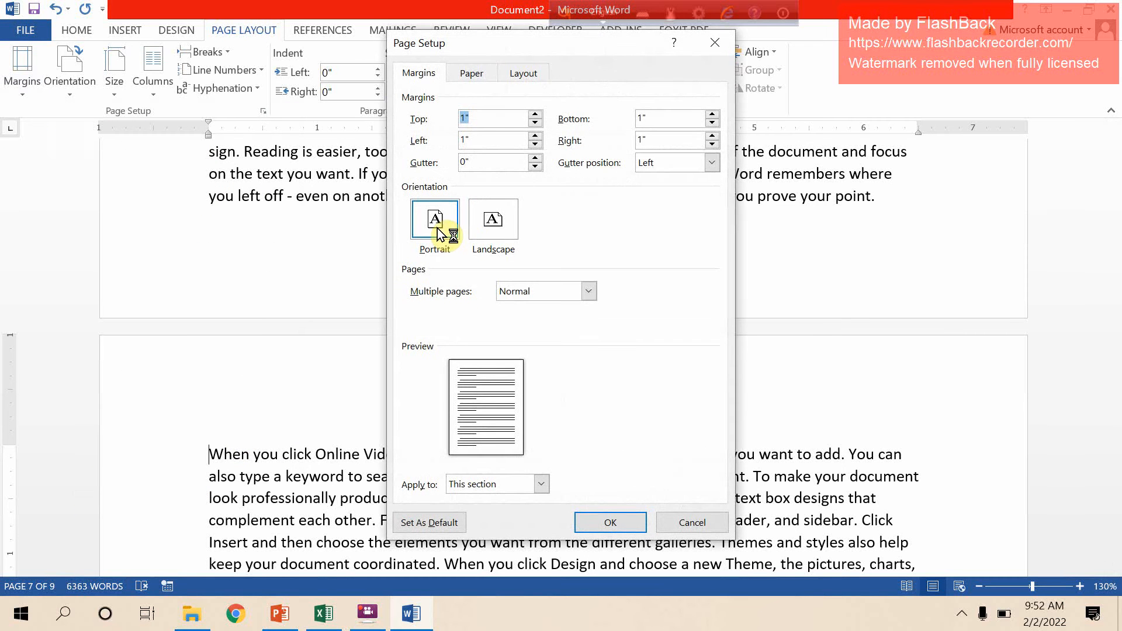
pyautogui.click(492, 227)
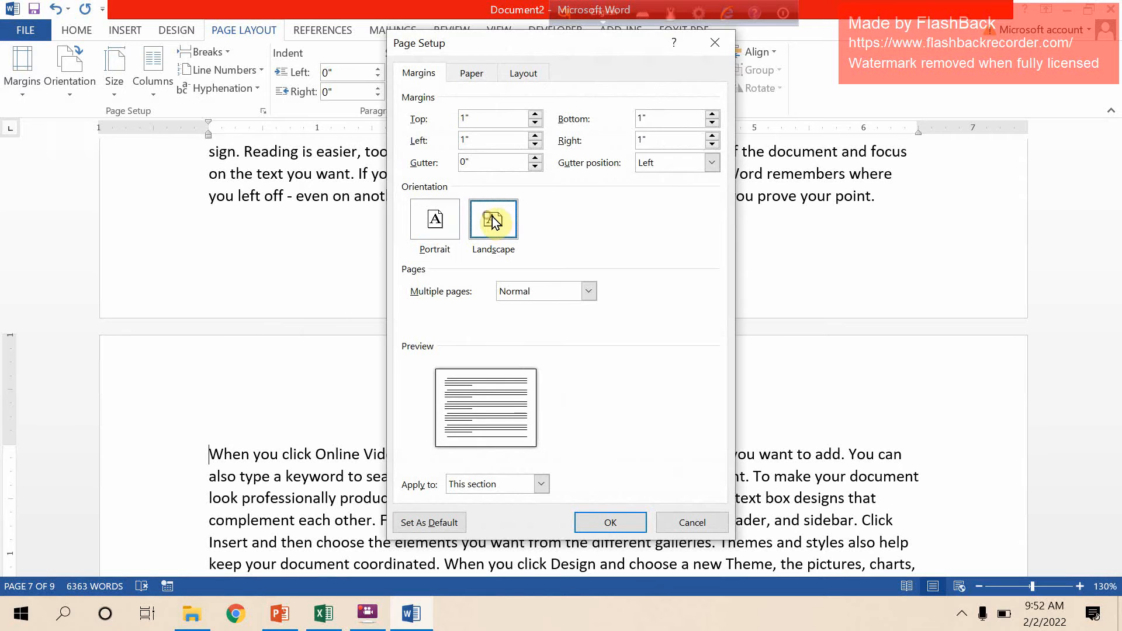
pyautogui.click(542, 487)
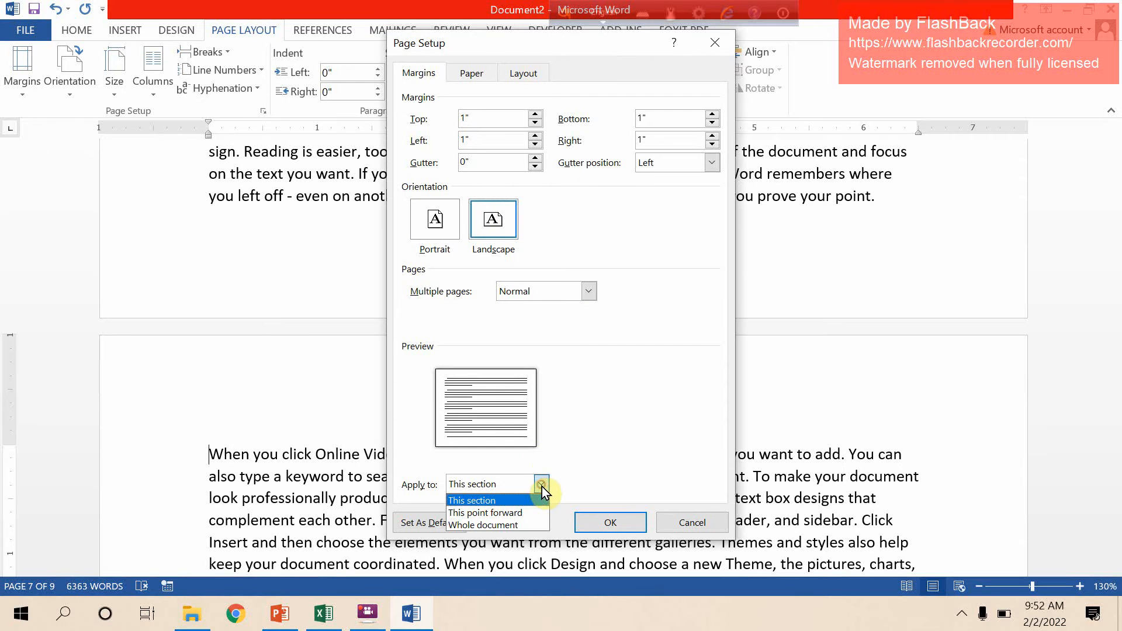
pyautogui.click(528, 514)
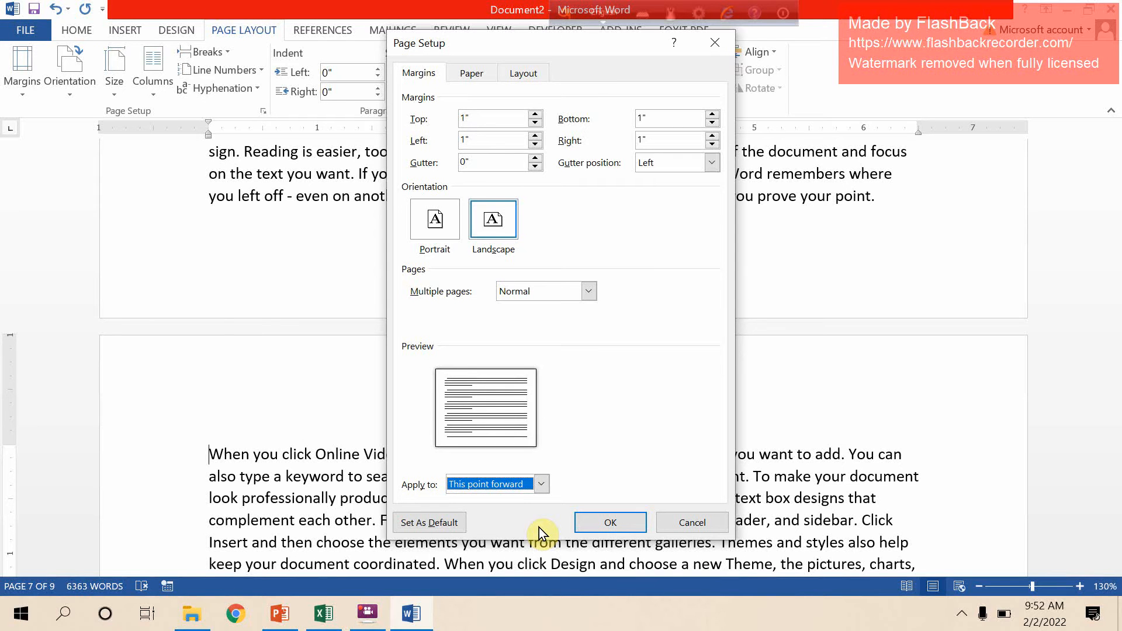
pyautogui.click(596, 522)
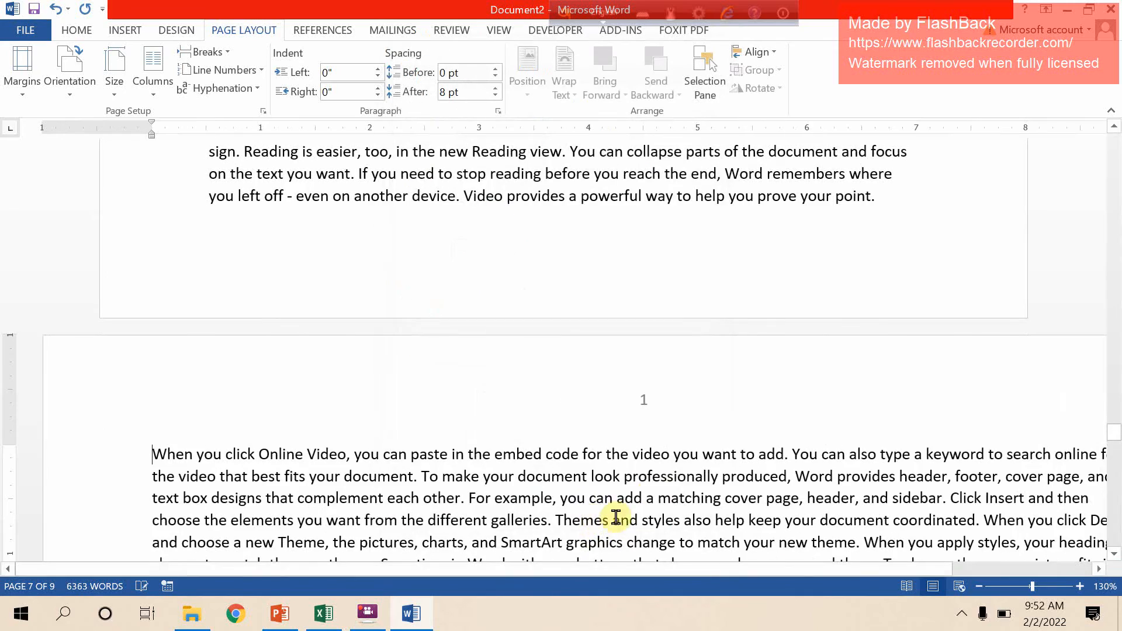
# Zoom out to 90% and examine the orientation and page numbering from page 7 to the end of the document
pyautogui.scroll(-7, 670, 476)
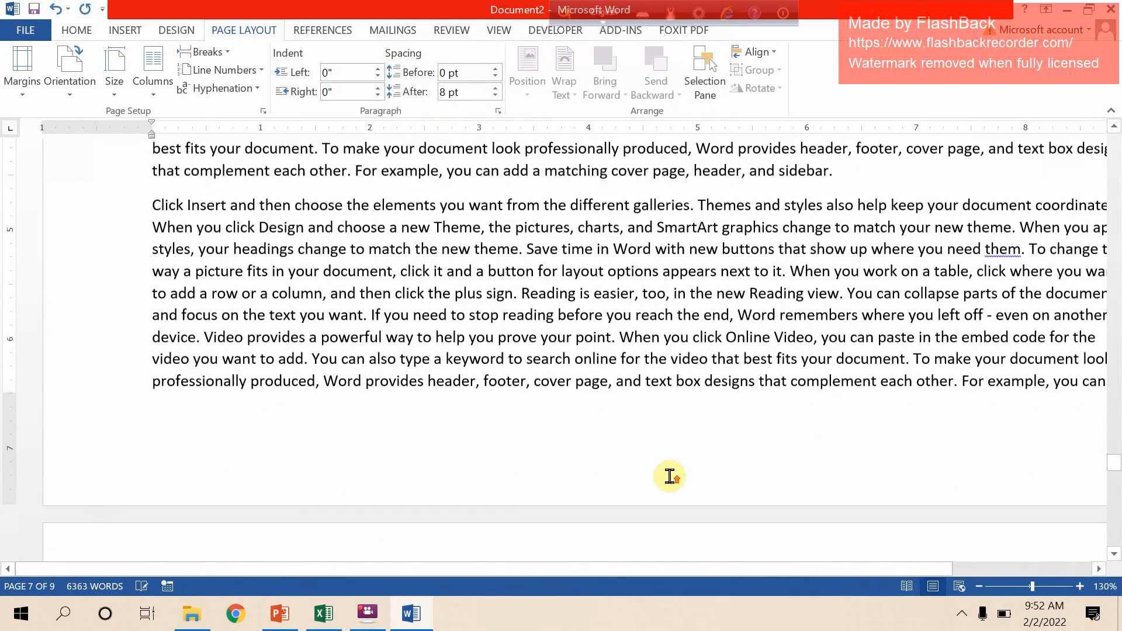
pyautogui.scroll(1, 670, 477)
pyautogui.click(978, 588)
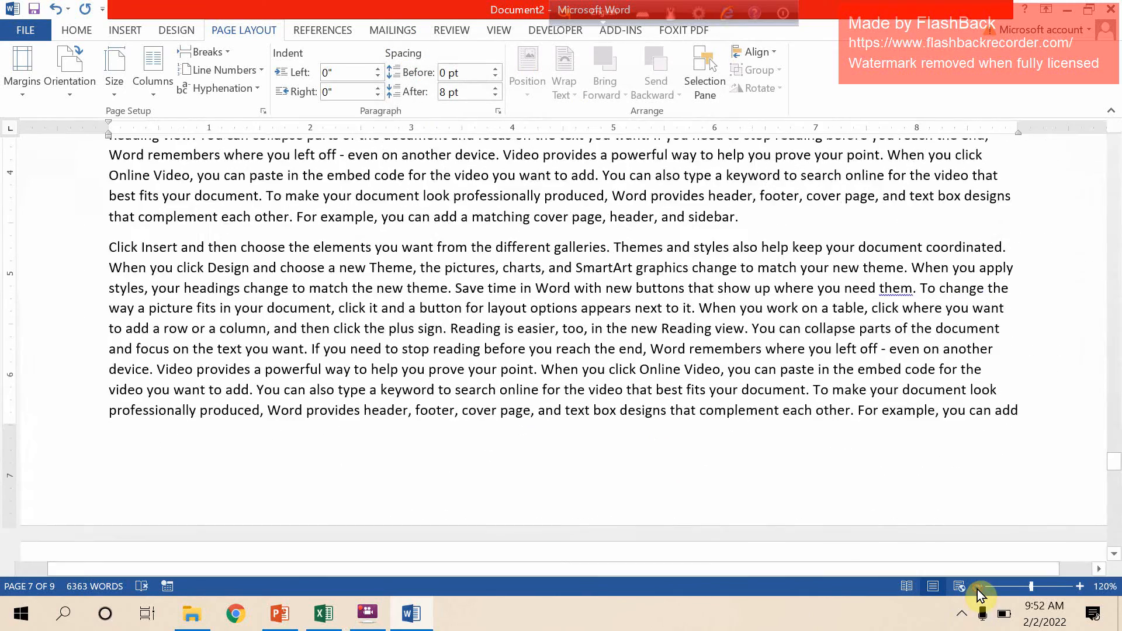
pyautogui.click(977, 588)
pyautogui.click(978, 588)
pyautogui.click(978, 588)
pyautogui.scroll(8, 1018, 384)
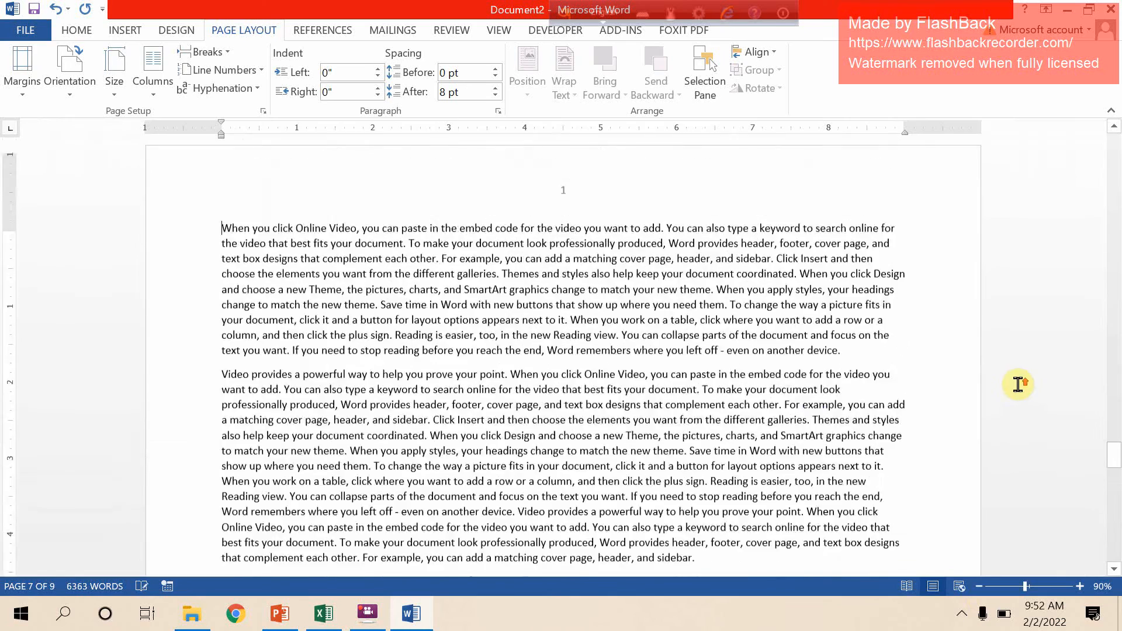
pyautogui.scroll(-15, 1020, 388)
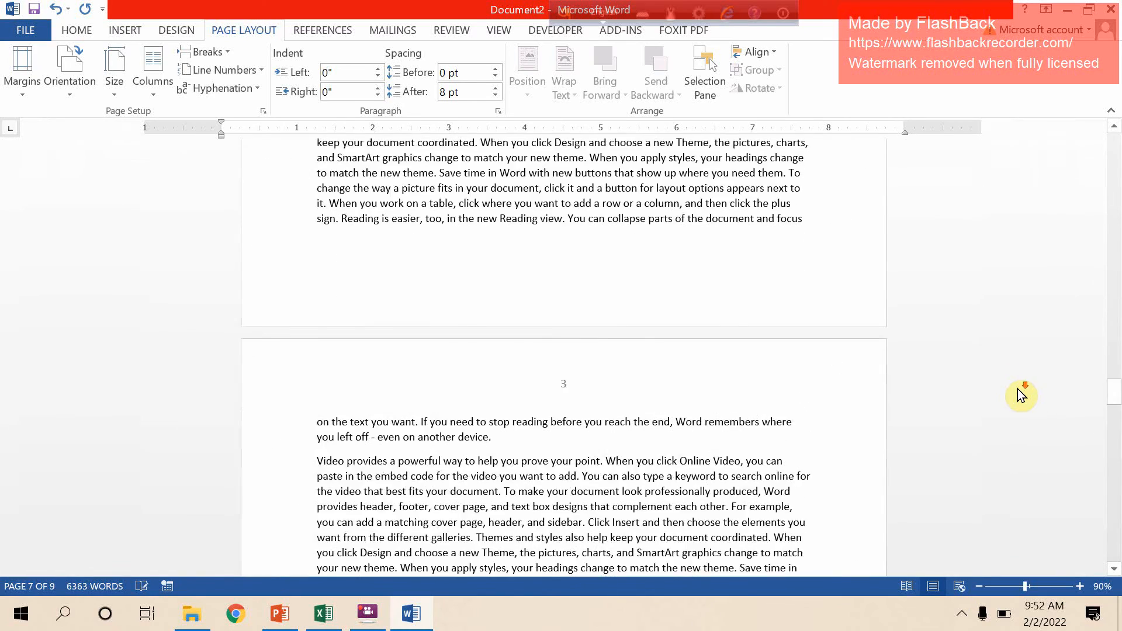
pyautogui.scroll(-12, 1020, 396)
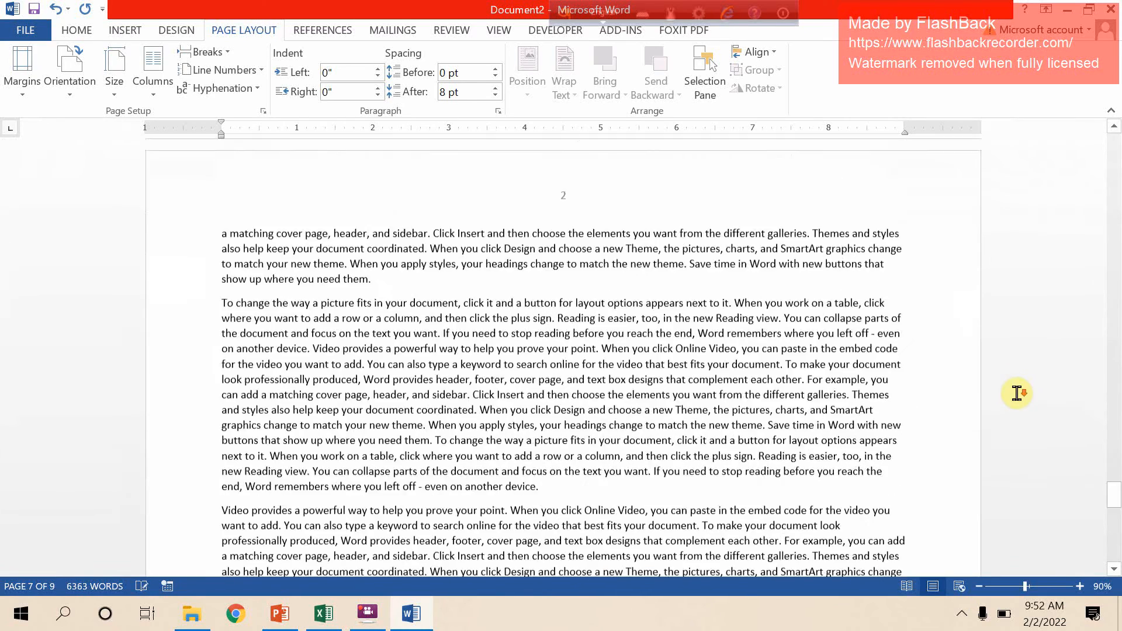
pyautogui.scroll(-12, 1017, 392)
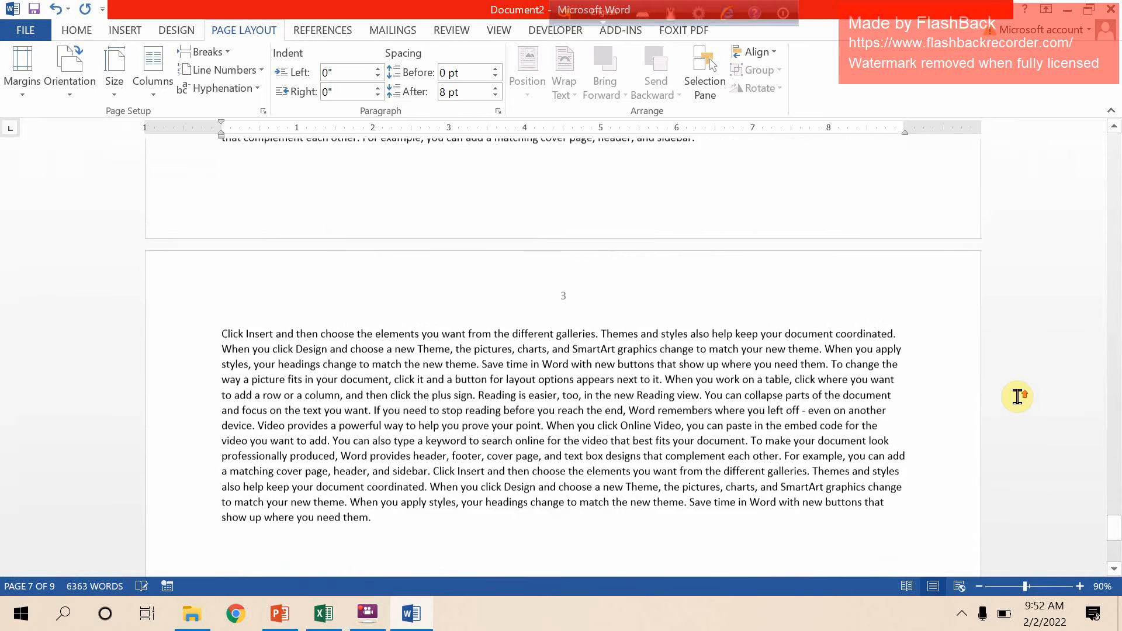
# Insert a Next Page section break at the end of page 8, after "cover page, header, and sidebar."
pyautogui.scroll(3, 1017, 396)
pyautogui.click(747, 295)
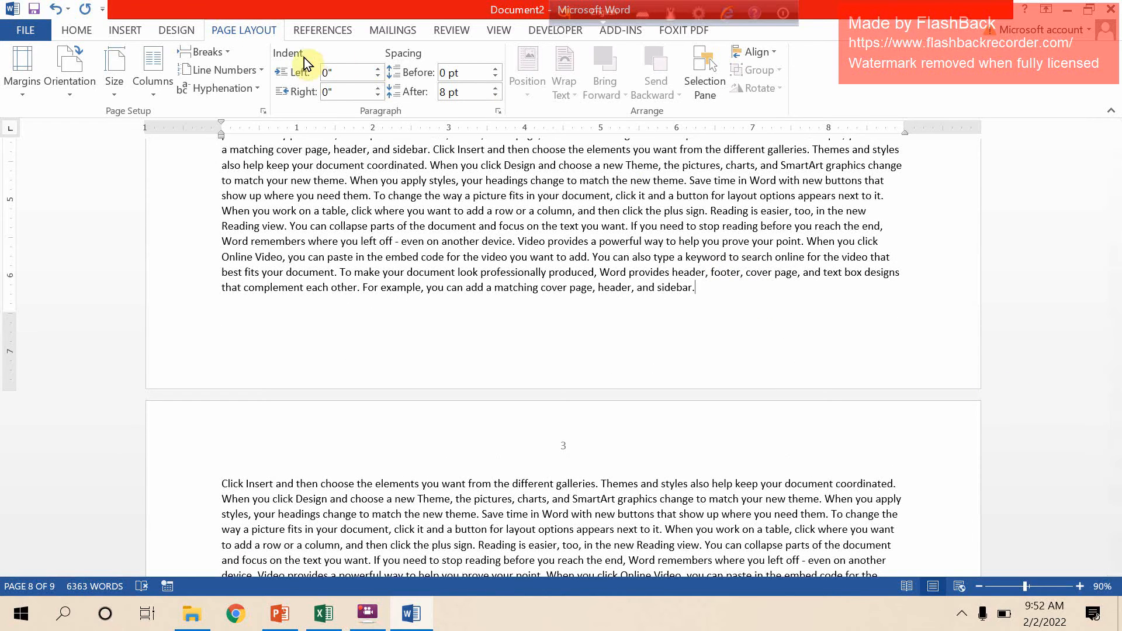
pyautogui.click(229, 53)
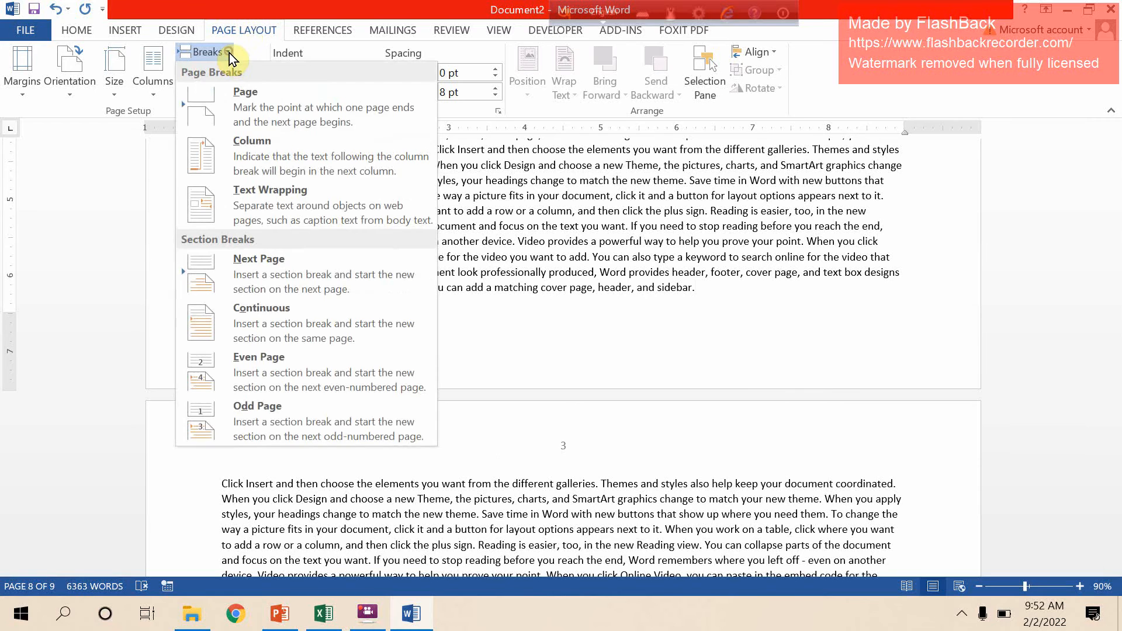
pyautogui.click(241, 262)
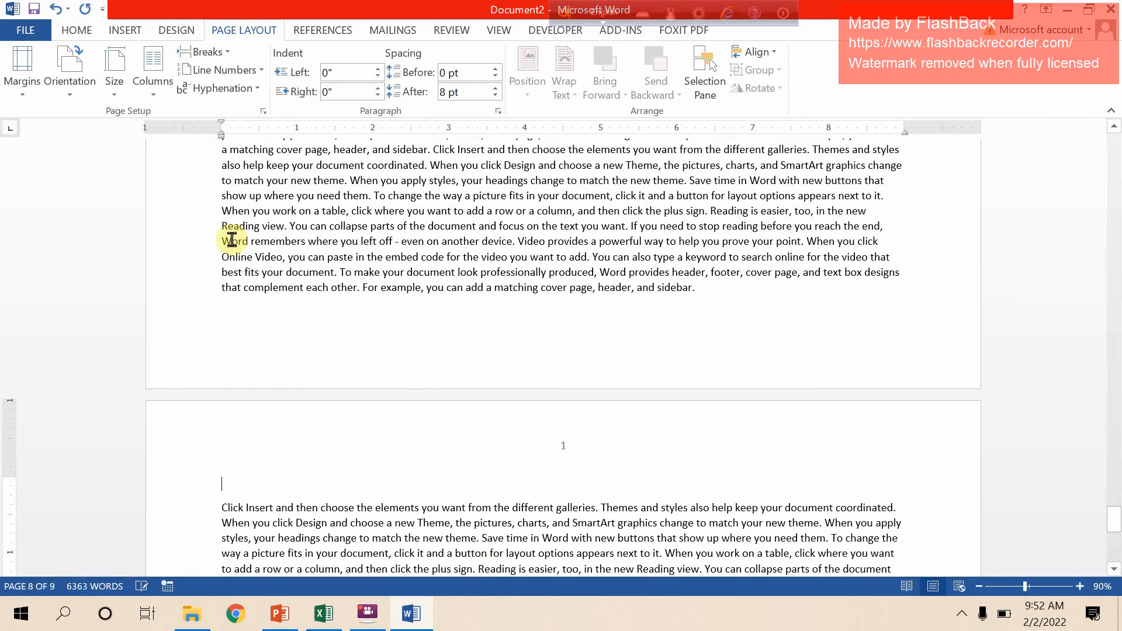
# Set the page orientation to Portrait from page 9 onward, applied to This point forward
pyautogui.click(14, 101)
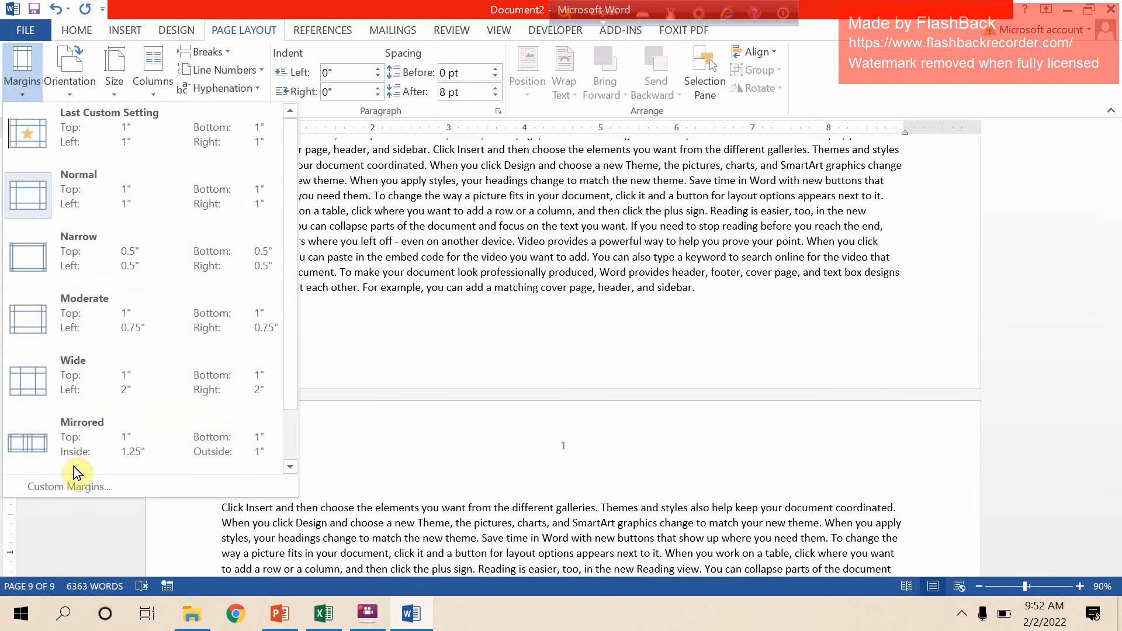
pyautogui.click(65, 486)
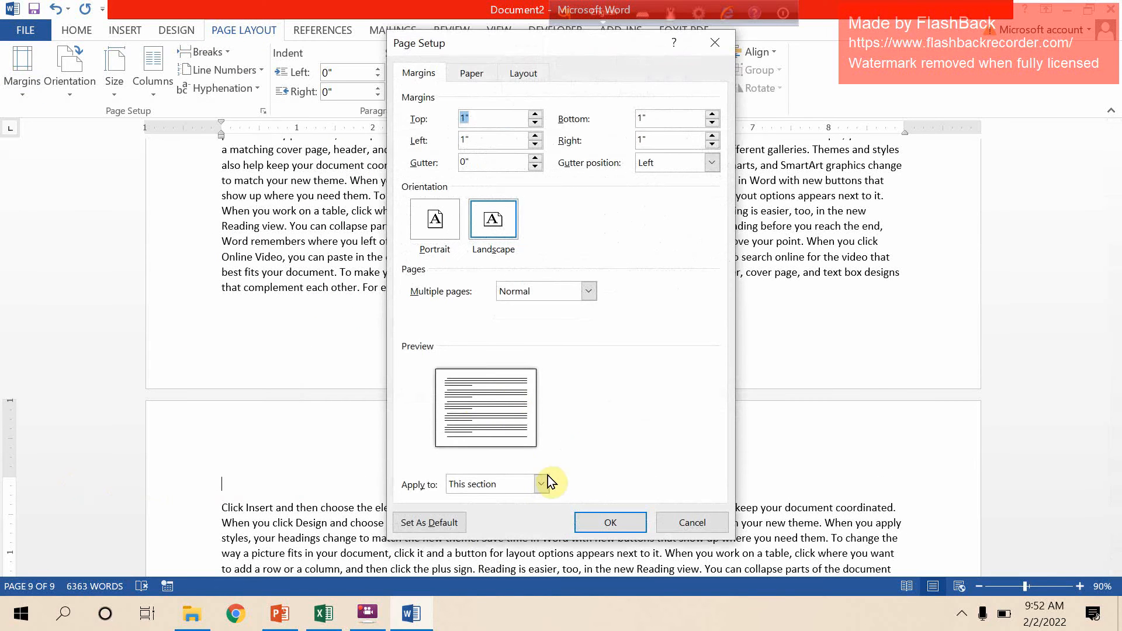
pyautogui.click(426, 217)
pyautogui.click(541, 484)
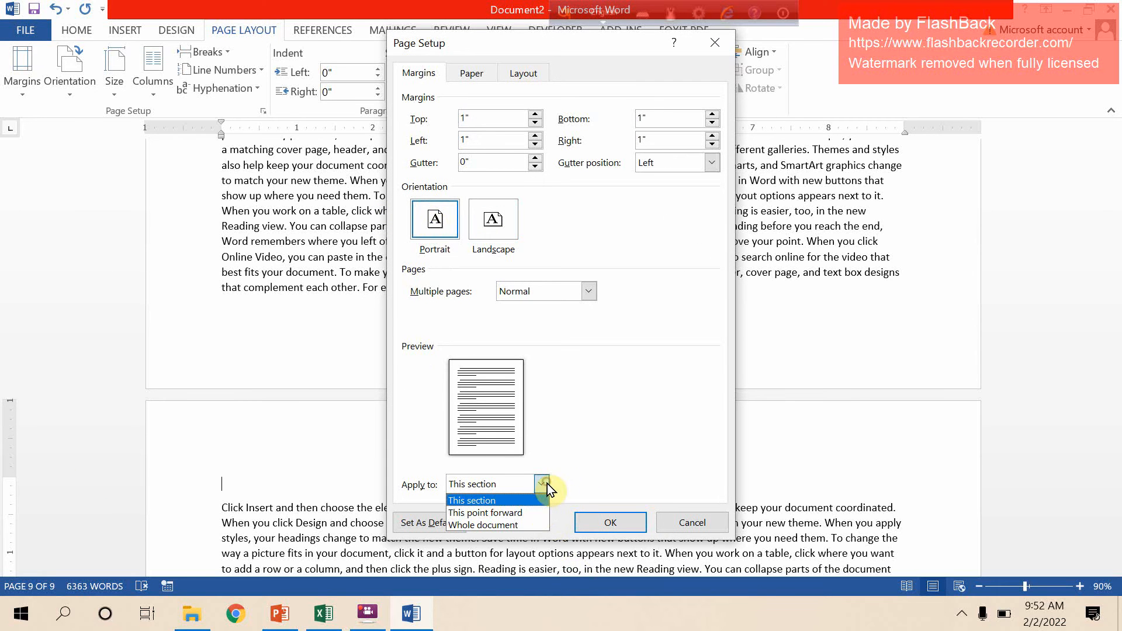
pyautogui.click(526, 507)
pyautogui.click(610, 522)
# Examine the page orientations and header page numbers from page 9 back to page 2
pyautogui.scroll(10, 638, 497)
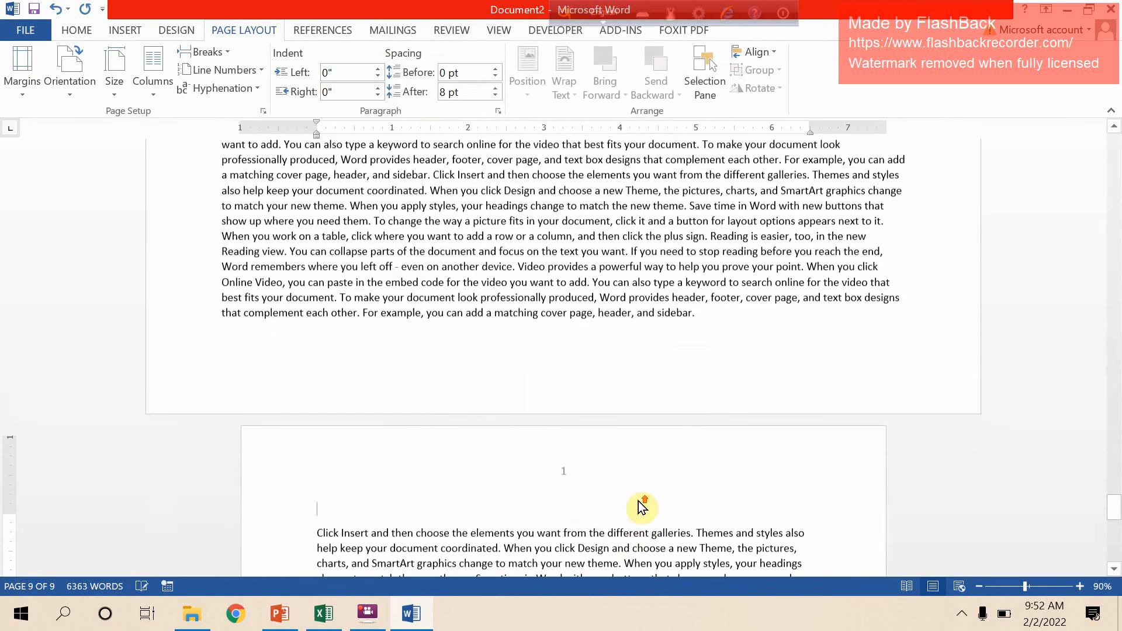
pyautogui.scroll(15, 639, 494)
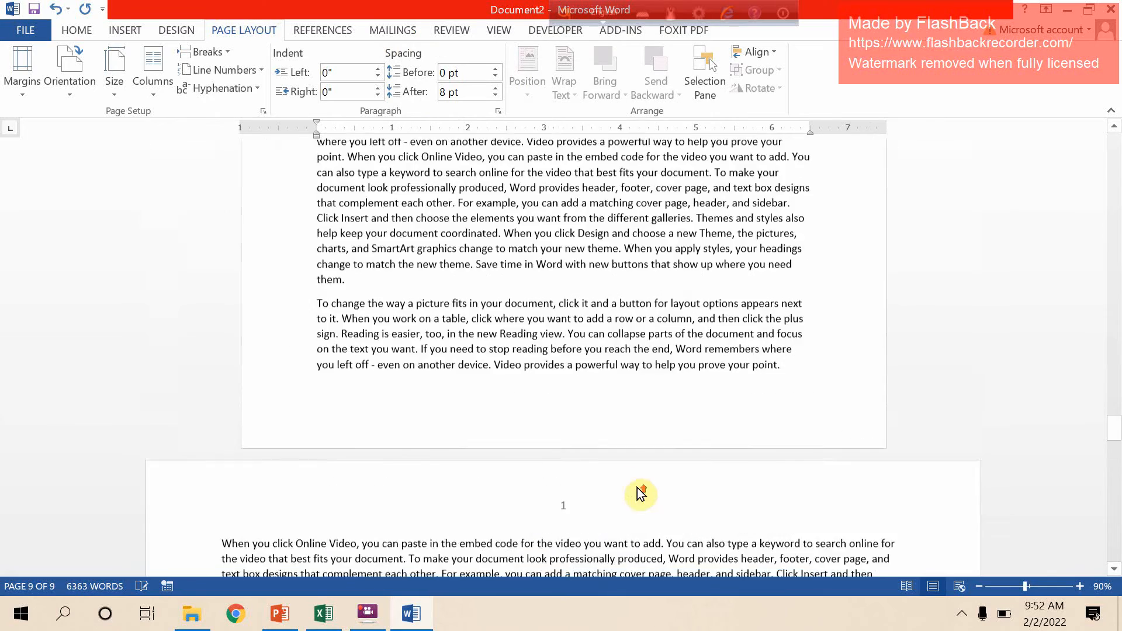
pyautogui.scroll(10, 639, 489)
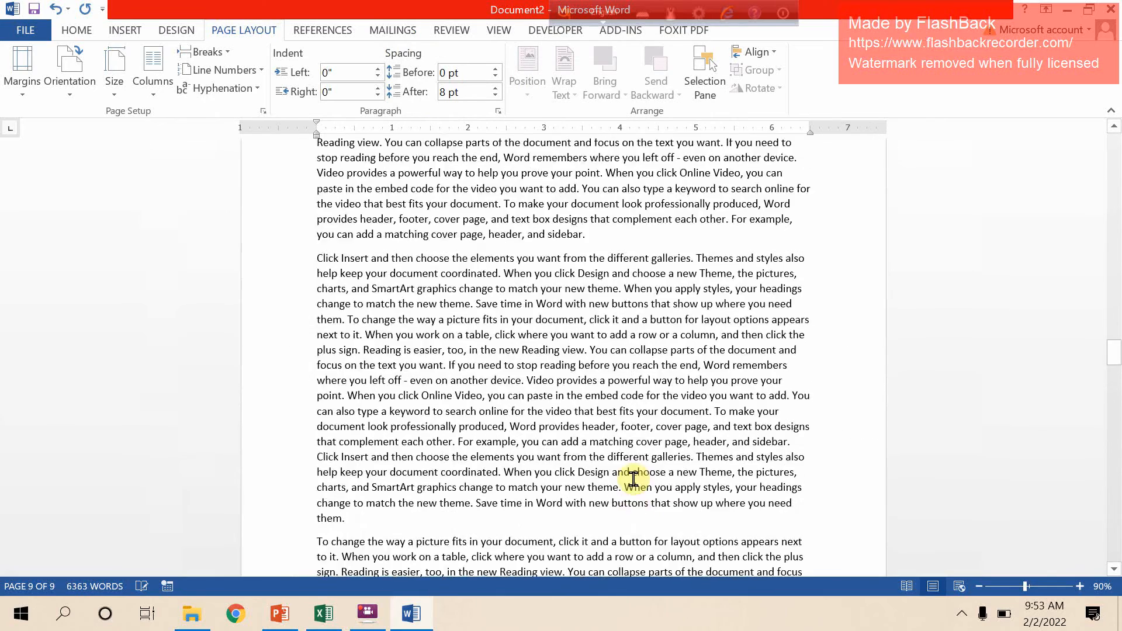
pyautogui.scroll(10, 633, 478)
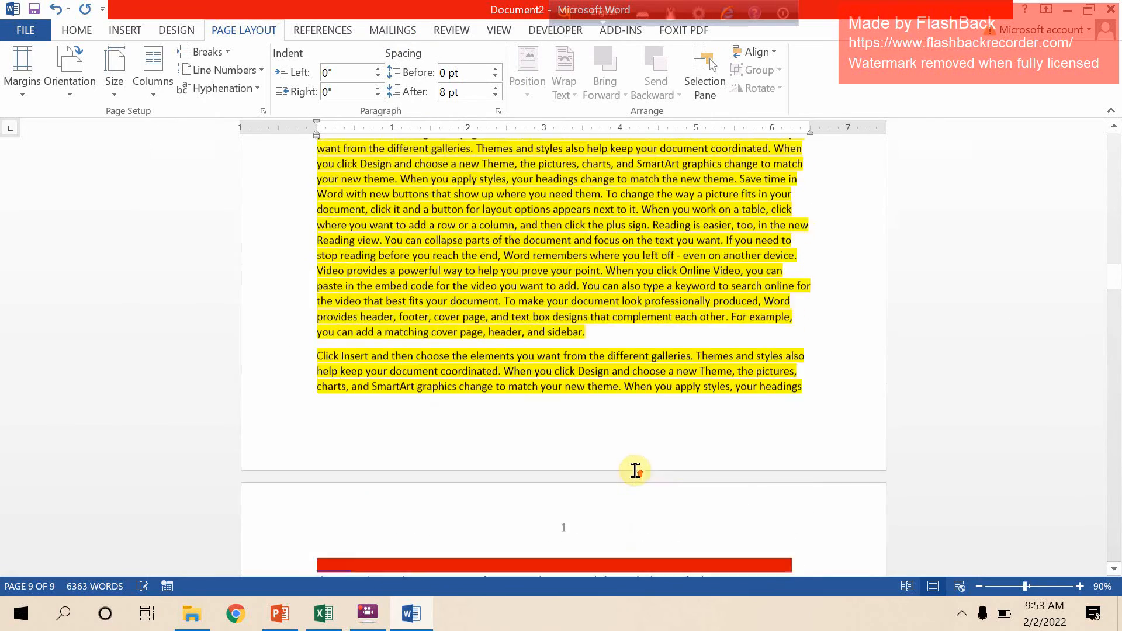
pyautogui.scroll(3, 638, 475)
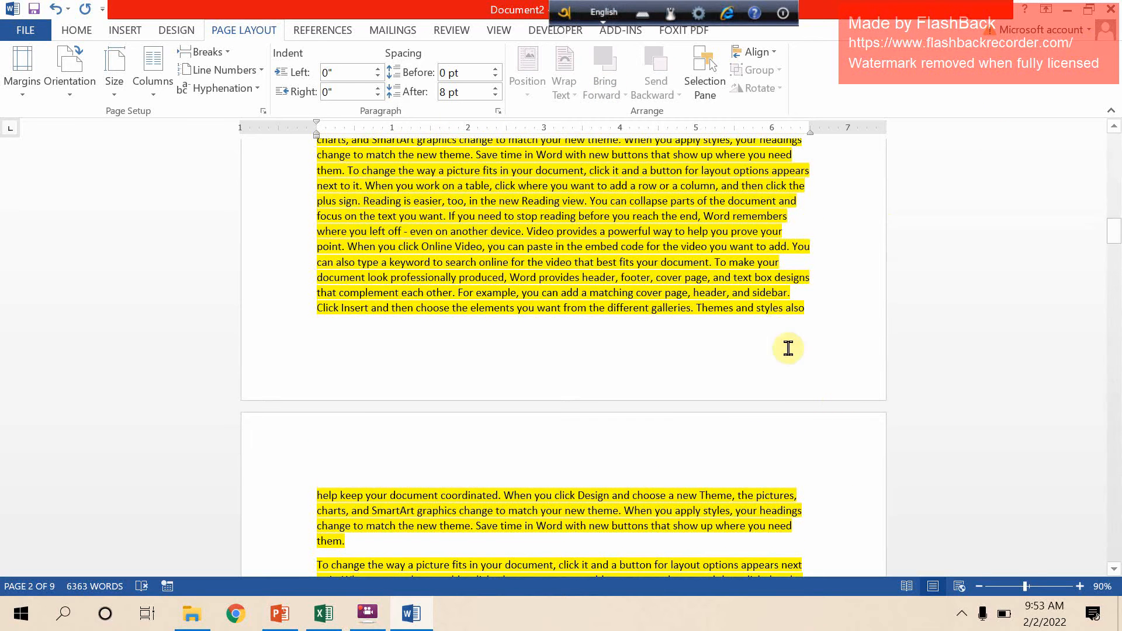
pyautogui.click(368, 618)
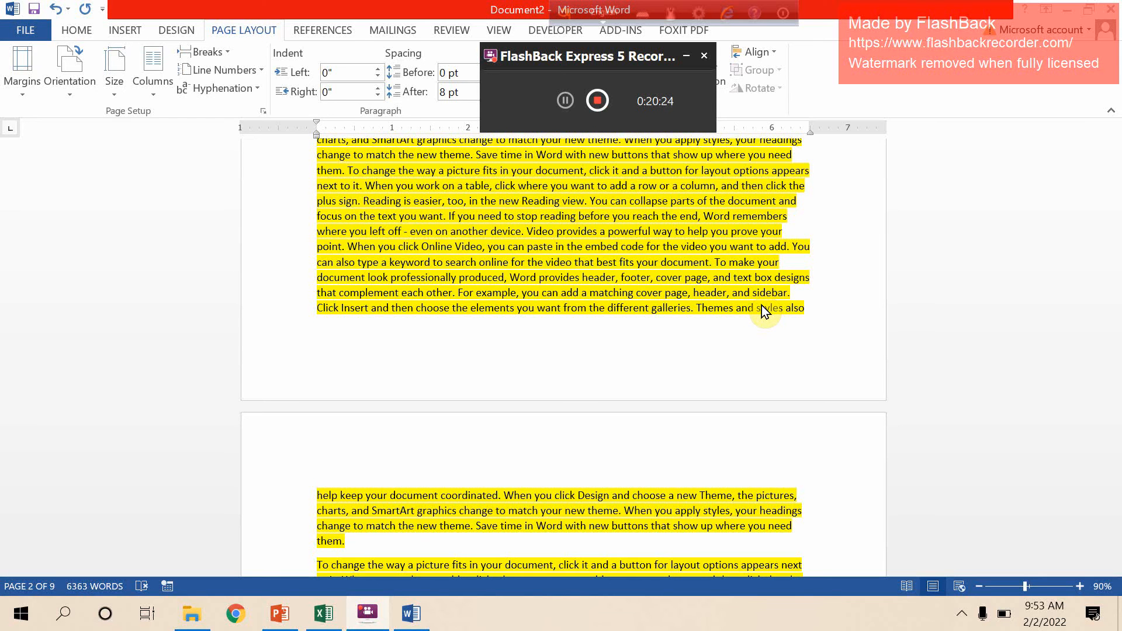
pyautogui.click(566, 101)
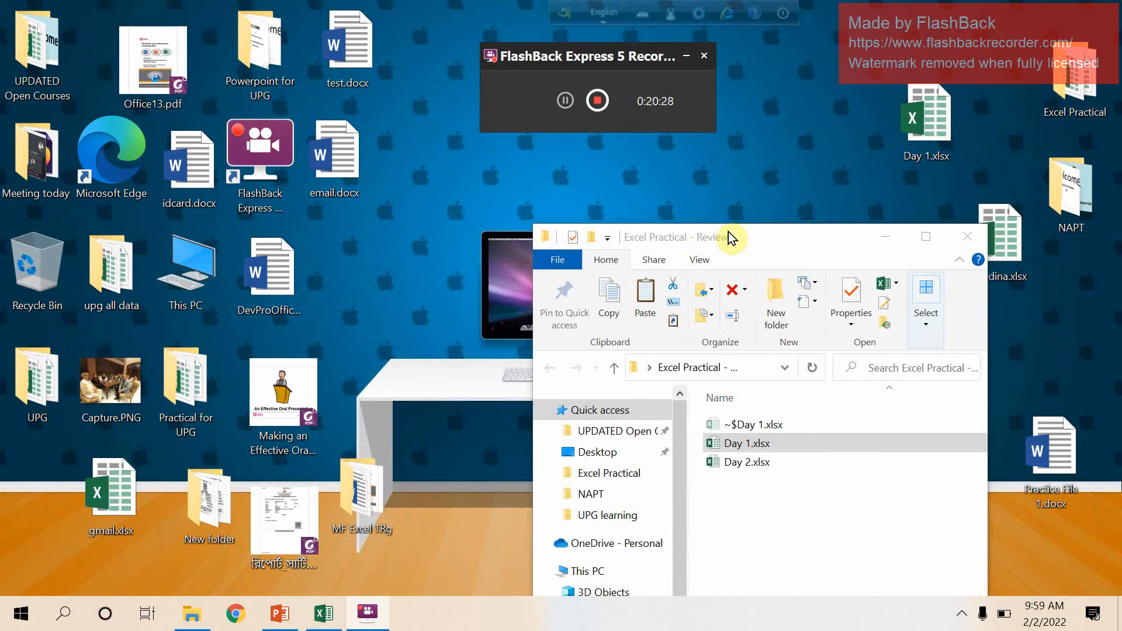
# Maximize the Excel Practical - Review folder window and open Day 1.xlsx in Excel
pyautogui.moveTo(728, 236); pyautogui.dragTo(318, 45)
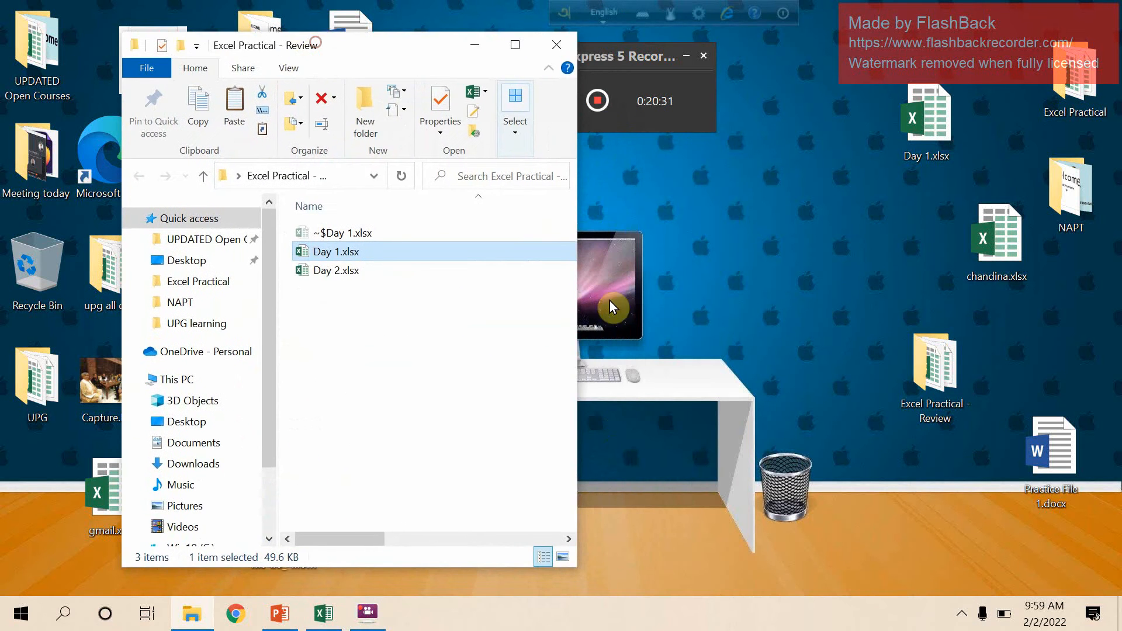
pyautogui.click(515, 45)
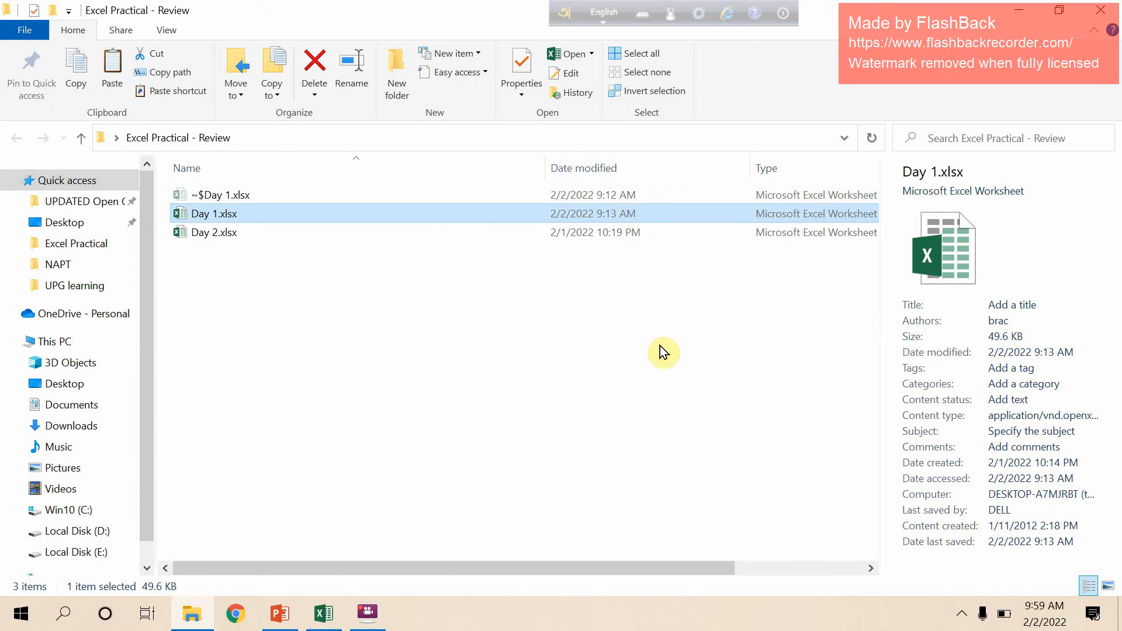
pyautogui.doubleClick(440, 219)
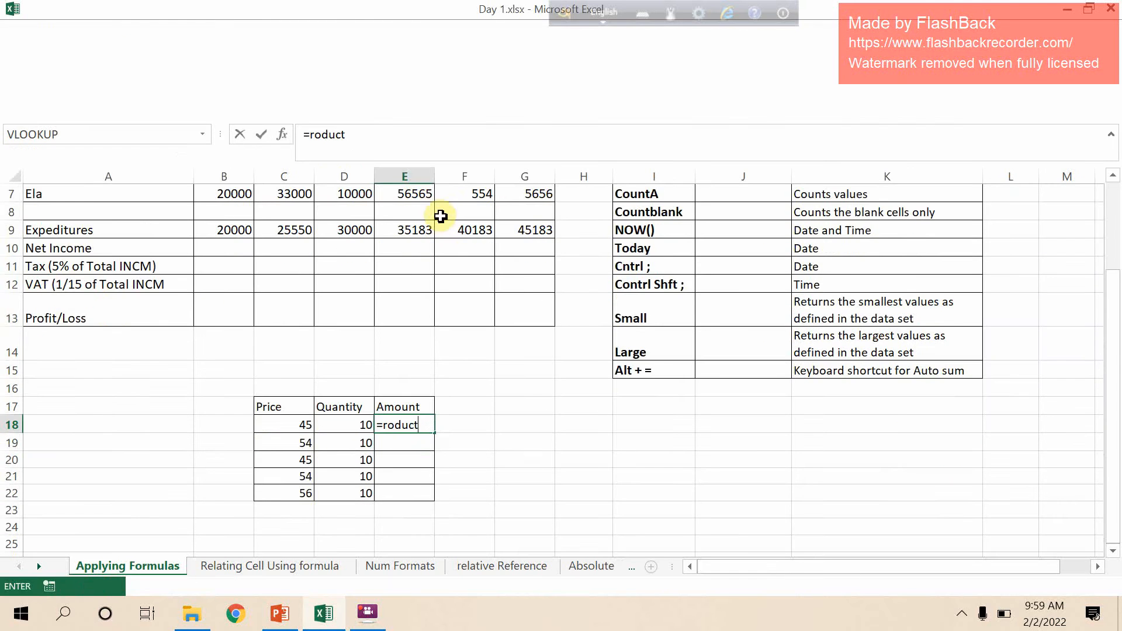
# Minimize the Excel Practical - Review folder window and return the Day 1.xlsx workbook to full screen
pyautogui.scroll(2, 672, 327)
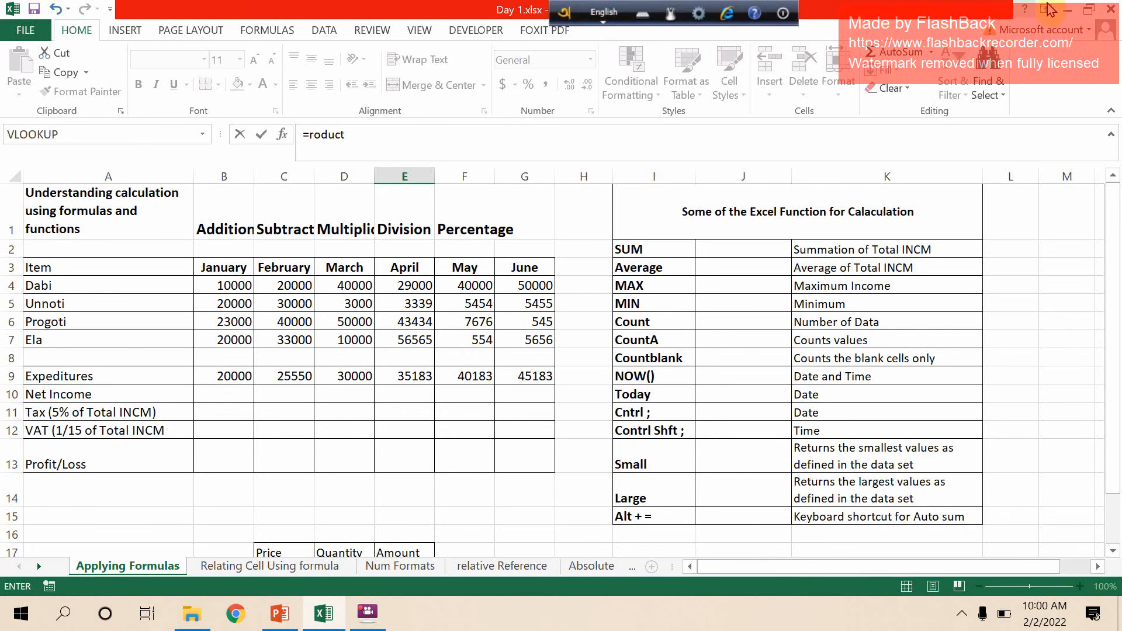
pyautogui.click(1089, 8)
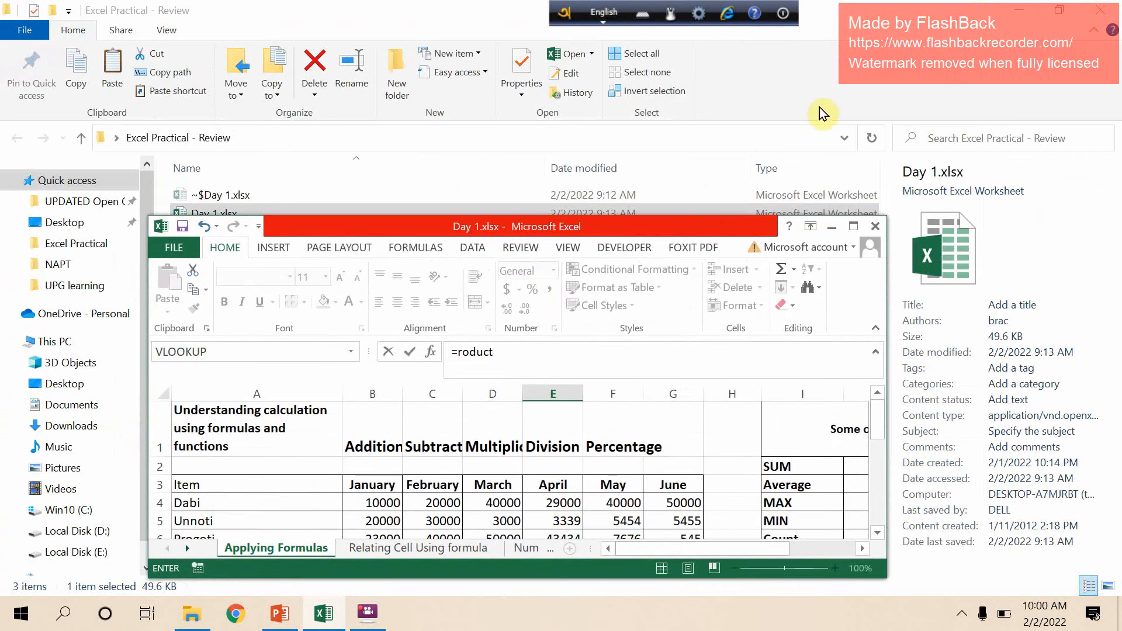
pyautogui.click(1017, 13)
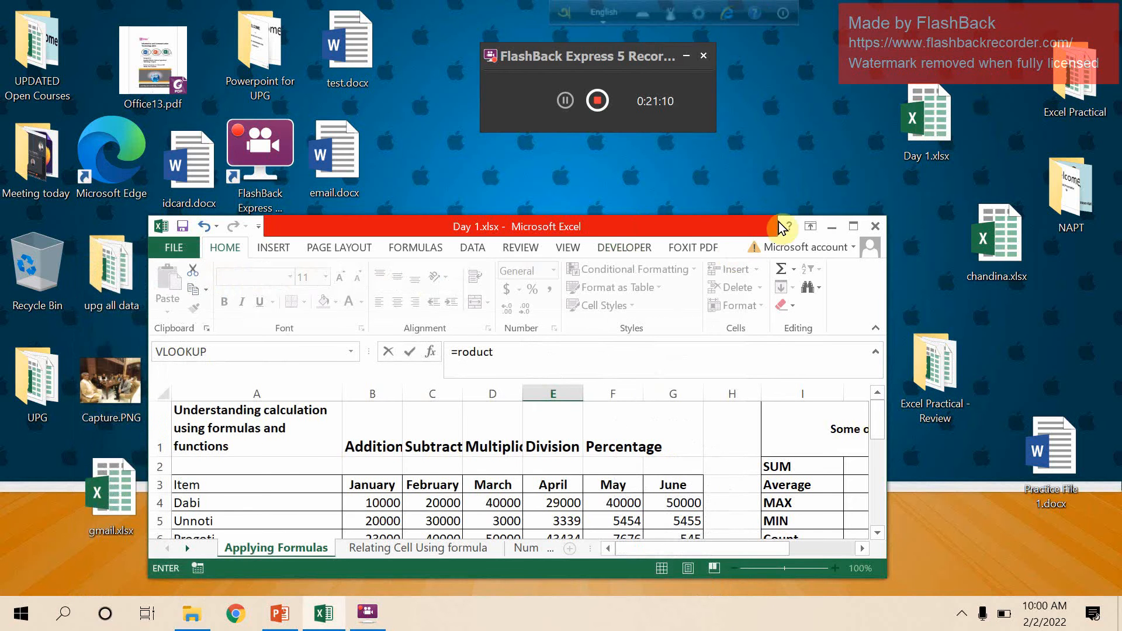
pyautogui.click(852, 227)
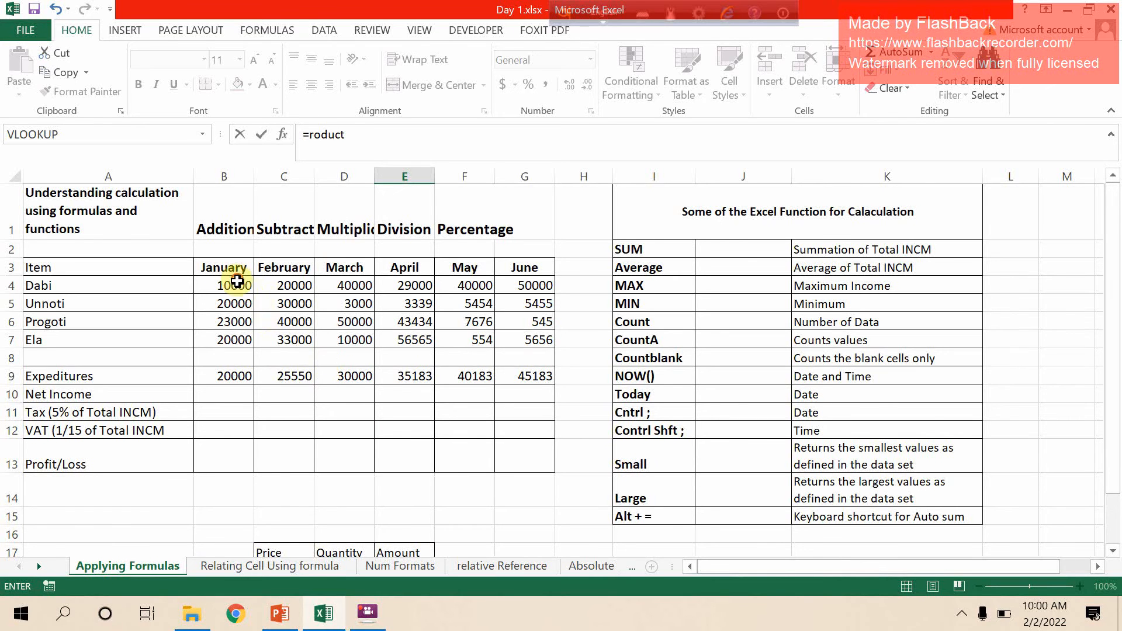
# Decline reopening Day 1.xlsx, and total the January to June columns with AutoSum over B4:G8
pyautogui.moveTo(236, 282); pyautogui.dragTo(528, 358)
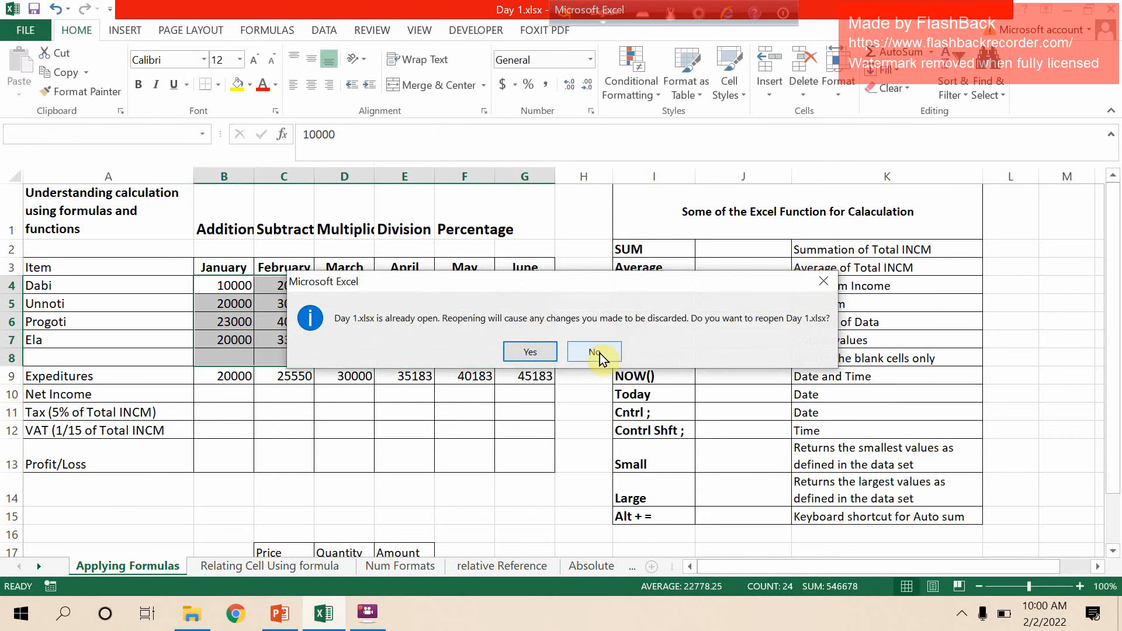
pyautogui.click(578, 349)
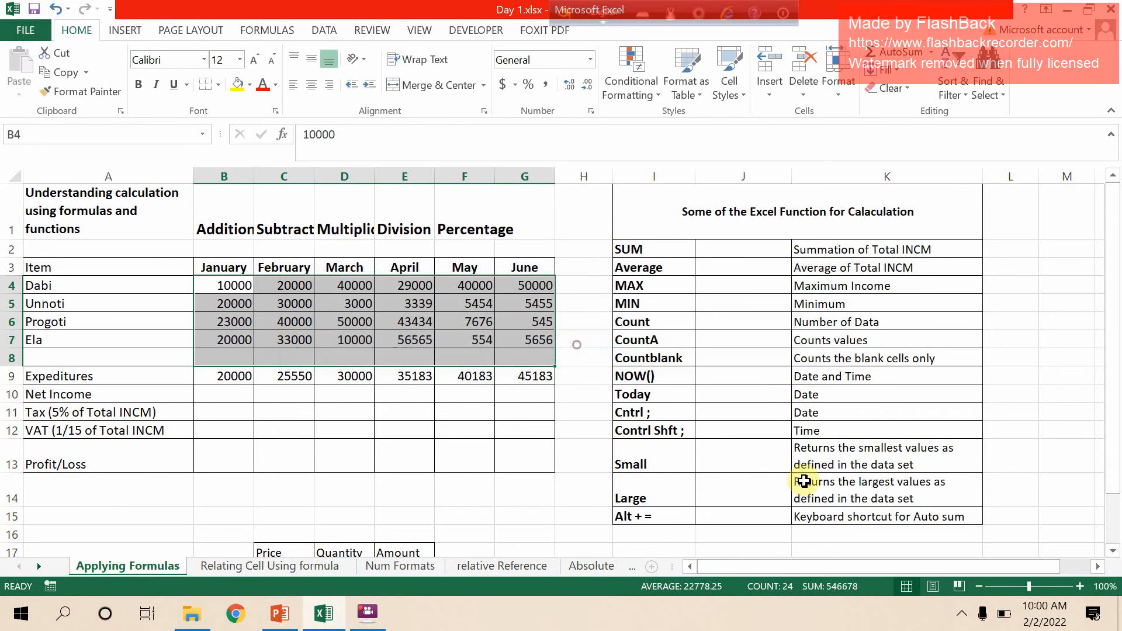
pyautogui.click(909, 55)
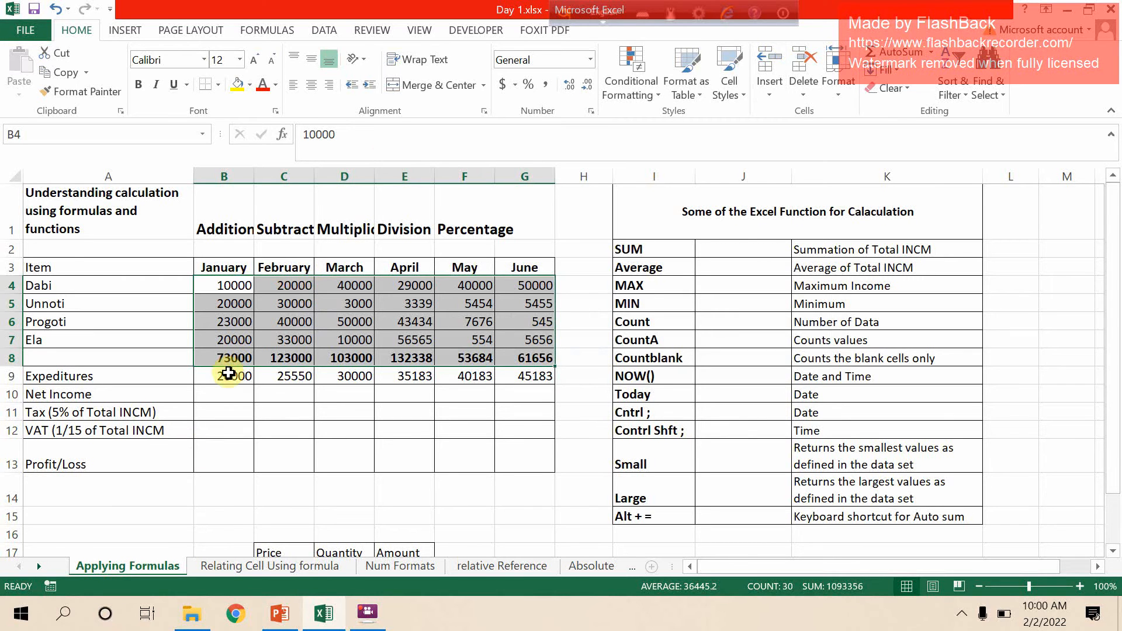
# Clear the monthly totals from B8:G8
pyautogui.moveTo(232, 356); pyautogui.dragTo(525, 351)
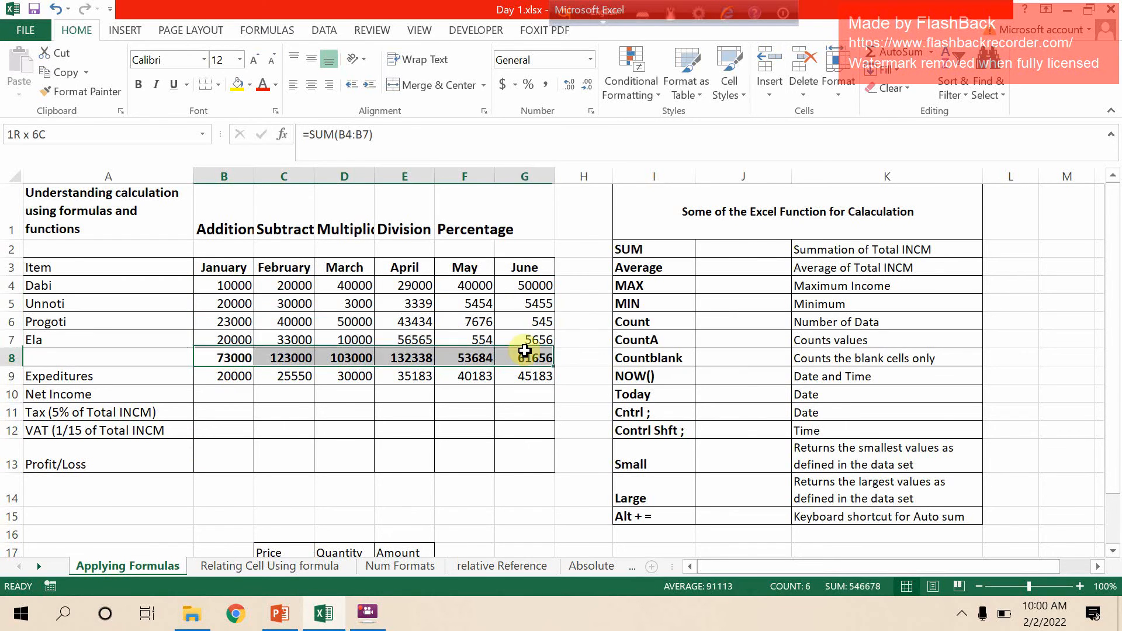
pyautogui.press('Delete')
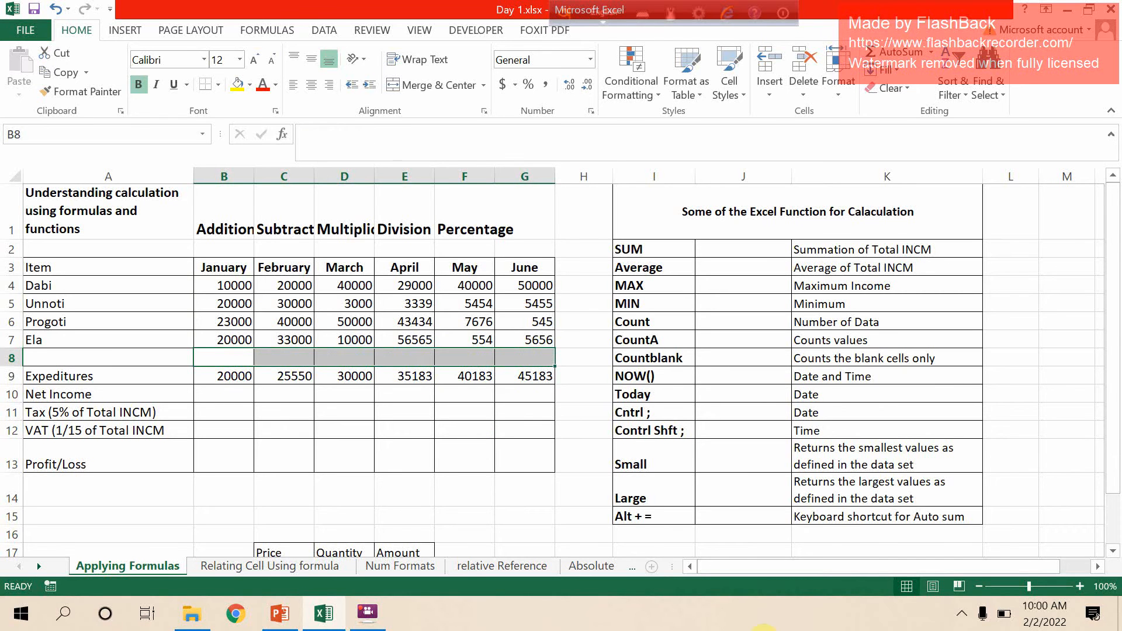
# Fill B8:G8 with AutoSum totals of the monthly values above, and clear them again
pyautogui.click(763, 628)
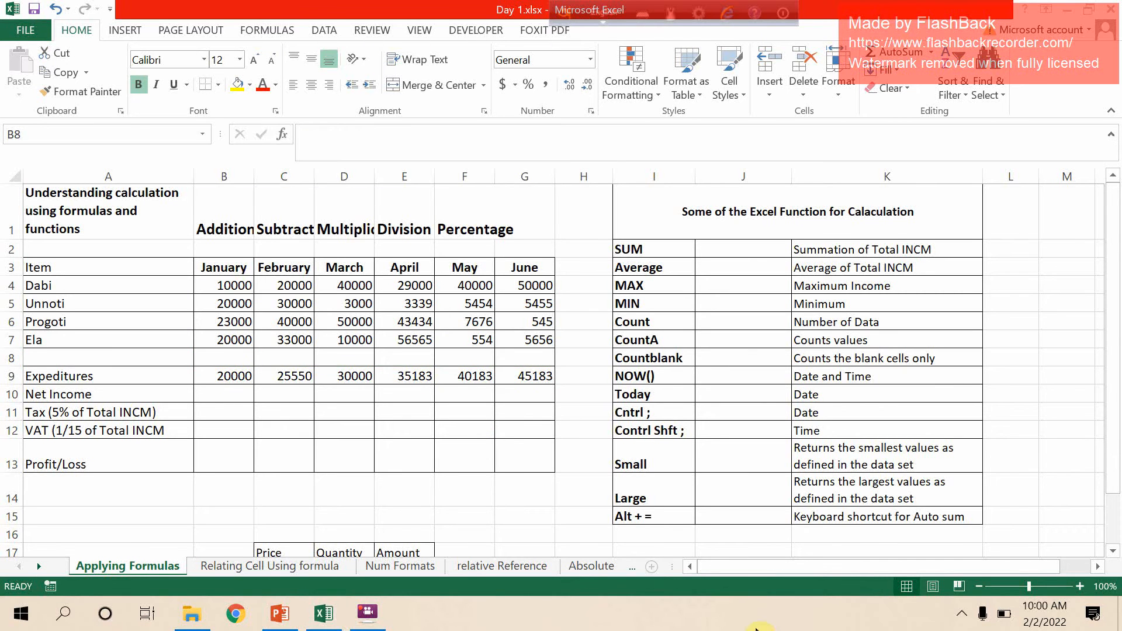
pyautogui.click(302, 455)
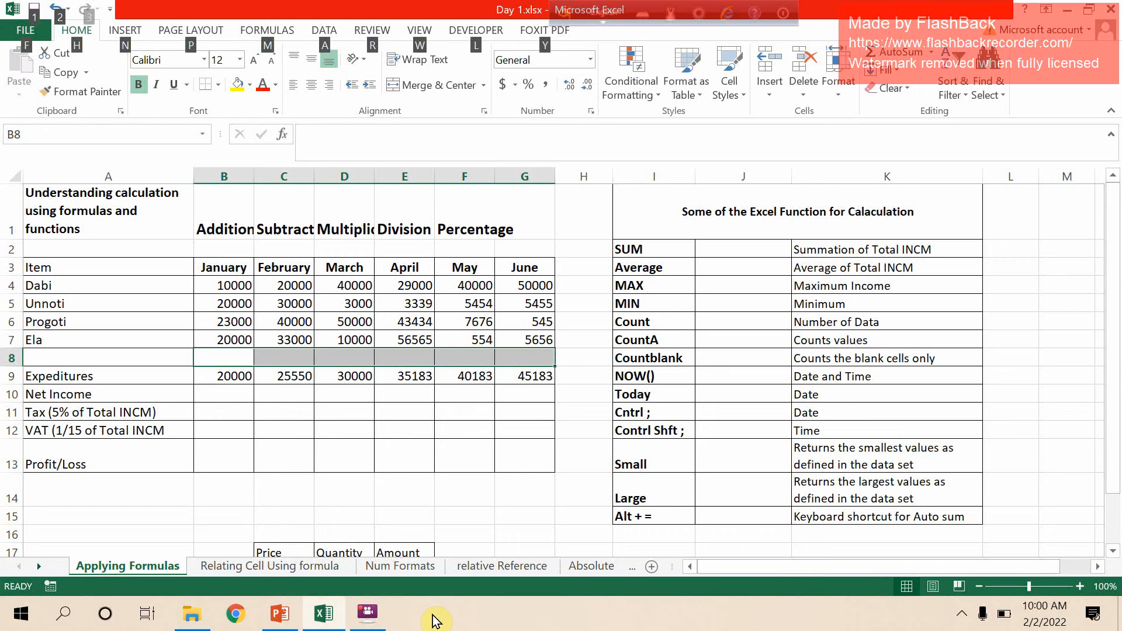
pyautogui.hotkey('alt', '=')
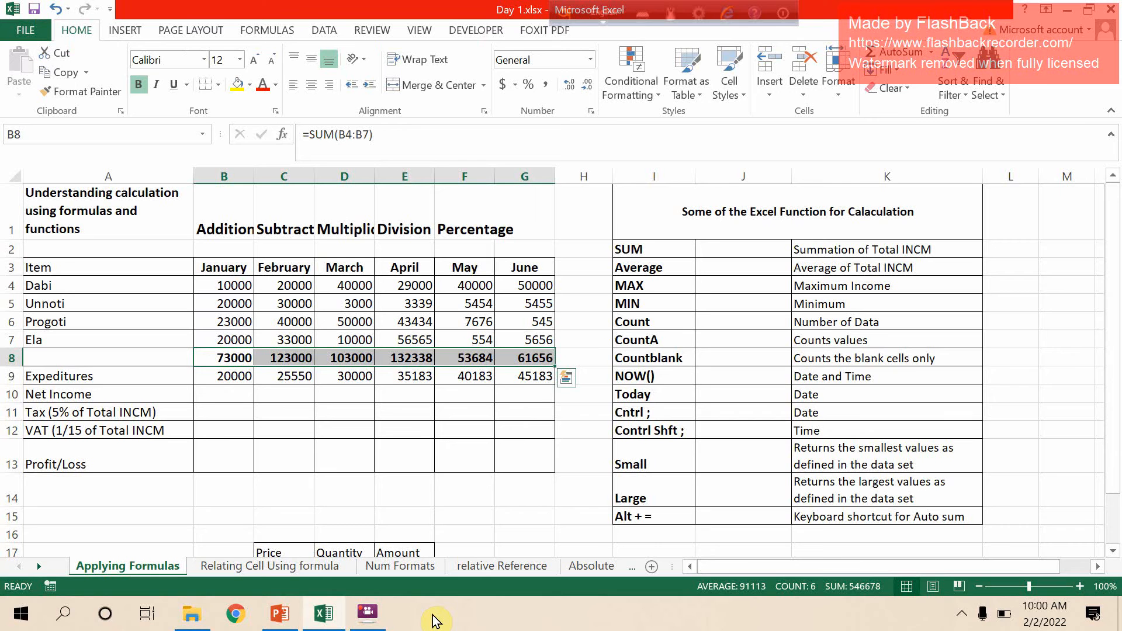
pyautogui.press('Delete')
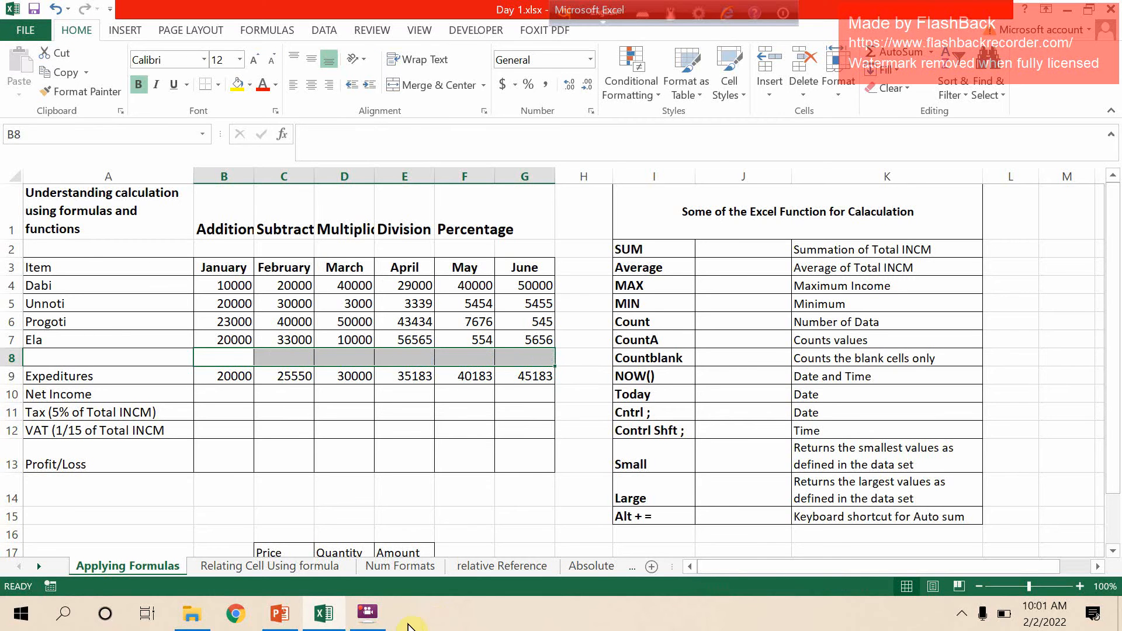
# Fill B8:G8 with AutoSum totals of rows 4 to 7 for January to June, and open the formula in C8
pyautogui.moveTo(258, 287); pyautogui.dragTo(319, 301)
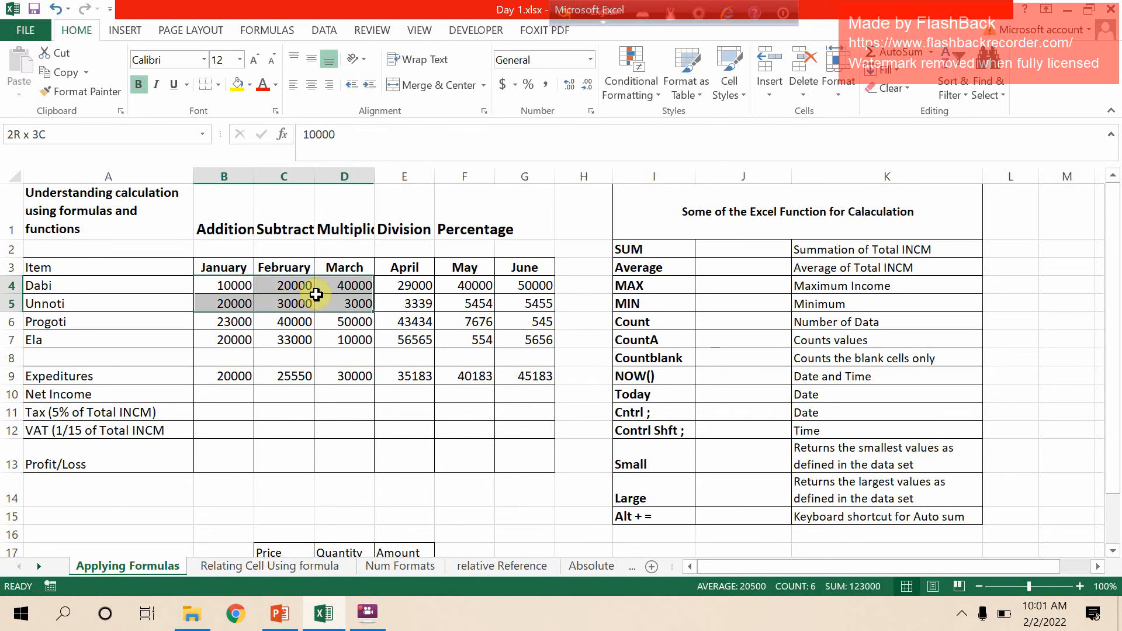
pyautogui.moveTo(243, 286); pyautogui.dragTo(587, 343)
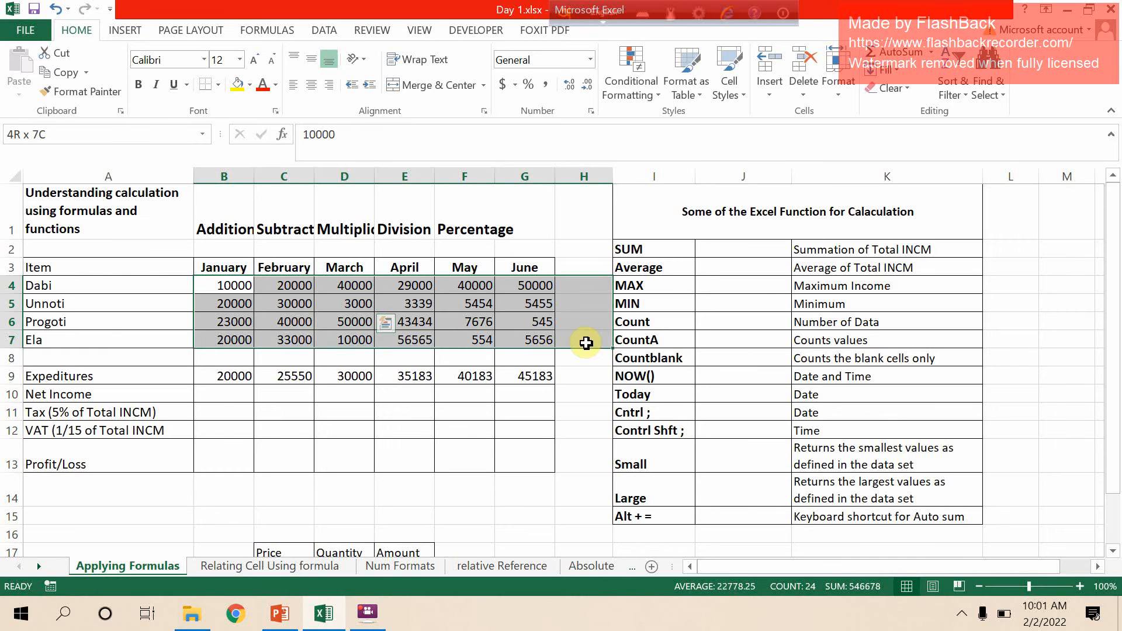
pyautogui.moveTo(586, 343); pyautogui.dragTo(586, 343)
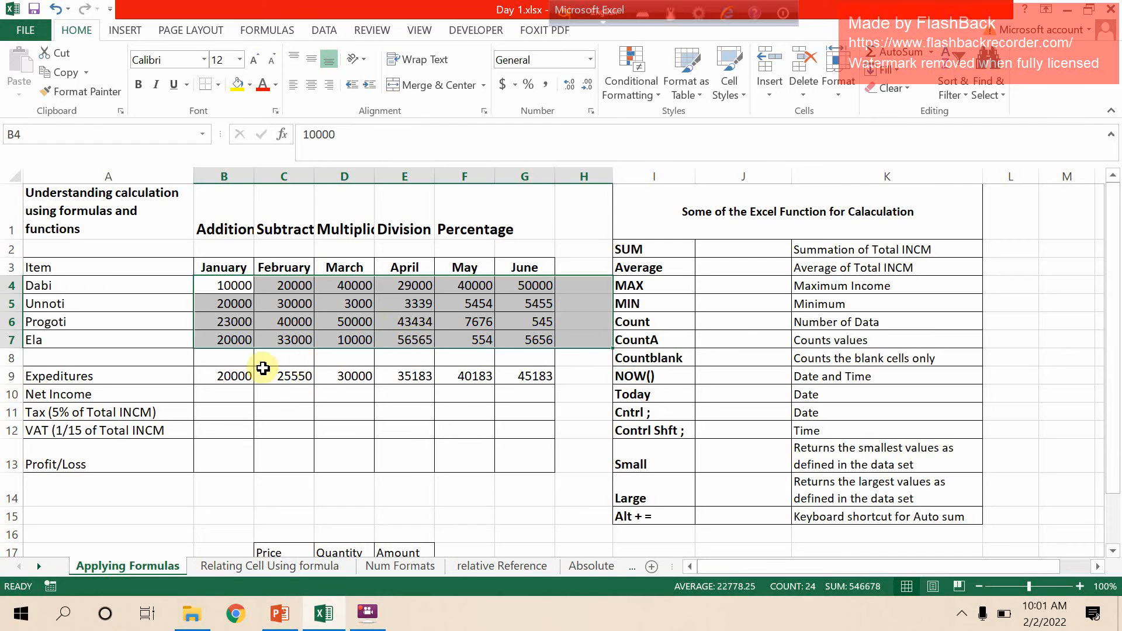
pyautogui.moveTo(234, 356); pyautogui.dragTo(545, 366)
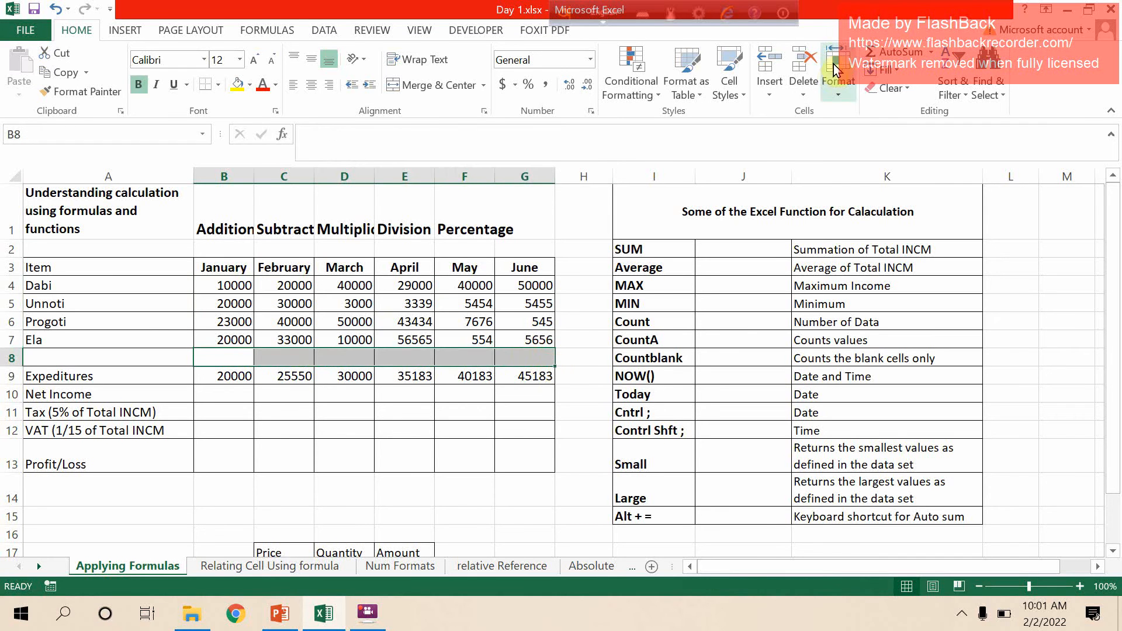
pyautogui.click(891, 51)
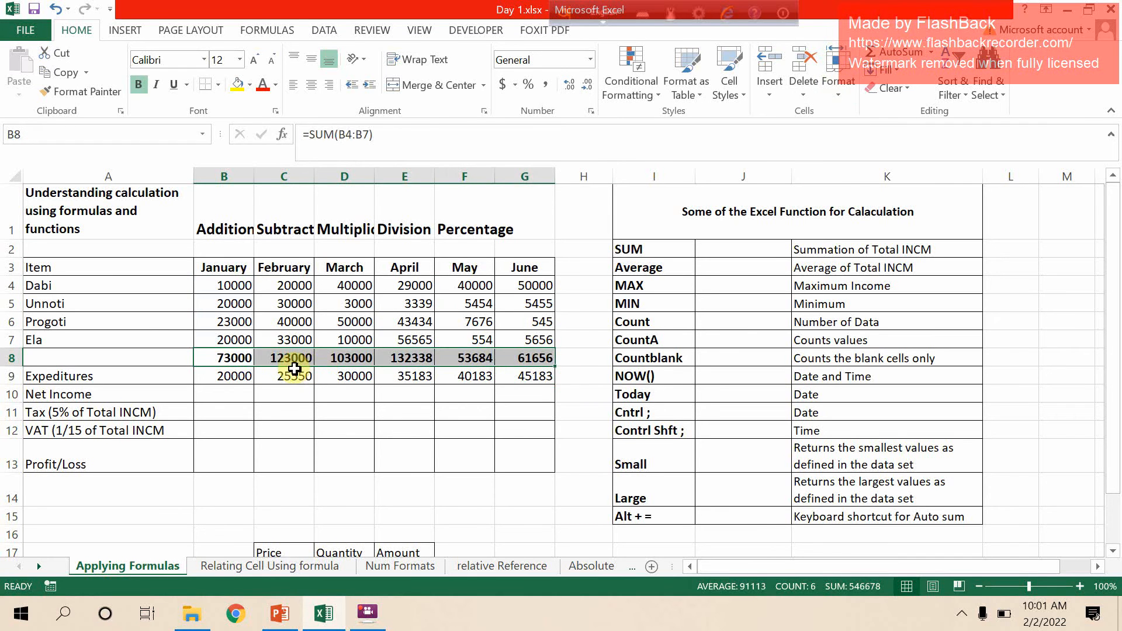
pyautogui.doubleClick(295, 359)
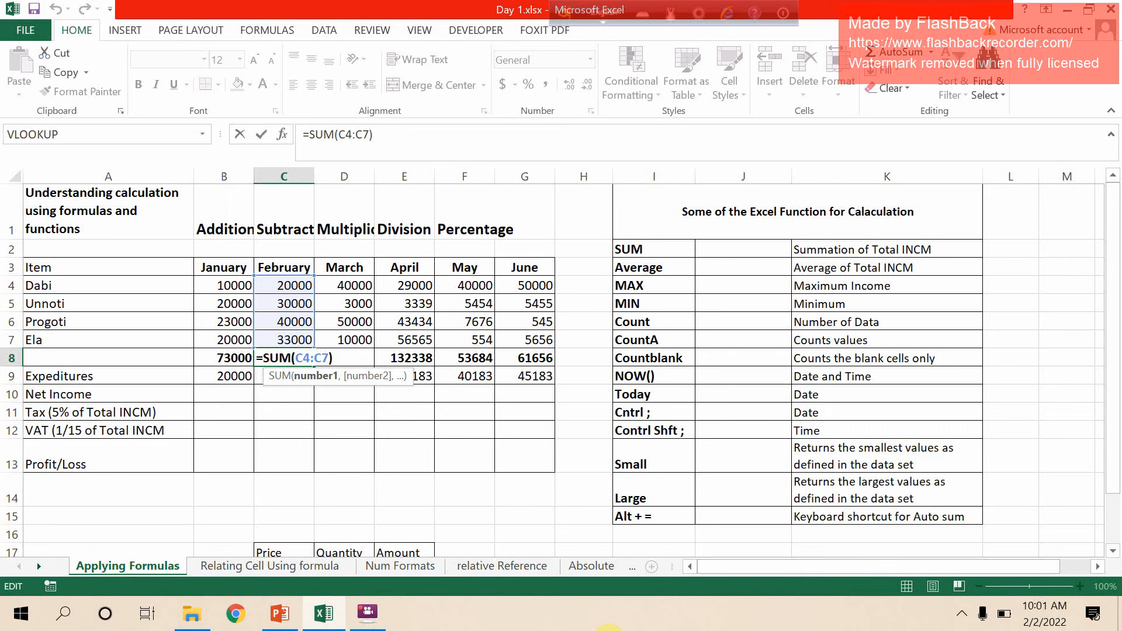
# Bold the January to June Net Income cells B10:G10 and start a formula in them
pyautogui.press('Return')
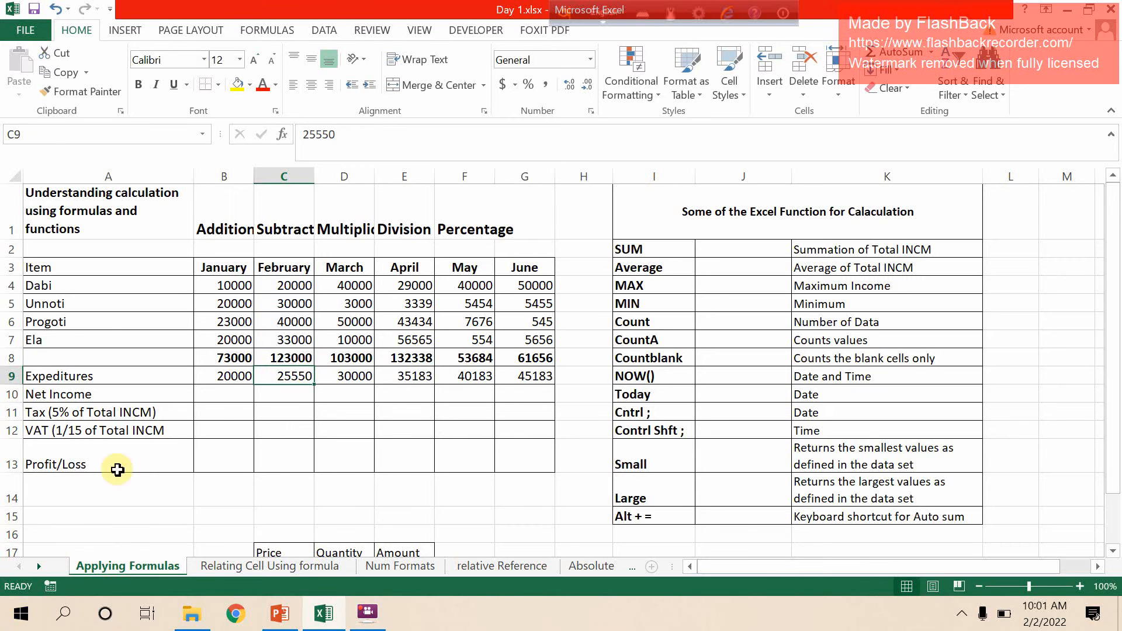
pyautogui.moveTo(221, 395); pyautogui.dragTo(518, 407)
pyautogui.hotkey('ctrl', 'b')
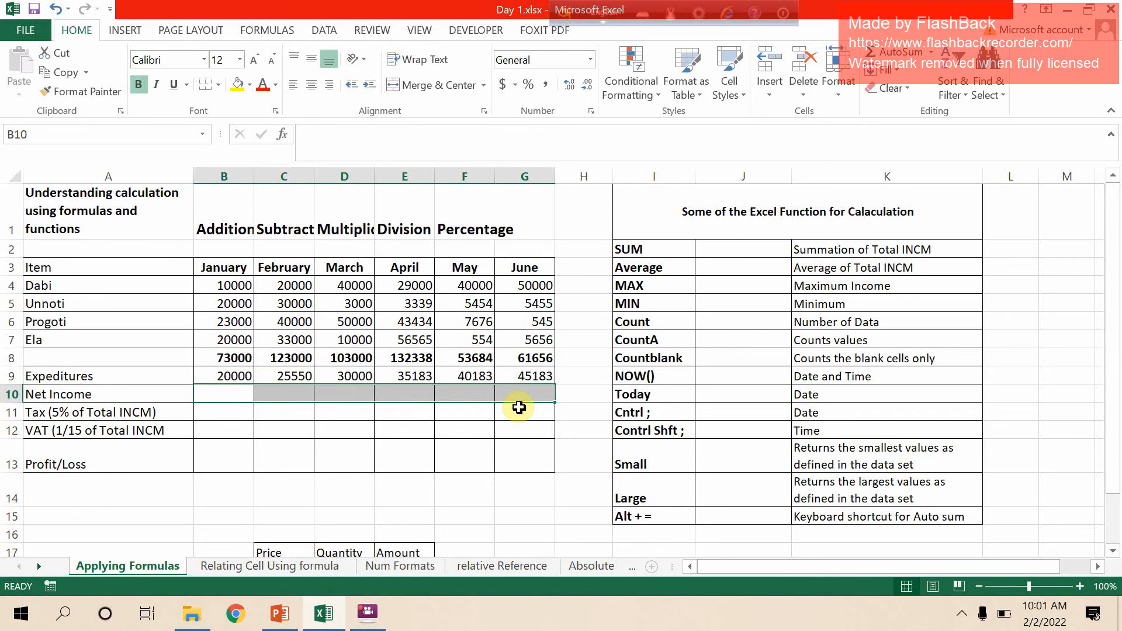
pyautogui.write('=')
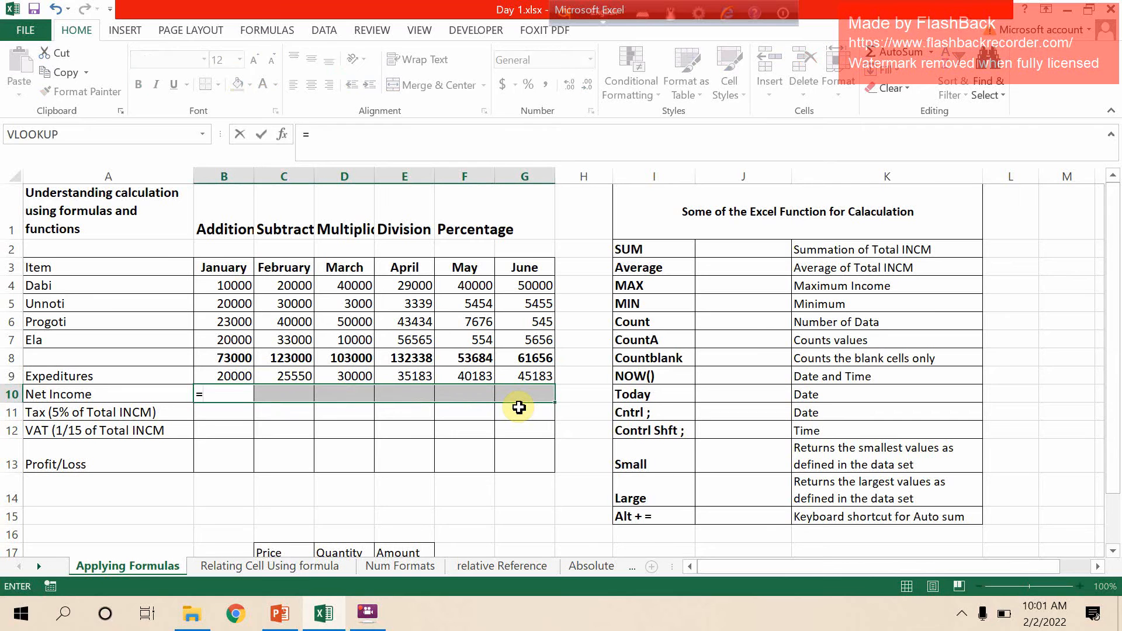
pyautogui.write('sum')
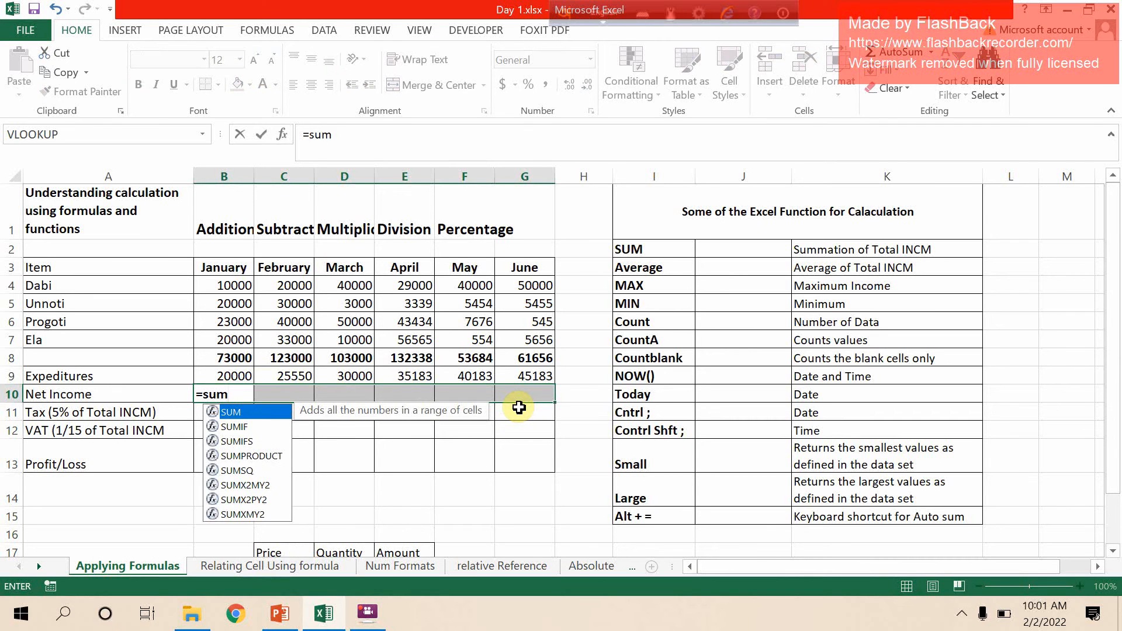
pyautogui.write('(')
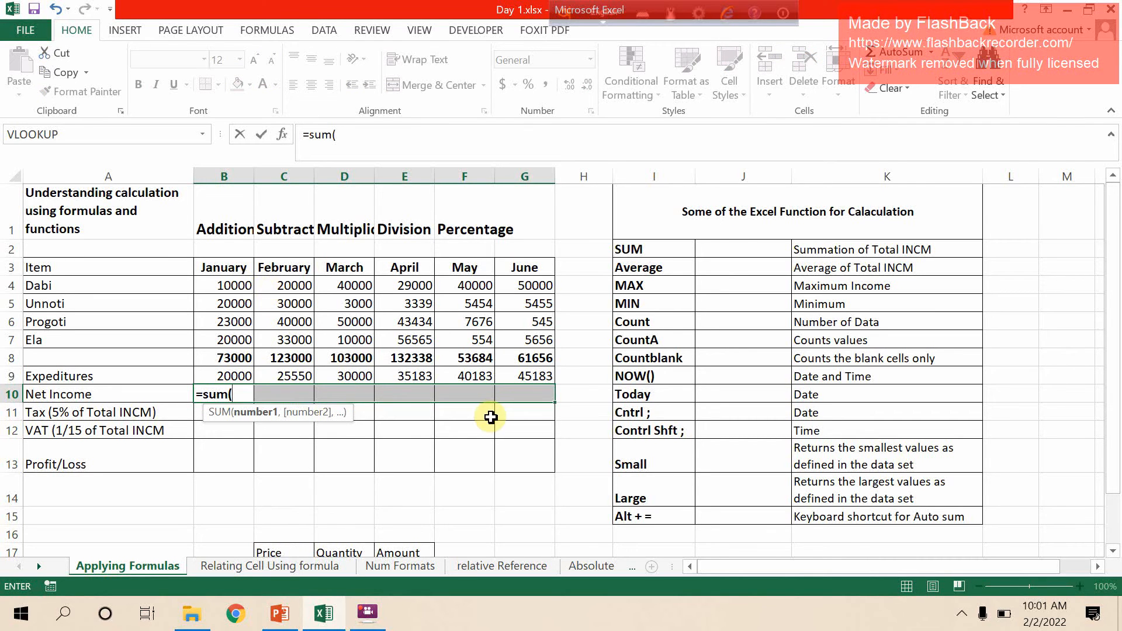
pyautogui.press('BackSpace')
pyautogui.press('BackSpace')
pyautogui.press('BackSpace')
pyautogui.press('BackSpace')
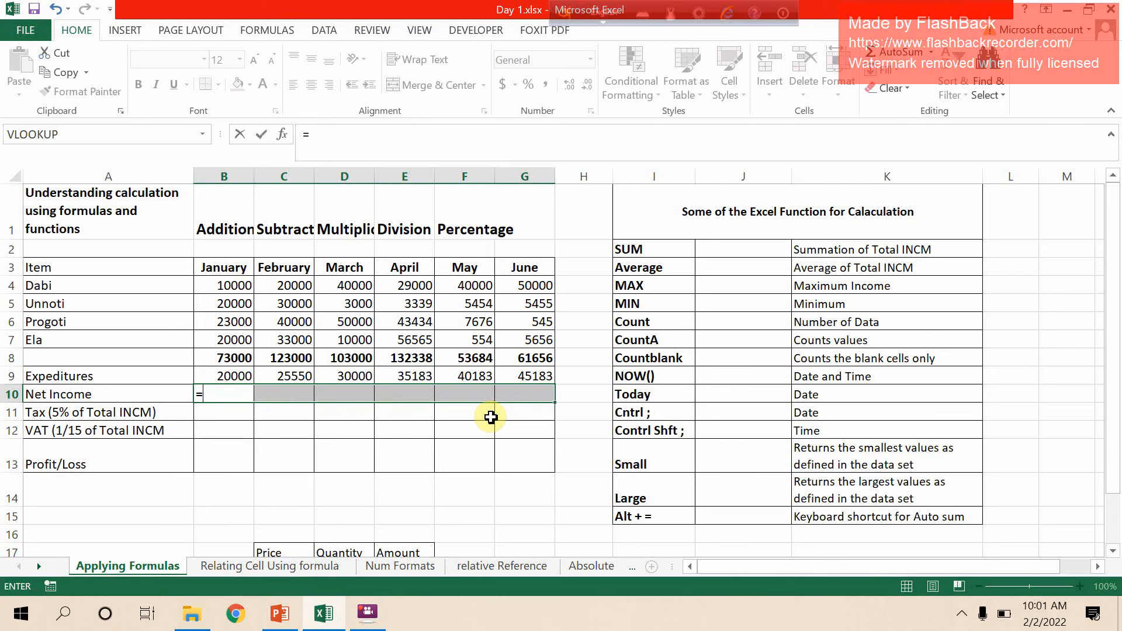
# Fill the Net Income cells B10:G10 with the total minus the expenditures, using =B8-B9
pyautogui.click(241, 356)
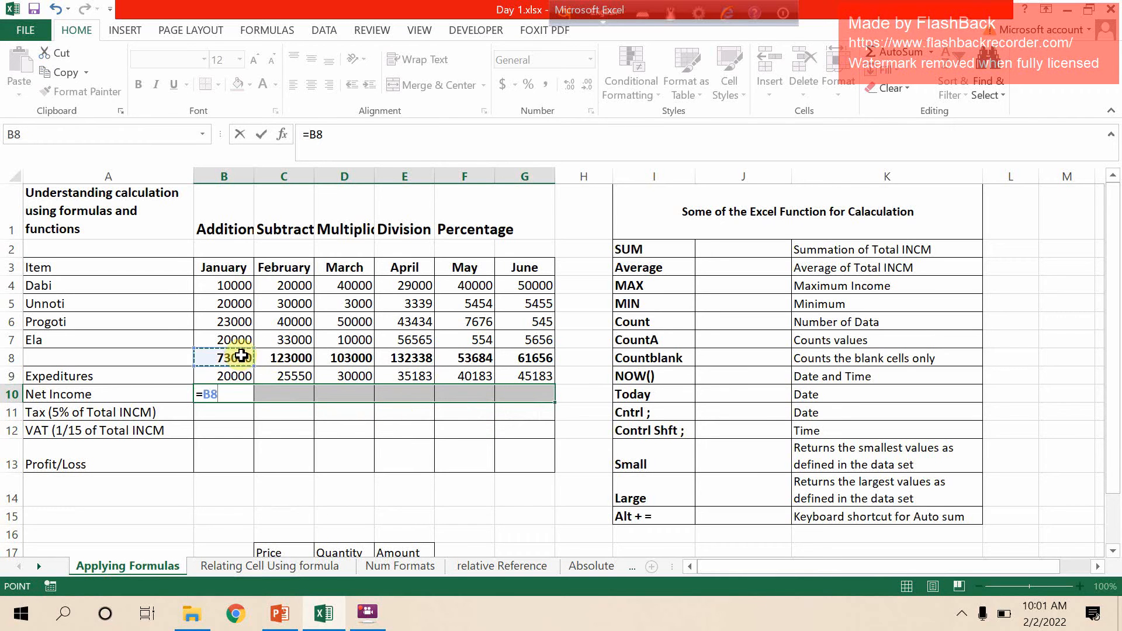
pyautogui.write('-')
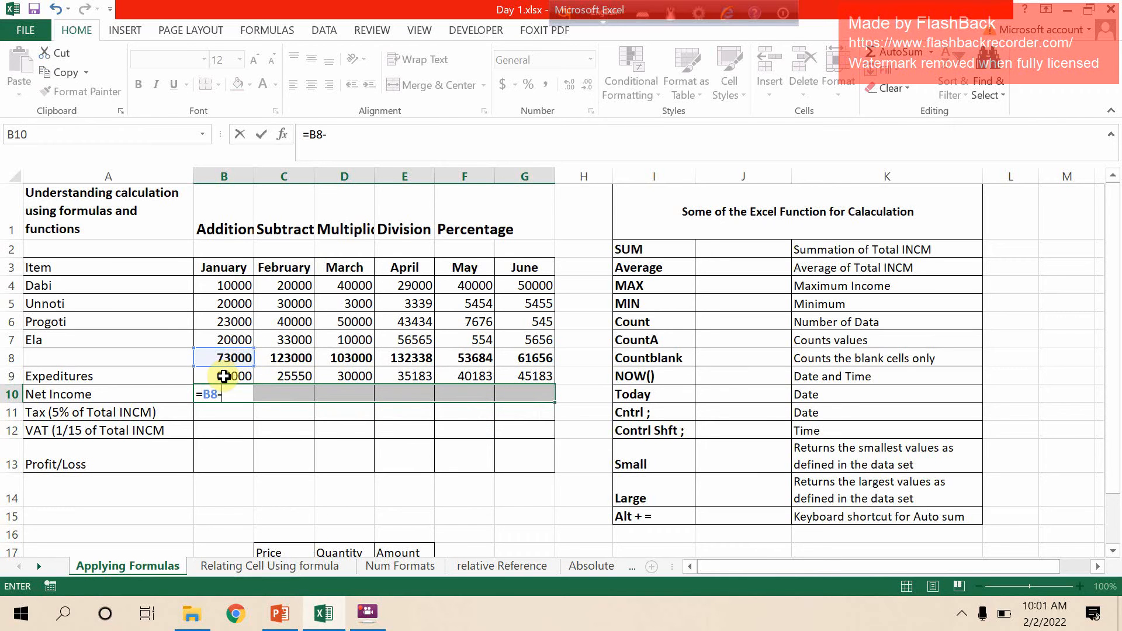
pyautogui.click(228, 377)
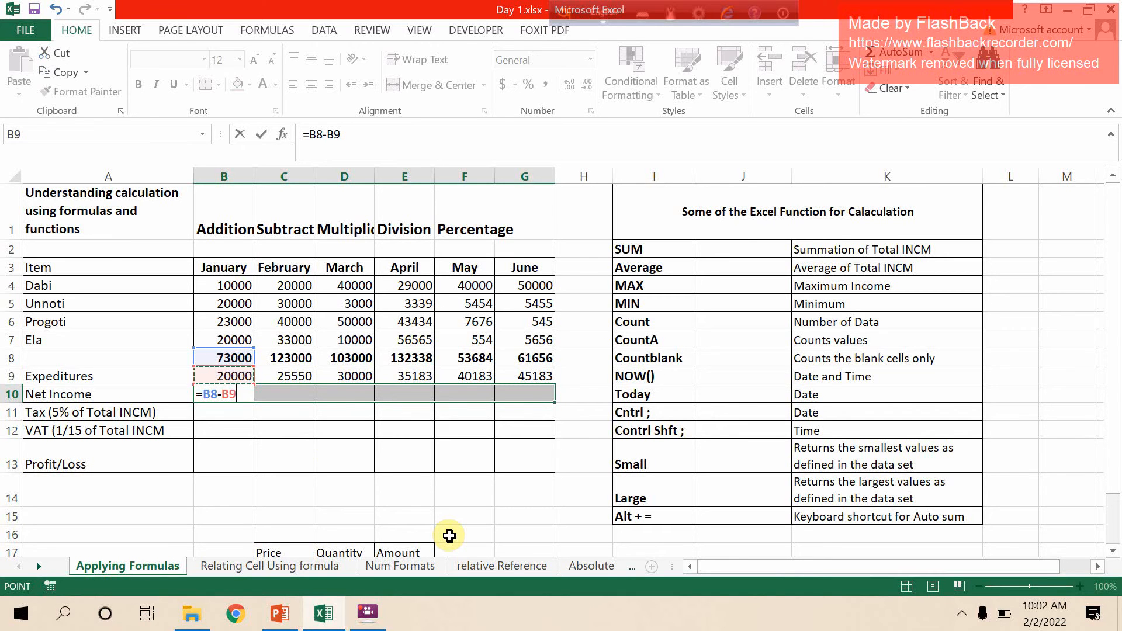
pyautogui.hotkey('ctrl', 'Return')
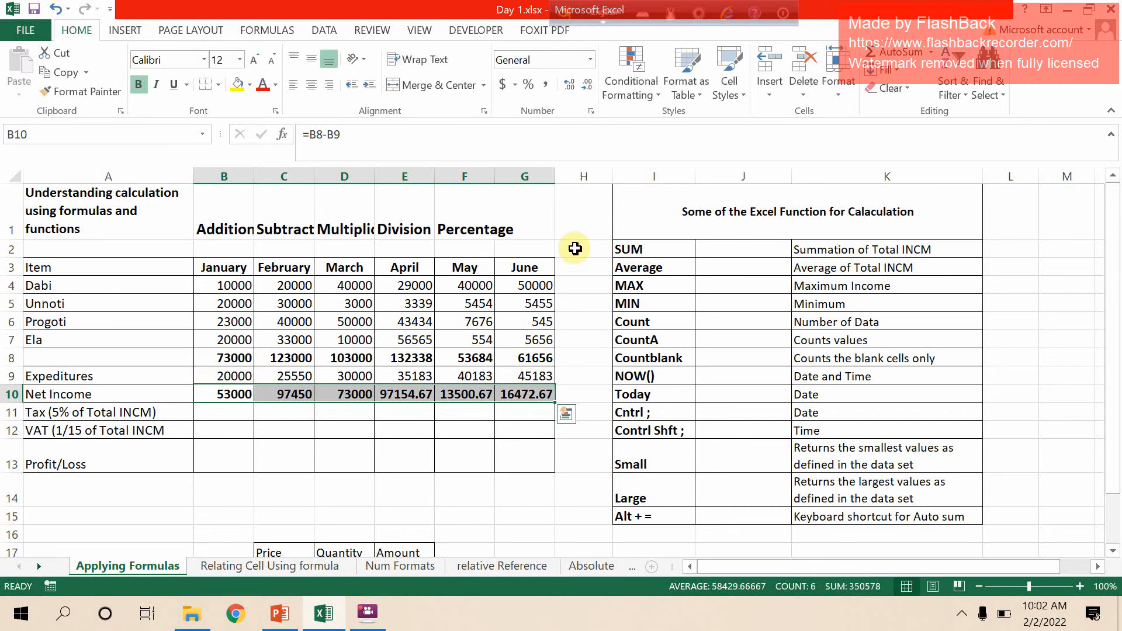
# Try whole numbers and two decimals on the Net Income values in B10:G10, and settle on one decimal place
pyautogui.click(584, 86)
pyautogui.click(584, 85)
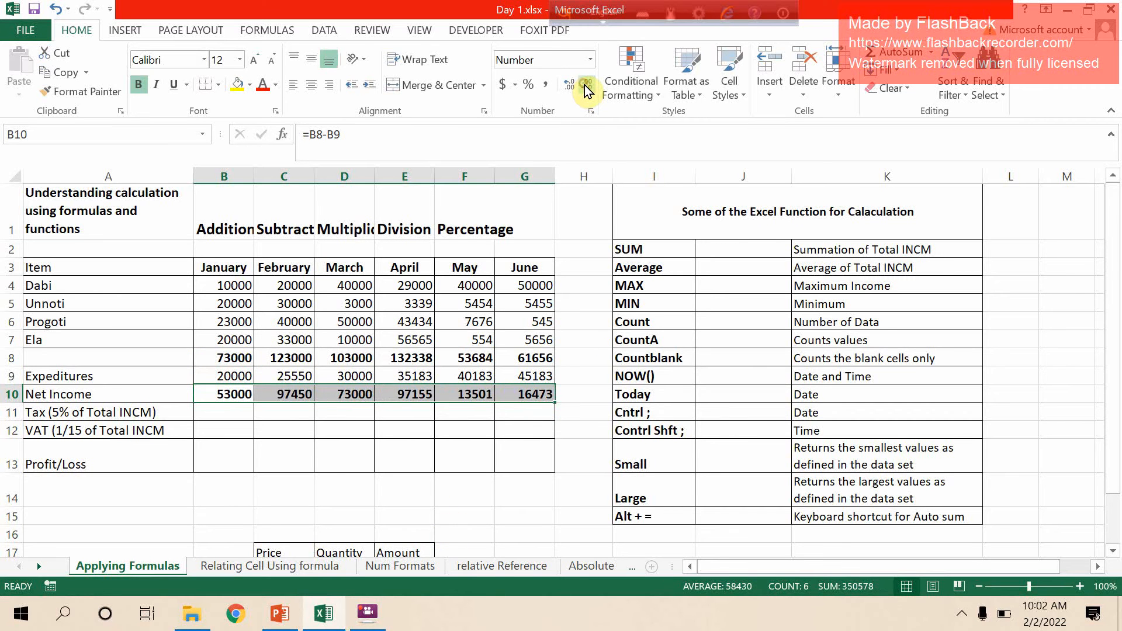
pyautogui.click(573, 89)
pyautogui.click(573, 89)
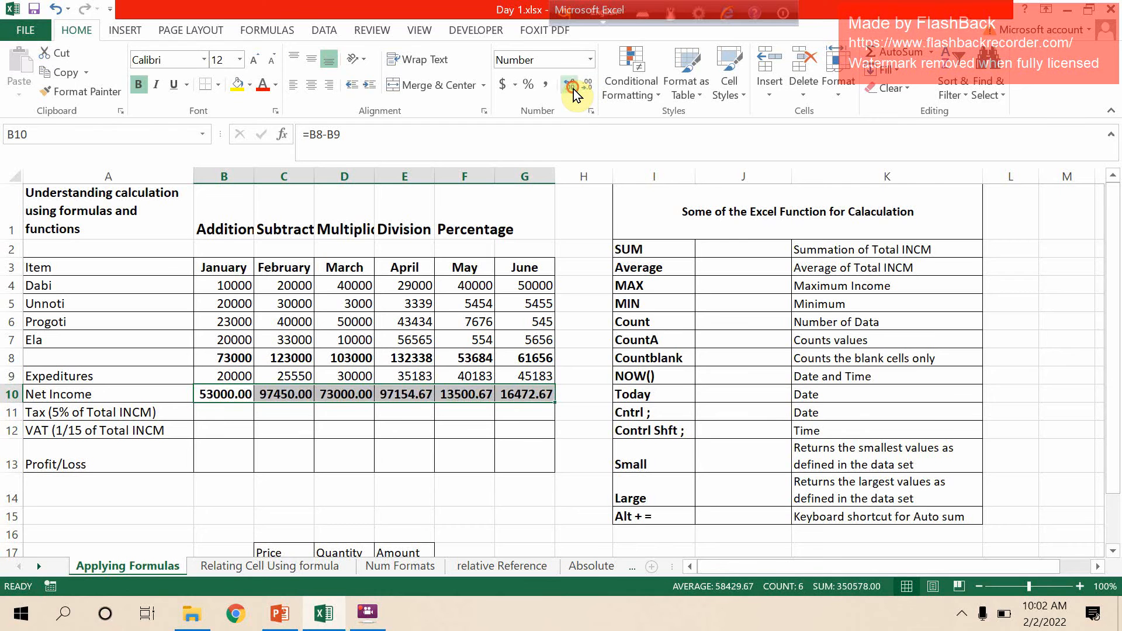
pyautogui.click(577, 83)
pyautogui.click(579, 83)
pyautogui.click(581, 83)
pyautogui.click(581, 83)
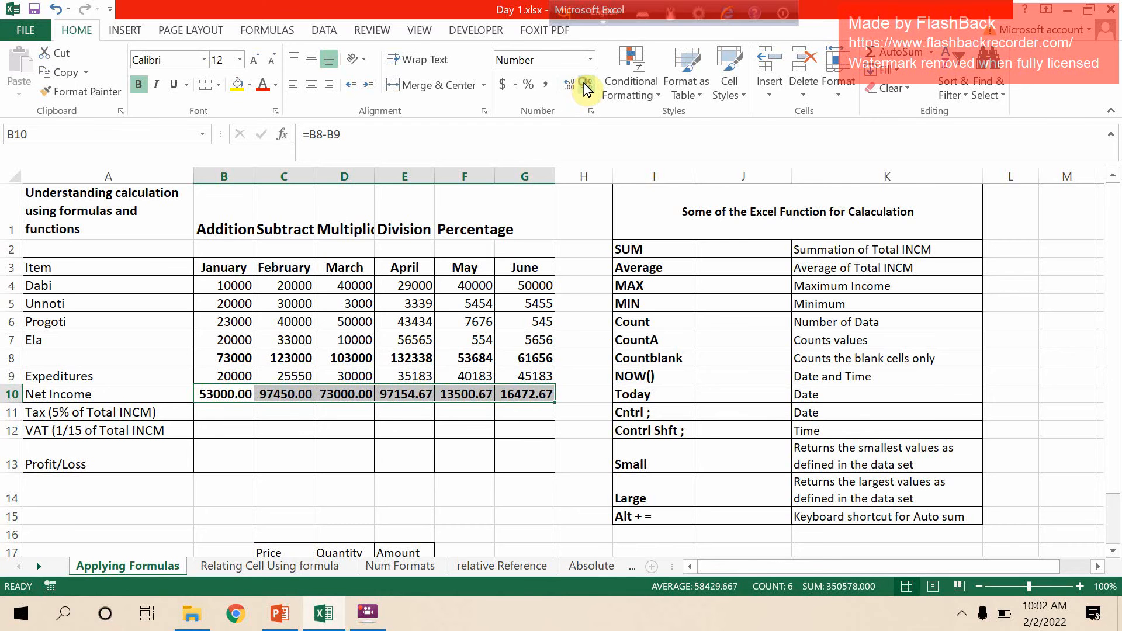
pyautogui.click(585, 85)
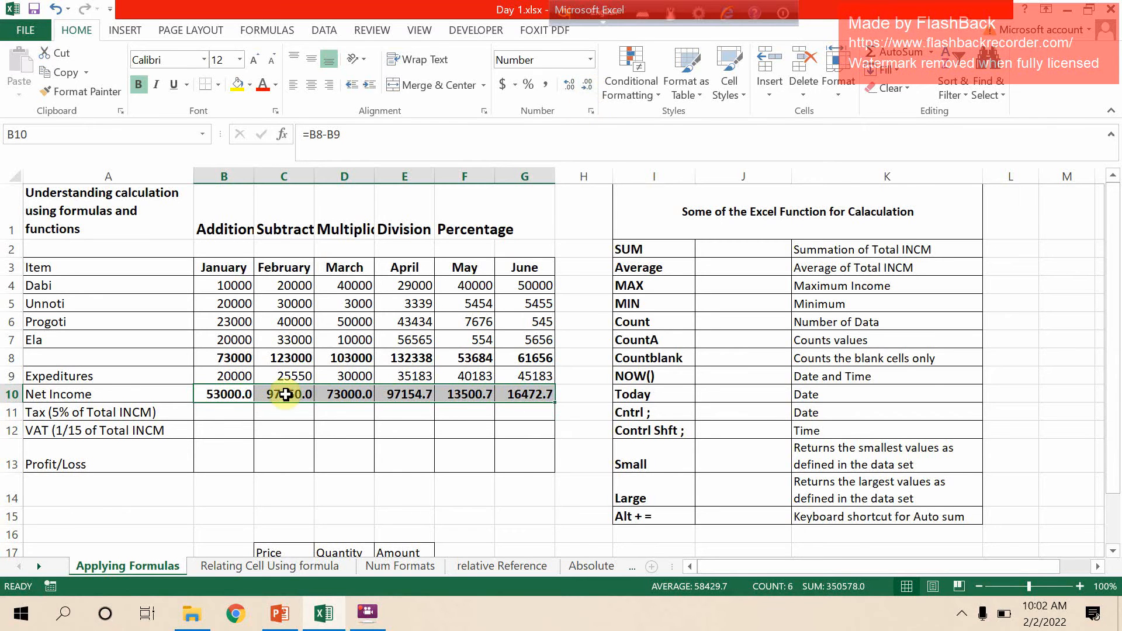
# Fill the Tax cells B11:G11 for January to June with the formula =B8*45%
pyautogui.click(240, 425)
pyautogui.click(240, 414)
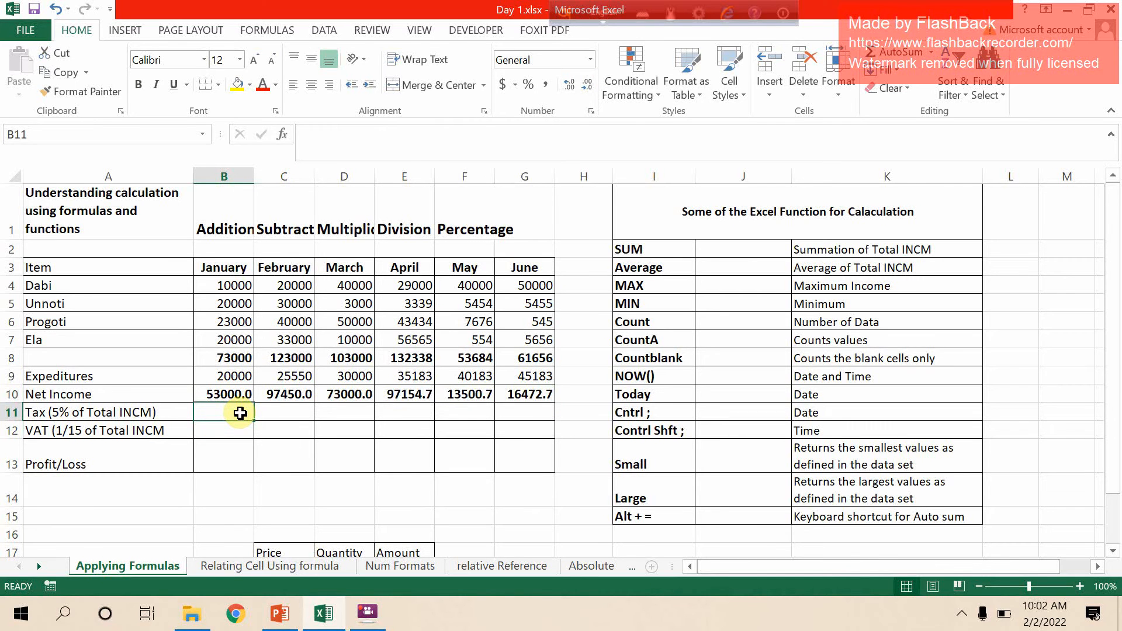
pyautogui.moveTo(241, 413); pyautogui.dragTo(534, 409)
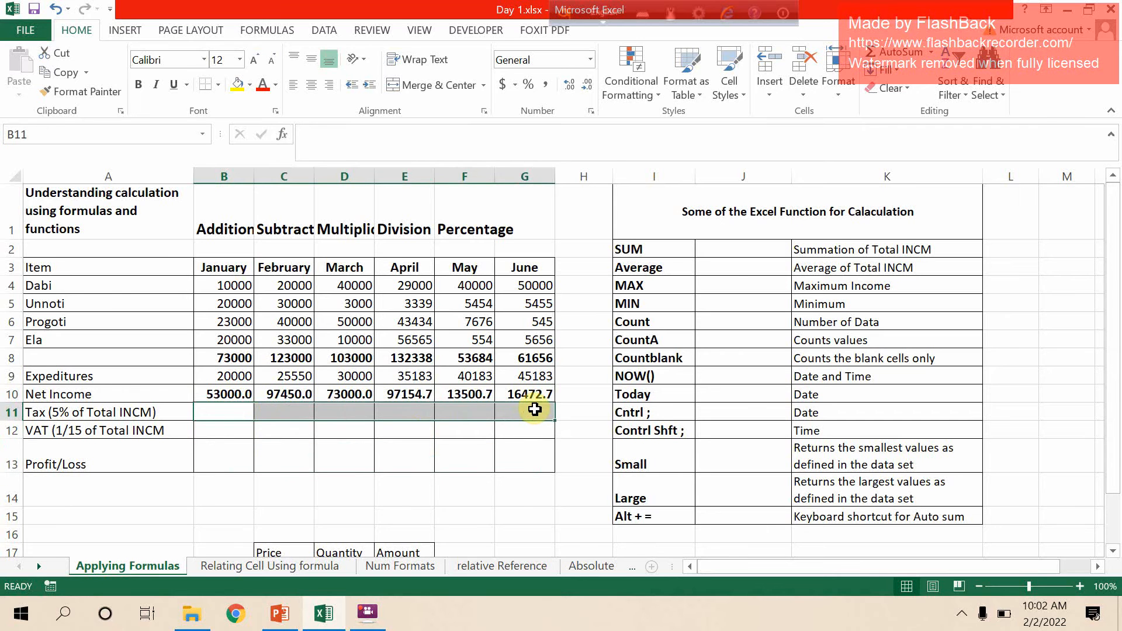
pyautogui.write('=')
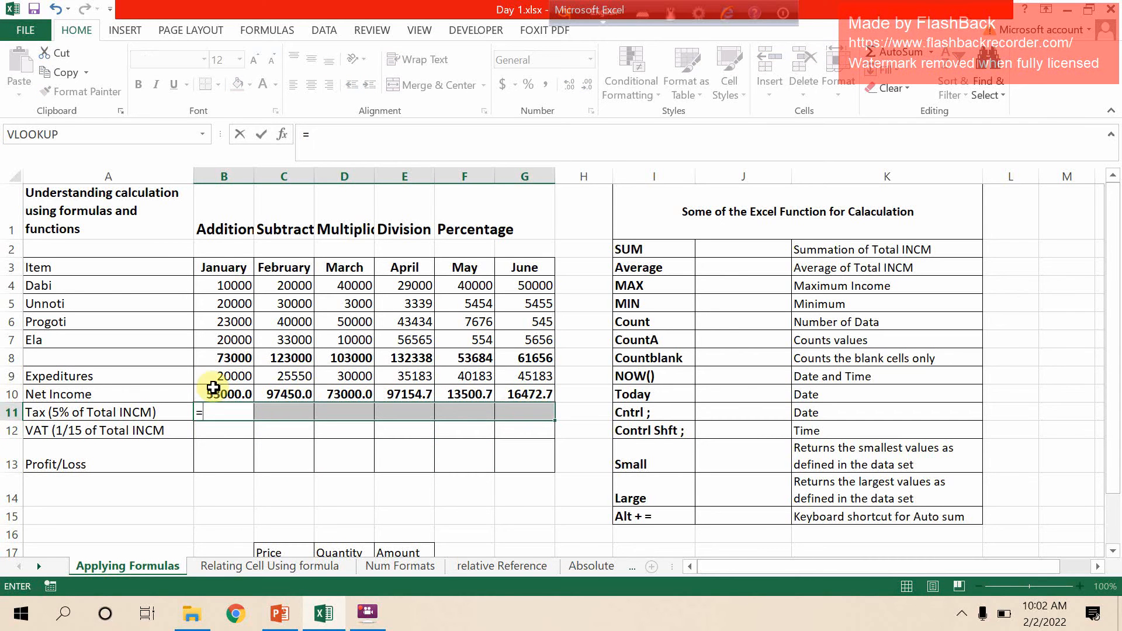
pyautogui.click(232, 360)
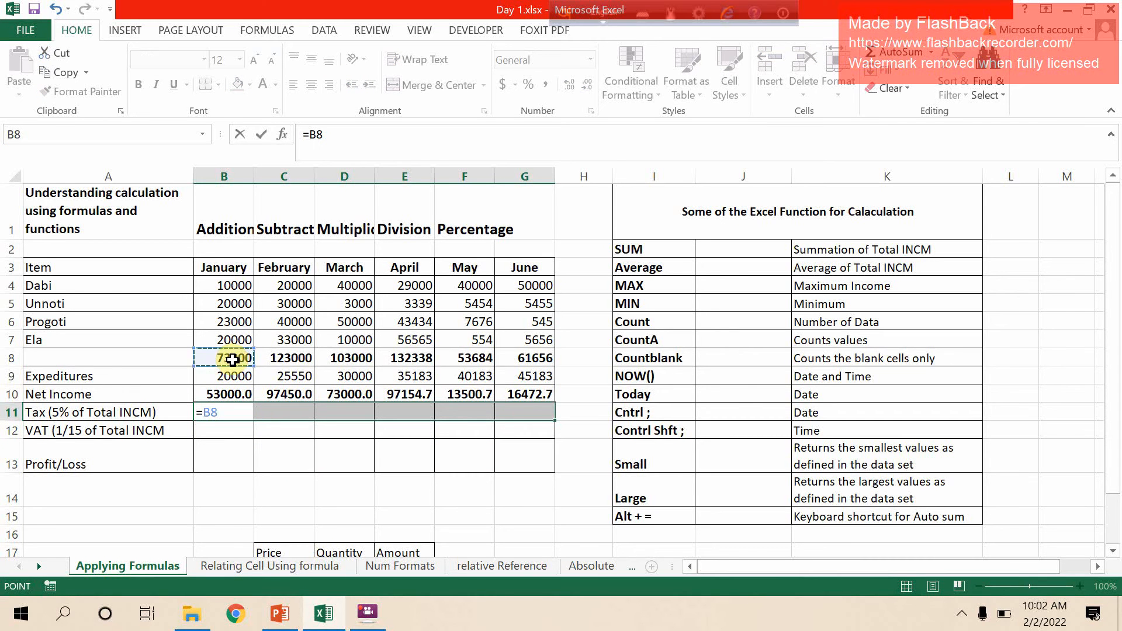
pyautogui.write('*45%')
pyautogui.hotkey('ctrl', 'Return')
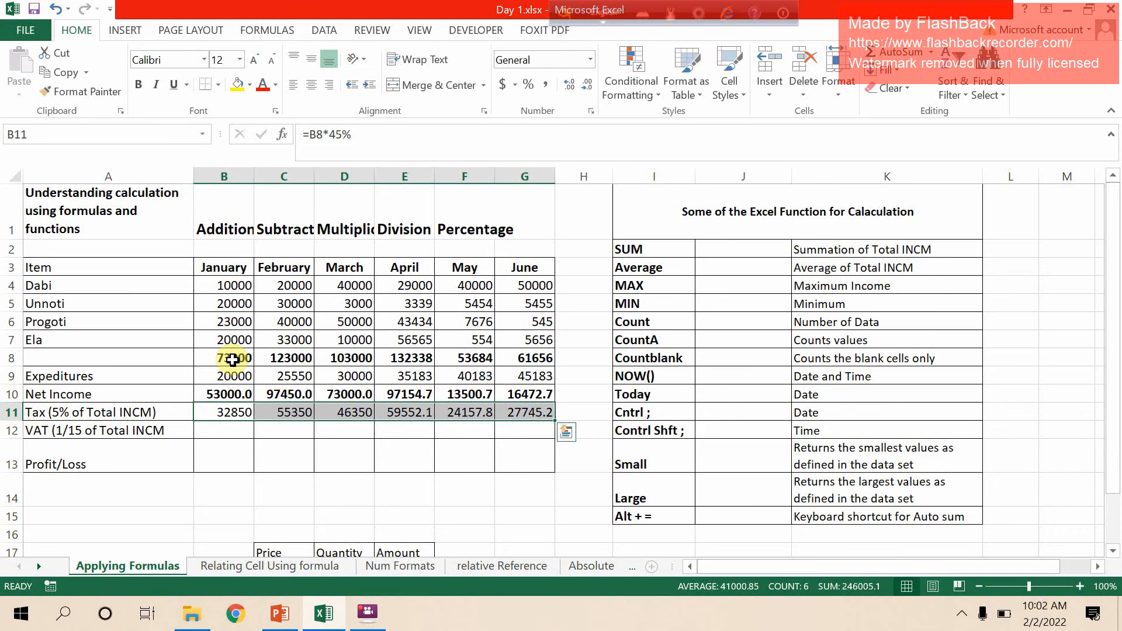
# Calculate January's VAT in B12 by dividing the monthly total by 15, using =B8/15
pyautogui.click(236, 431)
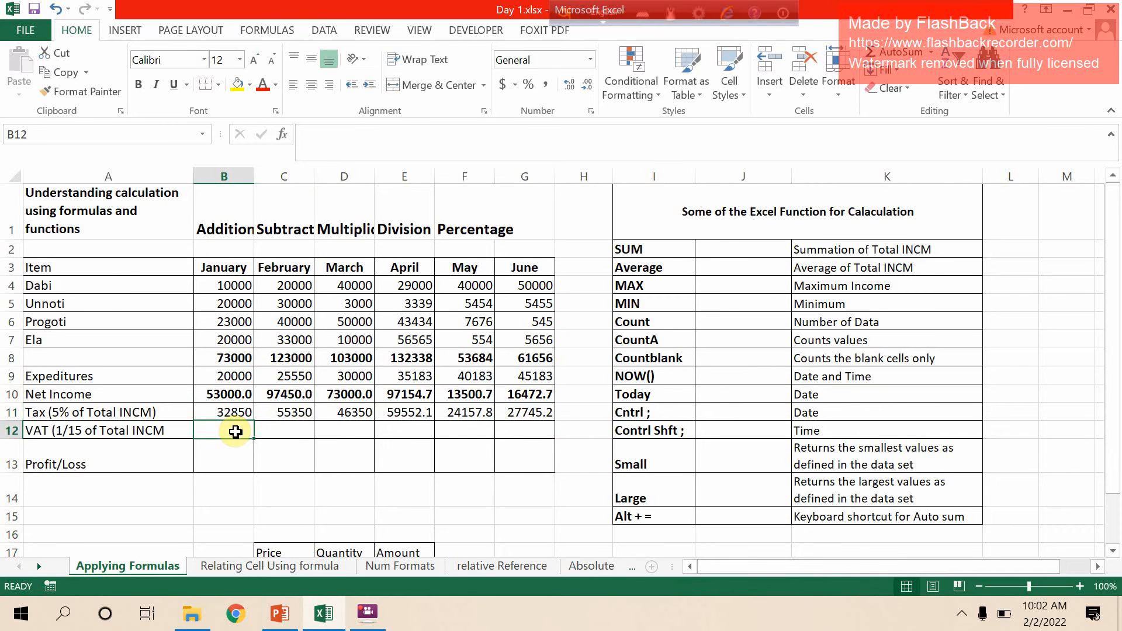
pyautogui.write('=')
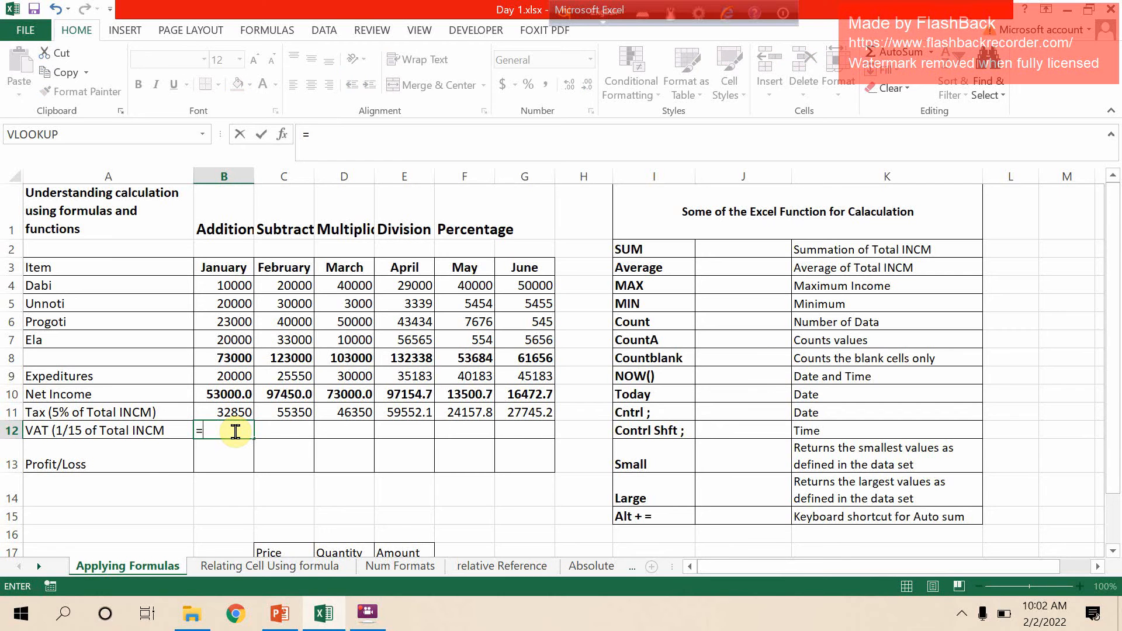
pyautogui.click(246, 364)
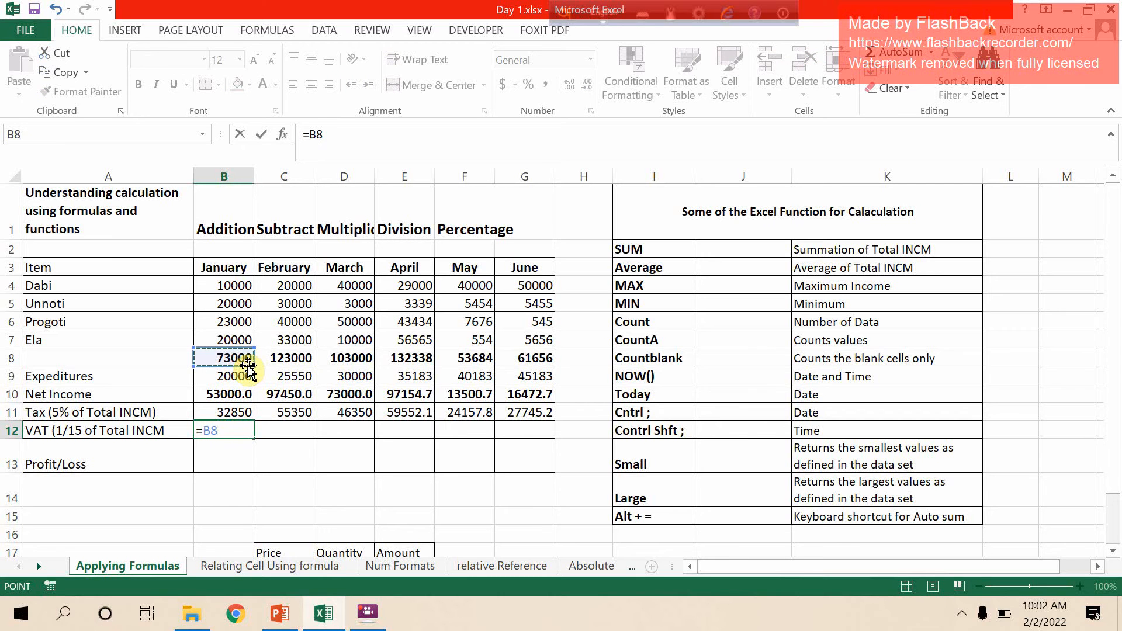
pyautogui.write('/15')
pyautogui.press('Return')
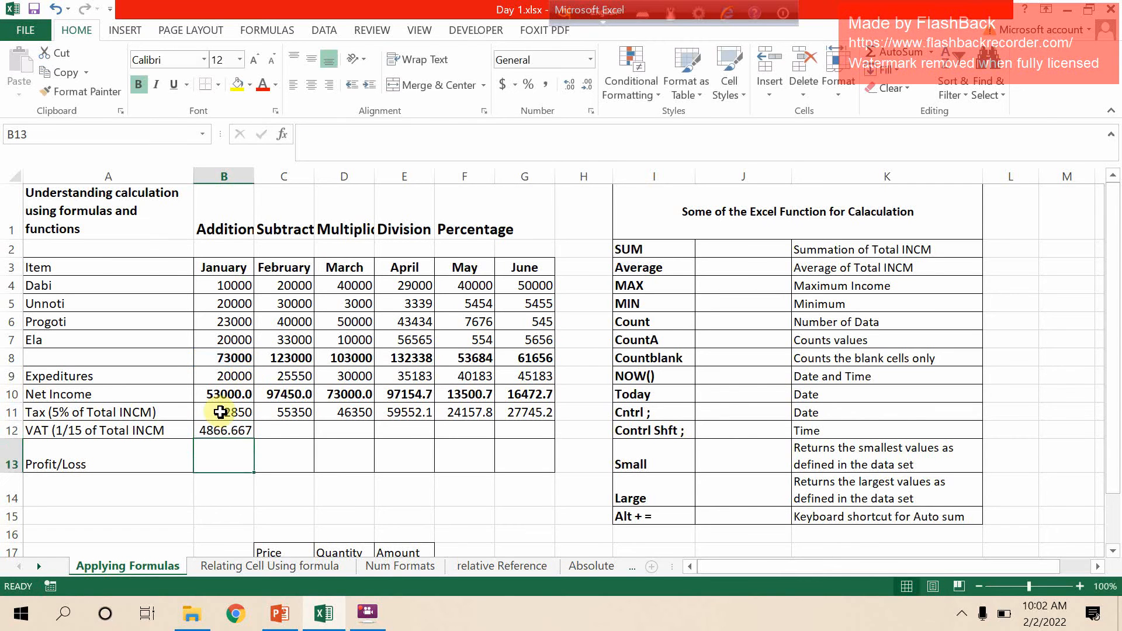
# Fill the VAT formula from B12 rightward across the remaining months through G12
pyautogui.moveTo(230, 427); pyautogui.dragTo(548, 433)
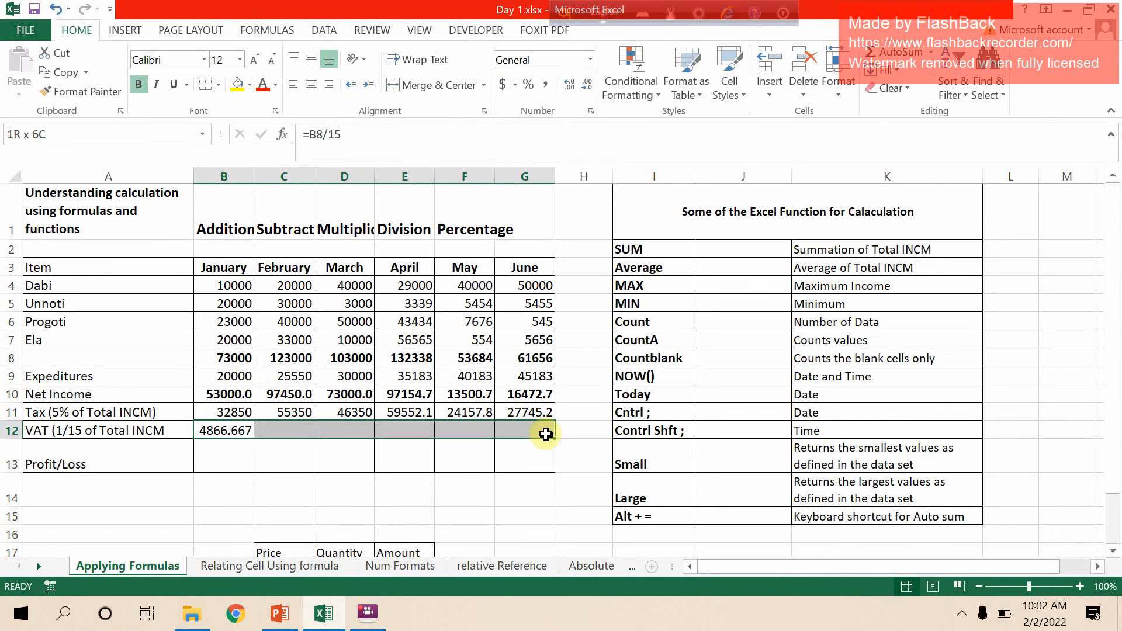
pyautogui.click(894, 71)
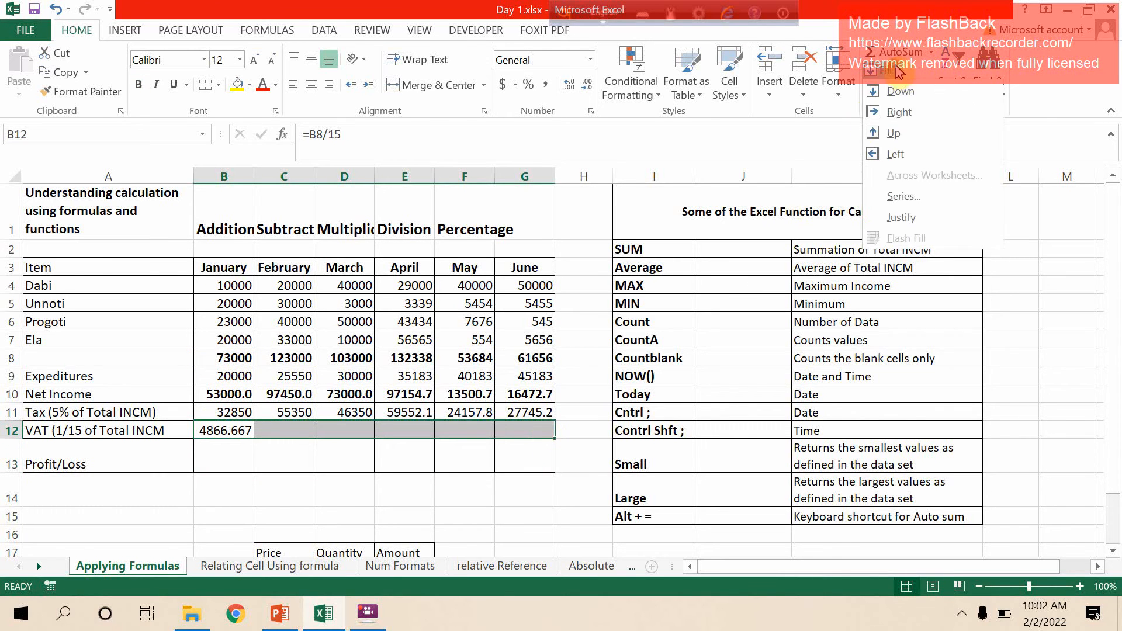
pyautogui.click(945, 111)
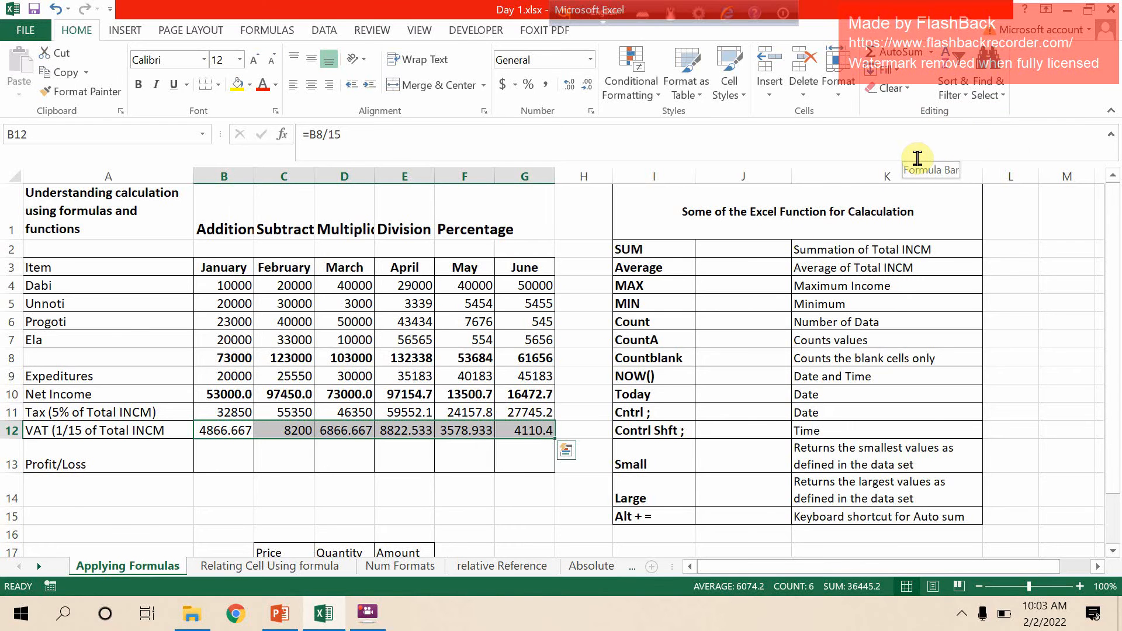
# Fill the Profit/Loss cells B13:G13 with net income minus tax and VAT, using =B10-B11-B12
pyautogui.click(229, 459)
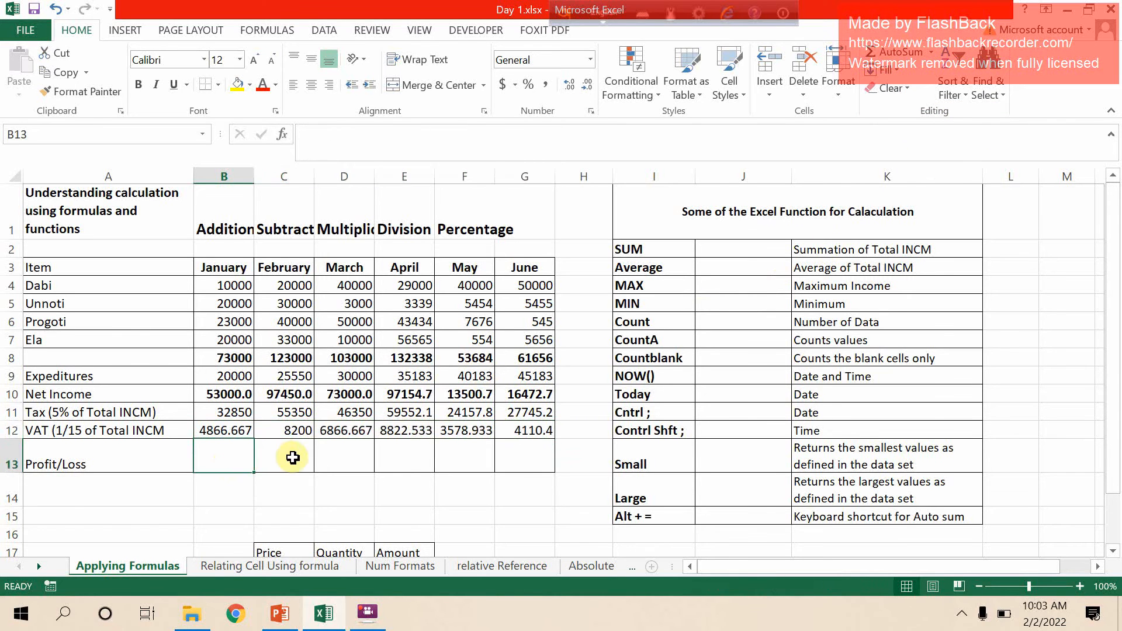
pyautogui.moveTo(293, 457); pyautogui.dragTo(528, 461)
pyautogui.write('=')
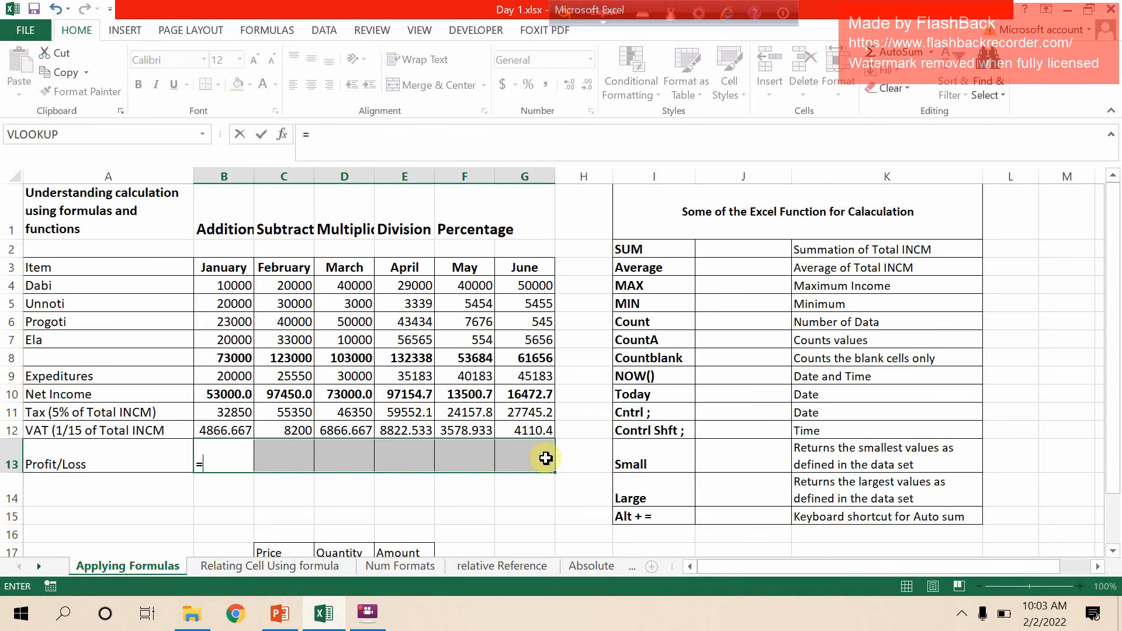
pyautogui.click(240, 396)
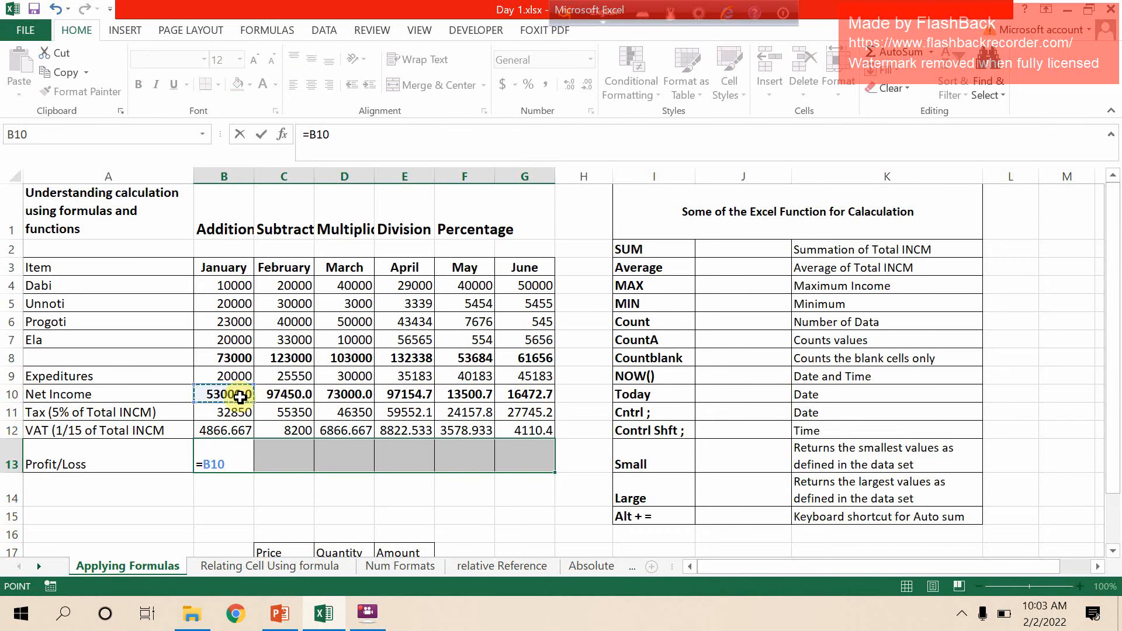
pyautogui.write('-')
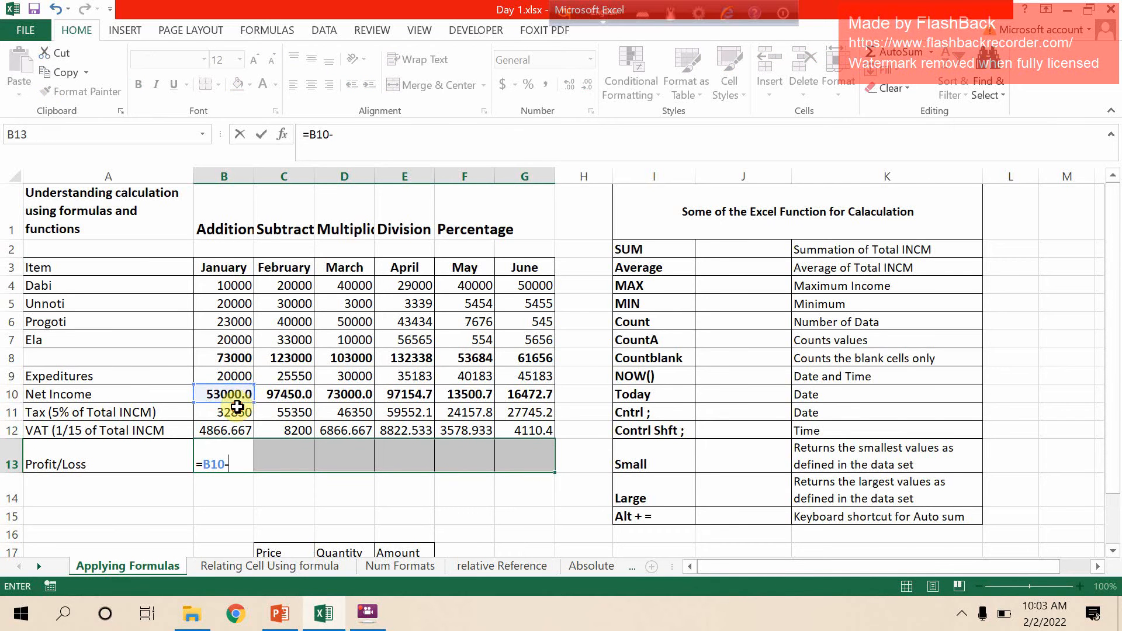
pyautogui.click(236, 409)
pyautogui.write('-')
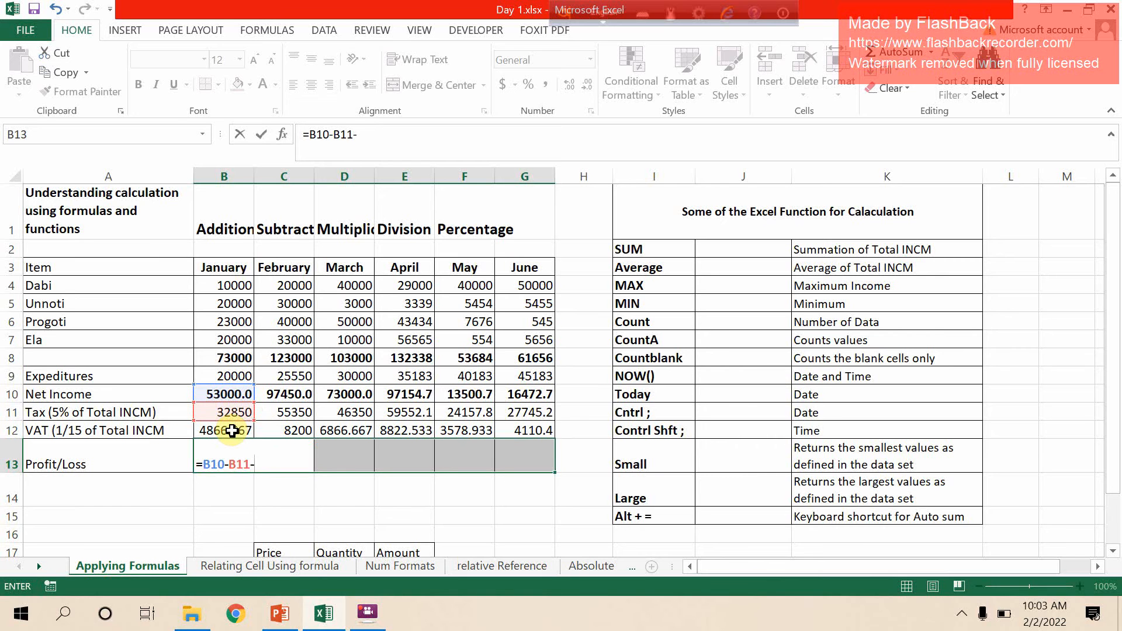
pyautogui.click(232, 431)
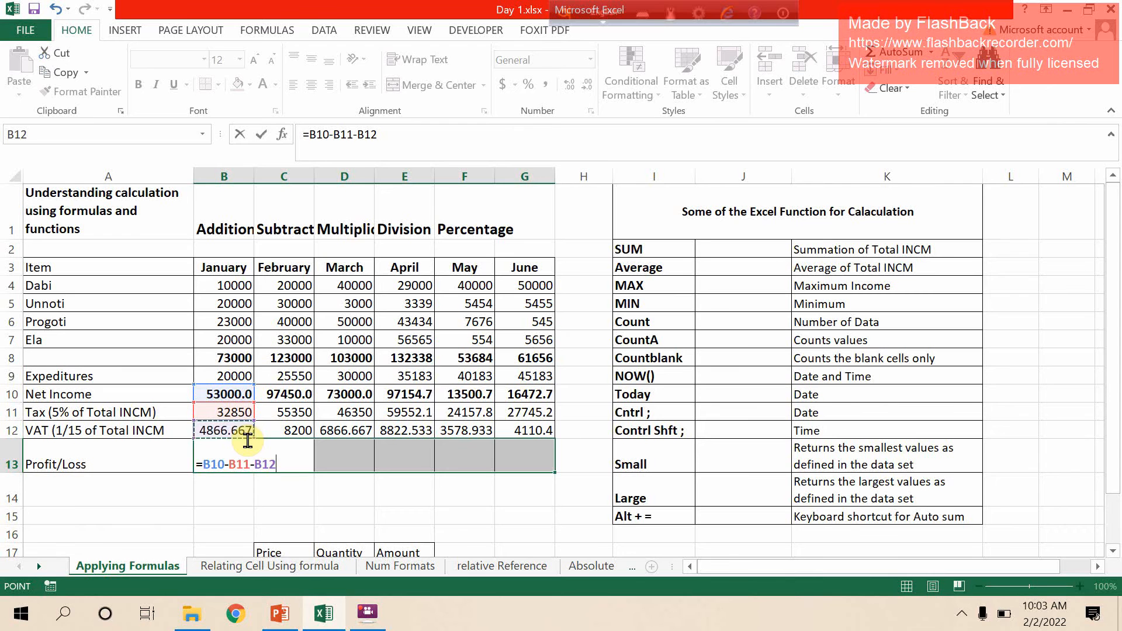
pyautogui.hotkey('ctrl', 'Return')
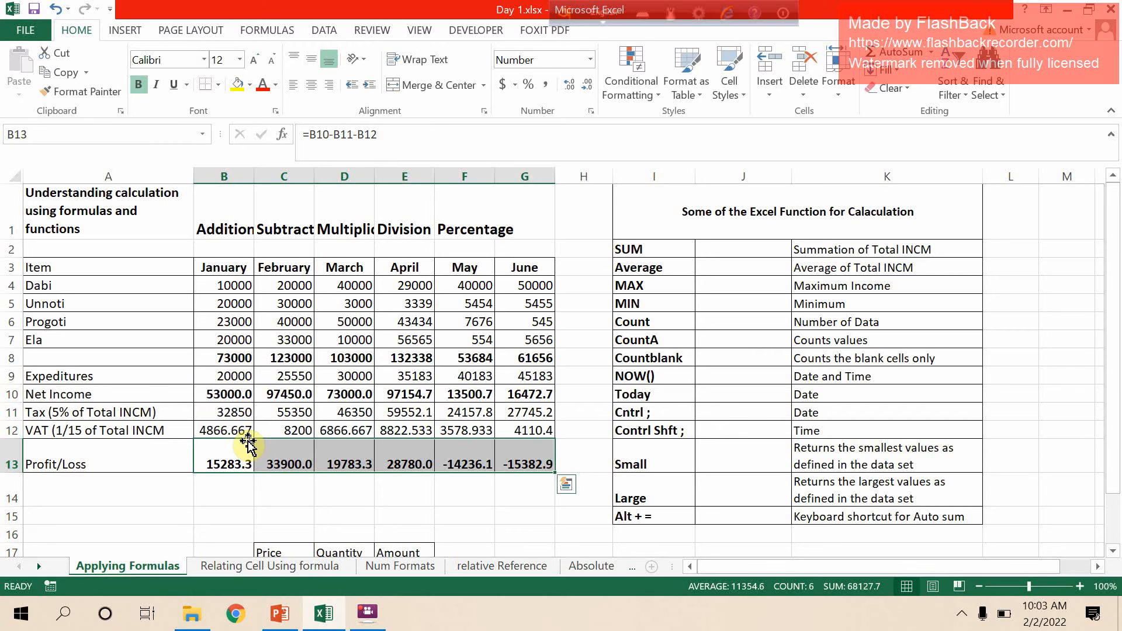
# Change Unnoti's January income in B5 to 43244 and April income in E5 to 43434
pyautogui.click(247, 303)
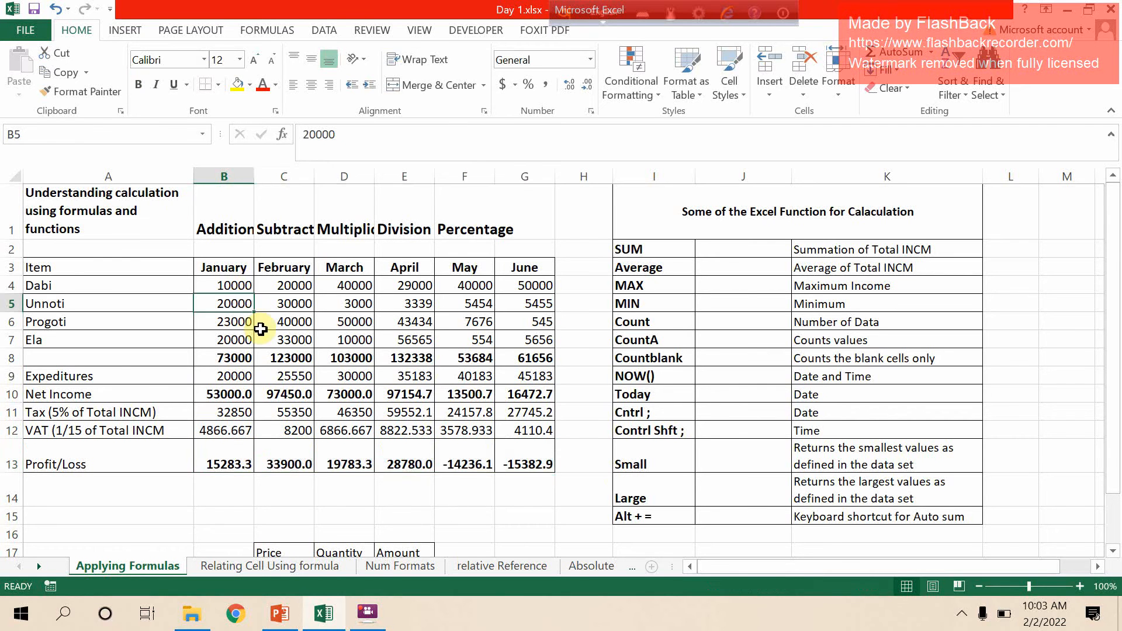
pyautogui.write('43244')
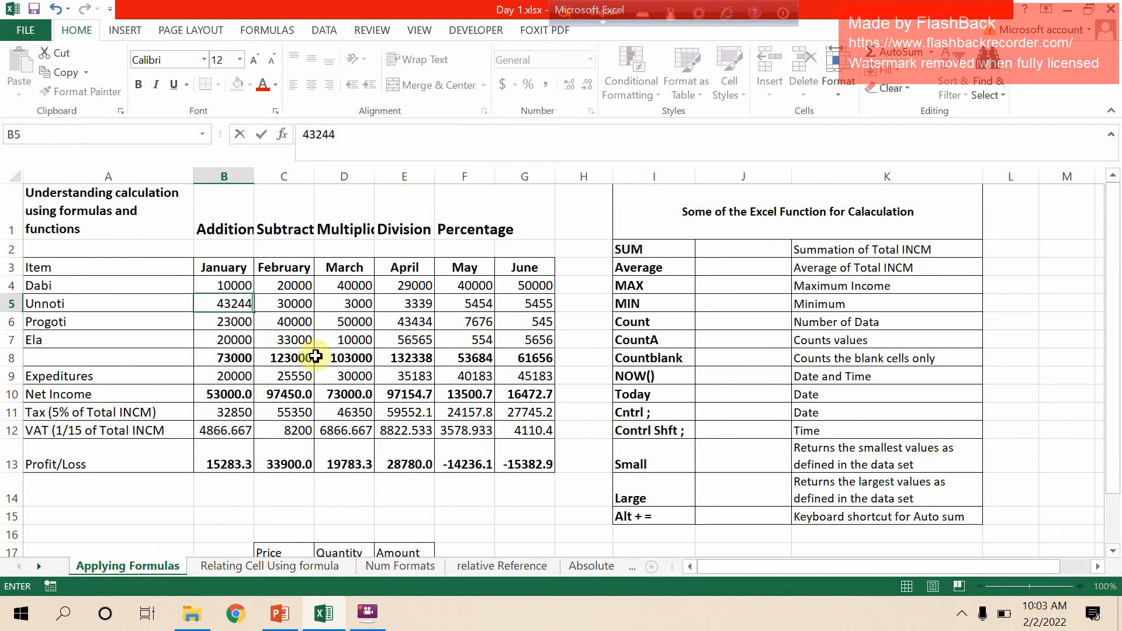
pyautogui.click(397, 304)
pyautogui.write('43434')
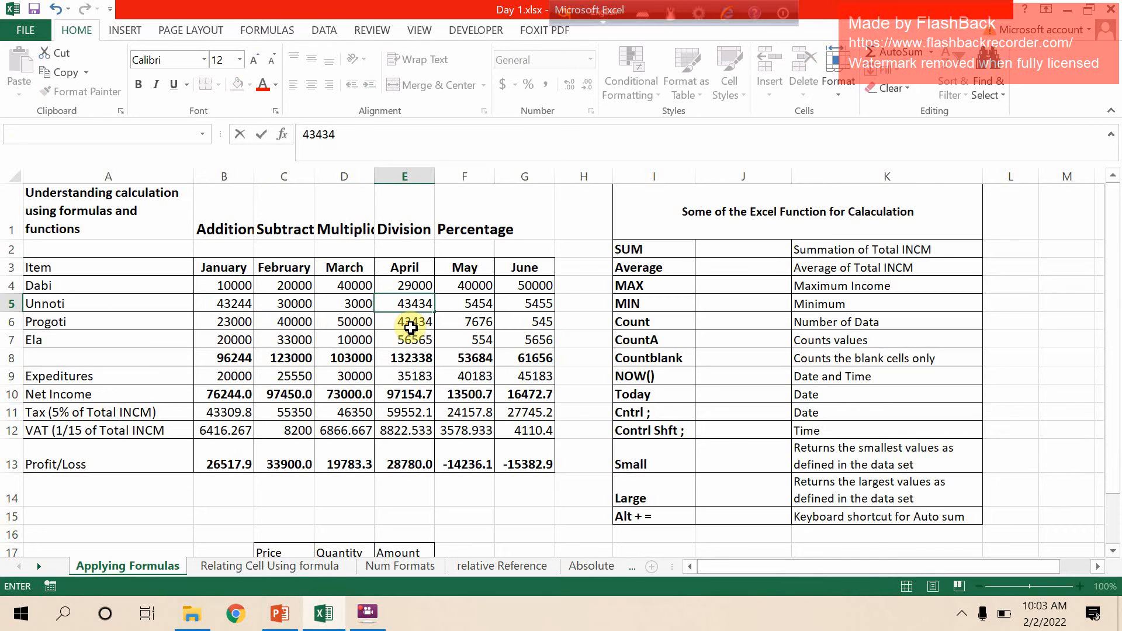
pyautogui.press('Return')
# Set Progoti's April income in E6 to the negative value -3343
pyautogui.write('3343344')
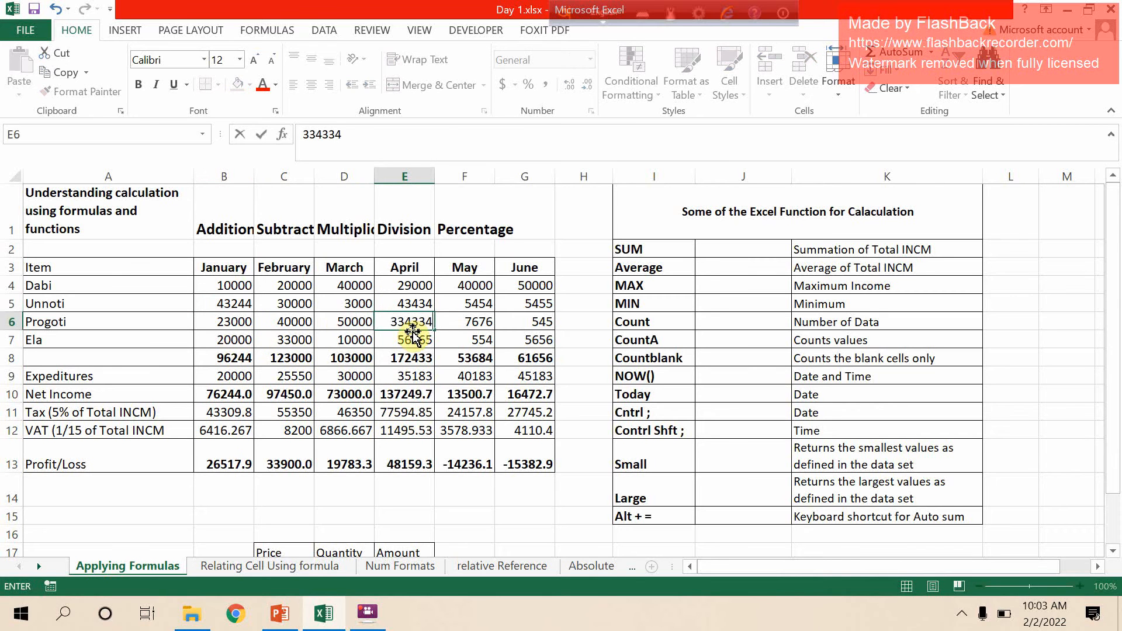
pyautogui.press('BackSpace')
pyautogui.press('BackSpace')
pyautogui.press('BackSpace')
pyautogui.click(407, 323)
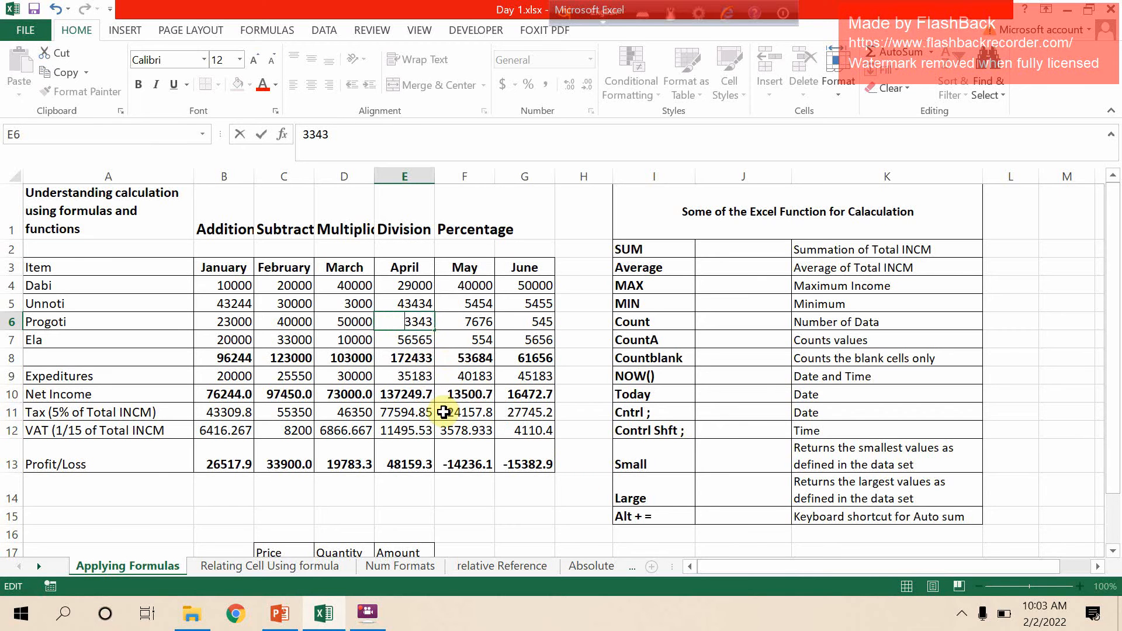
pyautogui.write('-')
pyautogui.press('Return')
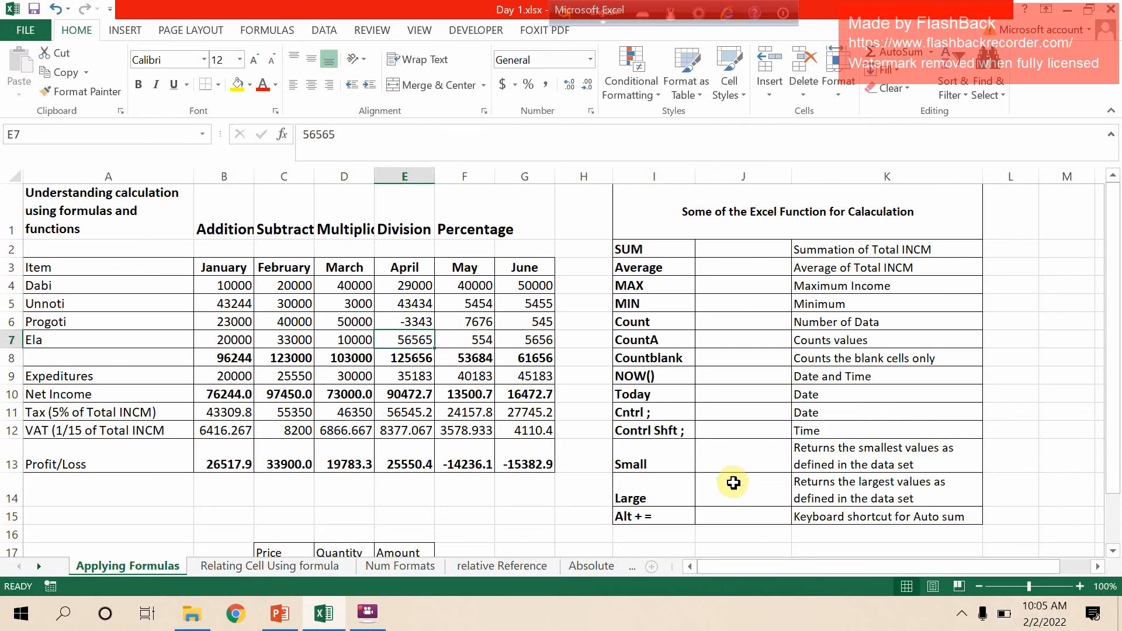
# Start a SMALL function in cell J13 beside the Small label
pyautogui.click(748, 463)
pyautogui.write('=')
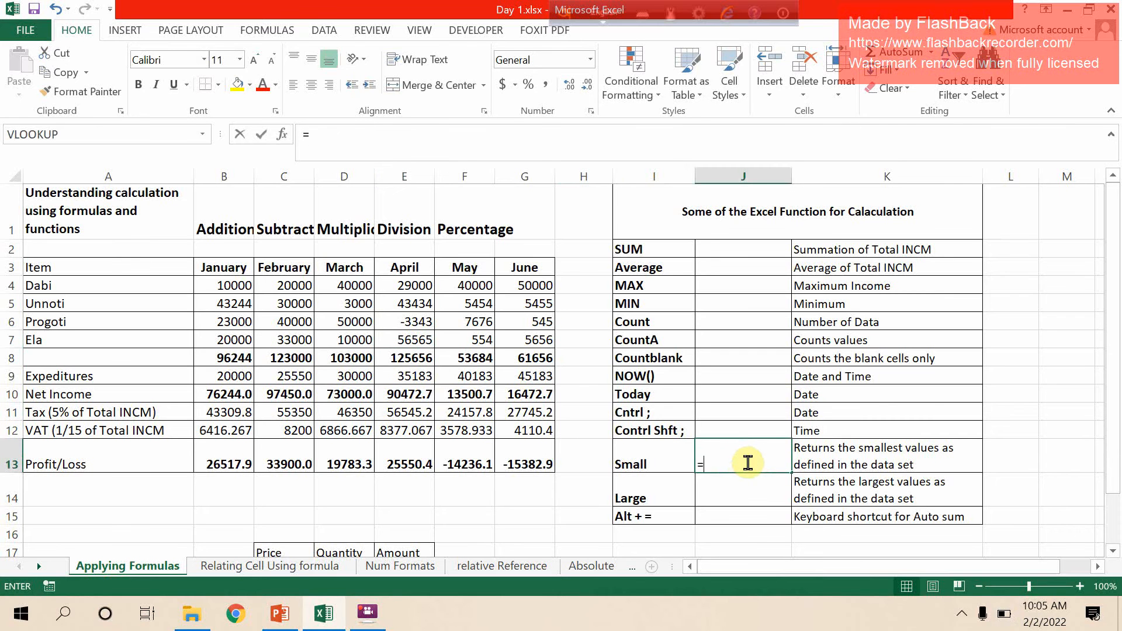
pyautogui.write('small')
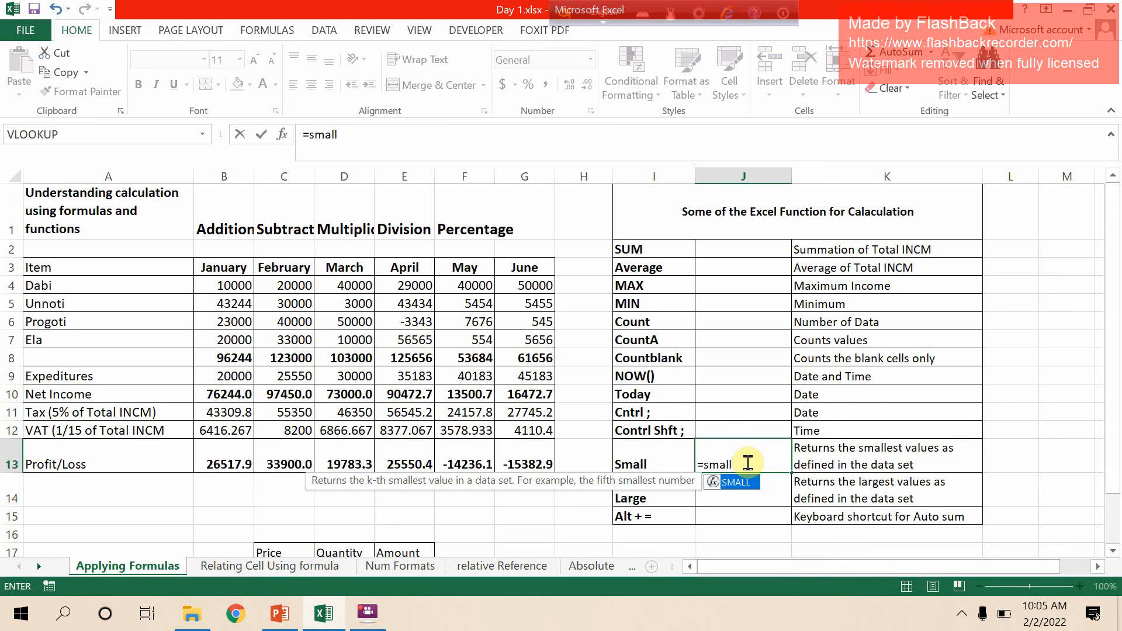
pyautogui.write('(')
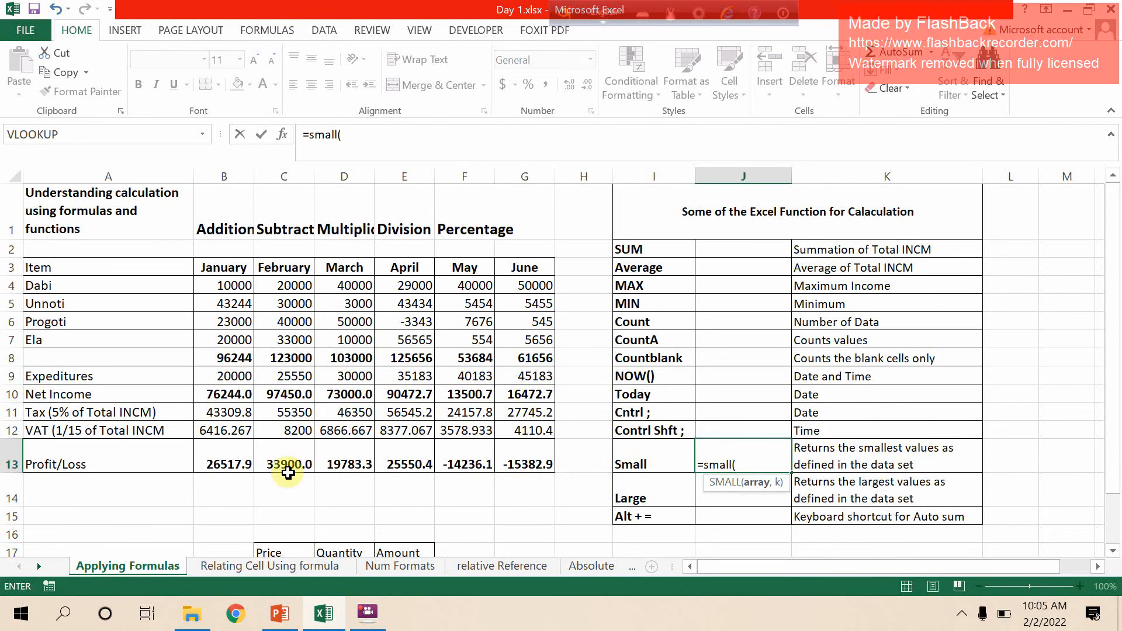
pyautogui.moveTo(226, 461); pyautogui.dragTo(457, 449)
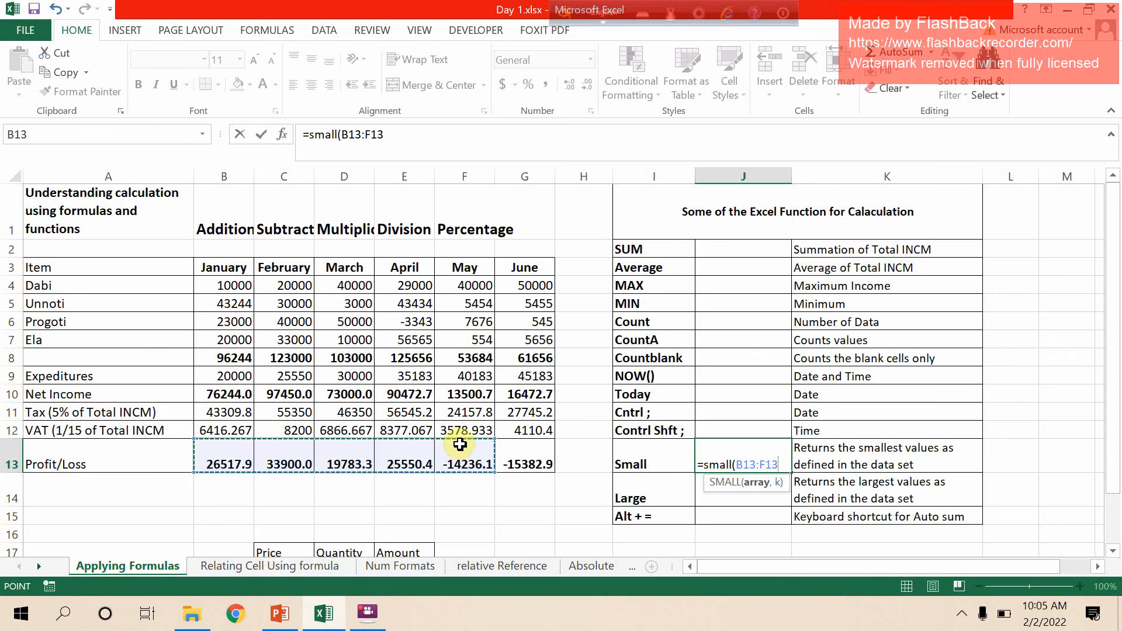
pyautogui.press('BackSpace')
pyautogui.press('BackSpace')
pyautogui.press('BackSpace')
pyautogui.press('BackSpace')
pyautogui.press('BackSpace')
pyautogui.press('BackSpace')
pyautogui.press('BackSpace')
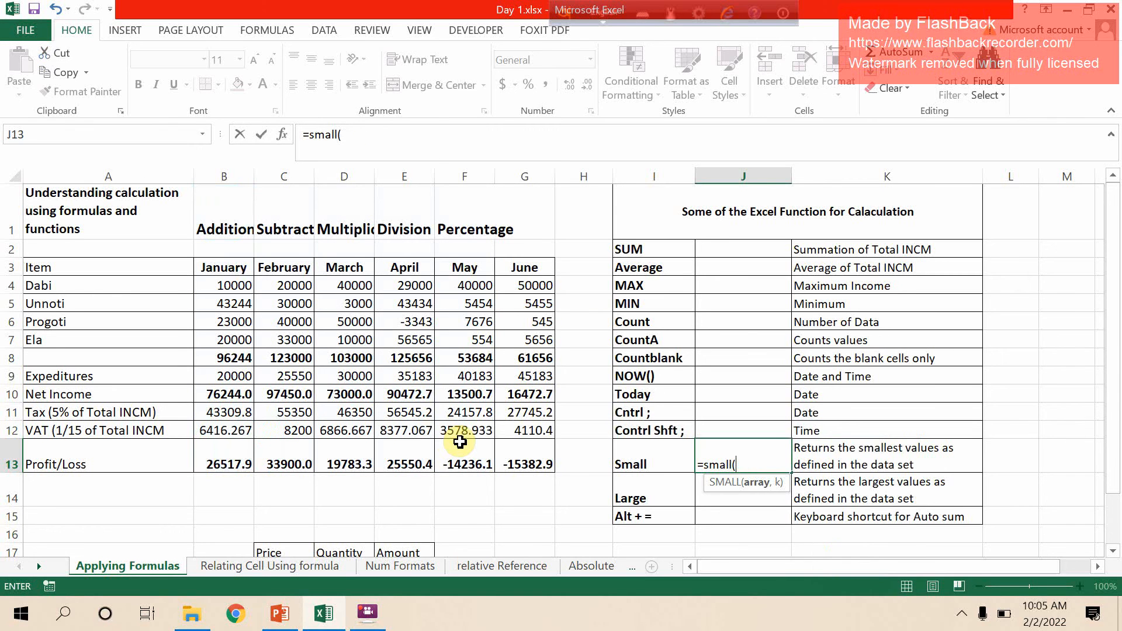
# Complete the SMALL formula with the Net Income range B10:G10 and k set to 2 for the second smallest value
pyautogui.moveTo(246, 396); pyautogui.dragTo(532, 392)
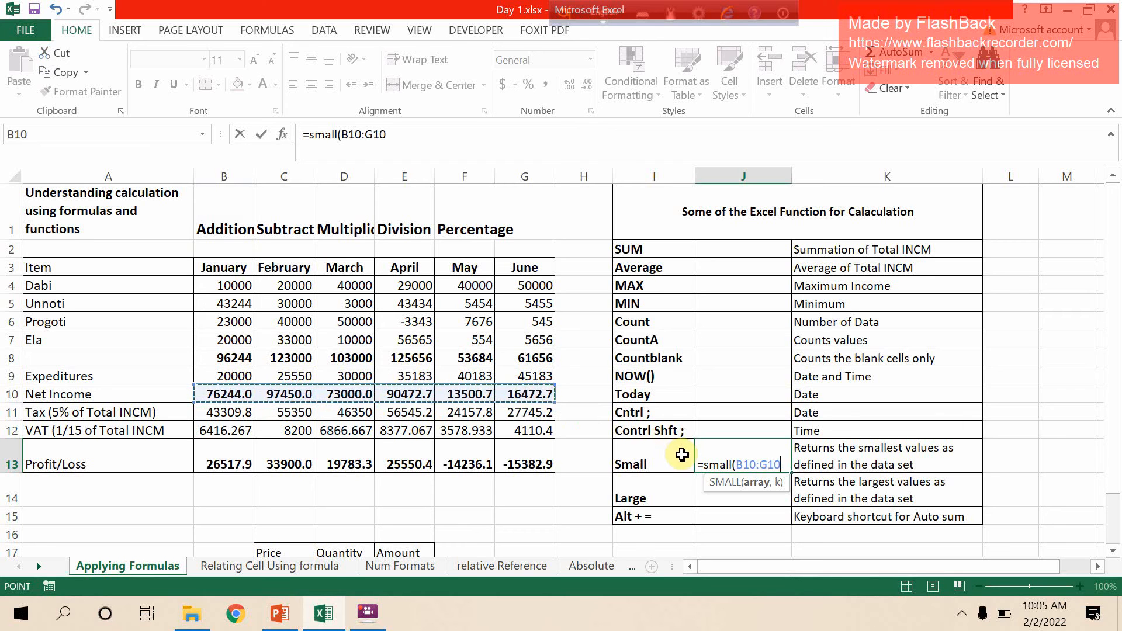
pyautogui.write(',2')
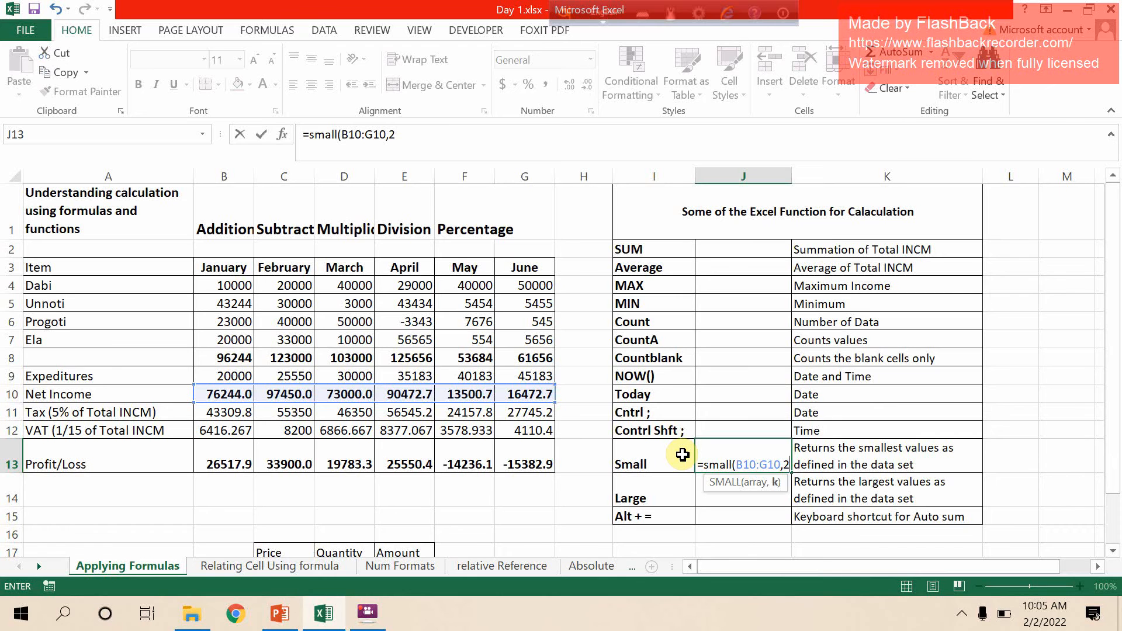
pyautogui.press('Return')
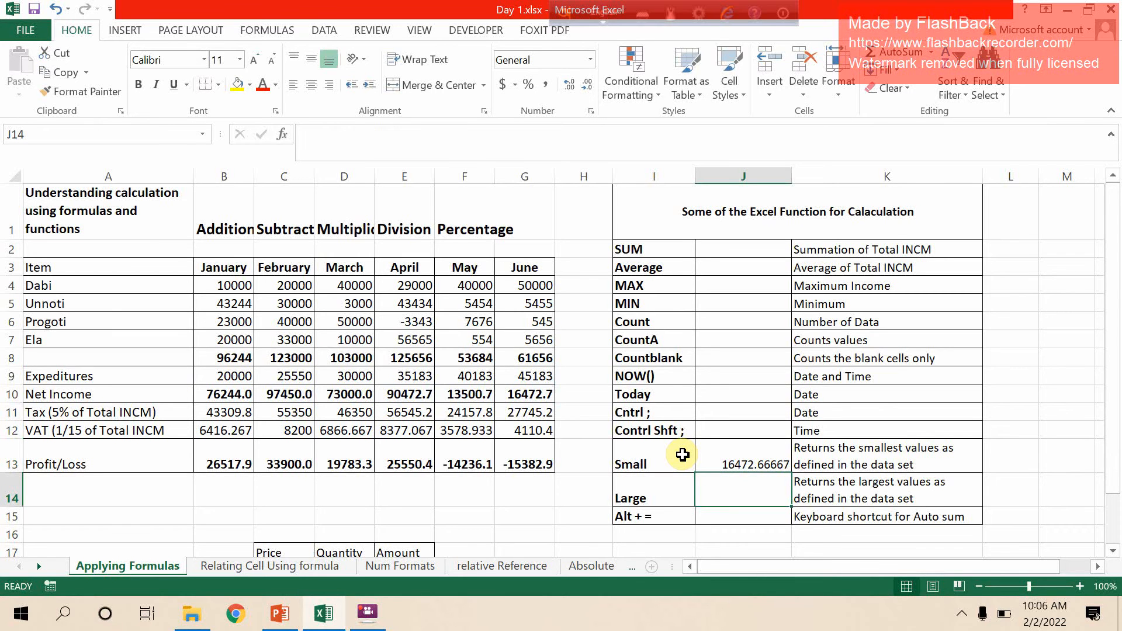
# Replace the formula in Amount cell E18 with =PRODUCT(C18:D18) and fill it down through E22
pyautogui.scroll(-3, 683, 455)
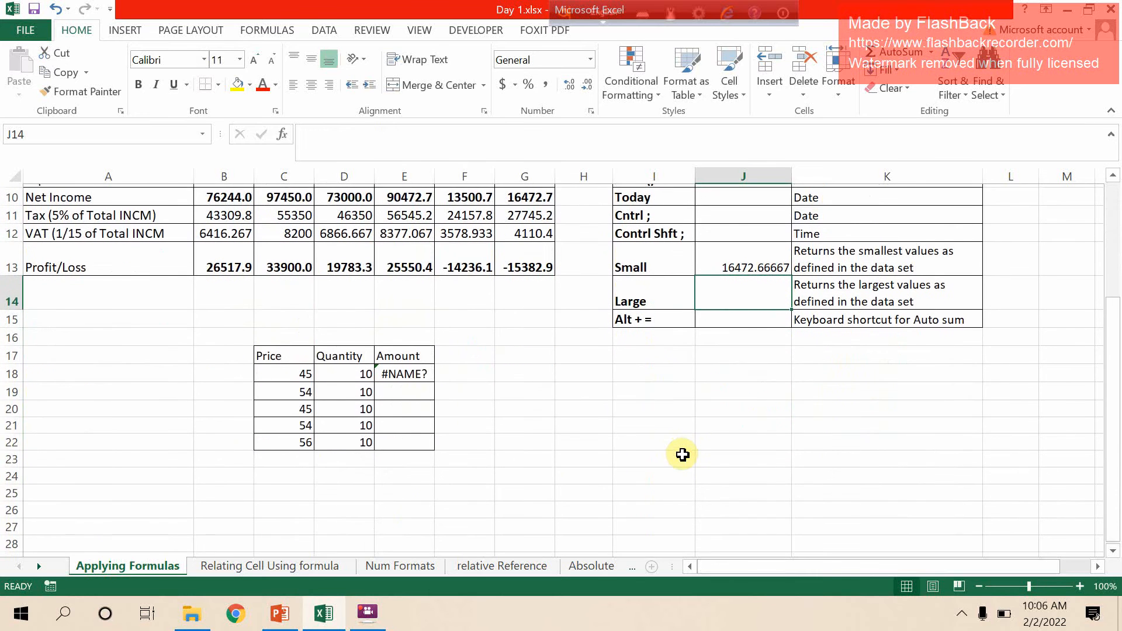
pyautogui.click(431, 370)
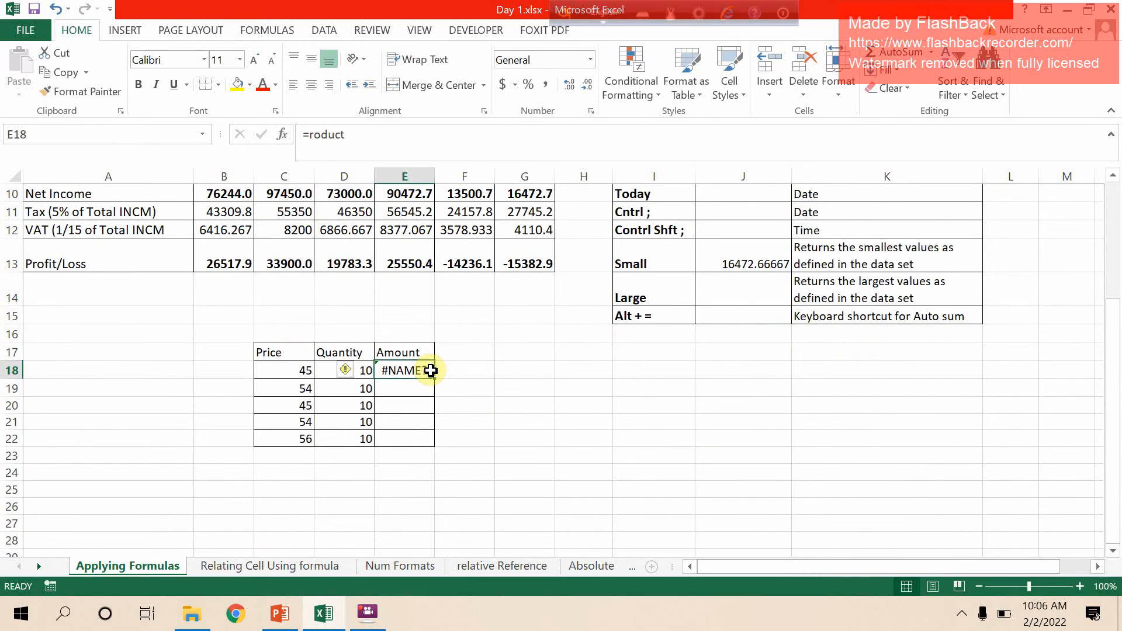
pyautogui.press('BackSpace')
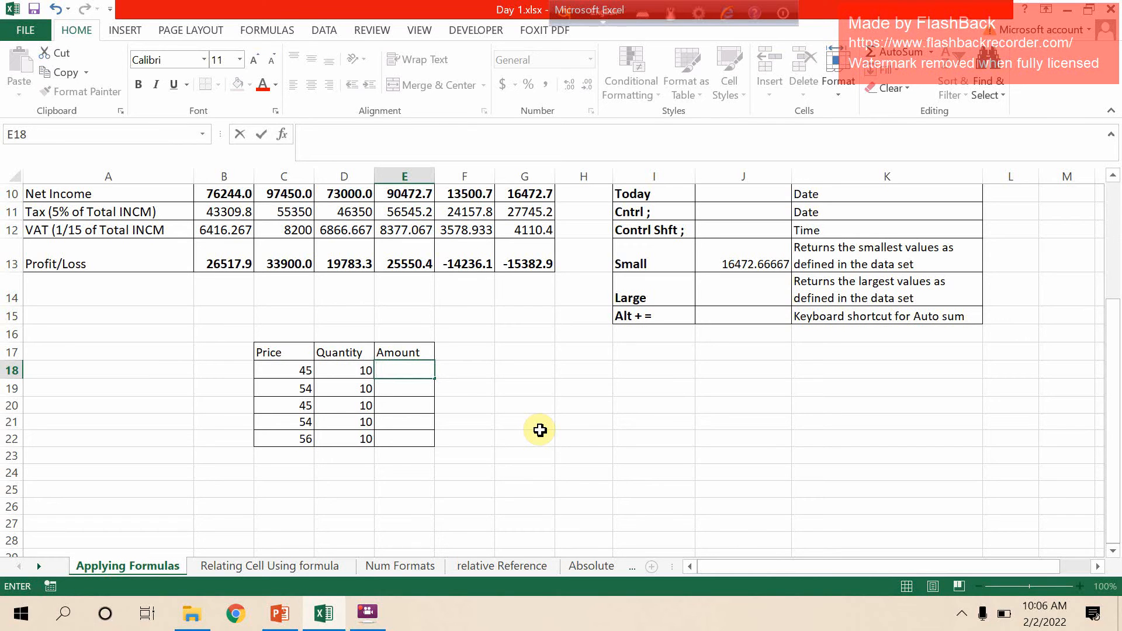
pyautogui.write('=')
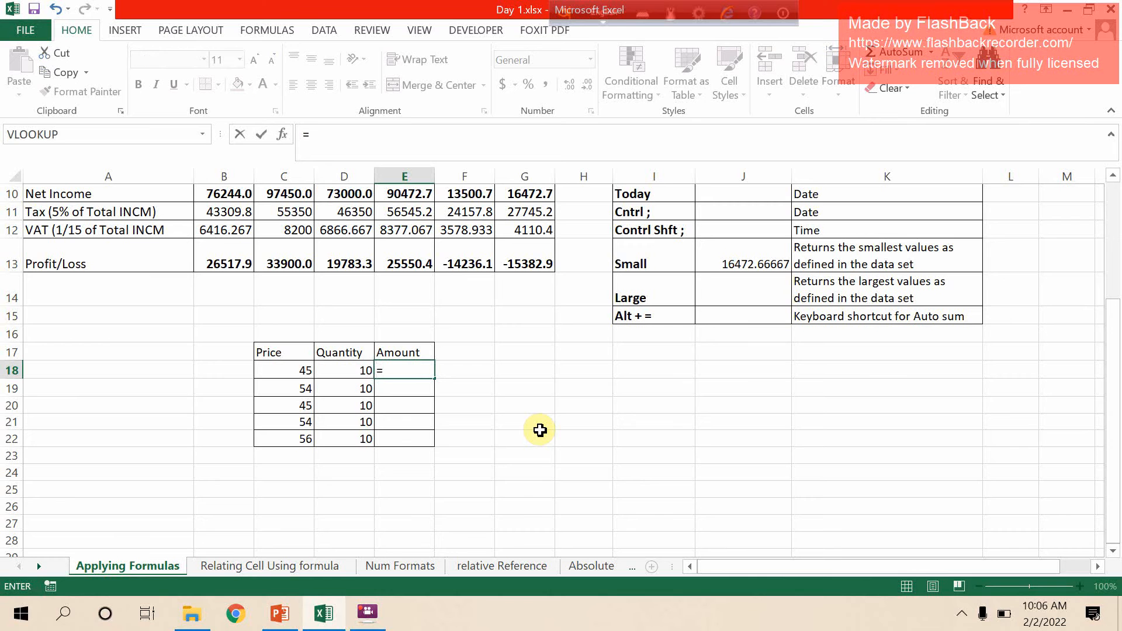
pyautogui.write('produc')
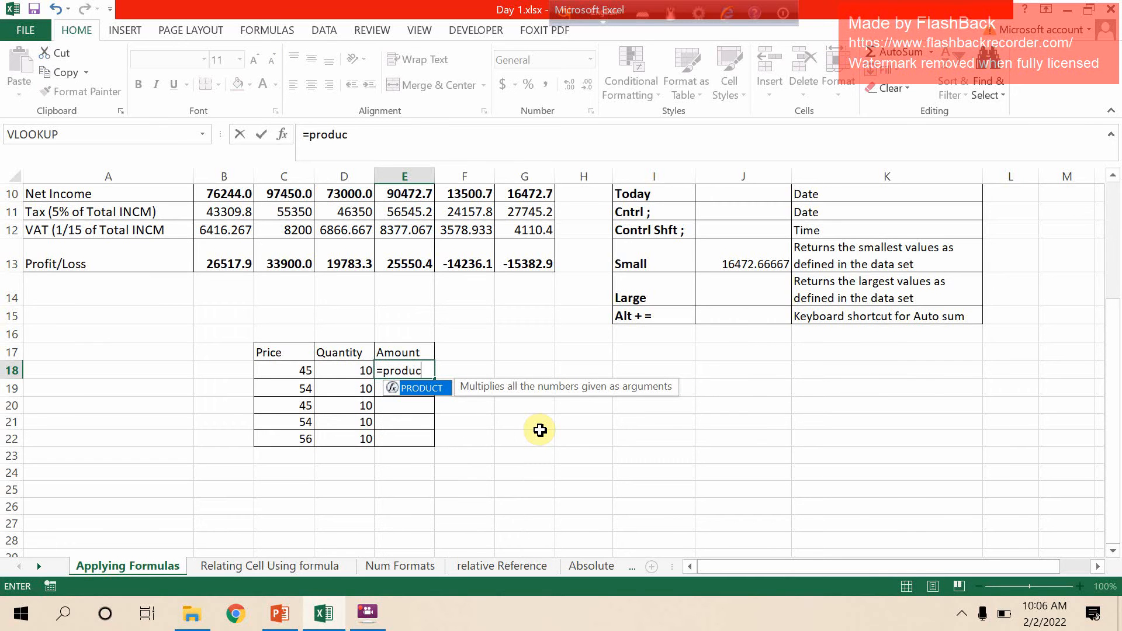
pyautogui.write('t(')
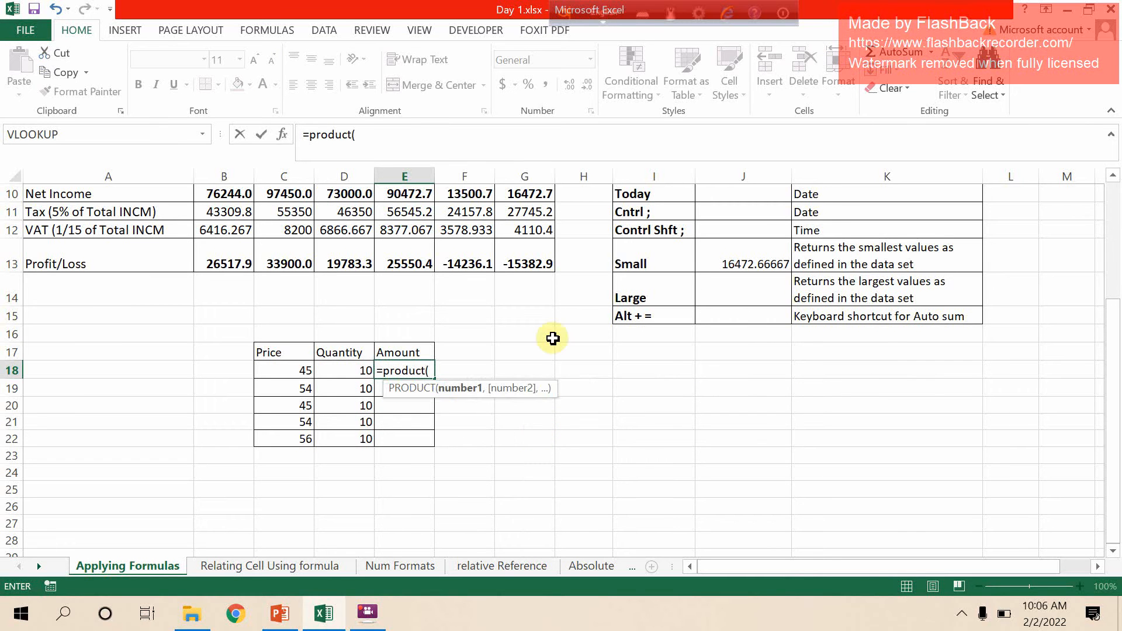
pyautogui.moveTo(309, 367); pyautogui.dragTo(333, 365)
pyautogui.press('Return')
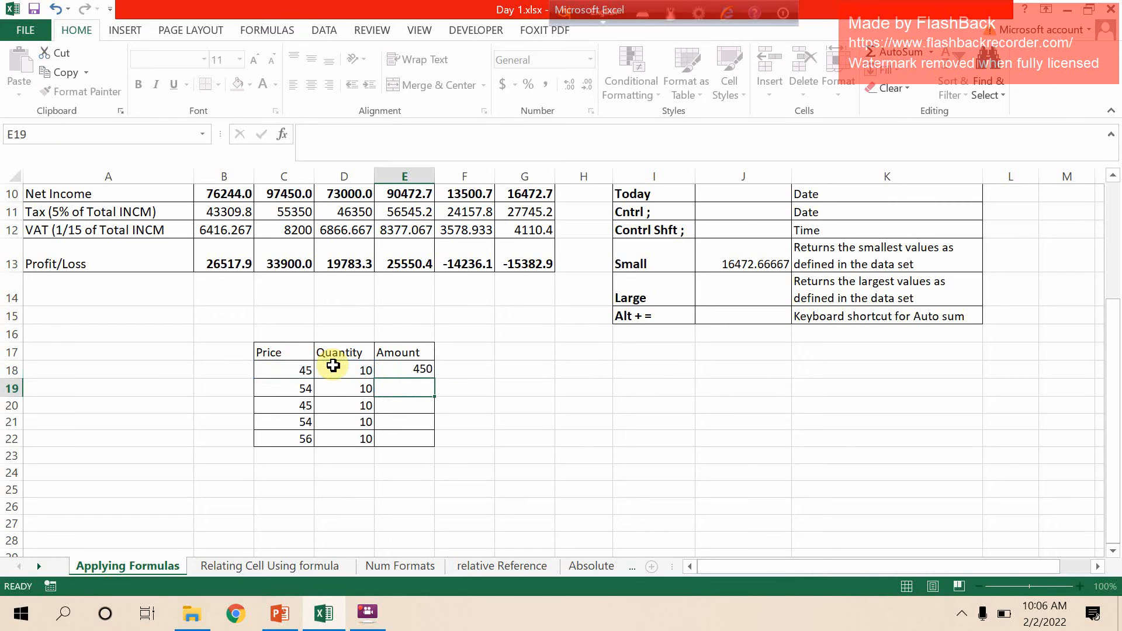
pyautogui.click(420, 370)
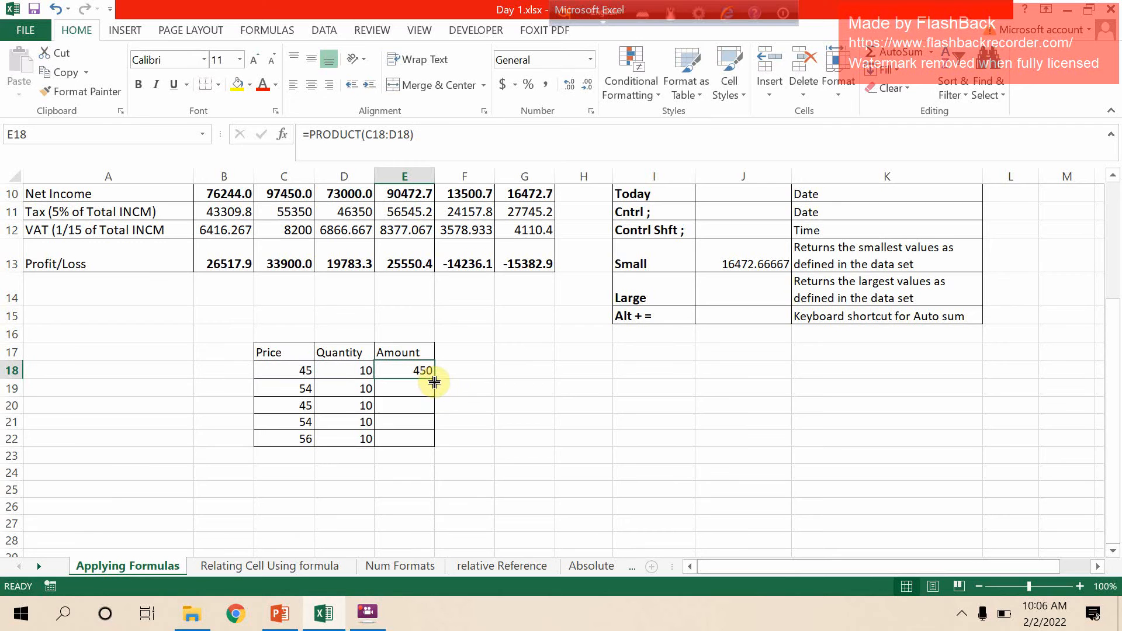
pyautogui.doubleClick(434, 379)
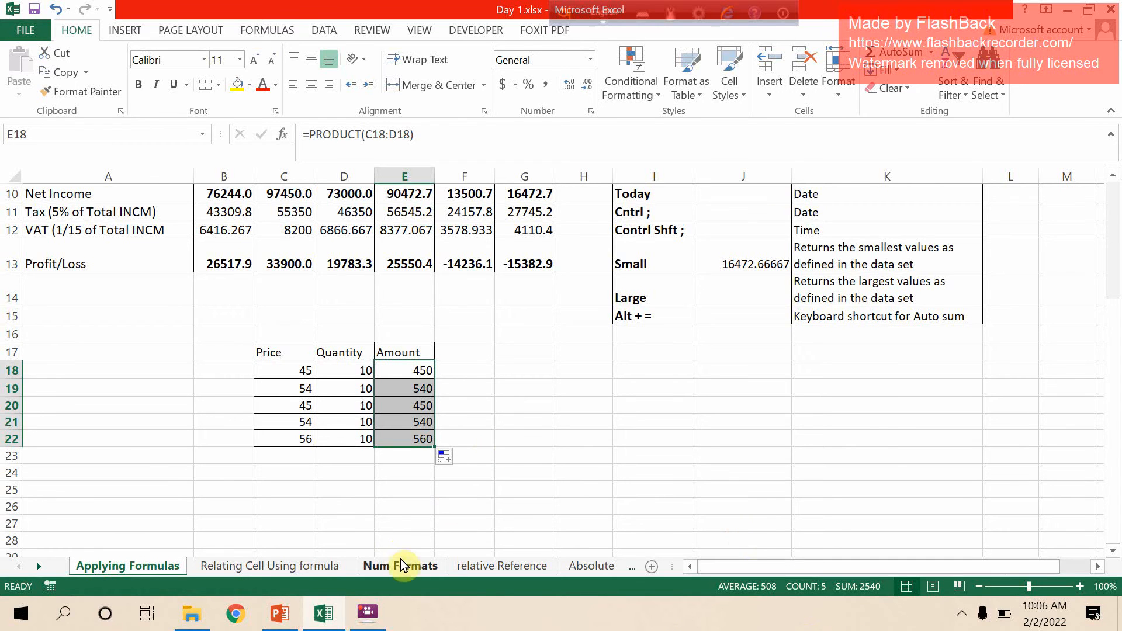
# View the Relating Cell Using formula sheet and switch to the Num Formats sheet
pyautogui.click(252, 564)
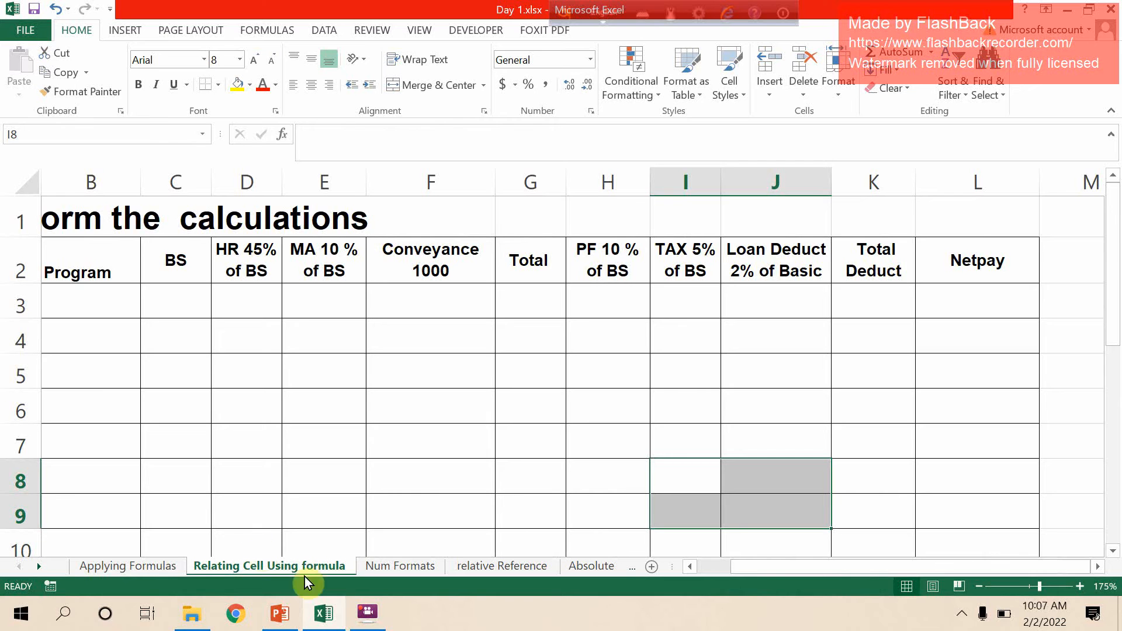
pyautogui.click(377, 566)
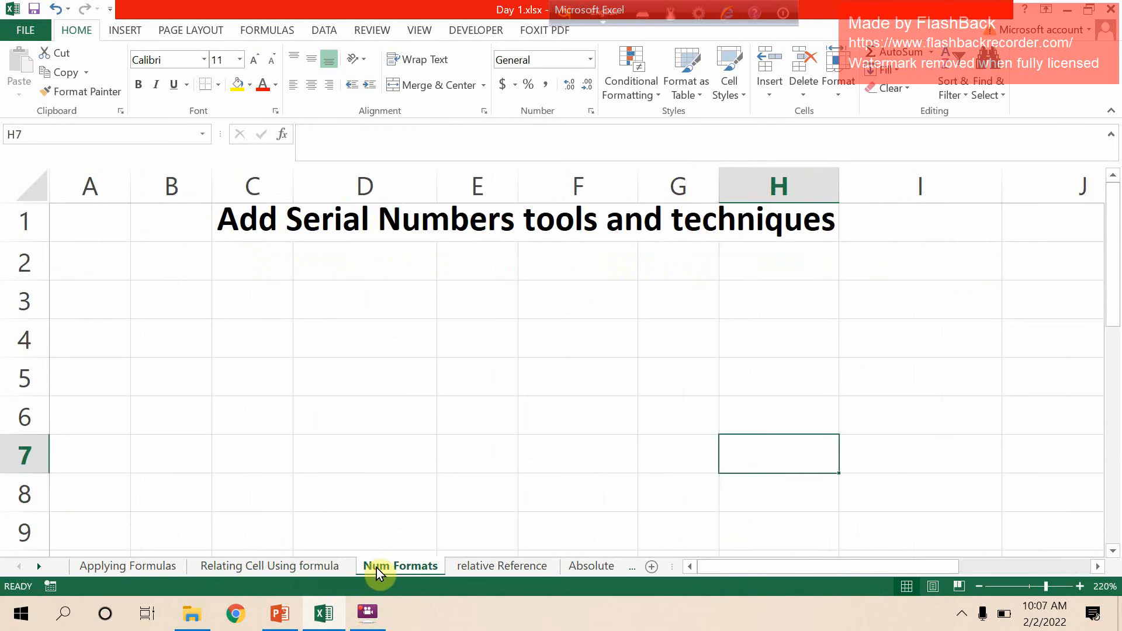
pyautogui.click(335, 566)
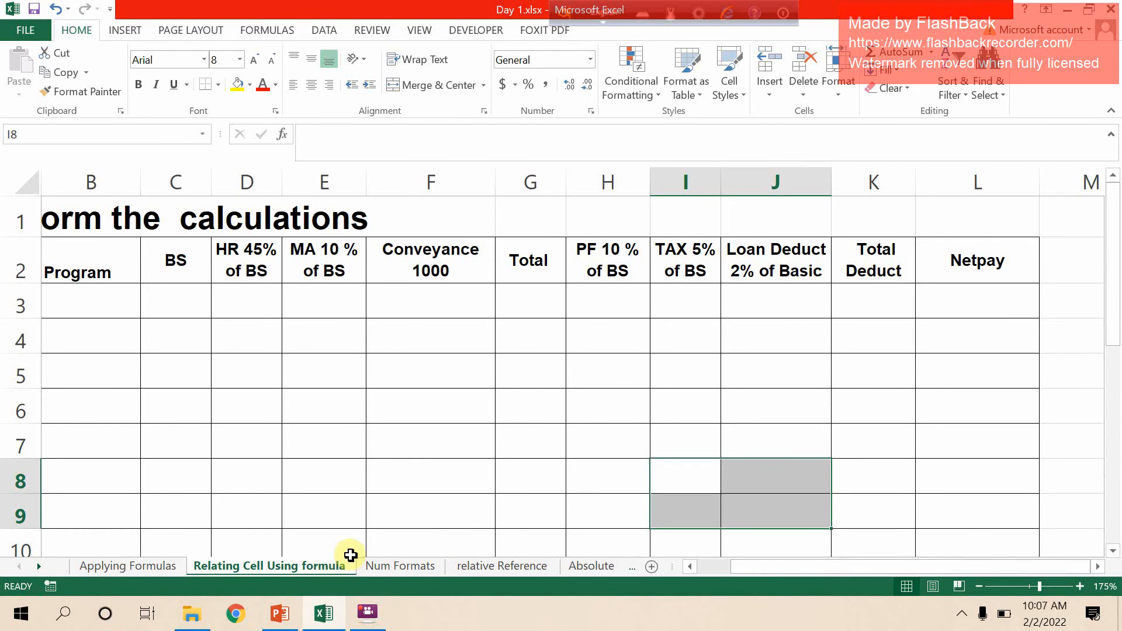
pyautogui.click(365, 567)
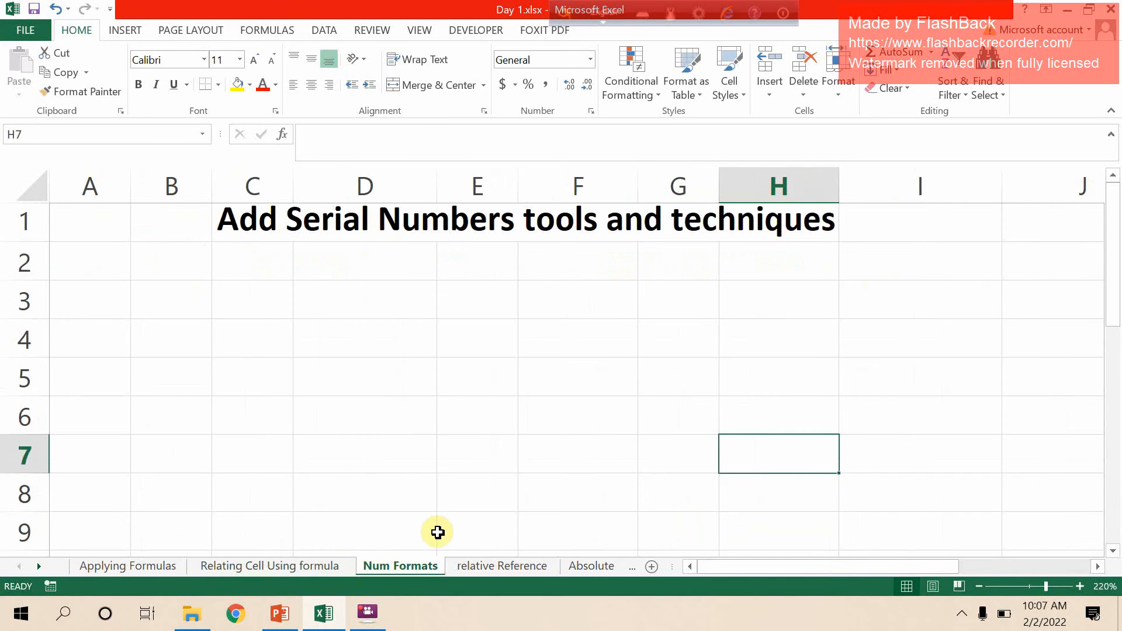
pyautogui.click(216, 259)
pyautogui.write('`1')
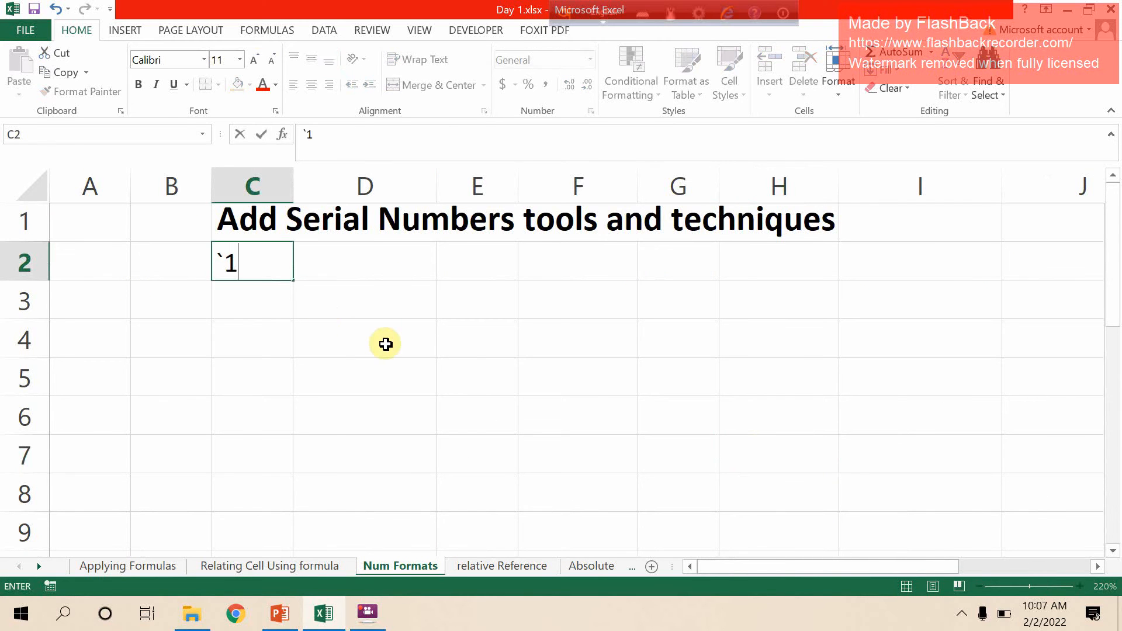
pyautogui.press('Return')
# Enter 1 in C2 and 2 in C3, and extend the serial numbers down through C8
pyautogui.click(282, 260)
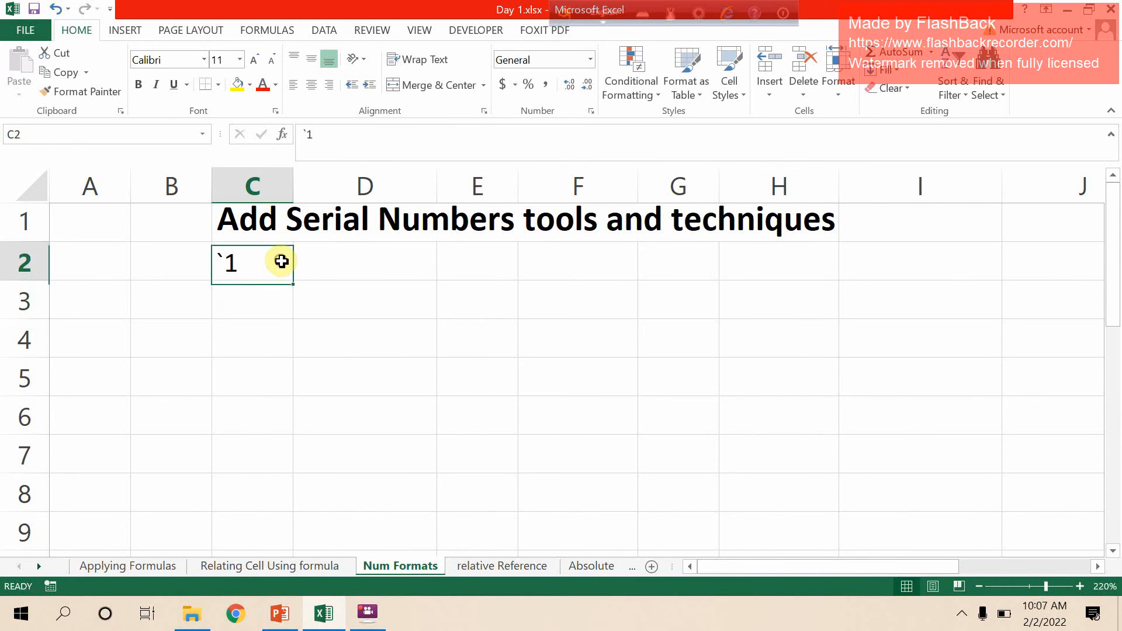
pyautogui.write('1')
pyautogui.press('Return')
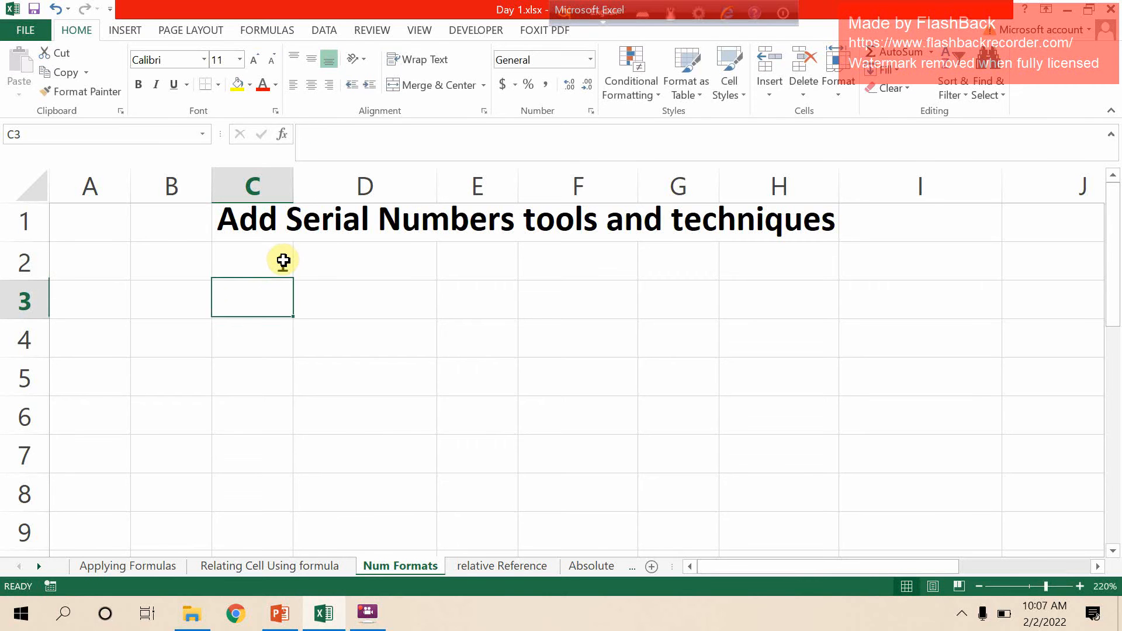
pyautogui.write('2')
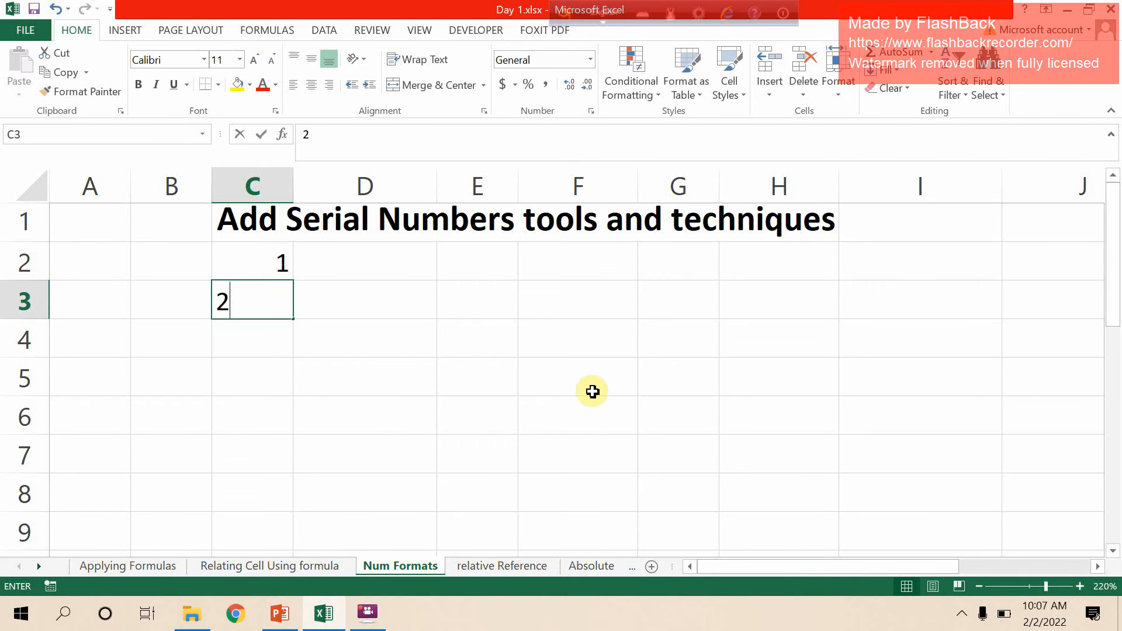
pyautogui.press('Return')
pyautogui.moveTo(260, 272); pyautogui.dragTo(292, 504)
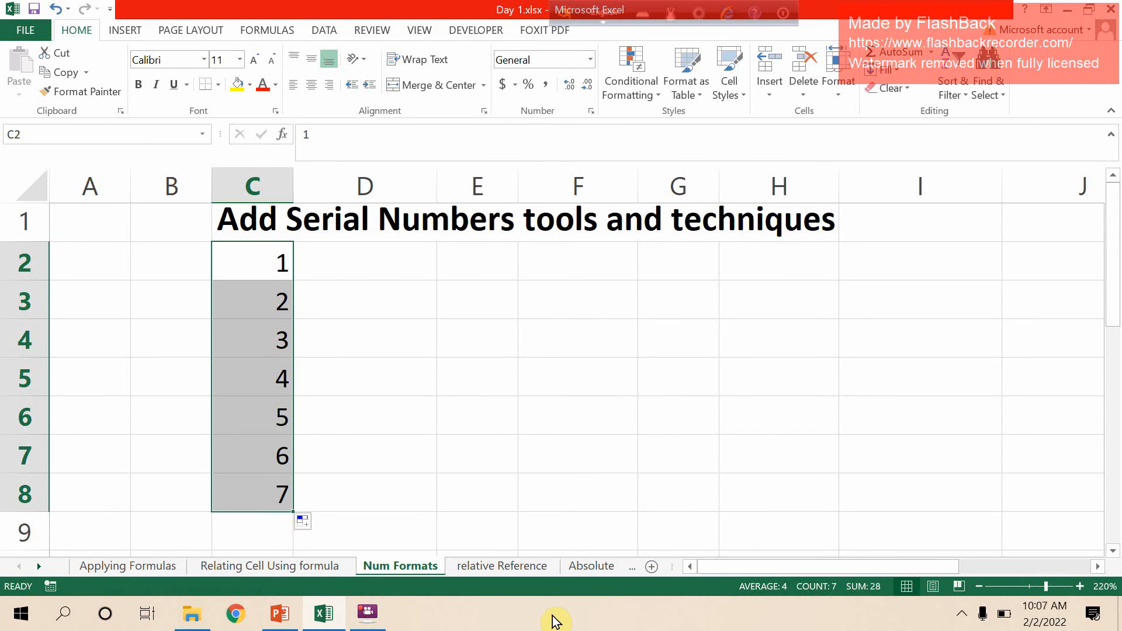
# Enter only 1 in D2 and fill column D downward as an incrementing serial number series up to 16
pyautogui.click(446, 262)
pyautogui.click(388, 268)
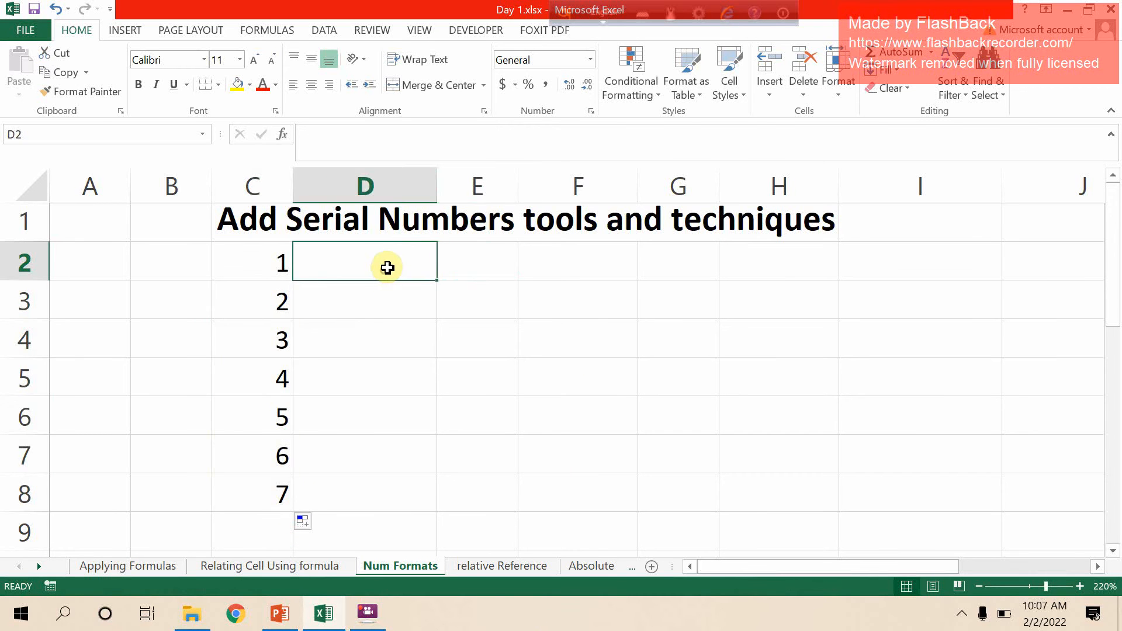
pyautogui.write('1')
pyautogui.press('Return')
pyautogui.click(385, 270)
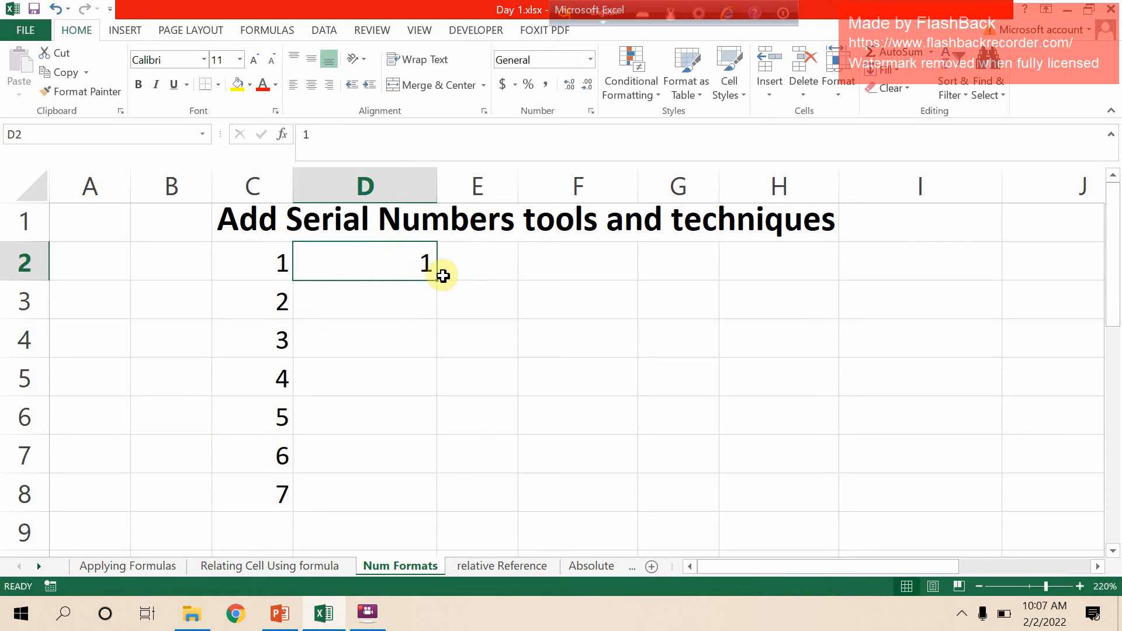
pyautogui.moveTo(442, 277)
pyautogui.mouseDown()
pyautogui.moveTo(436, 528)
pyautogui.moveTo(671, 629)
pyautogui.moveTo(671, 613)
pyautogui.mouseUp()
pyautogui.scroll(3, 660, 450)
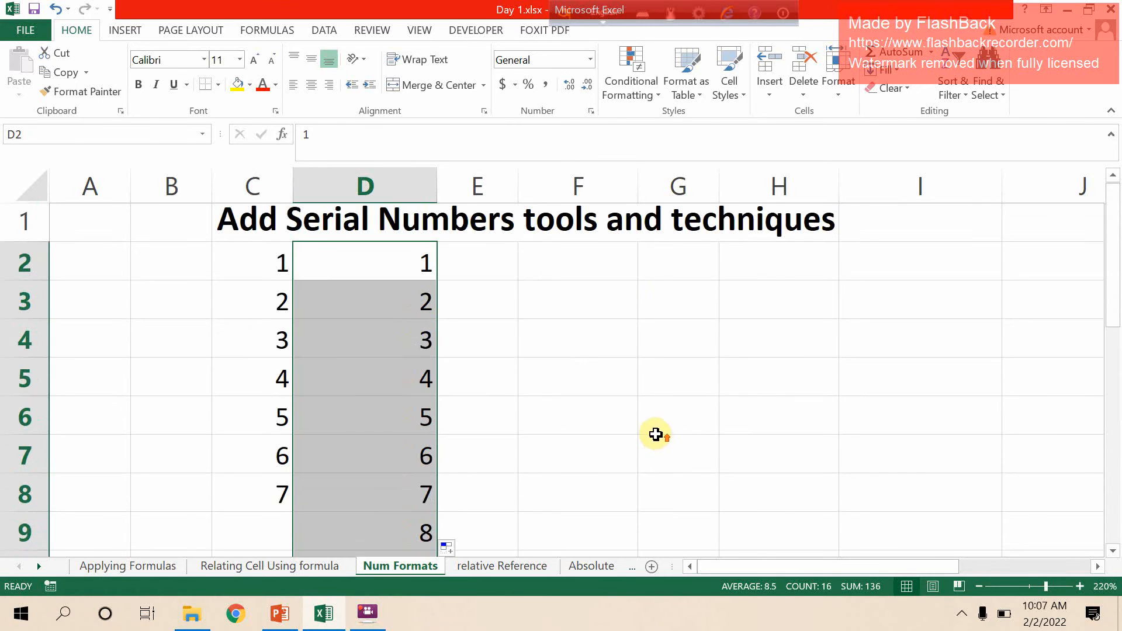
# Enter 1 in F2 as the starting serial number and select that cell again
pyautogui.click(608, 269)
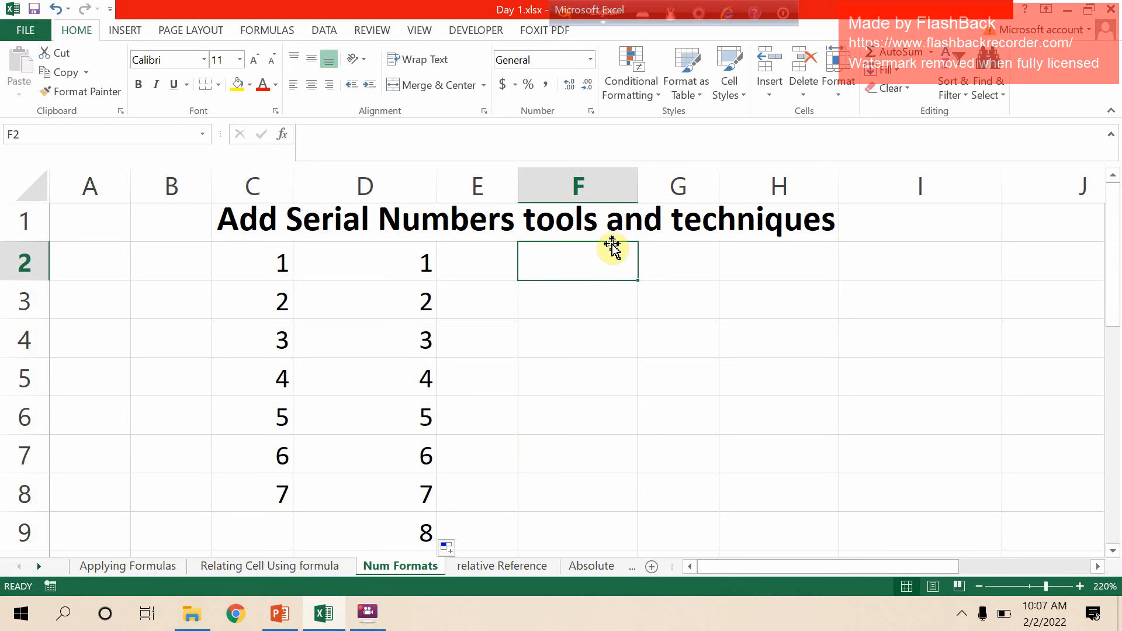
pyautogui.write('1')
pyautogui.press('Return')
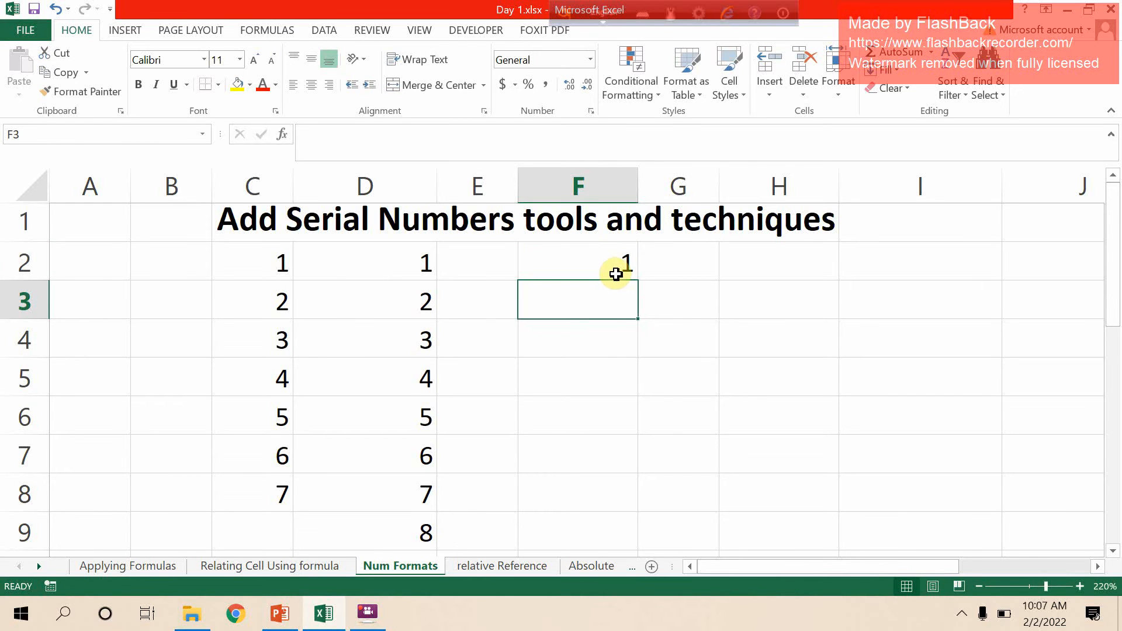
pyautogui.click(614, 271)
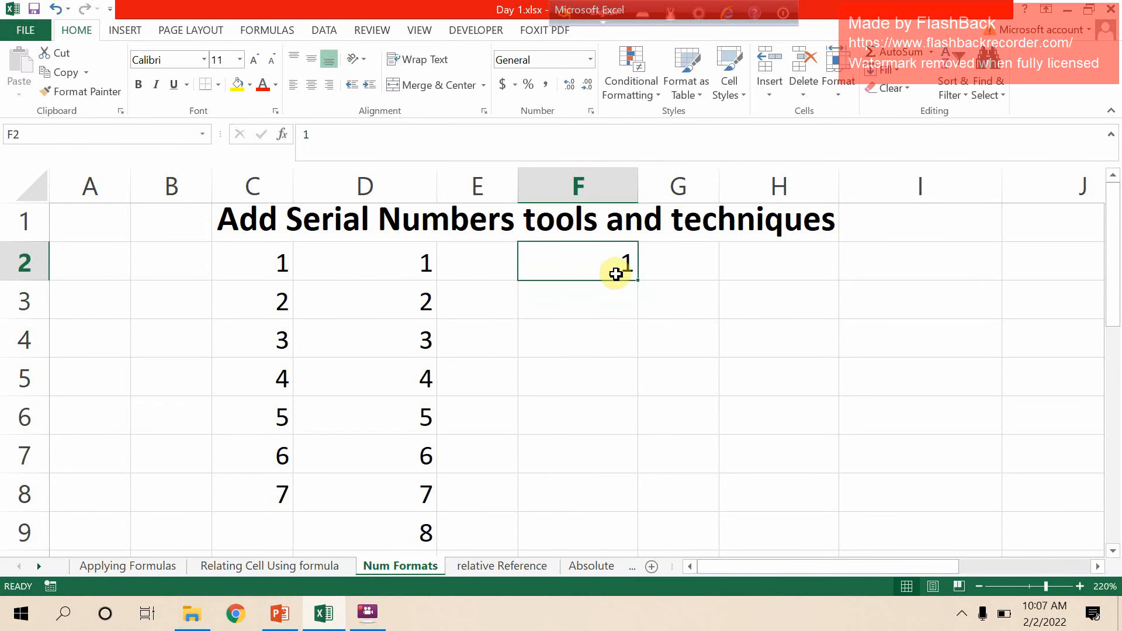
# Fill a linear series down column F from F2 with a stop value of 5000, and check the last number
pyautogui.click(899, 71)
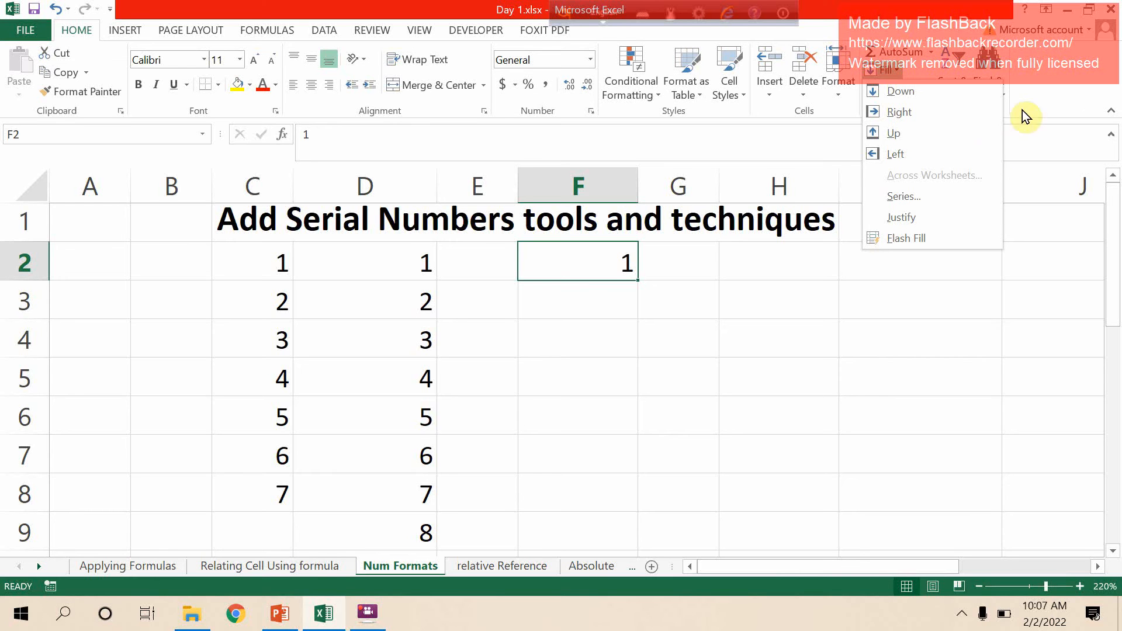
pyautogui.click(934, 197)
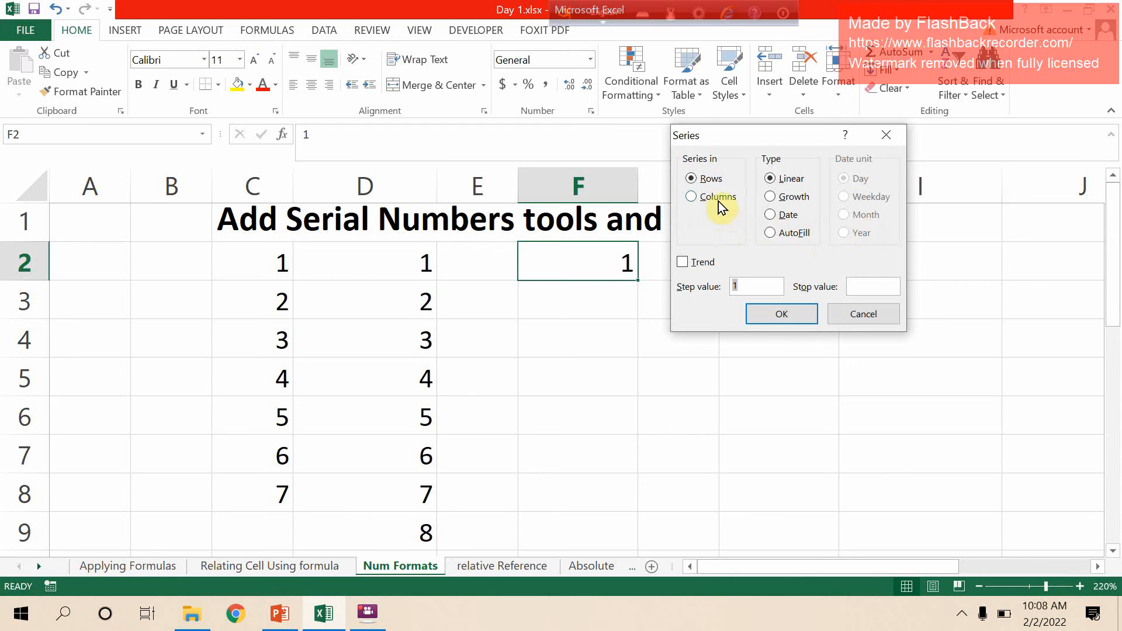
pyautogui.click(717, 198)
pyautogui.click(889, 288)
pyautogui.write('5000')
pyautogui.click(812, 318)
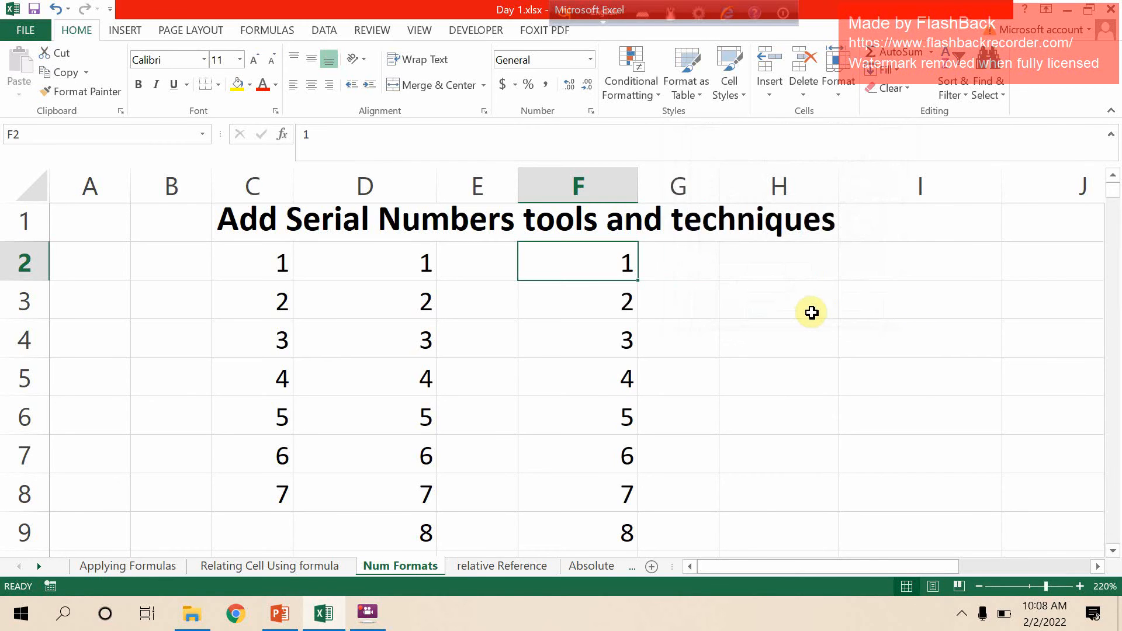
pyautogui.hotkey('ctrl', 'Down')
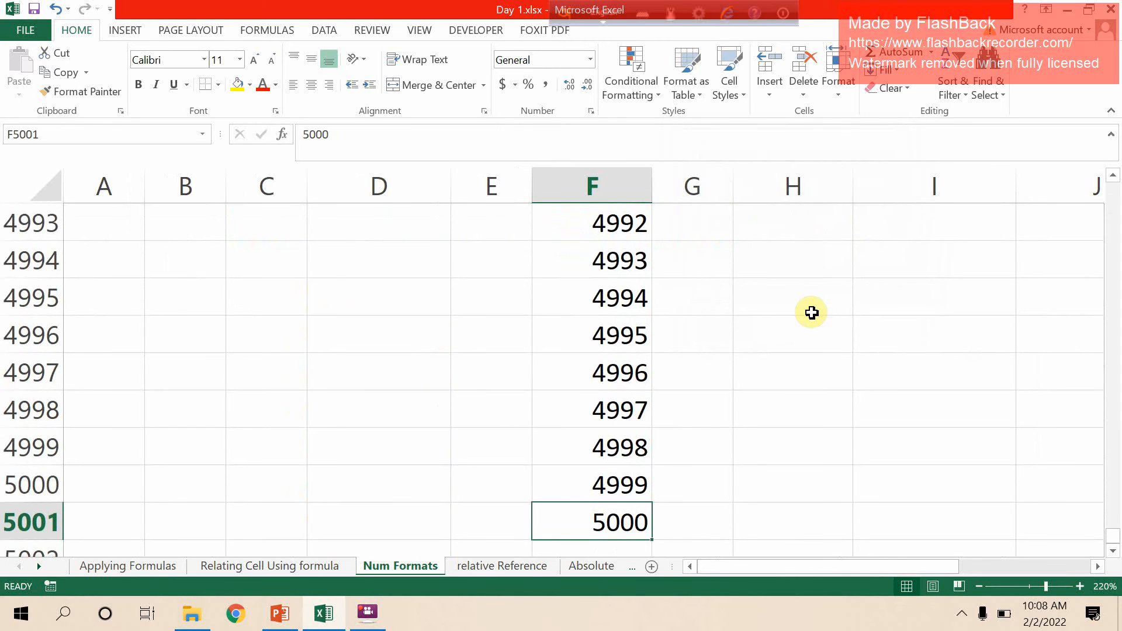
pyautogui.hotkey('ctrl', 'Up')
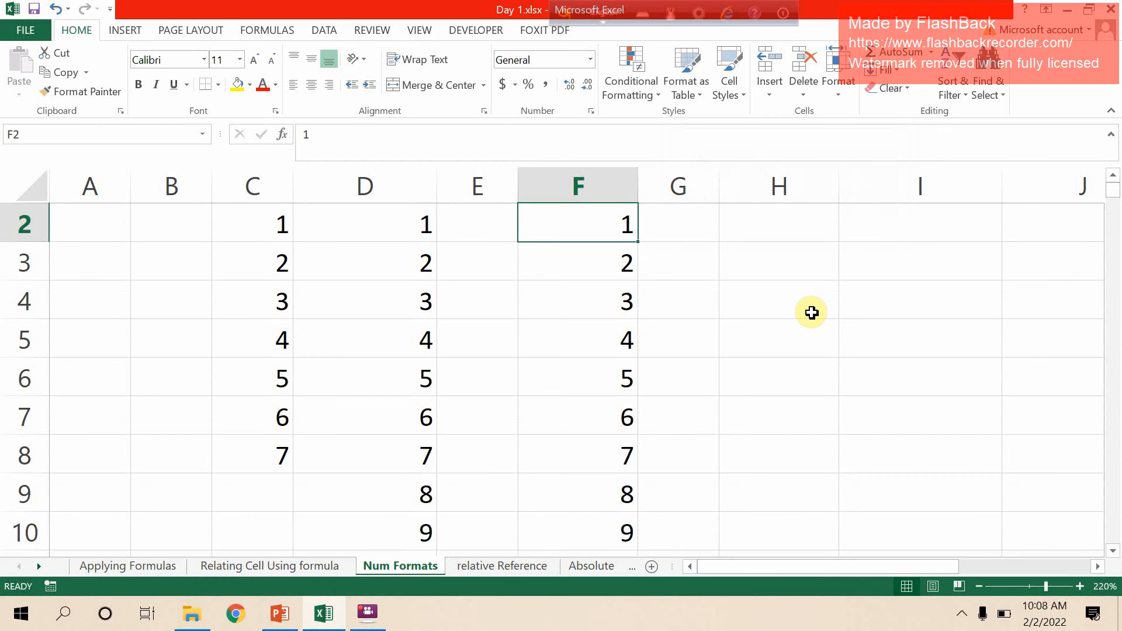
pyautogui.scroll(1, 812, 313)
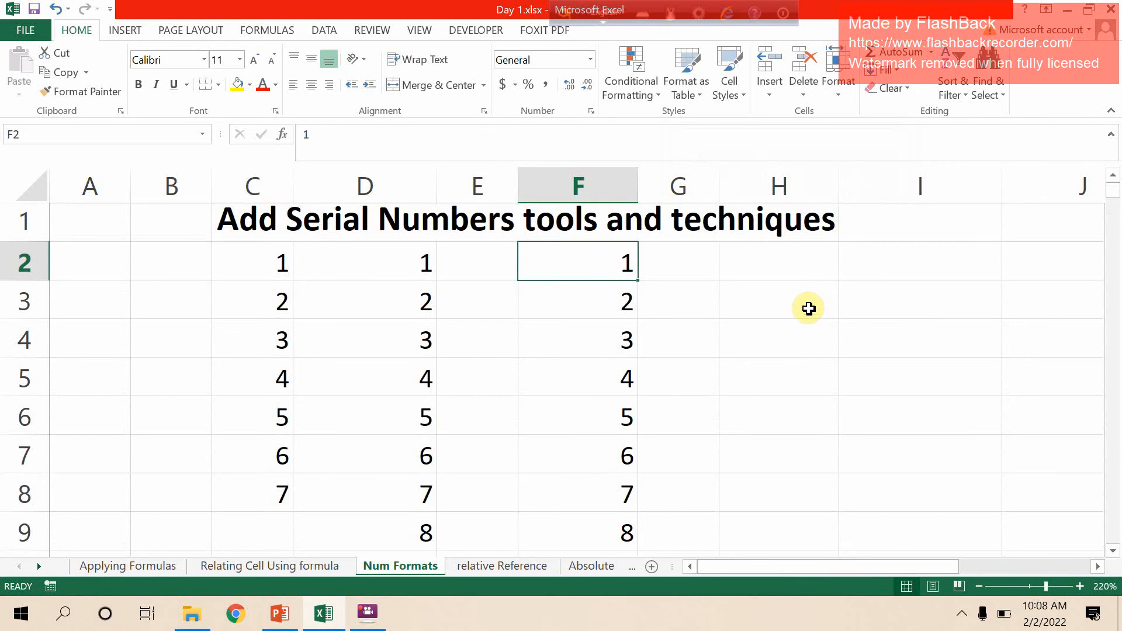
# Enter 1 in H2 and 3 in H3, and extend the odd-number series down through H8
pyautogui.click(795, 272)
pyautogui.write('1')
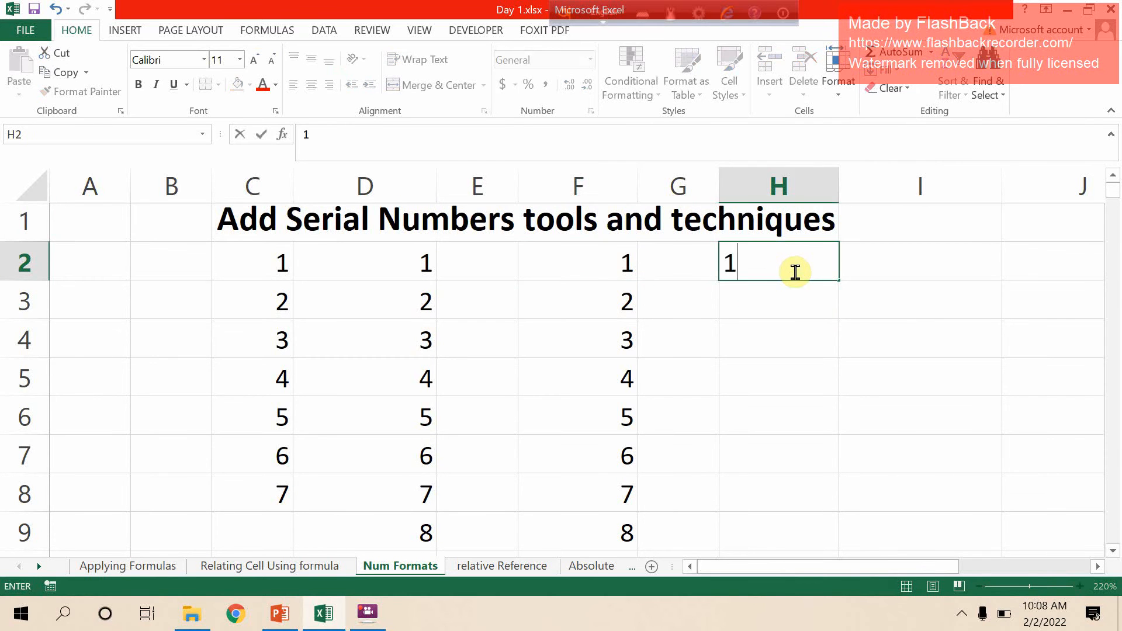
pyautogui.press('Return')
pyautogui.write('3')
pyautogui.press('Return')
pyautogui.moveTo(795, 271); pyautogui.dragTo(836, 510)
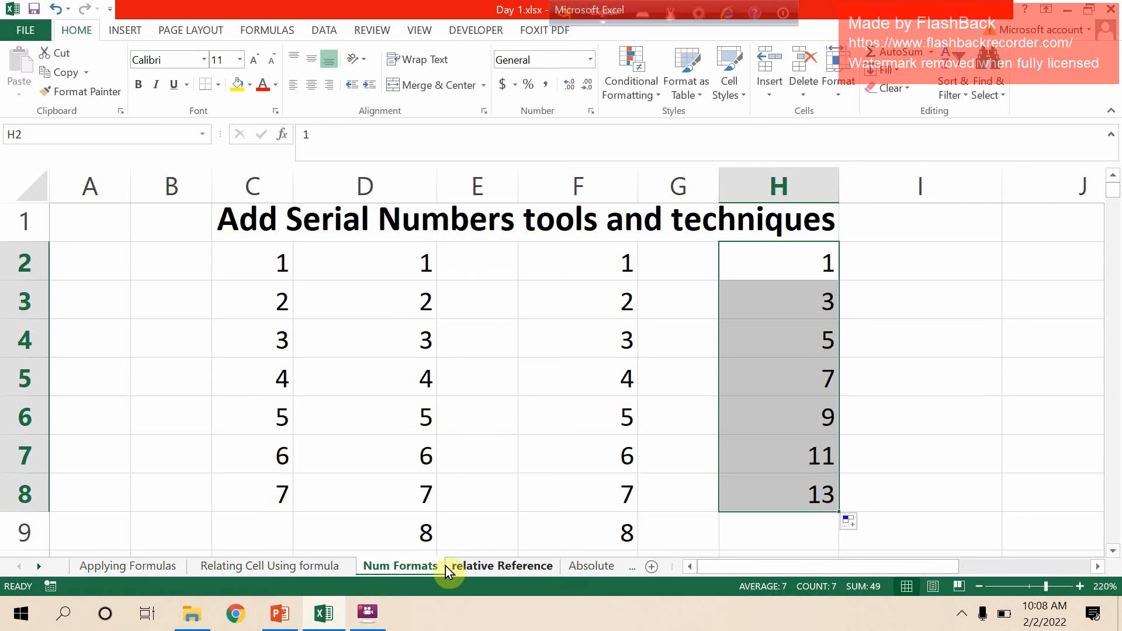
# On the relative Reference sheet, enter =B5*C5 in Total cell D5
pyautogui.click(471, 568)
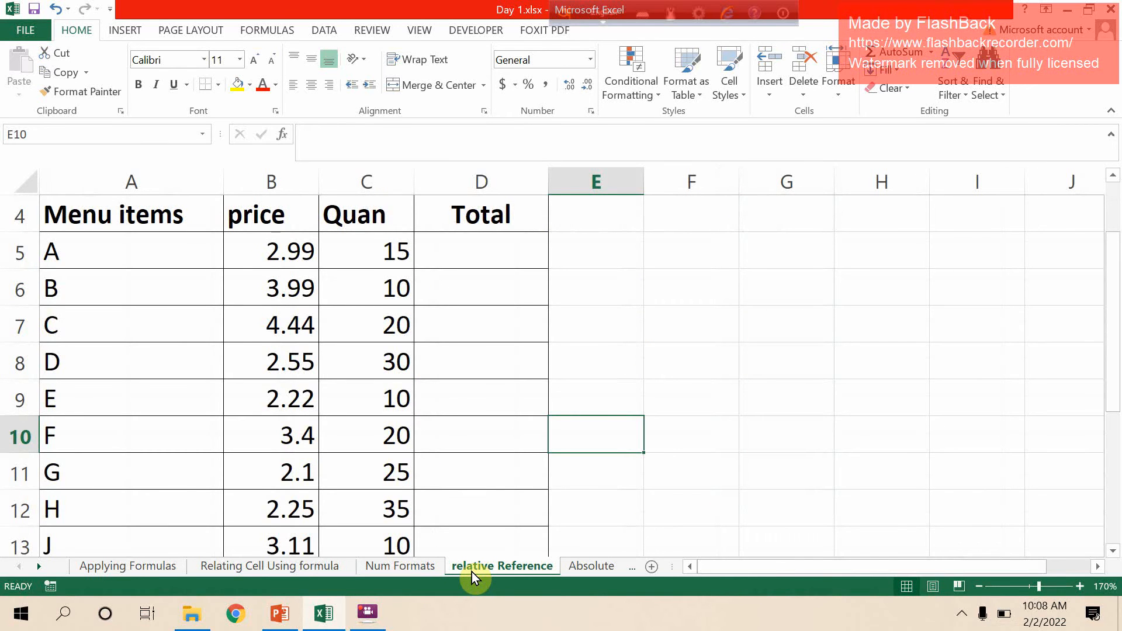
pyautogui.click(514, 254)
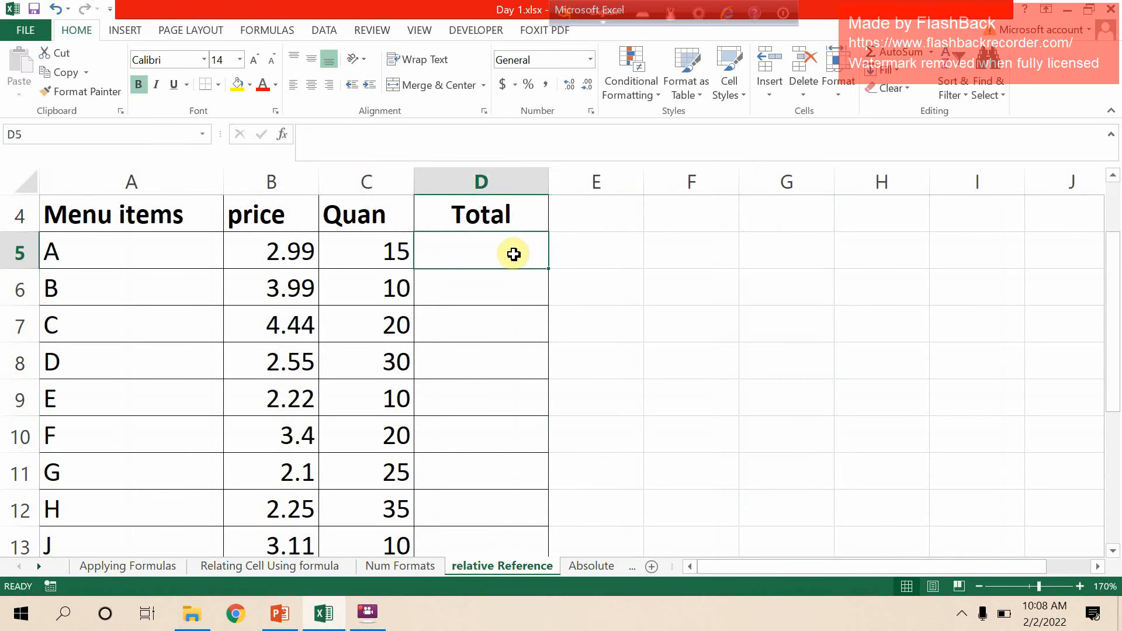
pyautogui.write('=')
pyautogui.click(302, 251)
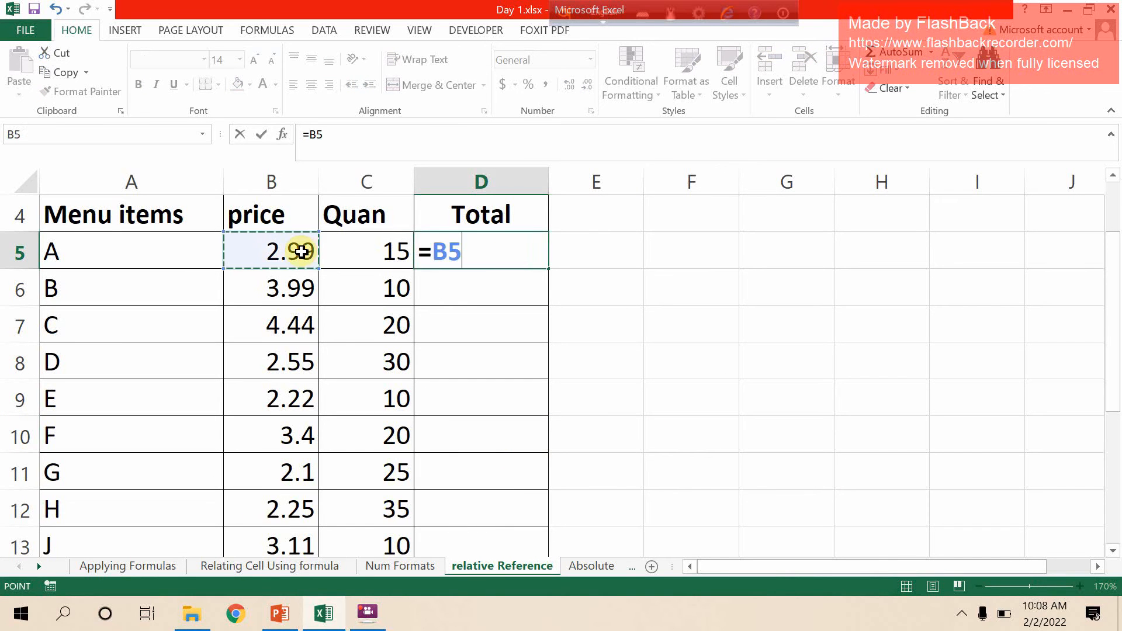
pyautogui.write('*')
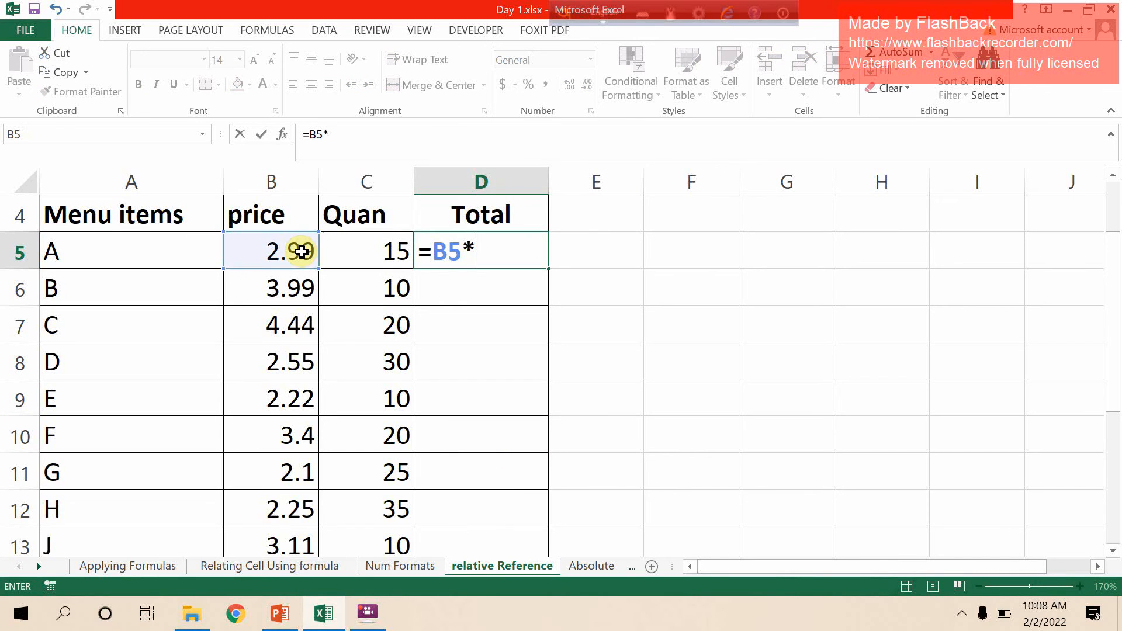
pyautogui.click(347, 241)
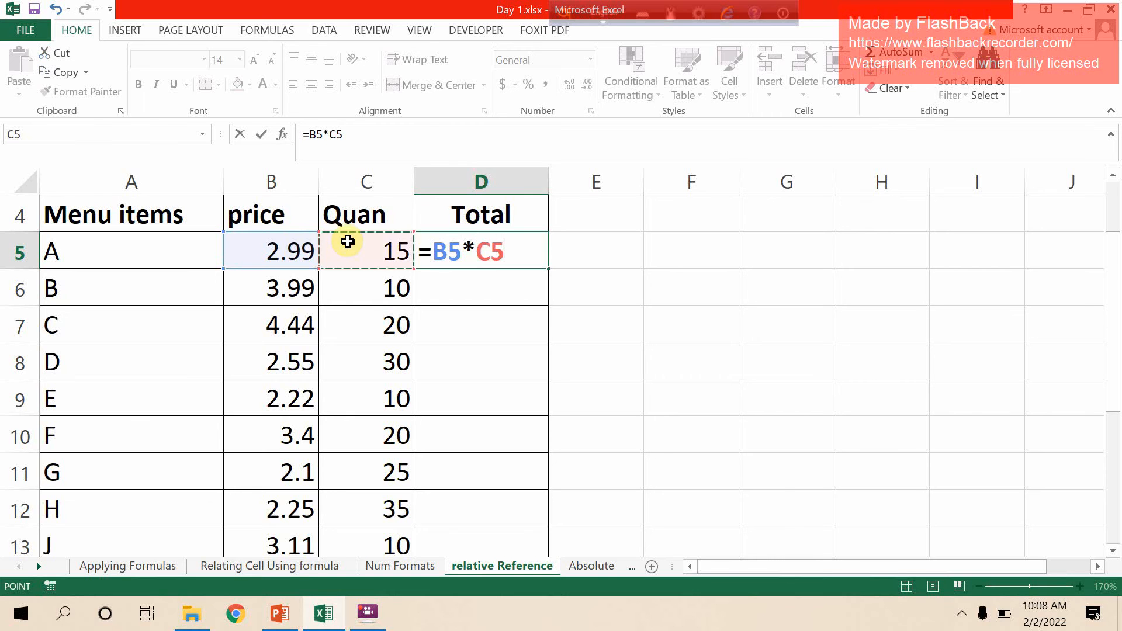
pyautogui.press('Return')
# Fill the D5 formula down the Total column and inspect the cell references used in D5
pyautogui.click(490, 245)
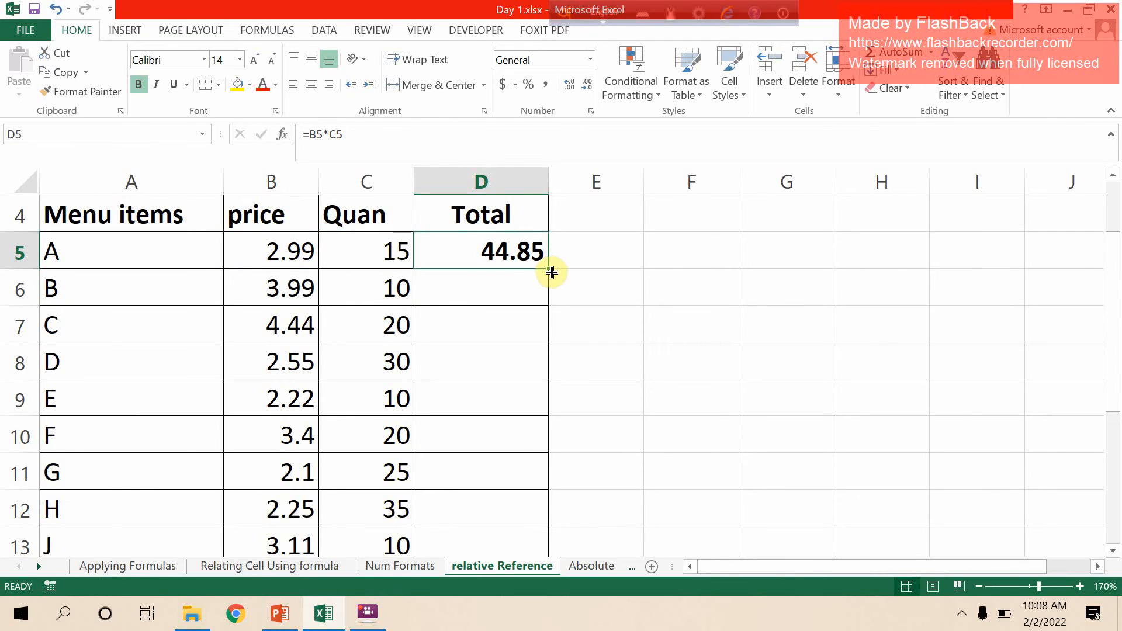
pyautogui.moveTo(552, 273); pyautogui.dragTo(534, 473)
pyautogui.scroll(2, 632, 441)
pyautogui.click(514, 327)
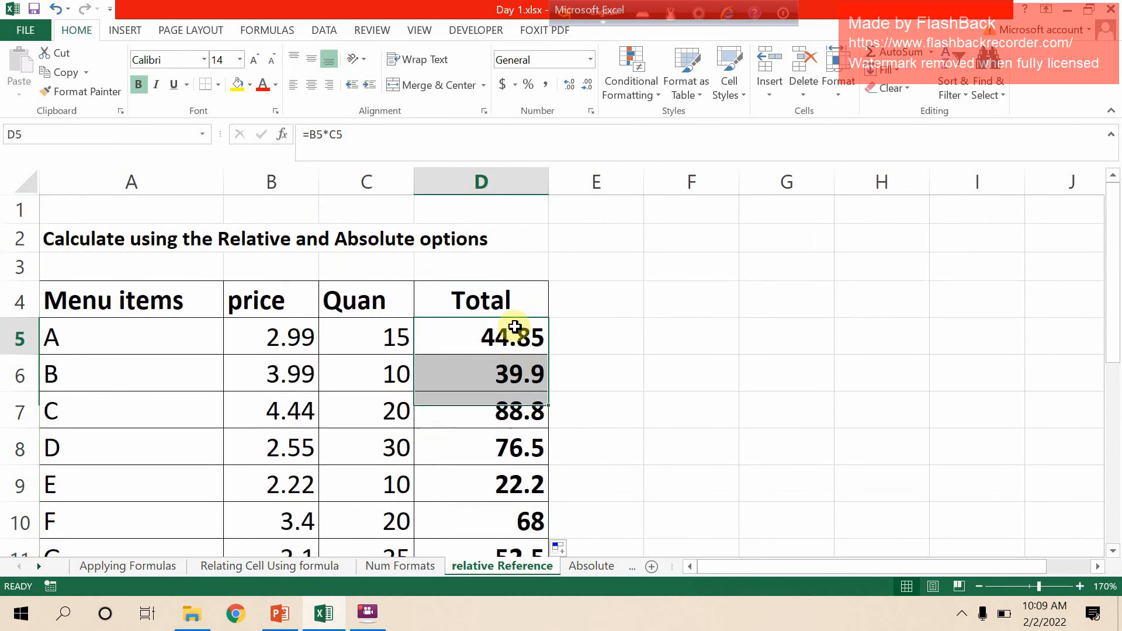
pyautogui.doubleClick(514, 326)
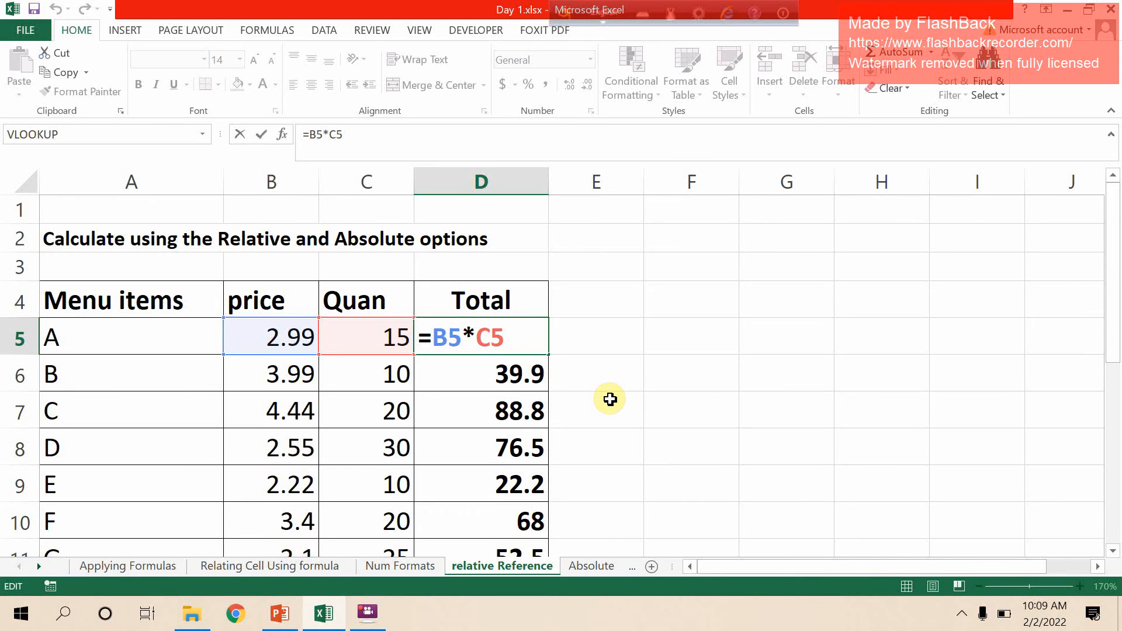
pyautogui.press('Return')
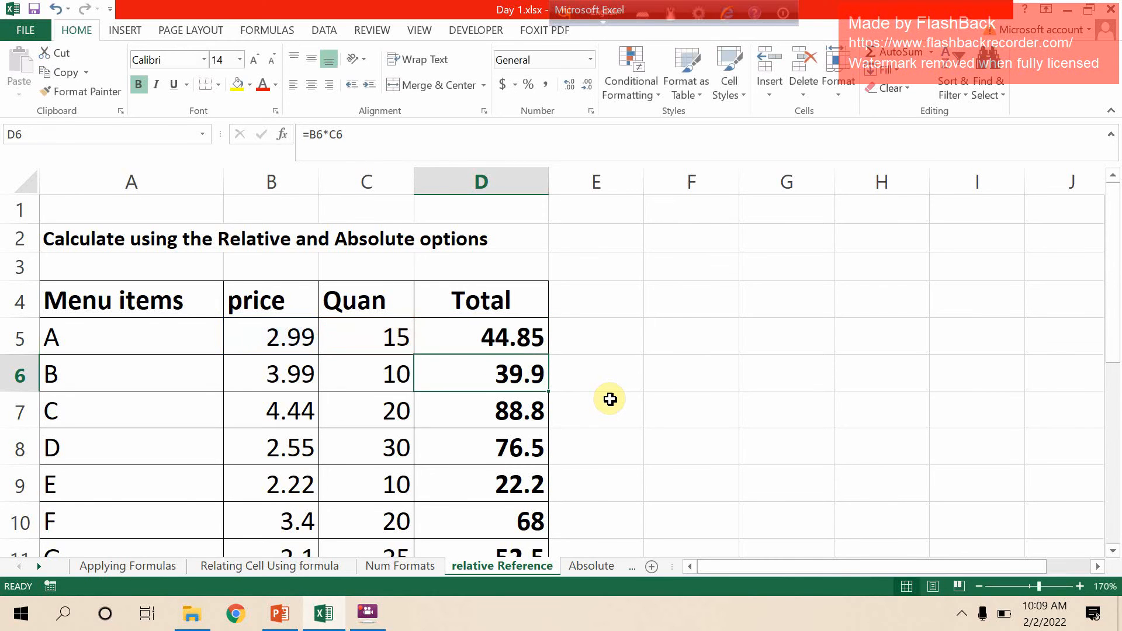
# On the Absolute sheet, enter =D5*I5 in Tax cell E5 to apply the Sales percentage to the total
pyautogui.click(600, 568)
pyautogui.click(836, 340)
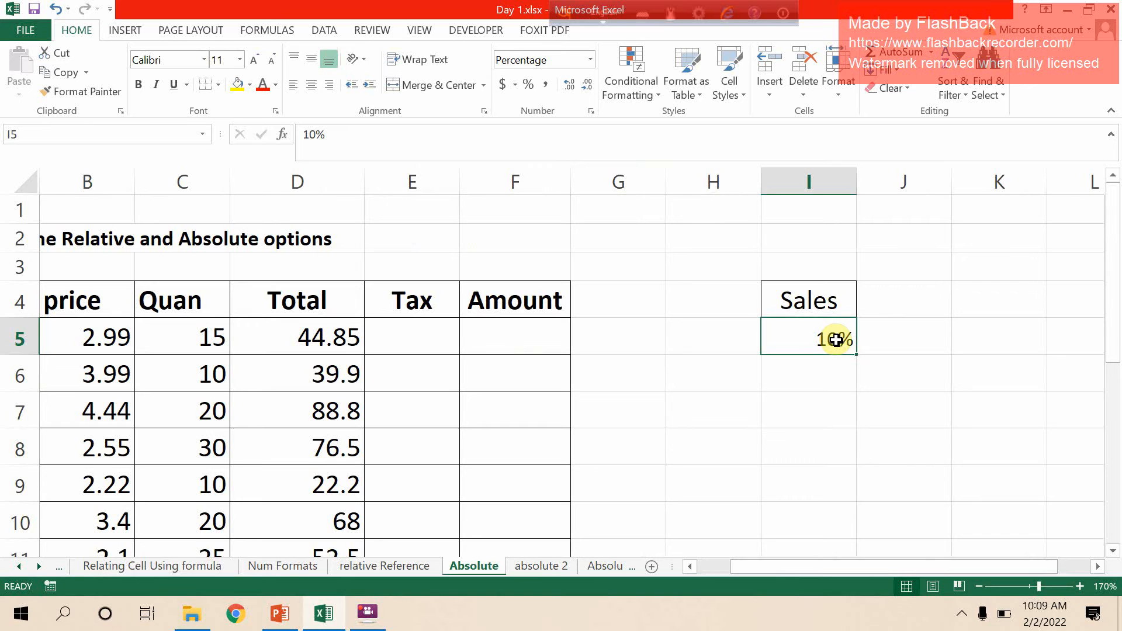
pyautogui.click(386, 331)
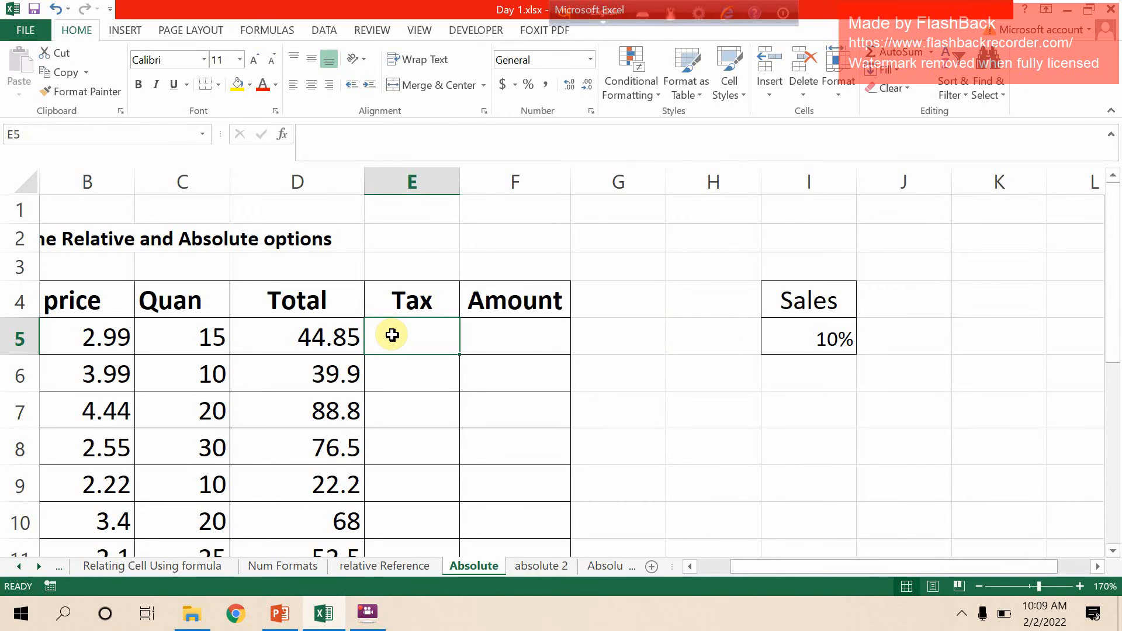
pyautogui.write('=')
pyautogui.click(330, 324)
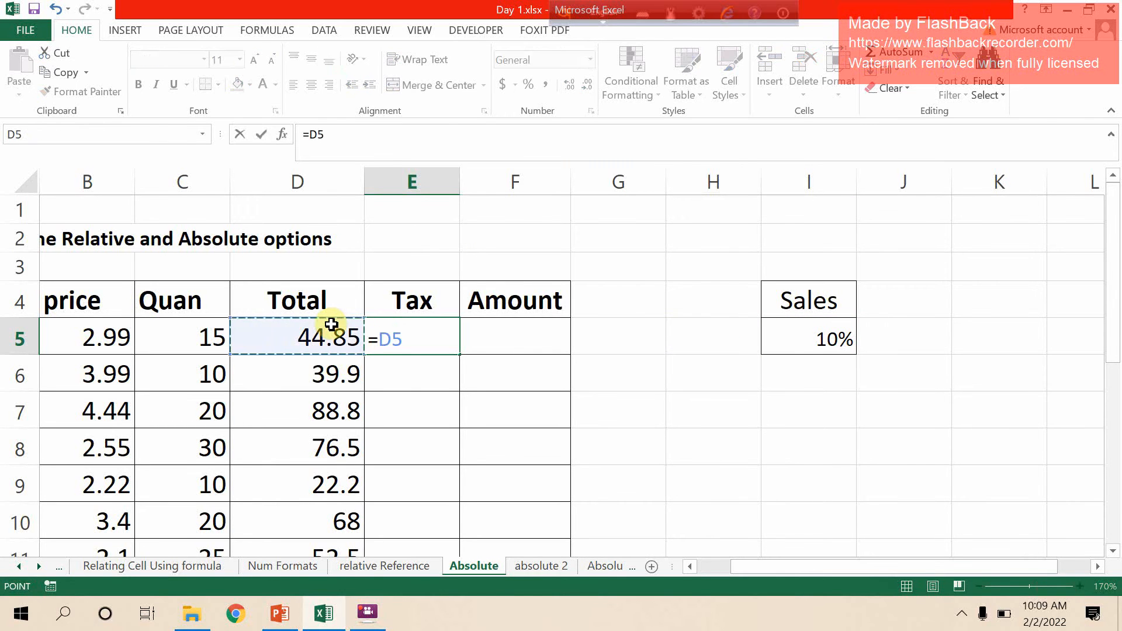
pyautogui.write('*')
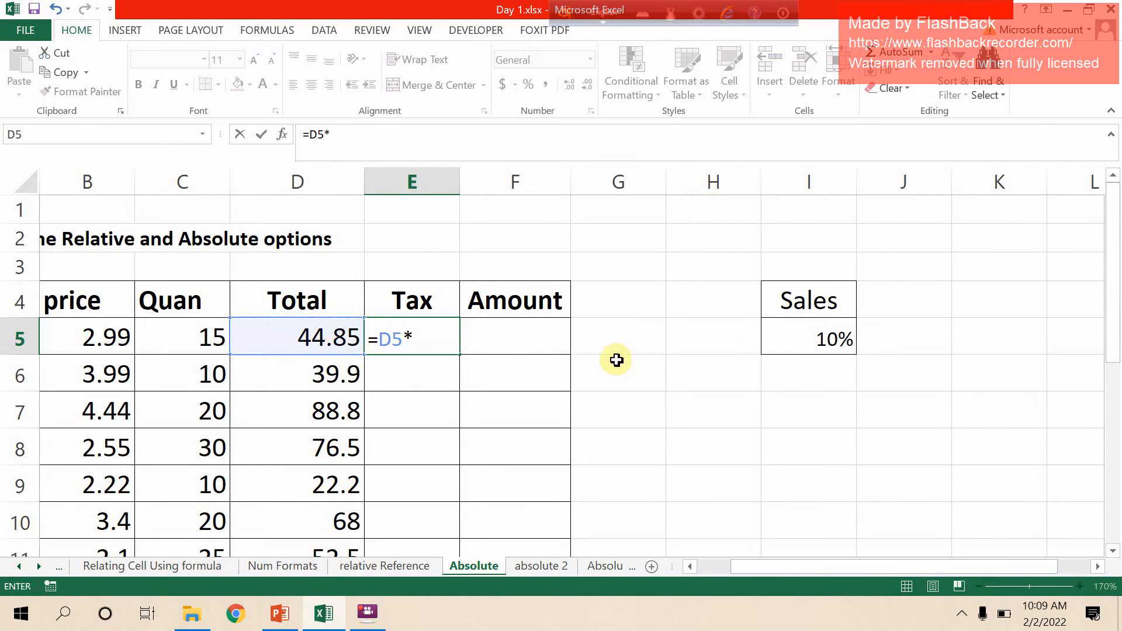
pyautogui.click(786, 336)
pyautogui.hotkey('ctrl', 'Return')
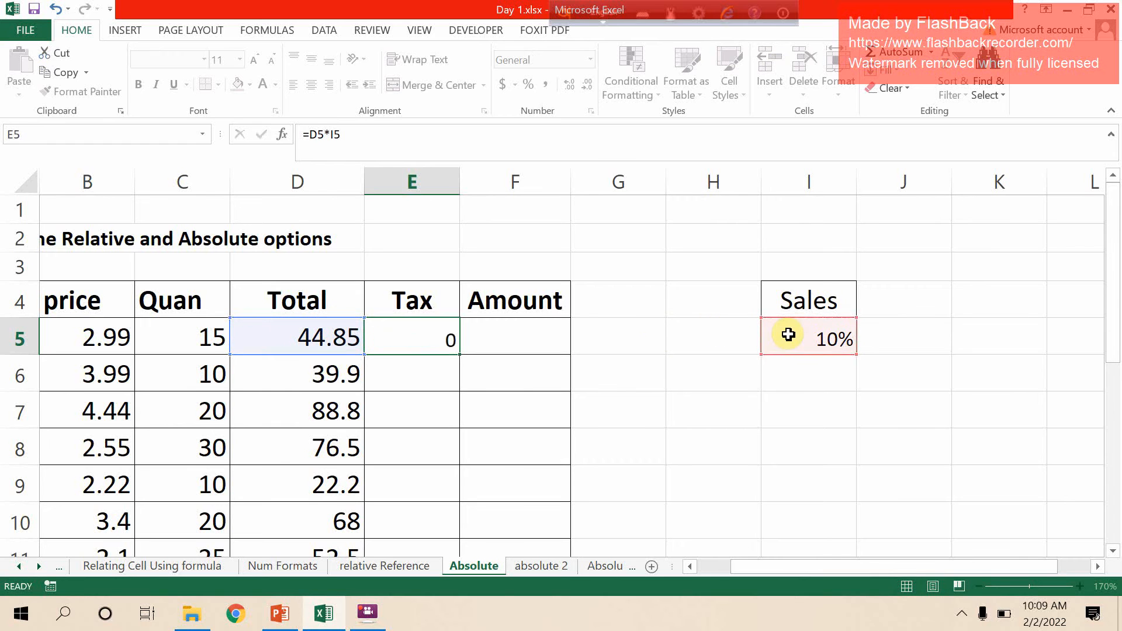
pyautogui.press('Return')
# Fill the E5 formula down the Tax column and inspect the references in E9
pyautogui.click(442, 336)
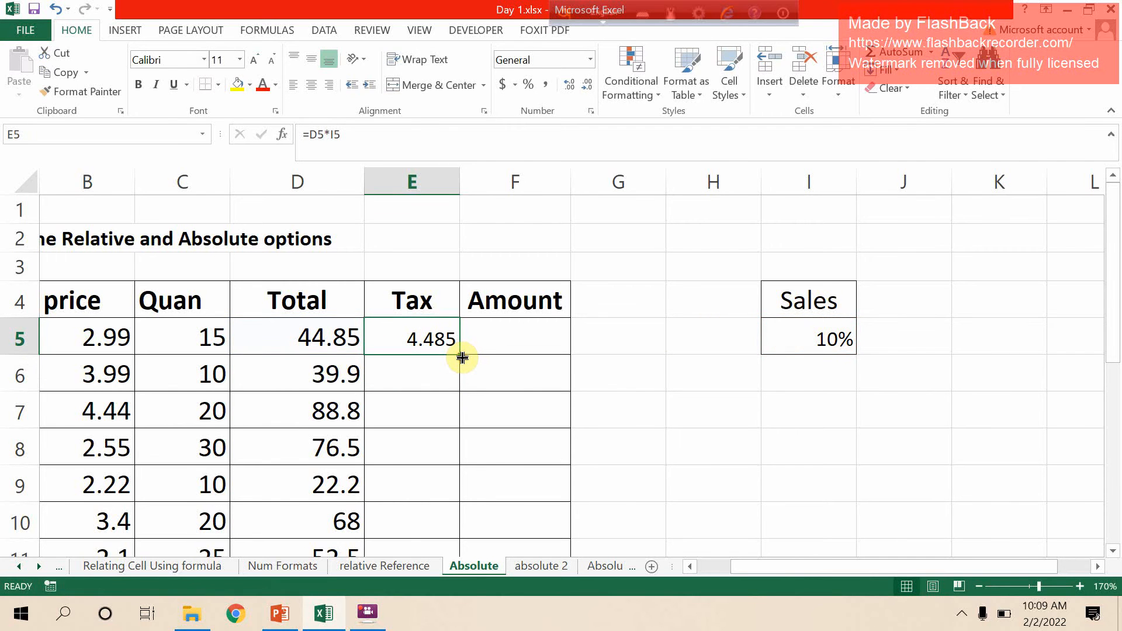
pyautogui.doubleClick(460, 355)
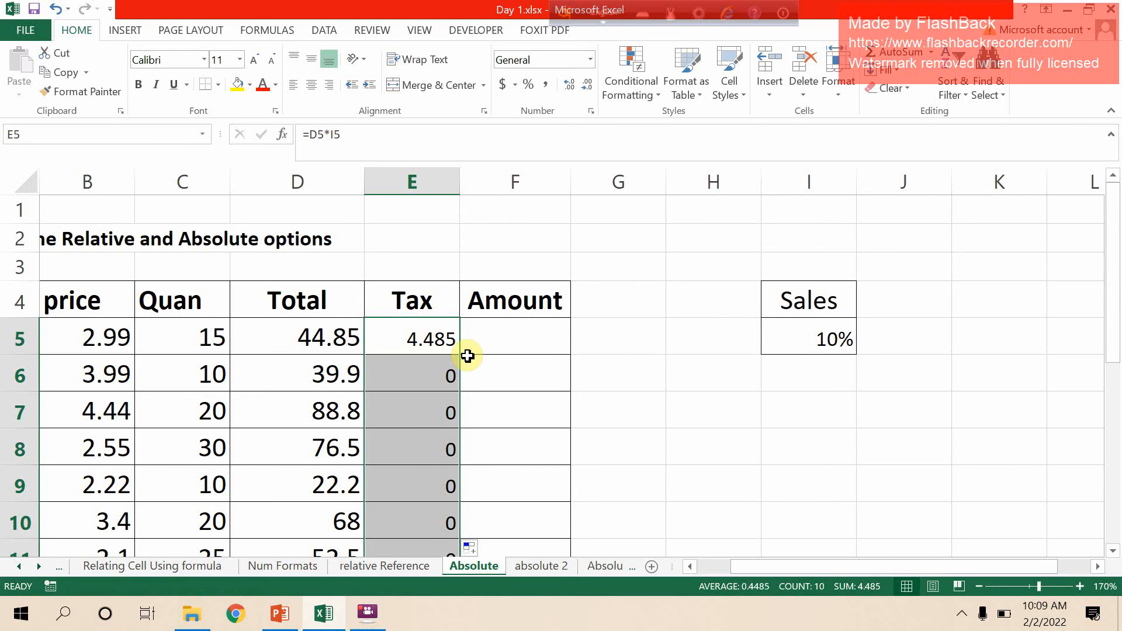
pyautogui.doubleClick(439, 486)
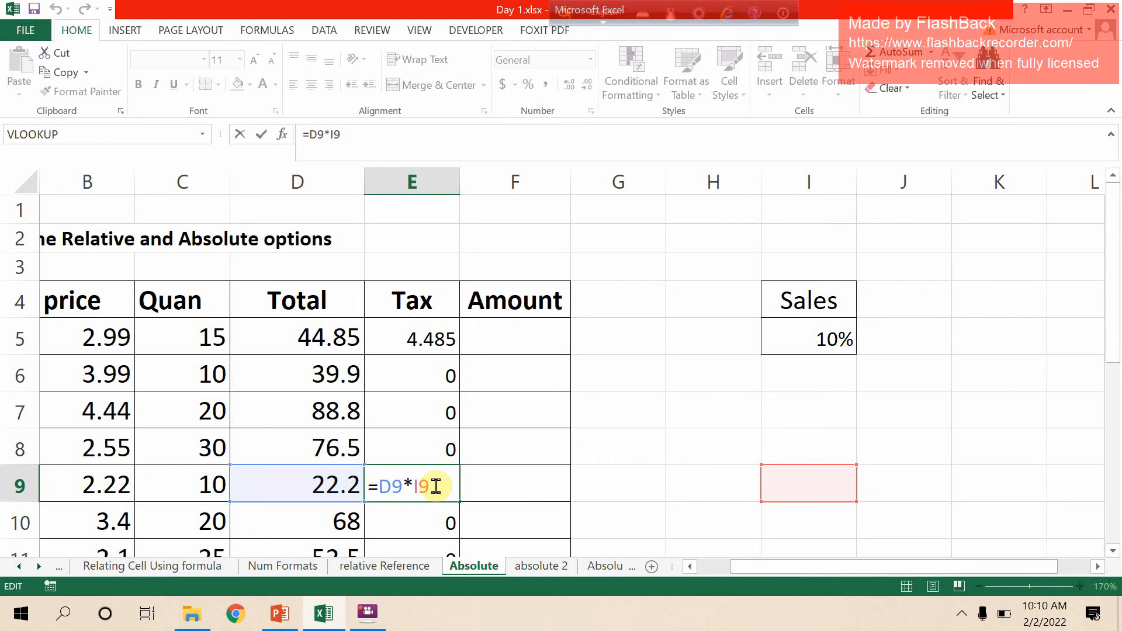
pyautogui.press('Return')
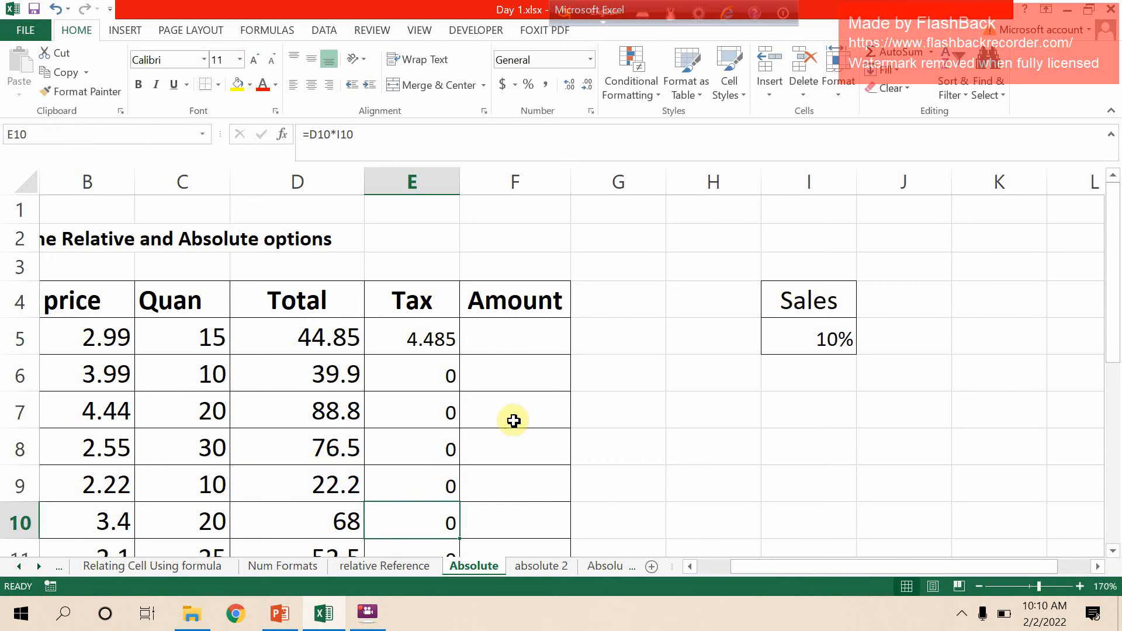
# Make the tax rate reference absolute in E5 so the formula reads =D5*$I$5, and fill it down the Tax column
pyautogui.click(456, 339)
pyautogui.doubleClick(449, 339)
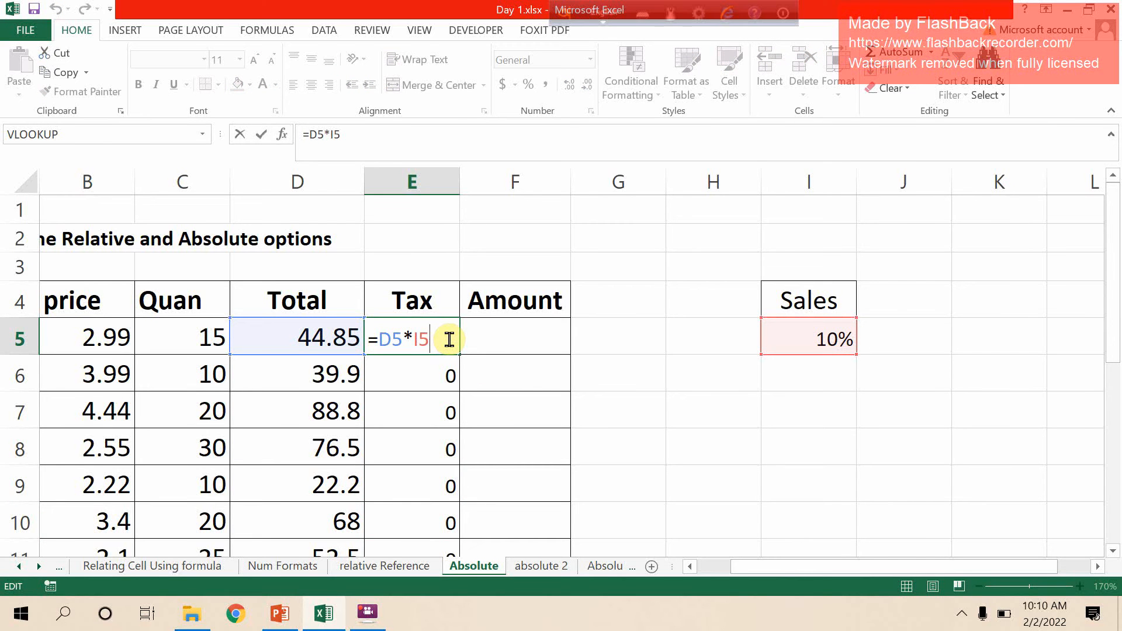
pyautogui.press('F4')
pyautogui.press('Return')
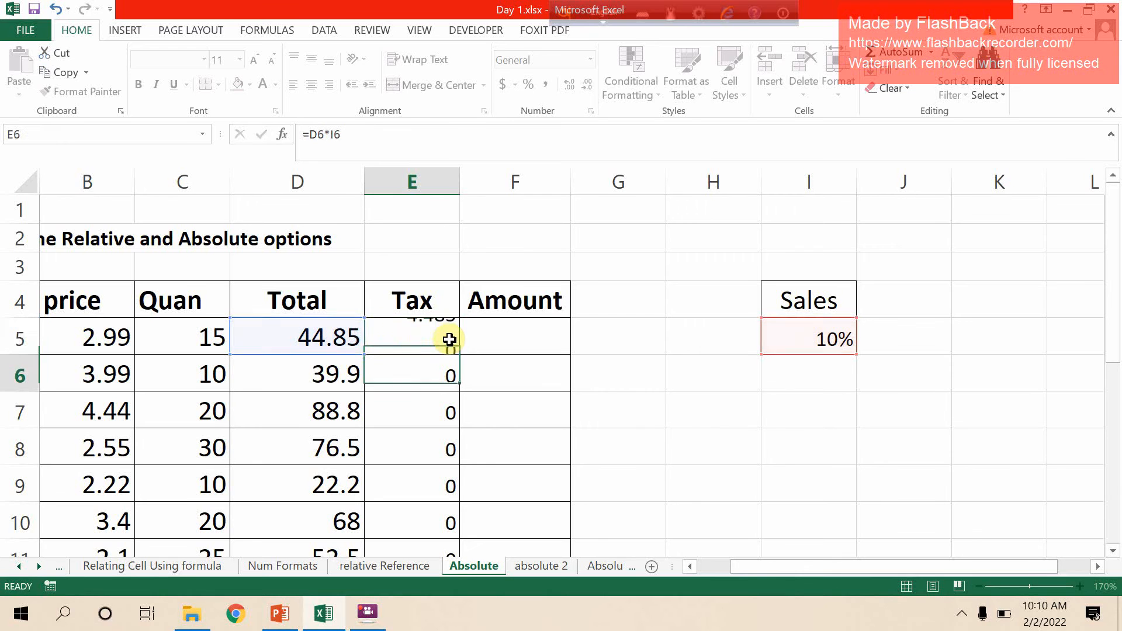
pyautogui.click(451, 338)
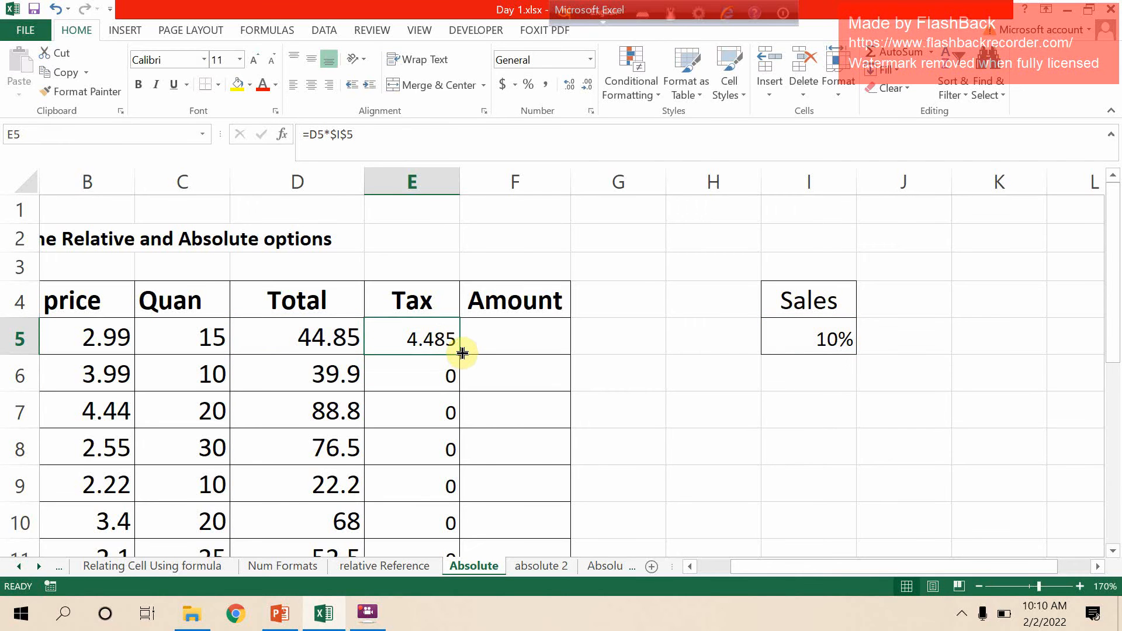
pyautogui.doubleClick(462, 353)
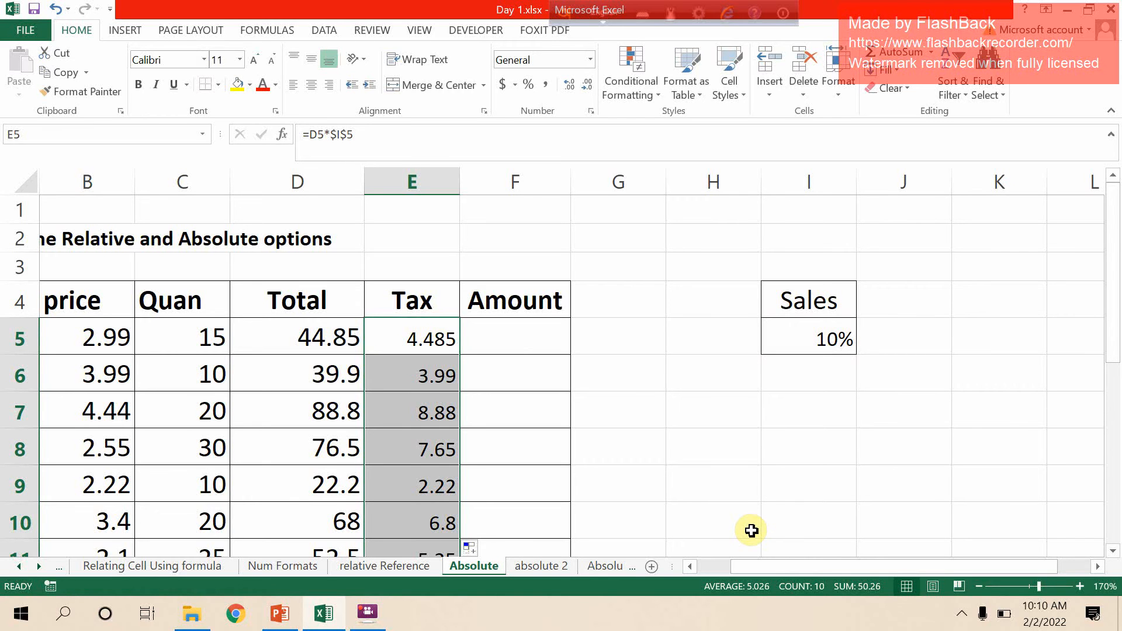
# On the absolute 2 sheet, fill E2:E8 with the formula =D2*$E$1 in a single entry
pyautogui.click(546, 570)
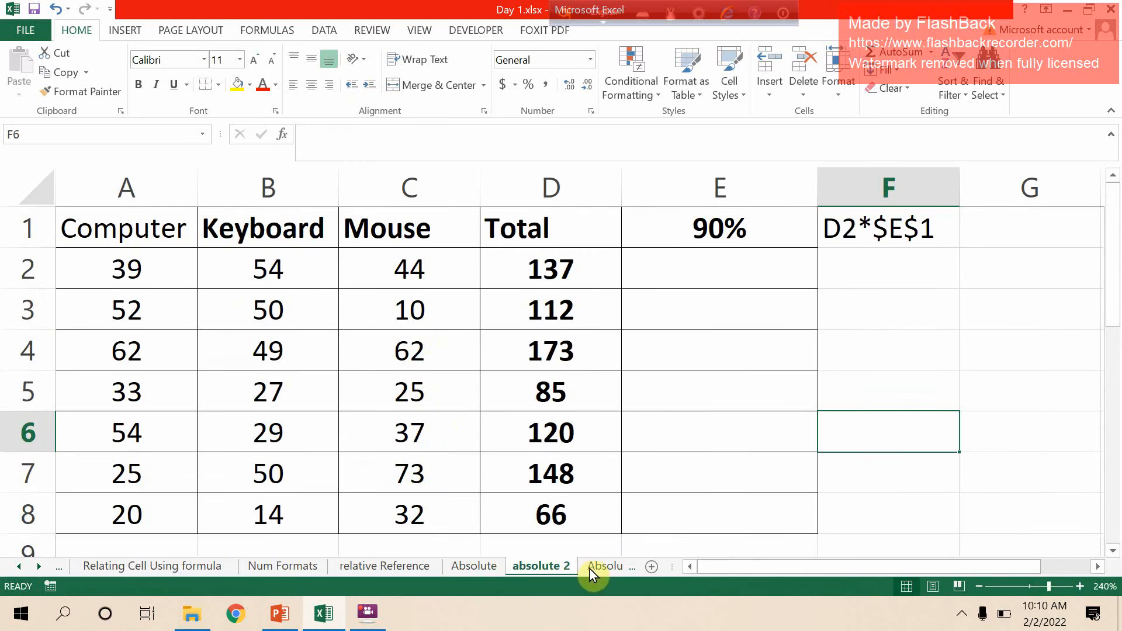
pyautogui.click(714, 281)
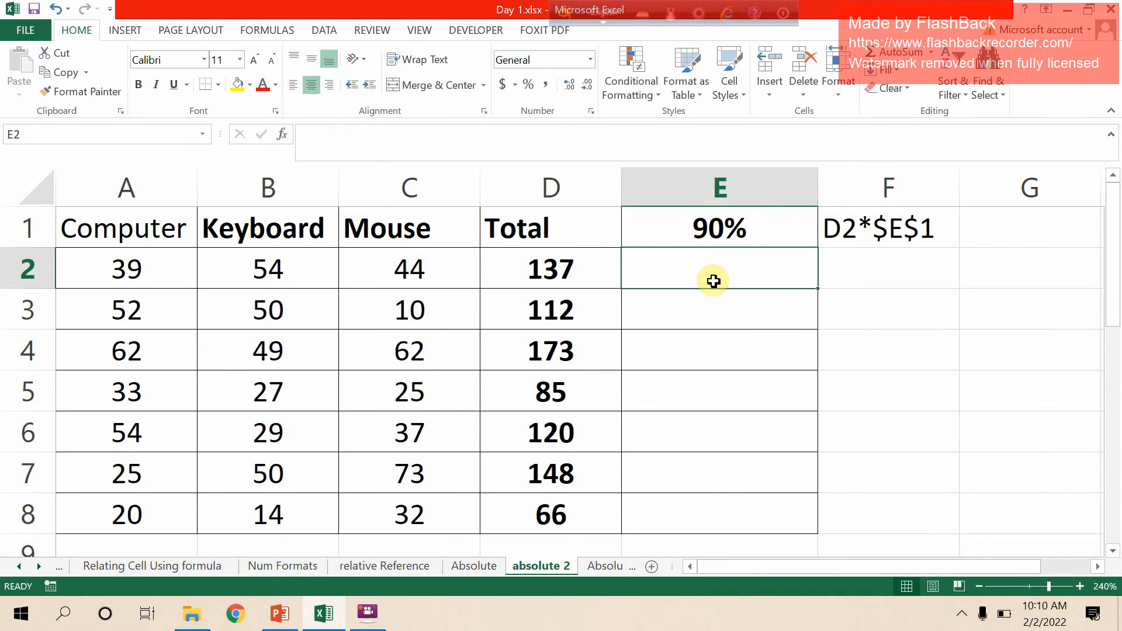
pyautogui.moveTo(713, 282); pyautogui.dragTo(722, 510)
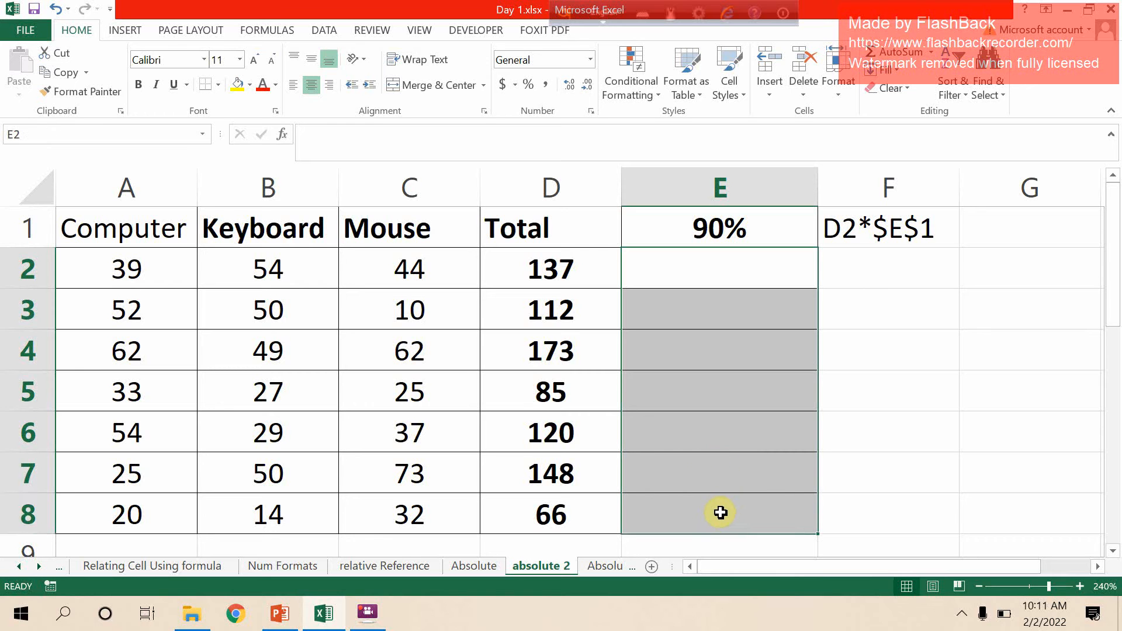
pyautogui.write('=')
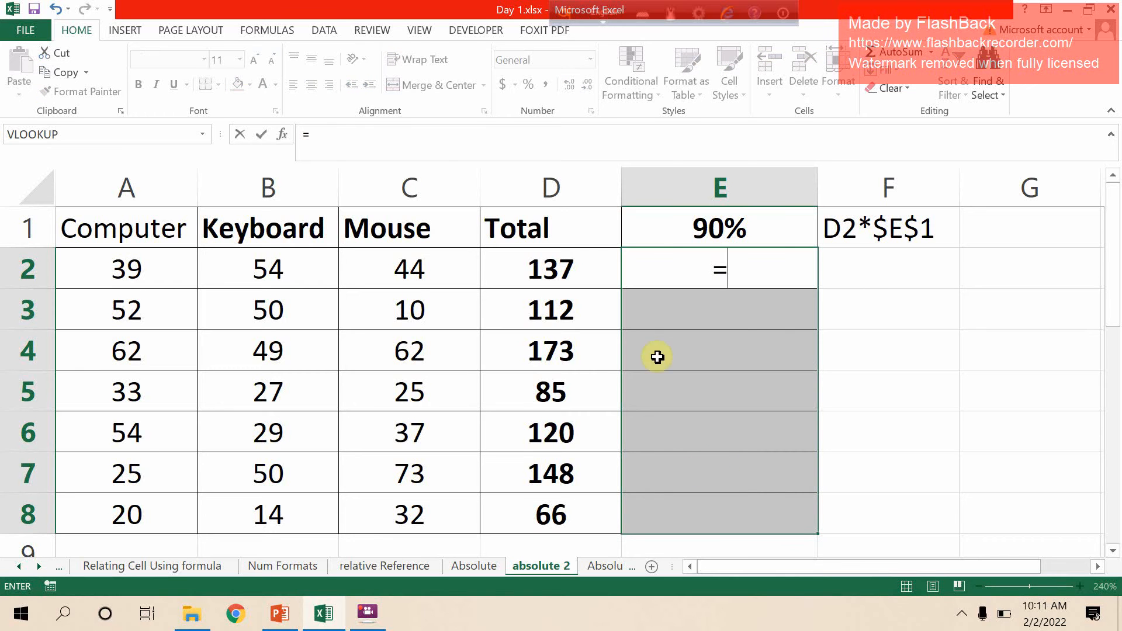
pyautogui.click(560, 268)
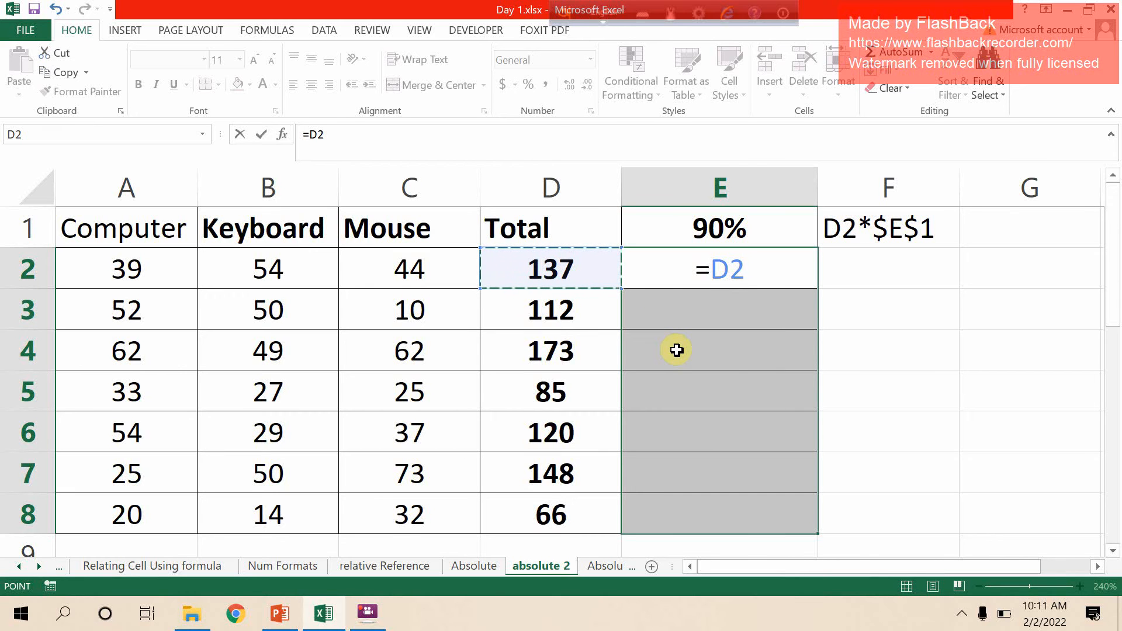
pyautogui.write('*')
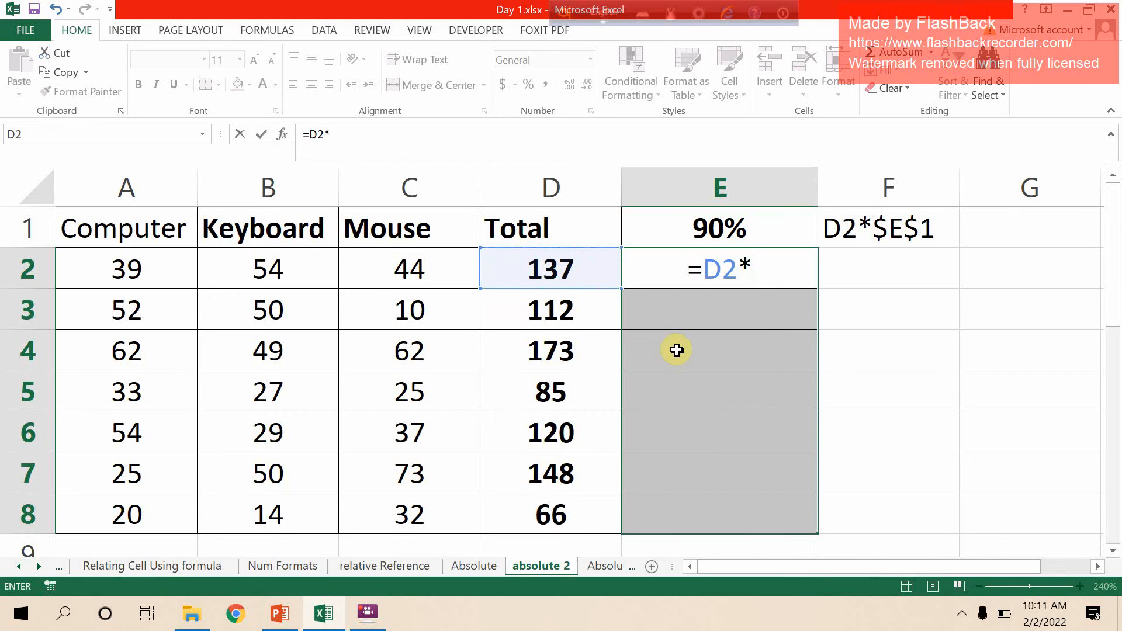
pyautogui.click(716, 229)
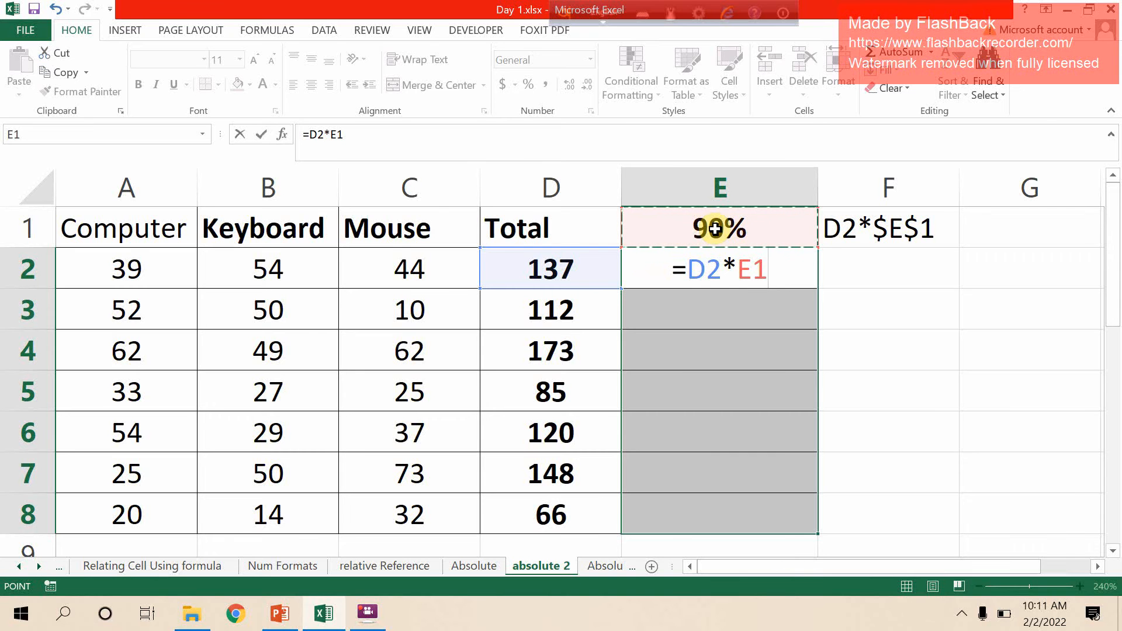
pyautogui.press('F4')
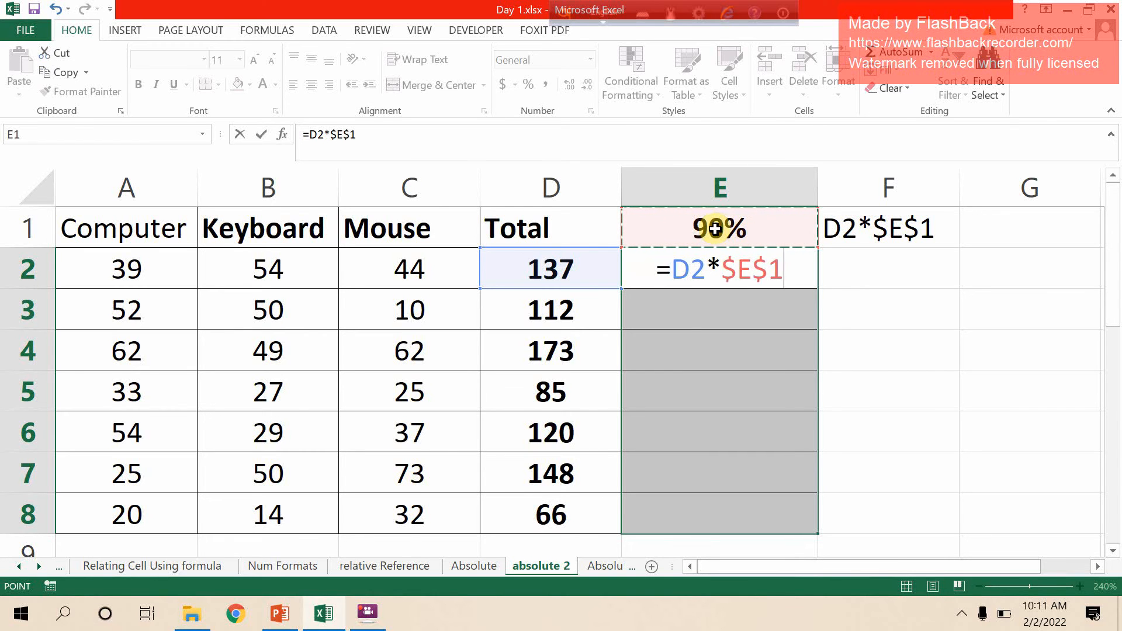
pyautogui.hotkey('ctrl', 'Return')
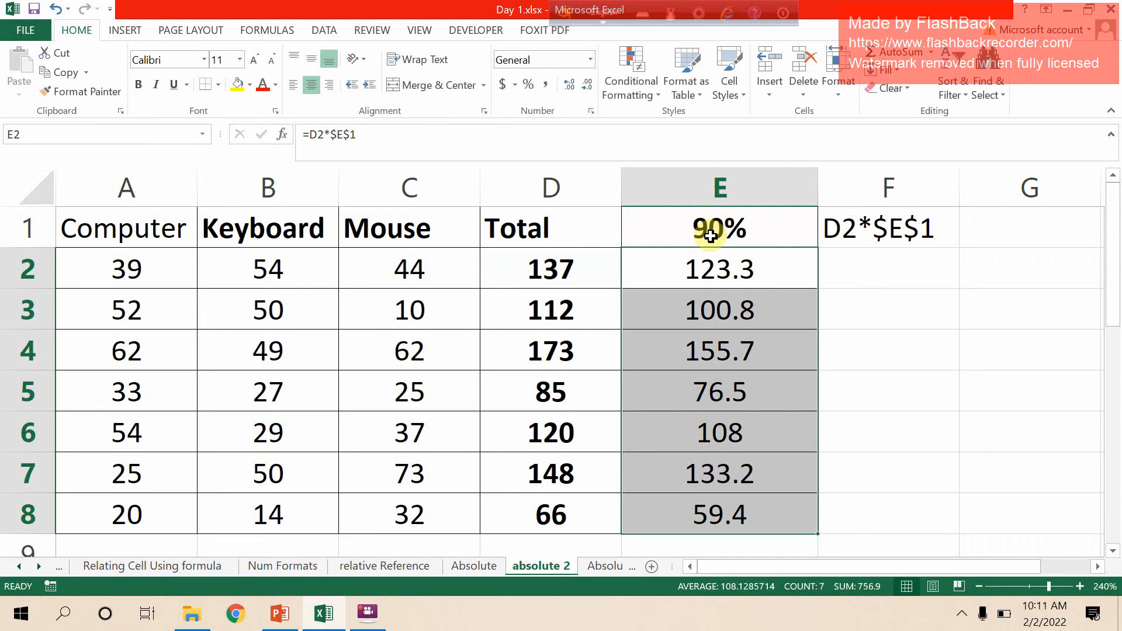
# On the Absolute ref sheet, clear the existing Percentage formulas in C5:C13
pyautogui.click(595, 570)
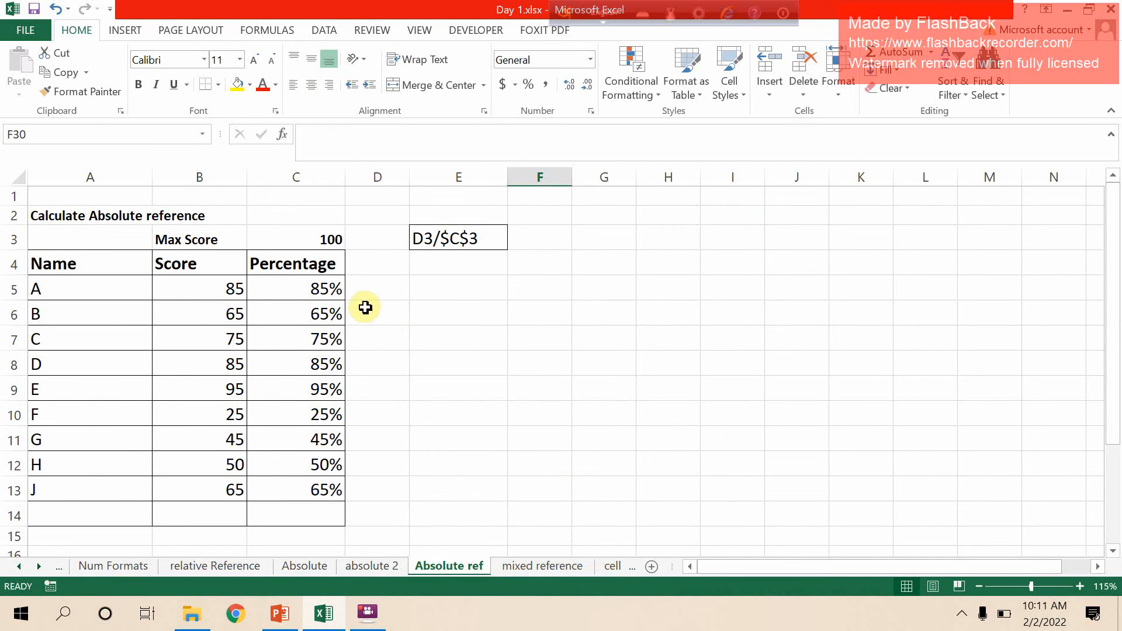
pyautogui.moveTo(334, 291); pyautogui.dragTo(336, 495)
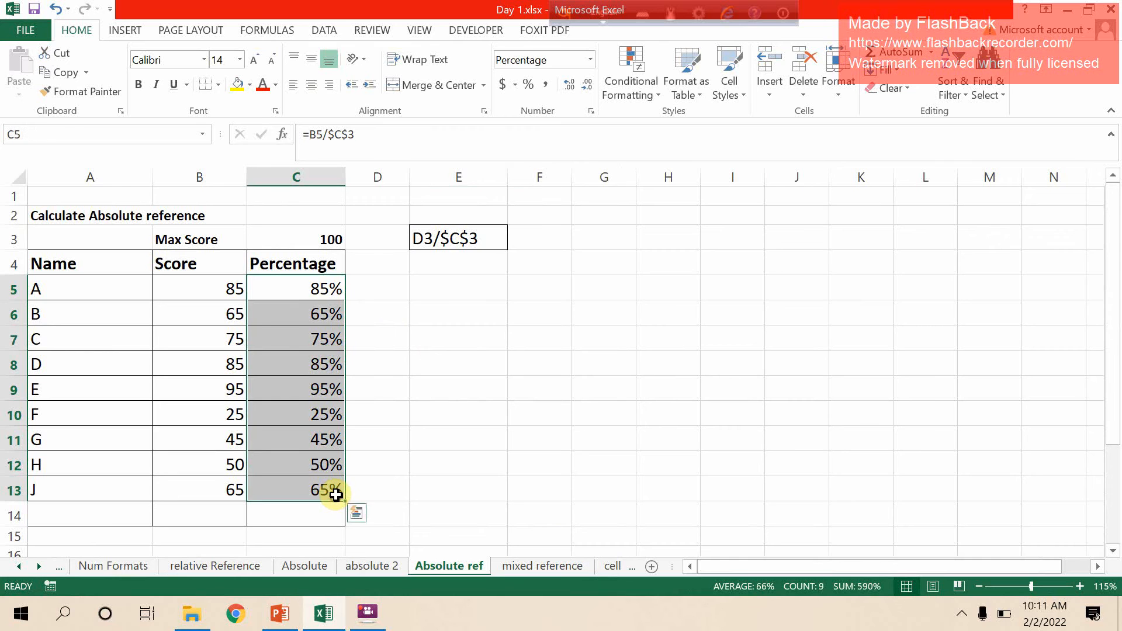
pyautogui.press('Delete')
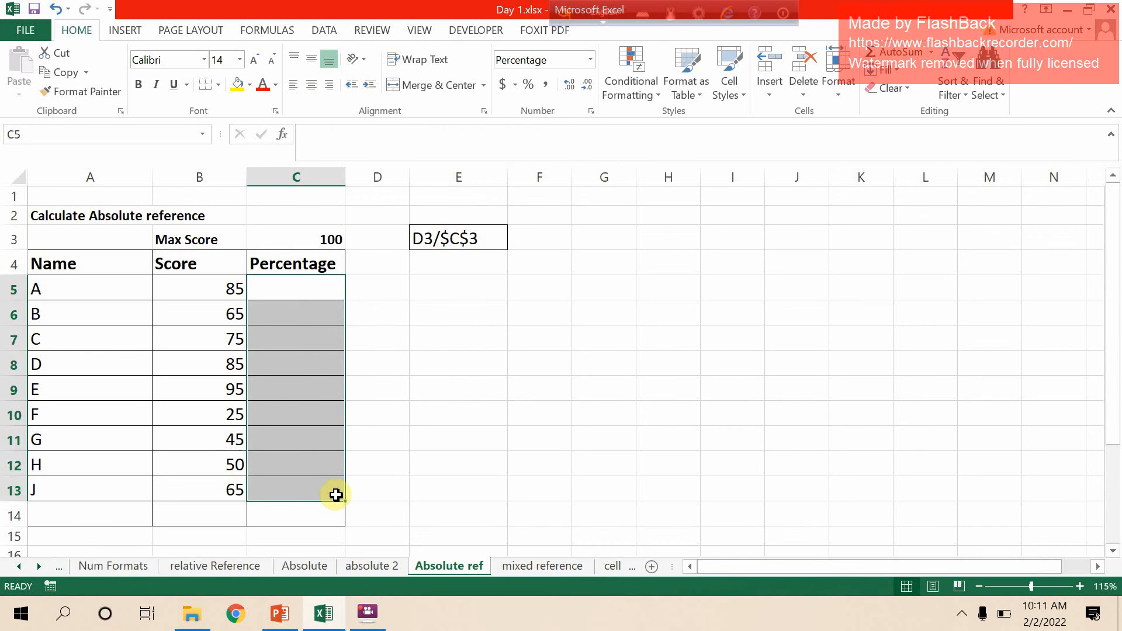
pyautogui.click(306, 285)
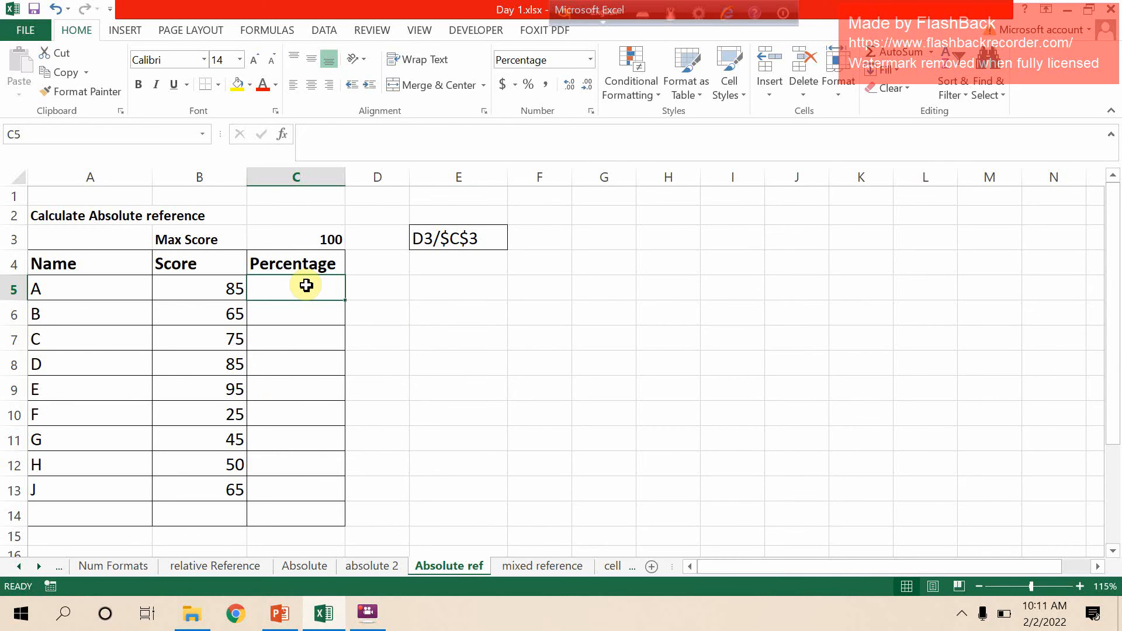
pyautogui.moveTo(293, 286); pyautogui.dragTo(294, 504)
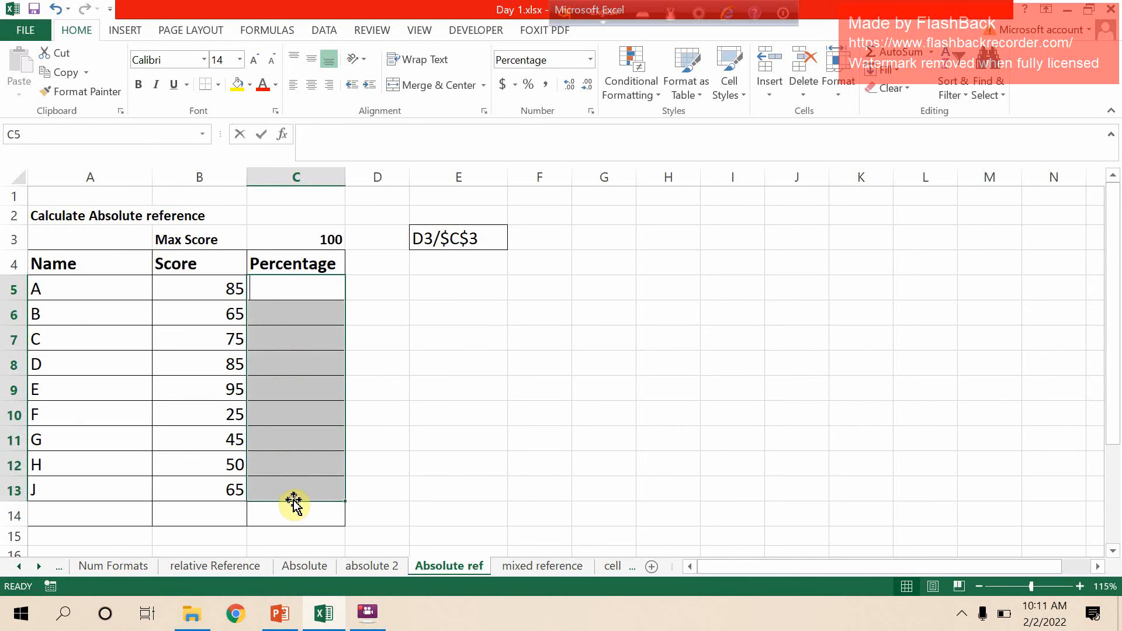
pyautogui.write('=')
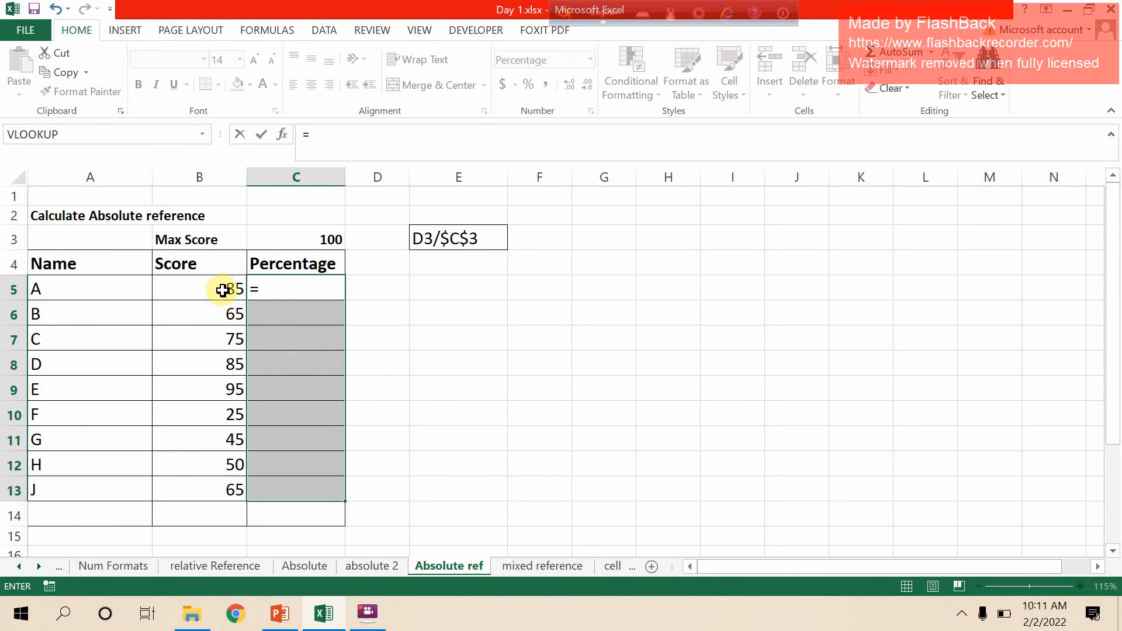
pyautogui.click(224, 289)
pyautogui.write('/')
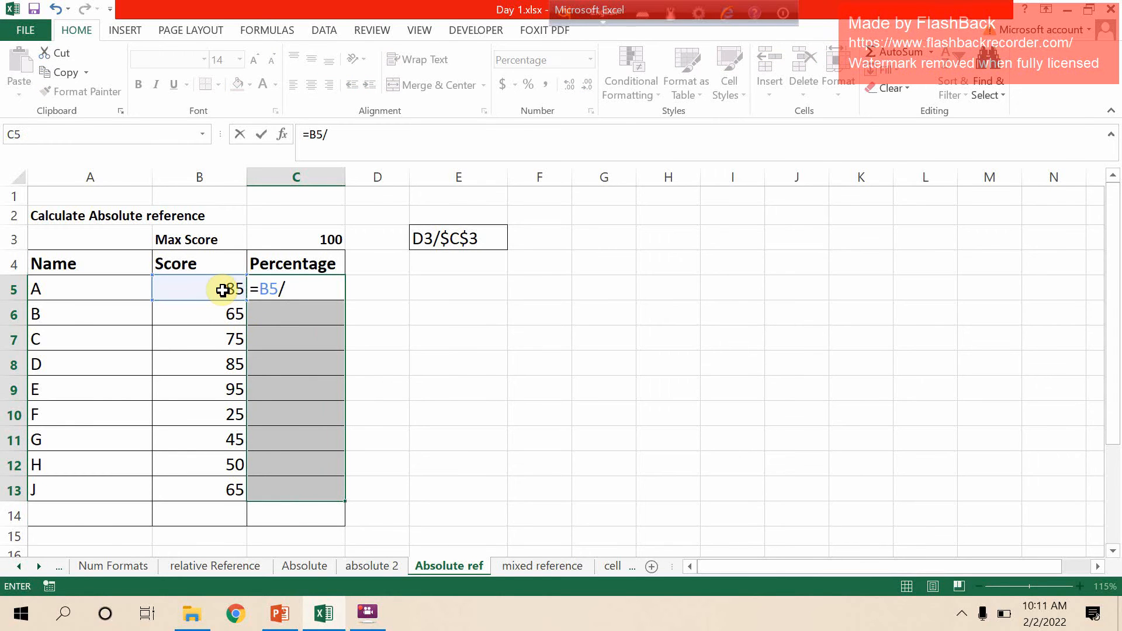
pyautogui.click(322, 240)
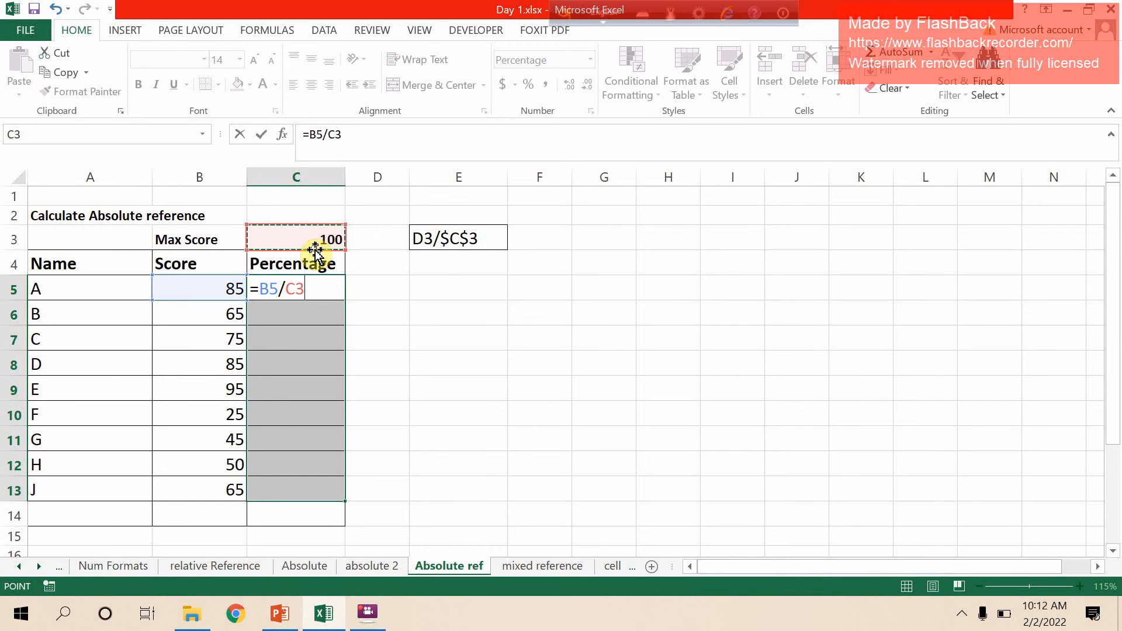
pyautogui.click(270, 469)
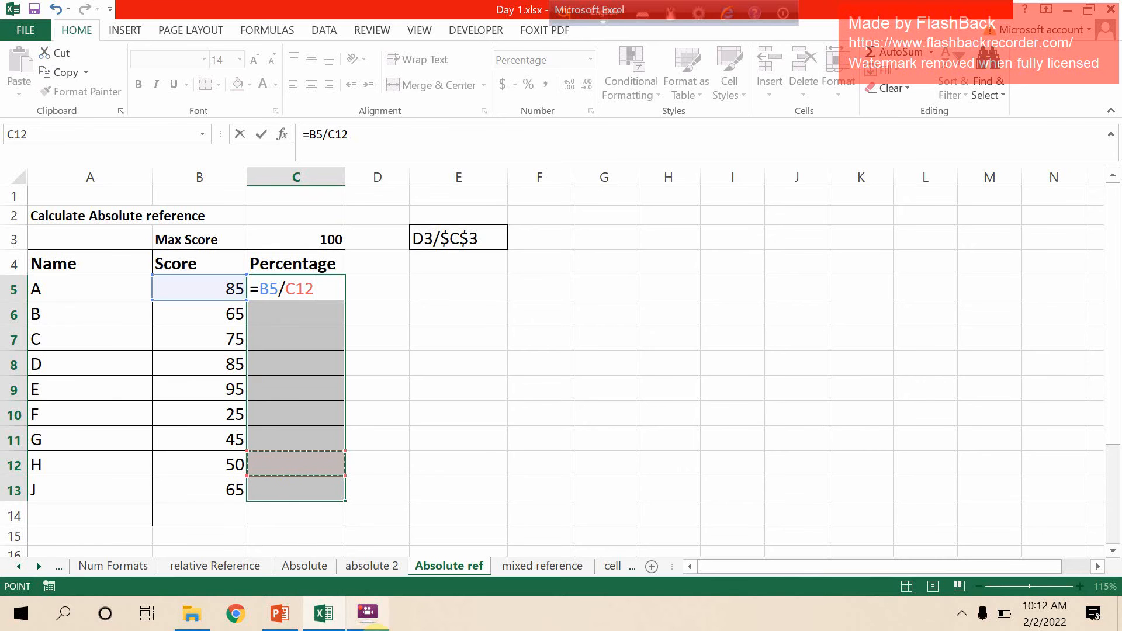
pyautogui.click(368, 614)
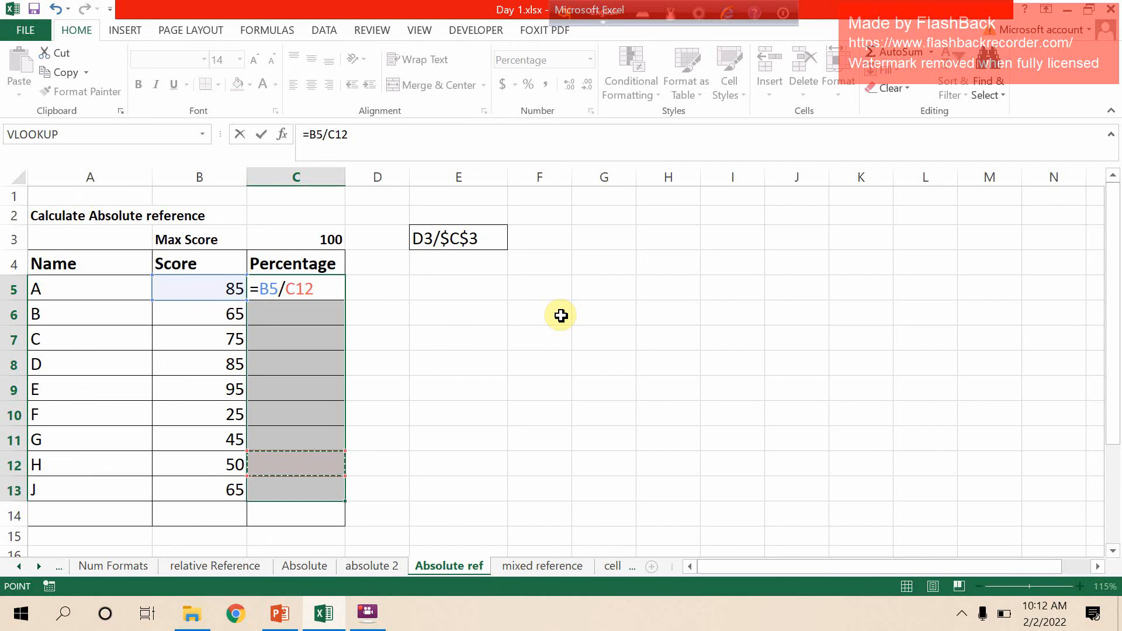
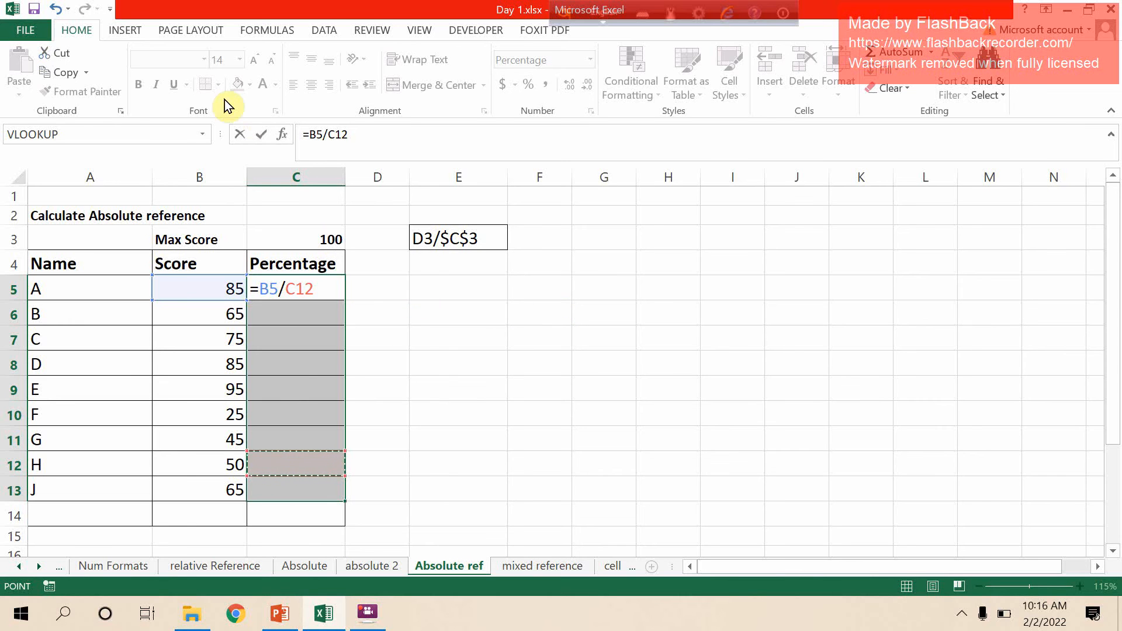
pyautogui.click(453, 304)
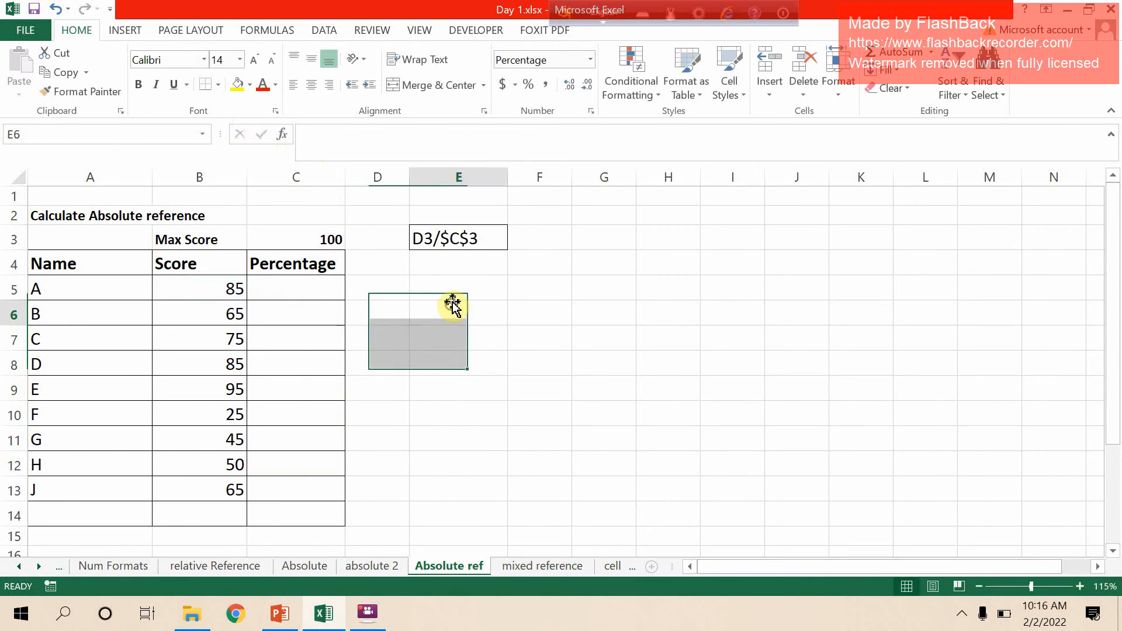
# Fill the Percentage cells C5:C13 with the formula =B5/$C$3 in a single entry
pyautogui.moveTo(318, 292); pyautogui.dragTo(311, 488)
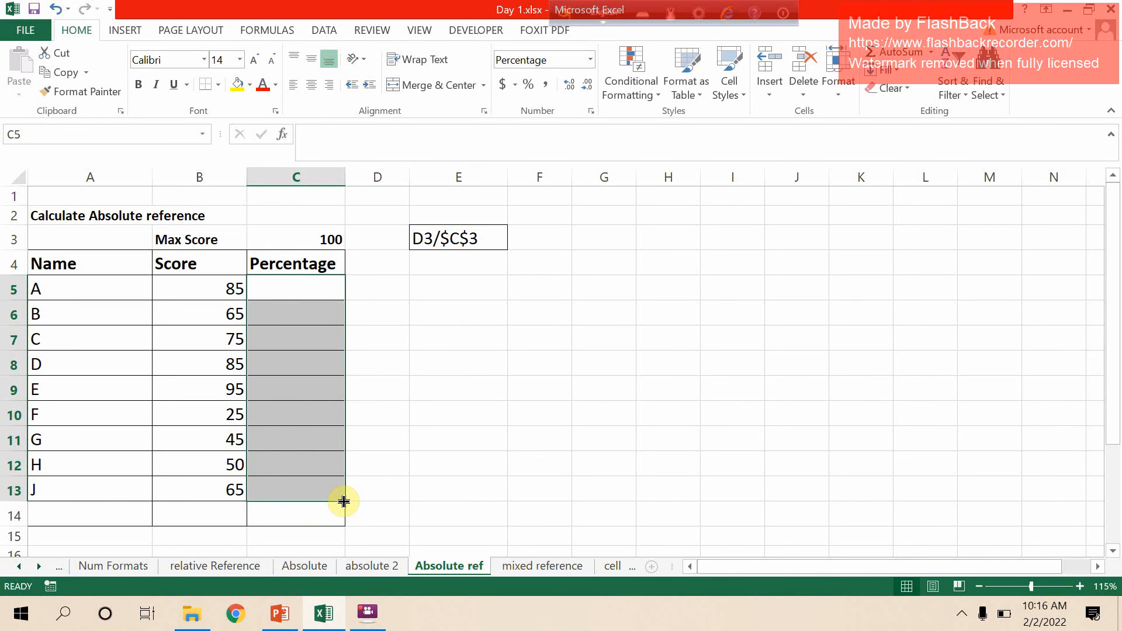
pyautogui.write('=')
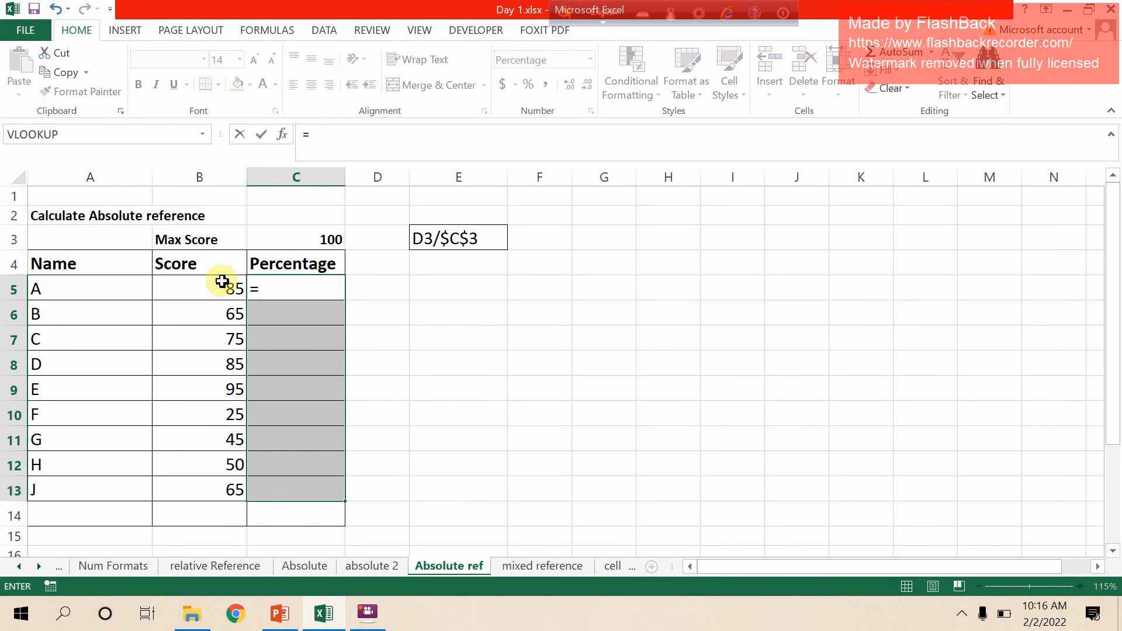
pyautogui.click(222, 283)
pyautogui.write('/')
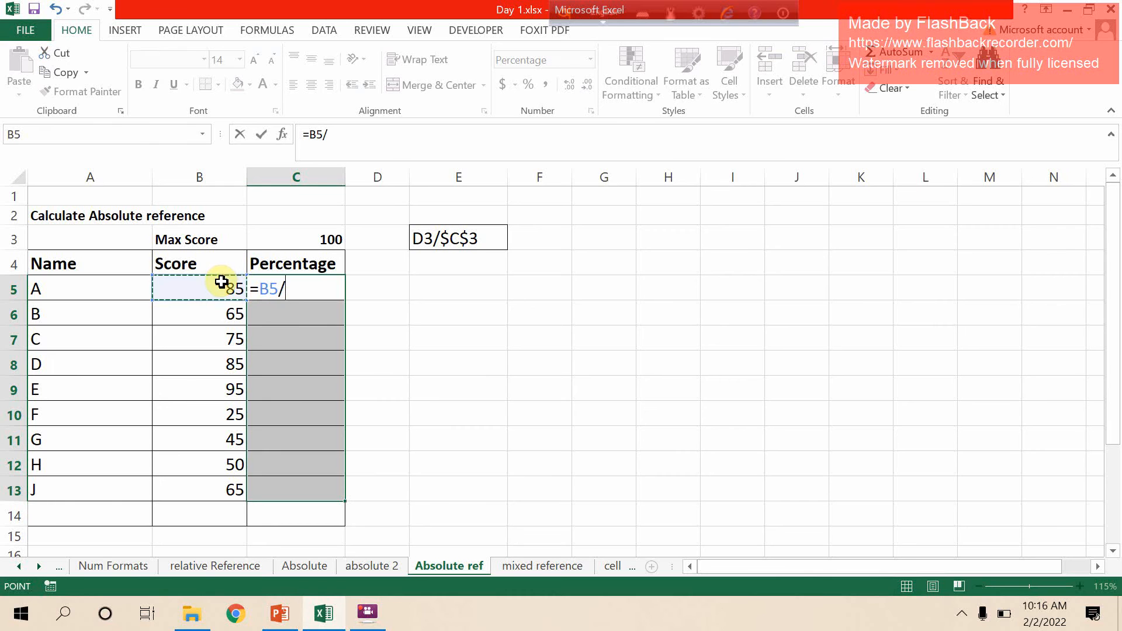
pyautogui.click(298, 241)
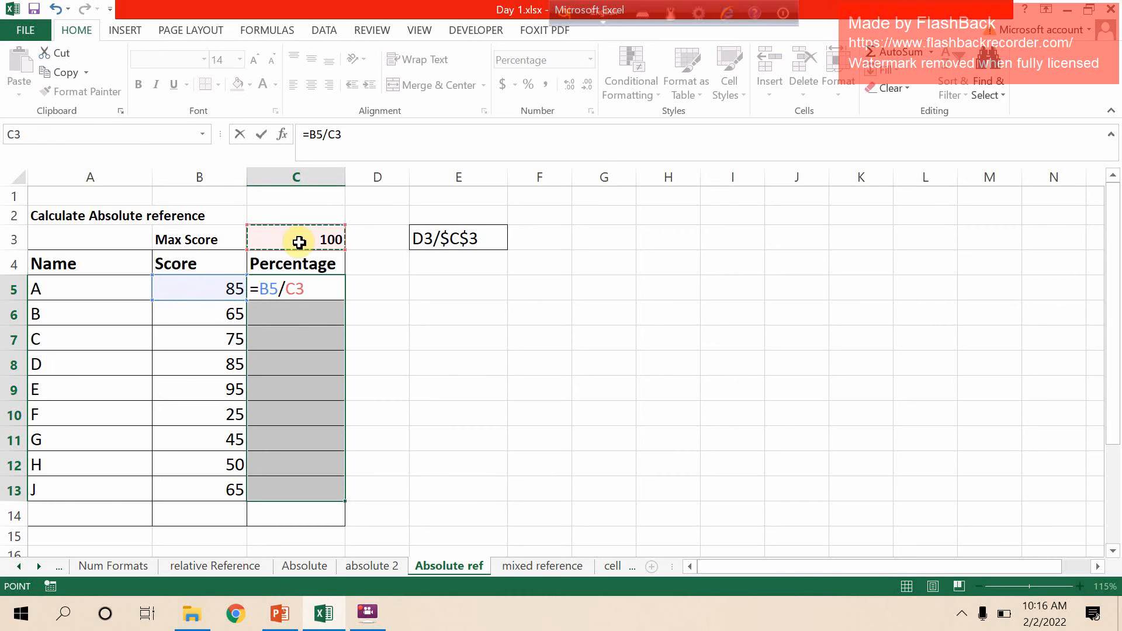
pyautogui.press('F4')
pyautogui.press('Return')
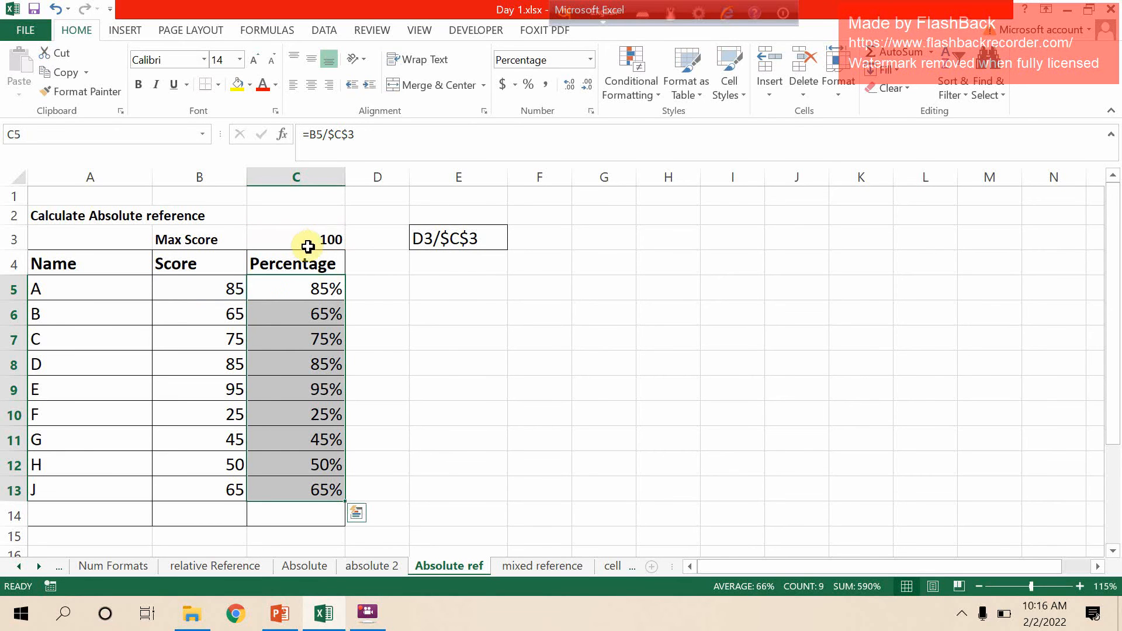
# On the mixed reference sheet, fill B2:F6 with the formula =$A2*B$1 in a single entry and check the formula in F6
pyautogui.click(546, 569)
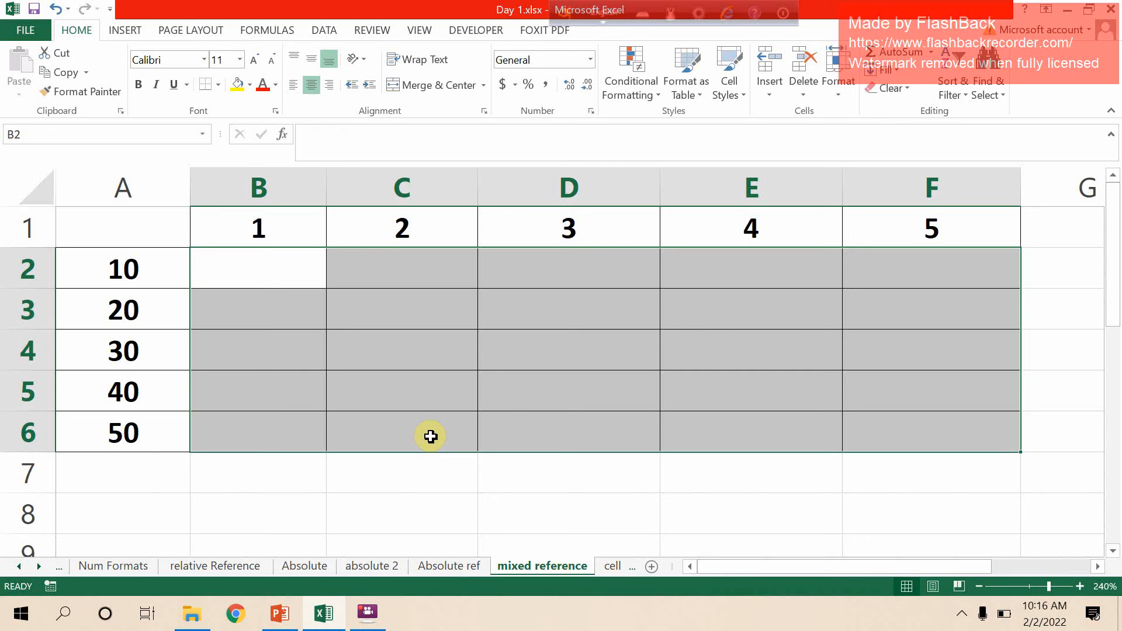
pyautogui.click(1068, 8)
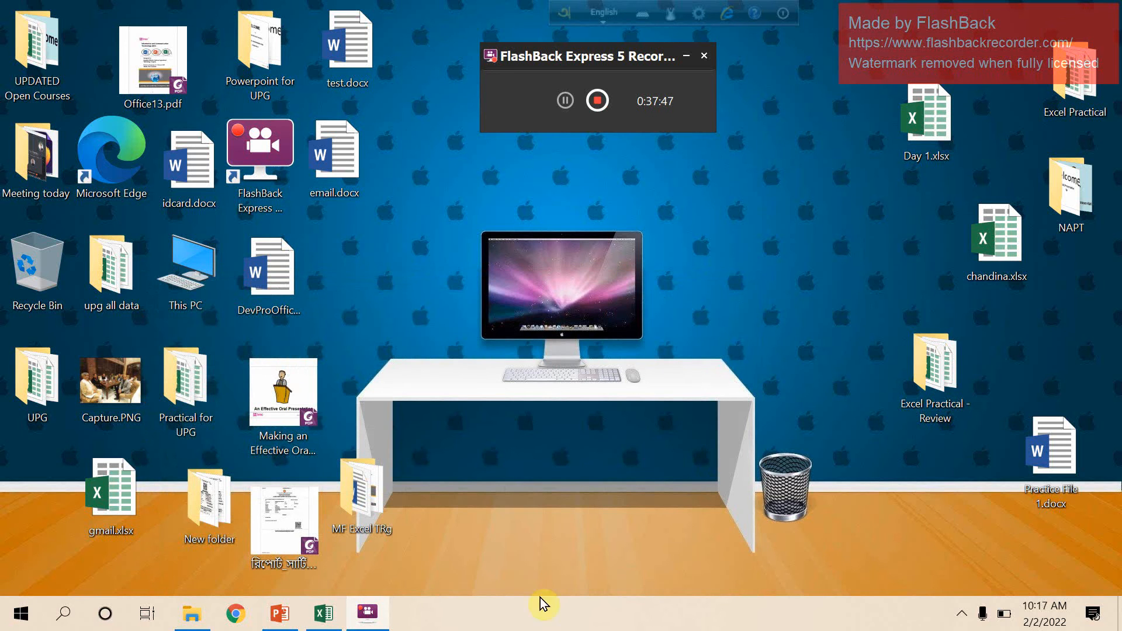
pyautogui.moveTo(344, 616)
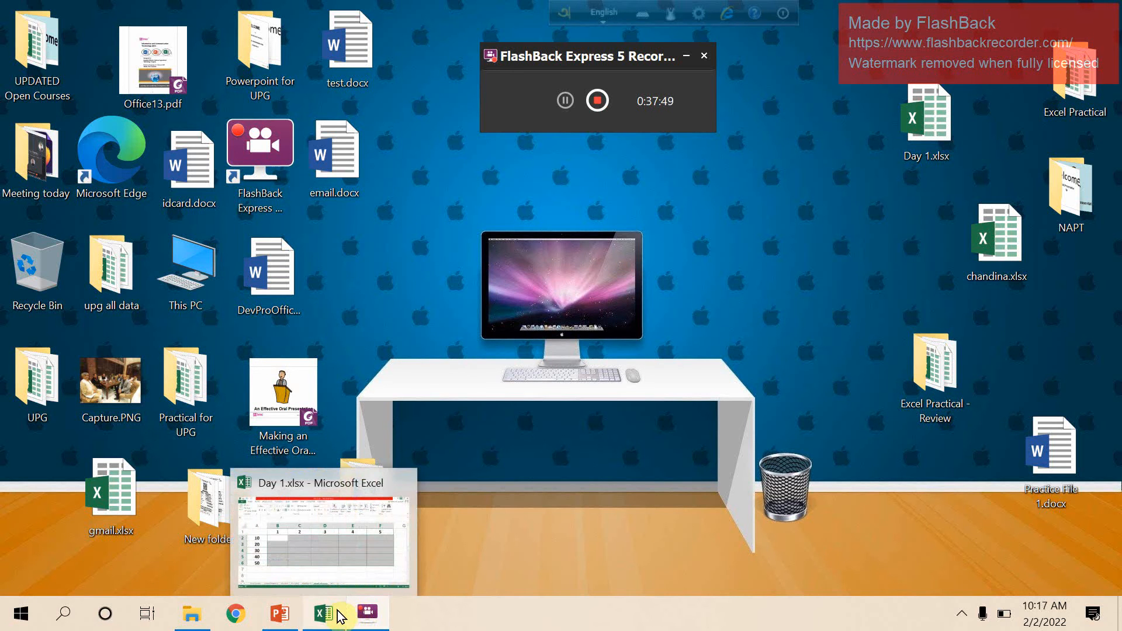
pyautogui.click(332, 617)
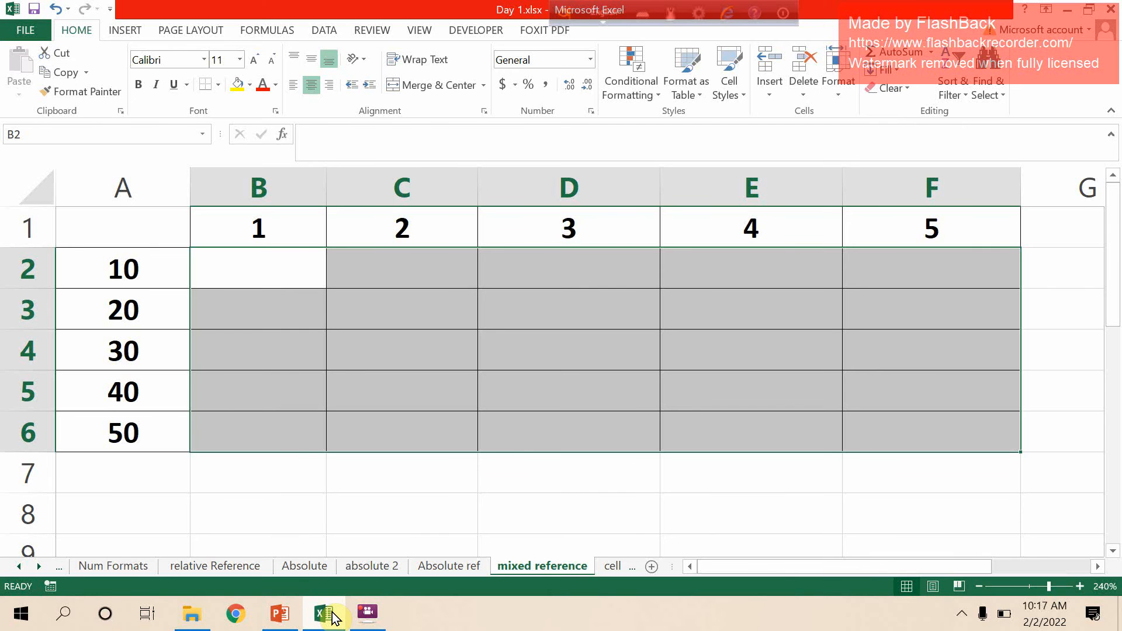
pyautogui.write('=')
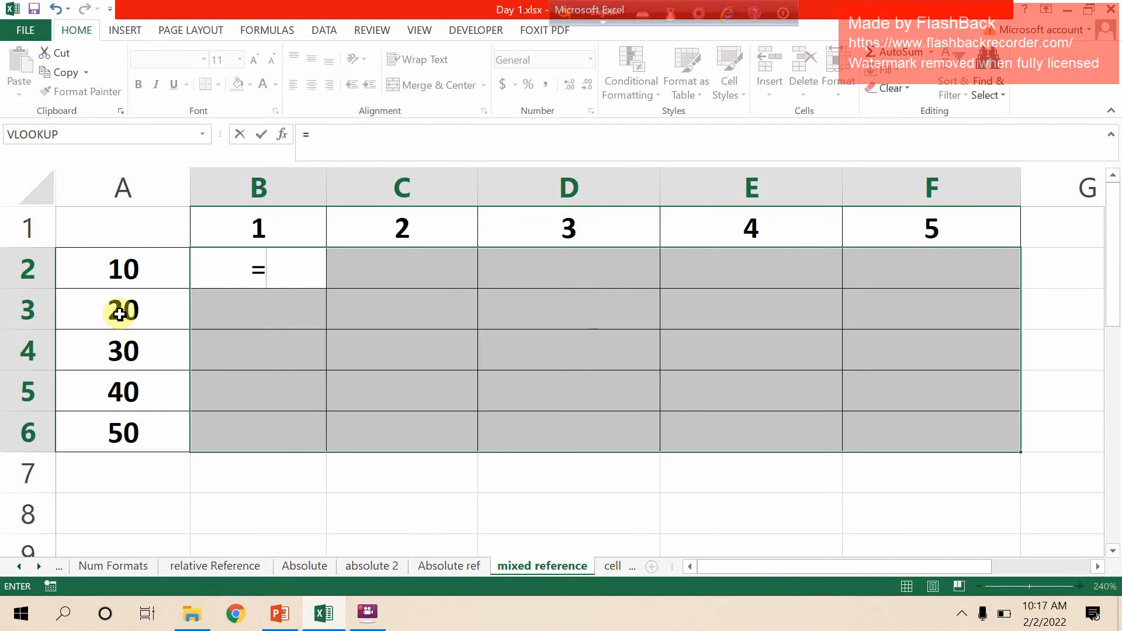
pyautogui.click(127, 269)
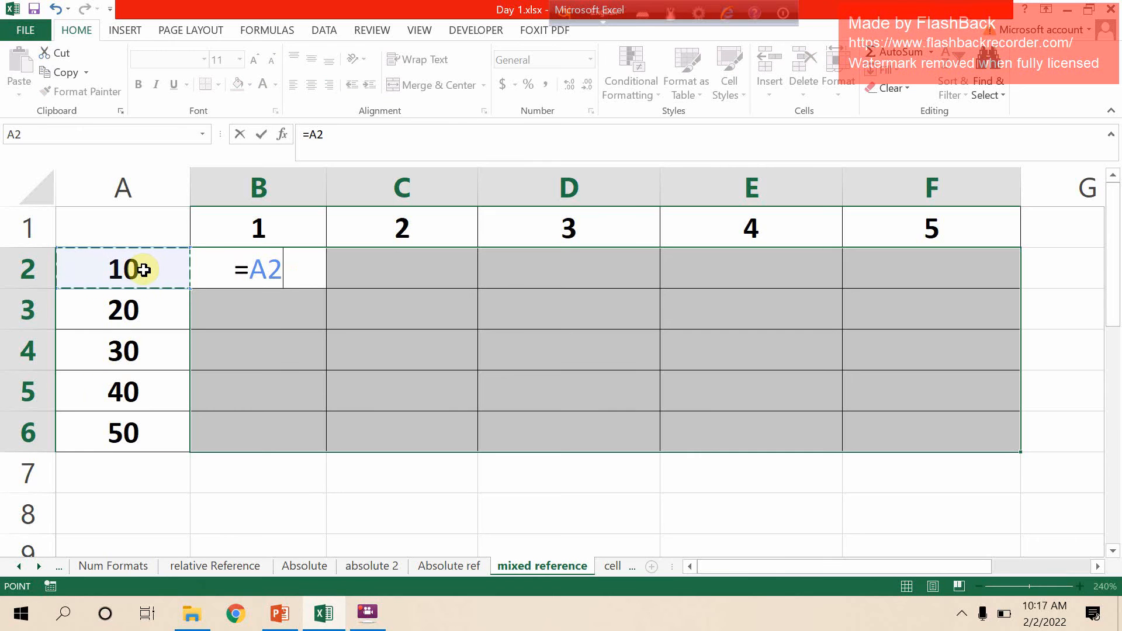
pyautogui.press('F4')
pyautogui.press('F4')
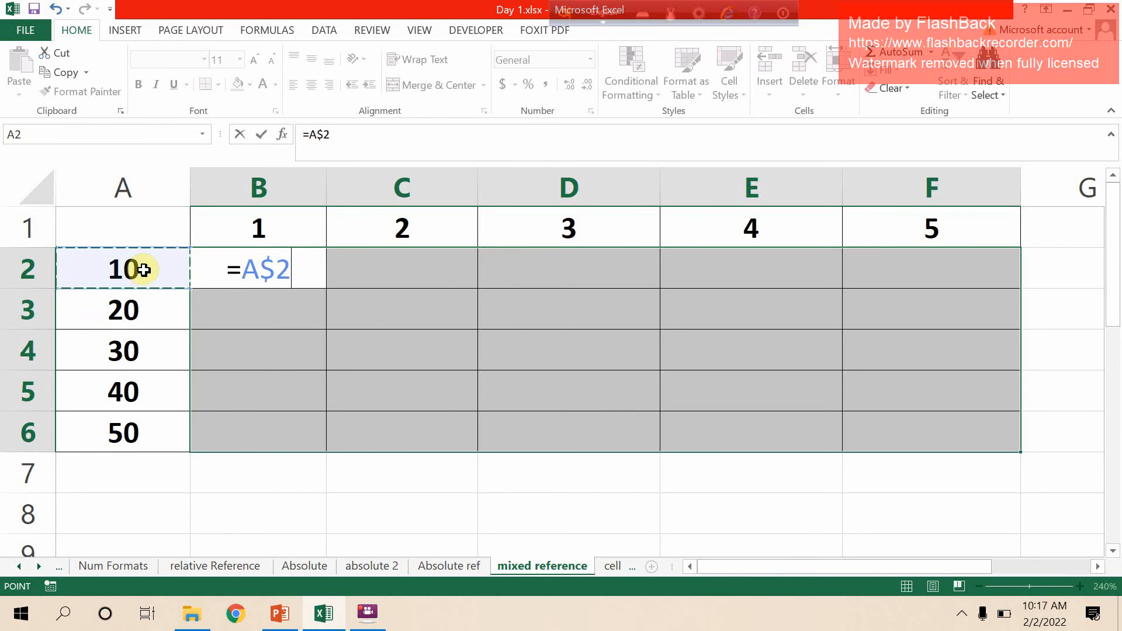
pyautogui.press('F4')
pyautogui.write('*')
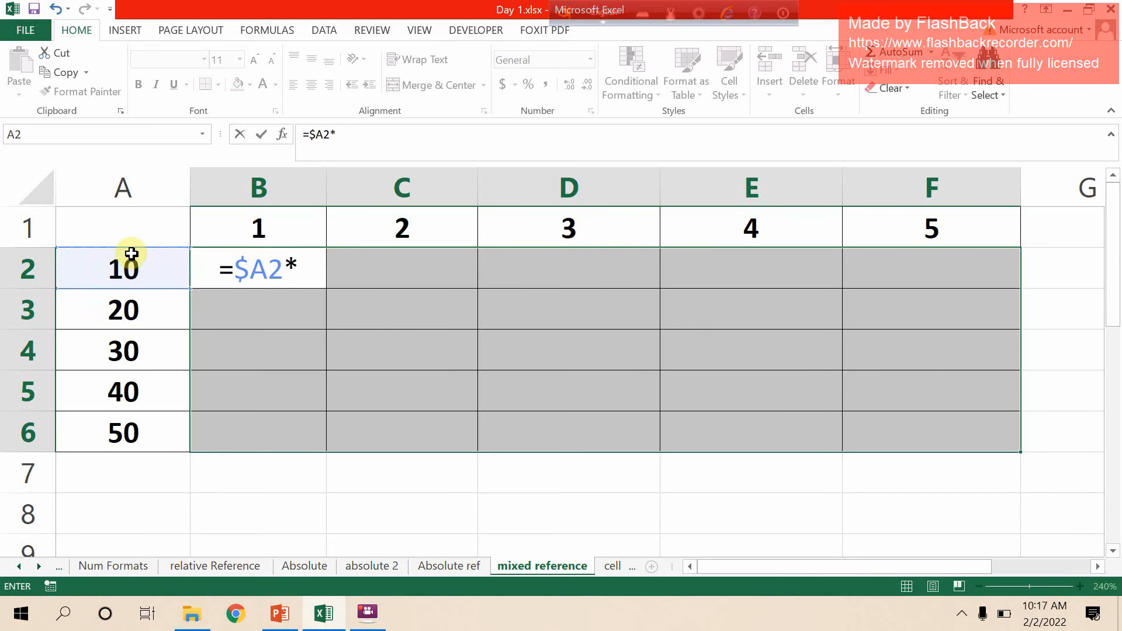
pyautogui.click(255, 229)
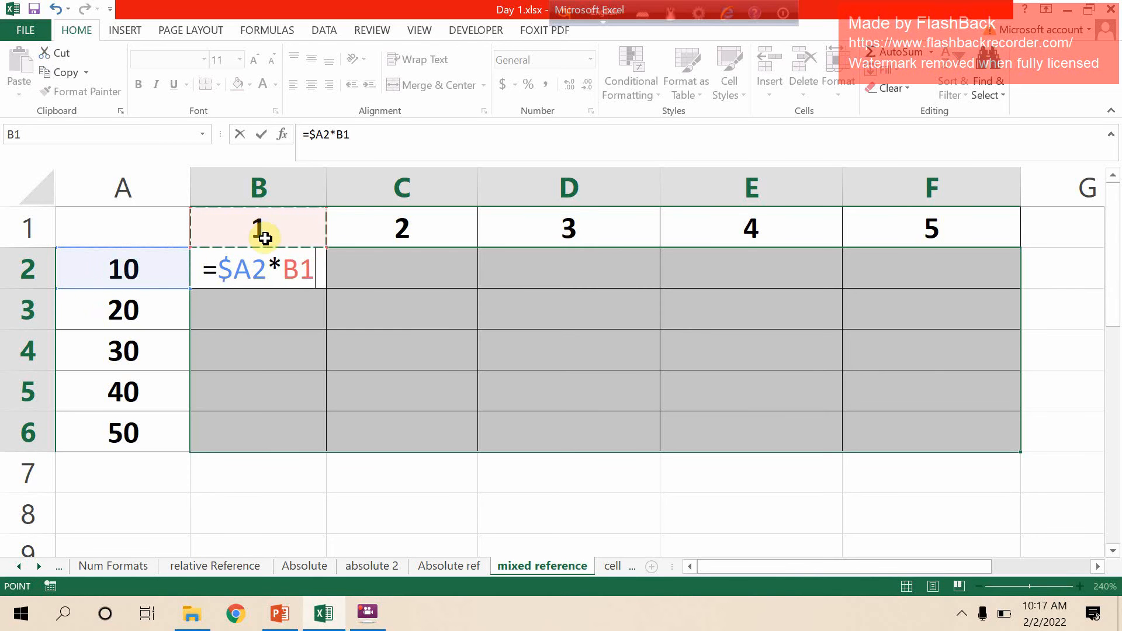
pyautogui.press('F4')
pyautogui.press('F4')
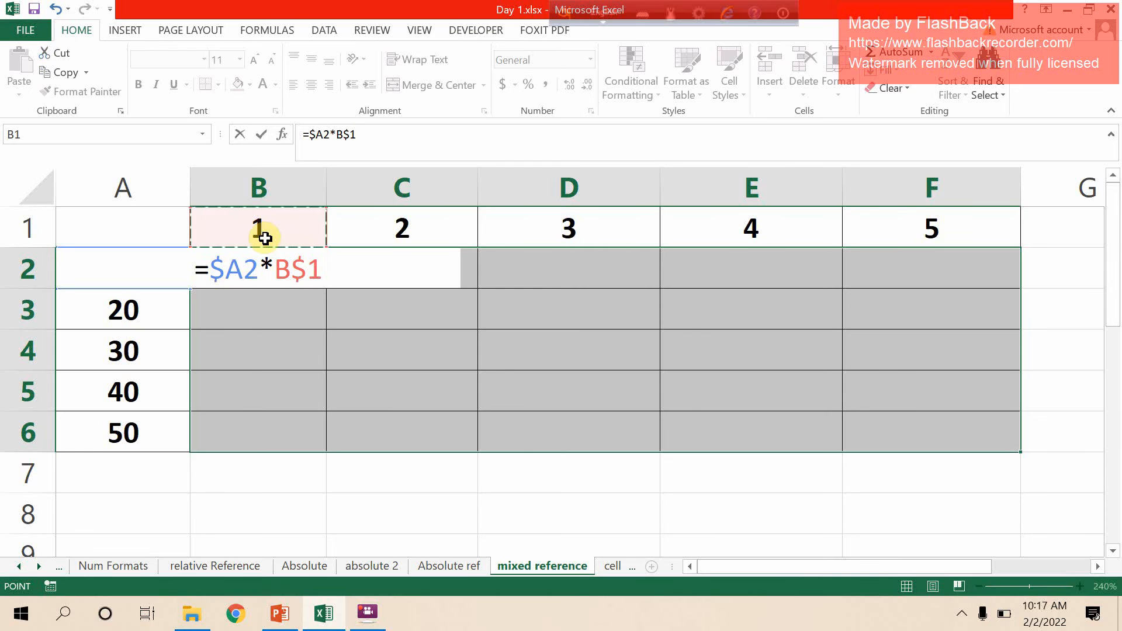
pyautogui.hotkey('ctrl', 'Return')
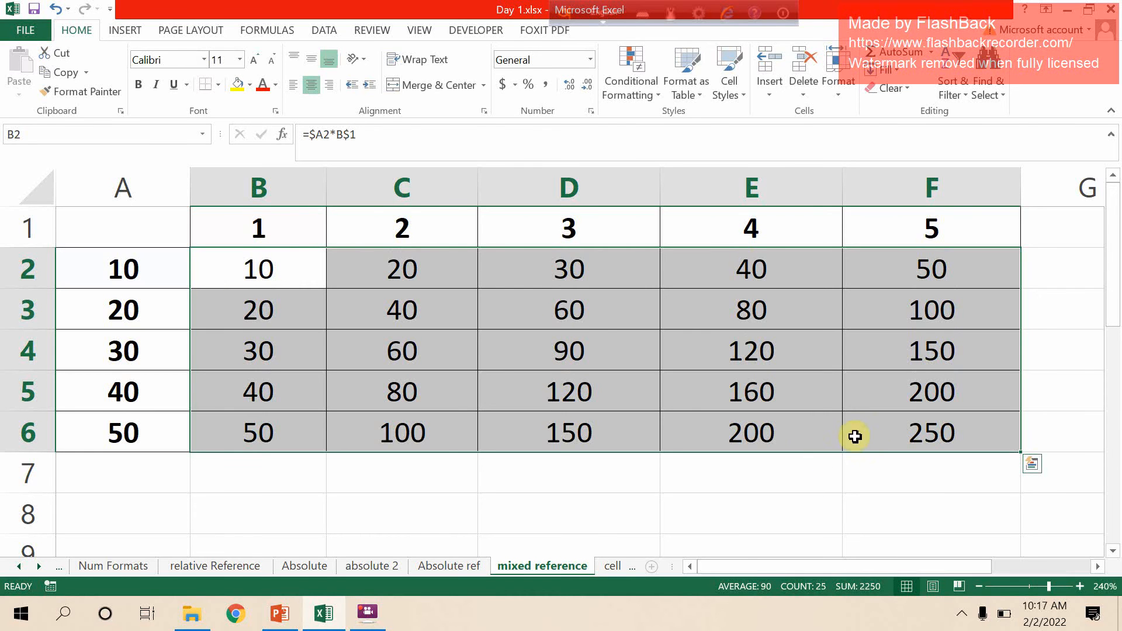
pyautogui.doubleClick(900, 433)
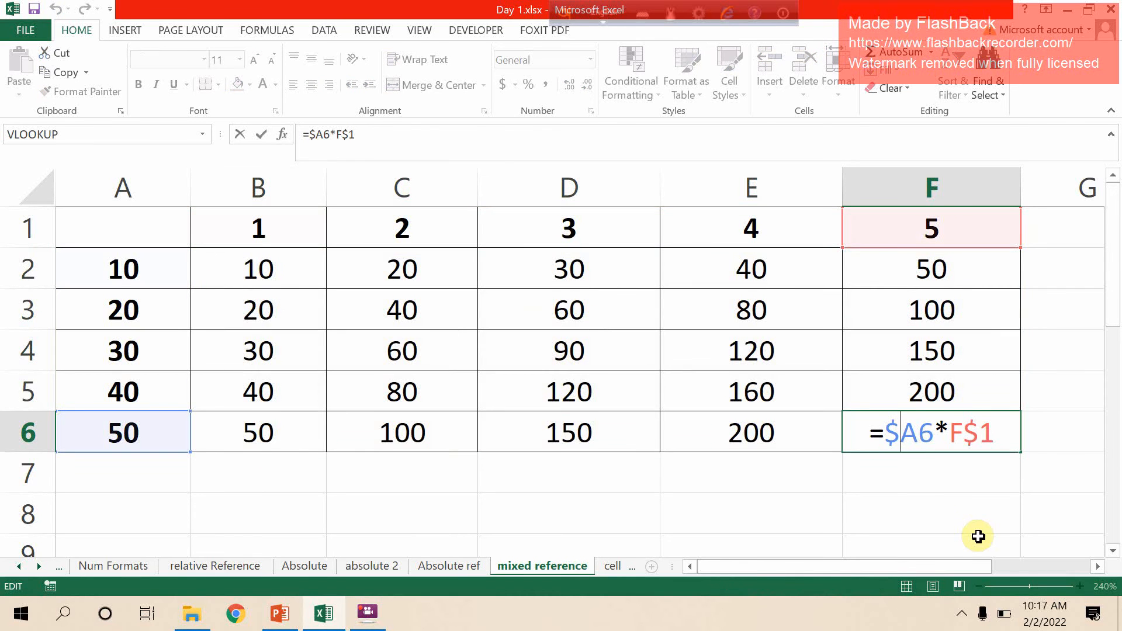
pyautogui.press('Return')
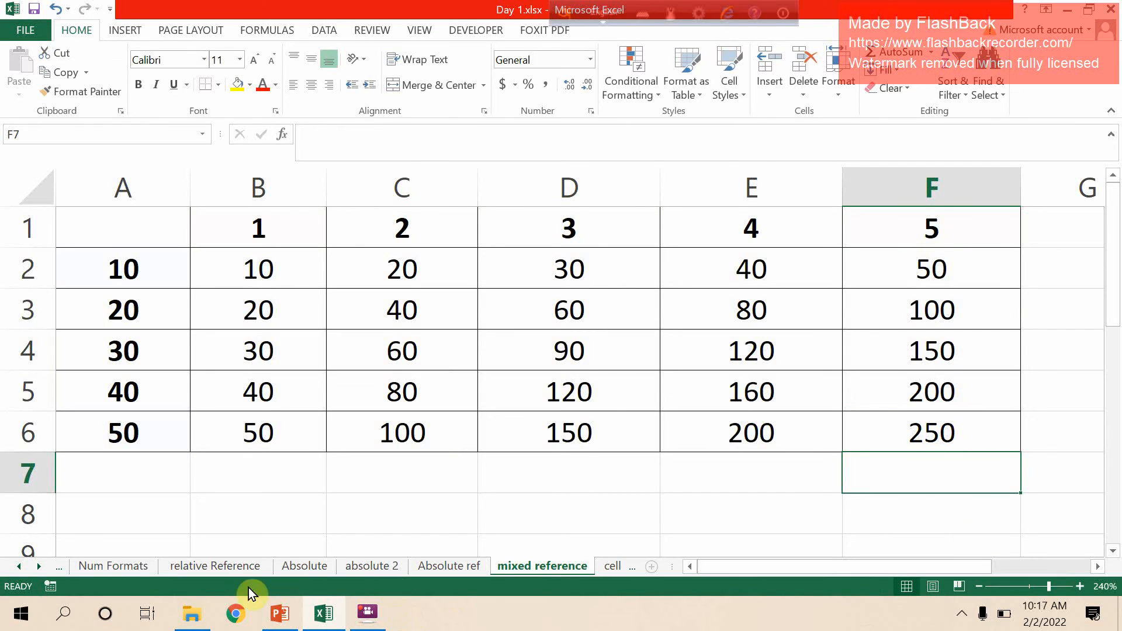
# On the mixed reference sheet, clear the multiplication formulas in B2:F6
pyautogui.click(43, 566)
pyautogui.click(43, 566)
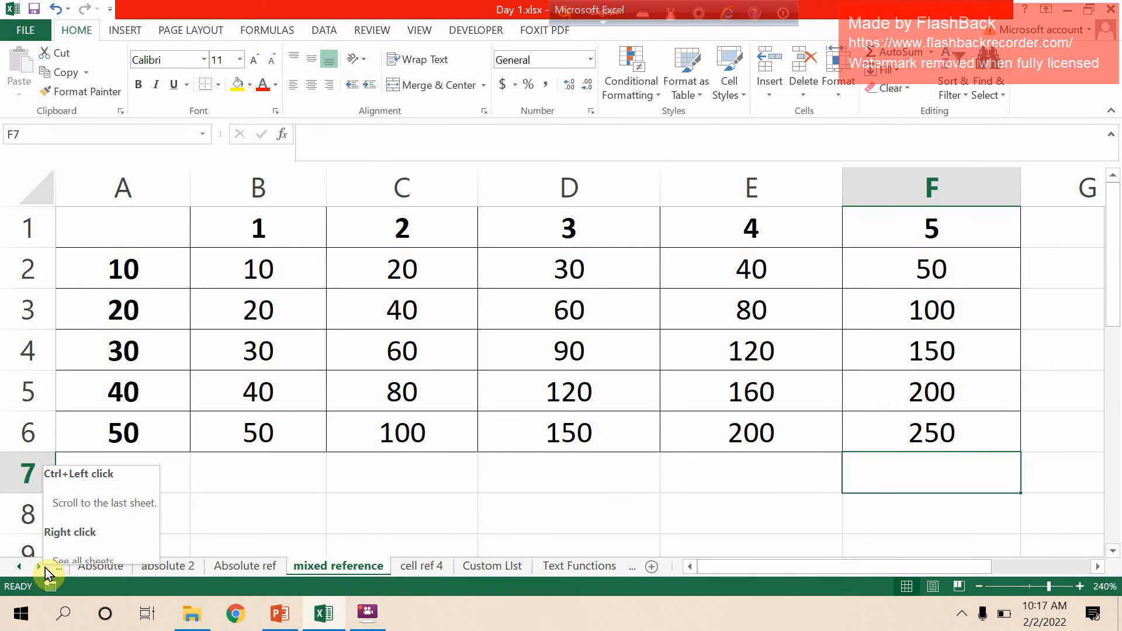
pyautogui.click(421, 565)
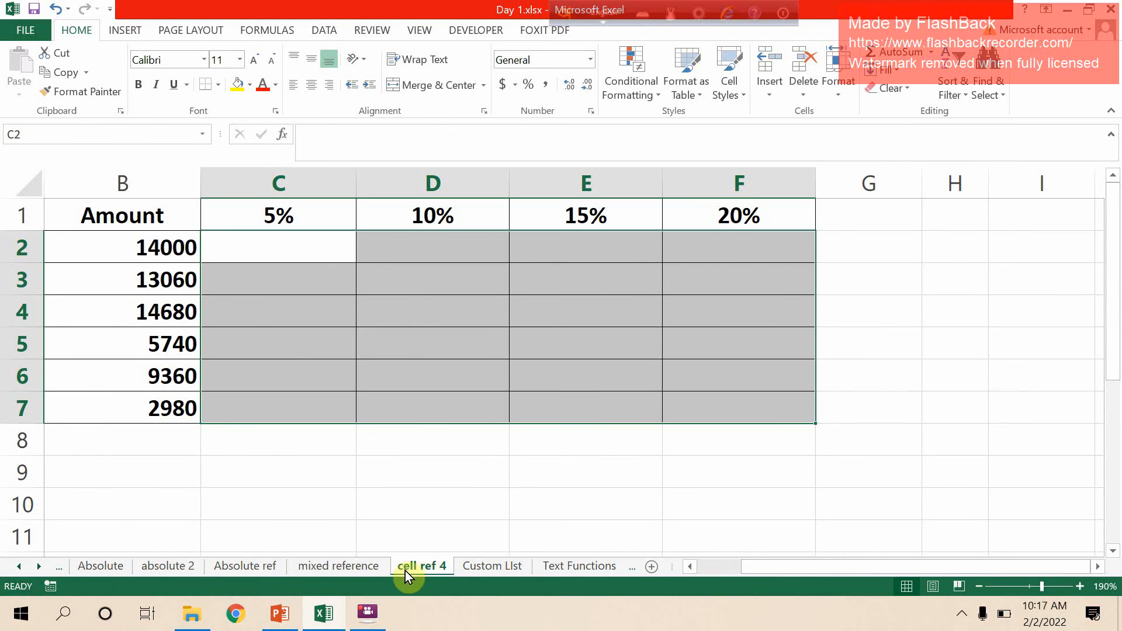
pyautogui.click(371, 565)
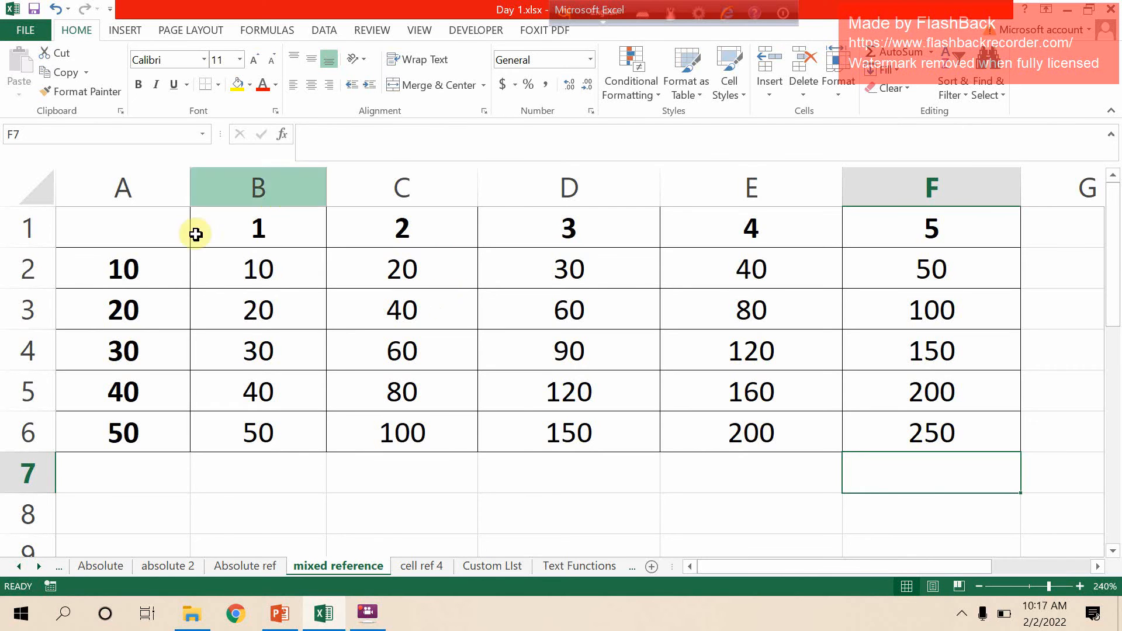
pyautogui.moveTo(233, 261); pyautogui.dragTo(862, 438)
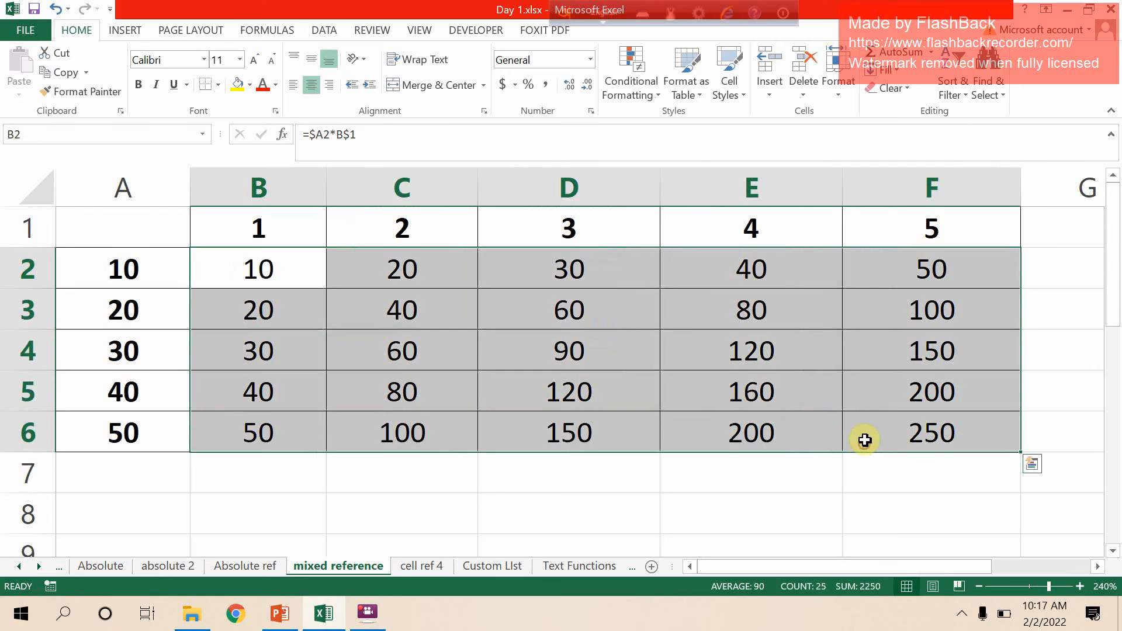
pyautogui.press('Delete')
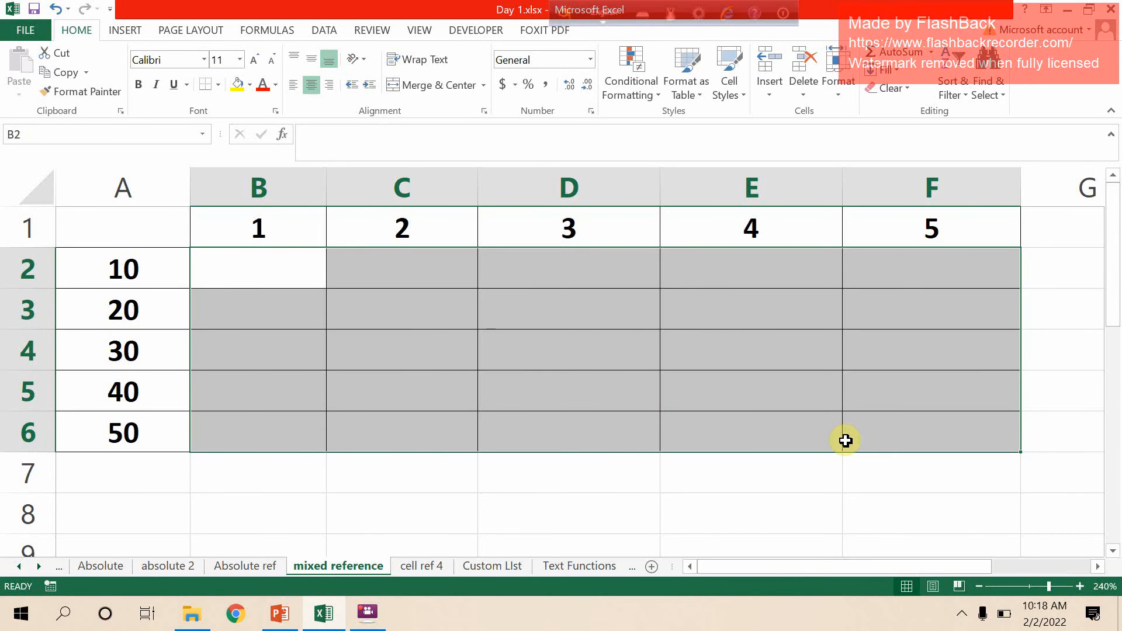
# Refill the emptied grid B2:F6 with the mixed-reference formula =$A2*B$1 in a single entry
pyautogui.write('=')
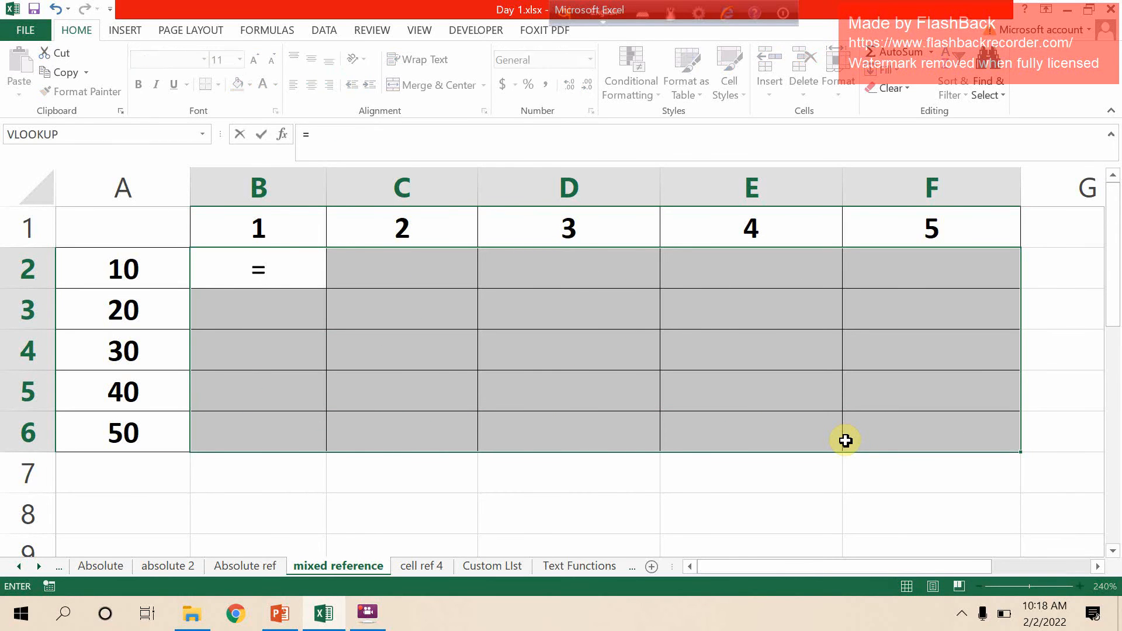
pyautogui.click(130, 270)
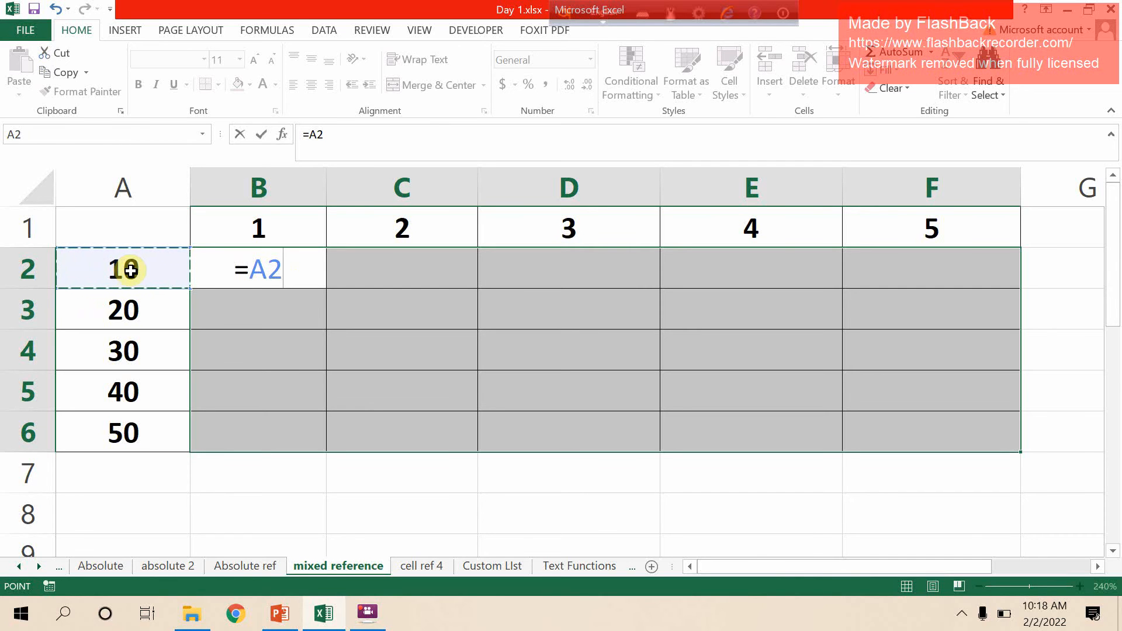
pyautogui.press('F4')
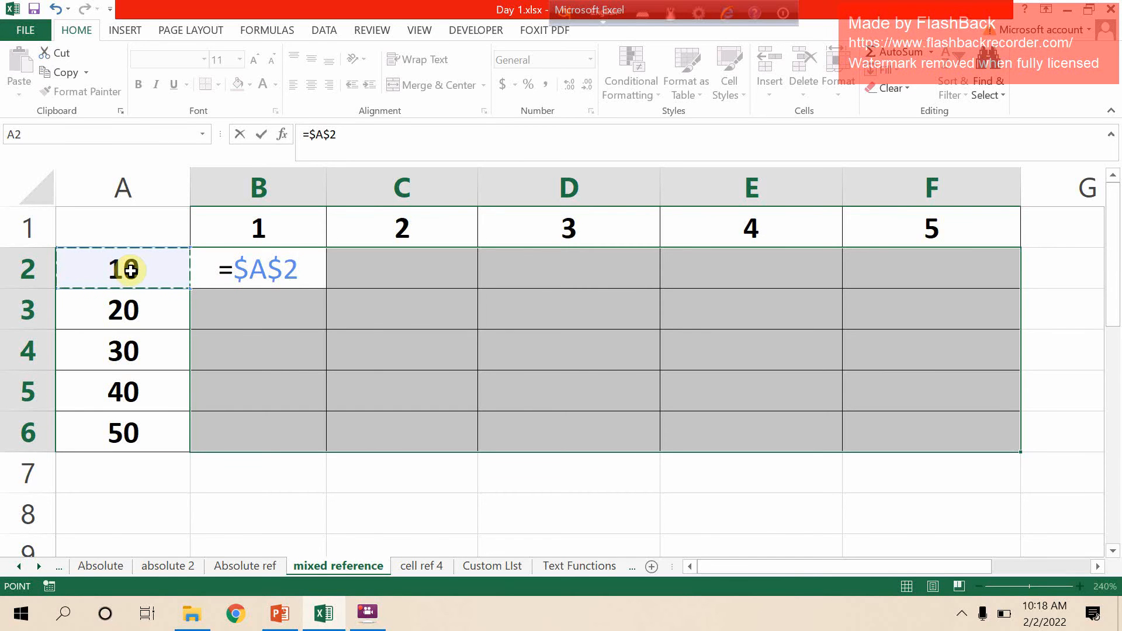
pyautogui.press('F4')
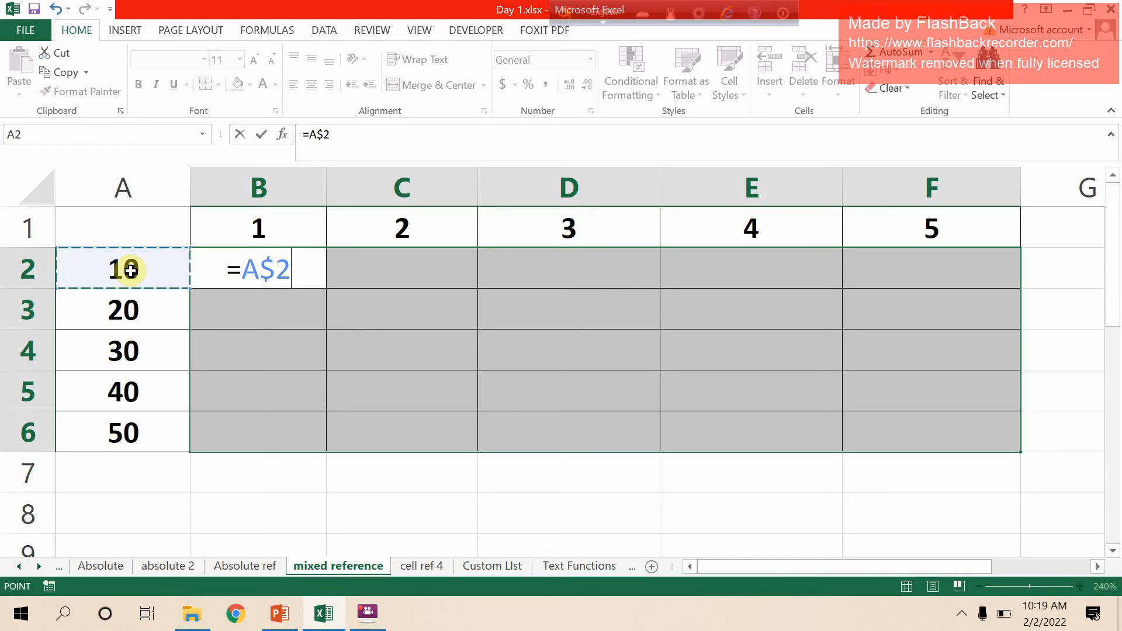
pyautogui.press('F4')
pyautogui.write('*')
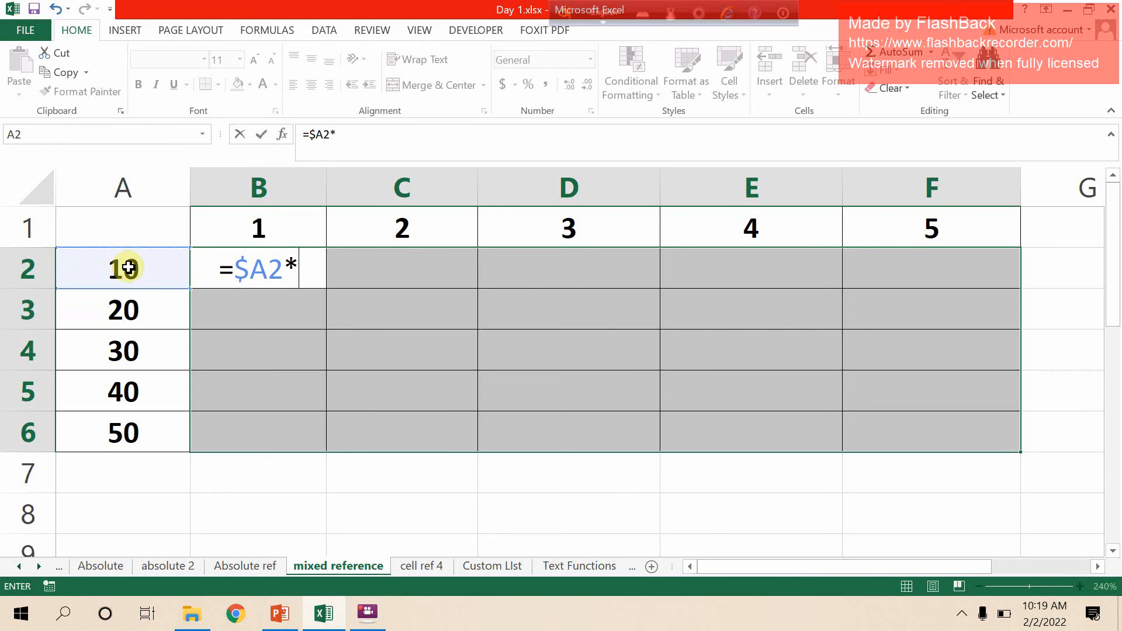
pyautogui.click(249, 237)
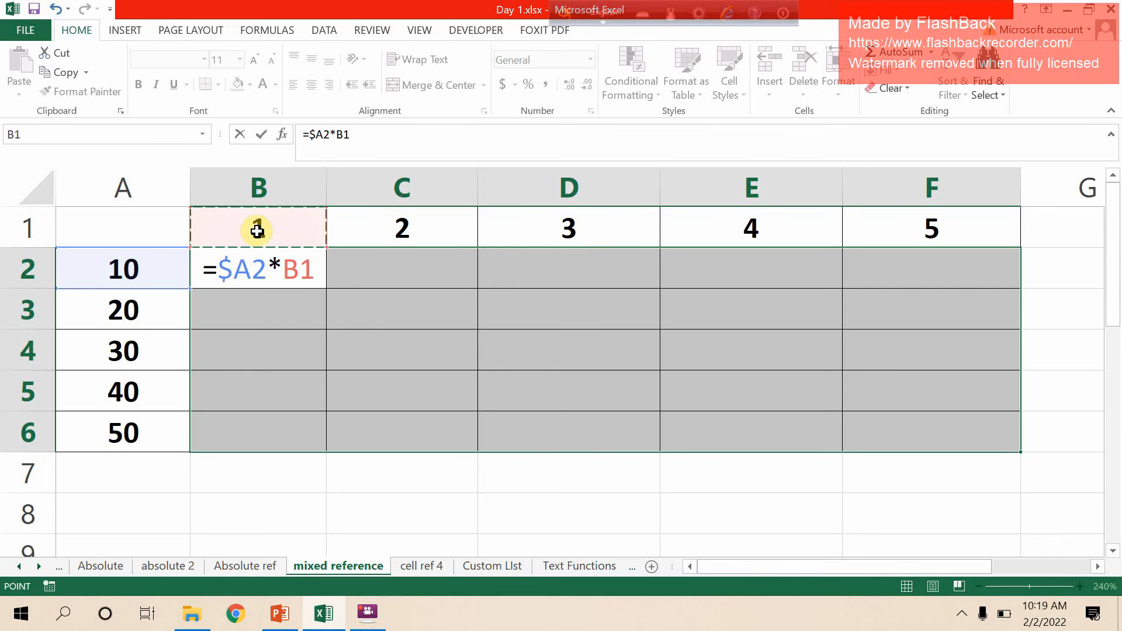
pyautogui.press('F4')
pyautogui.press('F4')
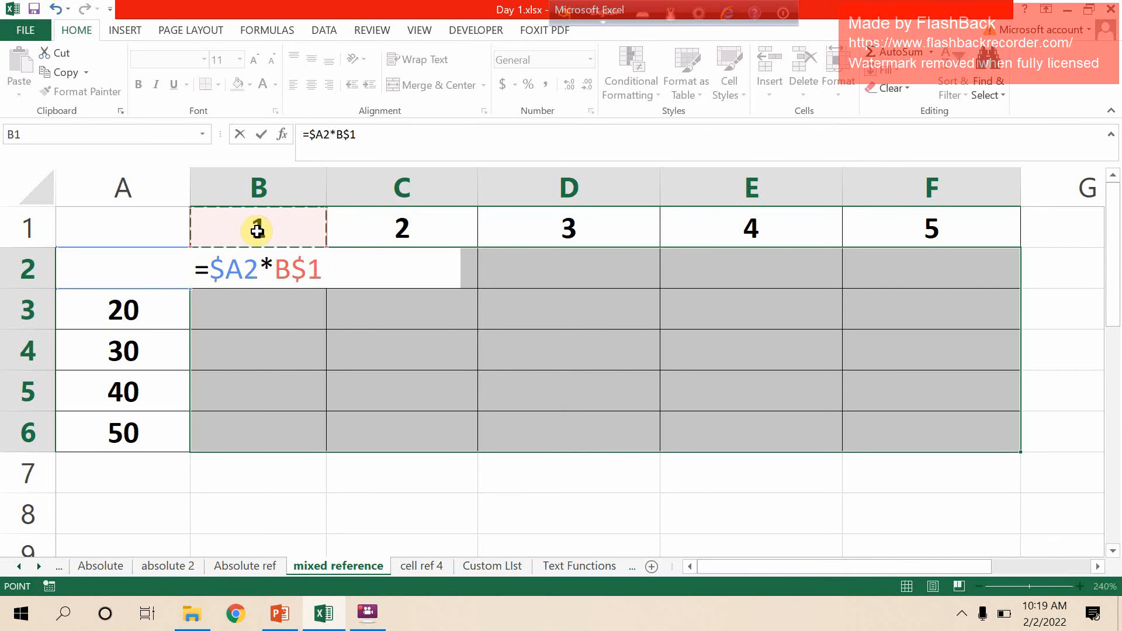
pyautogui.hotkey('ctrl', 'Return')
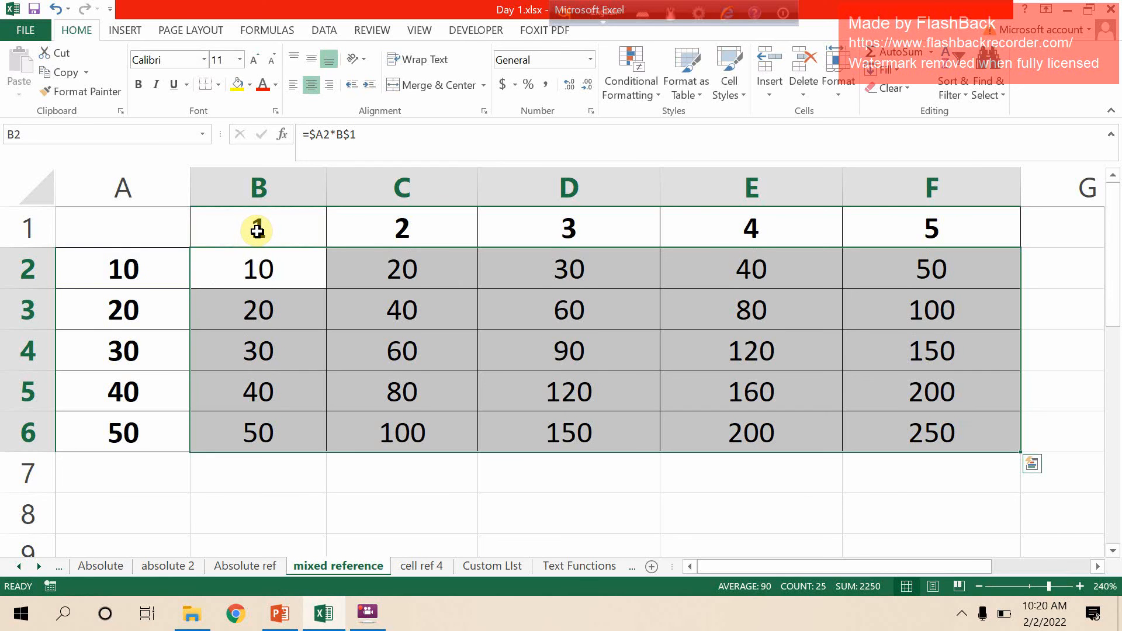
# On the cell ref 4 sheet, fill C2:F7 with the formula =$B2*C$1 in a single entry
pyautogui.click(422, 564)
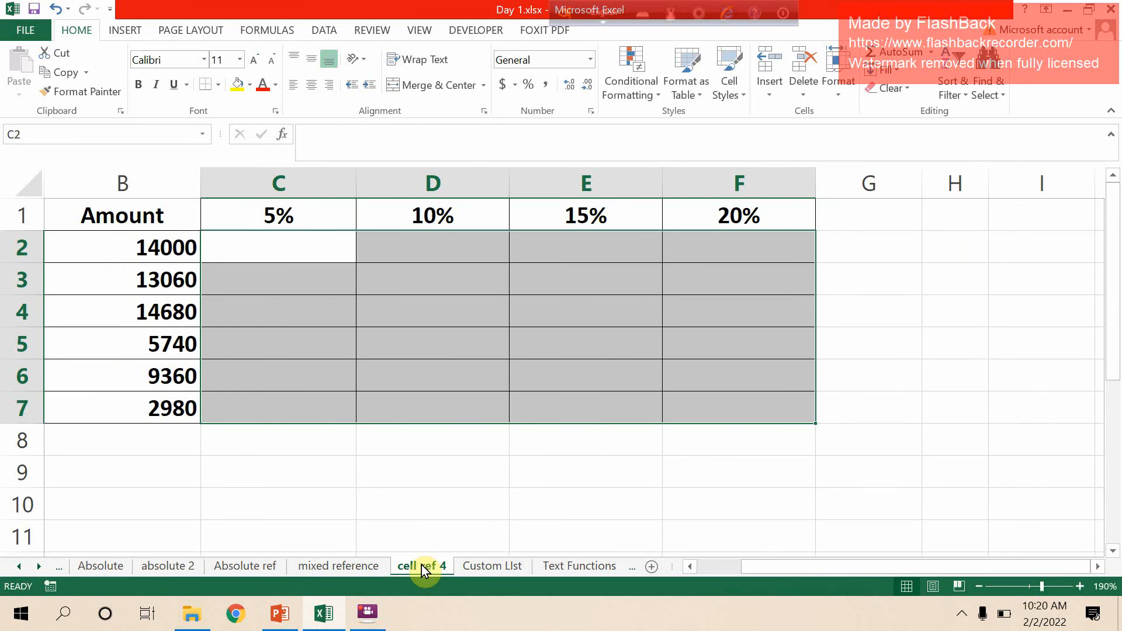
pyautogui.scroll(3, 482, 523)
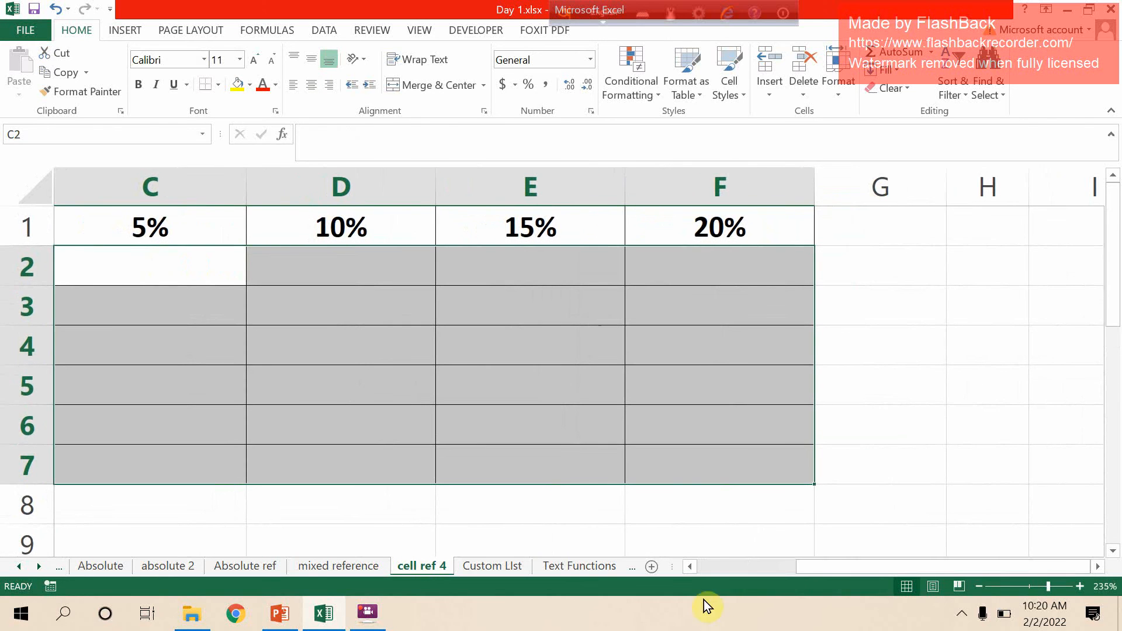
pyautogui.click(691, 566)
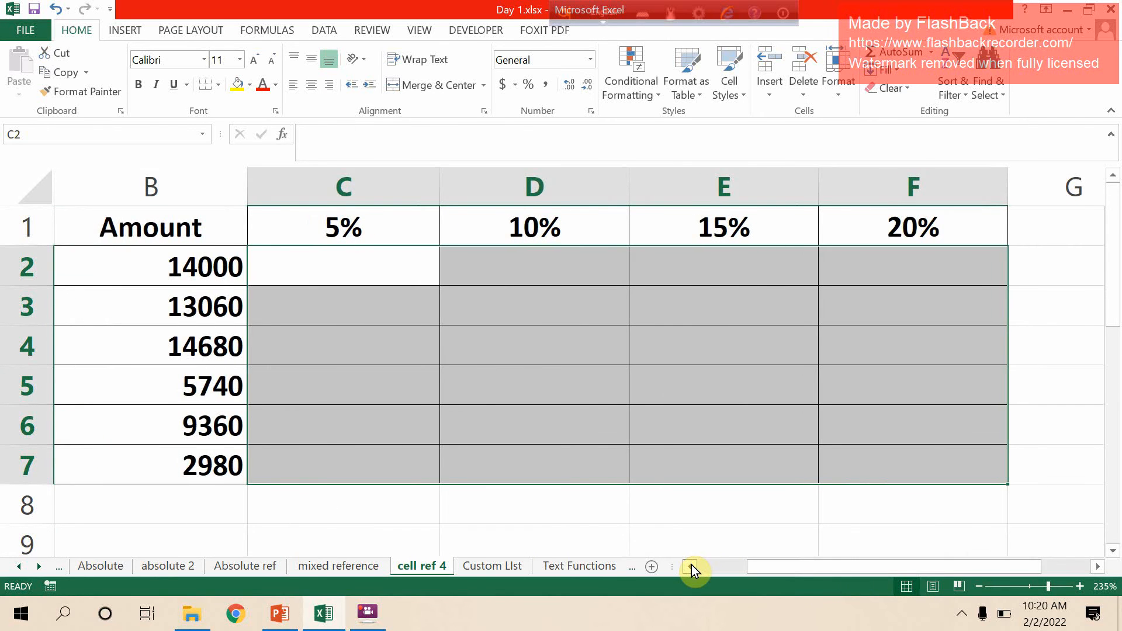
pyautogui.write('=')
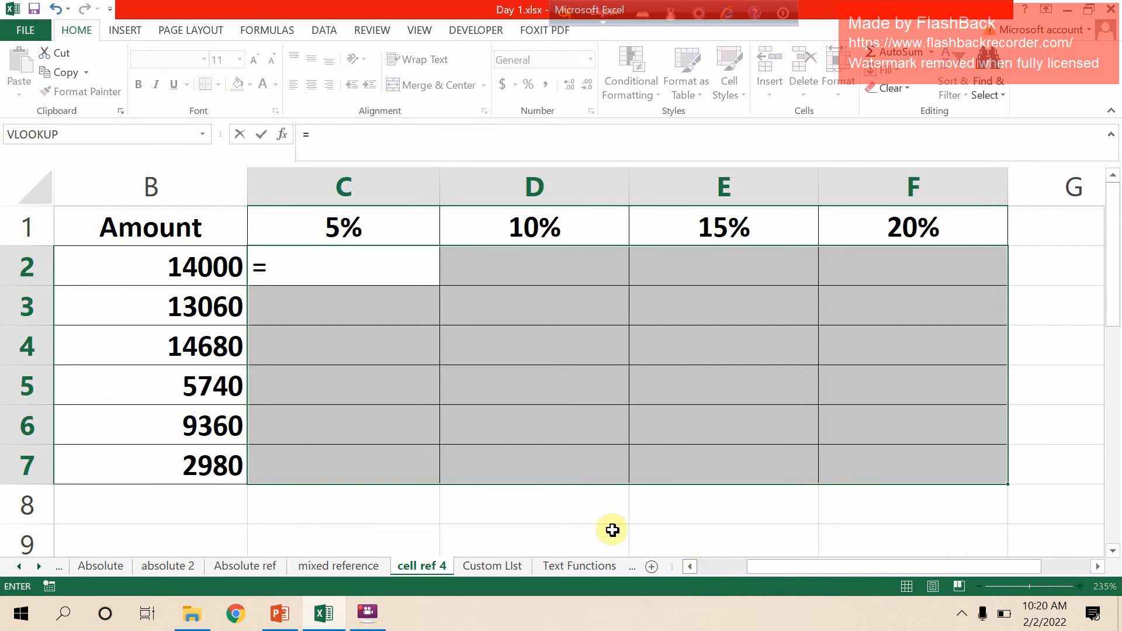
pyautogui.click(190, 260)
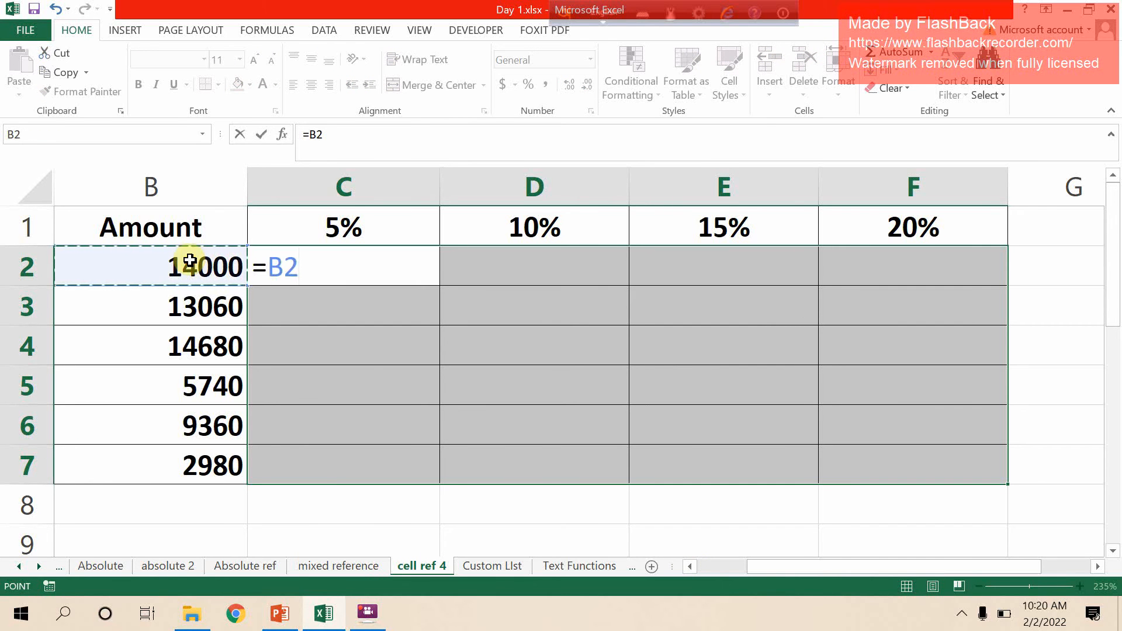
pyautogui.press('F4')
pyautogui.press('F4')
pyautogui.press('F4')
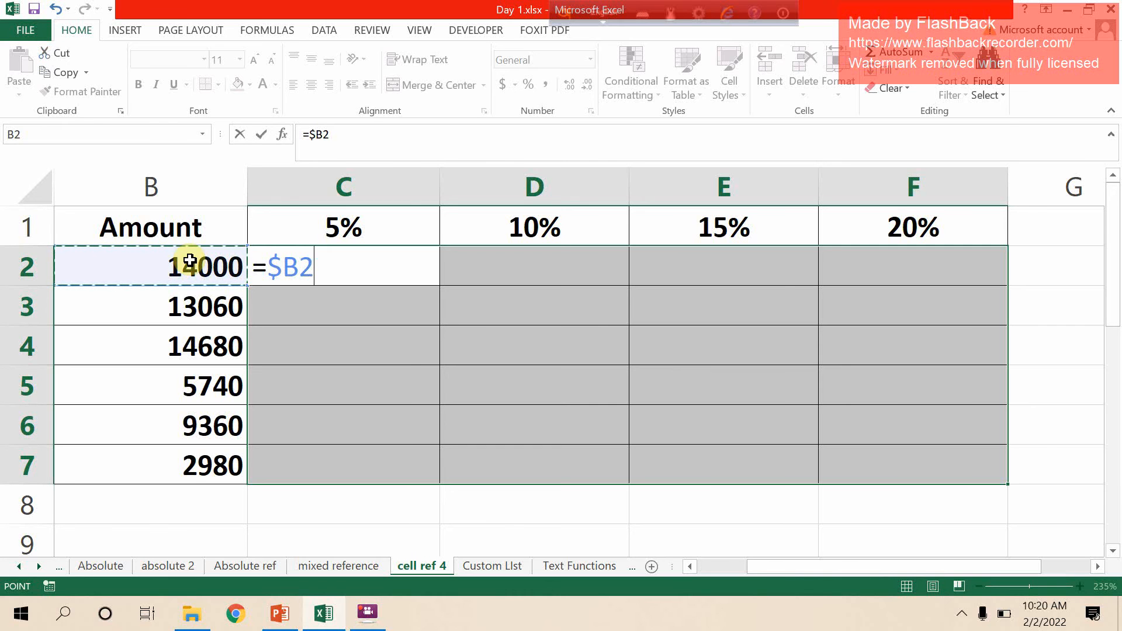
pyautogui.write('*')
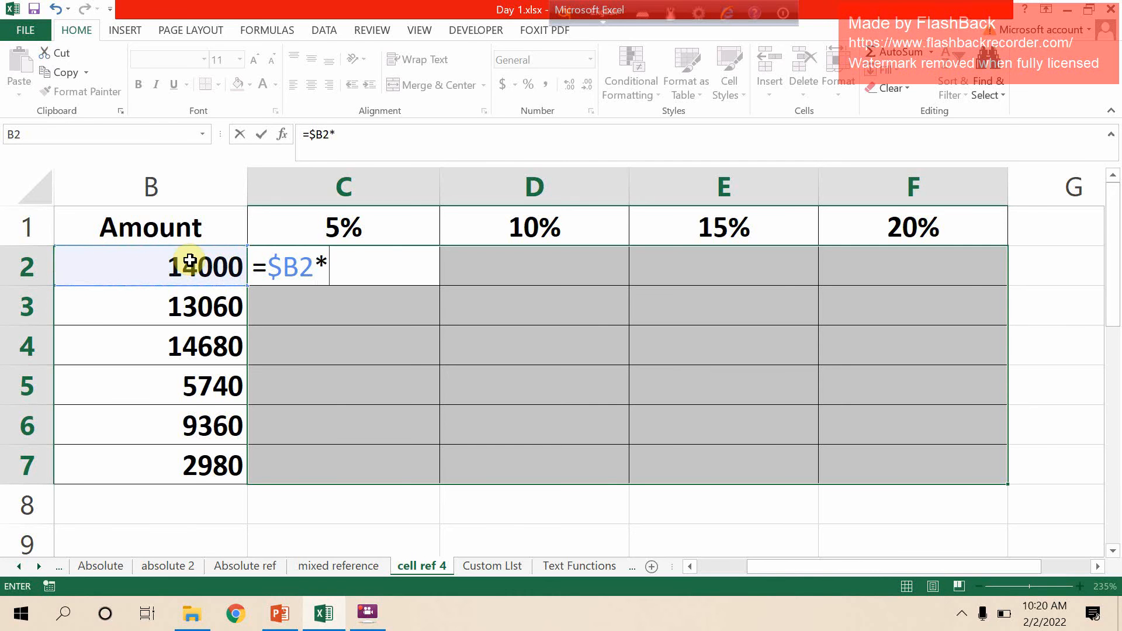
pyautogui.click(312, 222)
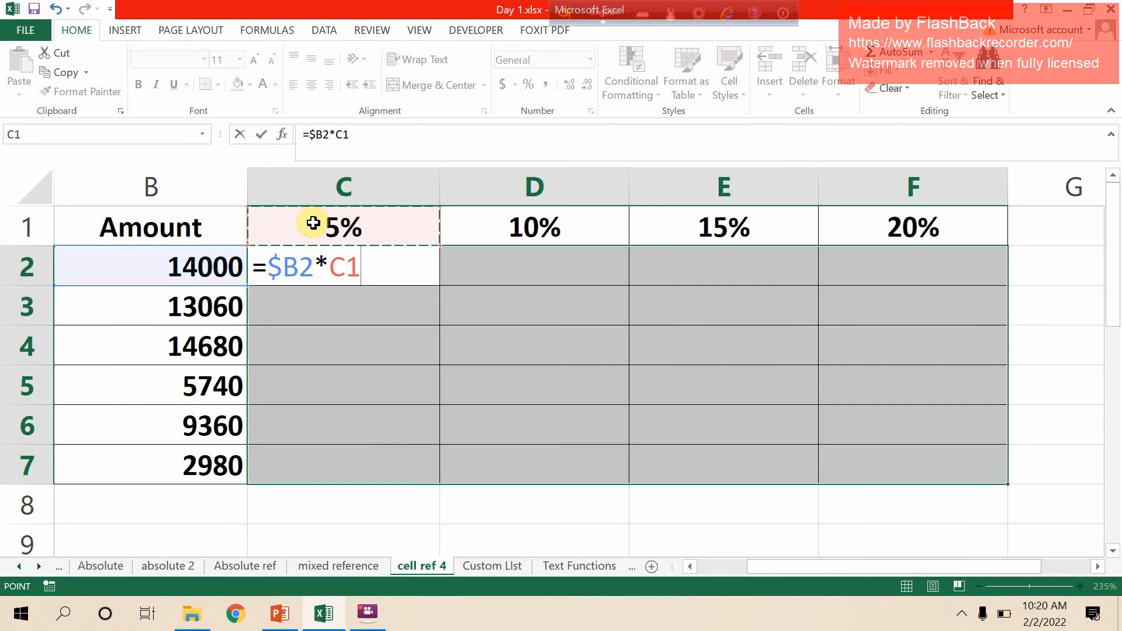
pyautogui.press('F4')
pyautogui.press('F4')
pyautogui.hotkey('ctrl', 'Return')
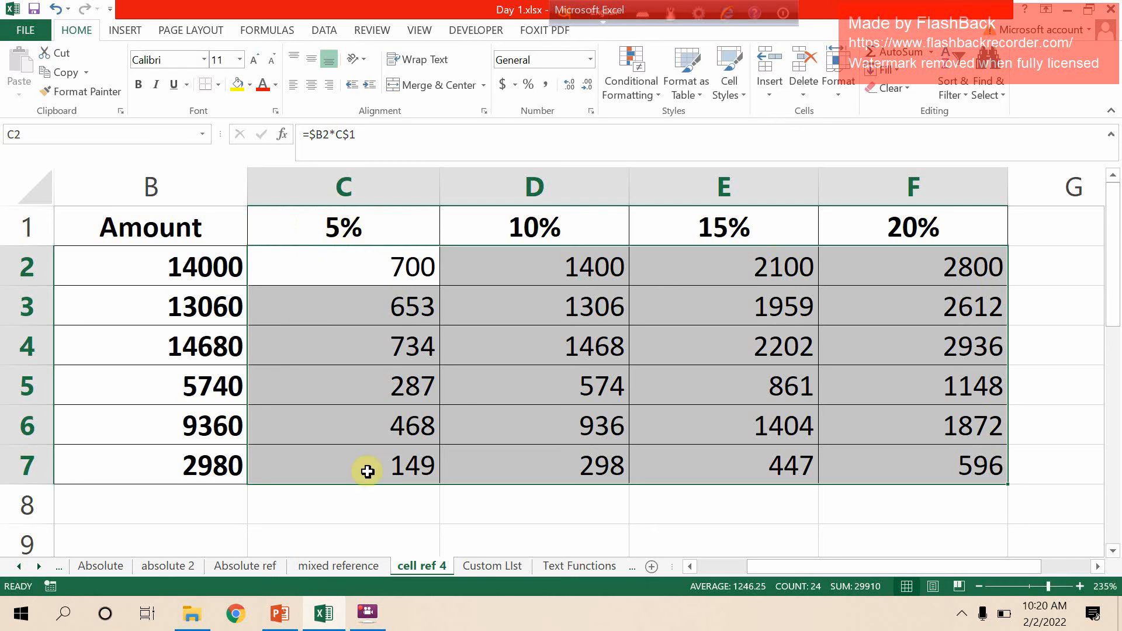
# On the Custom List sheet, fill the January, Jan and Sunday entries of row 4 down to row 11
pyautogui.click(493, 567)
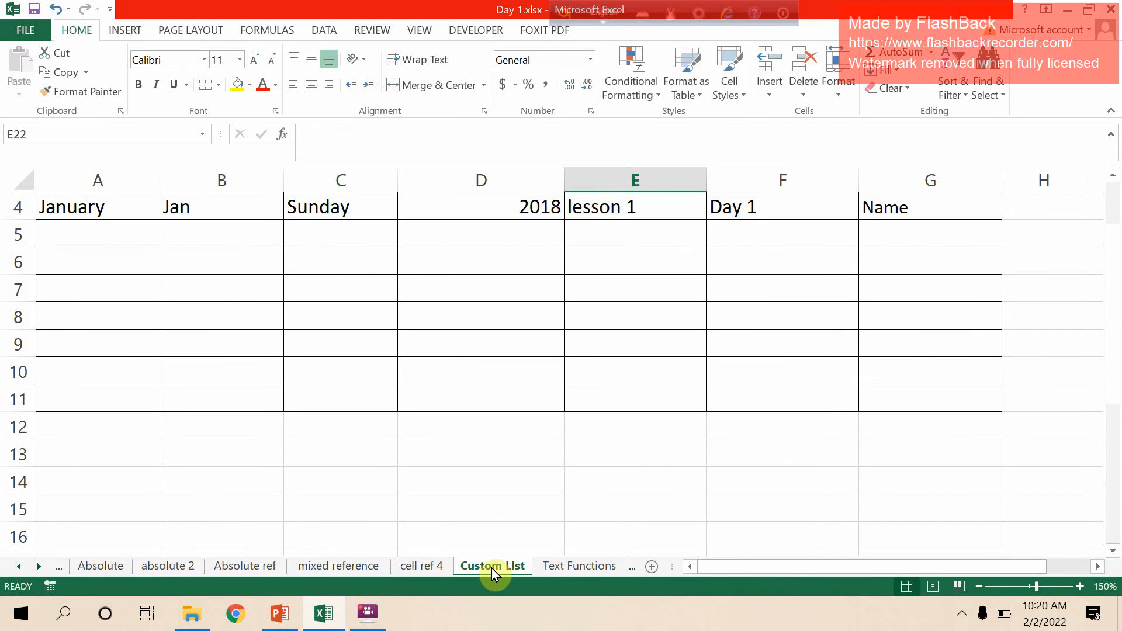
pyautogui.click(132, 208)
pyautogui.moveTo(158, 219); pyautogui.dragTo(160, 411)
pyautogui.click(249, 211)
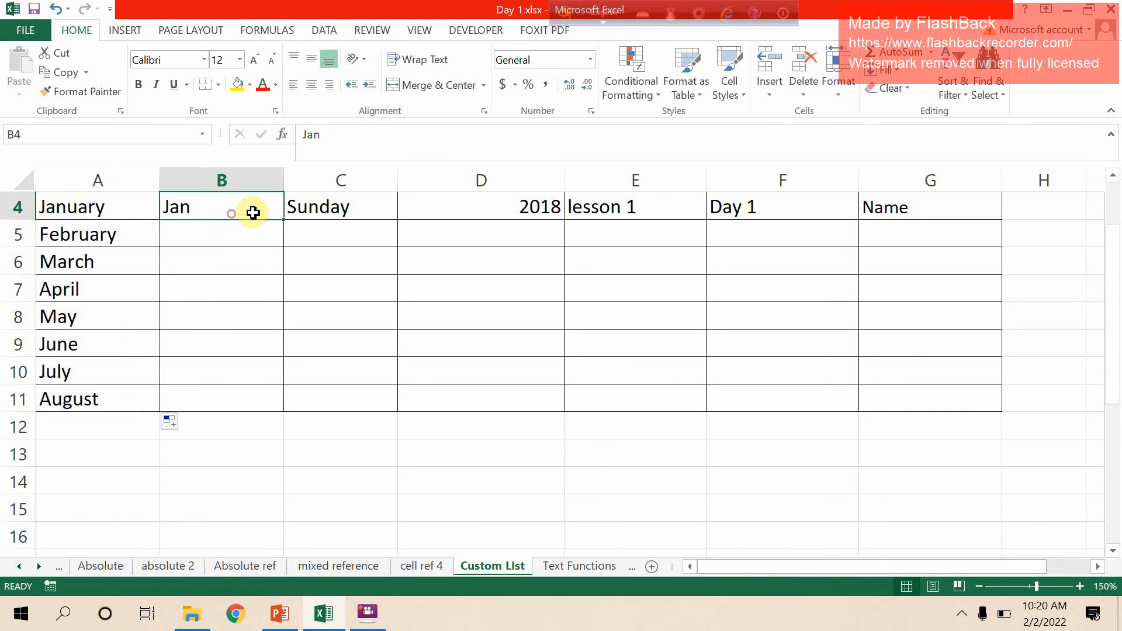
pyautogui.moveTo(282, 218); pyautogui.dragTo(269, 408)
pyautogui.click(383, 214)
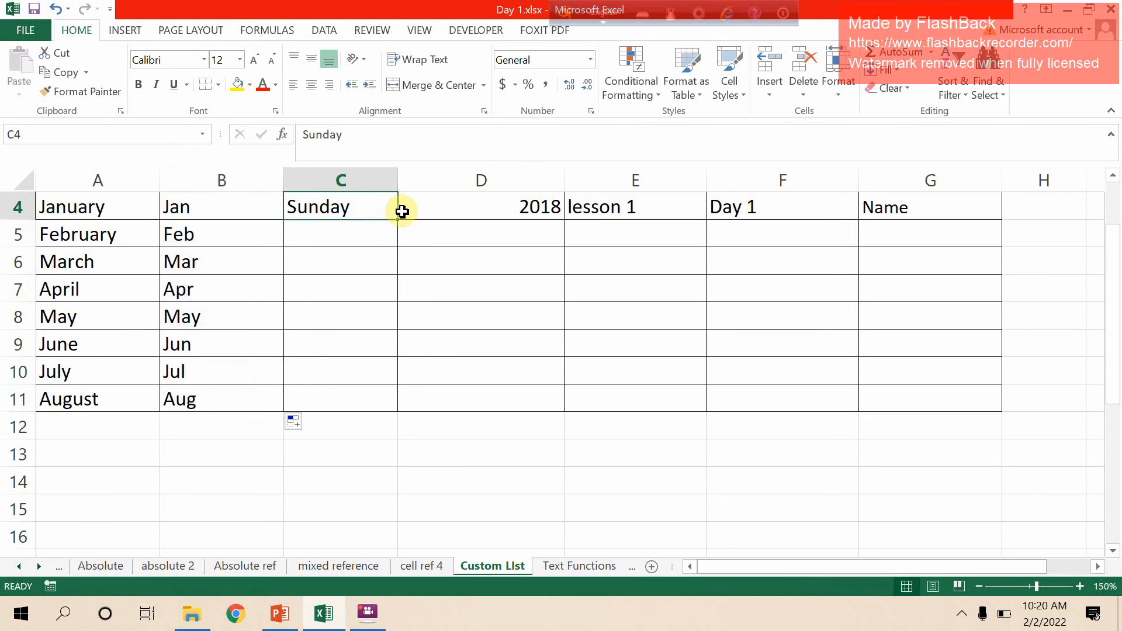
pyautogui.moveTo(398, 219); pyautogui.dragTo(386, 409)
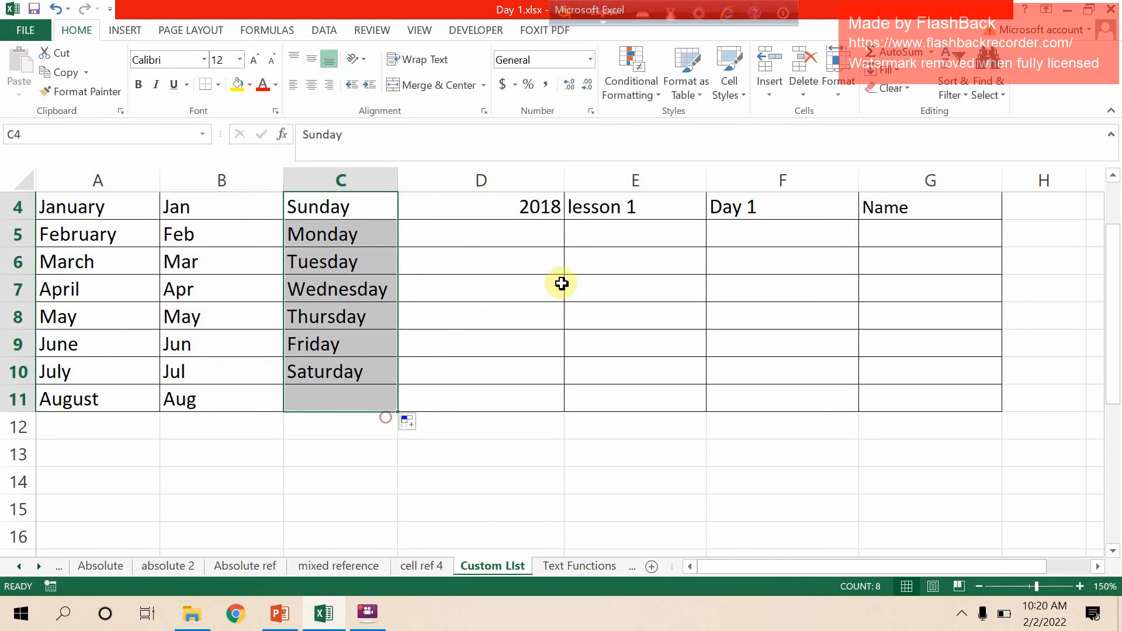
# Fill the year 2018 in D4 down to D11 as a series of consecutive years
pyautogui.click(518, 206)
pyautogui.moveTo(564, 220); pyautogui.dragTo(557, 416)
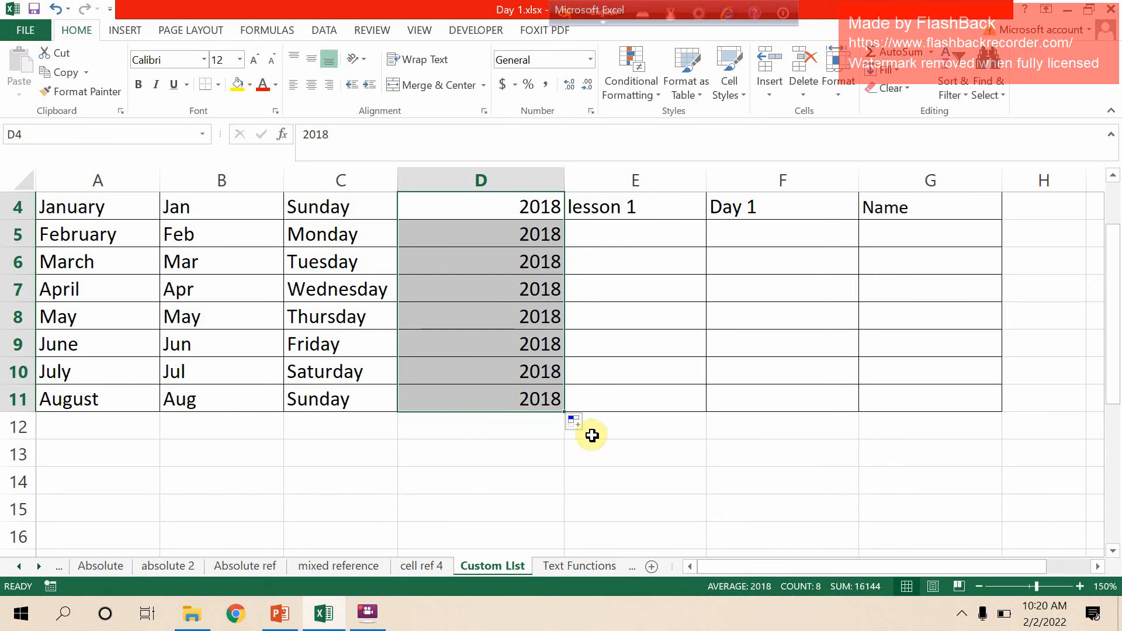
pyautogui.click(604, 426)
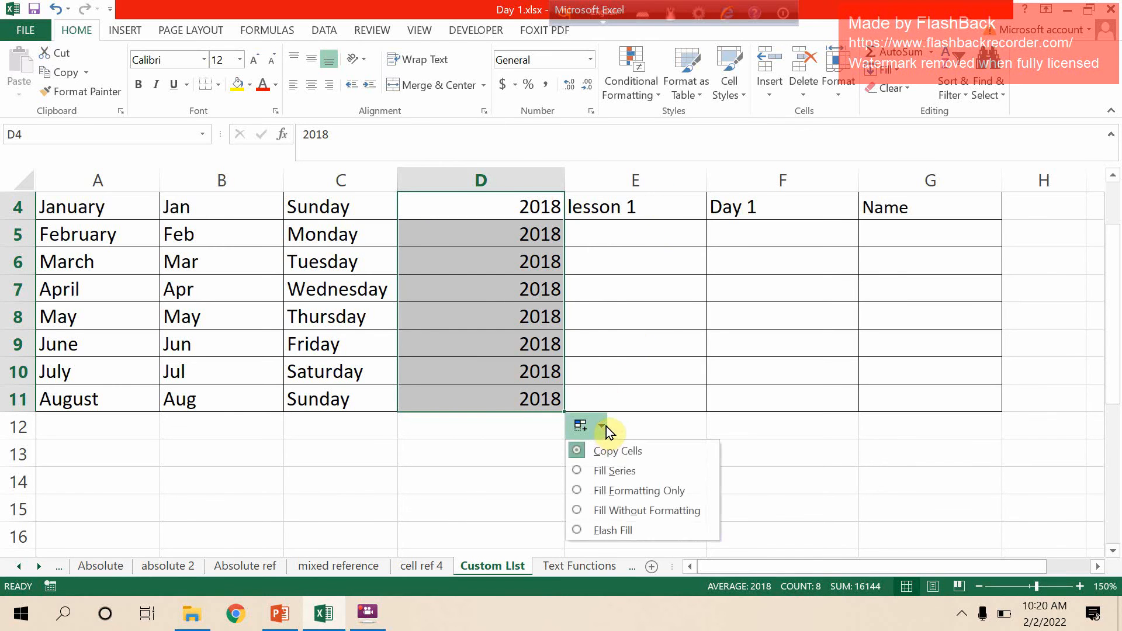
pyautogui.click(619, 471)
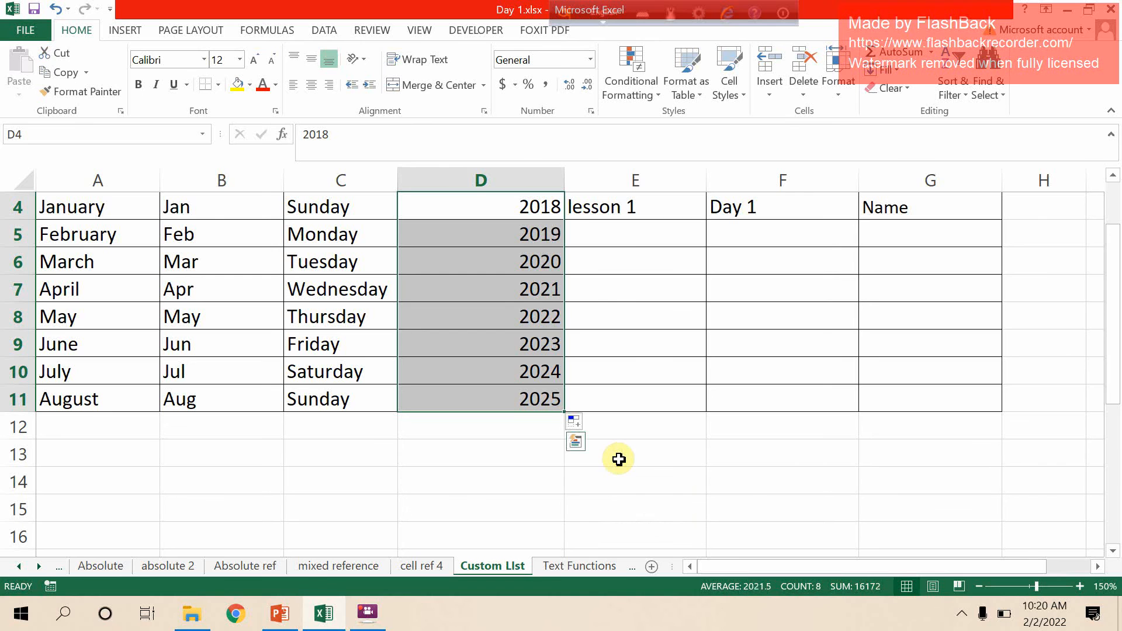
# Fill the lesson 1 entry in E4 and the Day 1 entry in F4 down to row 11
pyautogui.click(680, 212)
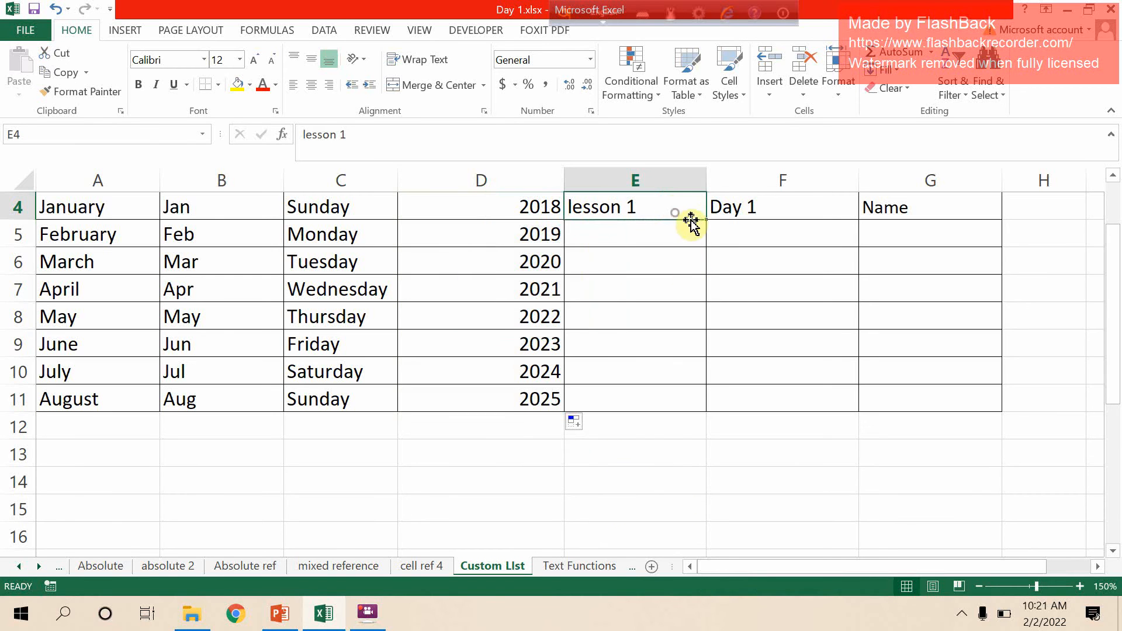
pyautogui.moveTo(708, 219); pyautogui.dragTo(709, 406)
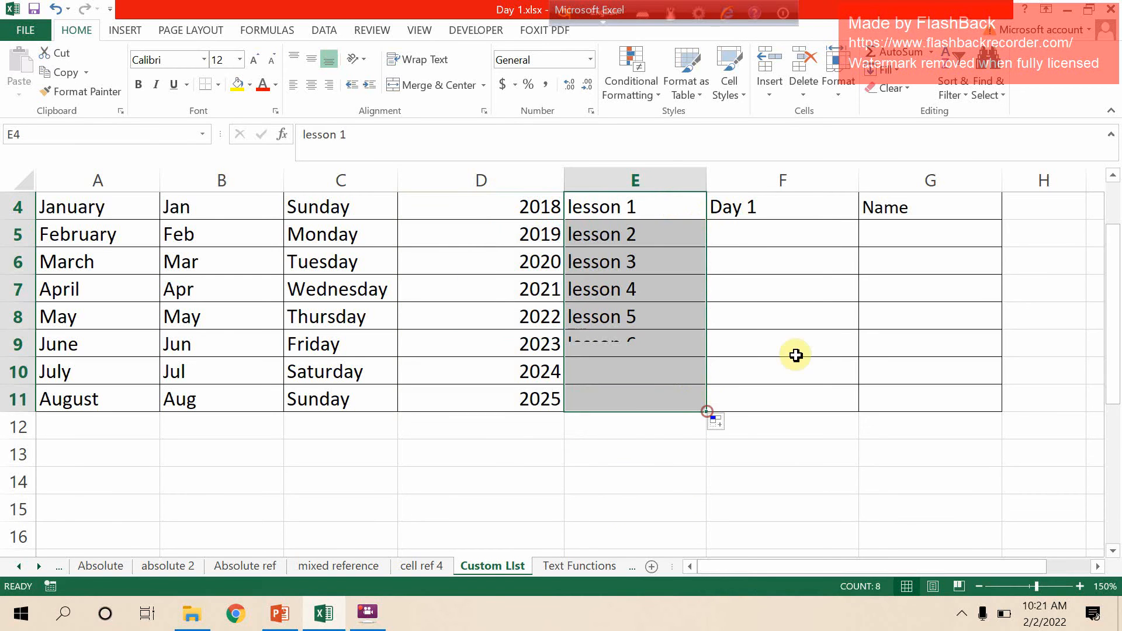
pyautogui.click(790, 215)
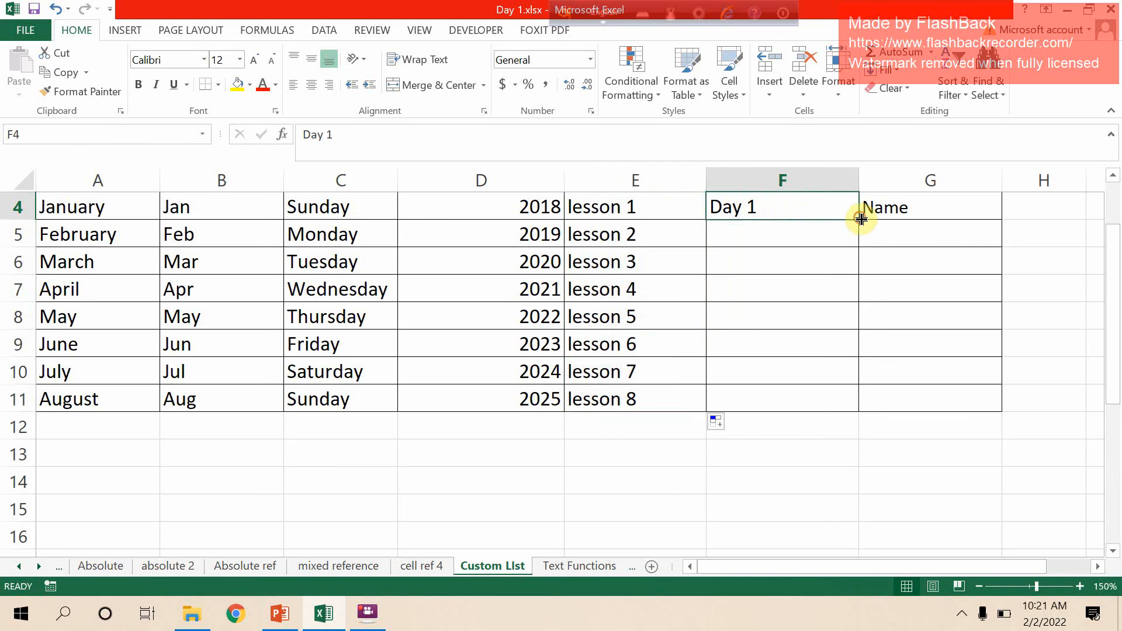
pyautogui.moveTo(858, 220); pyautogui.dragTo(827, 404)
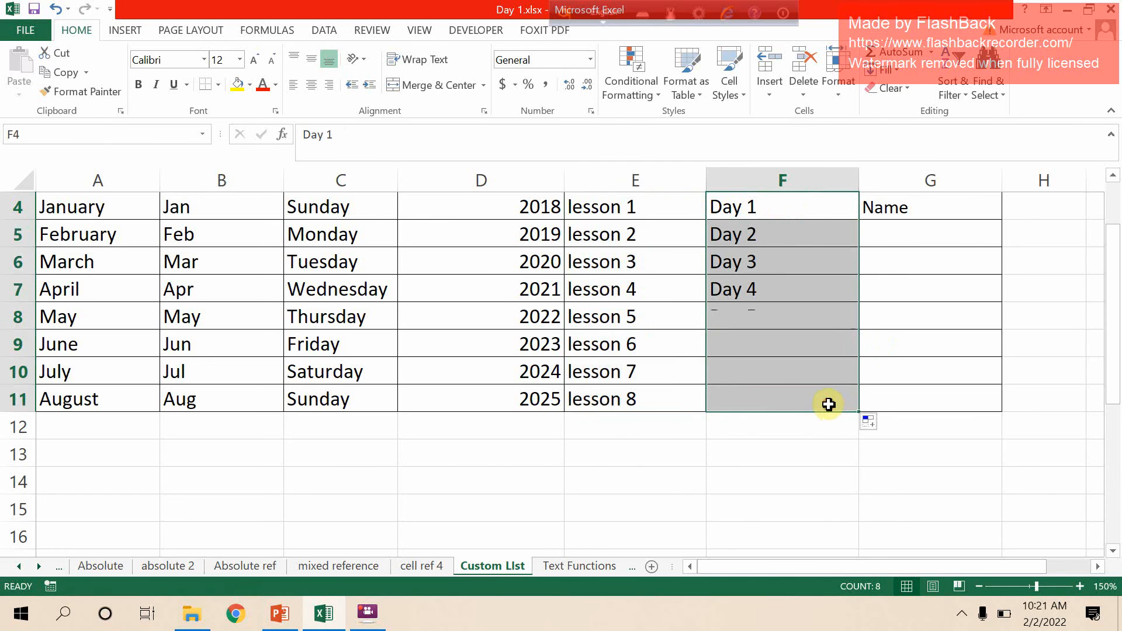
# Enter the city names Dhaka, Chittagong, Rangpur and Khulna in cells G5 to G8 under the Name heading
pyautogui.click(905, 238)
pyautogui.write('D')
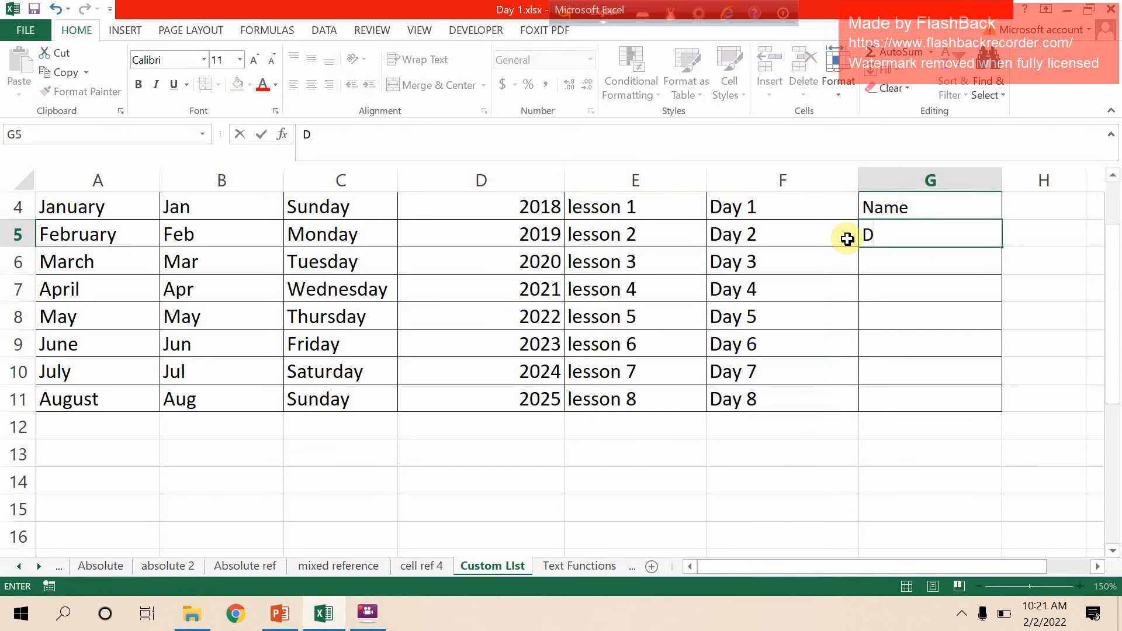
pyautogui.write('haka')
pyautogui.press('Return')
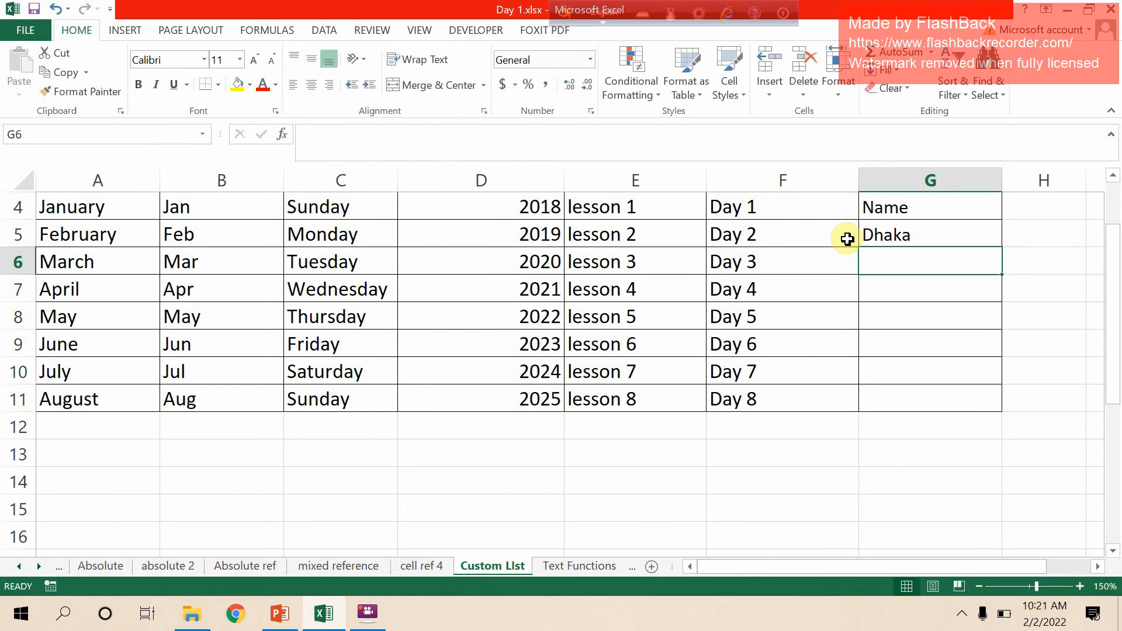
pyautogui.write('Chittag')
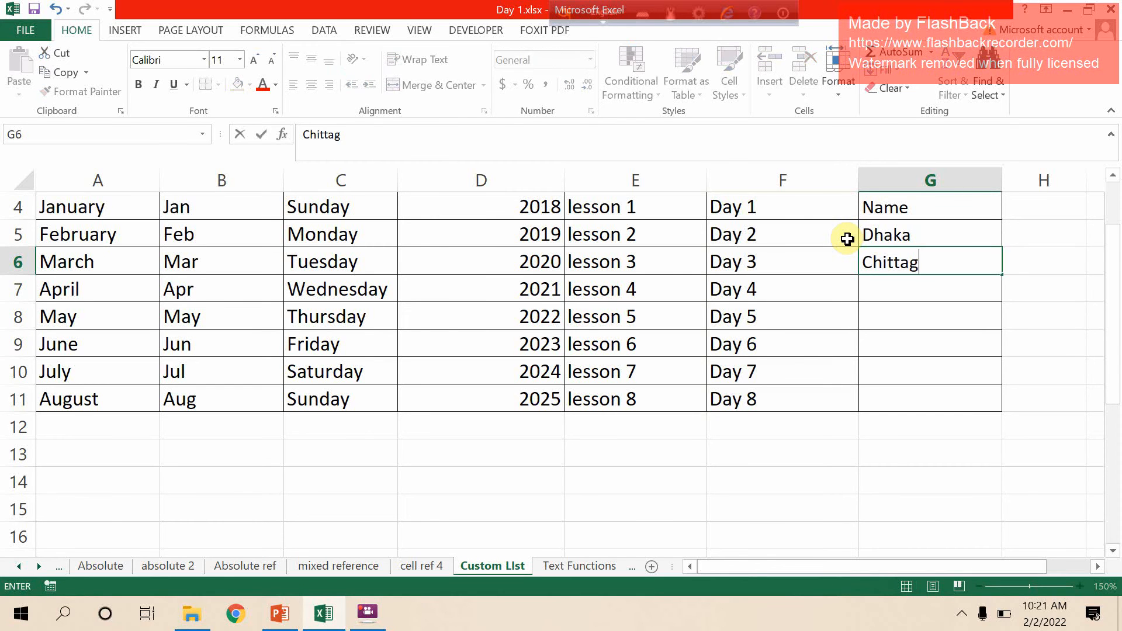
pyautogui.write('ong')
pyautogui.press('Return')
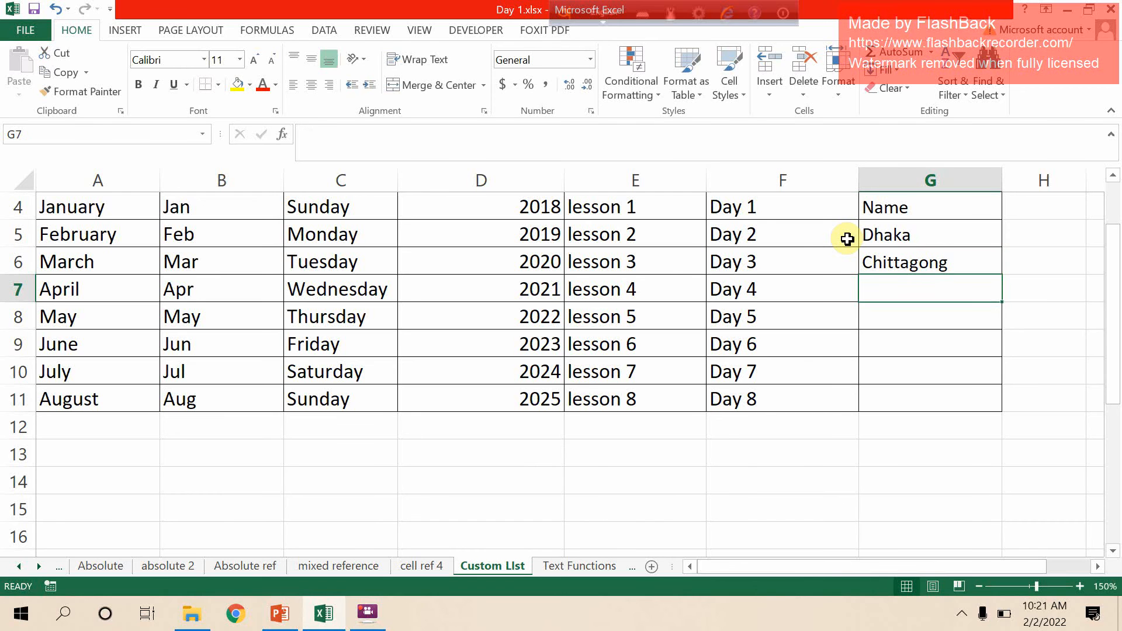
pyautogui.write('Rangpur')
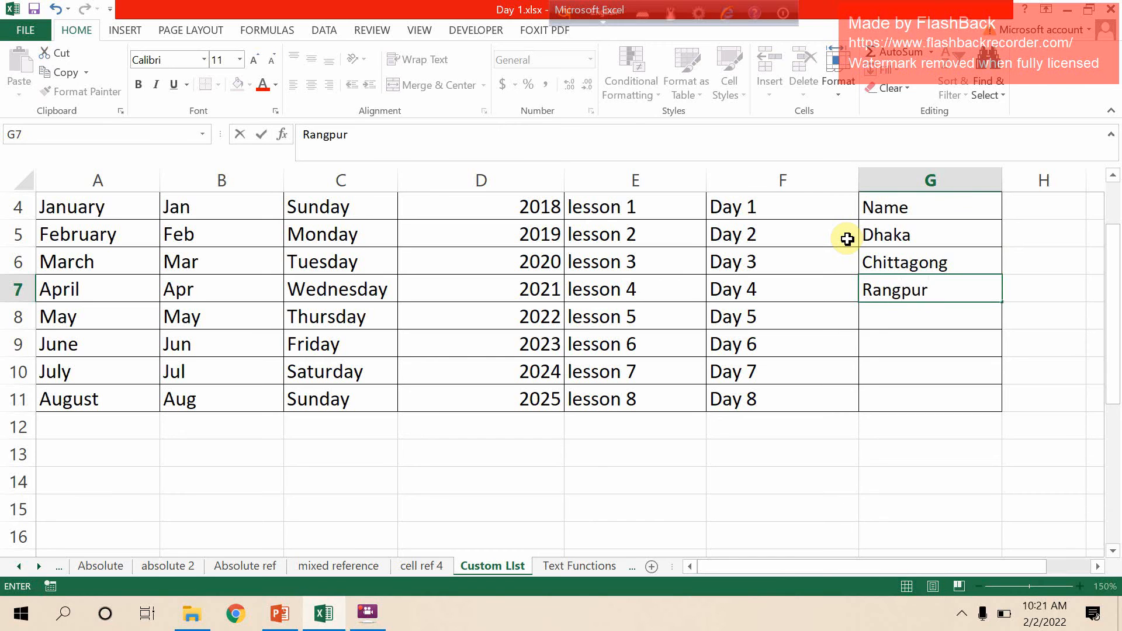
pyautogui.press('Return')
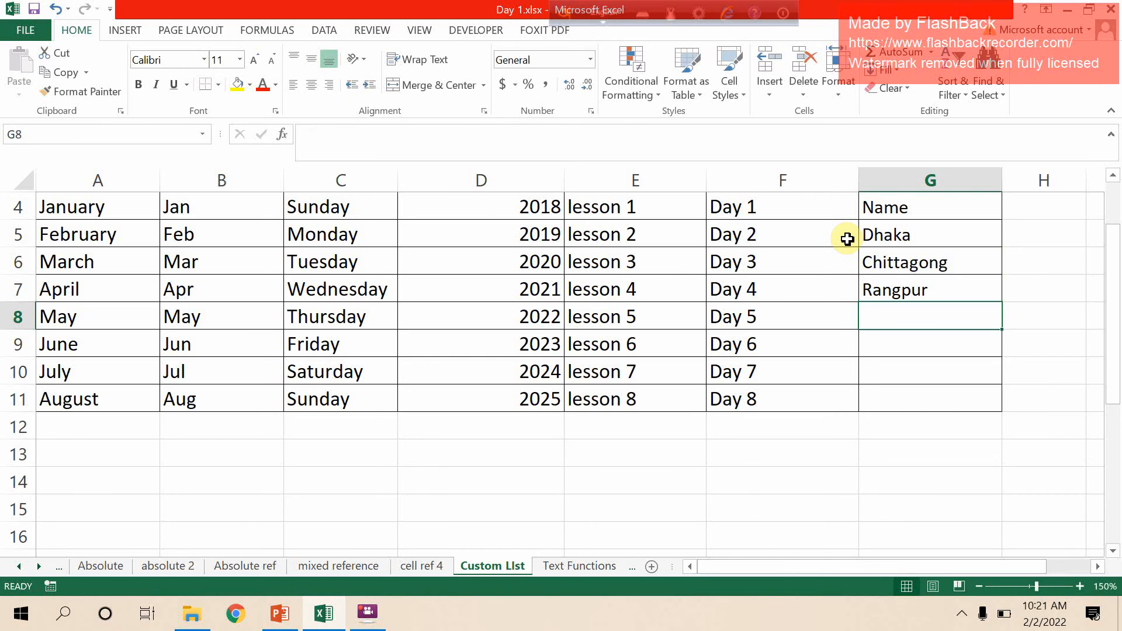
pyautogui.write('Khulna')
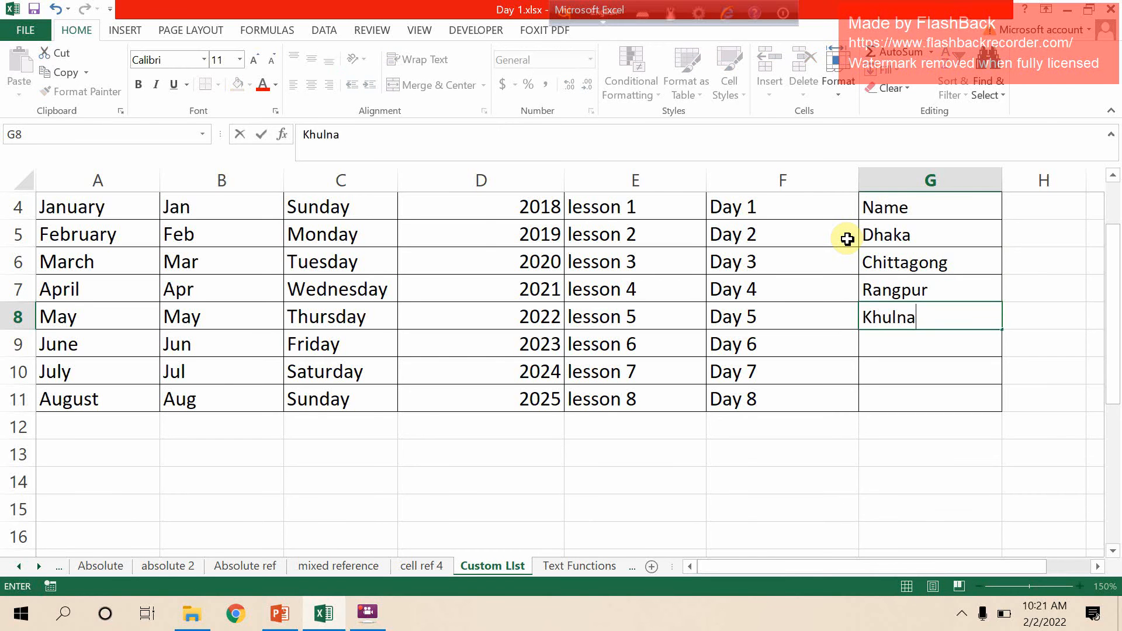
pyautogui.press('Return')
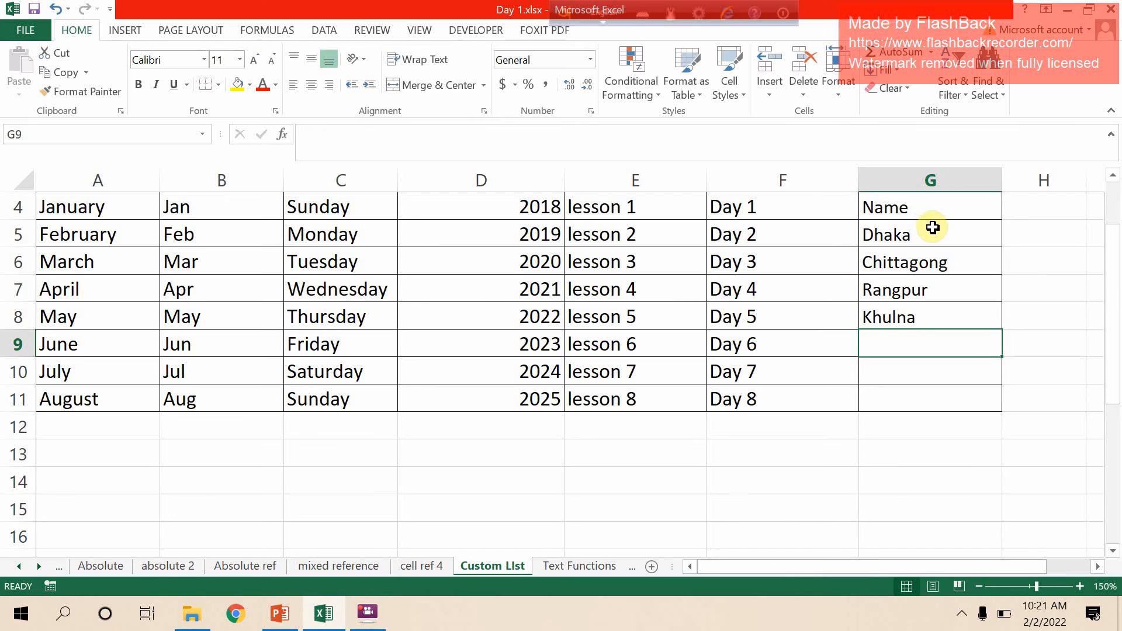
# Import the city names in G5:G8 as a new custom list through Excel's advanced options and accept the changes
pyautogui.moveTo(932, 230); pyautogui.dragTo(941, 308)
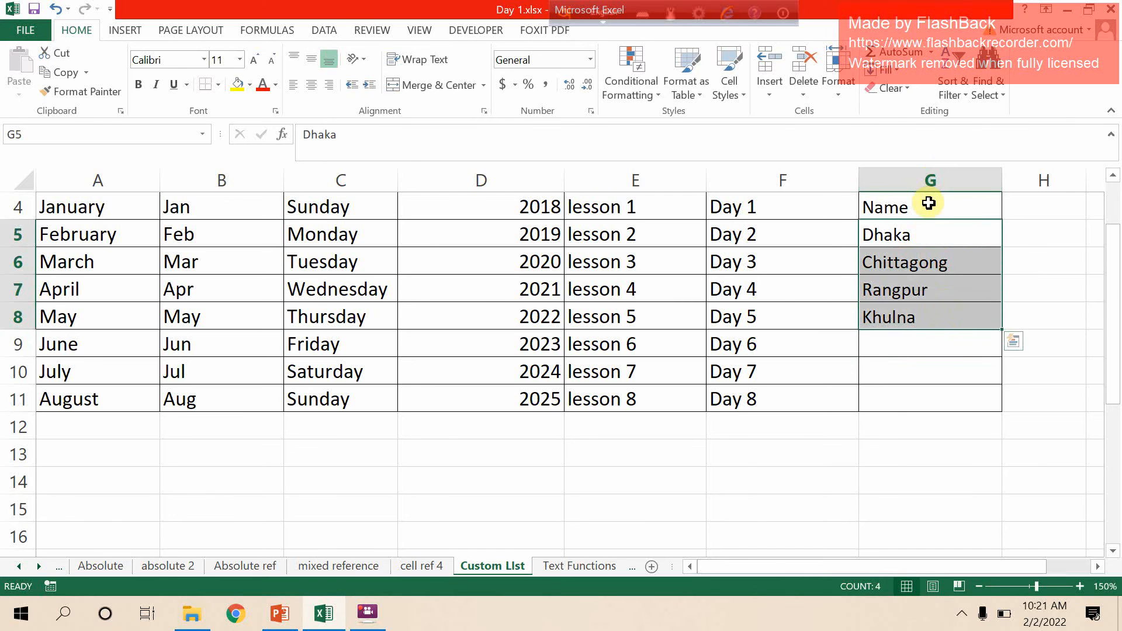
pyautogui.click(929, 204)
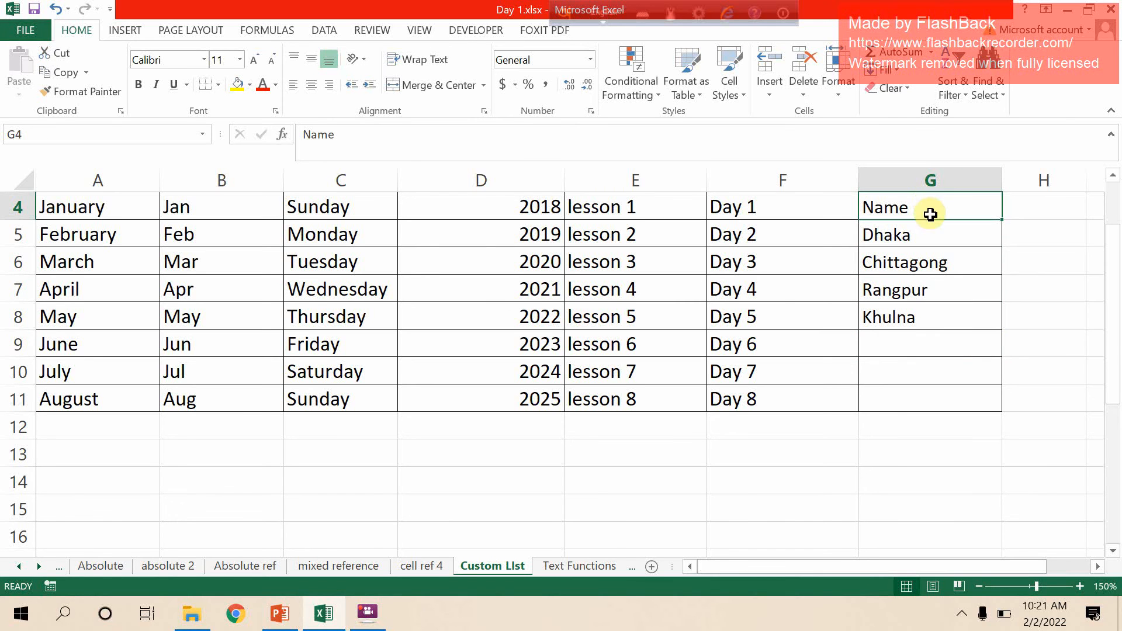
pyautogui.moveTo(931, 231); pyautogui.dragTo(990, 315)
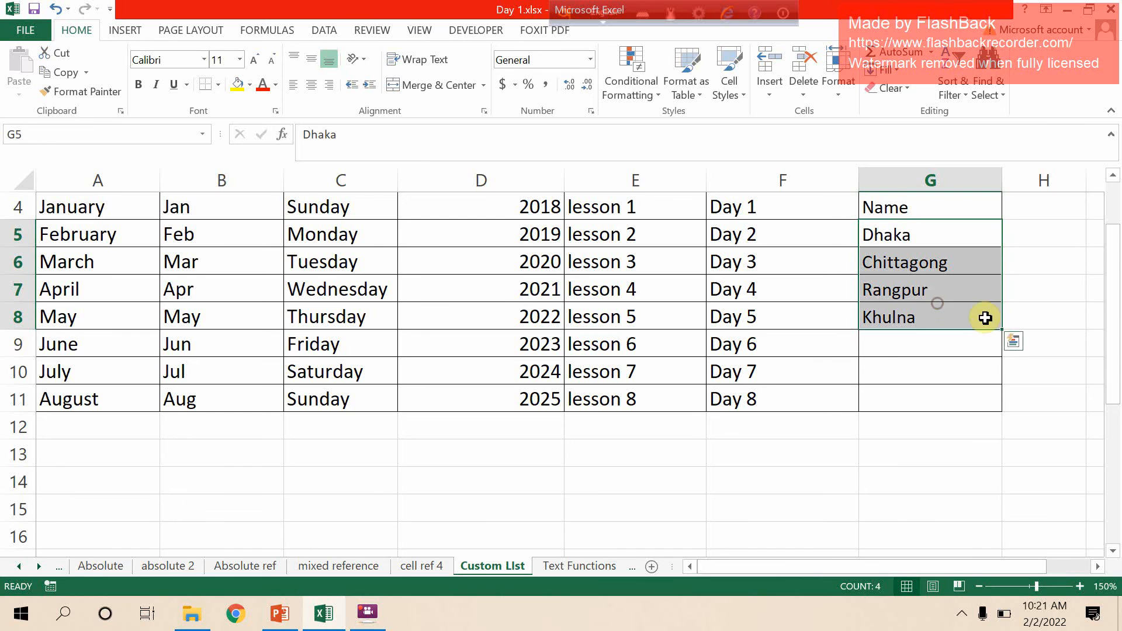
pyautogui.click(30, 32)
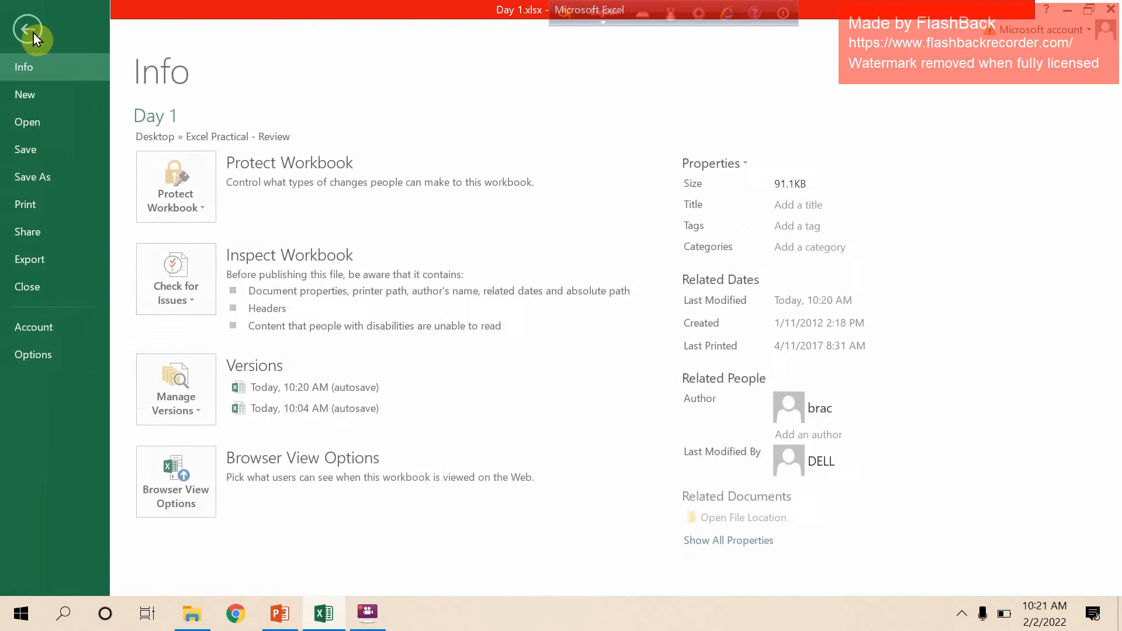
pyautogui.click(50, 352)
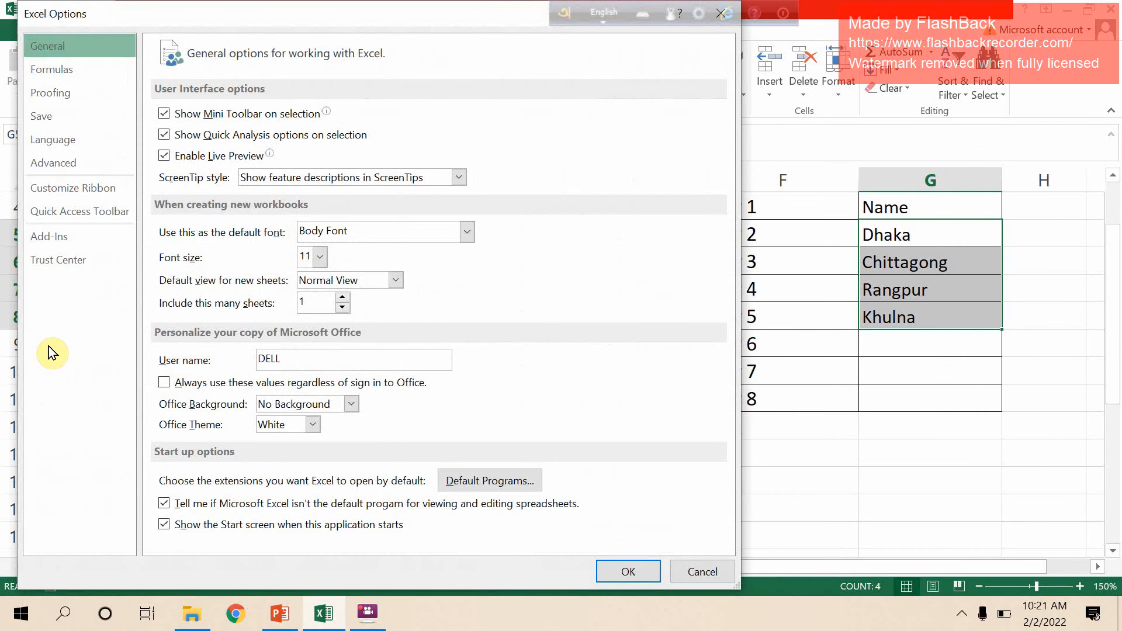
pyautogui.click(61, 166)
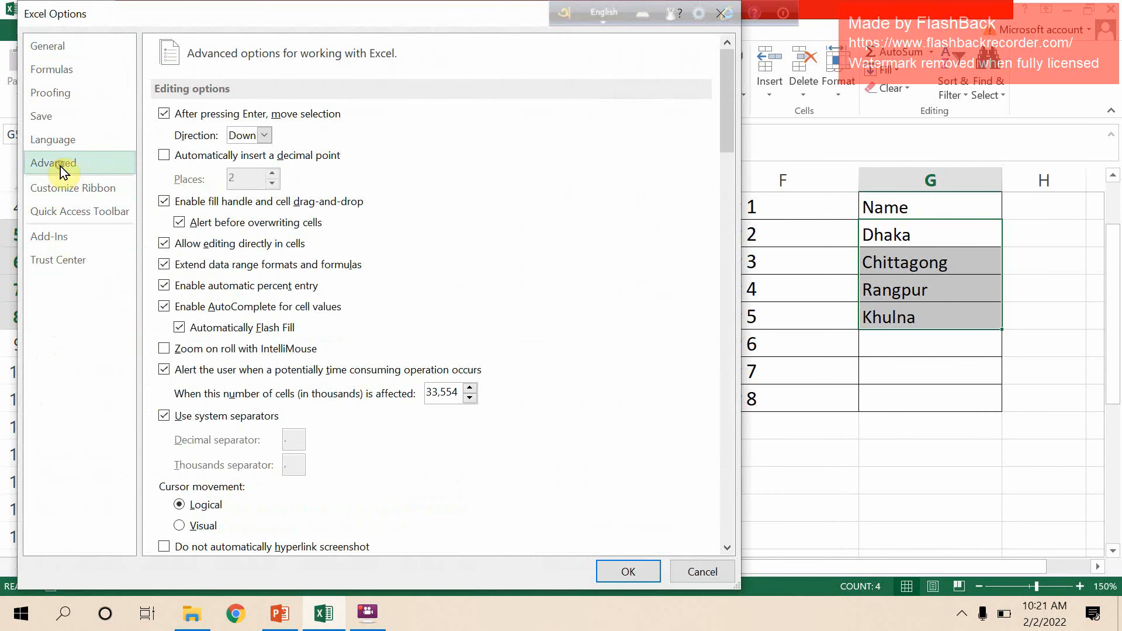
pyautogui.moveTo(723, 81); pyautogui.dragTo(704, 518)
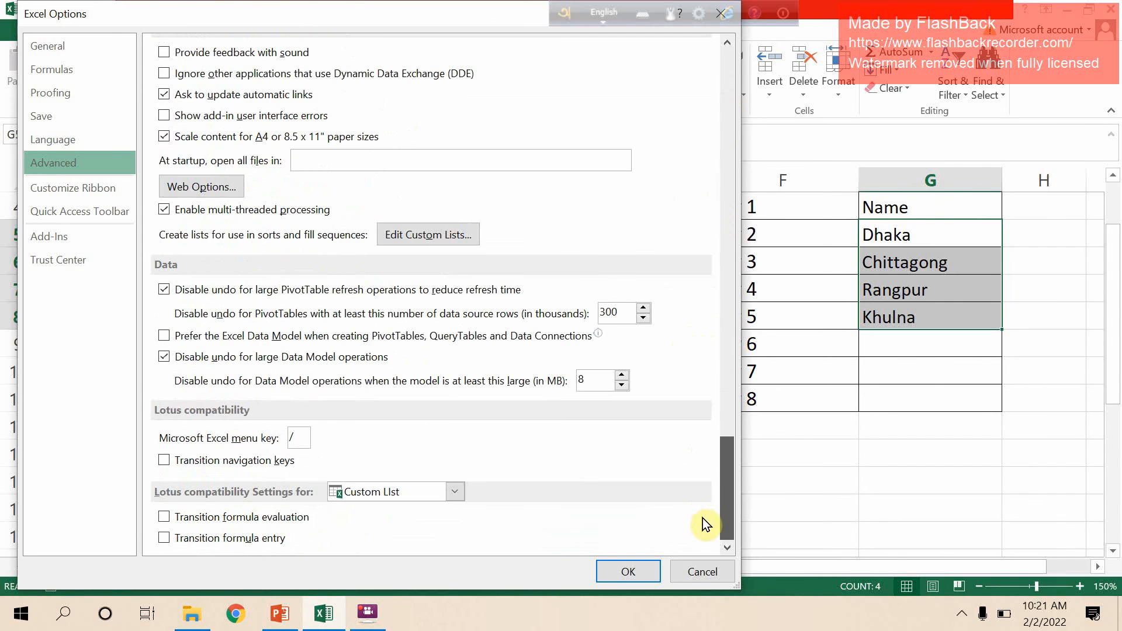
pyautogui.click(427, 234)
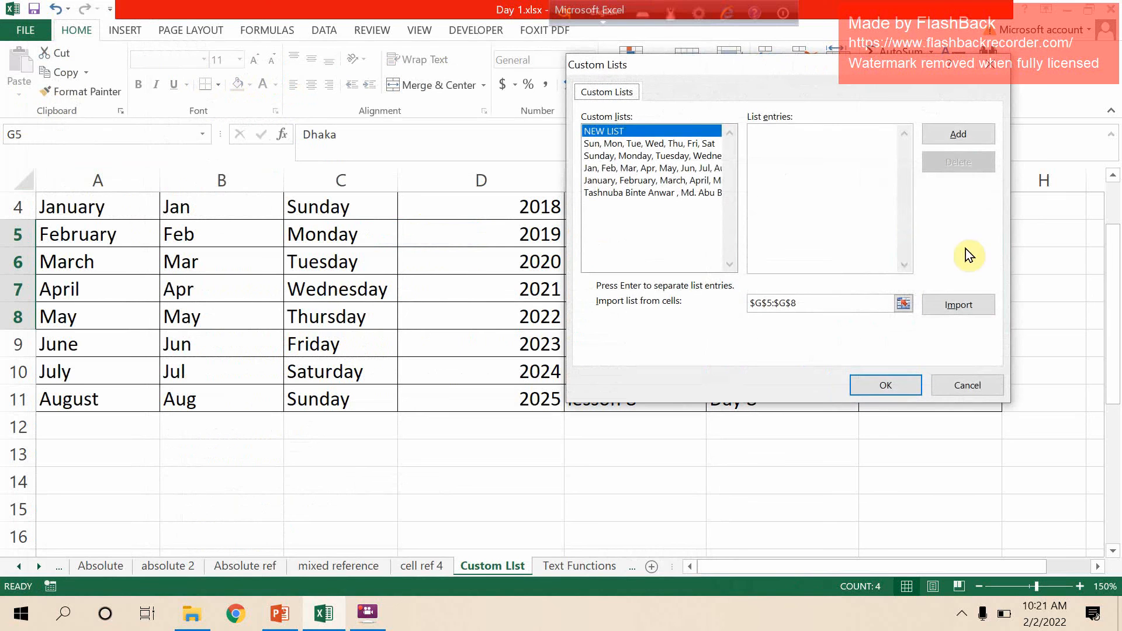
pyautogui.click(792, 147)
pyautogui.click(973, 304)
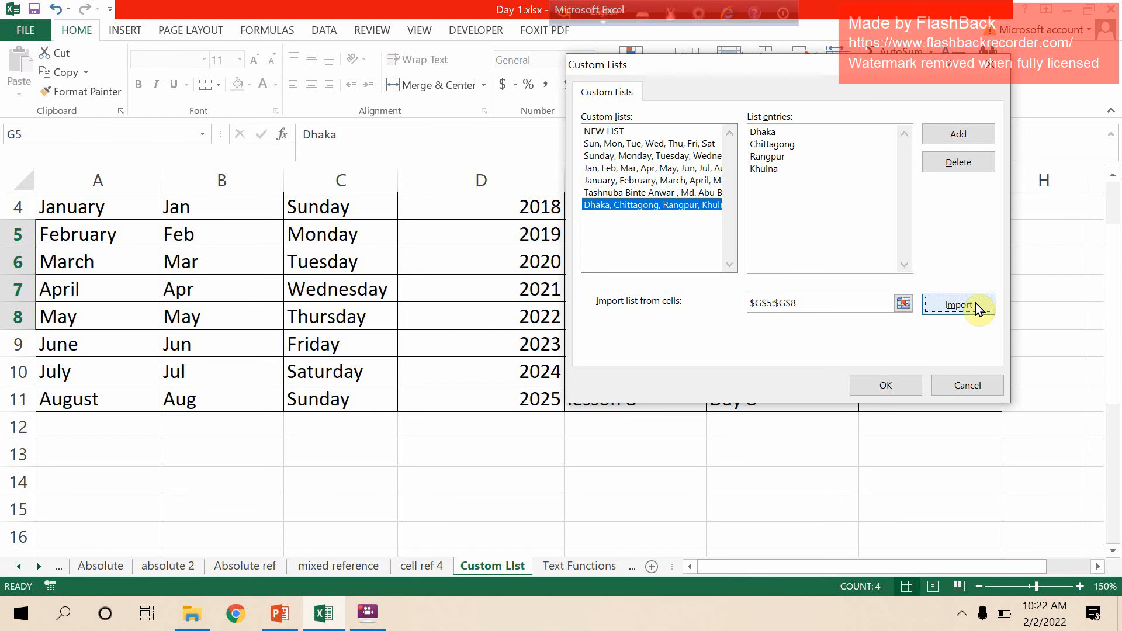
pyautogui.click(915, 384)
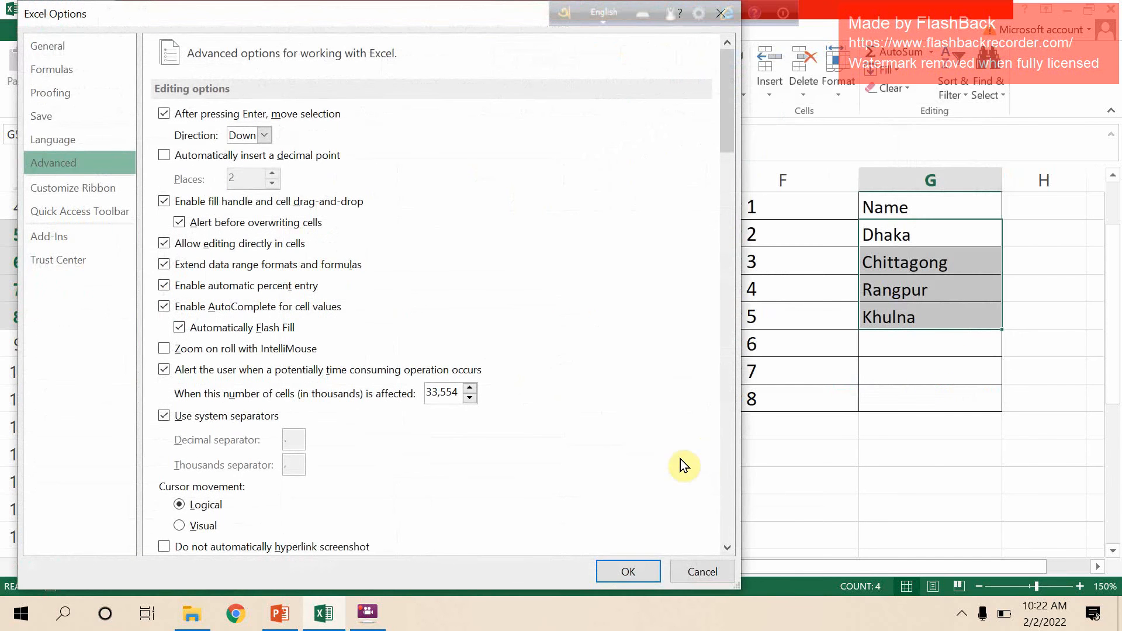
pyautogui.click(629, 571)
# Try to fill a custom list from the word Name in C16 across to F16, and clear the filled cells
pyautogui.scroll(-1, 682, 516)
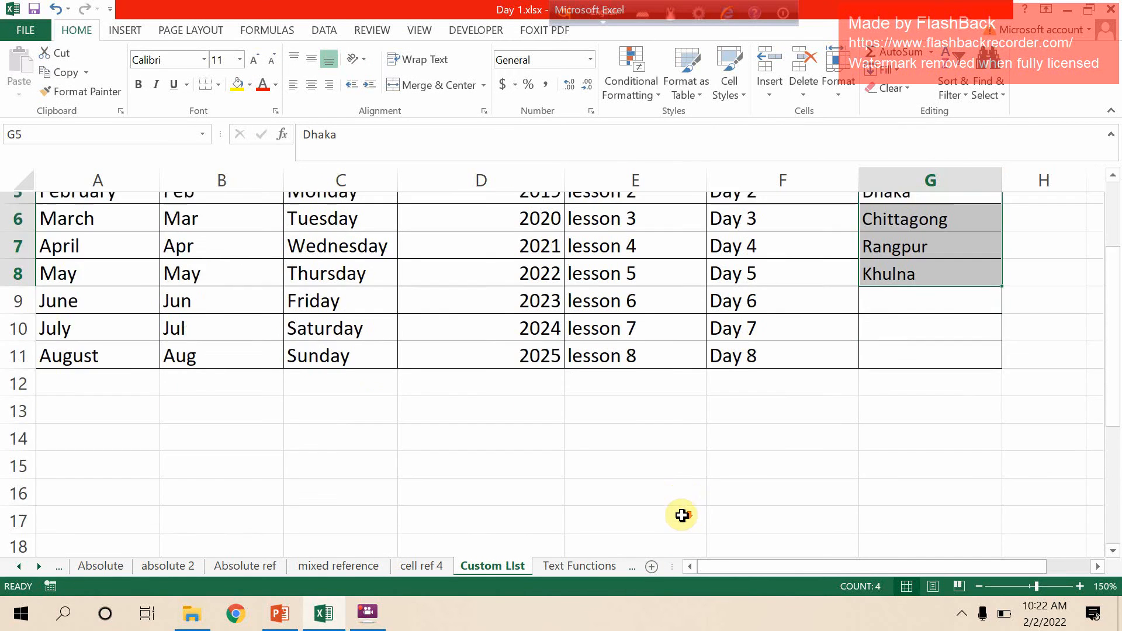
pyautogui.scroll(-3, 682, 516)
pyautogui.click(293, 290)
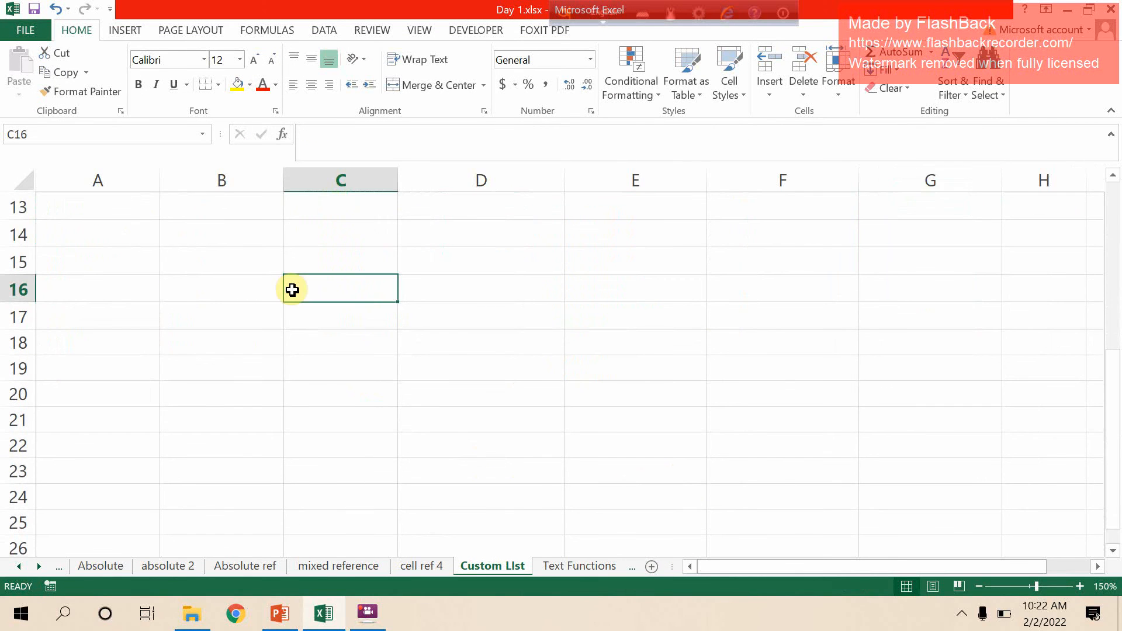
pyautogui.write('Name')
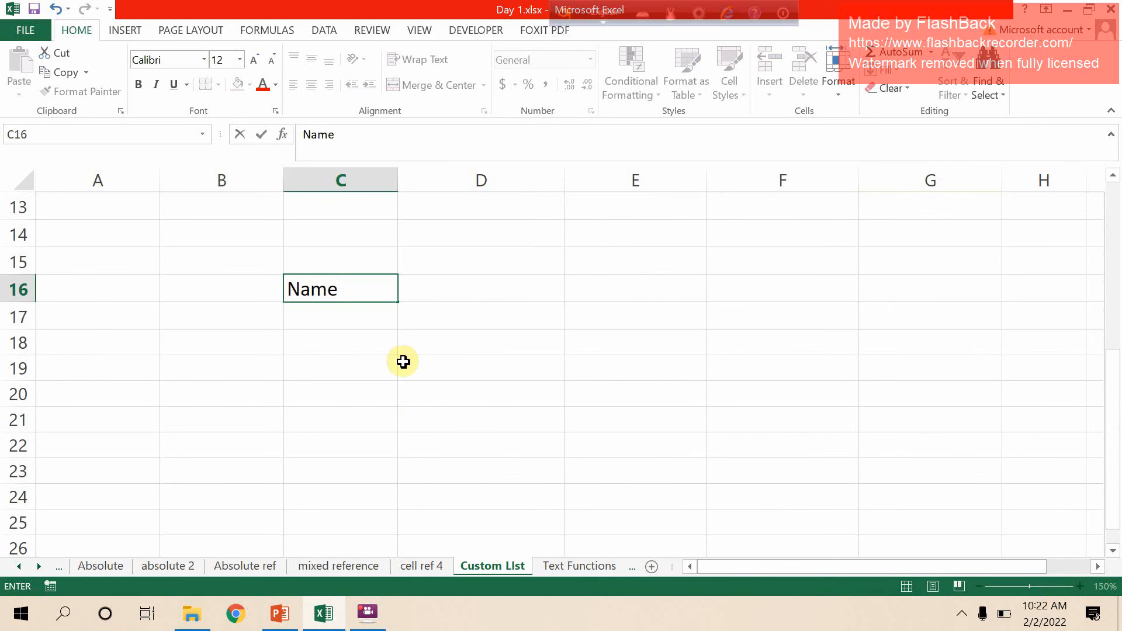
pyautogui.click(404, 362)
pyautogui.click(388, 278)
pyautogui.moveTo(397, 302); pyautogui.dragTo(874, 300)
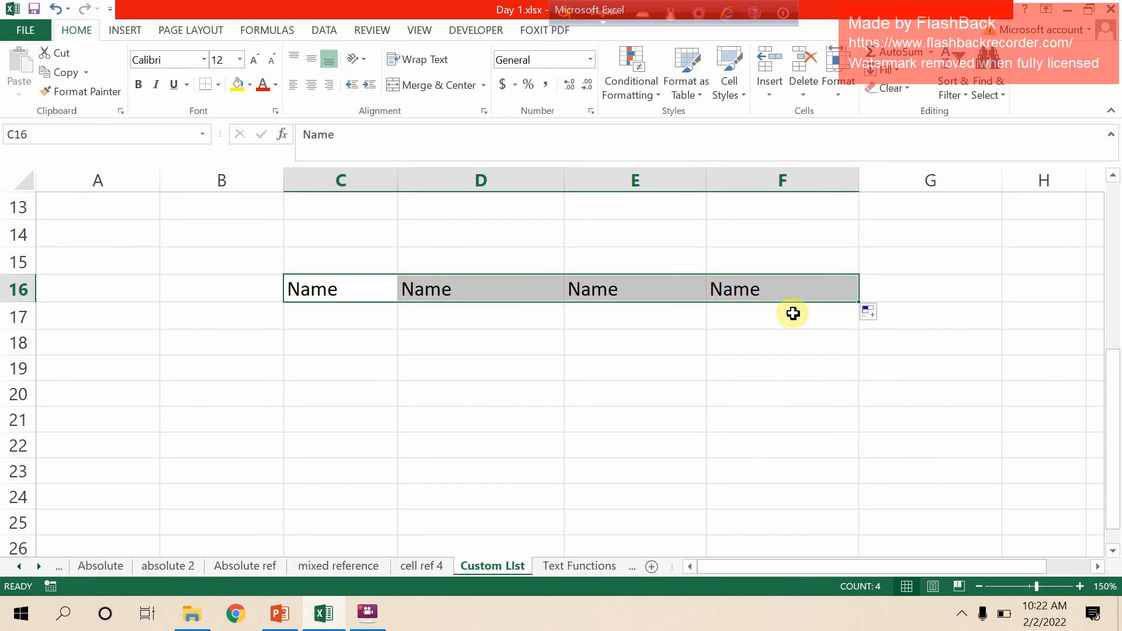
pyautogui.press('Delete')
# Enter Dhaka in C16 and fill the custom city list across to F16
pyautogui.click(300, 291)
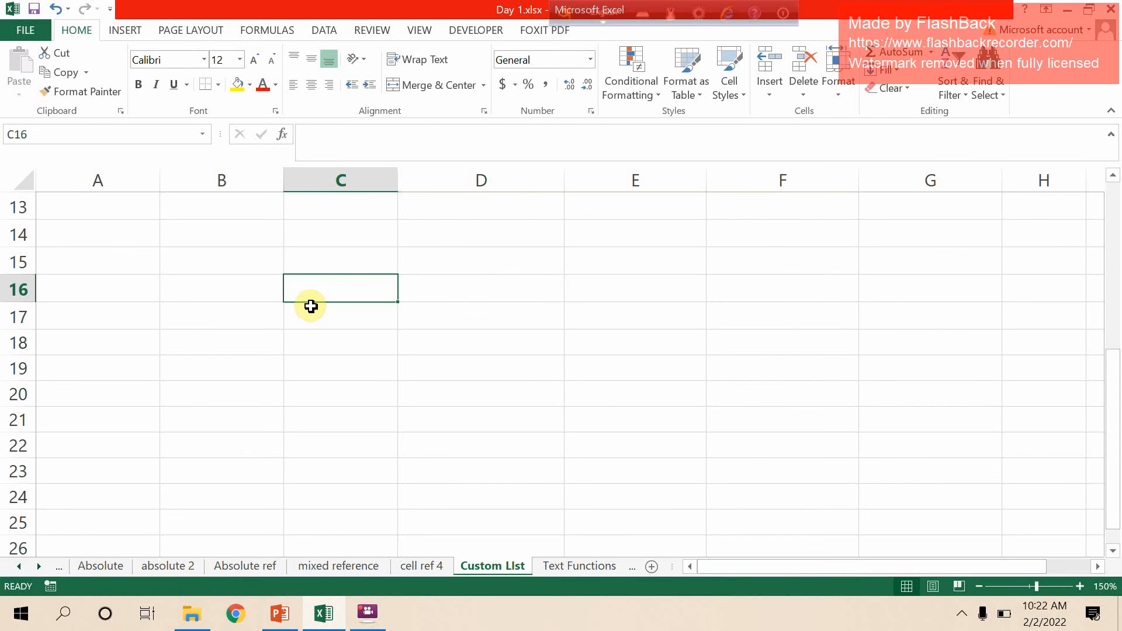
pyautogui.write('Dhaka')
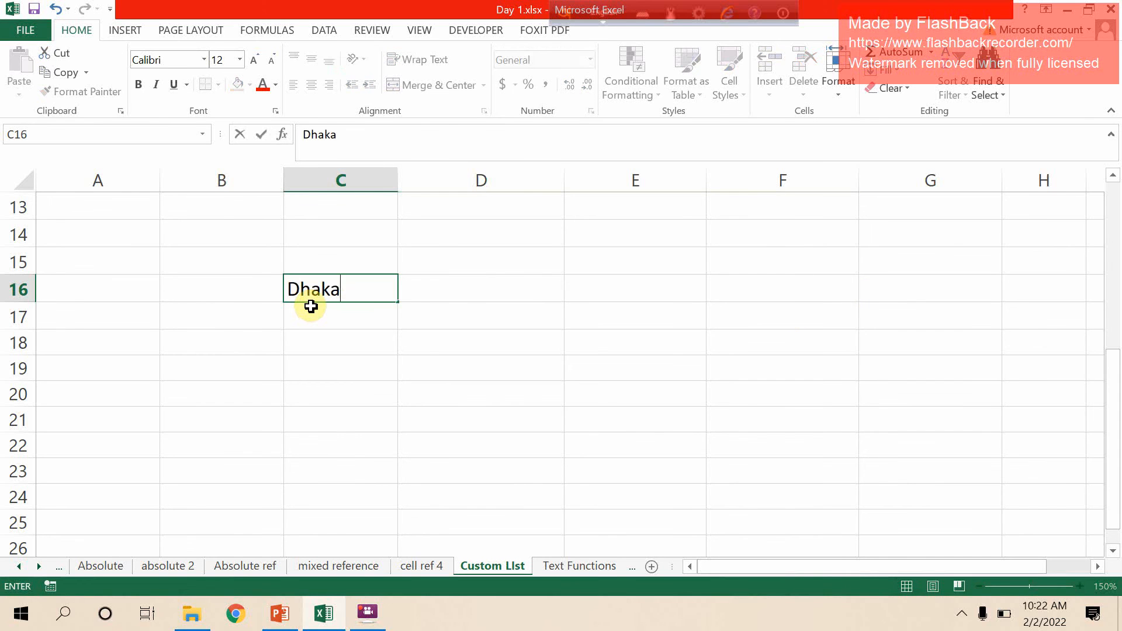
pyautogui.press('Tab')
pyautogui.click(327, 290)
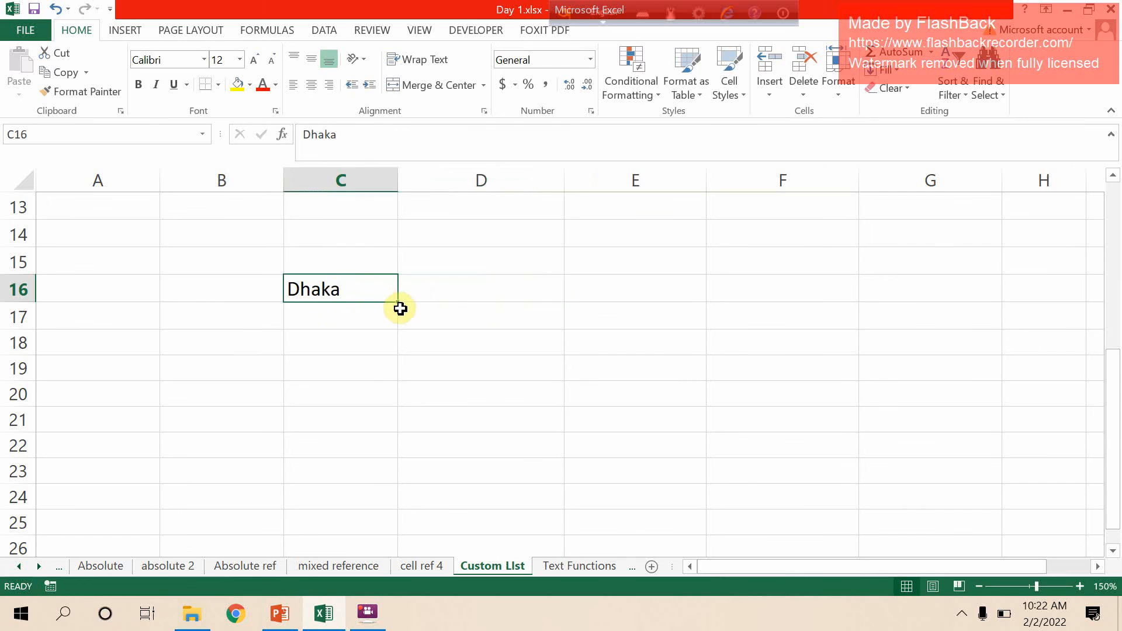
pyautogui.moveTo(400, 308); pyautogui.dragTo(844, 320)
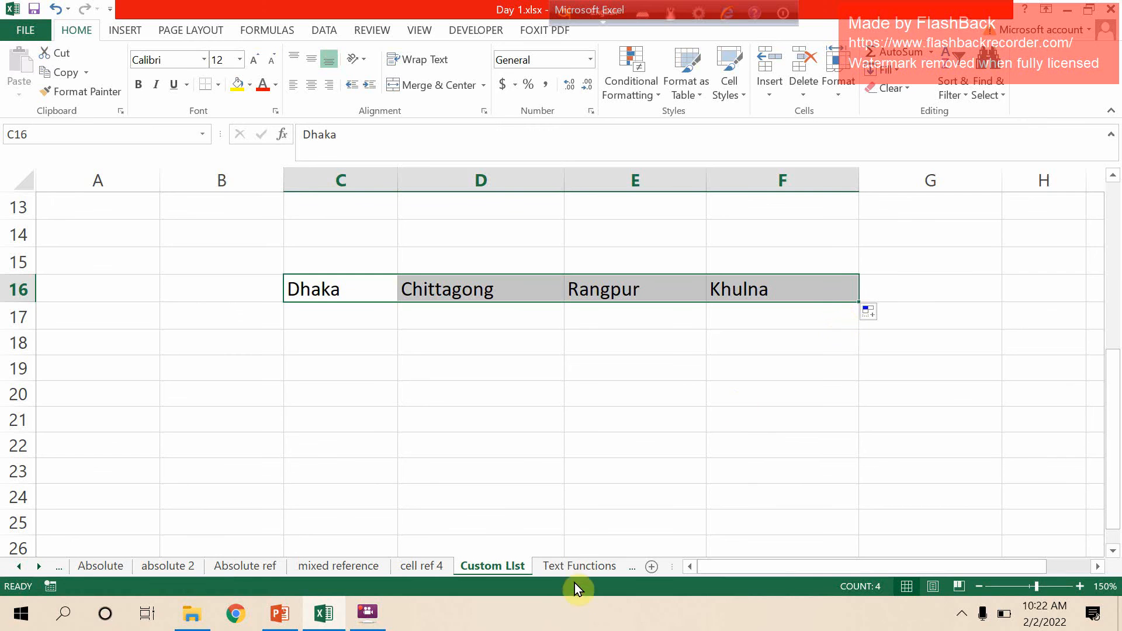
# On the Text Functions sheet, enter =PROPER(A2) in B2 under the Proper heading
pyautogui.click(574, 567)
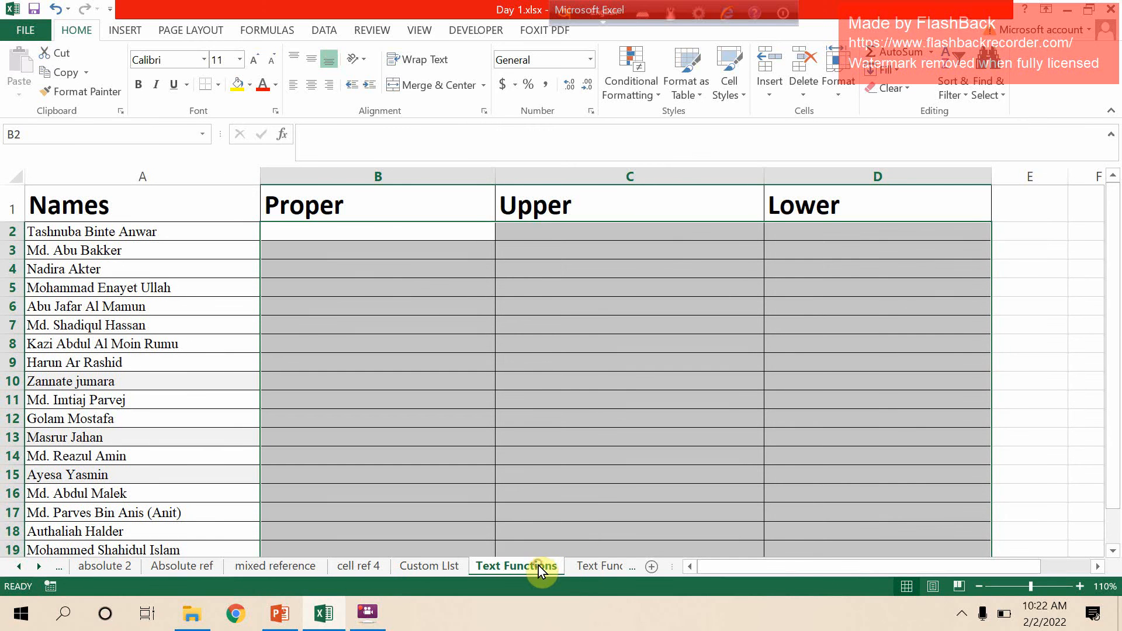
pyautogui.click(443, 238)
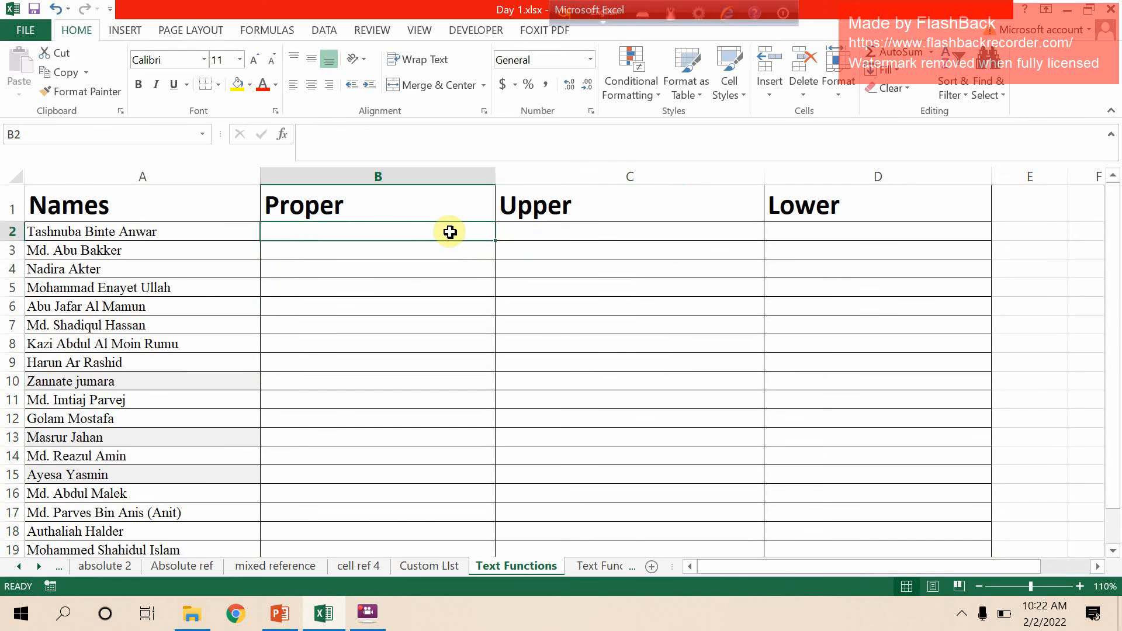
pyautogui.write('=')
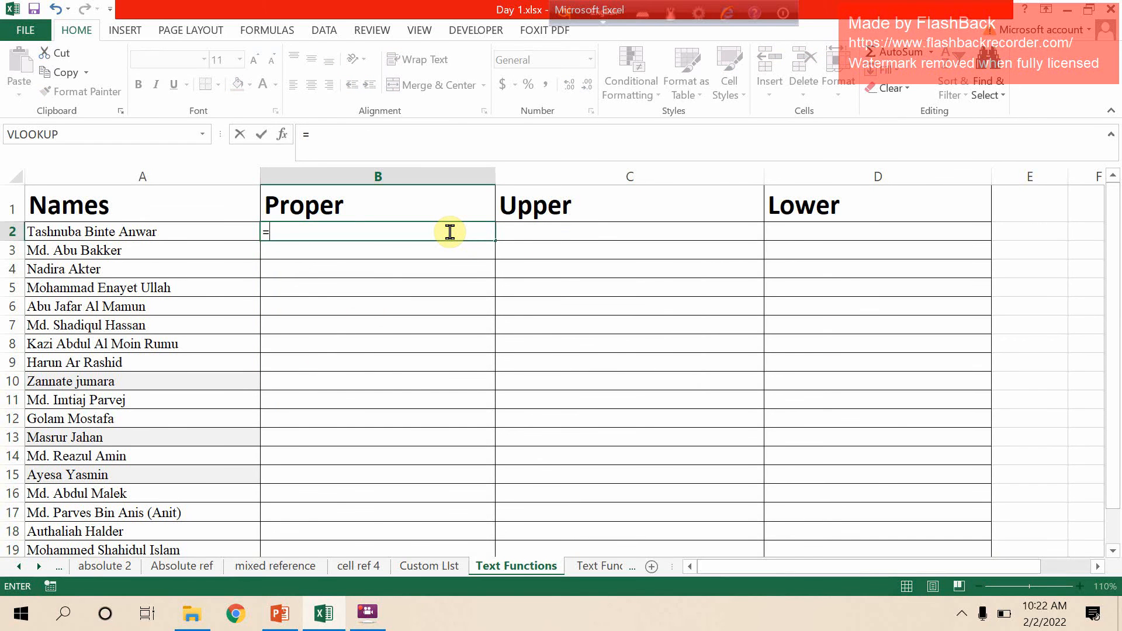
pyautogui.write('proper')
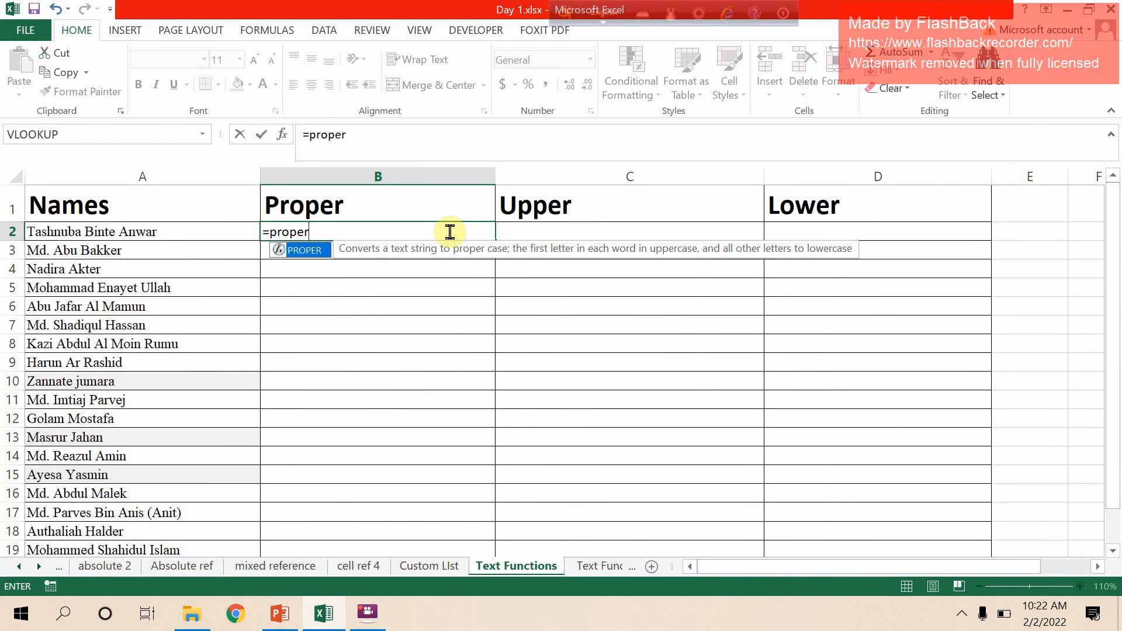
pyautogui.write('(')
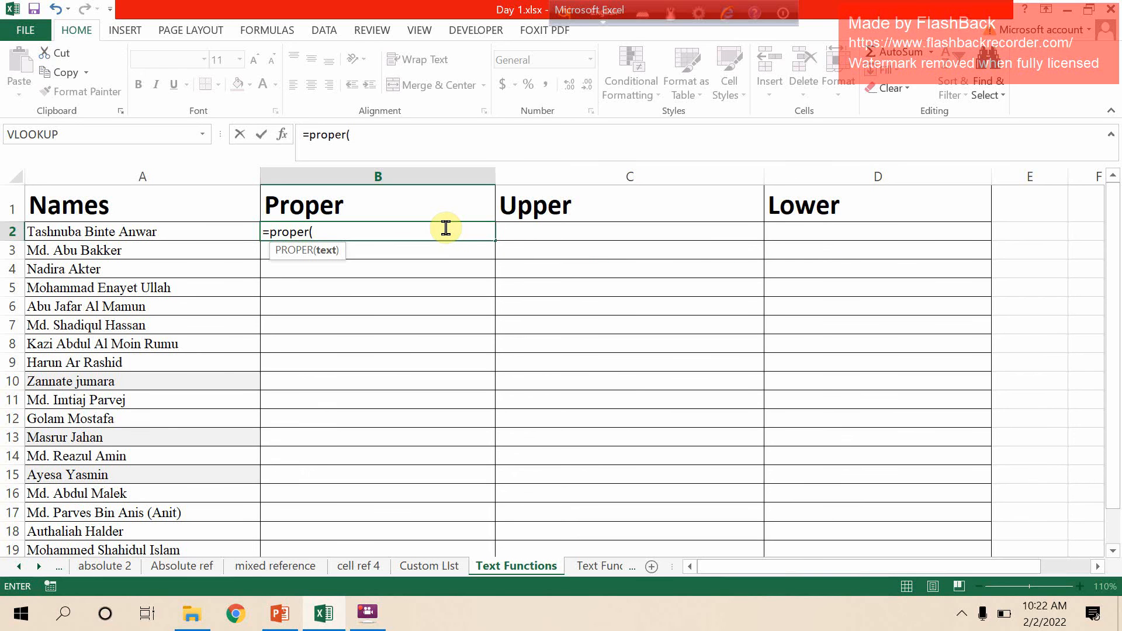
pyautogui.click(226, 231)
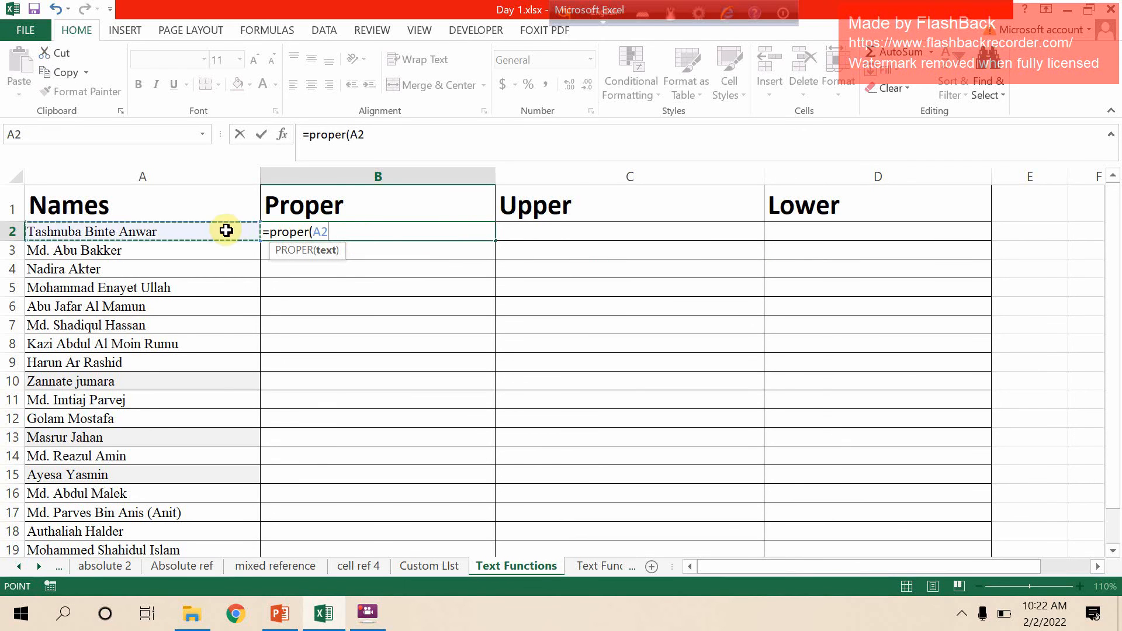
pyautogui.write(')')
pyautogui.press('Return')
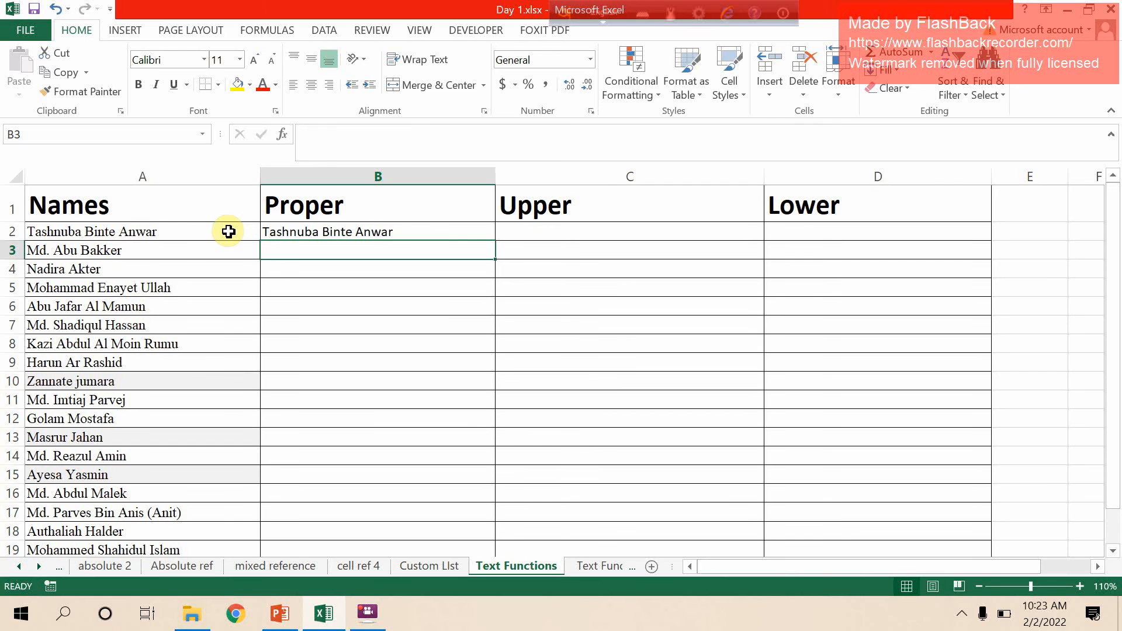
# Enter an UPPER formula in C2 that converts the name in A2 to uppercase
pyautogui.click(606, 232)
pyautogui.write('=')
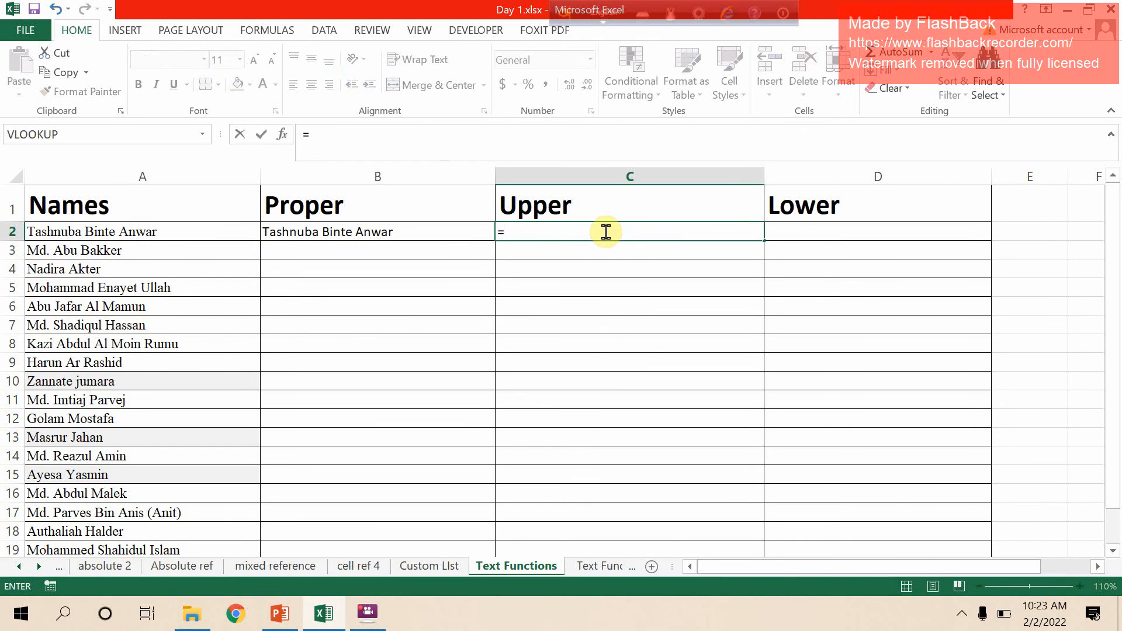
pyautogui.write('upper')
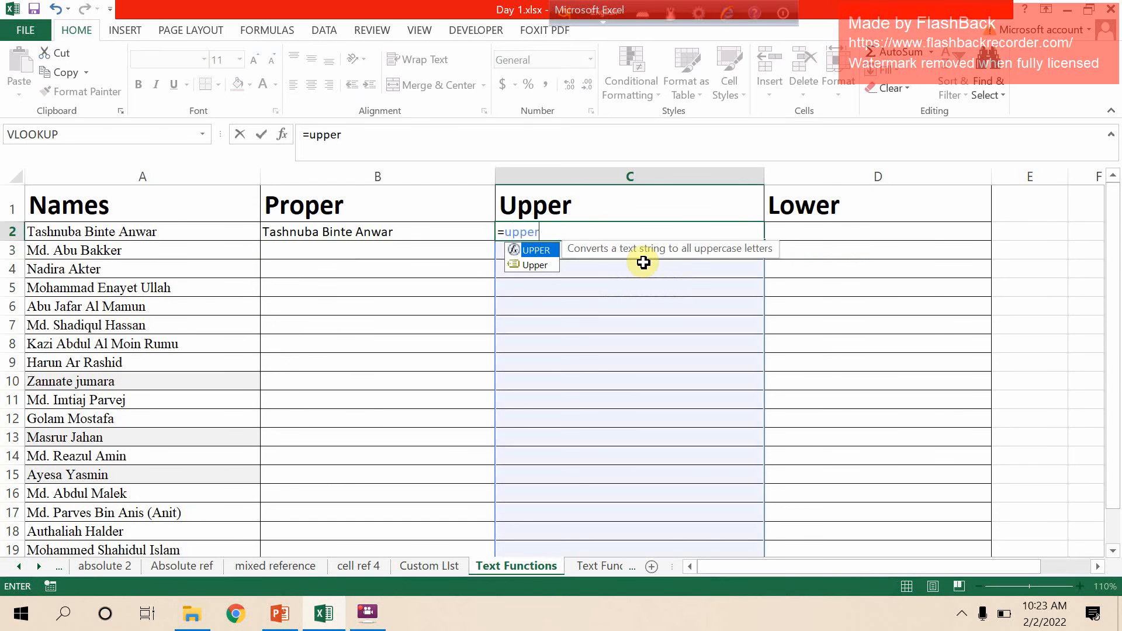
pyautogui.write('(')
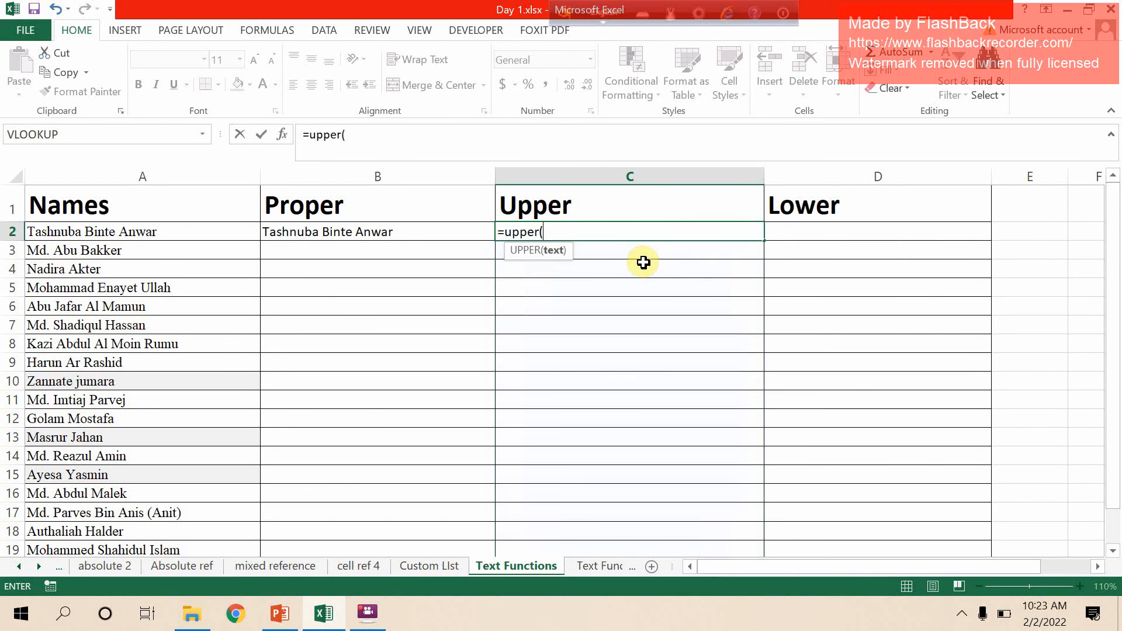
pyautogui.click(139, 230)
pyautogui.press('Return')
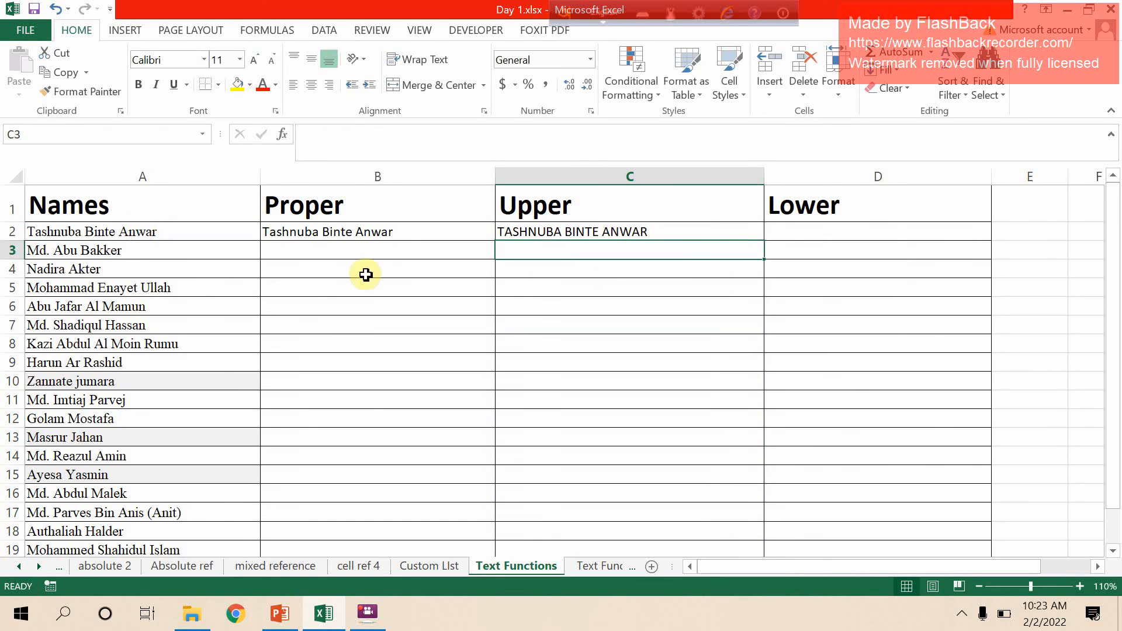
# Enter a LOWER formula for A2 in D2, and fill the formulas in B2:D2 down to row 21
pyautogui.click(824, 230)
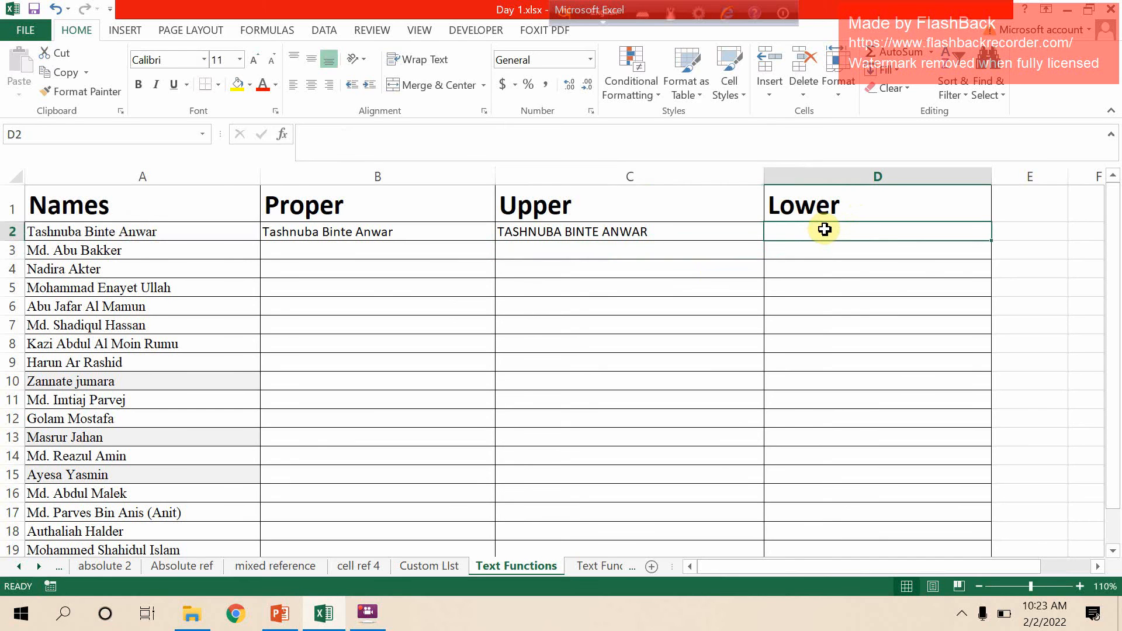
pyautogui.write('=')
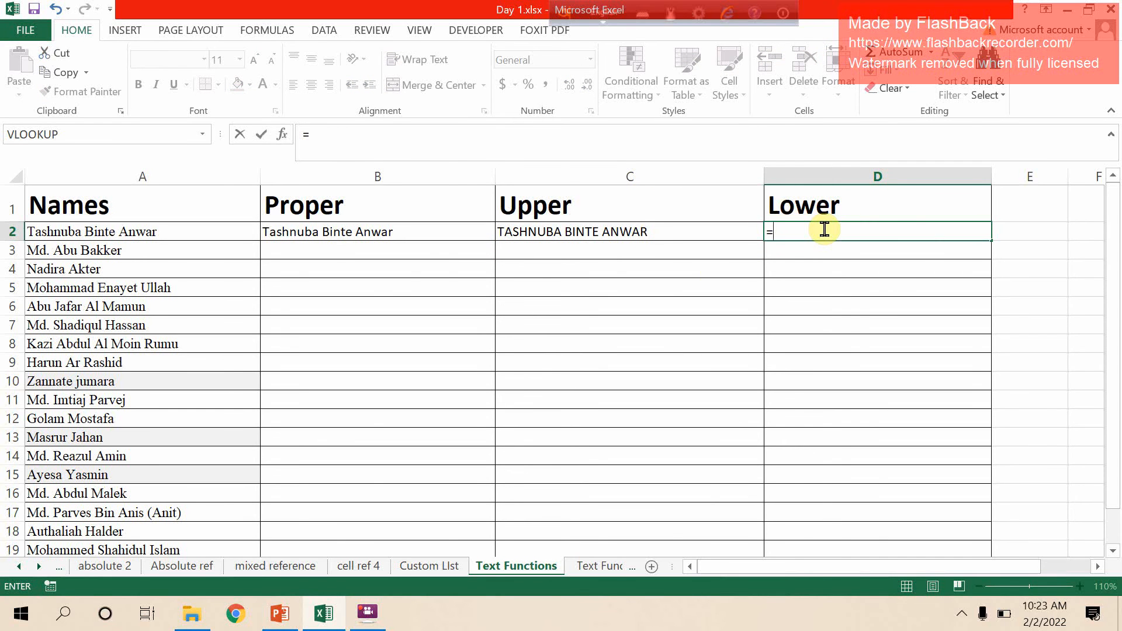
pyautogui.write('lower')
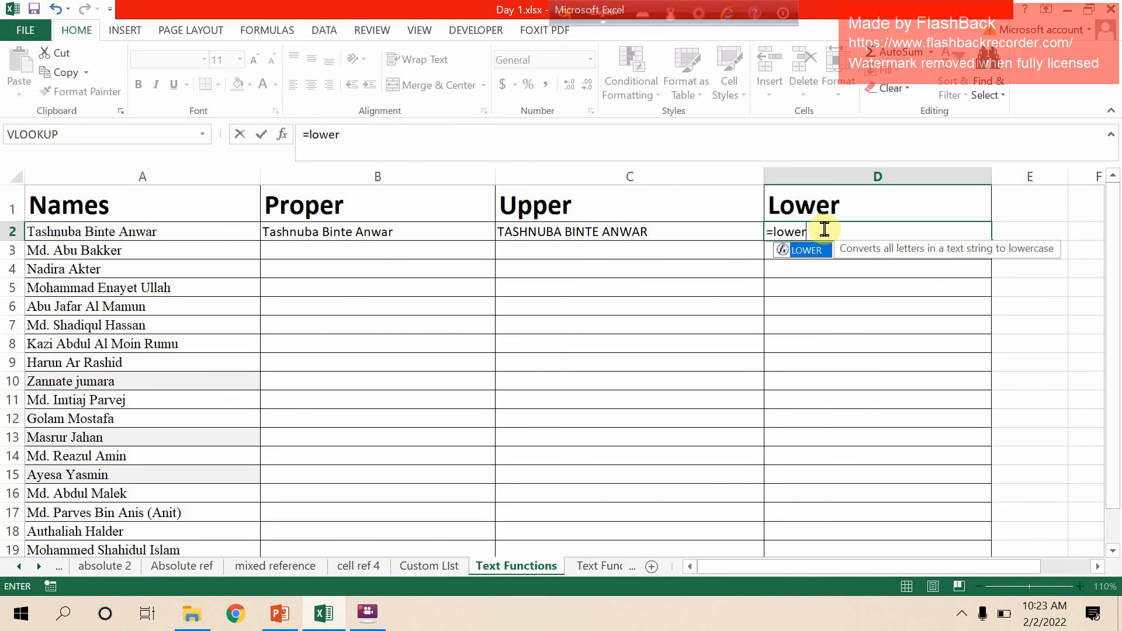
pyautogui.write('(')
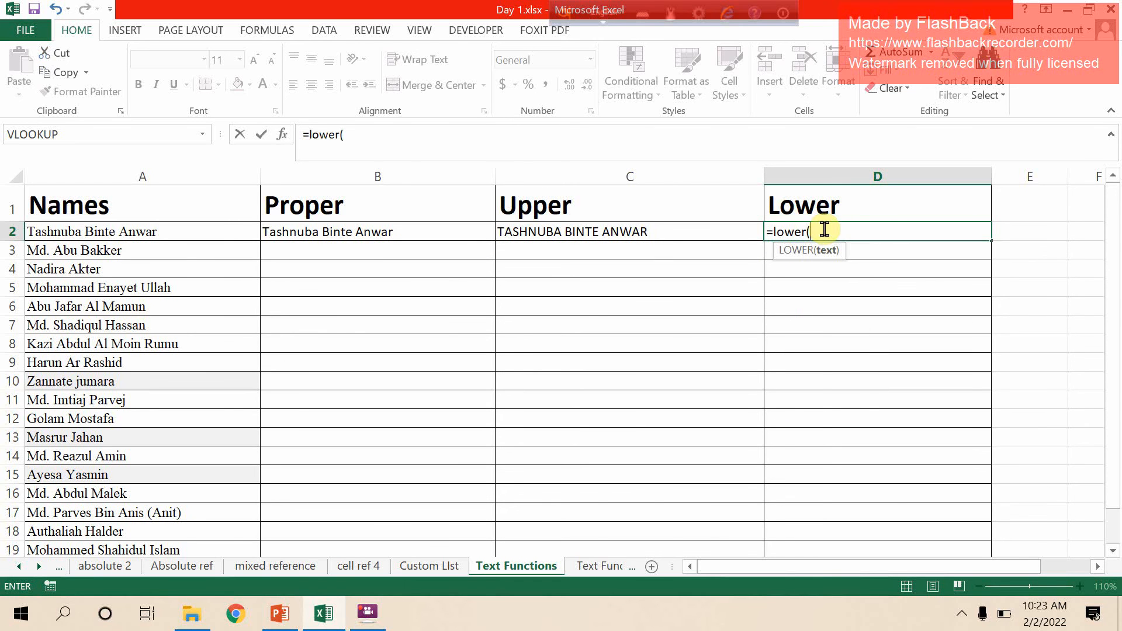
pyautogui.click(183, 232)
pyautogui.press('Return')
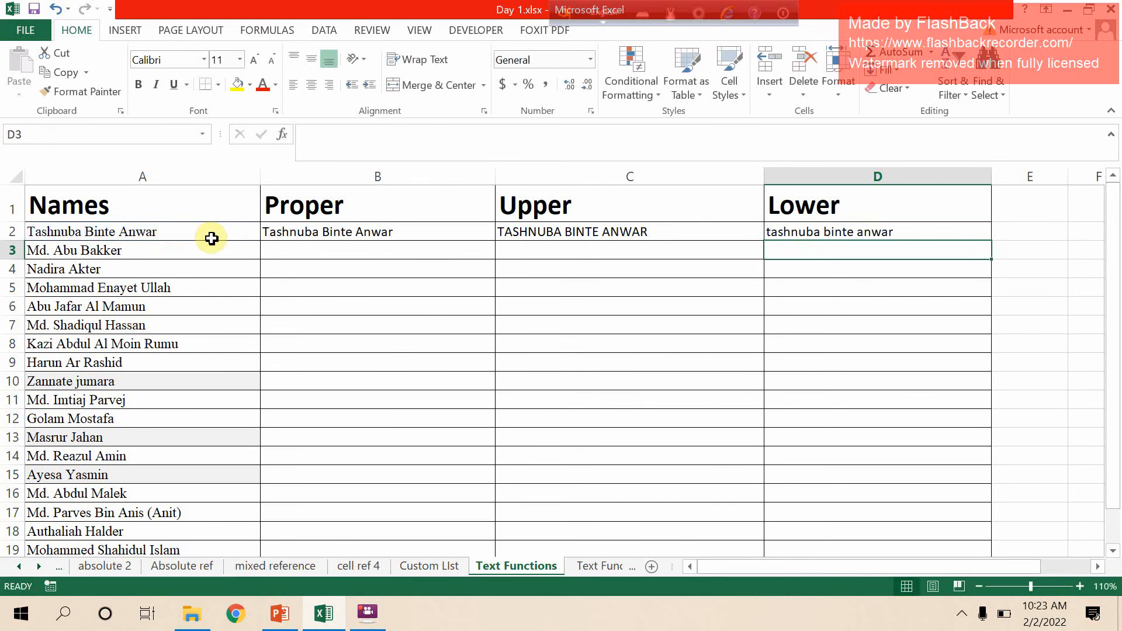
pyautogui.moveTo(303, 233); pyautogui.dragTo(896, 227)
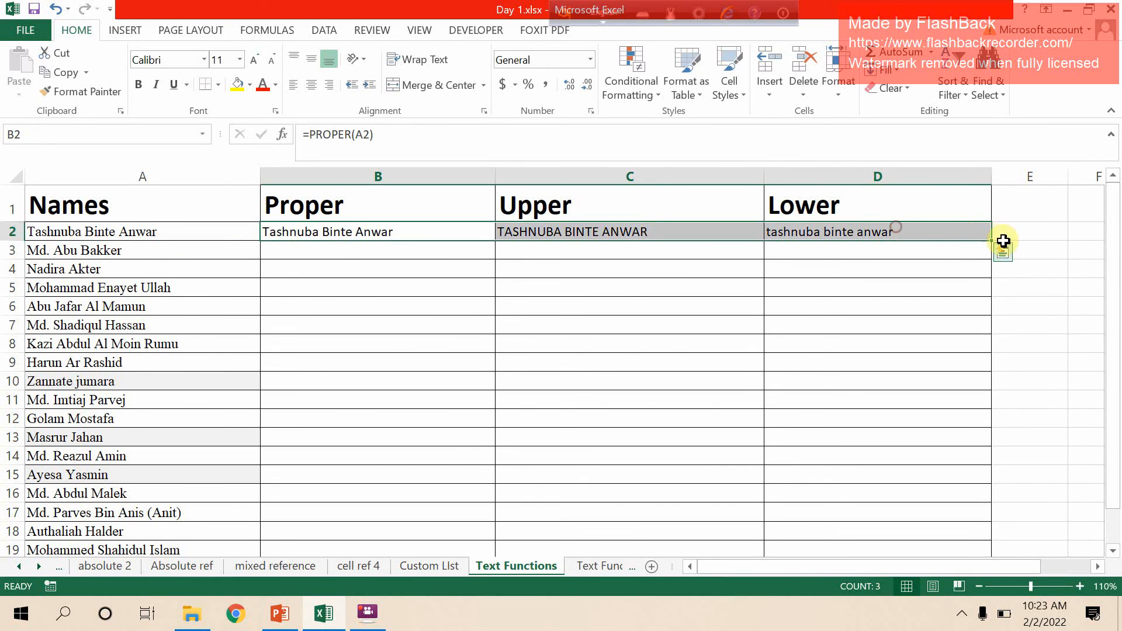
pyautogui.doubleClick(993, 239)
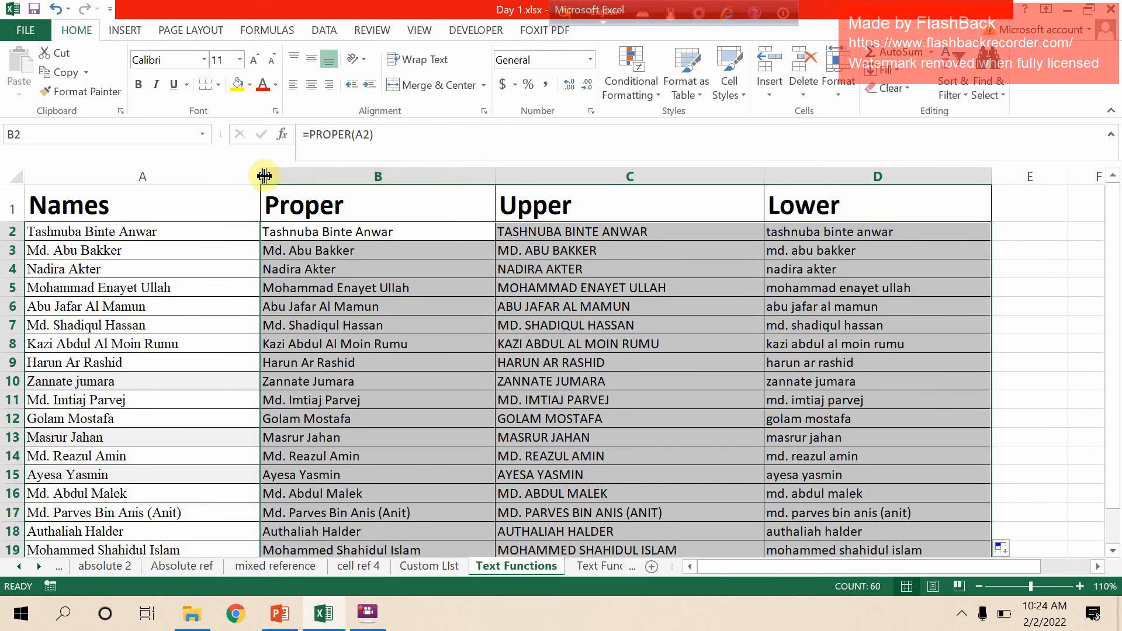
# Hide the Names column A and restore it at a narrower width that fits the names
pyautogui.moveTo(262, 175); pyautogui.dragTo(24, 182)
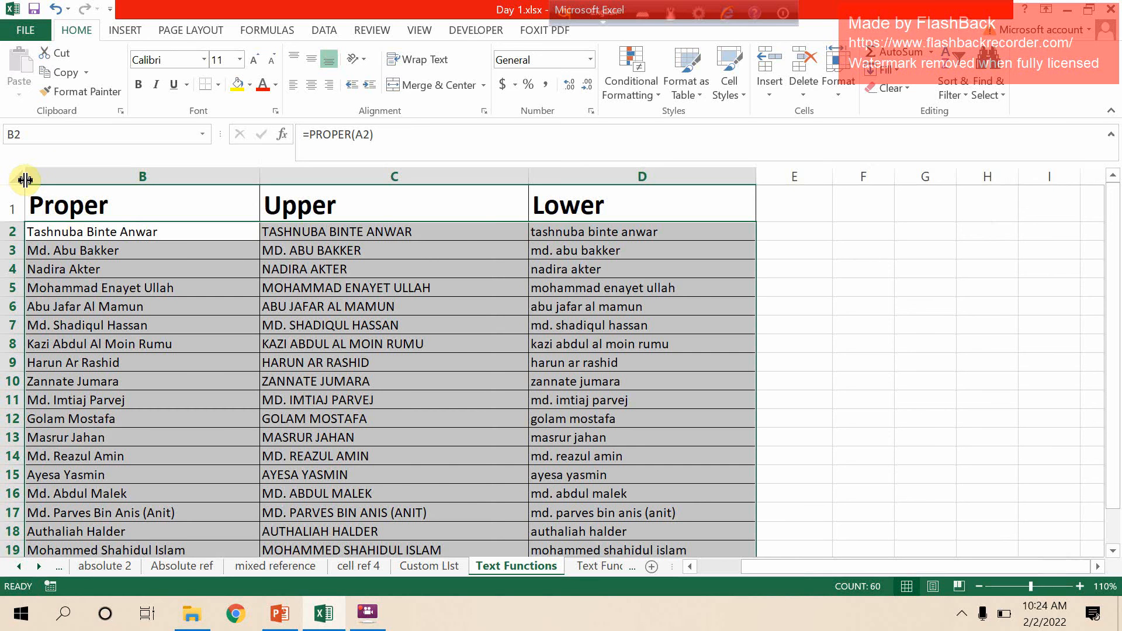
pyautogui.click(576, 456)
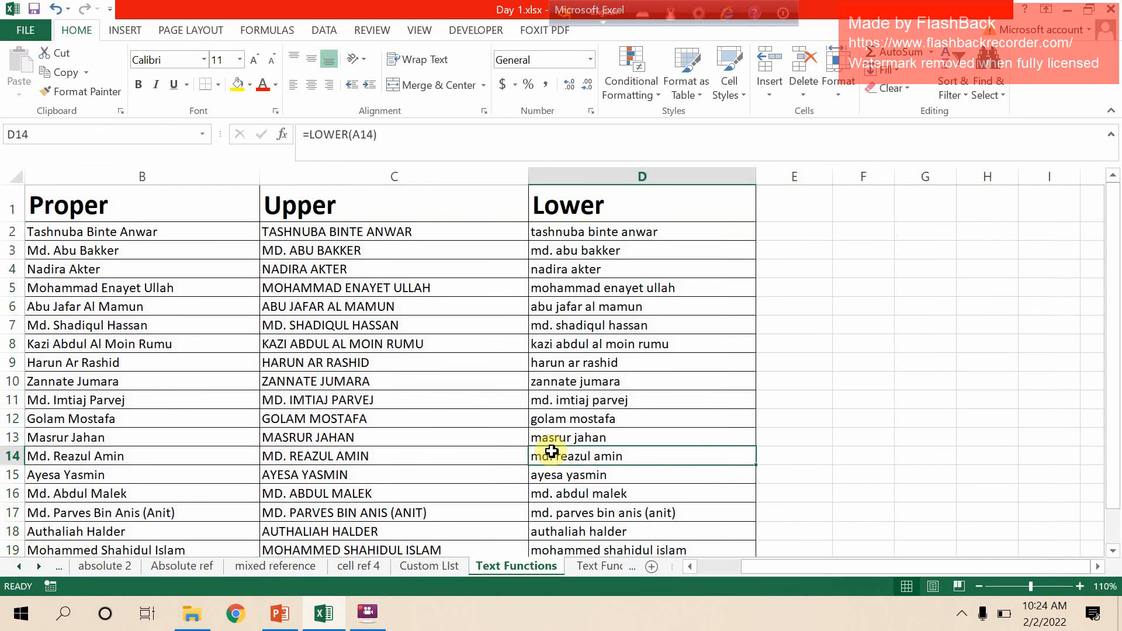
pyautogui.press('Left')
pyautogui.press('Left')
pyautogui.press('Left')
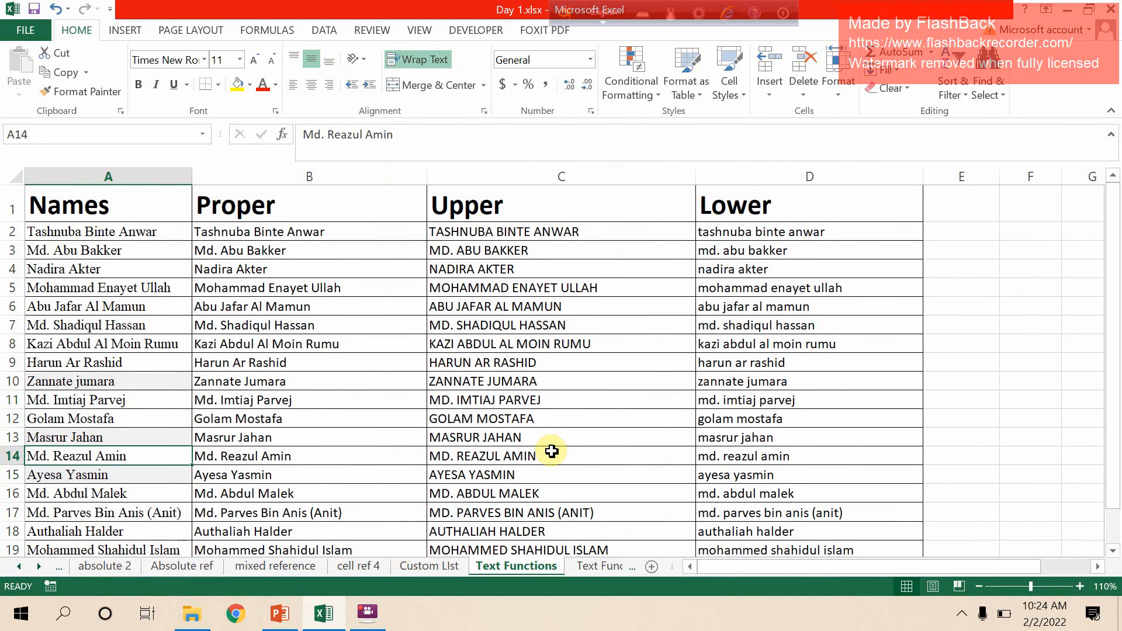
# Enter a formula in K2 that references the lowercase name in D2
pyautogui.click(1098, 567)
pyautogui.click(1098, 567)
pyautogui.click(1098, 567)
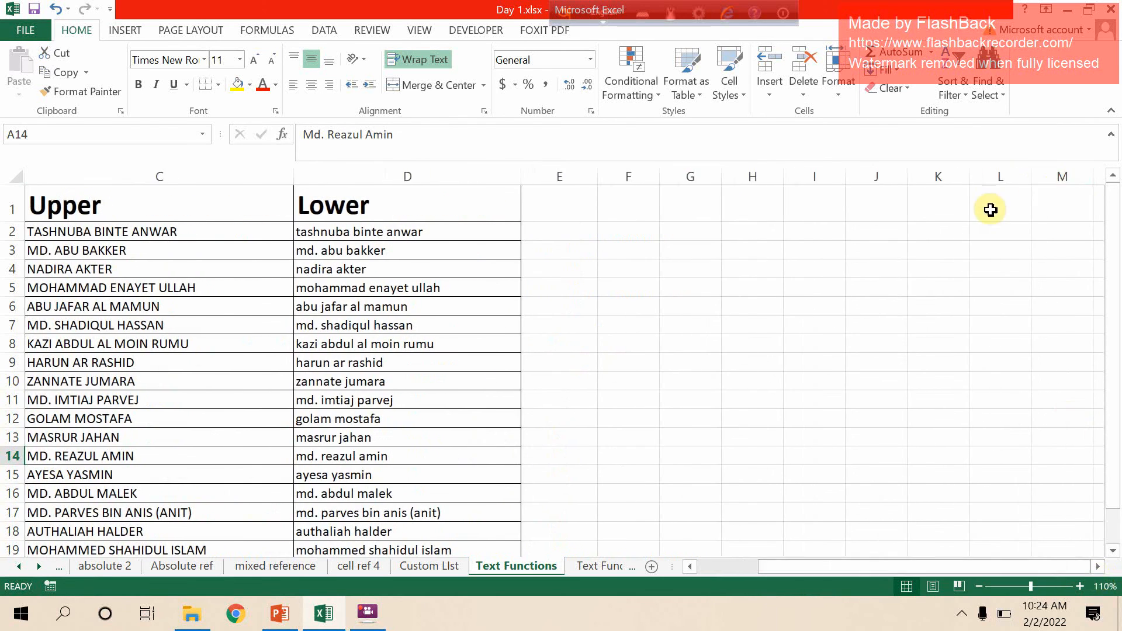
pyautogui.click(946, 226)
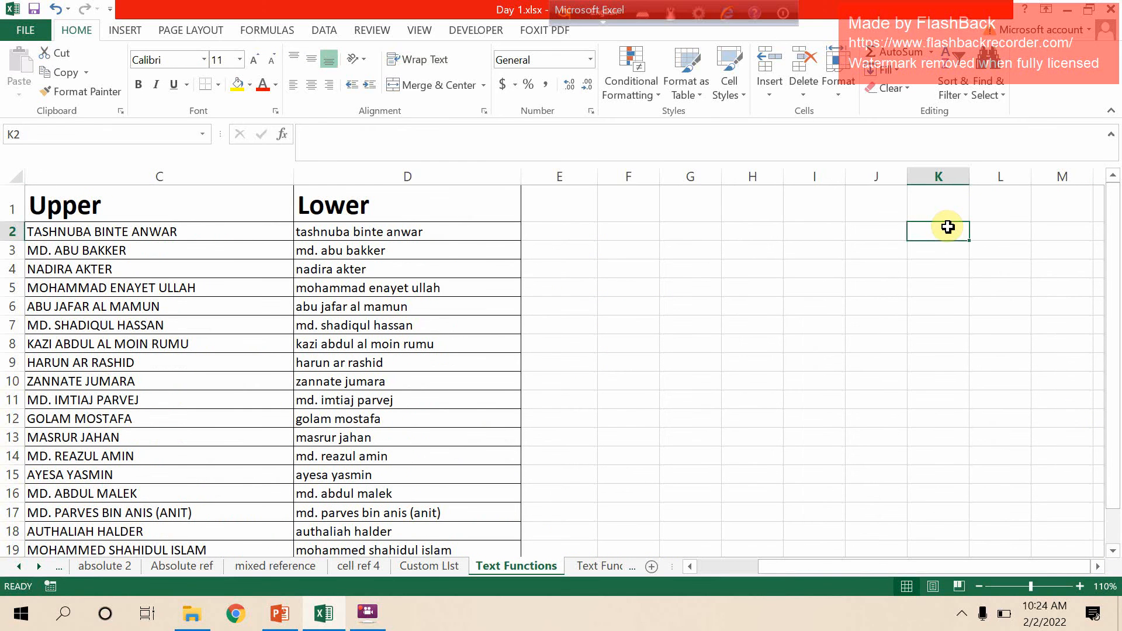
pyautogui.write('=')
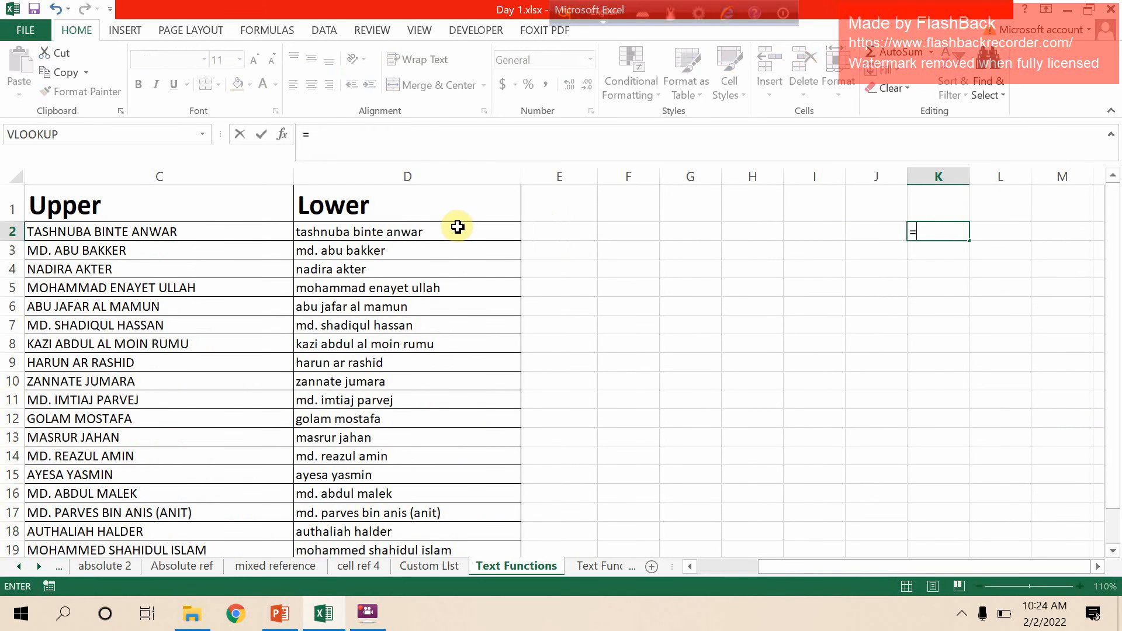
pyautogui.click(458, 227)
pyautogui.press('Return')
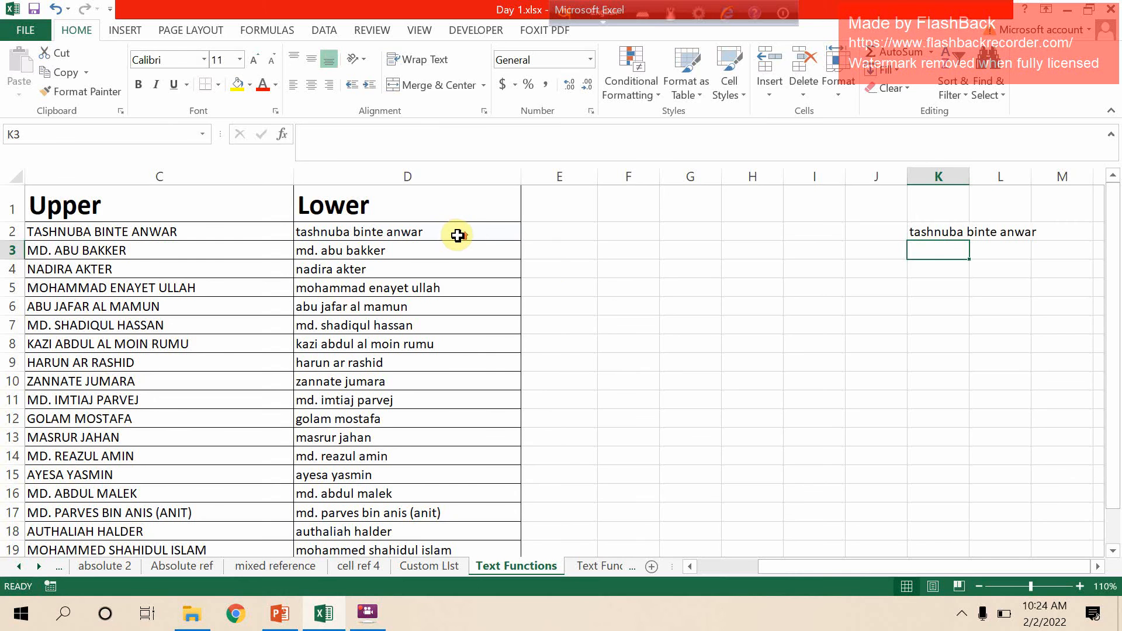
# Delete columns B to E, and clear the leftover reference formula in G2
pyautogui.scroll(-1, 675, 332)
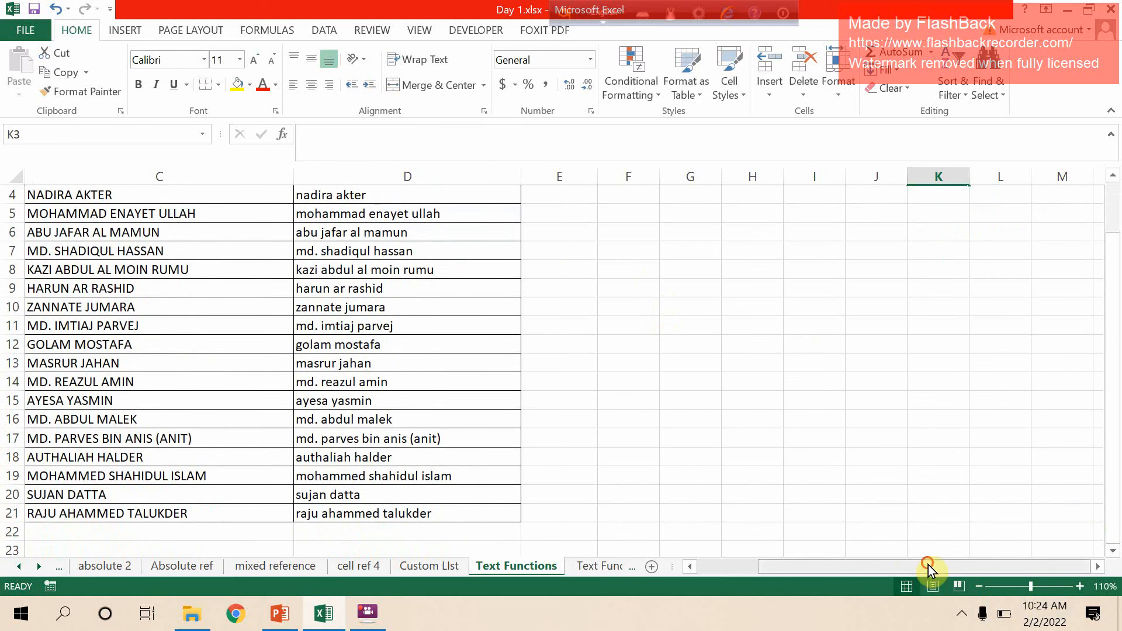
pyautogui.moveTo(927, 567); pyautogui.dragTo(616, 546)
pyautogui.scroll(1, 571, 429)
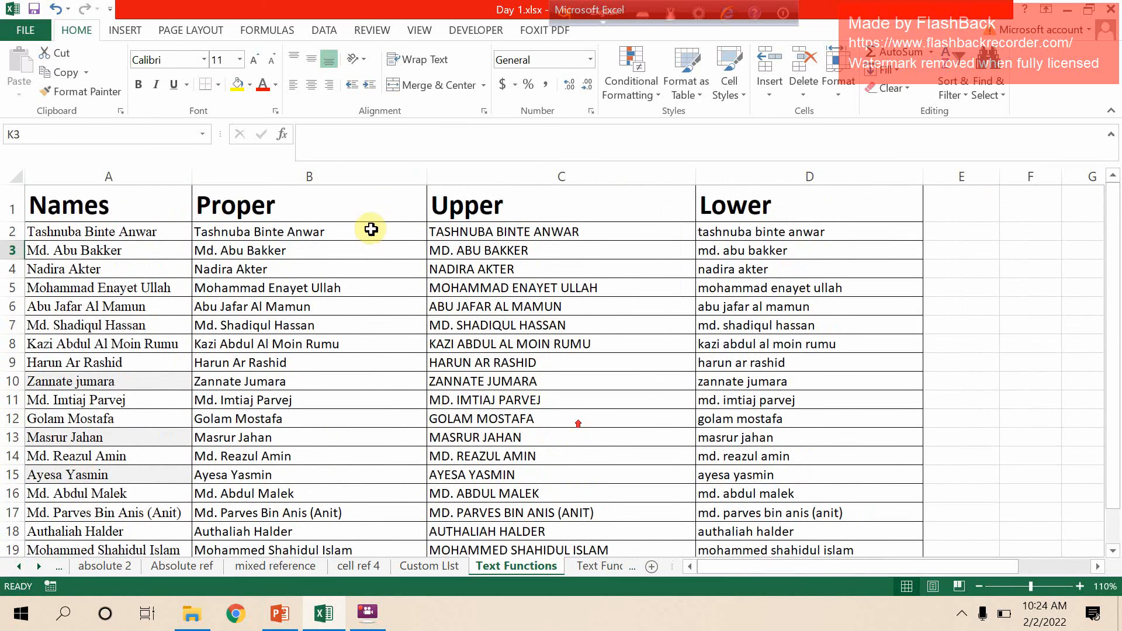
pyautogui.click(336, 177)
pyautogui.moveTo(339, 181); pyautogui.dragTo(964, 233)
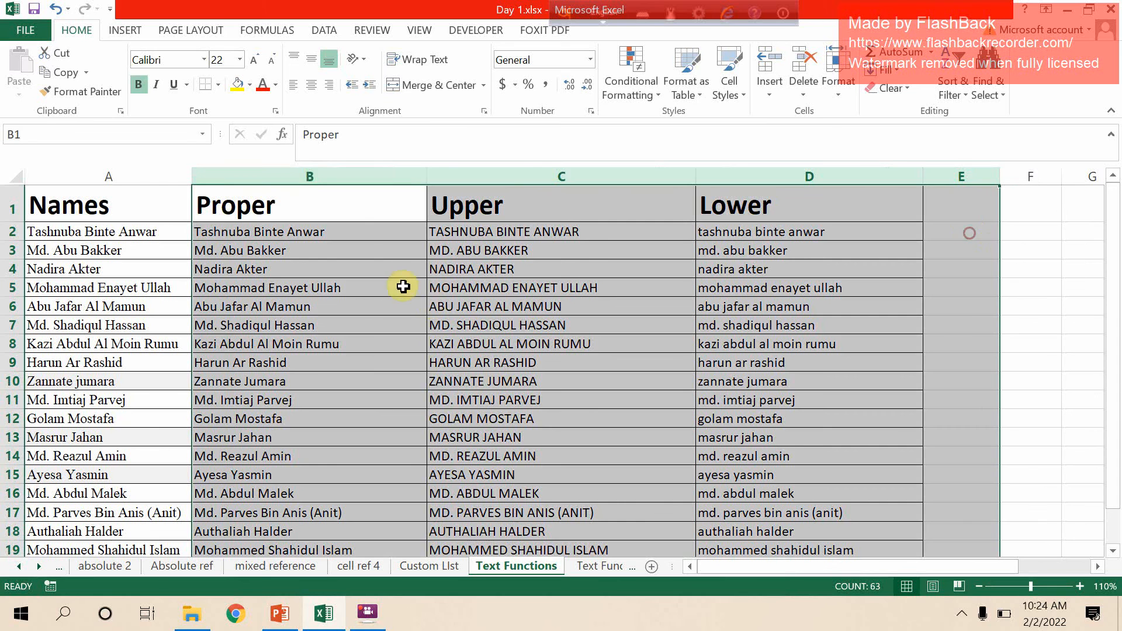
pyautogui.rightClick(401, 283)
pyautogui.click(471, 423)
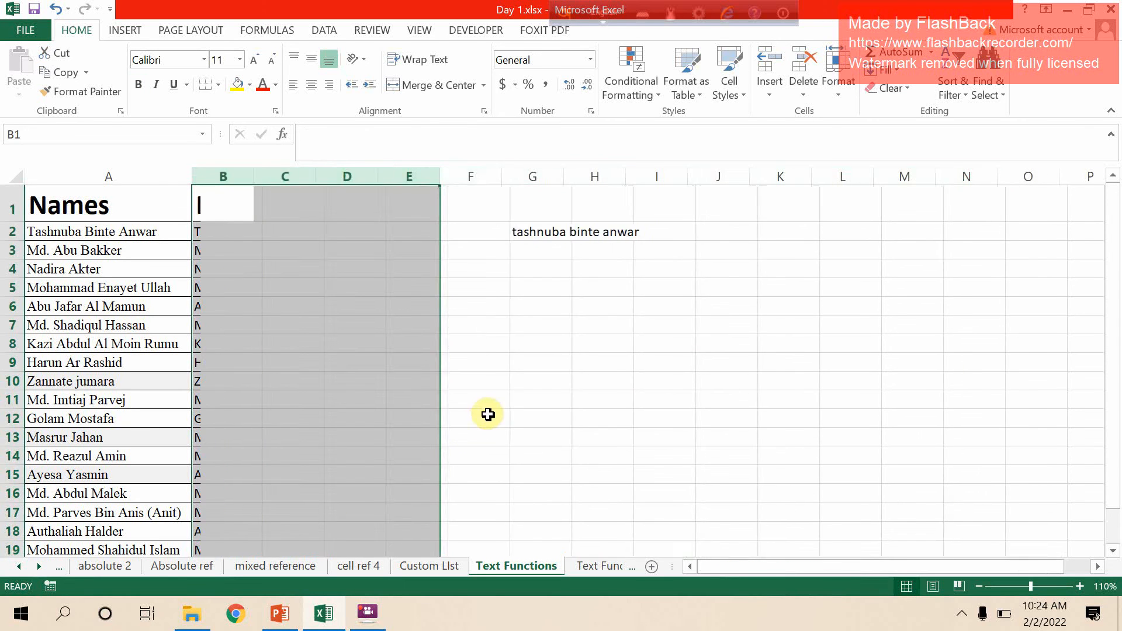
pyautogui.click(472, 343)
pyautogui.click(517, 230)
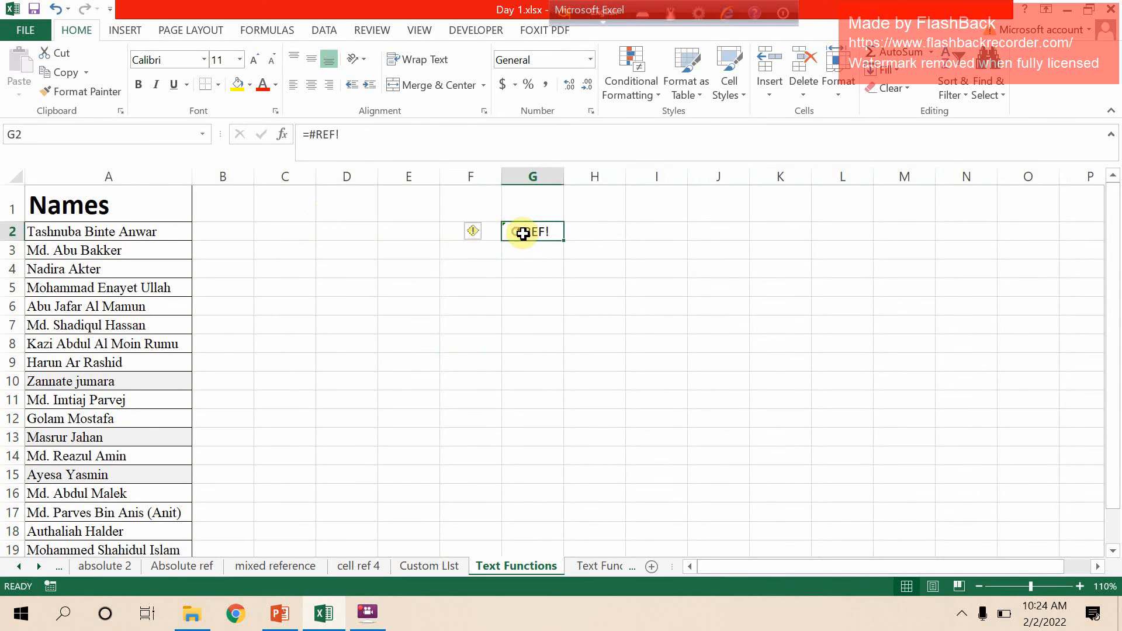
pyautogui.press('Delete')
# Start converting the names in A2:A21 with Text to Columns as delimited data, adding Space as a delimiter alongside Tab
pyautogui.moveTo(167, 234); pyautogui.dragTo(145, 500)
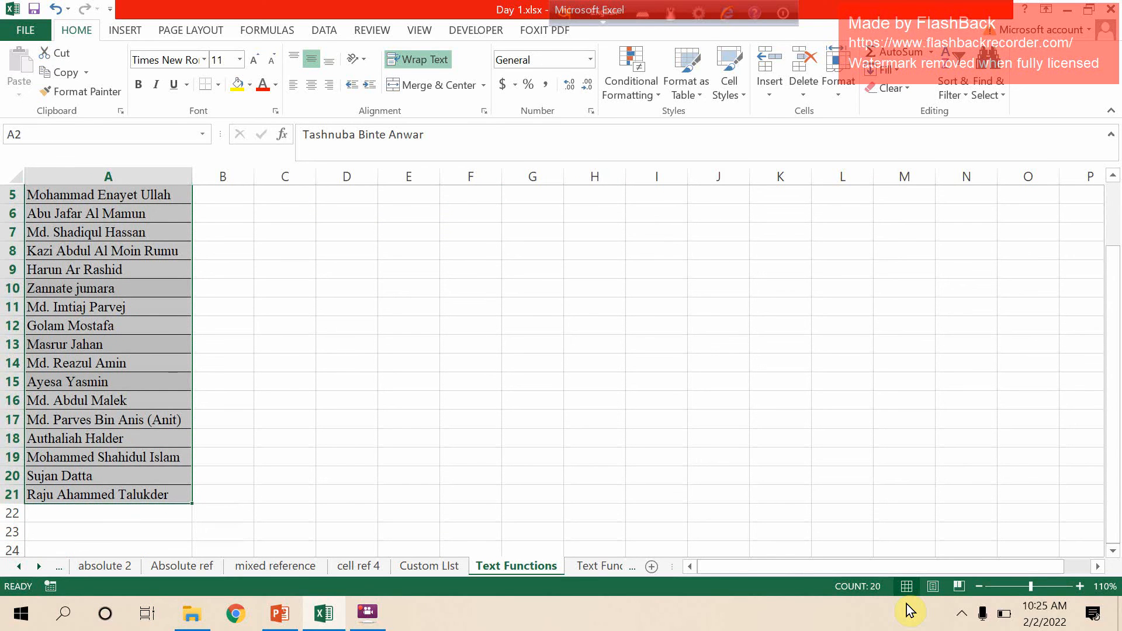
pyautogui.scroll(2, 867, 393)
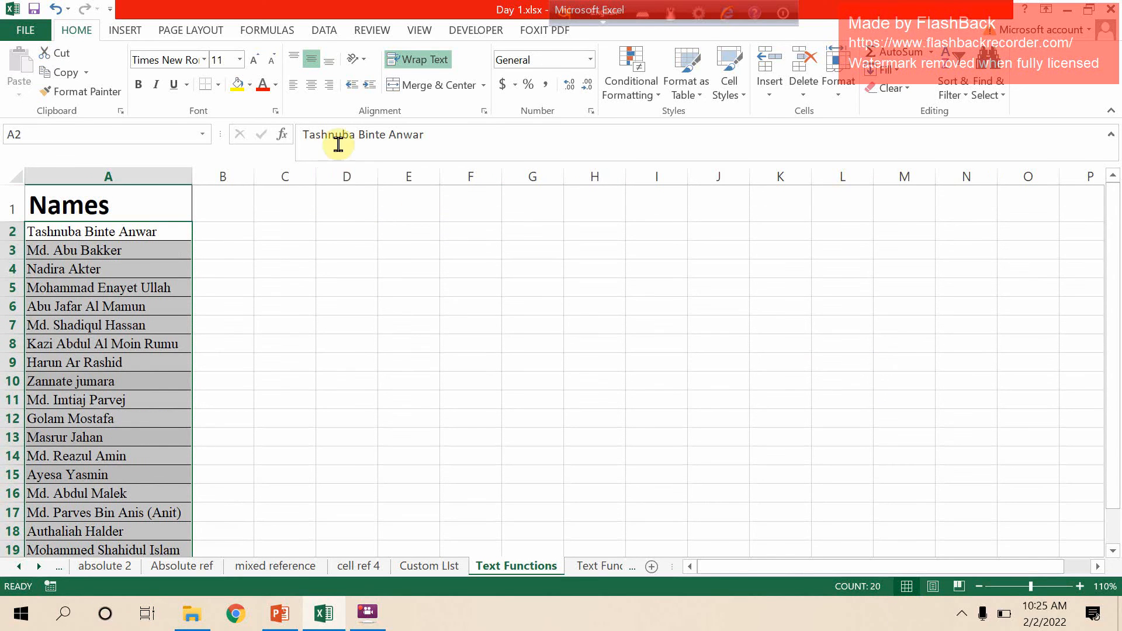
pyautogui.click(340, 28)
pyautogui.click(536, 85)
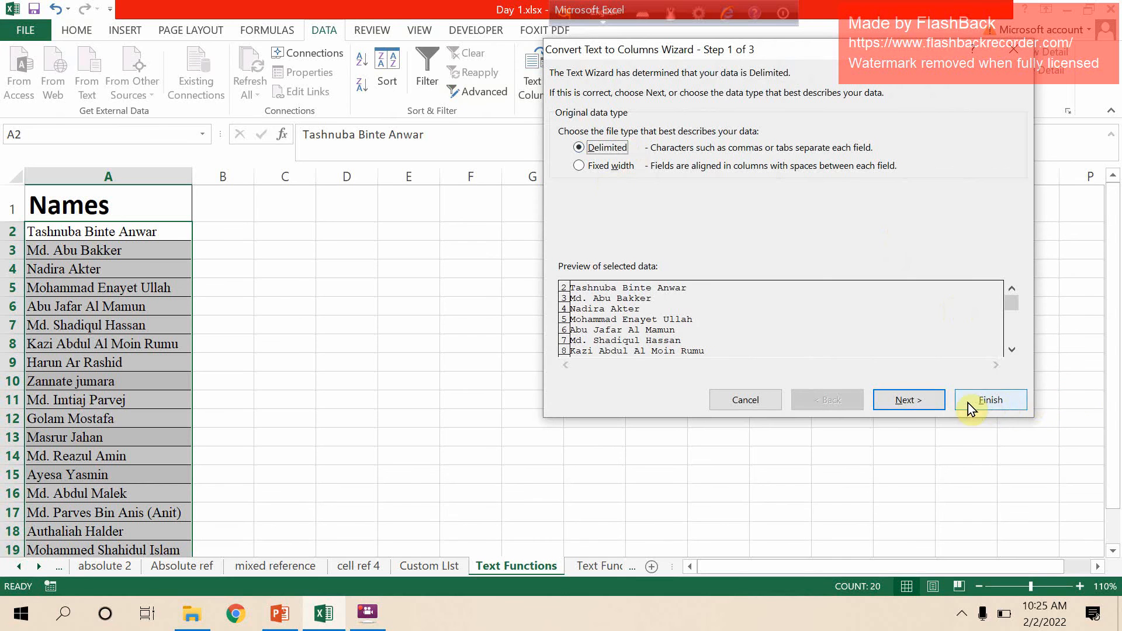
pyautogui.click(931, 403)
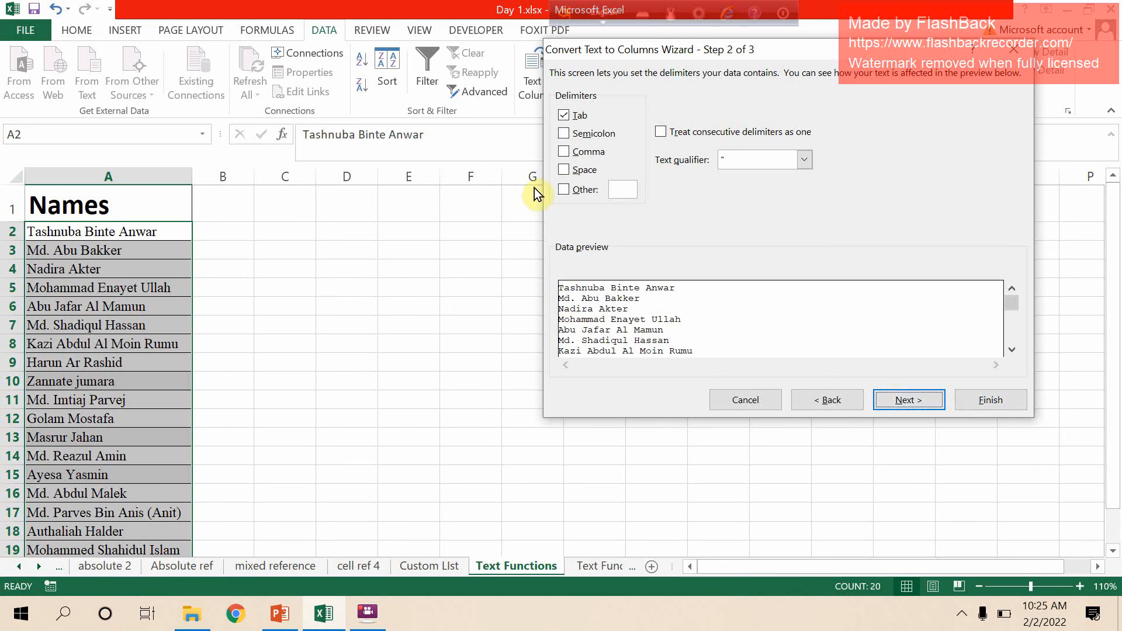
pyautogui.click(564, 171)
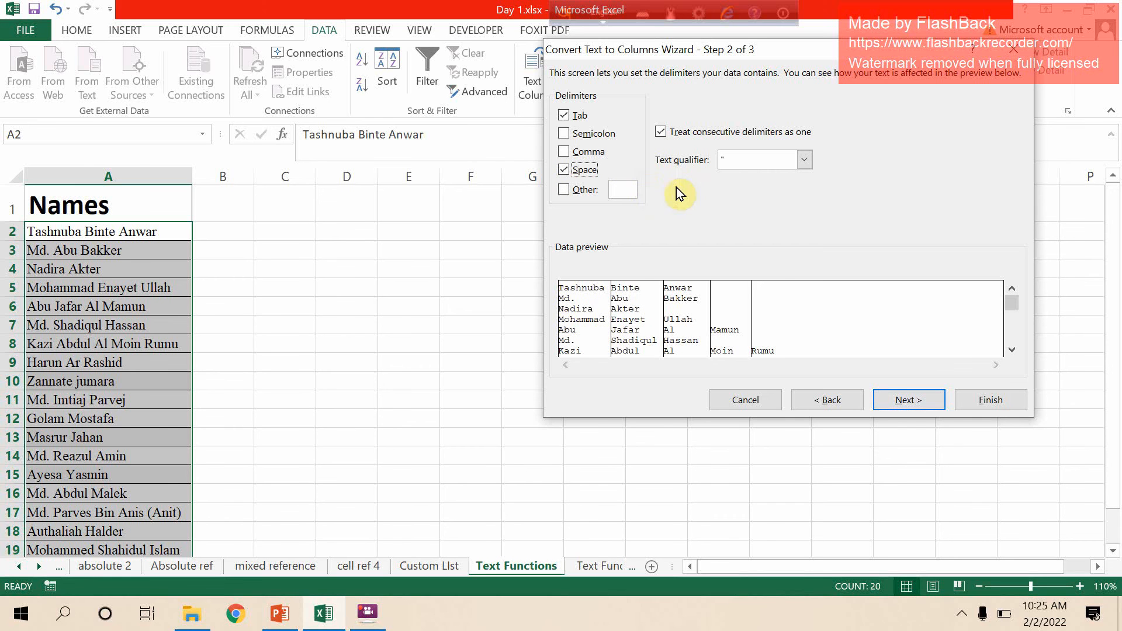
pyautogui.click(926, 399)
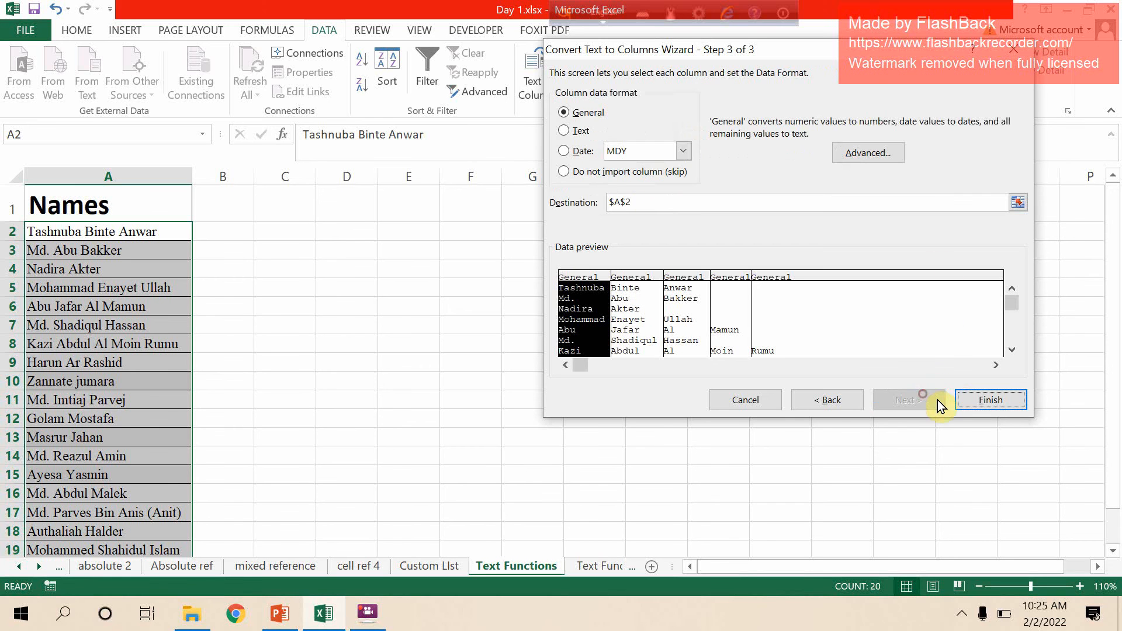
# Set the Text to Columns destination to C2 and complete the split
pyautogui.moveTo(681, 201); pyautogui.dragTo(451, 193)
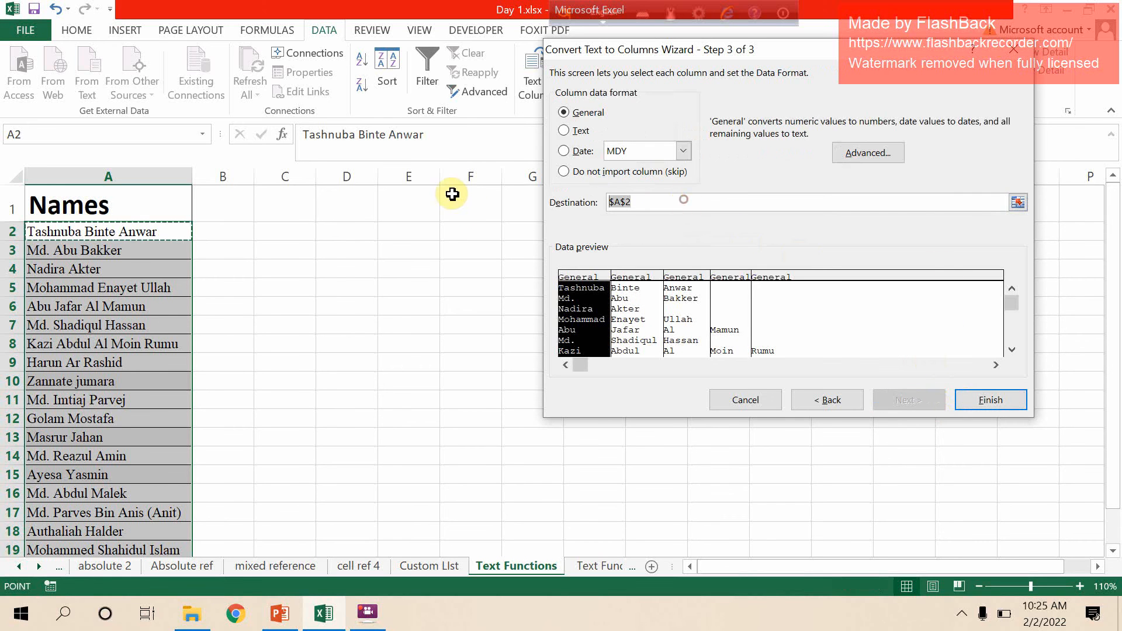
pyautogui.press('BackSpace')
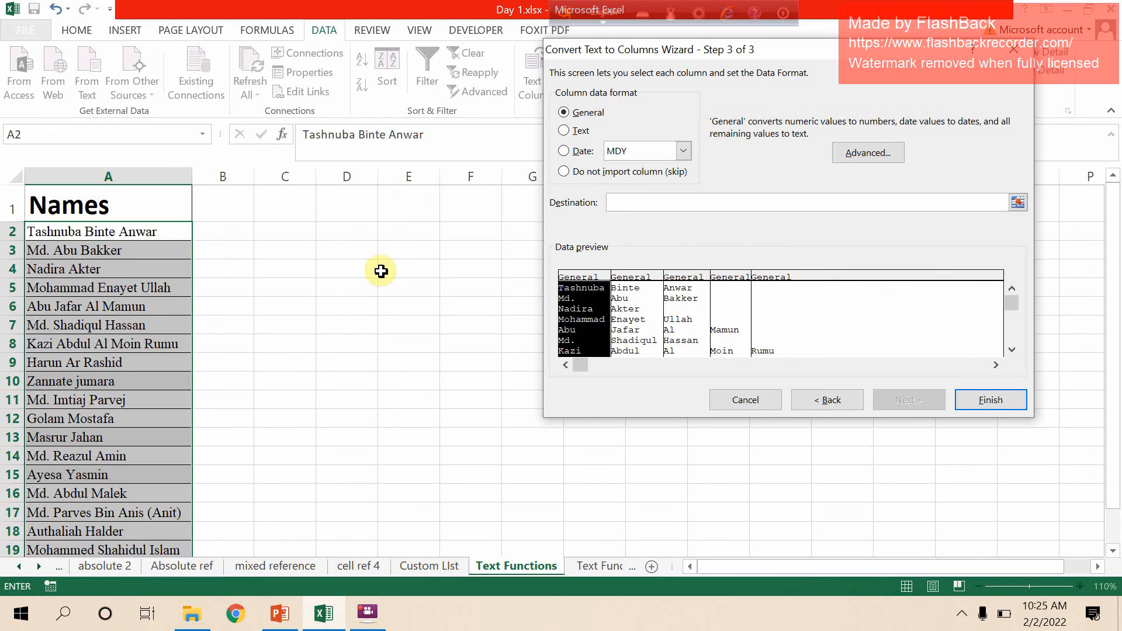
pyautogui.click(300, 228)
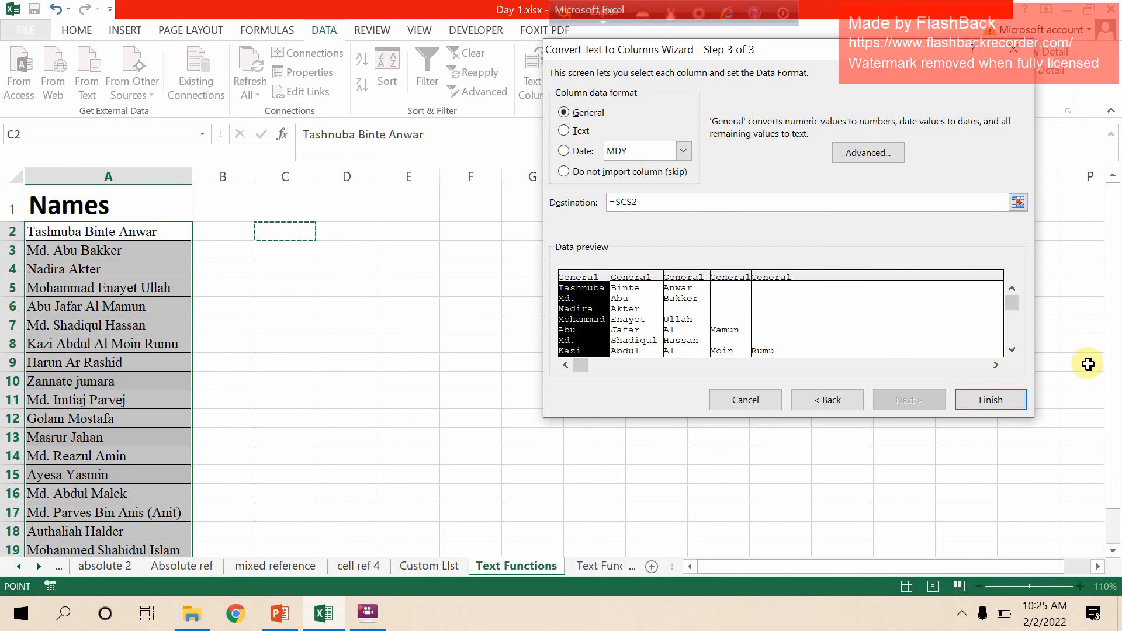
pyautogui.click(993, 400)
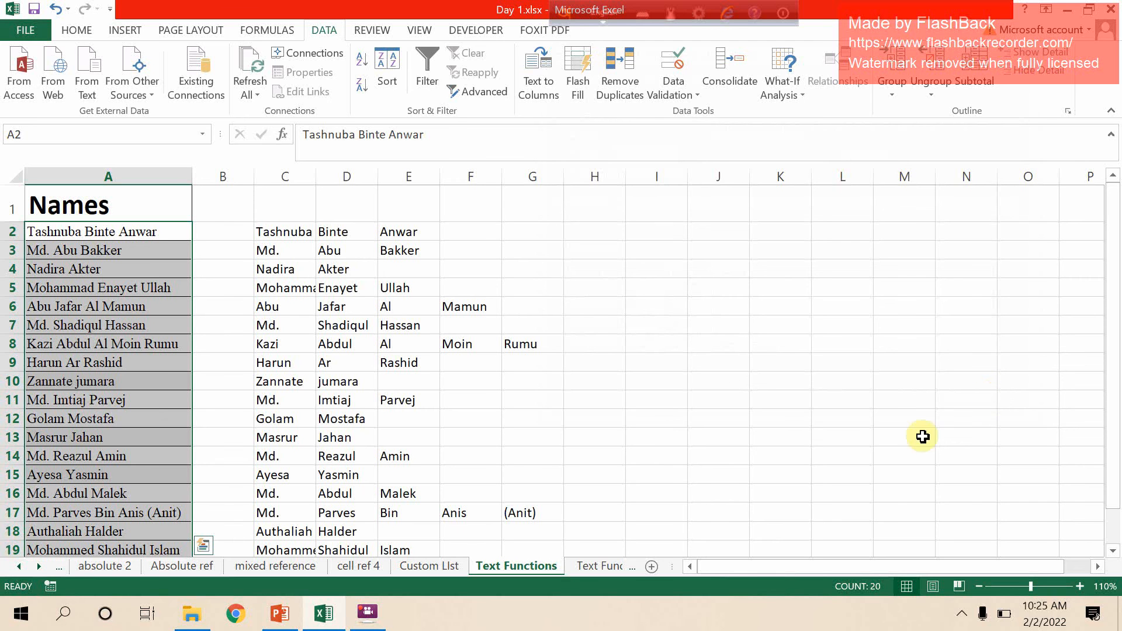
# Clear the split name parts from columns C to H, and widen column C
pyautogui.moveTo(265, 232); pyautogui.dragTo(620, 546)
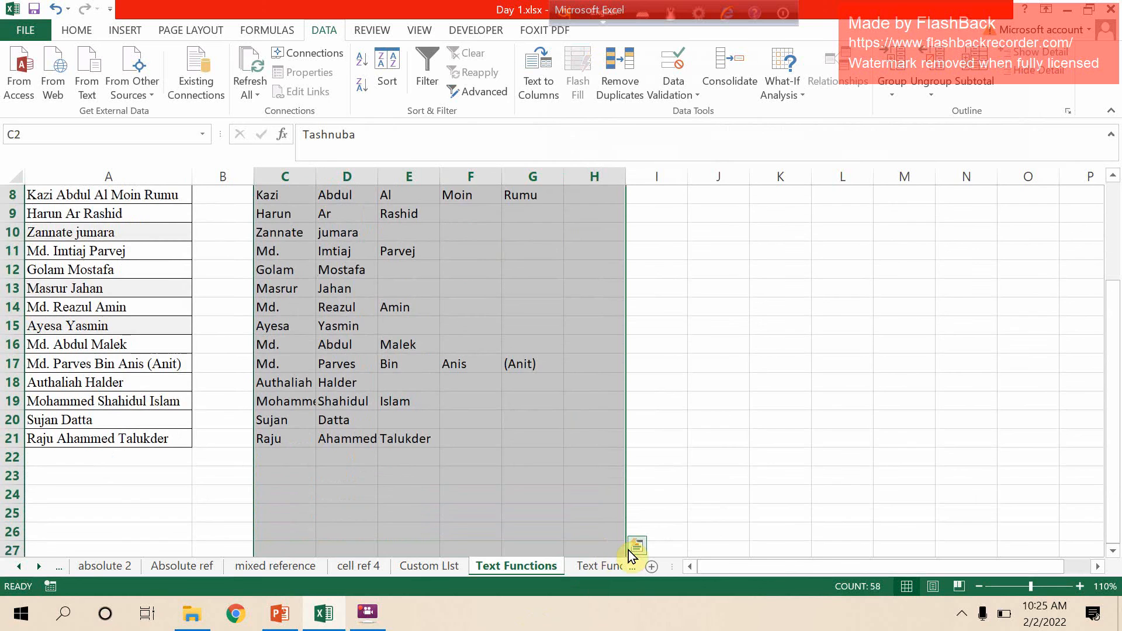
pyautogui.press('Delete')
pyautogui.scroll(3, 628, 553)
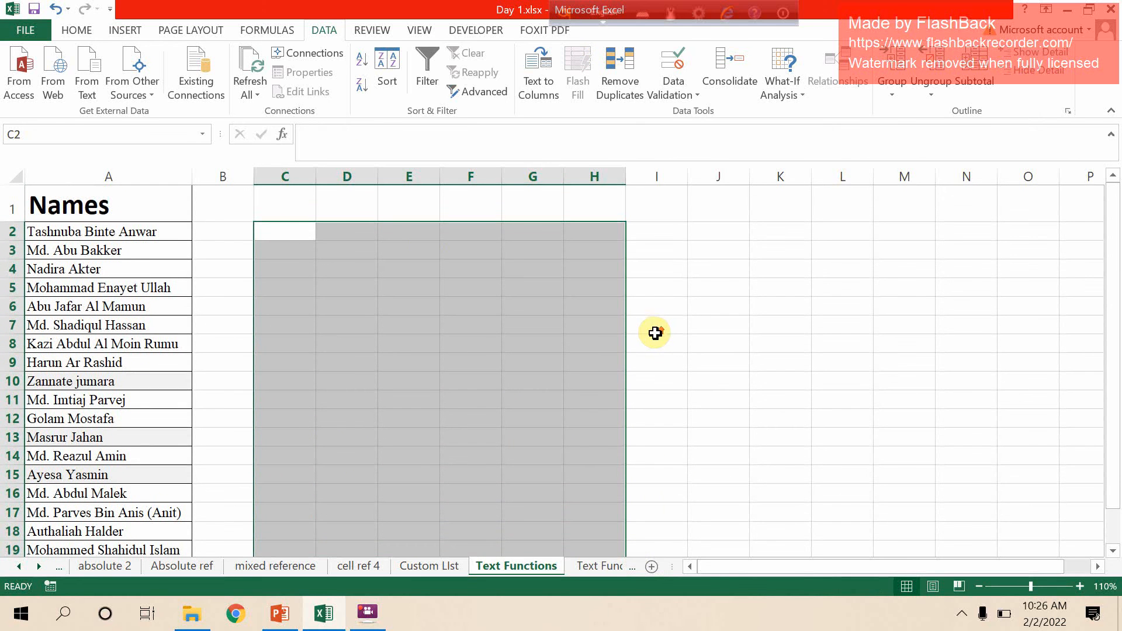
pyautogui.click(283, 229)
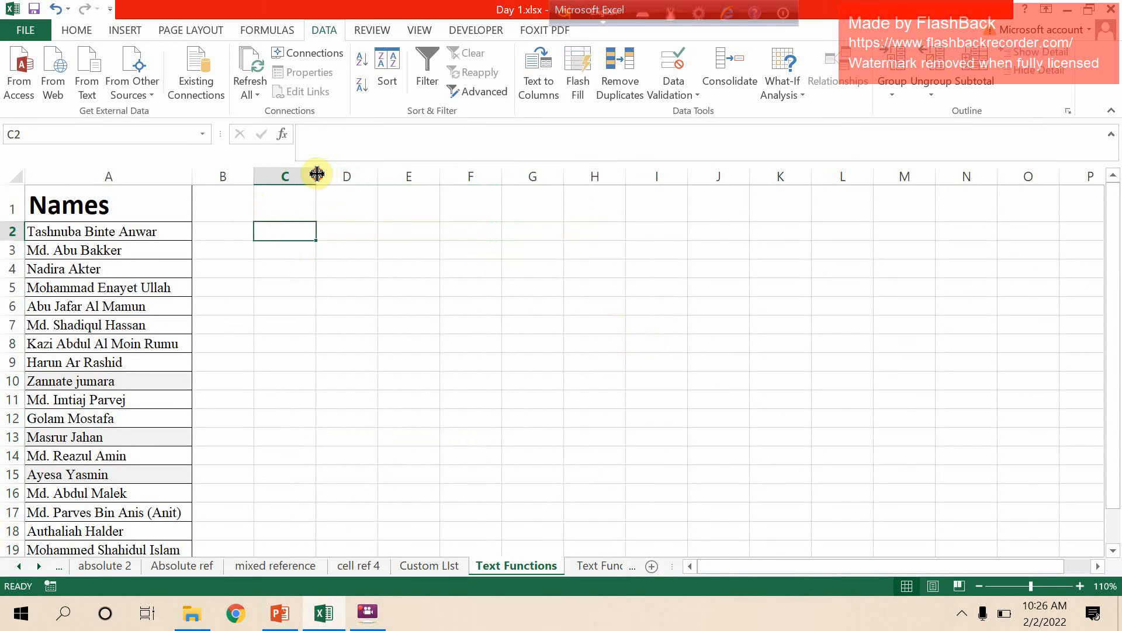
pyautogui.moveTo(316, 176); pyautogui.dragTo(346, 172)
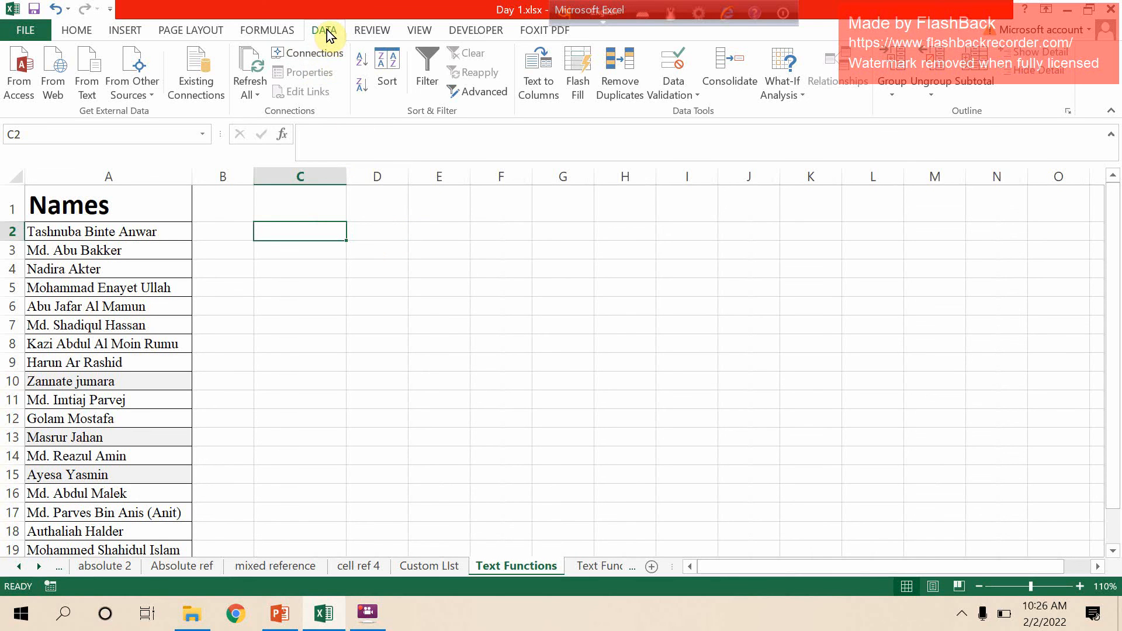
# Set up Text to Columns again for the names in A2:A21, as delimited data with Space as the only delimiter
pyautogui.moveTo(163, 231); pyautogui.dragTo(167, 513)
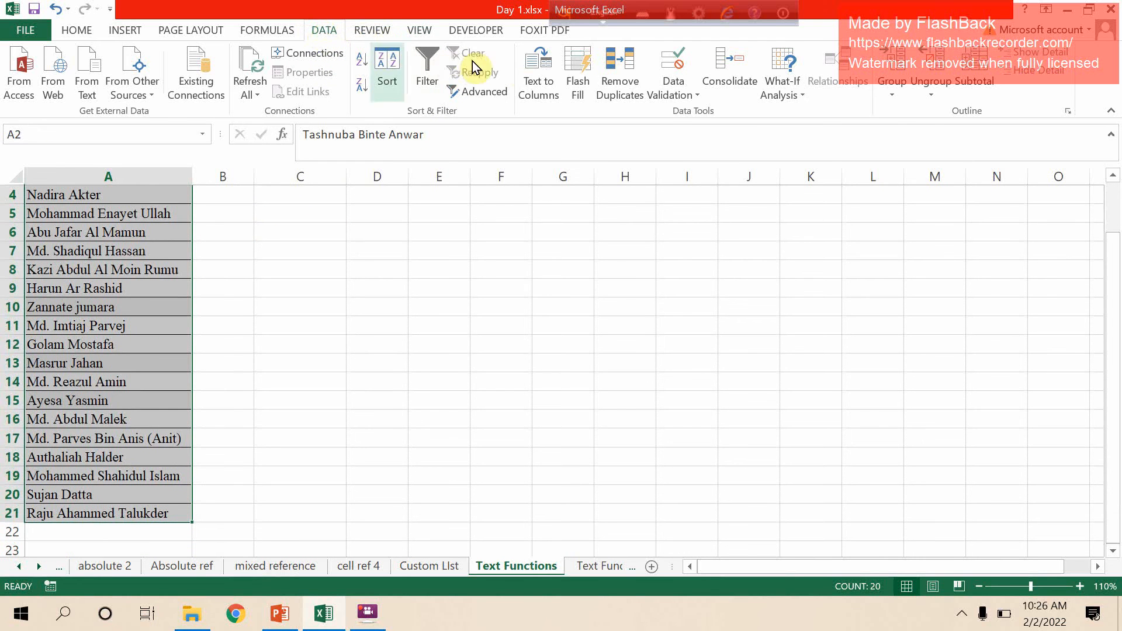
pyautogui.click(533, 68)
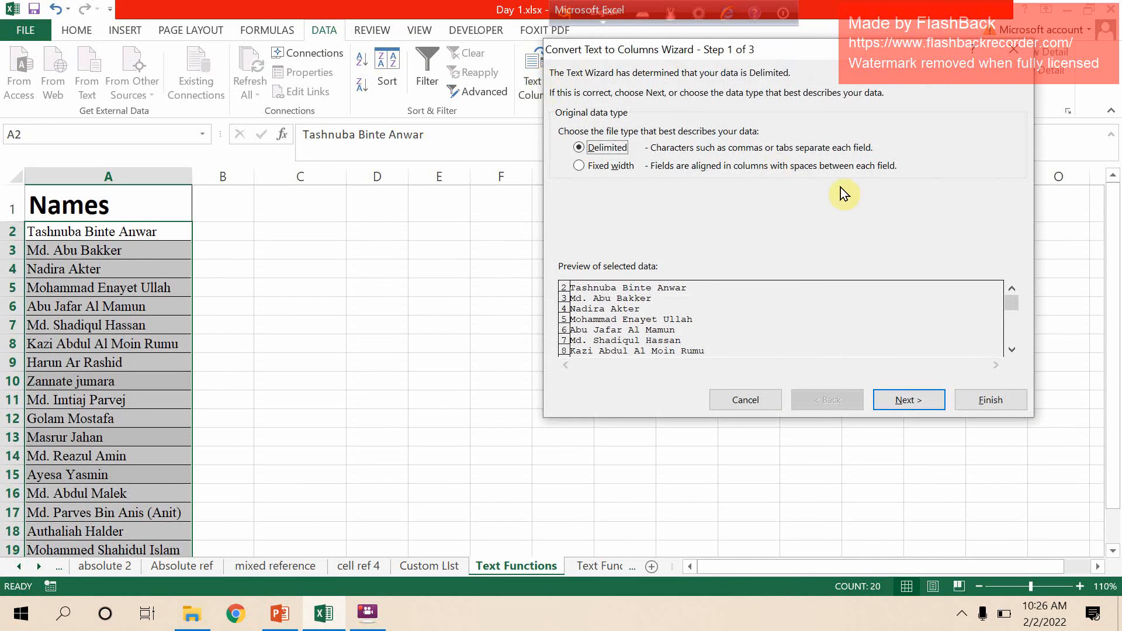
pyautogui.click(933, 403)
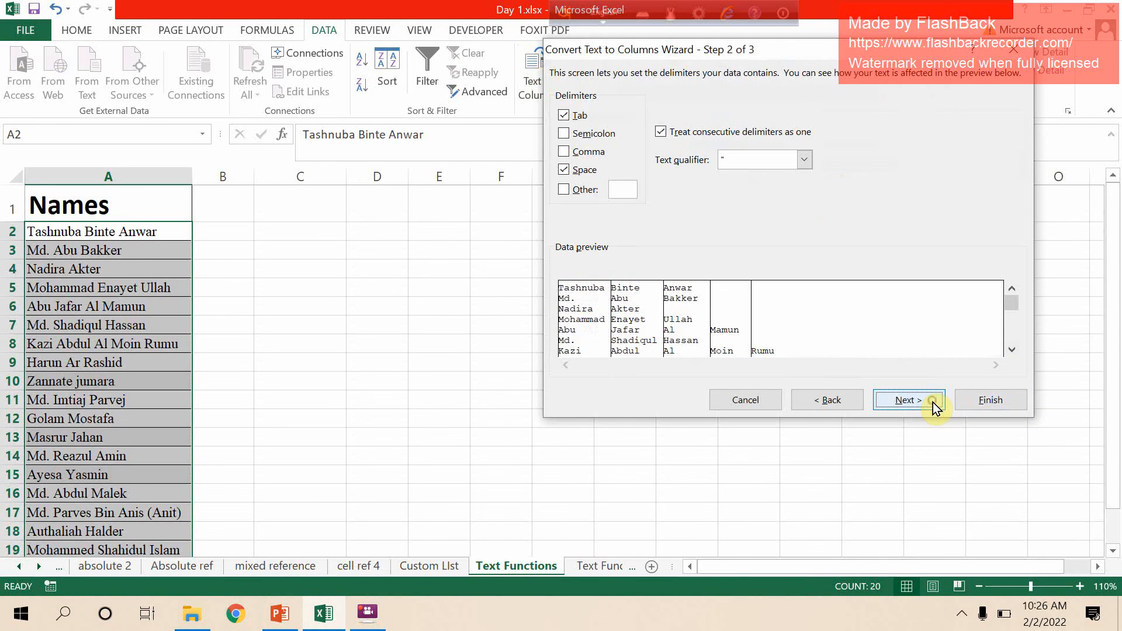
pyautogui.click(576, 168)
pyautogui.click(574, 116)
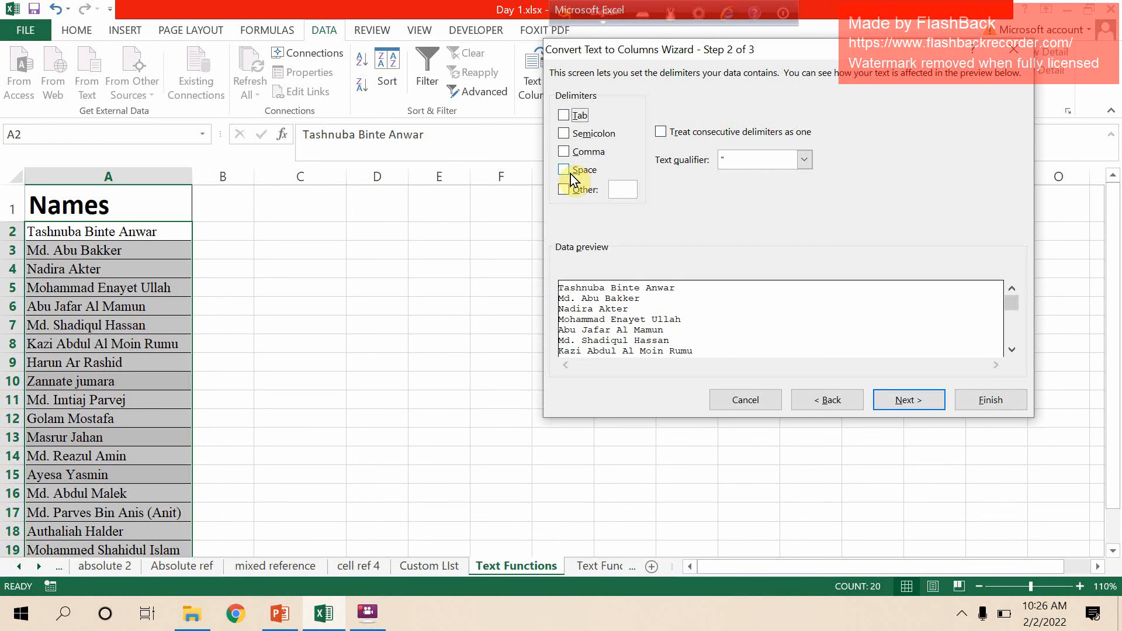
pyautogui.click(573, 173)
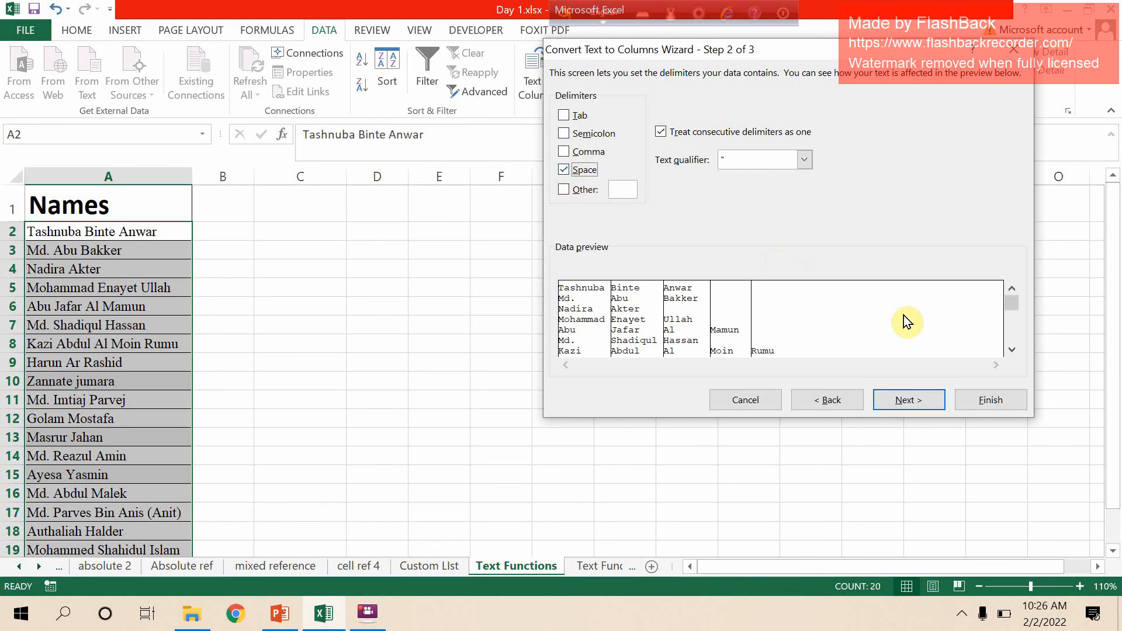
pyautogui.click(912, 400)
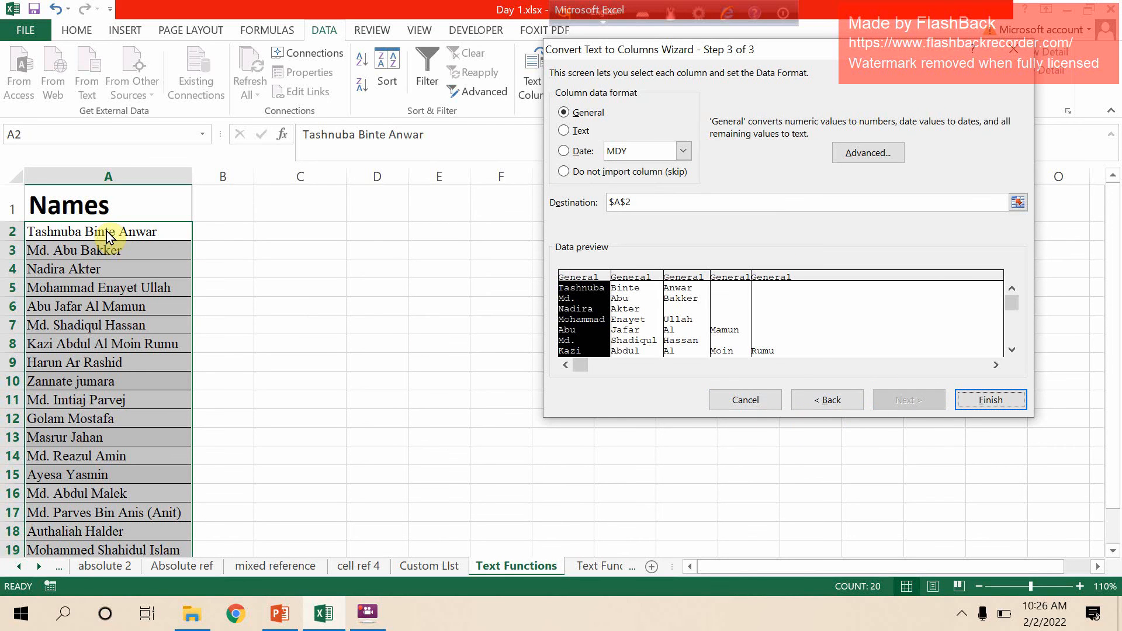
pyautogui.click(634, 201)
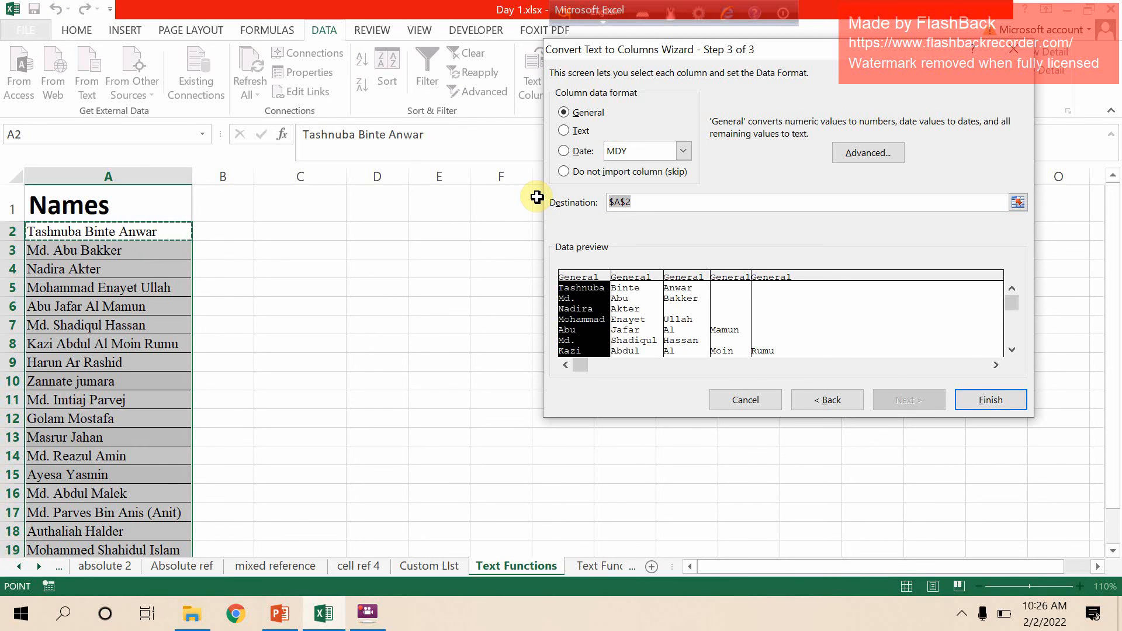
pyautogui.press('BackSpace')
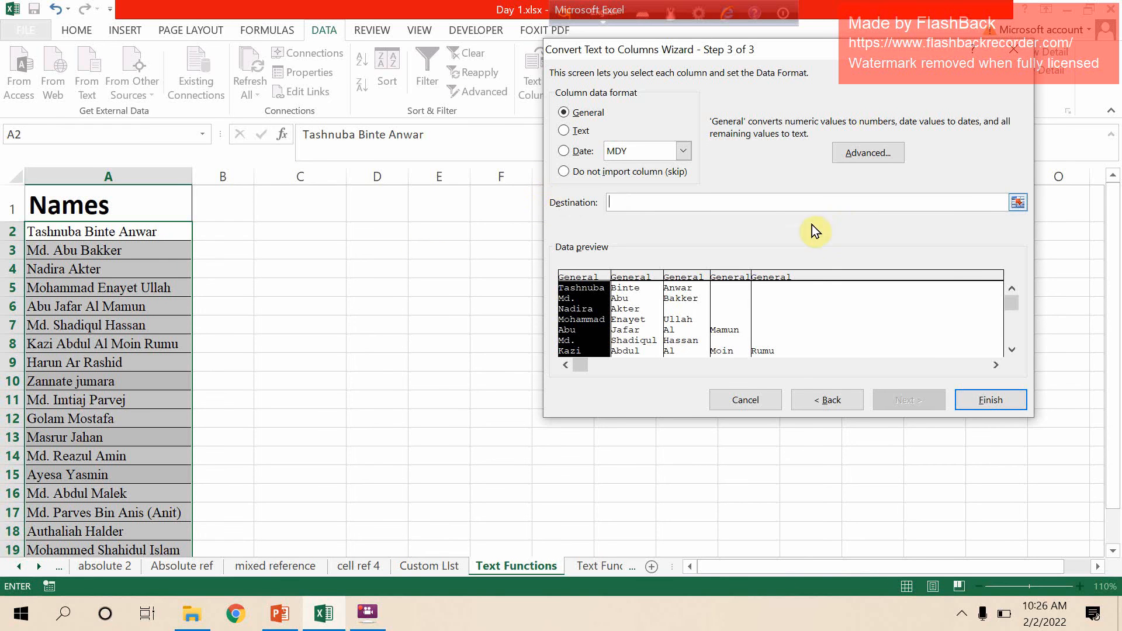
pyautogui.click(244, 233)
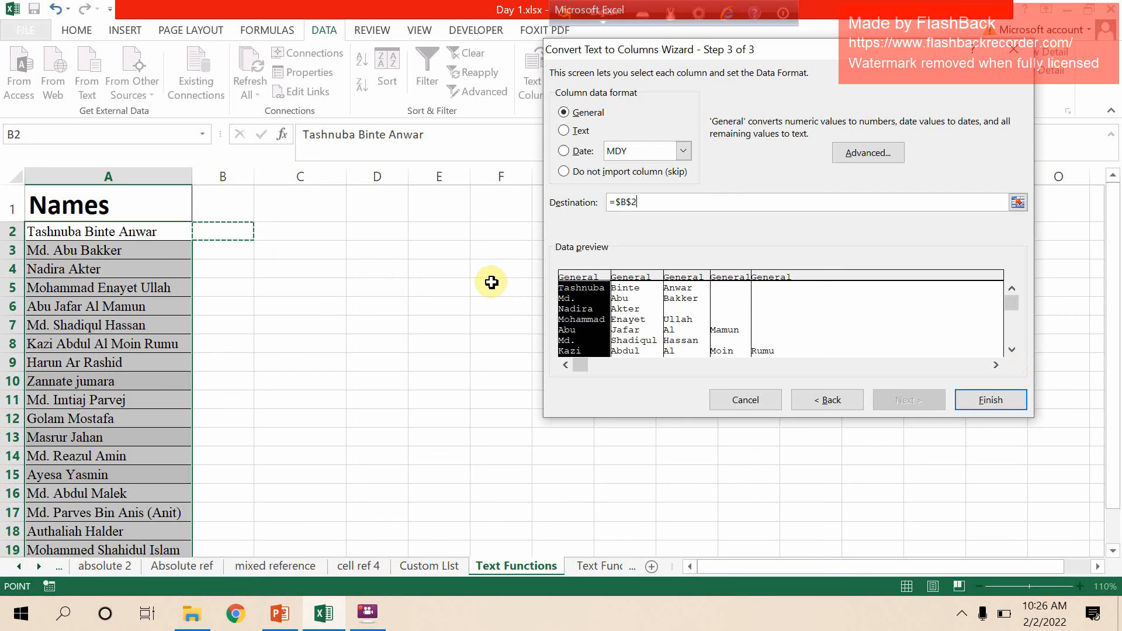
pyautogui.press('BackSpace')
pyautogui.press('BackSpace')
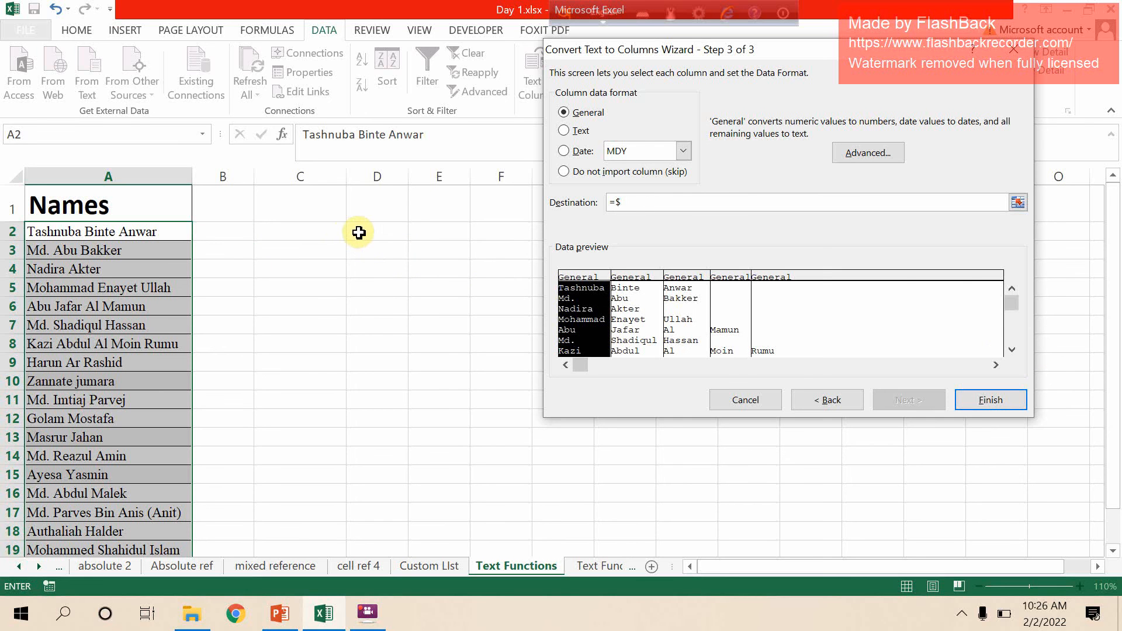
pyautogui.click(360, 231)
pyautogui.click(1001, 394)
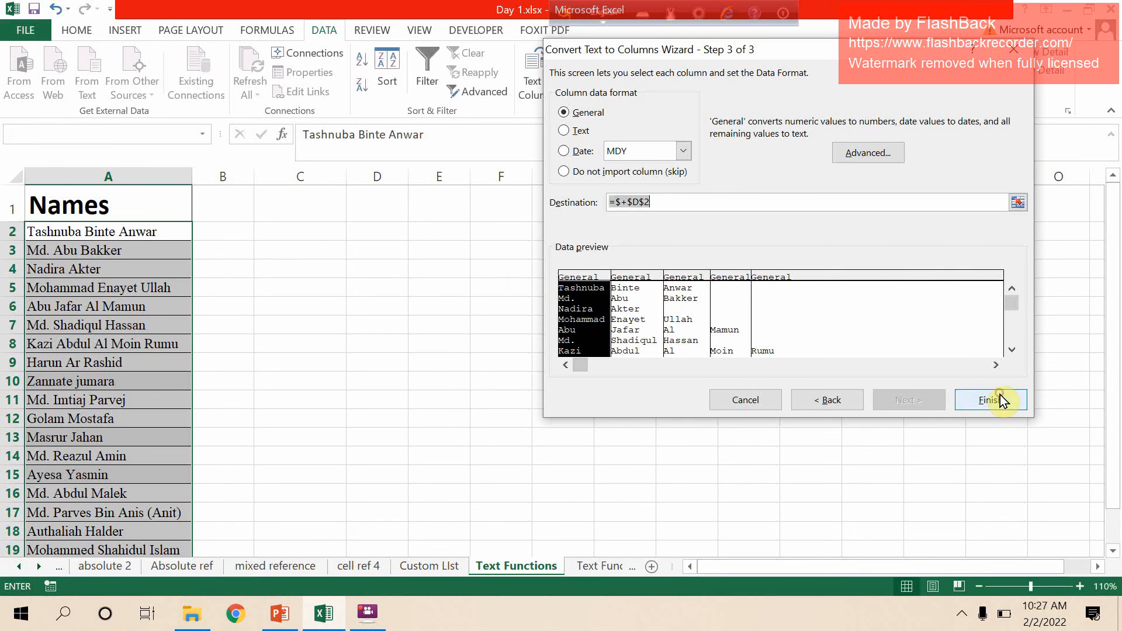
pyautogui.click(532, 399)
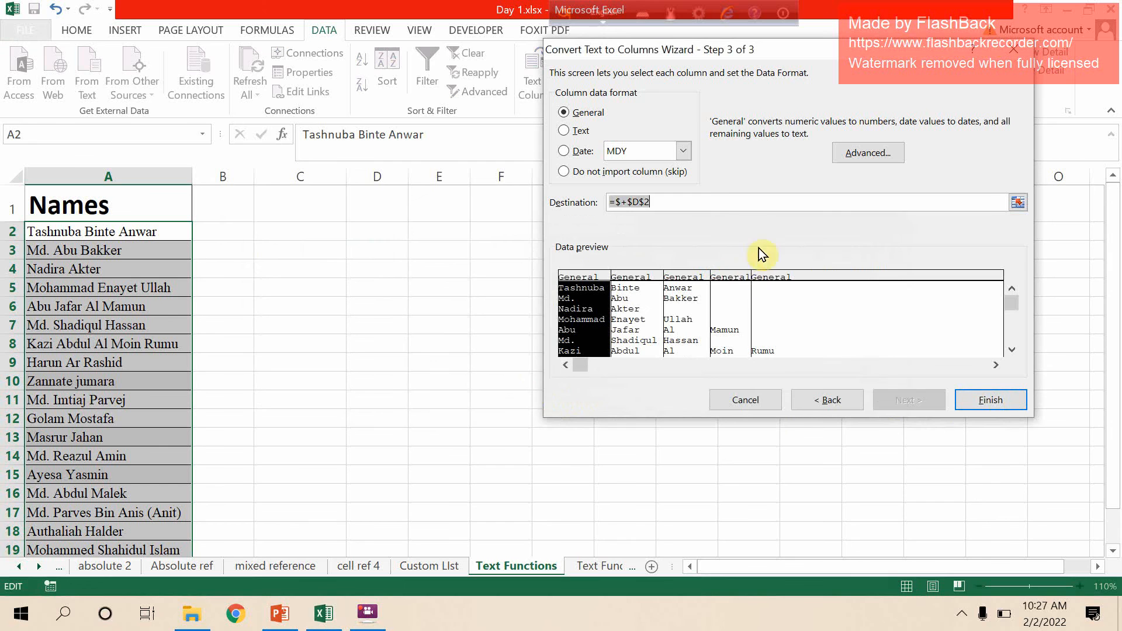
# Replace the invalid destination reference with cell D2 and complete the Text to Columns split
pyautogui.click(716, 203)
pyautogui.press('BackSpace')
pyautogui.press('BackSpace')
pyautogui.press('BackSpace')
pyautogui.press('BackSpace')
pyautogui.press('BackSpace')
pyautogui.press('BackSpace')
pyautogui.press('BackSpace')
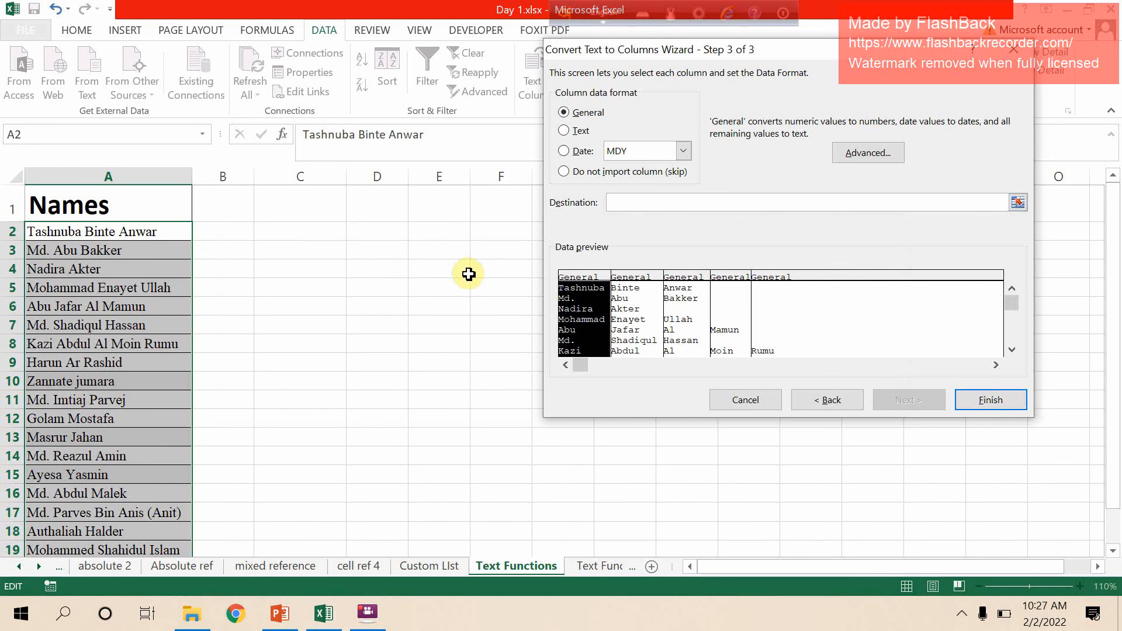
pyautogui.click(378, 231)
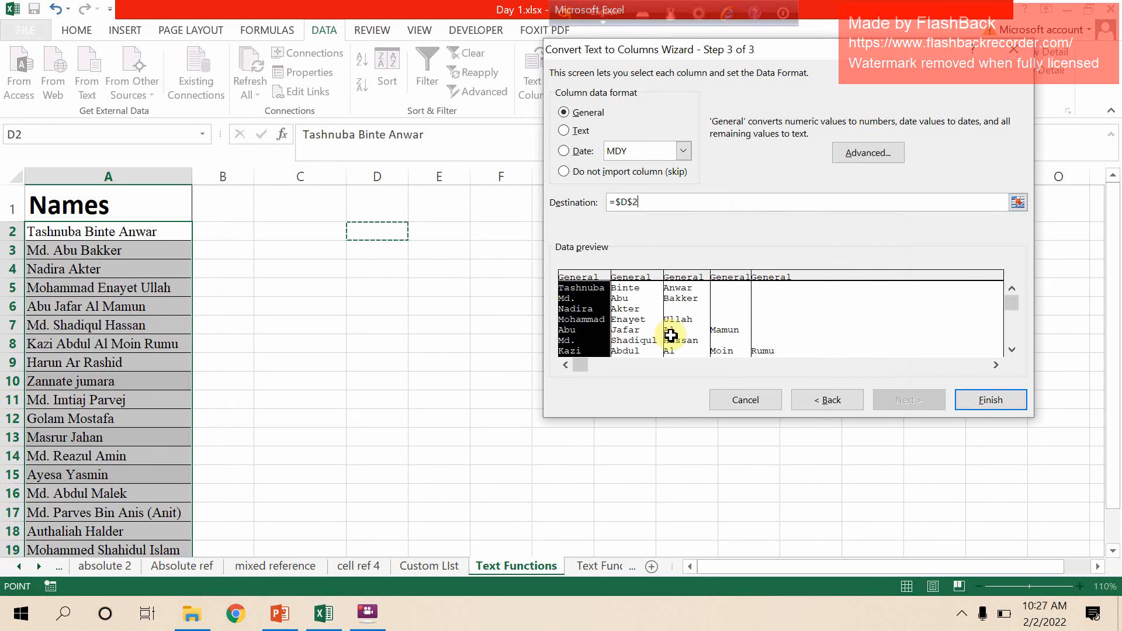
pyautogui.click(996, 398)
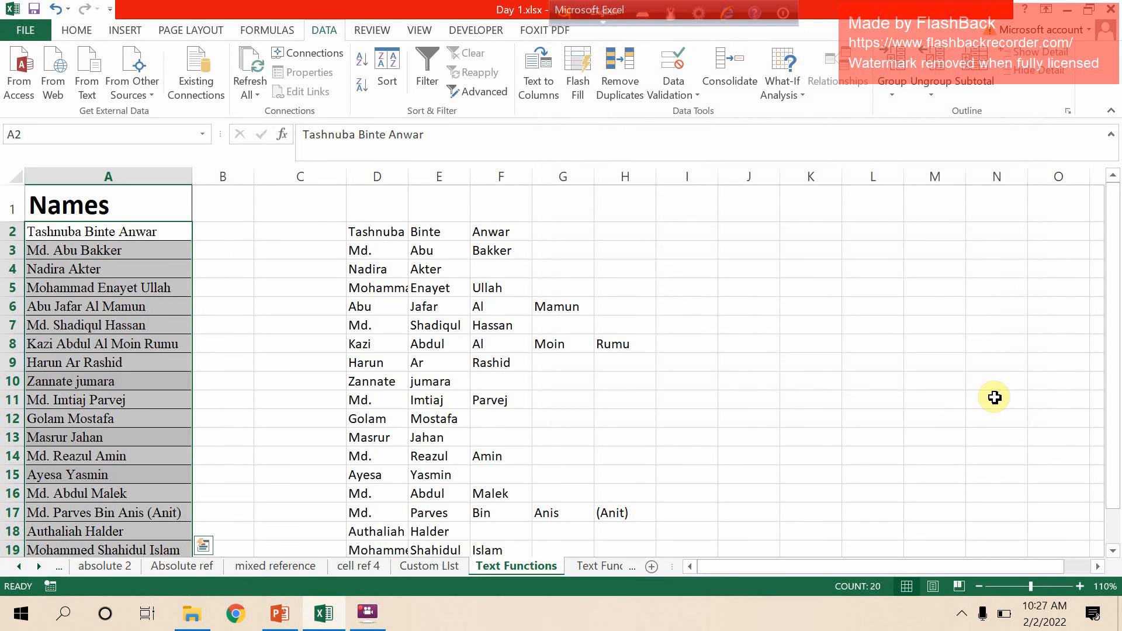
# Copy the monthly item table in A3:H19 from the Data Freeze sheet
pyautogui.click(594, 568)
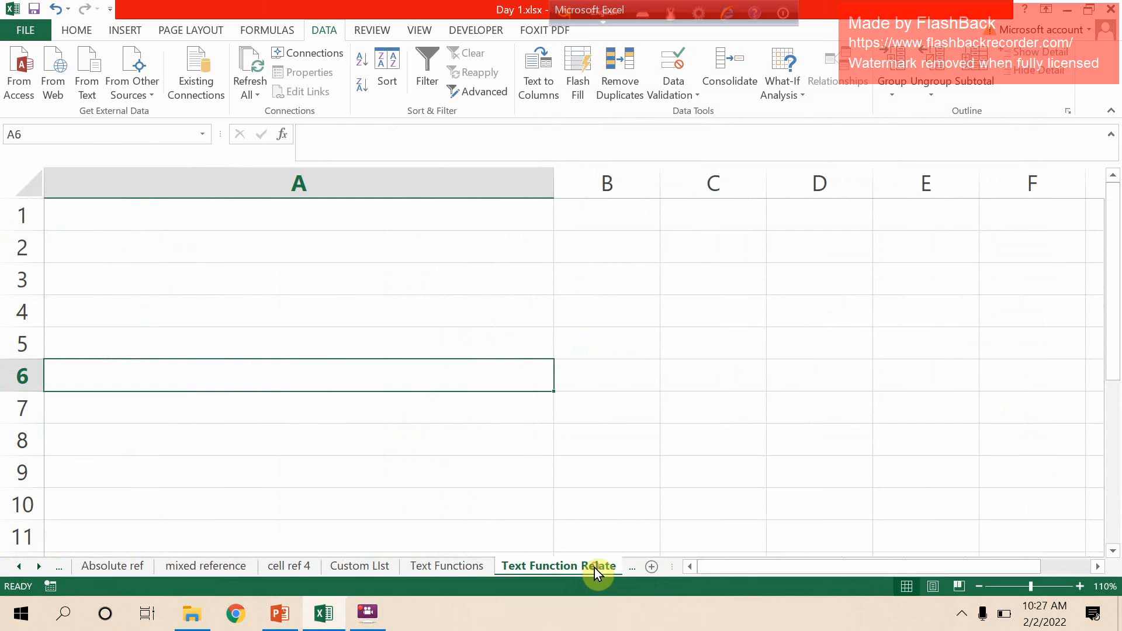
pyautogui.click(632, 568)
pyautogui.click(641, 418)
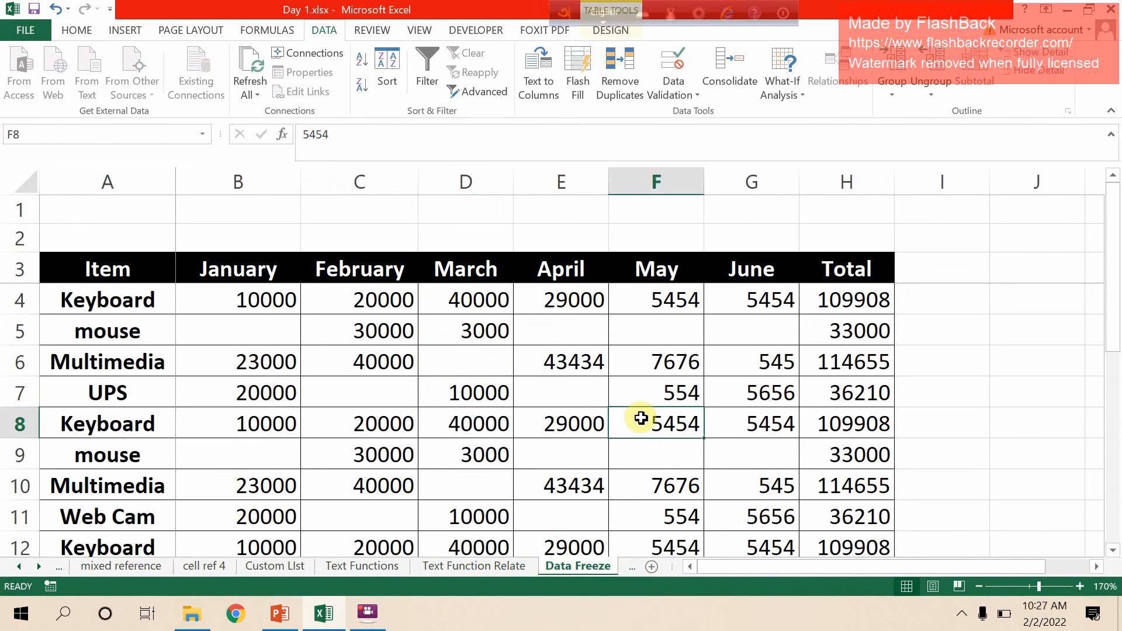
pyautogui.click(518, 446)
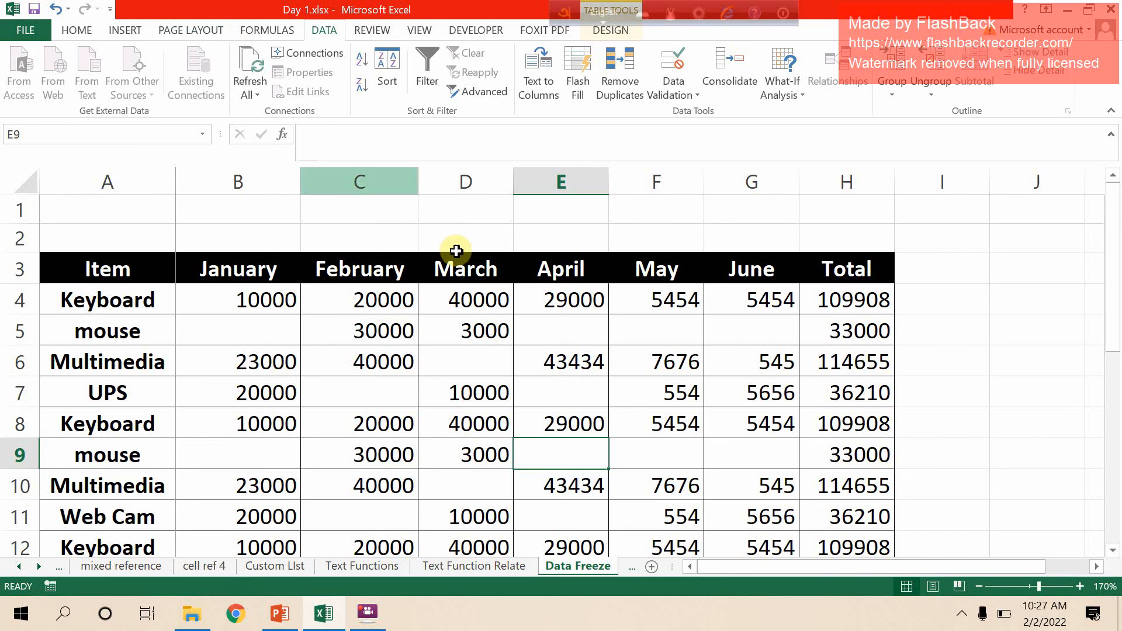
pyautogui.click(470, 329)
pyautogui.moveTo(150, 279); pyautogui.dragTo(837, 489)
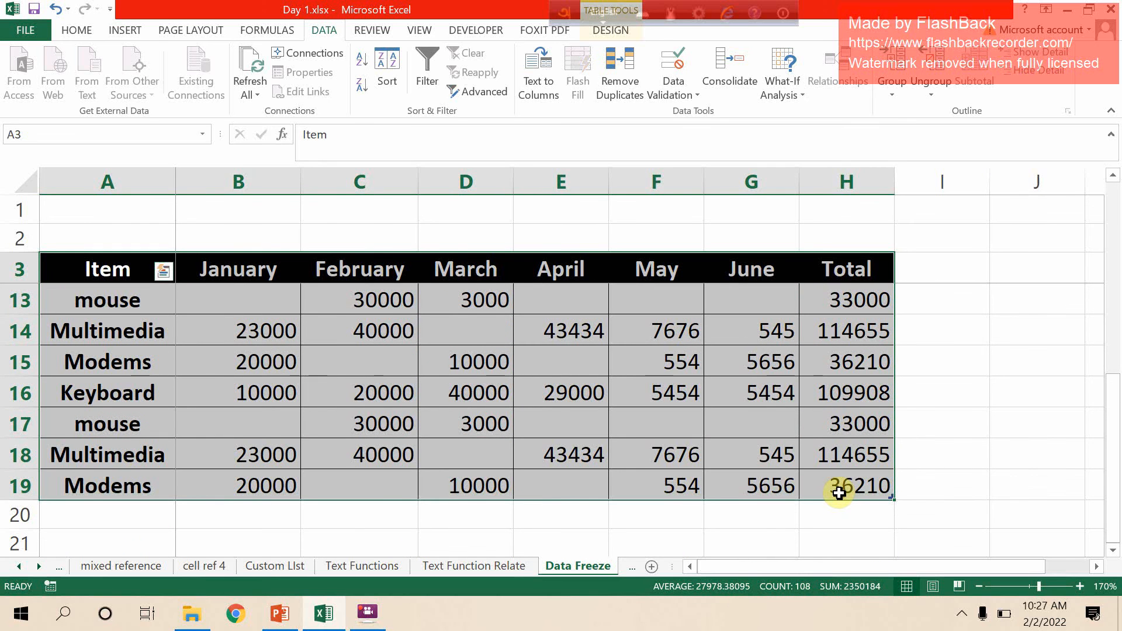
pyautogui.hotkey('ctrl', 'c')
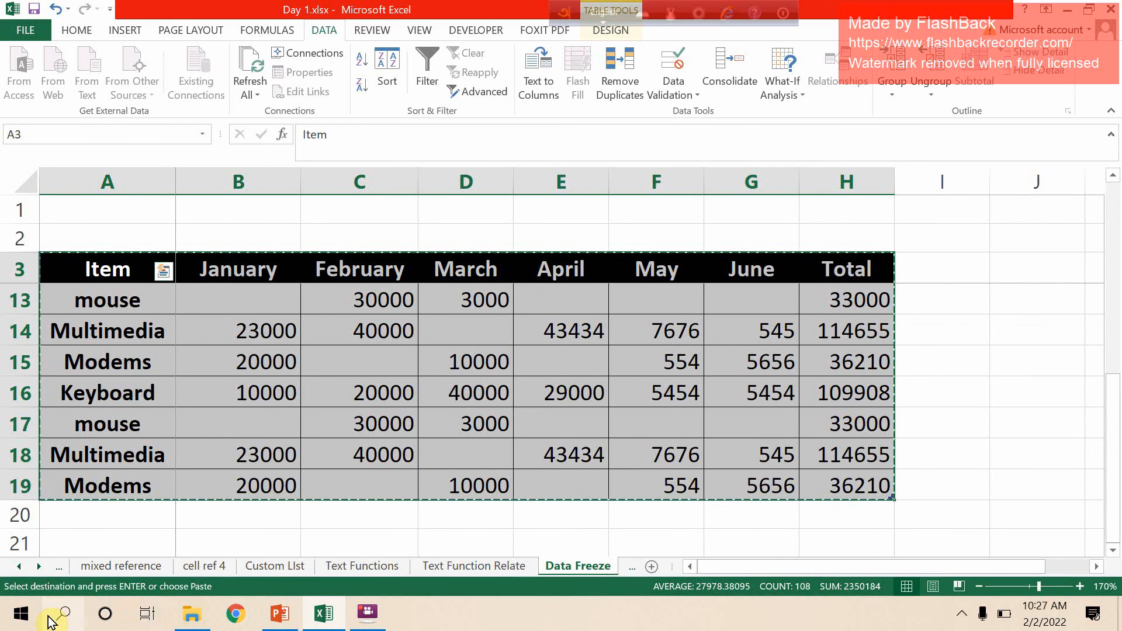
# Open Word 2013, create a blank document and dismiss the Office activation notice
pyautogui.click(66, 613)
pyautogui.write('word')
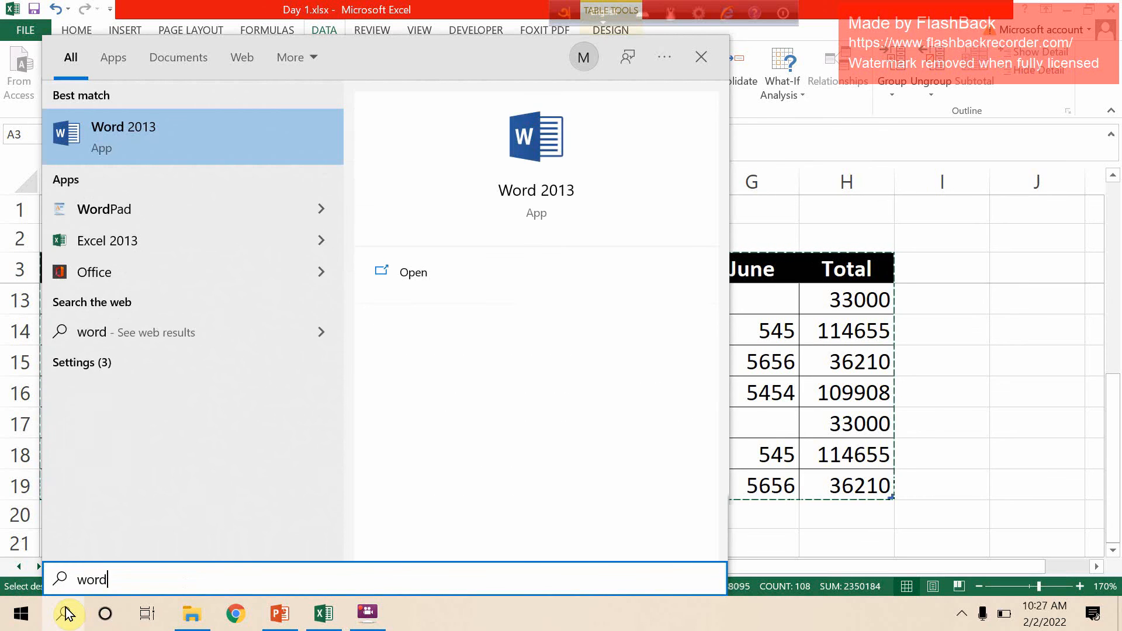
pyautogui.press('Return')
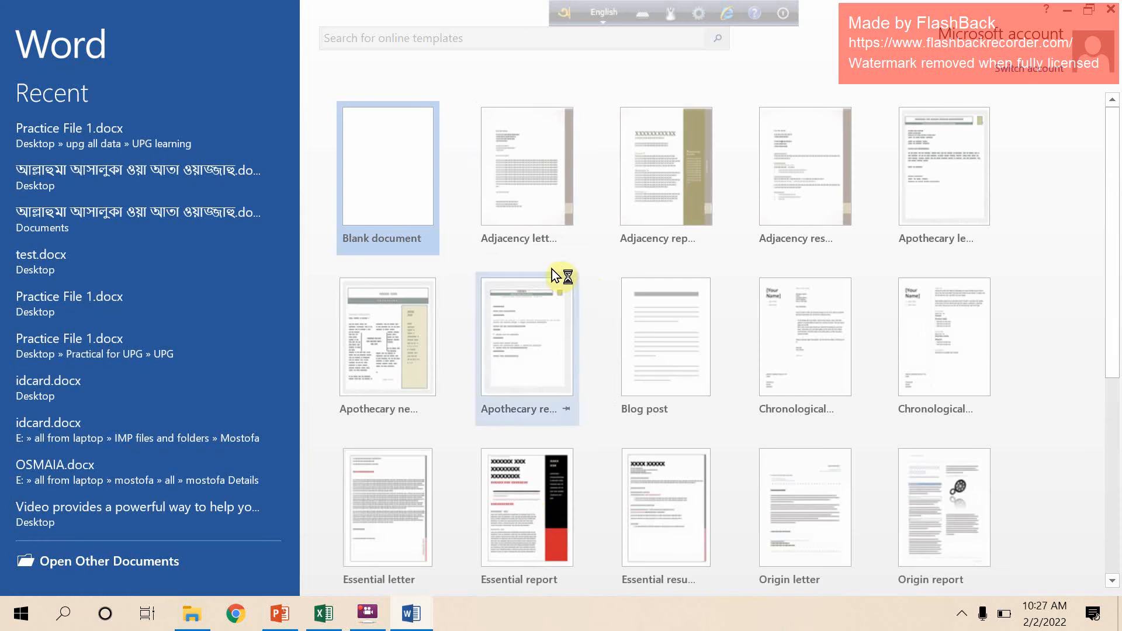
pyautogui.click(412, 202)
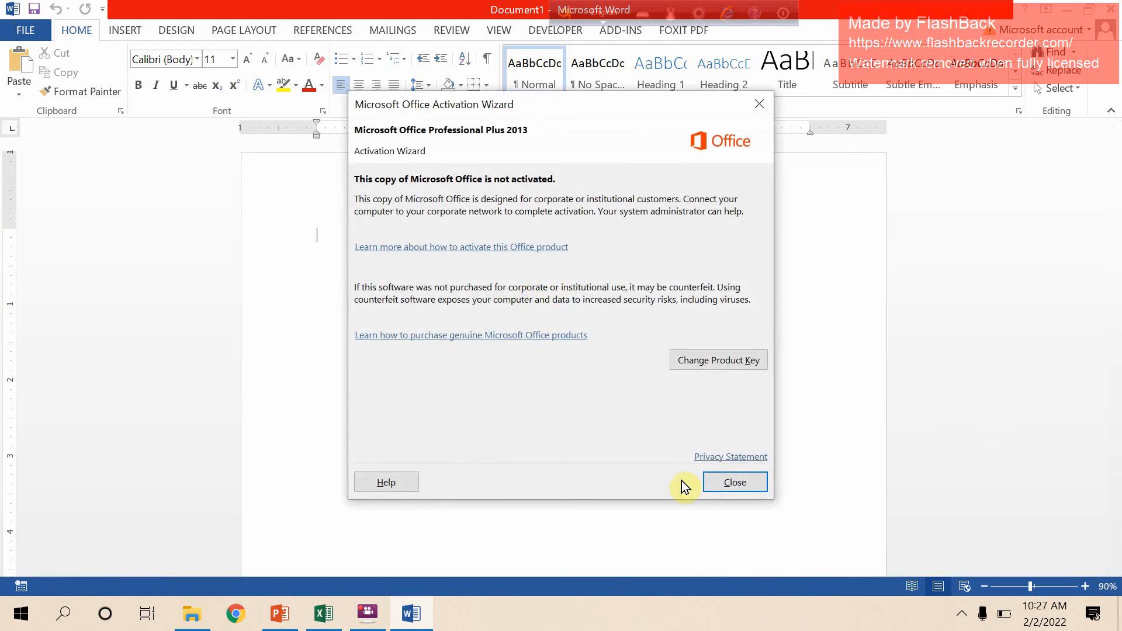
pyautogui.click(720, 483)
# Paste the copied monthly item table into the document and try Repeat Header Rows on its header row
pyautogui.hotkey('ctrl', 'v')
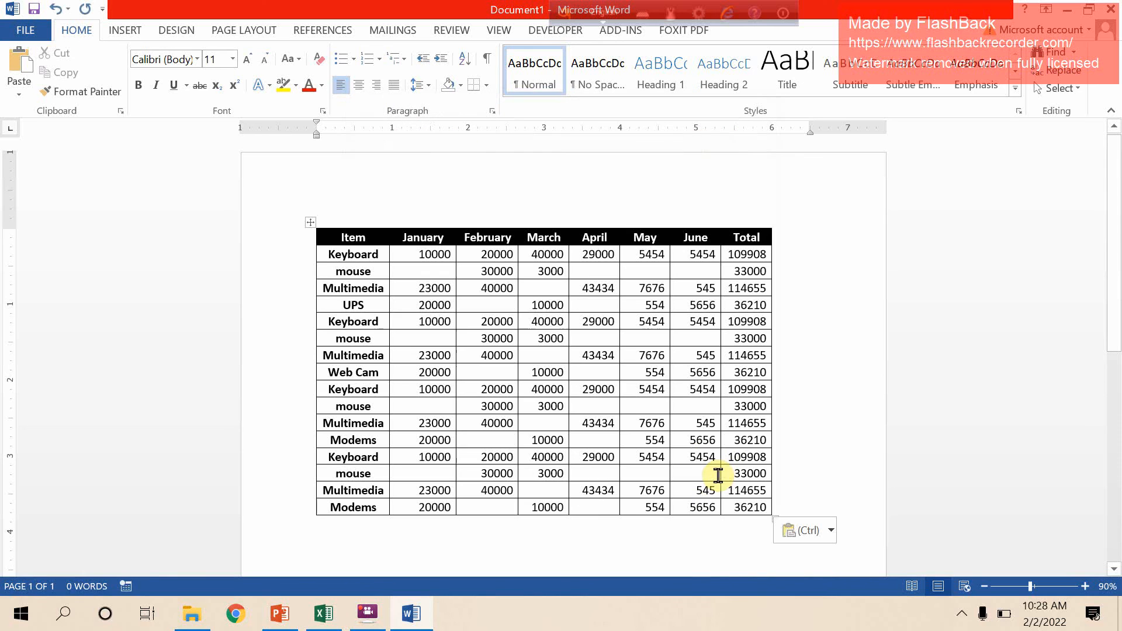
pyautogui.click(257, 239)
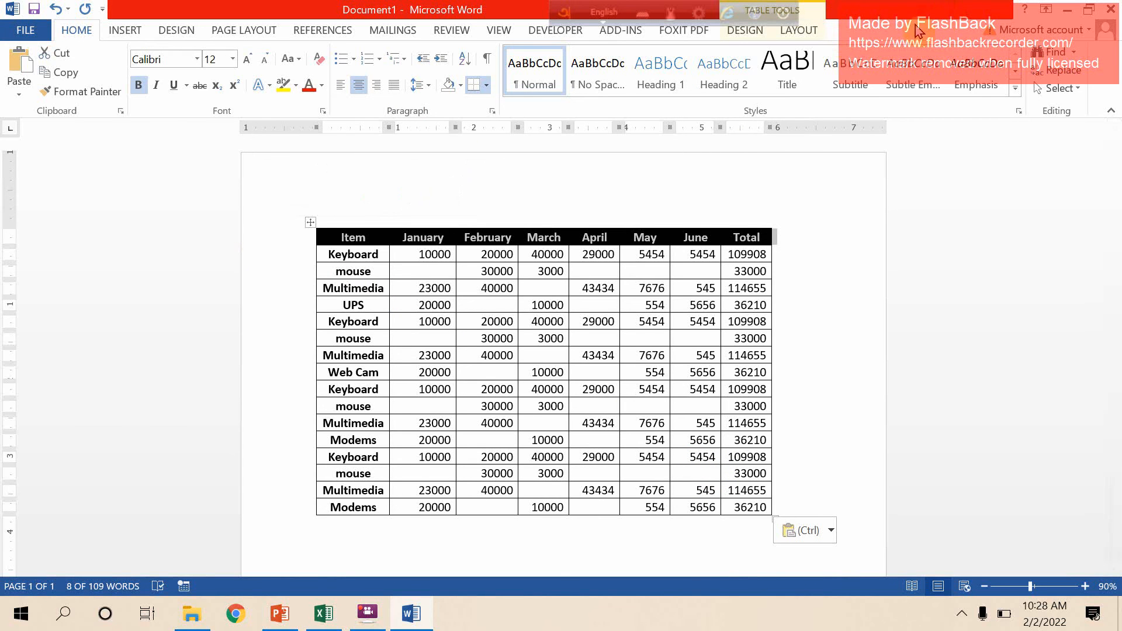
pyautogui.click(816, 30)
pyautogui.click(1038, 58)
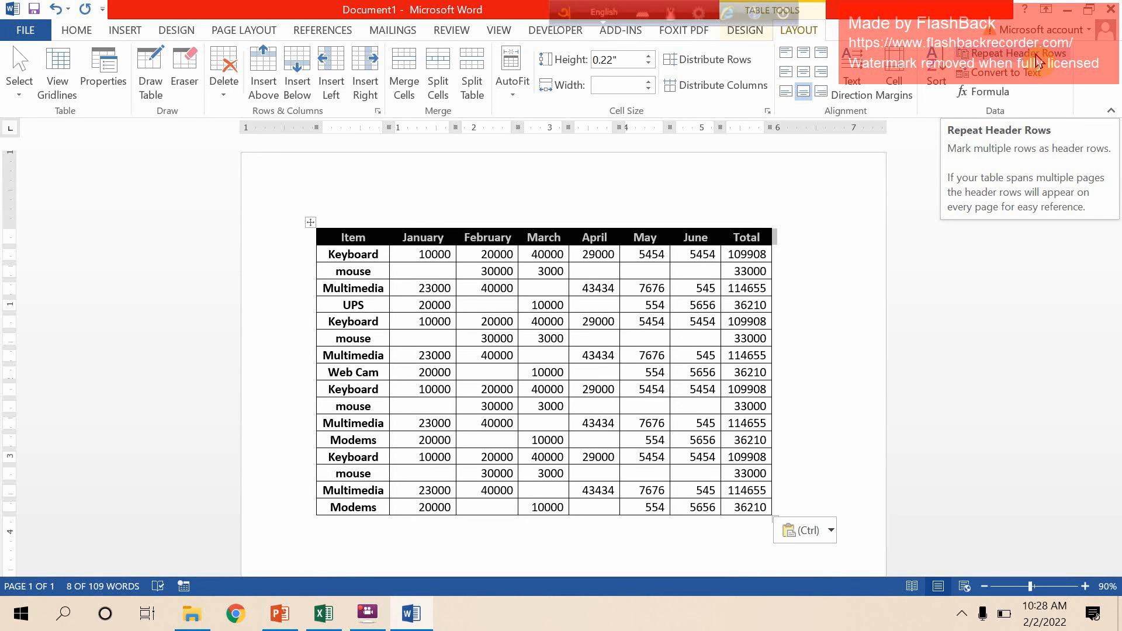
pyautogui.click(211, 251)
pyautogui.click(228, 242)
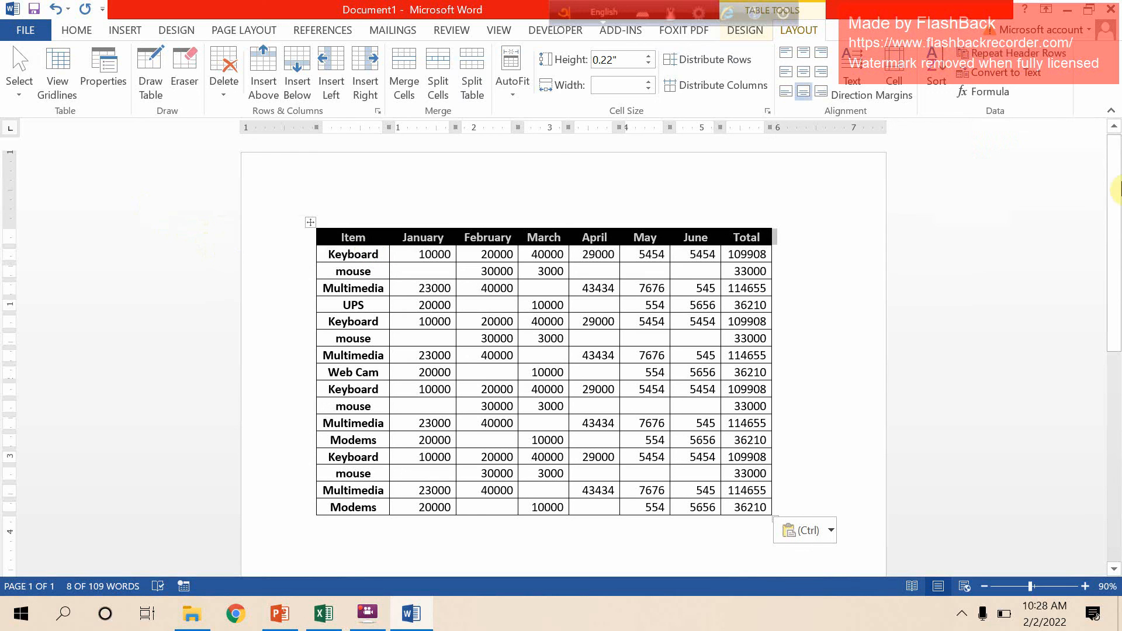
pyautogui.click(1026, 53)
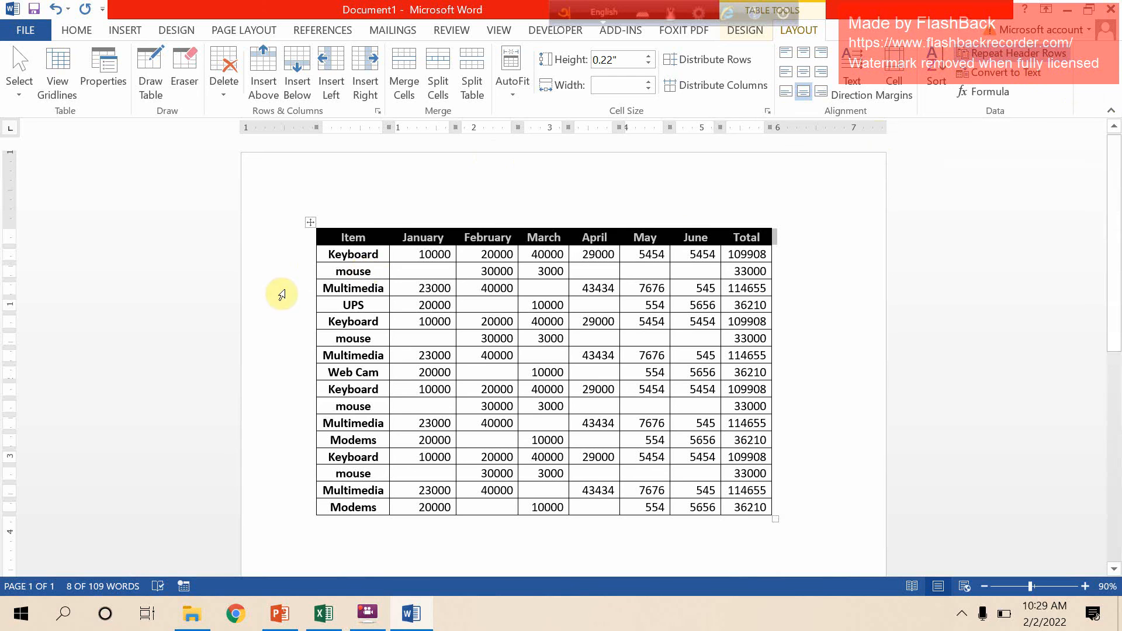
# Select the whole pasted table and delete it from the document
pyautogui.moveTo(284, 258); pyautogui.dragTo(355, 510)
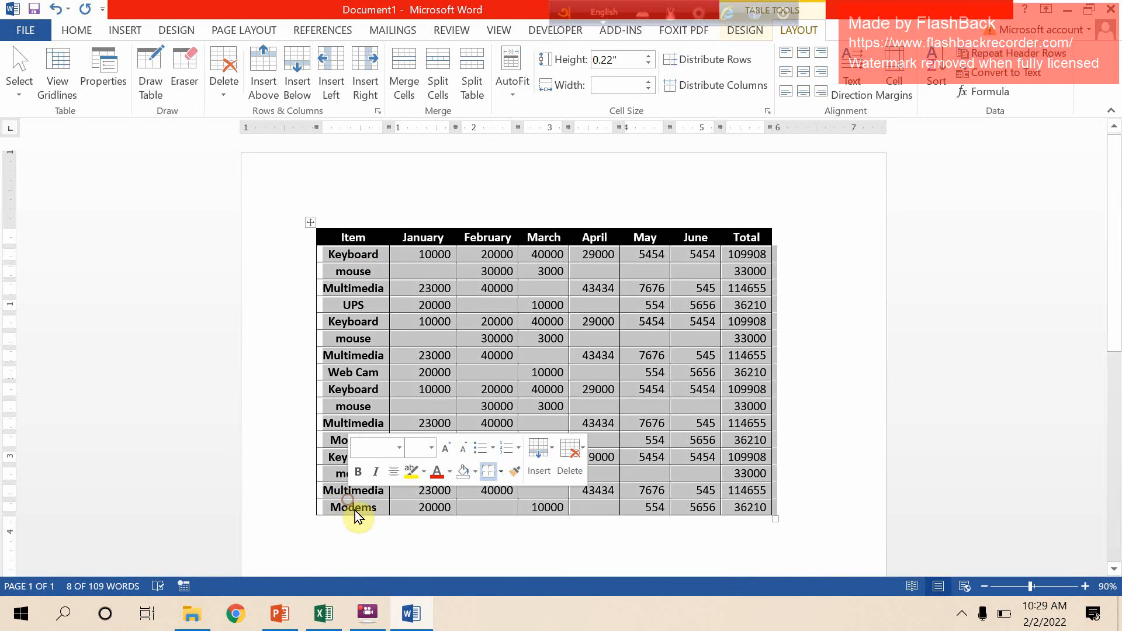
pyautogui.click(356, 512)
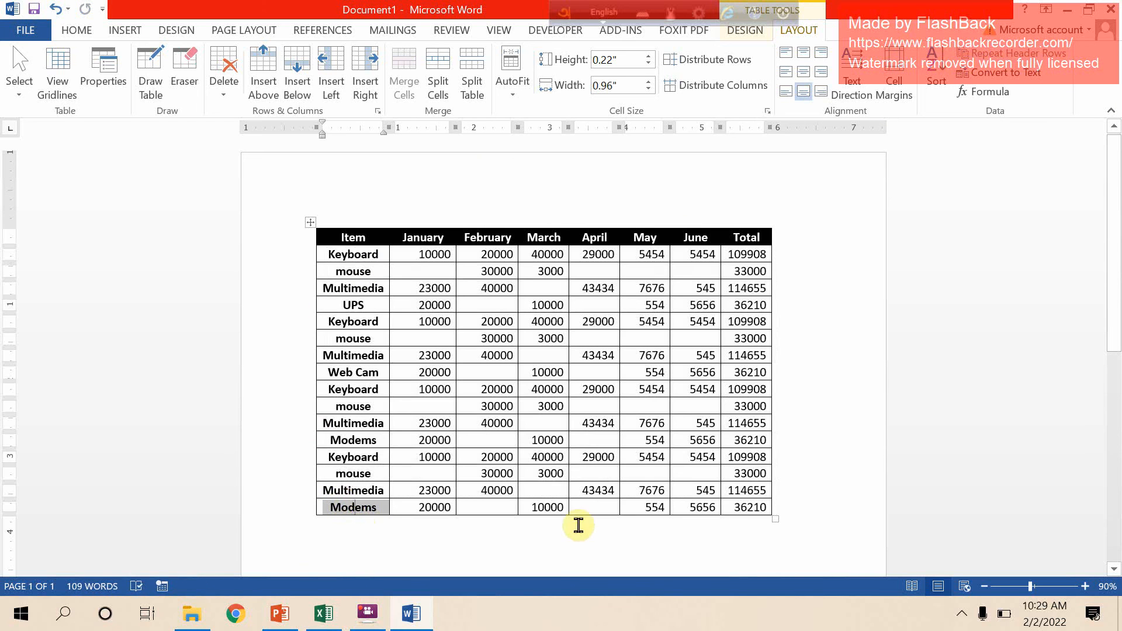
pyautogui.click(765, 509)
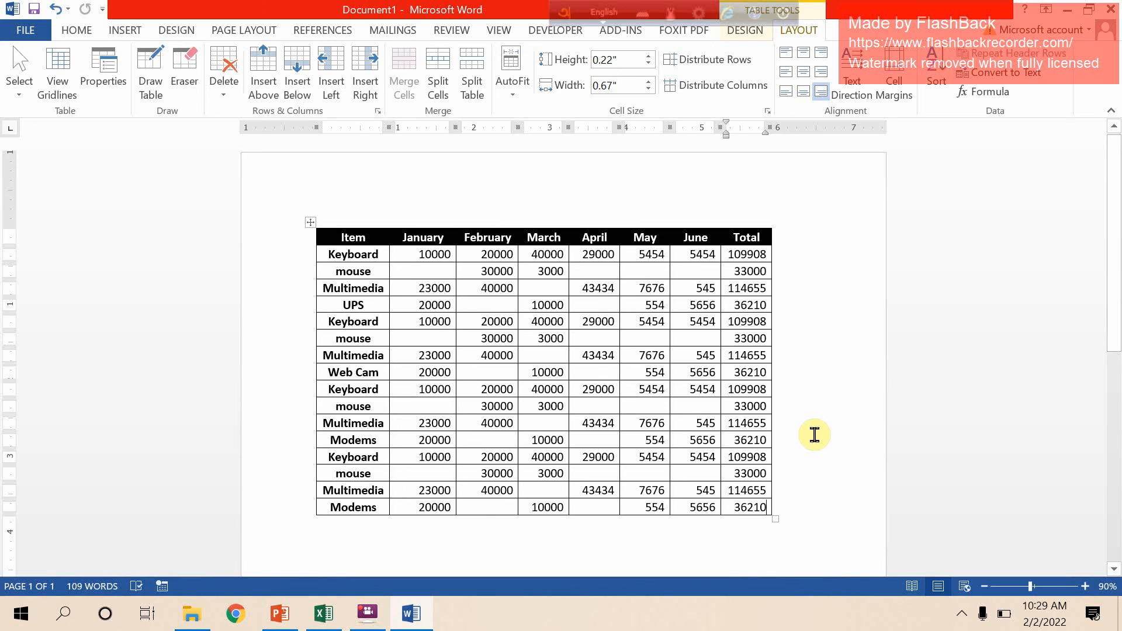
pyautogui.click(311, 222)
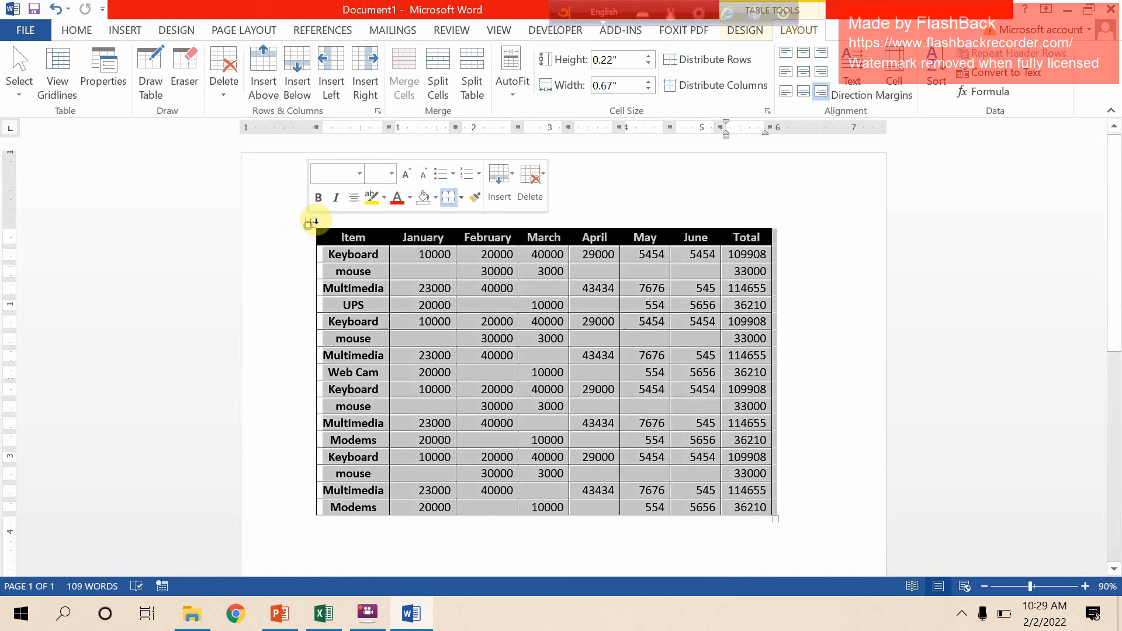
pyautogui.click(234, 69)
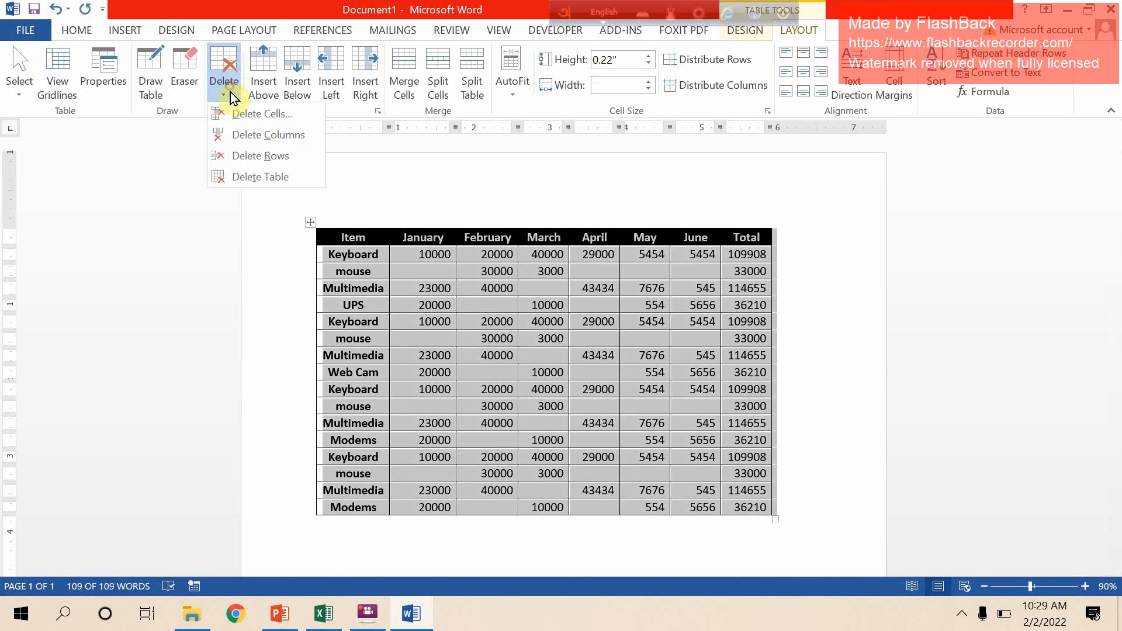
pyautogui.click(249, 176)
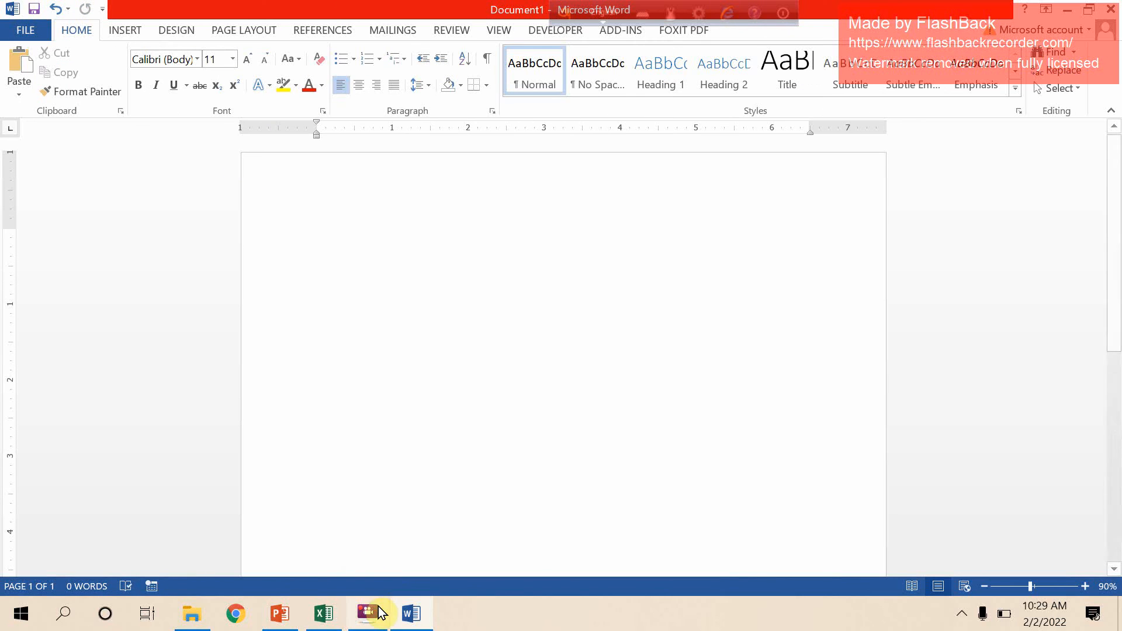
# Switch to Excel, copy the item rows A4:H19 on the Data Freeze sheet and paste them directly below at A20
pyautogui.click(324, 614)
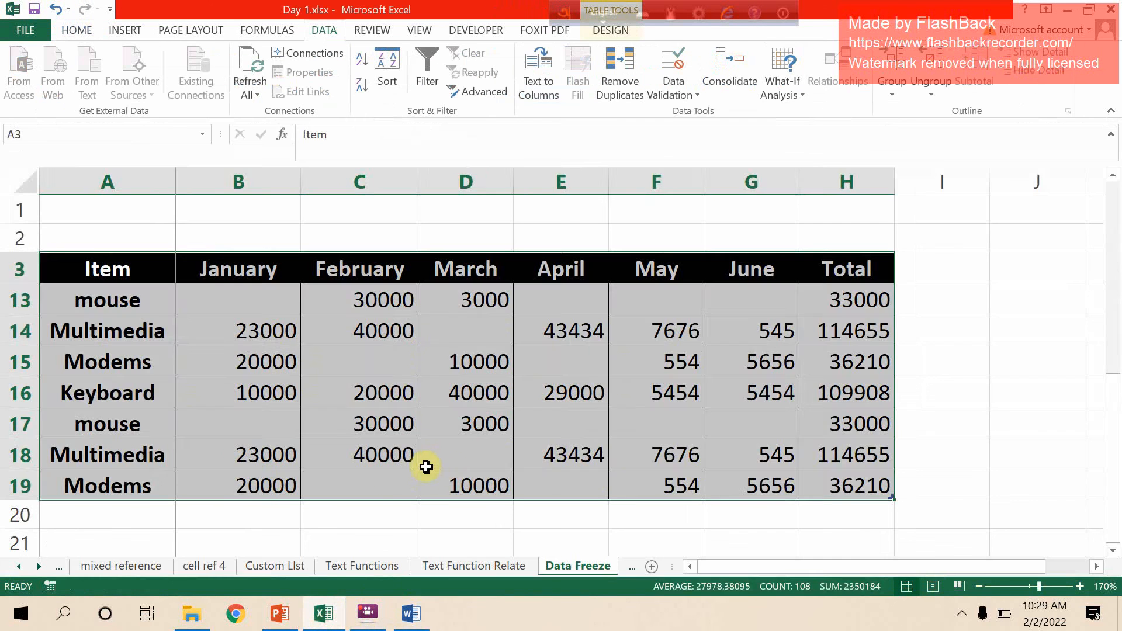
pyautogui.click(409, 472)
pyautogui.scroll(-2, 395, 456)
pyautogui.scroll(3, 395, 456)
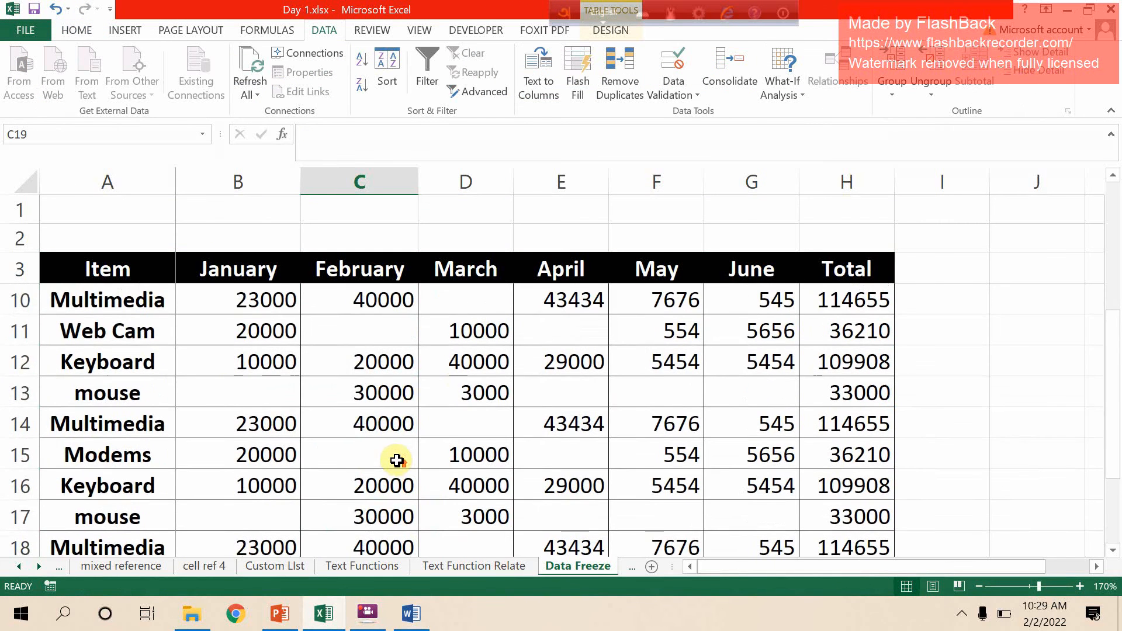
pyautogui.scroll(2, 397, 461)
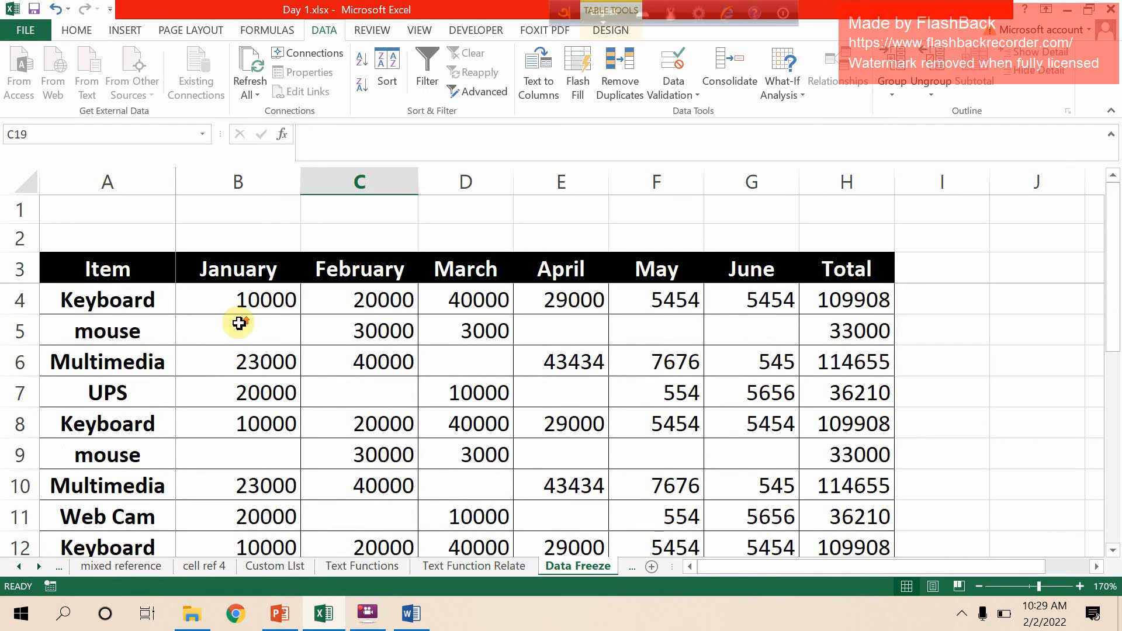
pyautogui.click(128, 301)
pyautogui.moveTo(128, 301); pyautogui.dragTo(842, 477)
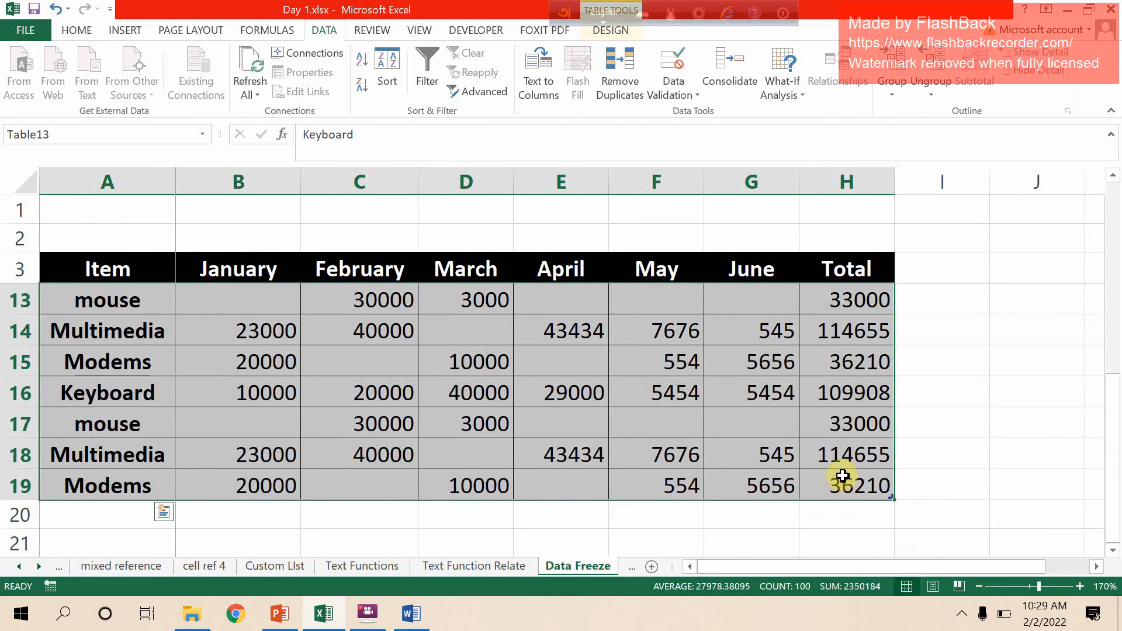
pyautogui.hotkey('ctrl', 'c')
pyautogui.click(117, 516)
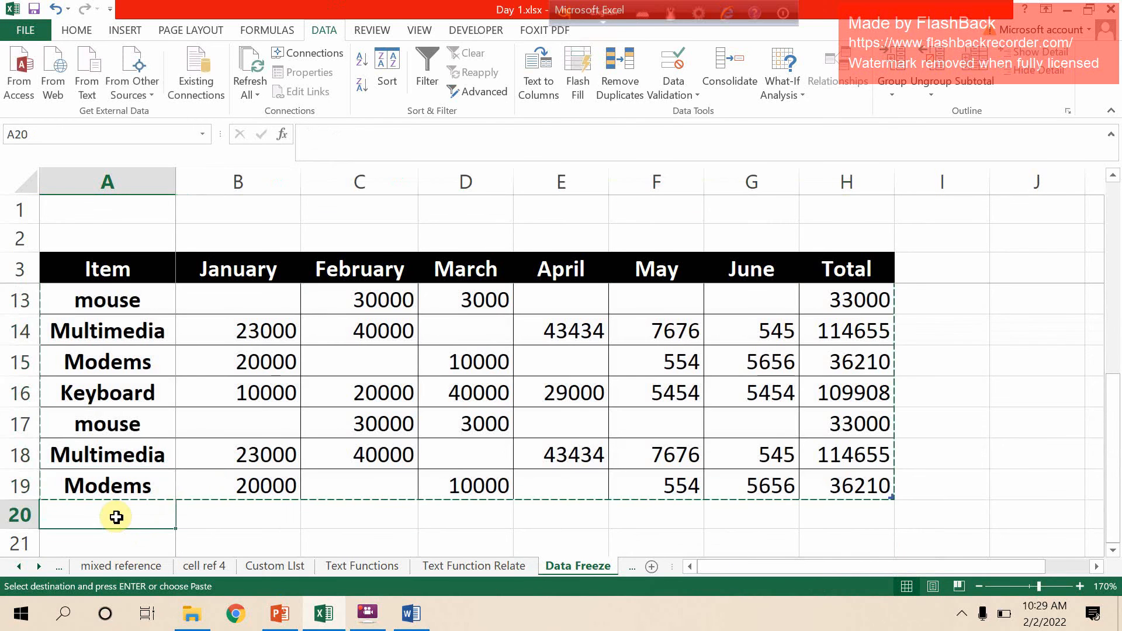
pyautogui.hotkey('ctrl', 'v')
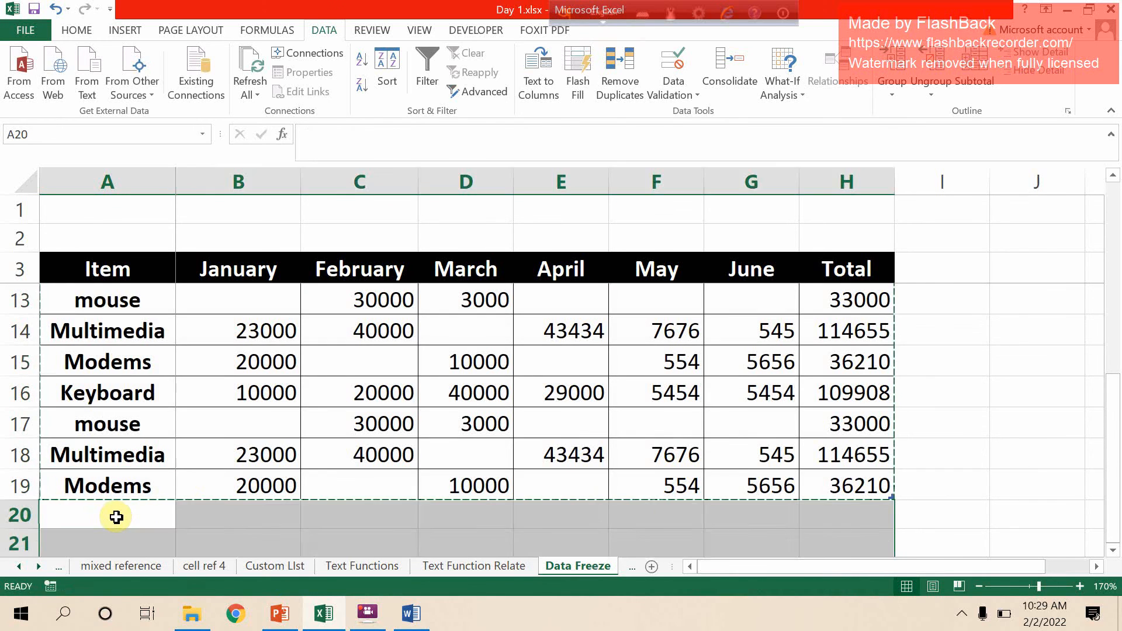
# Paste the same block of item rows again at A36, below the last filled row
pyautogui.scroll(-11, 116, 516)
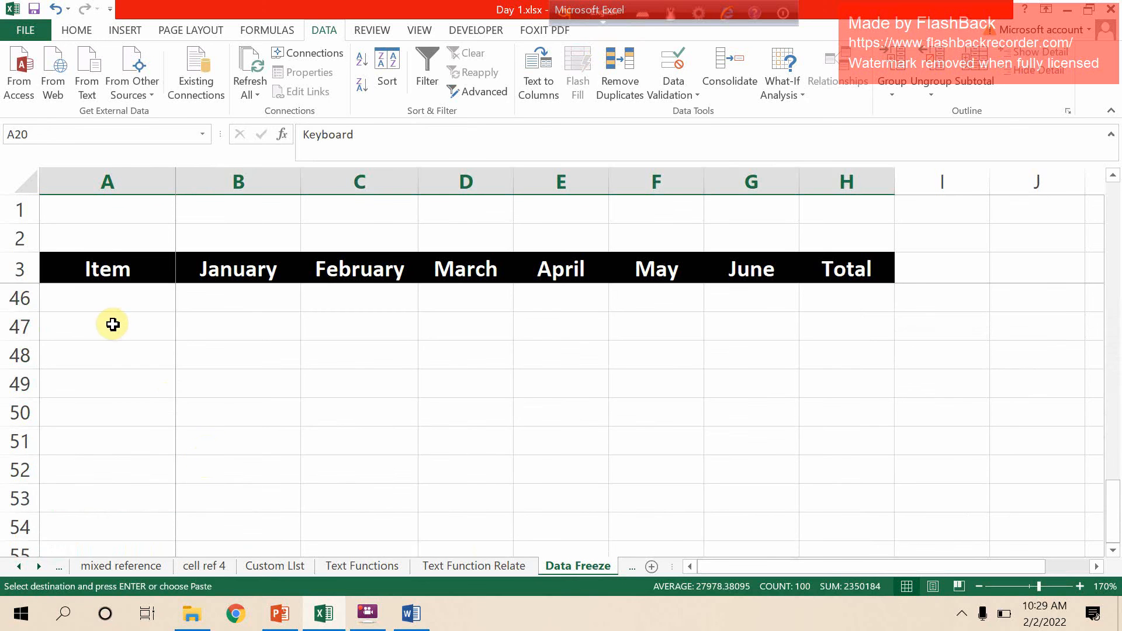
pyautogui.scroll(4, 121, 307)
pyautogui.click(120, 357)
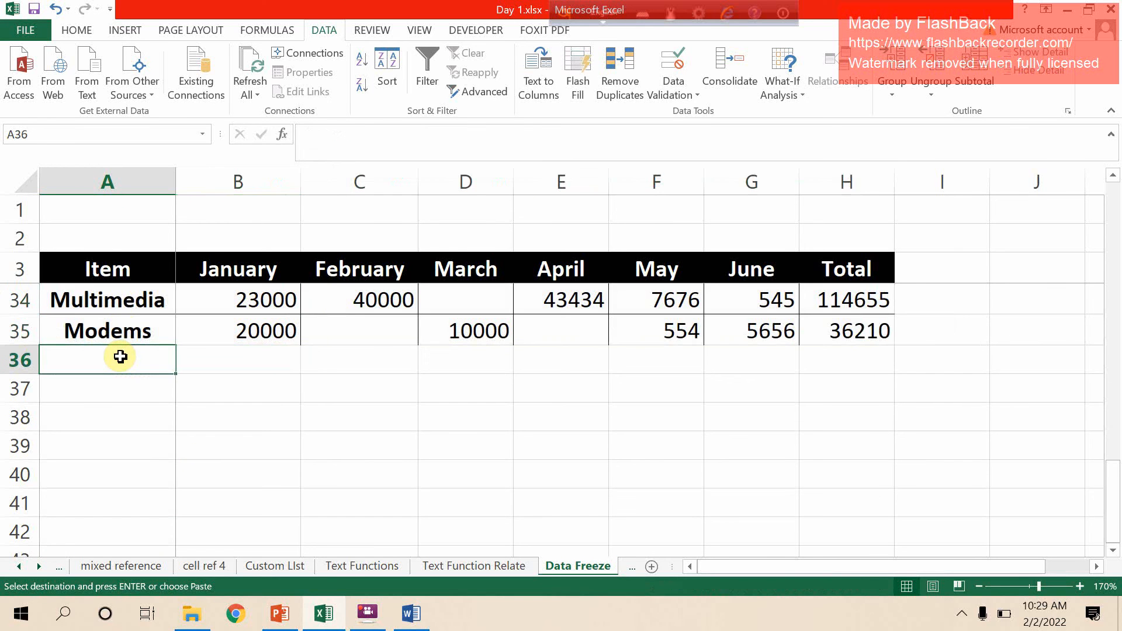
pyautogui.hotkey('ctrl', 'v')
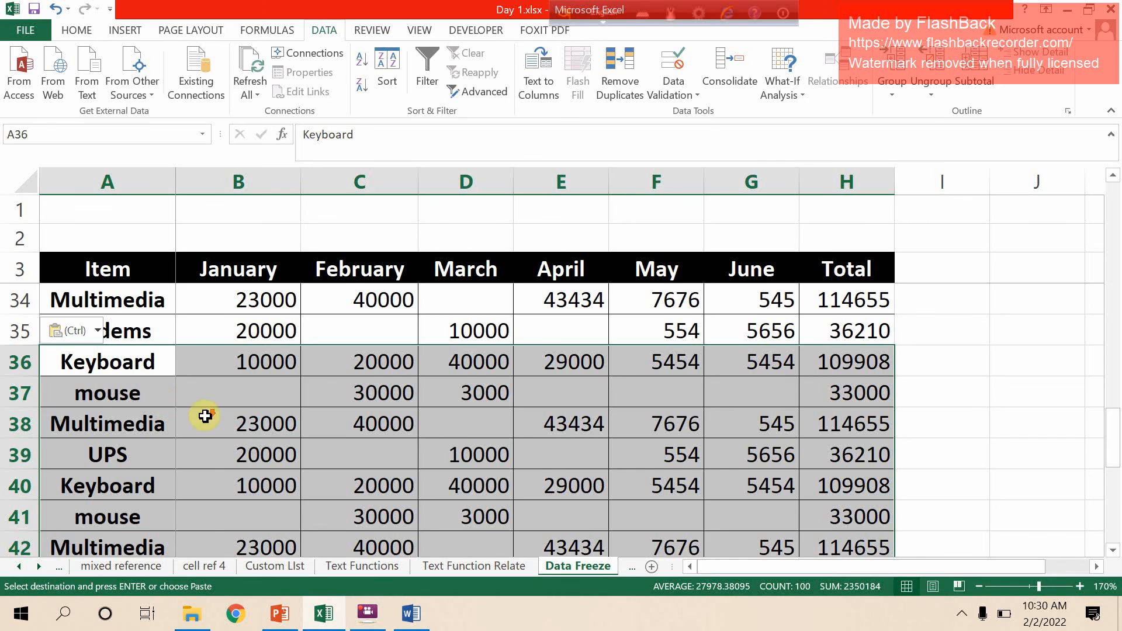
# Copy the item rows in A42:H51 and paste them below the data at A52
pyautogui.scroll(-7, 207, 415)
pyautogui.scroll(2, 166, 332)
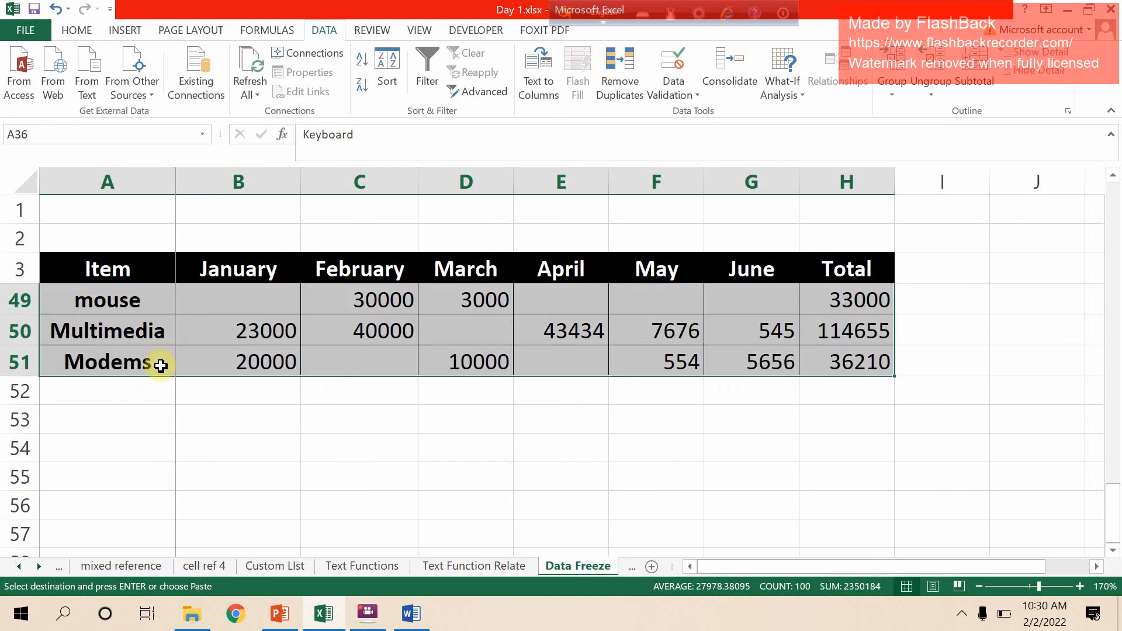
pyautogui.click(156, 390)
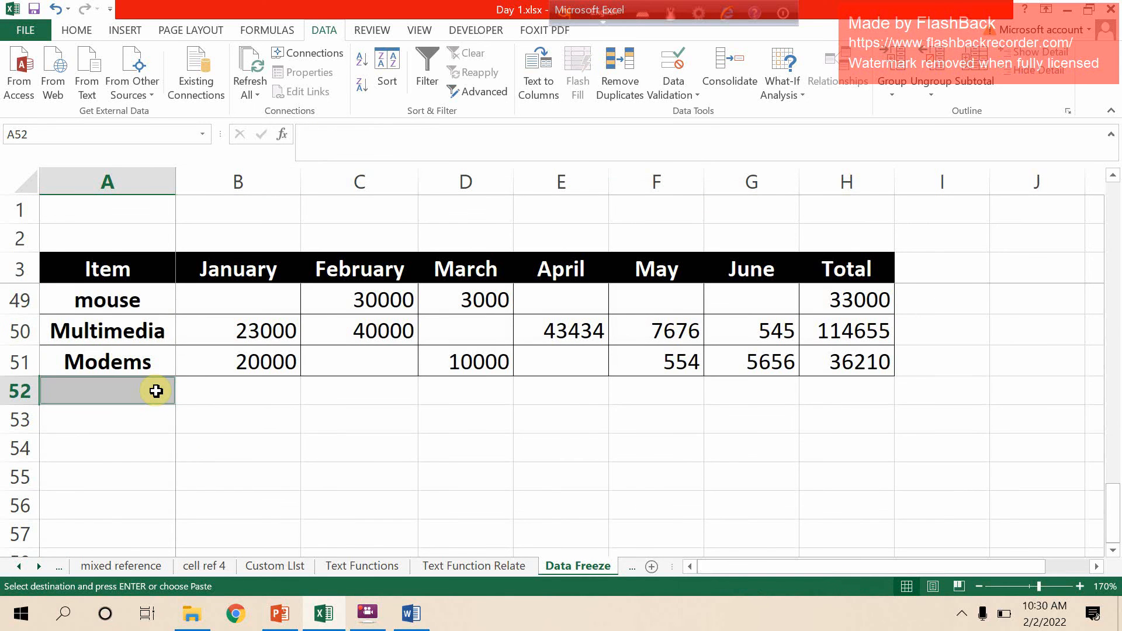
pyautogui.scroll(4, 140, 357)
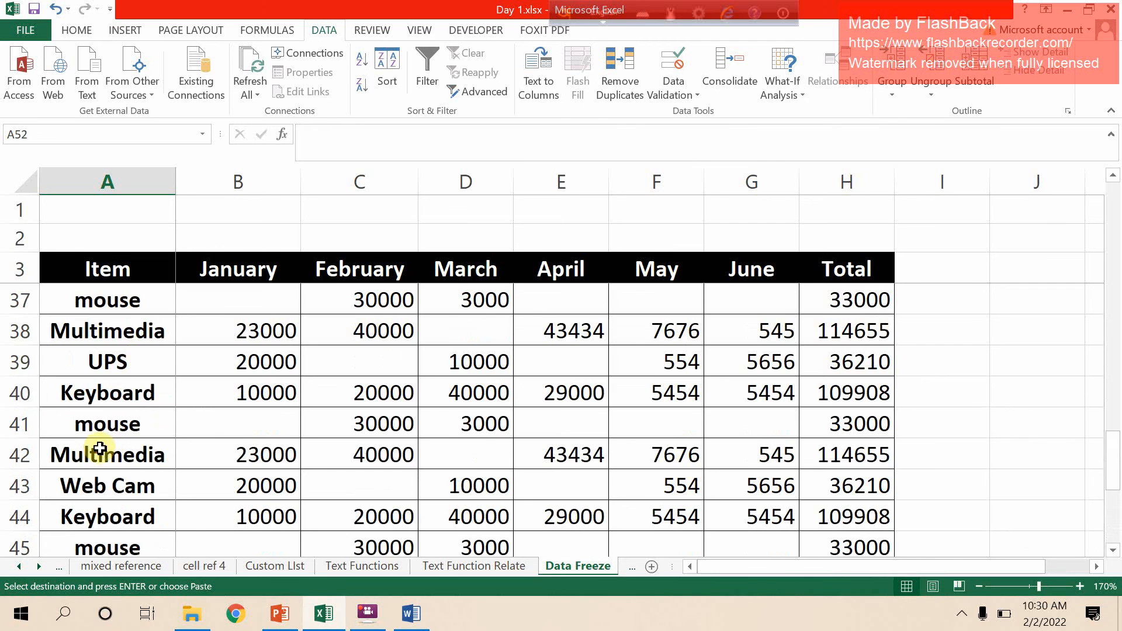
pyautogui.moveTo(95, 449); pyautogui.dragTo(832, 520)
pyautogui.hotkey('ctrl', 'v')
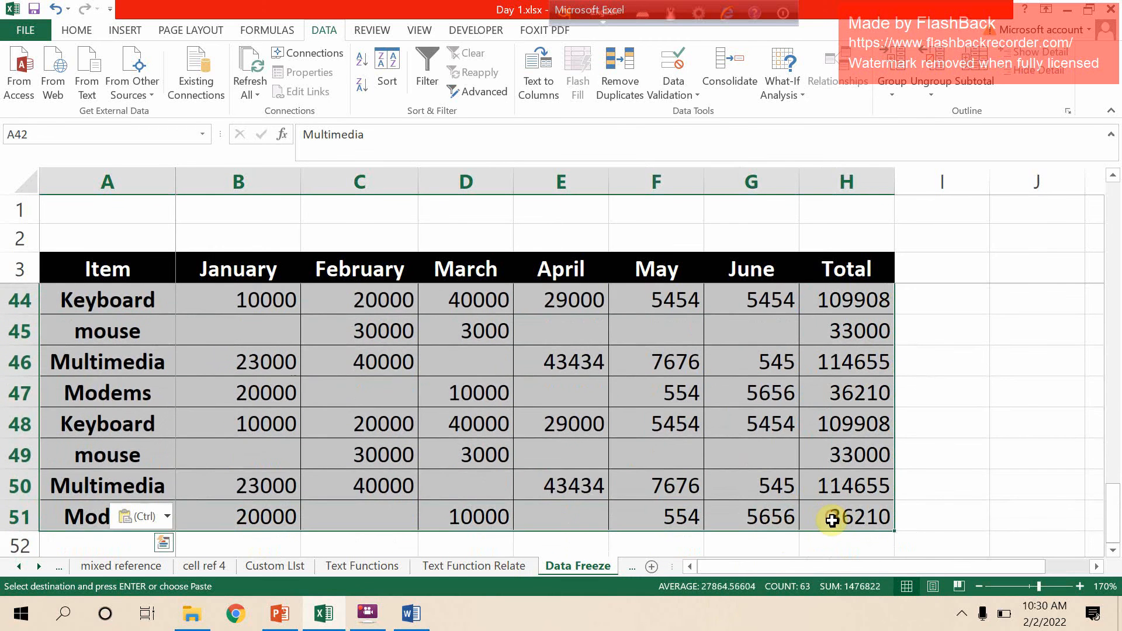
pyautogui.hotkey('ctrl', 'c')
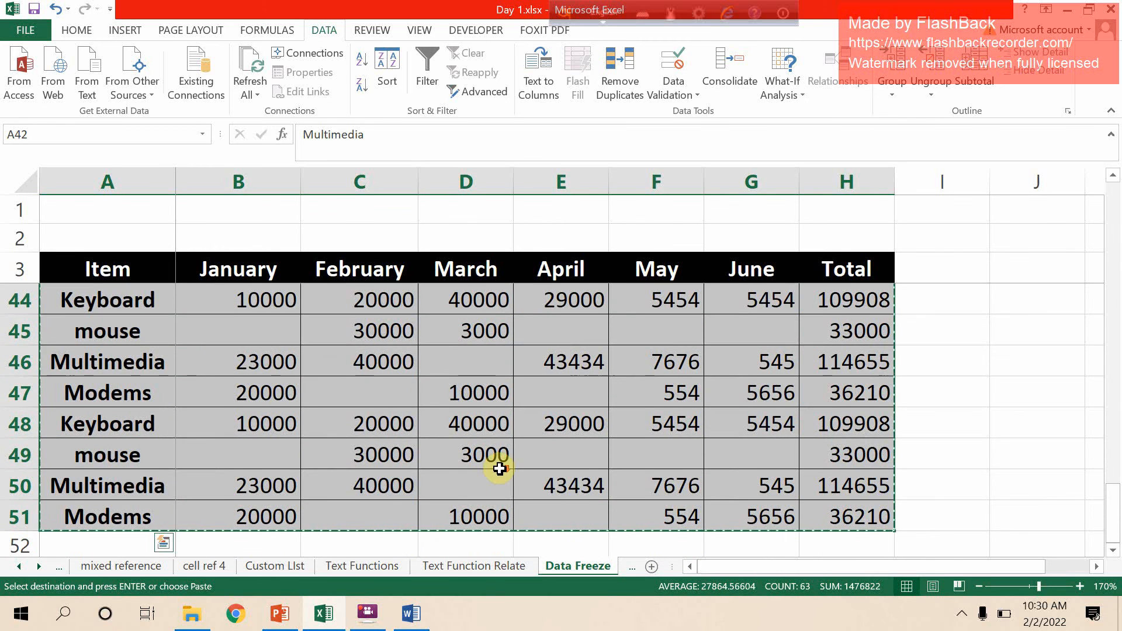
pyautogui.scroll(-2, 499, 469)
pyautogui.click(126, 353)
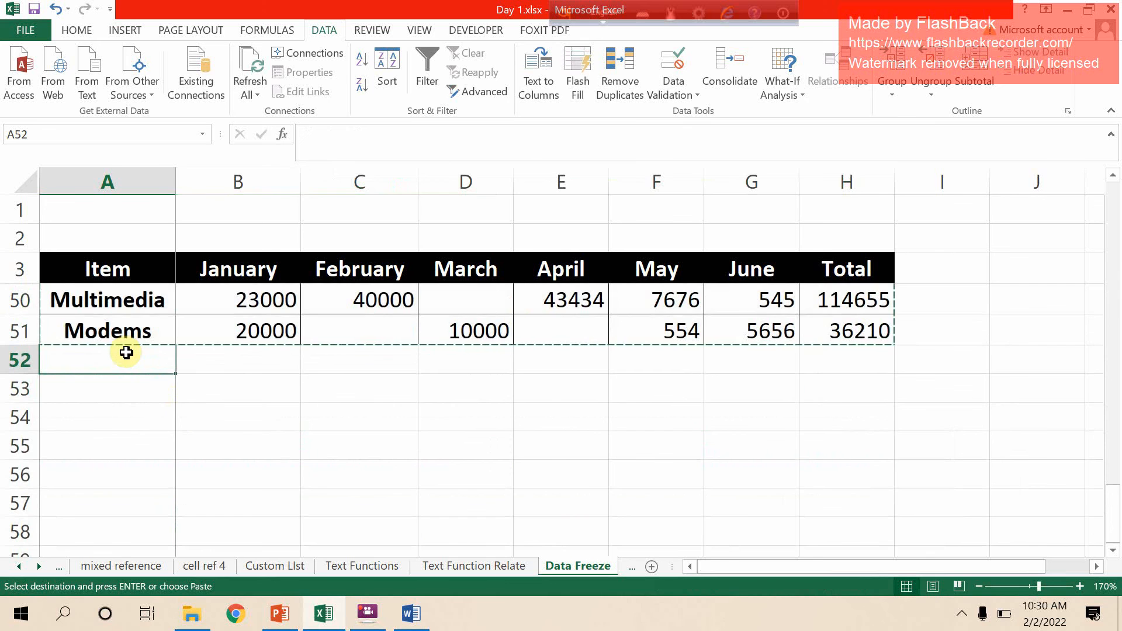
pyautogui.hotkey('ctrl', 'v')
# Paste the copied ten-row block once more at A62 to extend the data
pyautogui.scroll(-3, 323, 524)
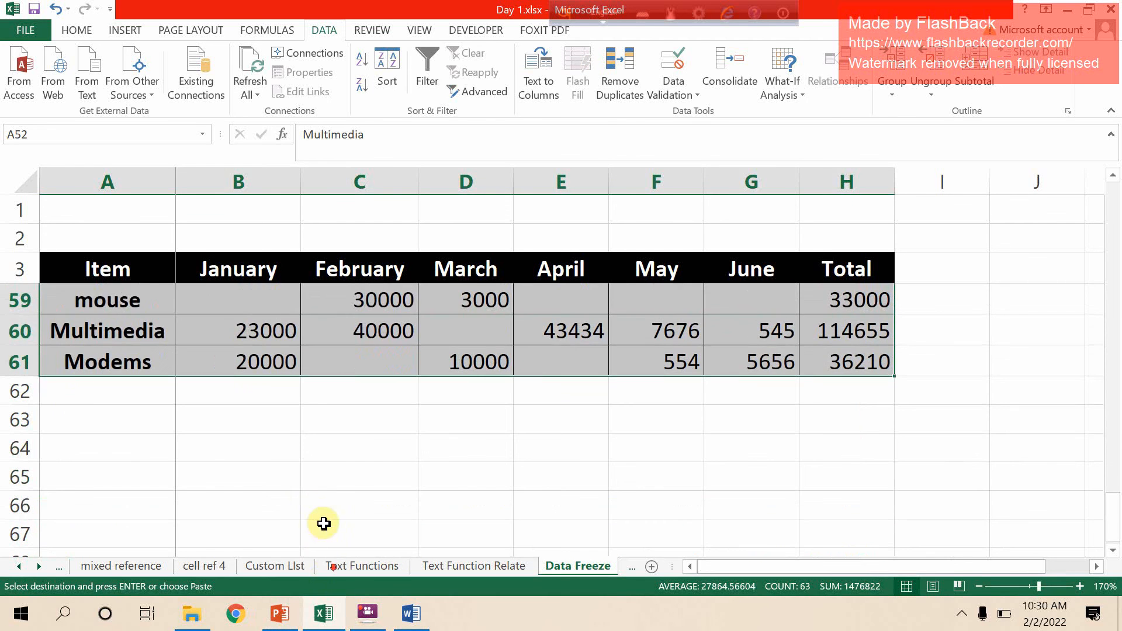
pyautogui.click(83, 385)
pyautogui.hotkey('ctrl', 'v')
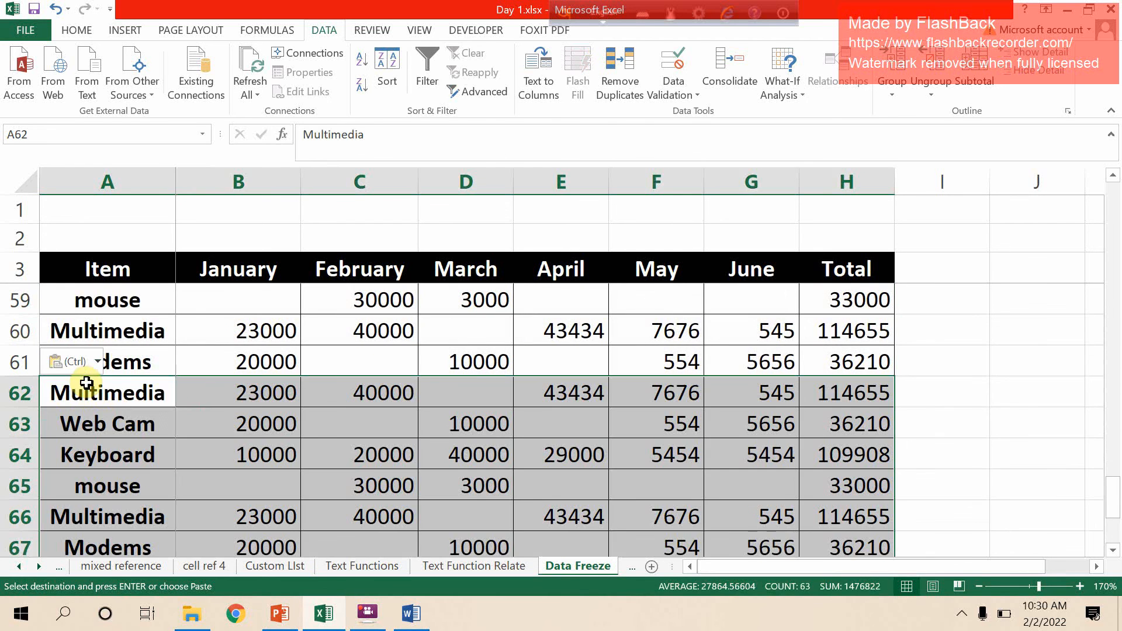
# Copy the extended table from the Item header through row 71, then switch to Word and paste it into the blank document
pyautogui.scroll(18, 326, 389)
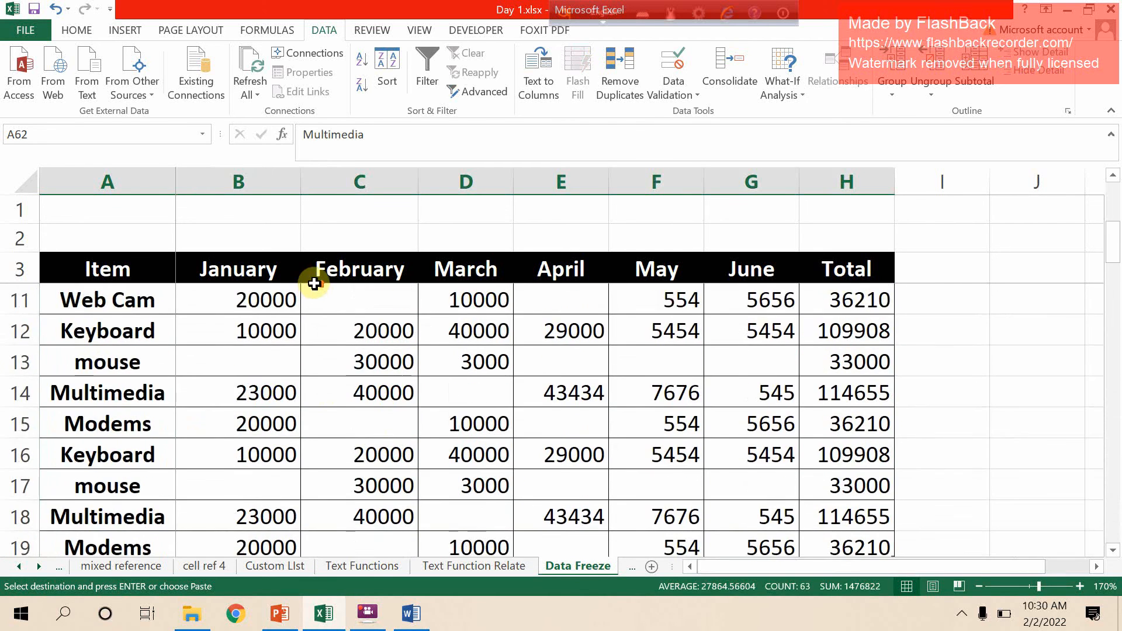
pyautogui.moveTo(82, 268); pyautogui.dragTo(807, 480)
pyautogui.click(807, 479)
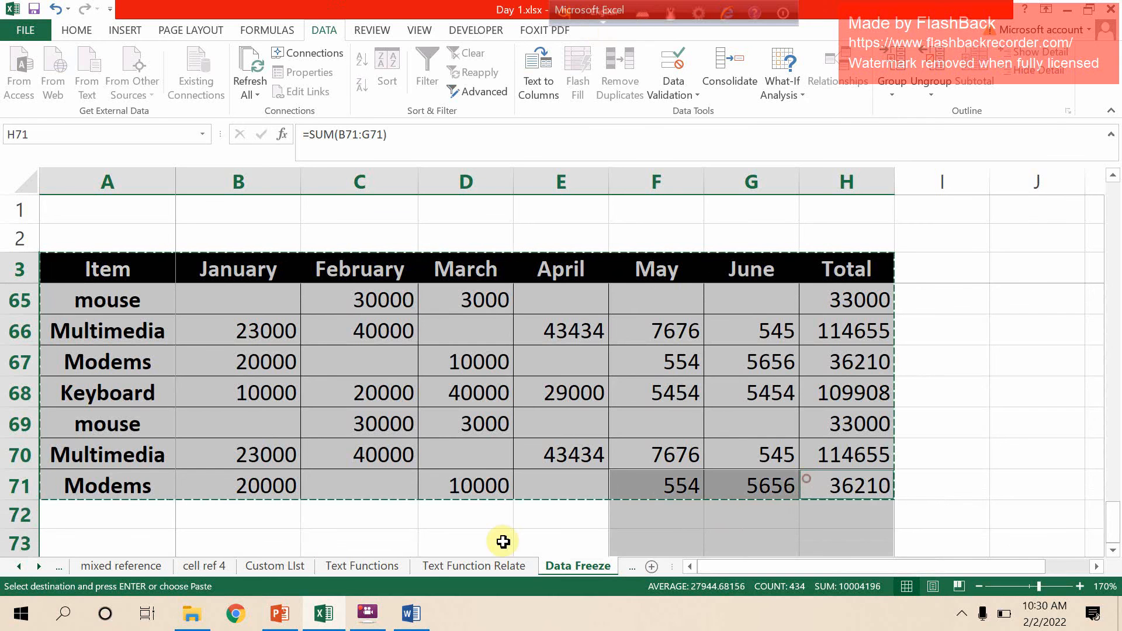
pyautogui.click(429, 607)
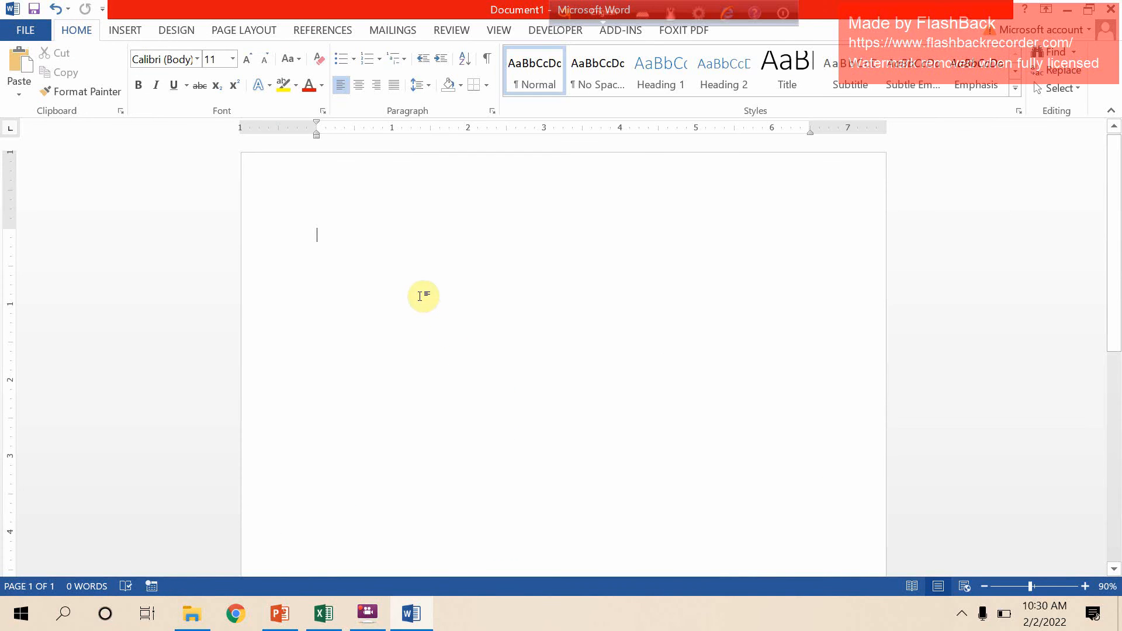
pyautogui.hotkey('ctrl', 'v')
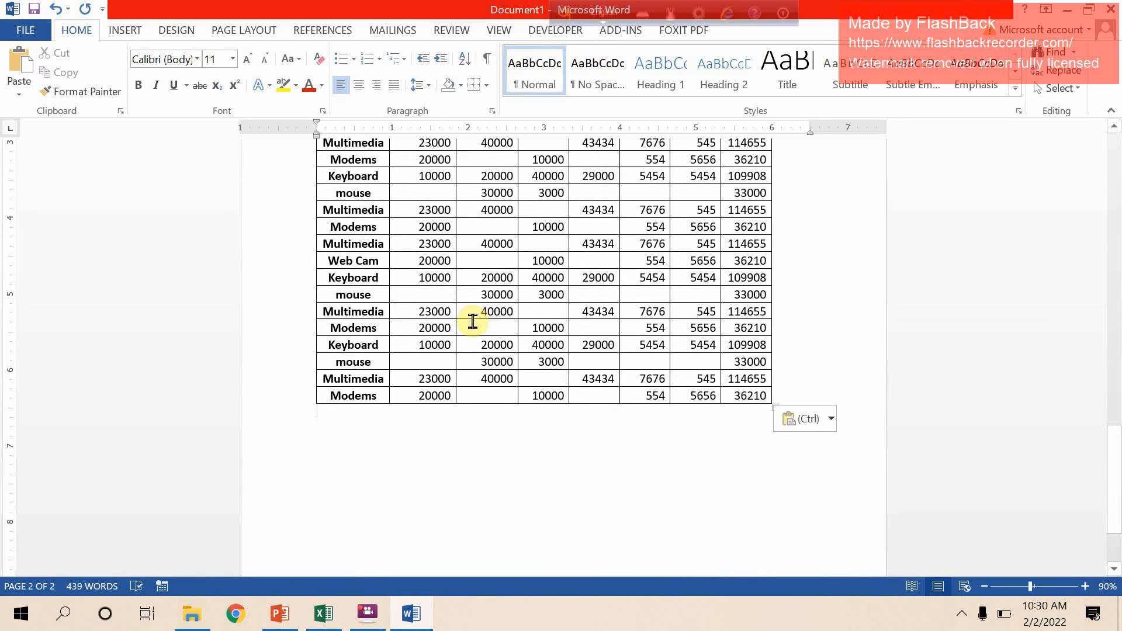
# Undo the table paste in Word, switch to Excel, and copy item rows A47:H71 to A72, below the data
pyautogui.hotkey('ctrl', 'z')
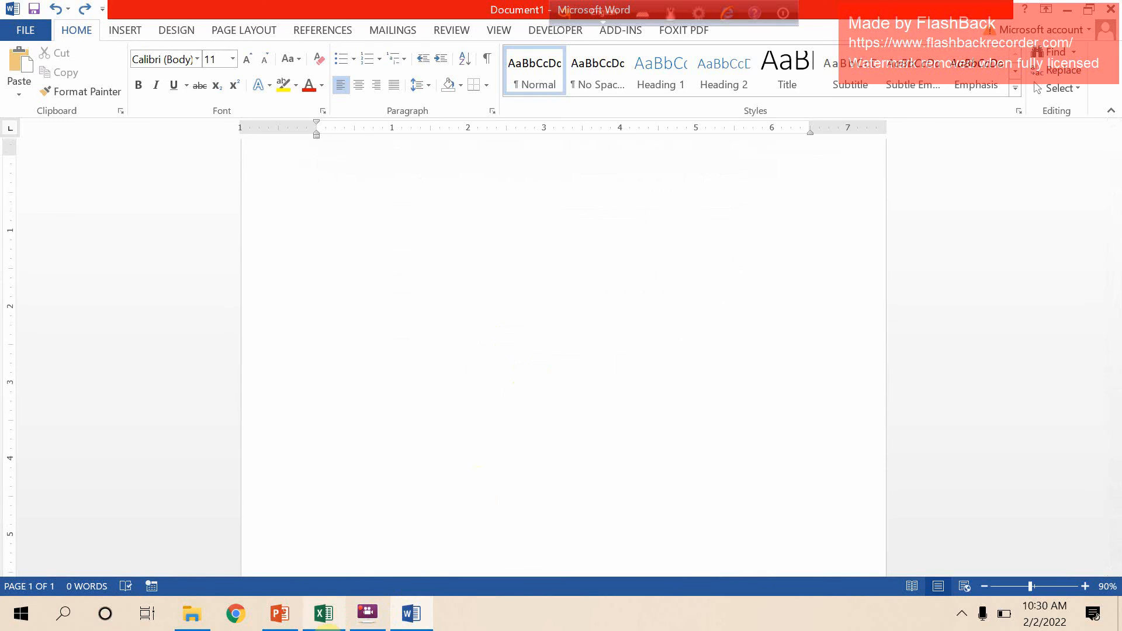
pyautogui.click(325, 615)
pyautogui.scroll(-4, 450, 512)
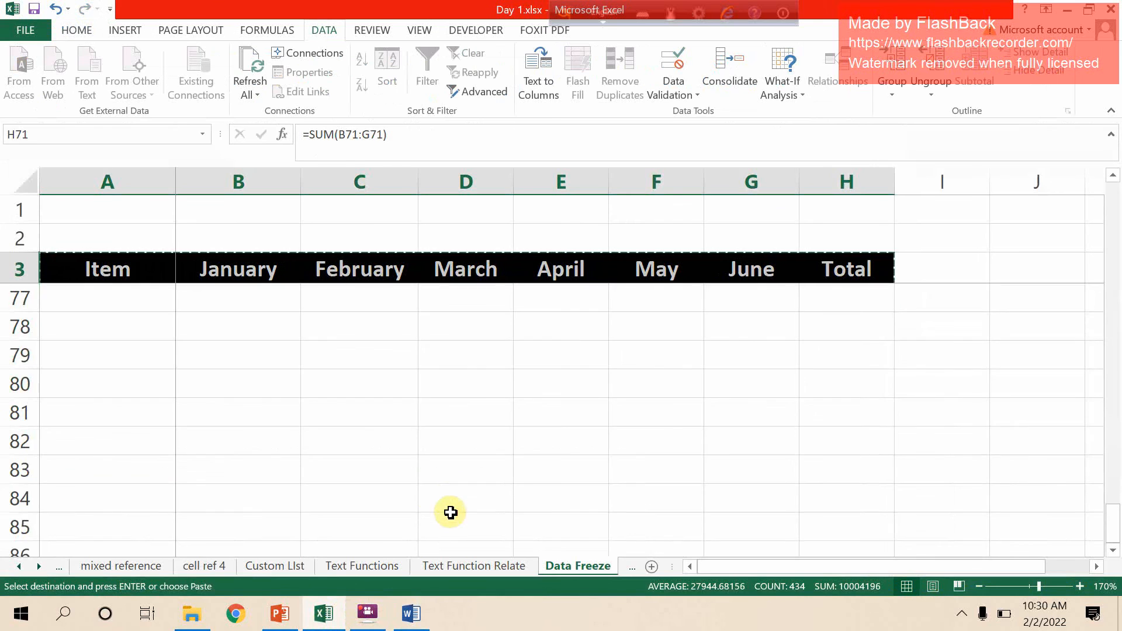
pyautogui.scroll(11, 450, 513)
pyautogui.moveTo(138, 391); pyautogui.dragTo(840, 490)
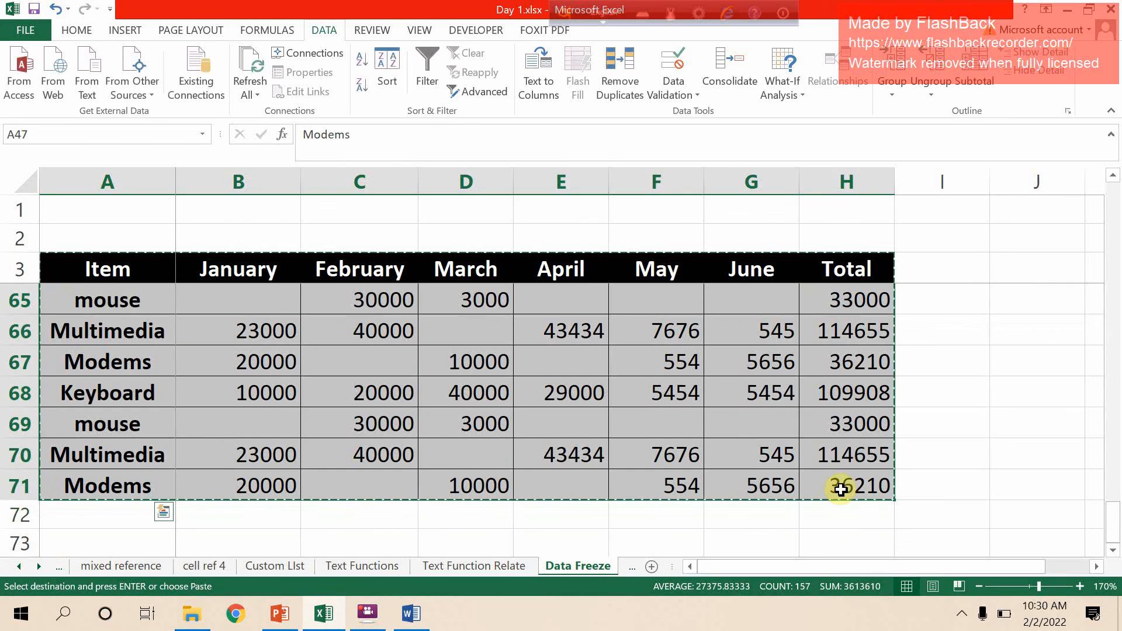
pyautogui.click(133, 520)
pyautogui.hotkey('ctrl', 'v')
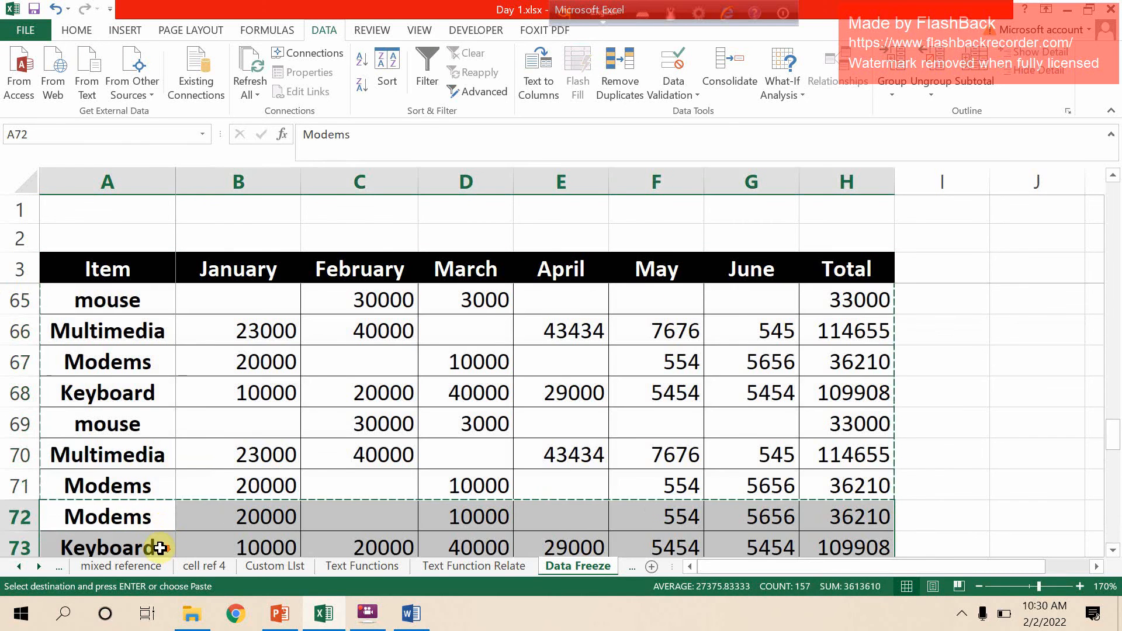
# Paste the same copied block of item rows again at A97, below the last filled row
pyautogui.scroll(-8, 155, 534)
pyautogui.scroll(-3, 145, 418)
pyautogui.scroll(3, 138, 361)
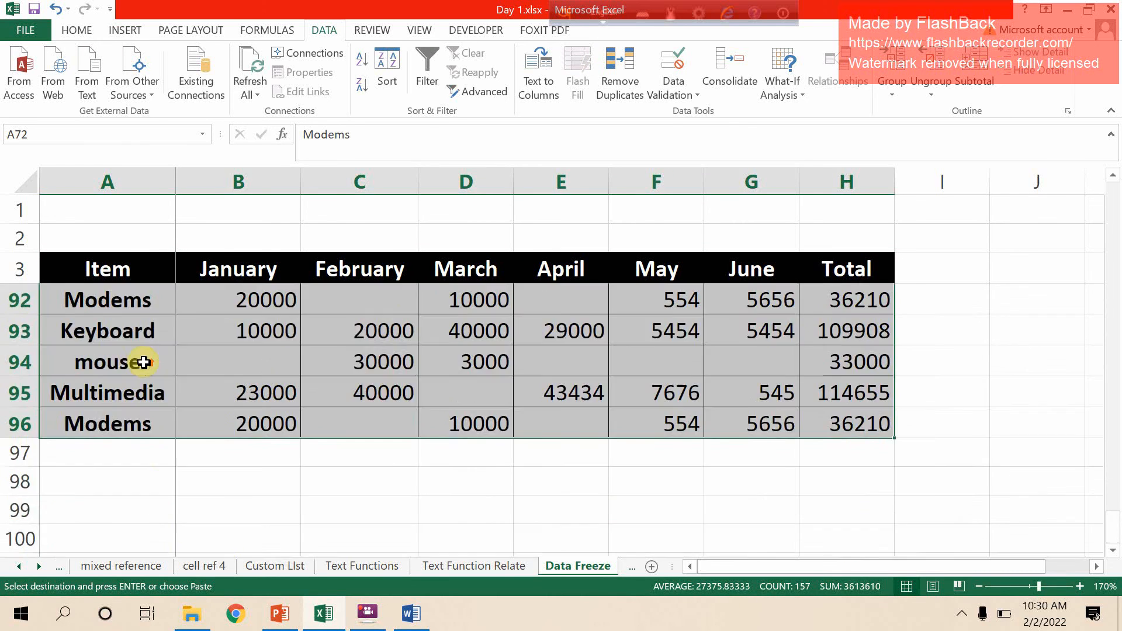
pyautogui.scroll(-1, 140, 421)
pyautogui.click(134, 452)
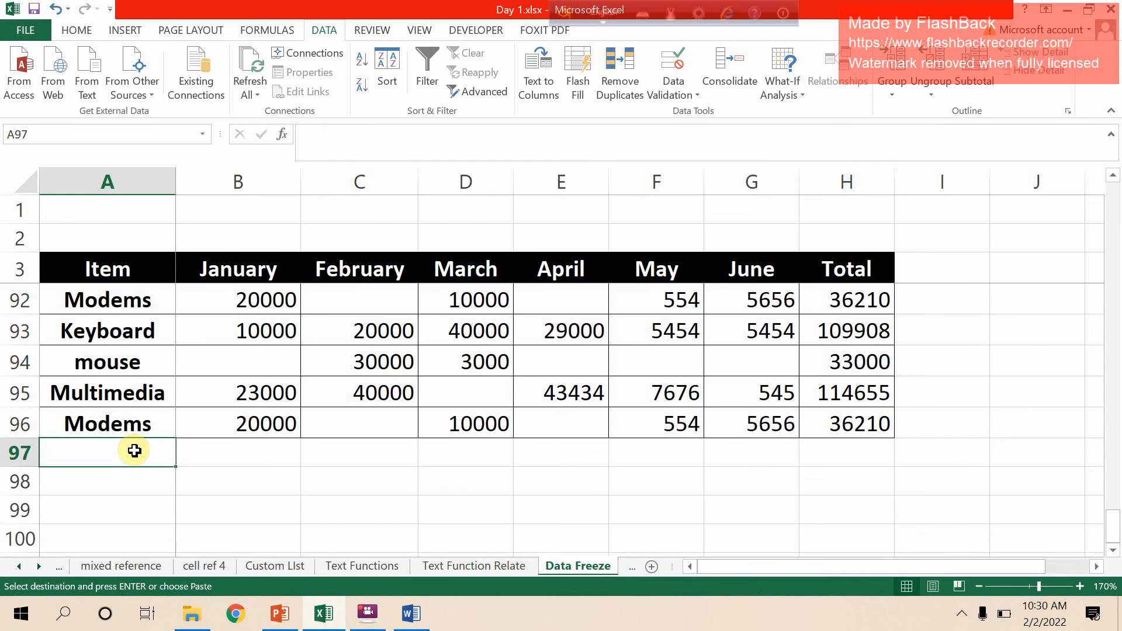
pyautogui.hotkey('ctrl', 'v')
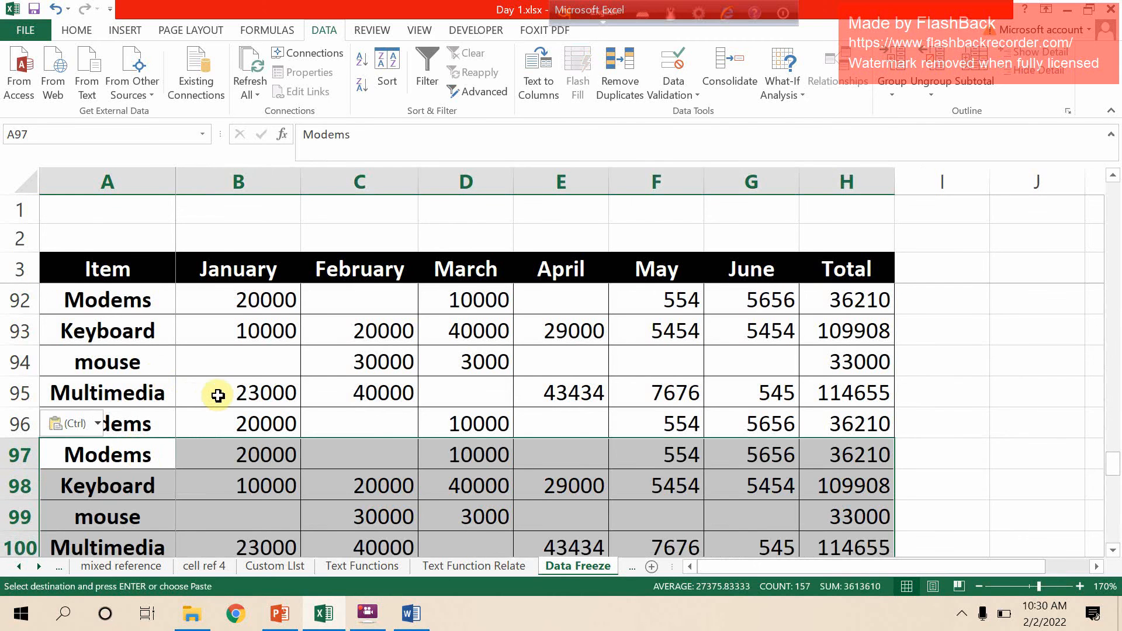
pyautogui.scroll(4, 226, 395)
pyautogui.scroll(-3, 226, 395)
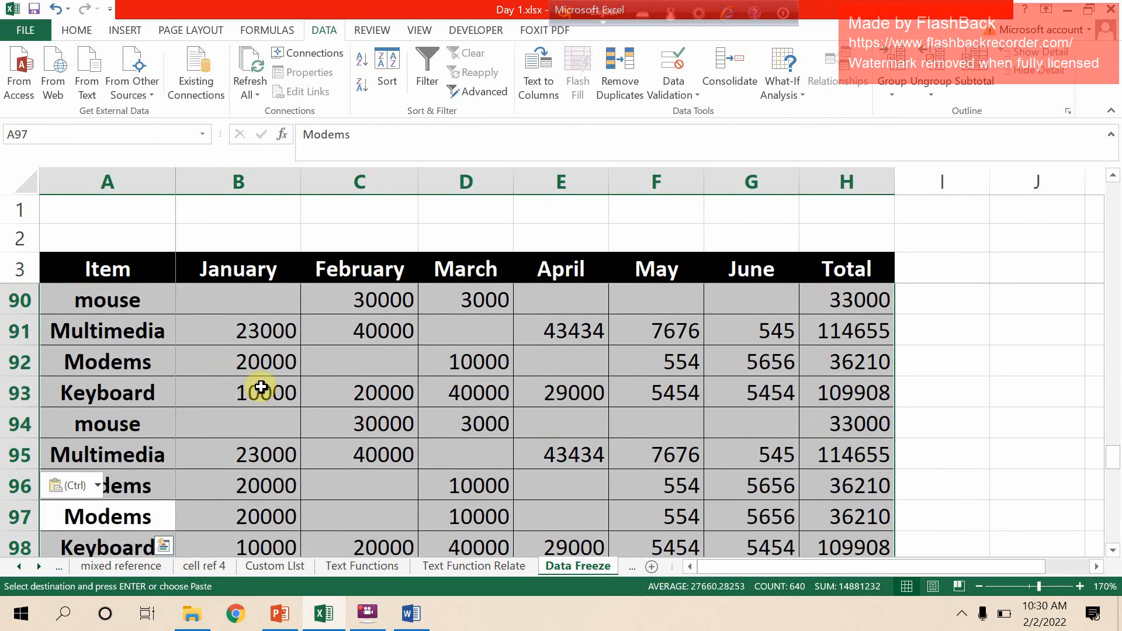
pyautogui.rightClick(260, 386)
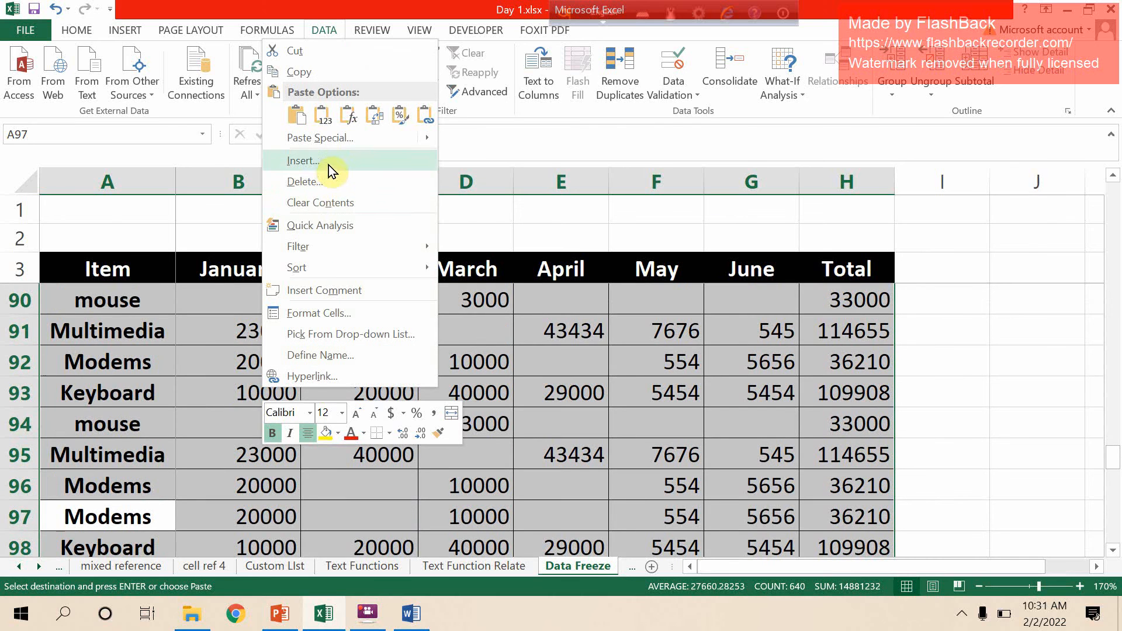
pyautogui.click(298, 115)
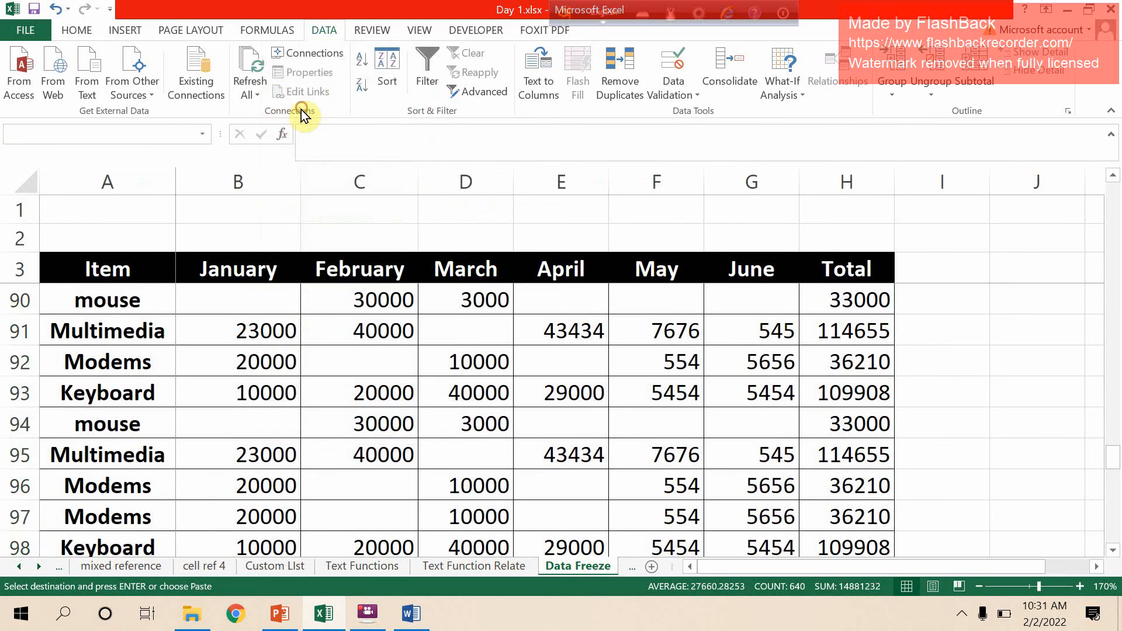
pyautogui.hotkey('ctrl', 'z')
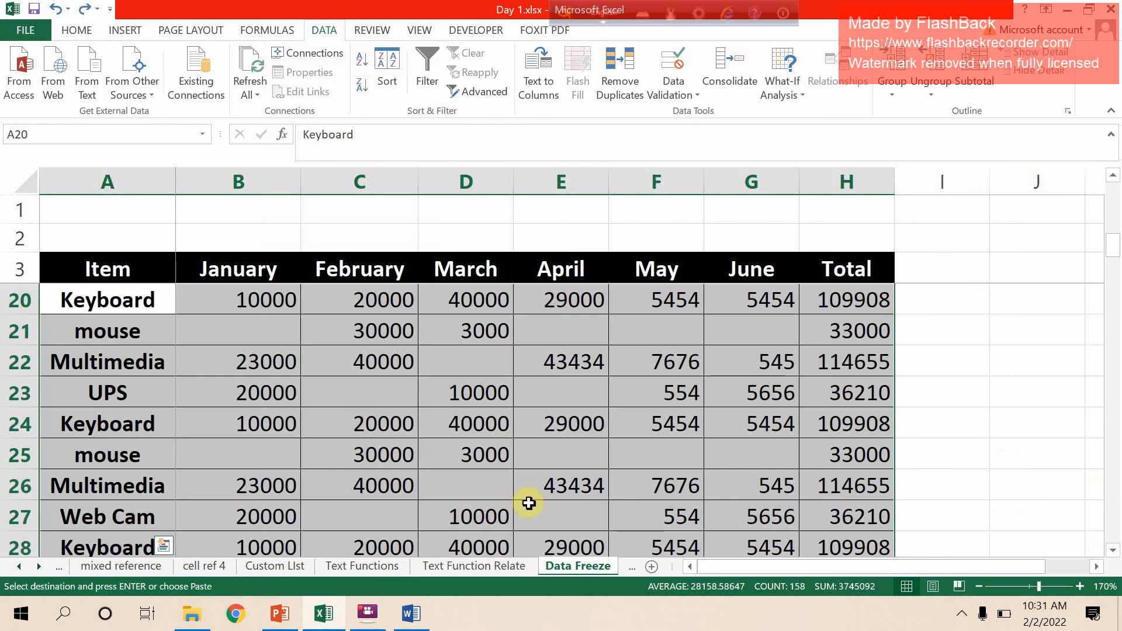
# Copy the selected item rows starting at A20 and paste them into the blank Word document
pyautogui.rightClick(384, 406)
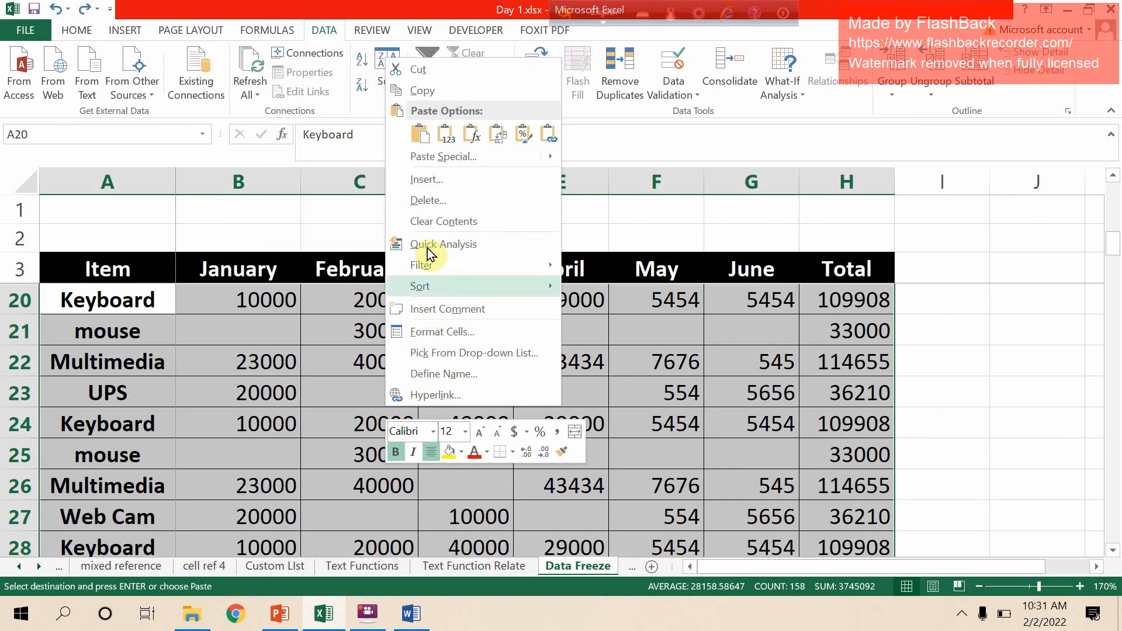
pyautogui.click(432, 89)
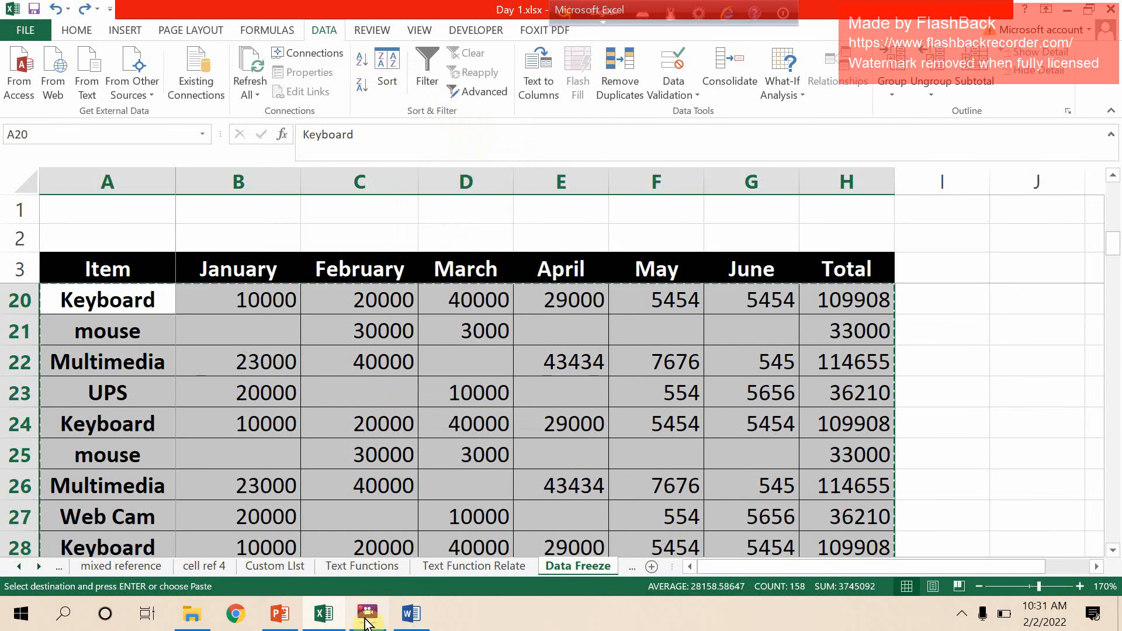
pyautogui.click(412, 614)
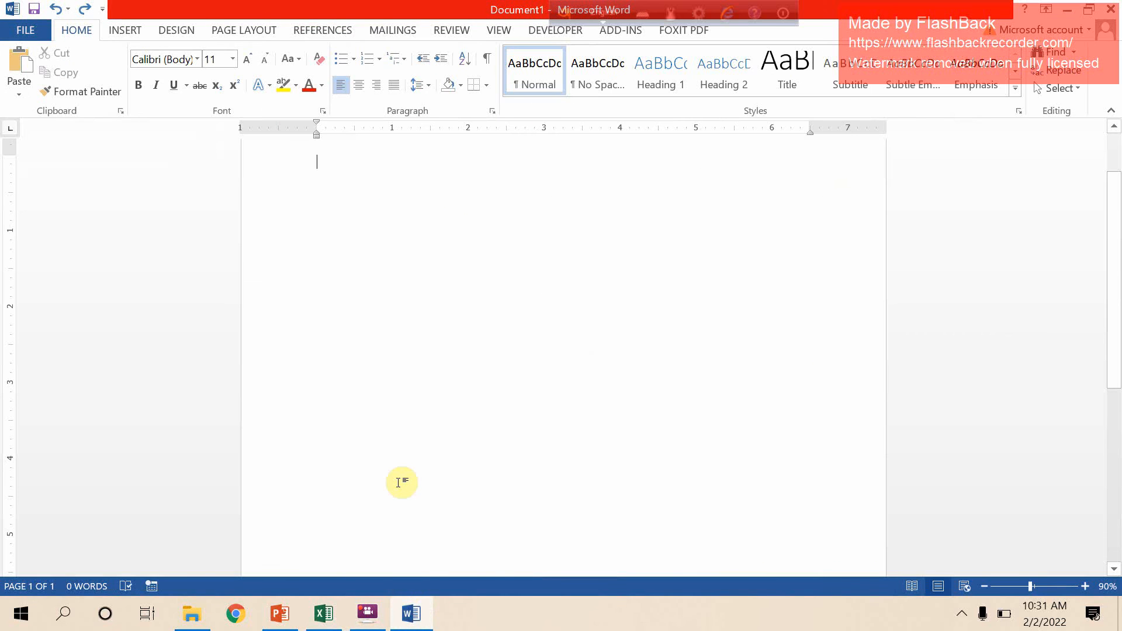
pyautogui.hotkey('ctrl', 'v')
pyautogui.scroll(5, 550, 480)
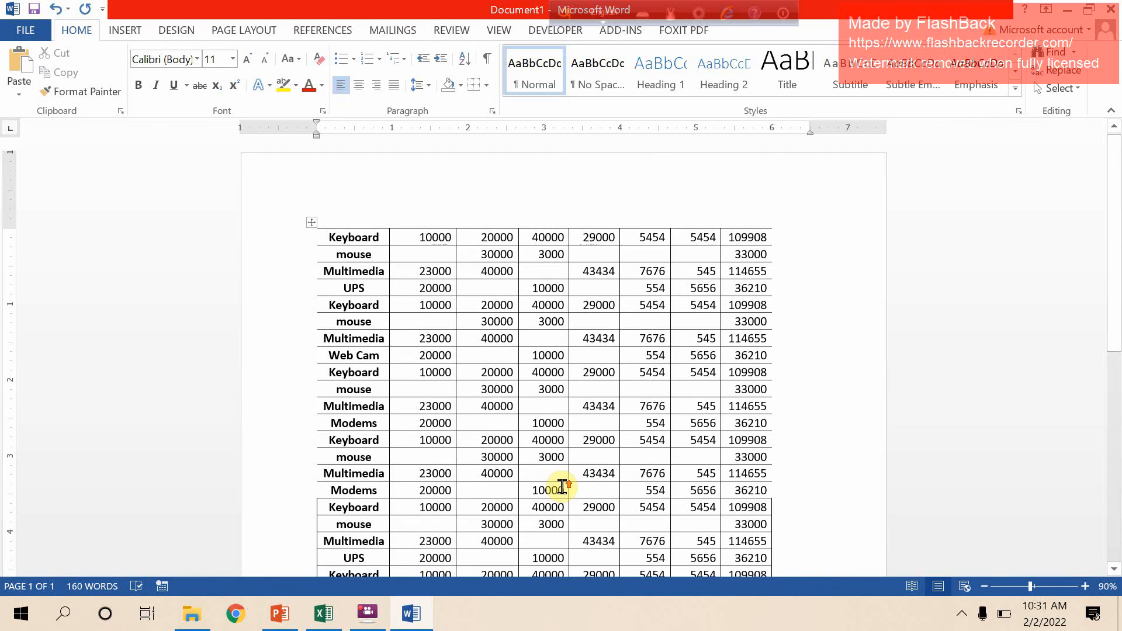
# Check how far the pasted rows run down the page, and delete them all from the Word document
pyautogui.click(1115, 544)
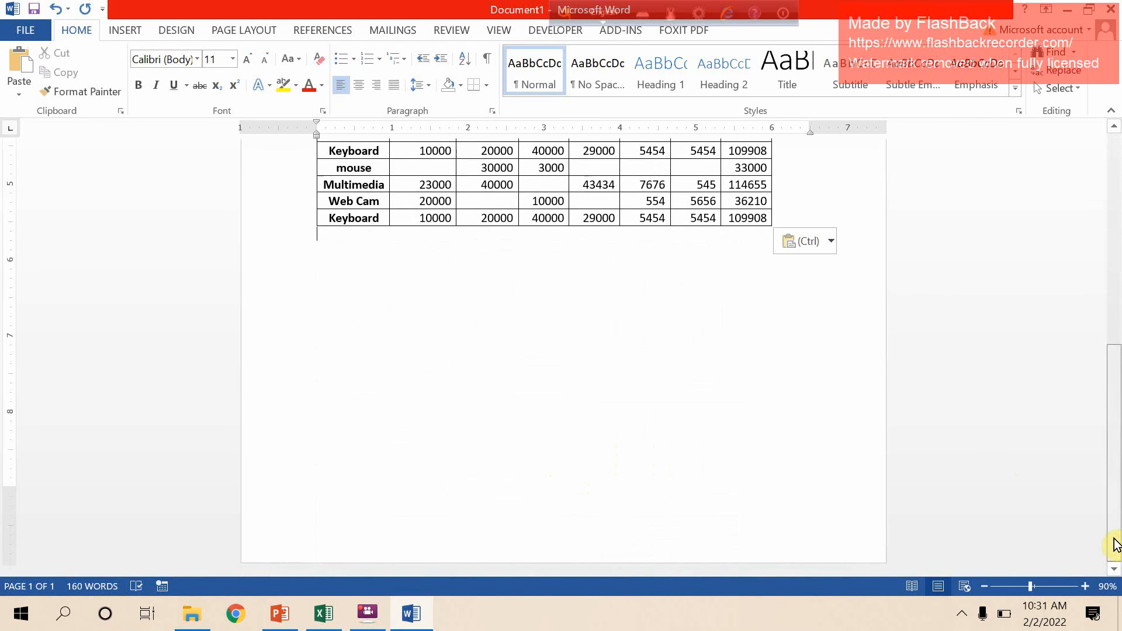
pyautogui.moveTo(1115, 544); pyautogui.dragTo(1115, 187)
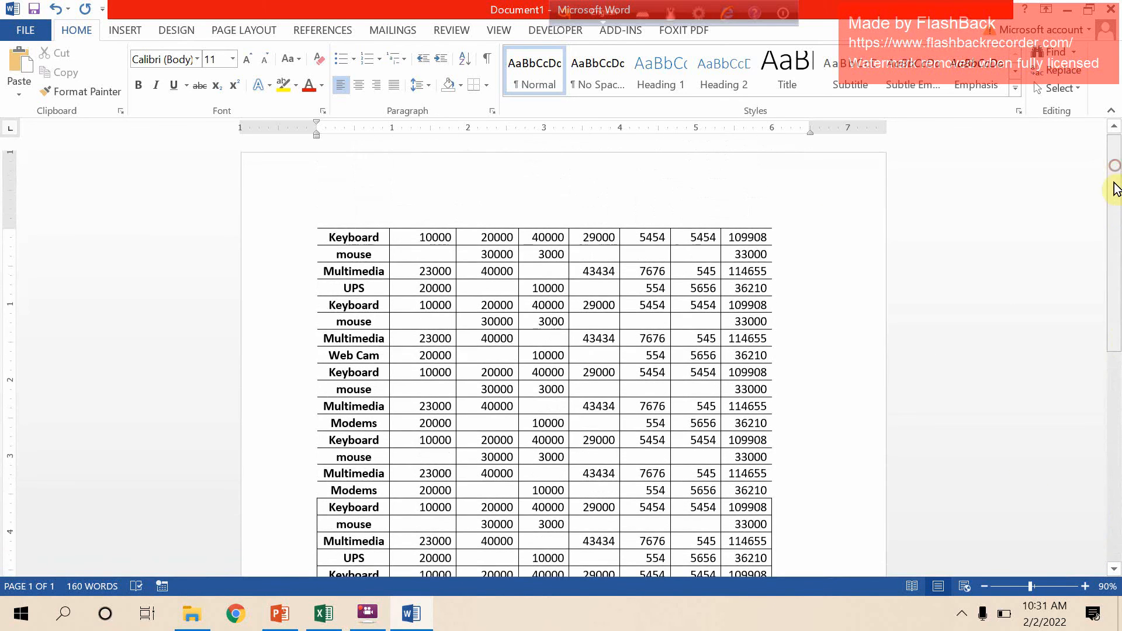
pyautogui.hotkey('ctrl', 'a')
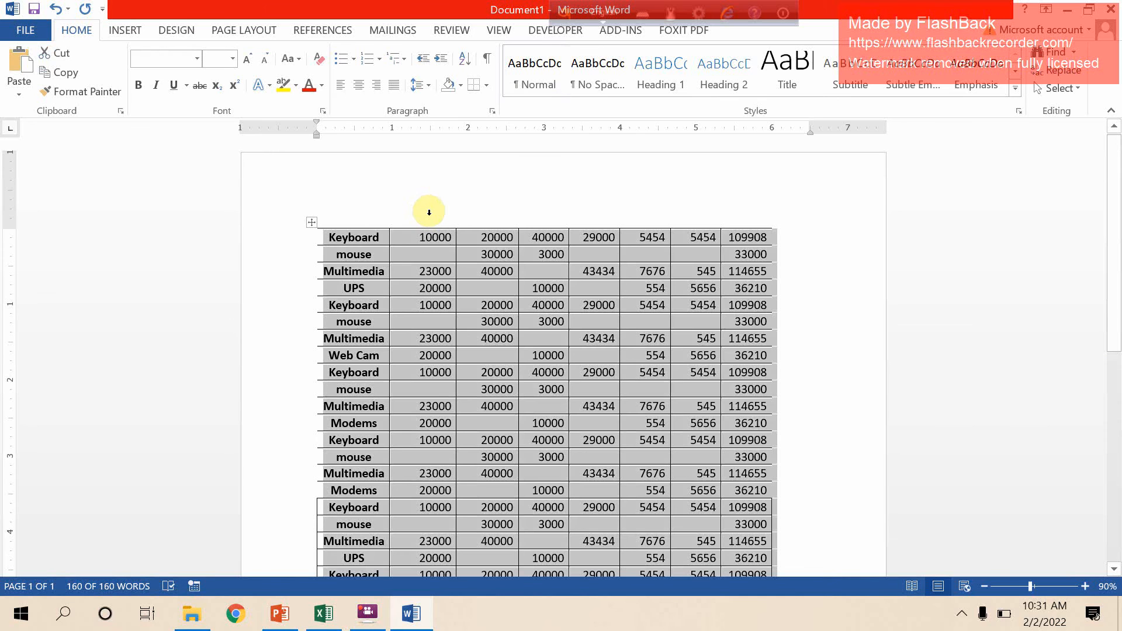
pyautogui.press('Delete')
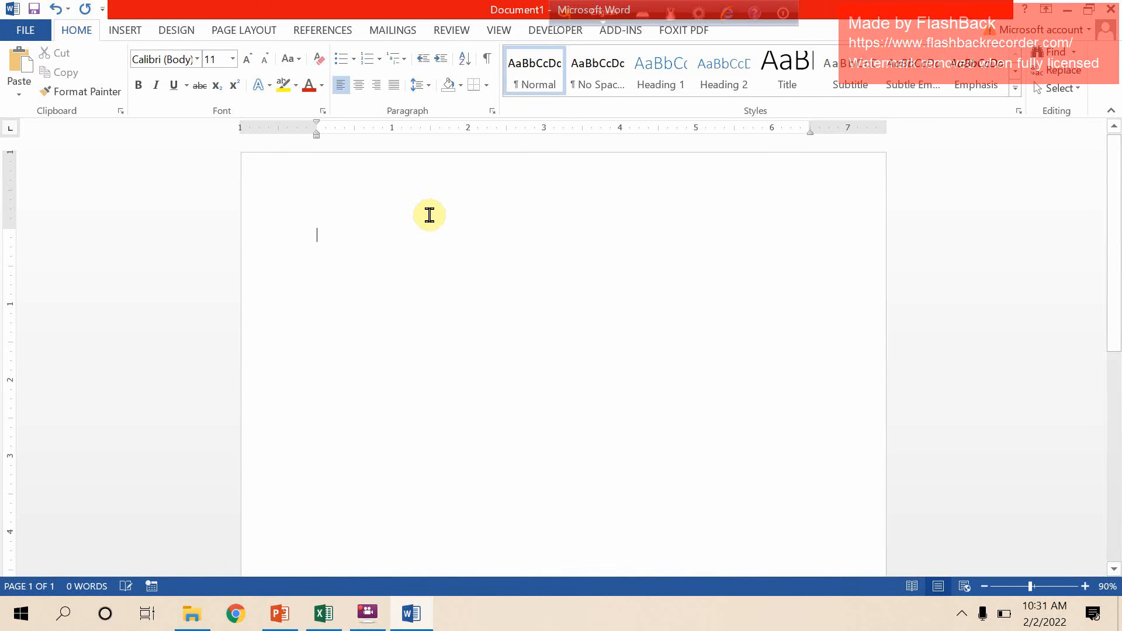
# Switch to Excel and copy the item rows A53:H121 from the lower part of the Data Freeze table
pyautogui.click(325, 613)
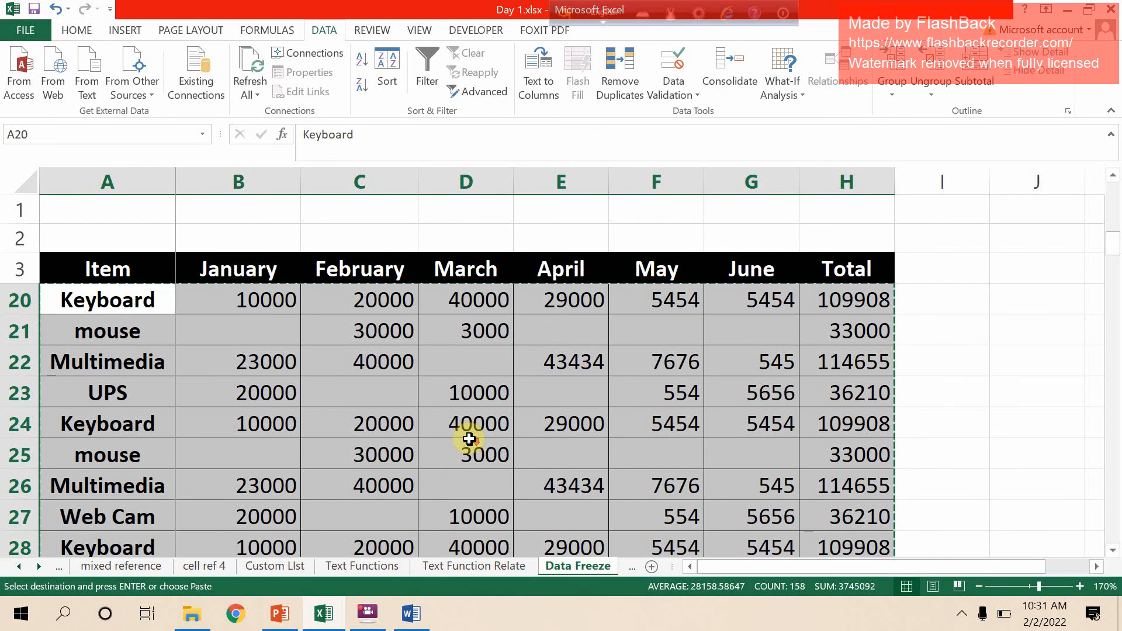
pyautogui.keyDown('ctrl'); pyautogui.scroll(-11, 469, 440); pyautogui.keyUp('ctrl')
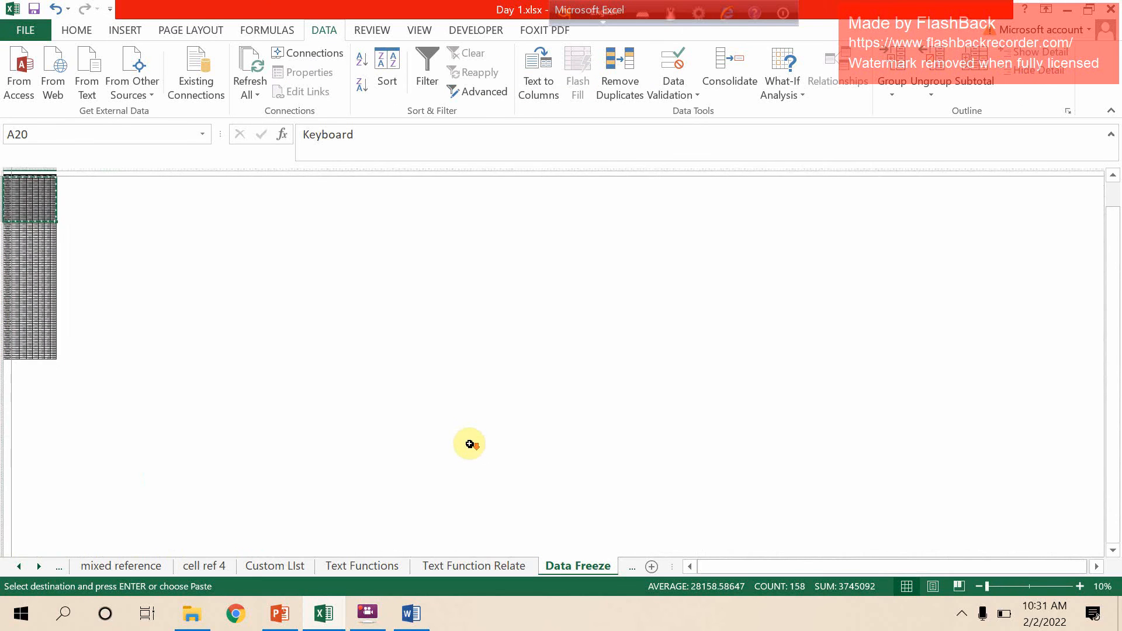
pyautogui.click(26, 184)
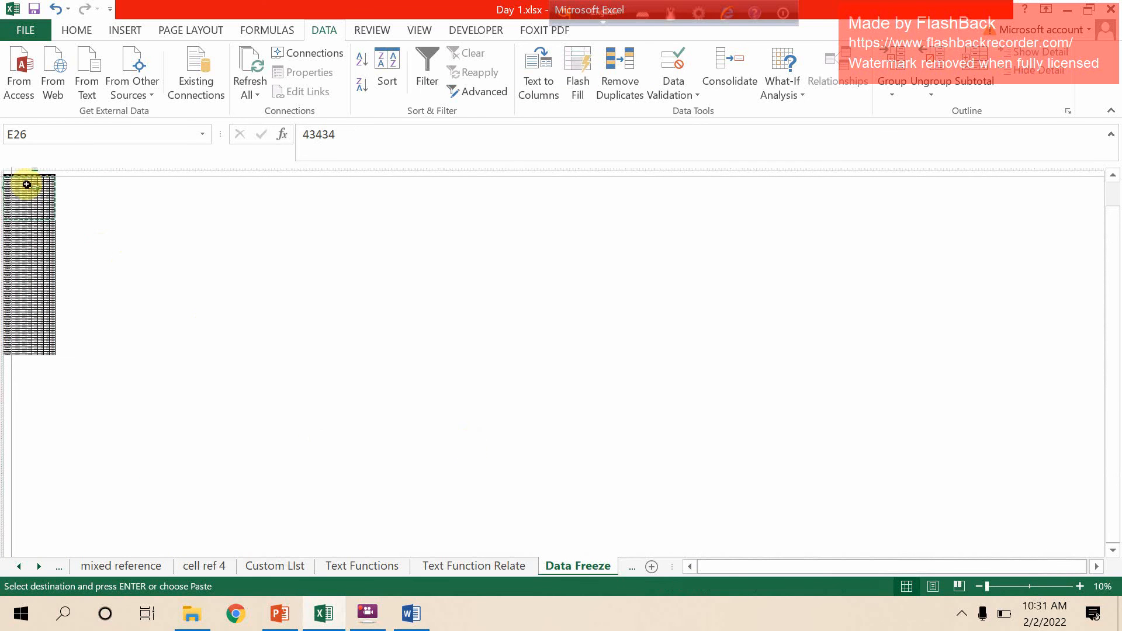
pyautogui.moveTo(8, 174); pyautogui.dragTo(50, 268)
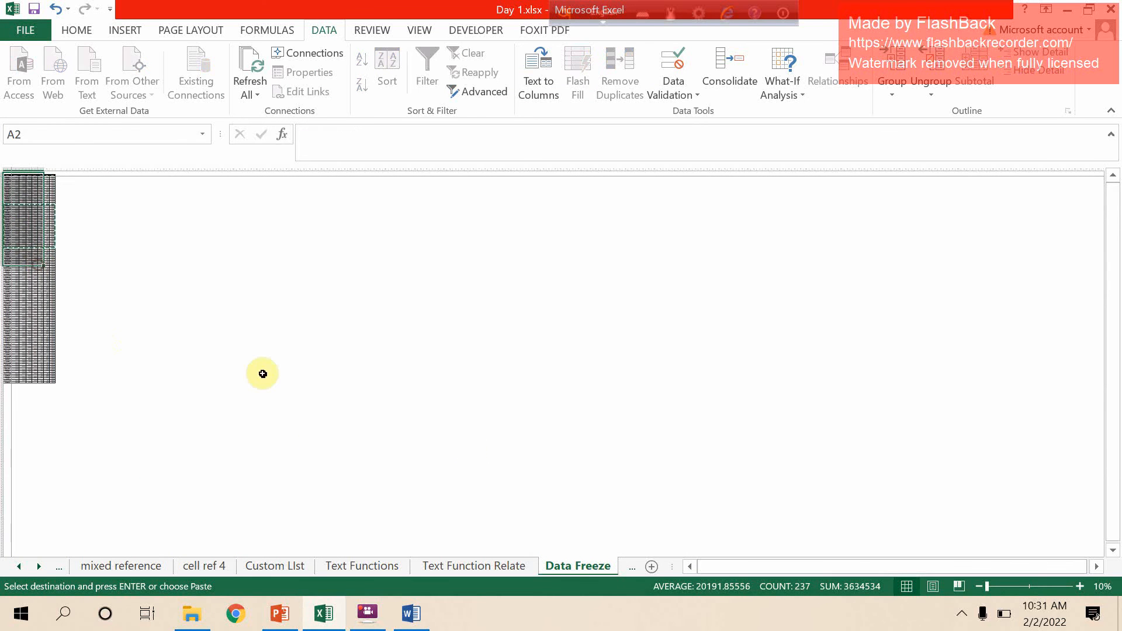
pyautogui.click(264, 374)
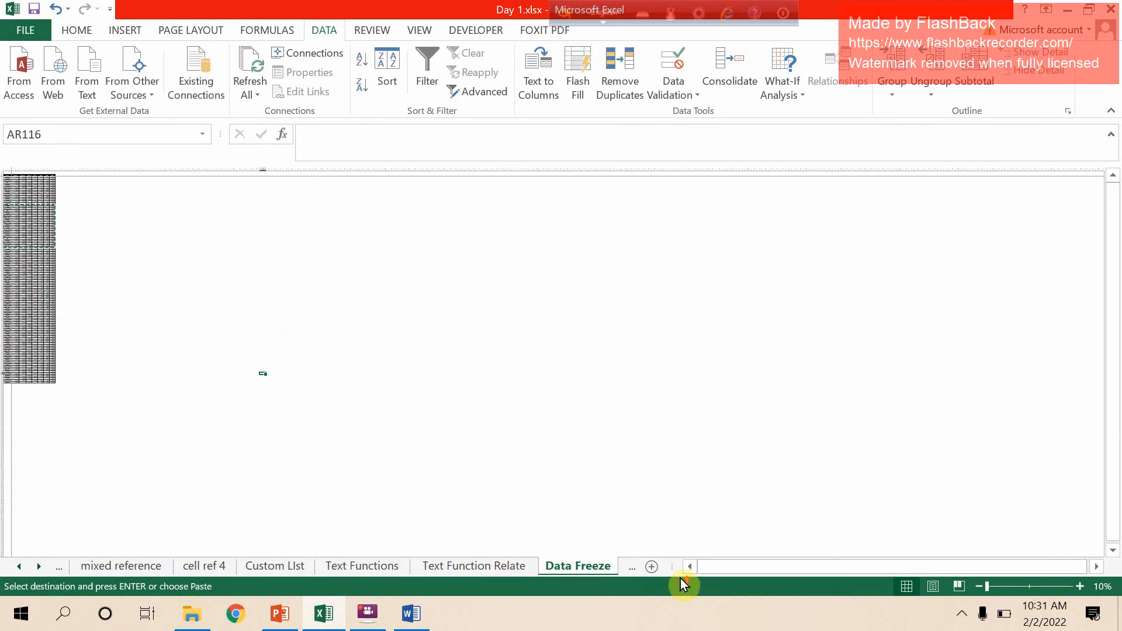
pyautogui.scroll(2, 585, 462)
pyautogui.click(475, 380)
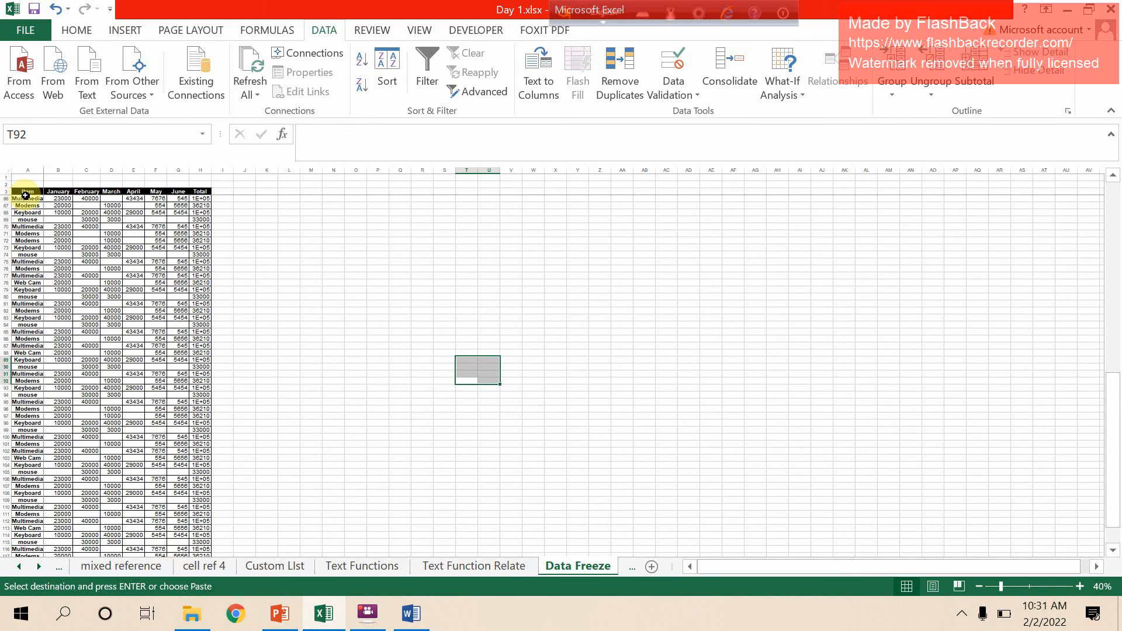
pyautogui.moveTo(26, 193); pyautogui.dragTo(36, 323)
pyautogui.click(147, 519)
pyautogui.hotkey('ctrl', 'c')
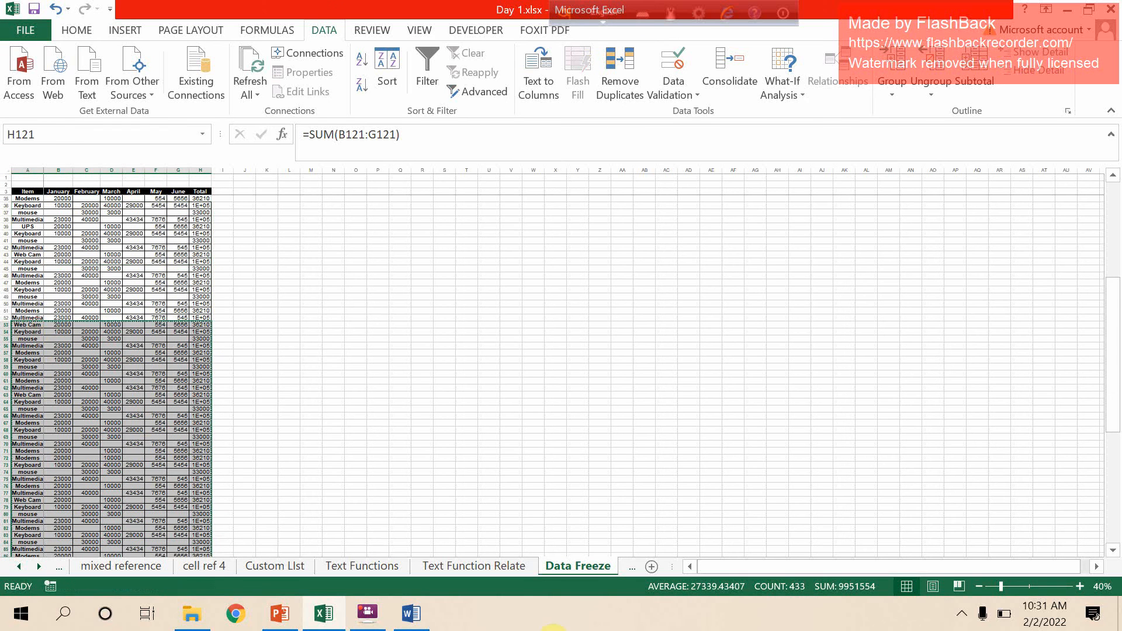
# Paste the copied item rows at A122, directly below the last row of the table
pyautogui.scroll(-18, 345, 441)
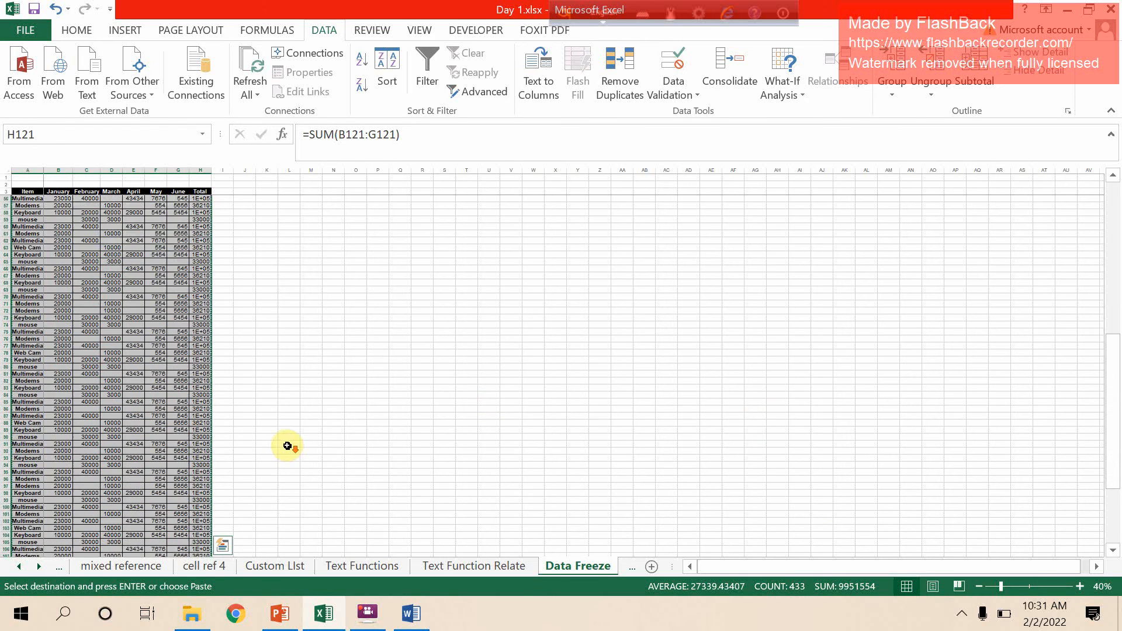
pyautogui.scroll(-1, 285, 449)
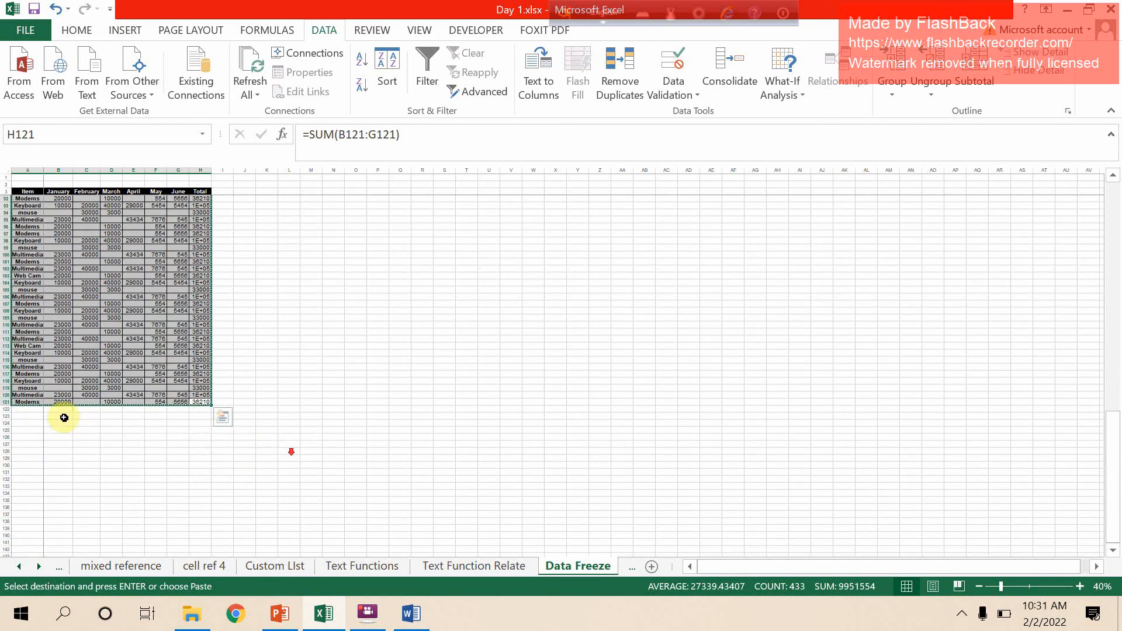
pyautogui.click(33, 416)
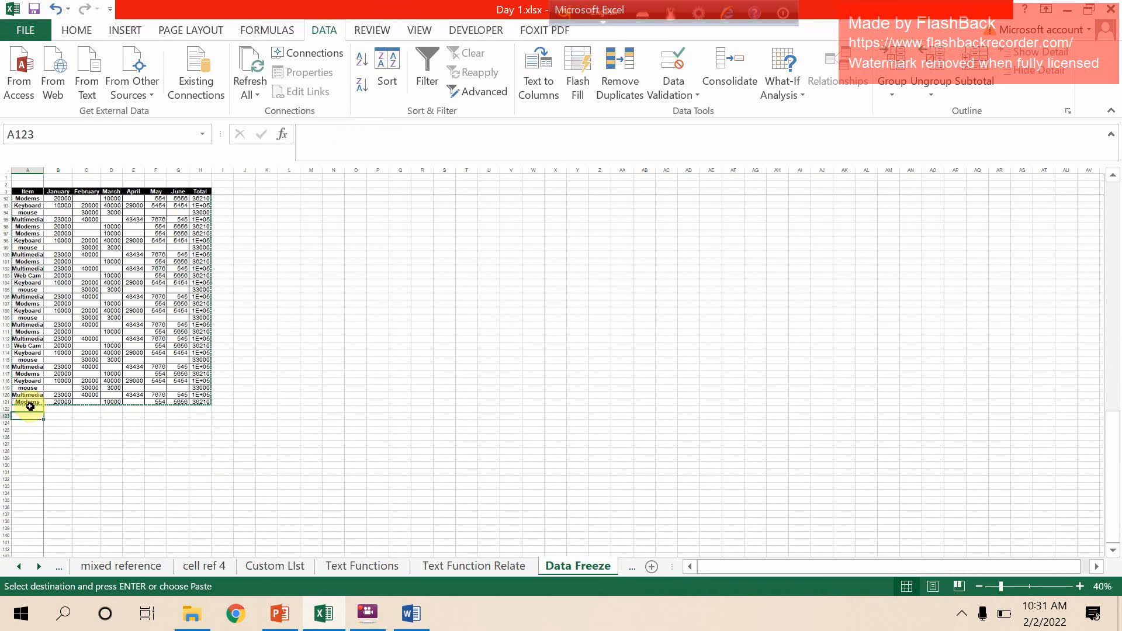
pyautogui.hotkey('ctrl', 'v')
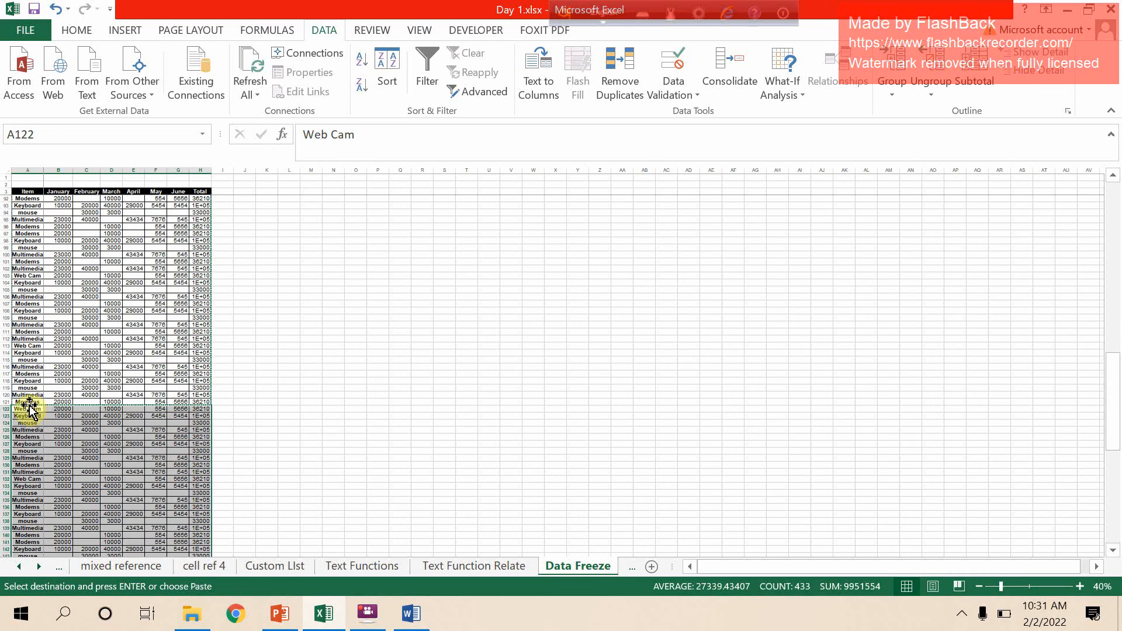
# Paste the same copied rows once more at A191 to extend the table further
pyautogui.scroll(-8, 98, 396)
pyautogui.scroll(-14, 99, 397)
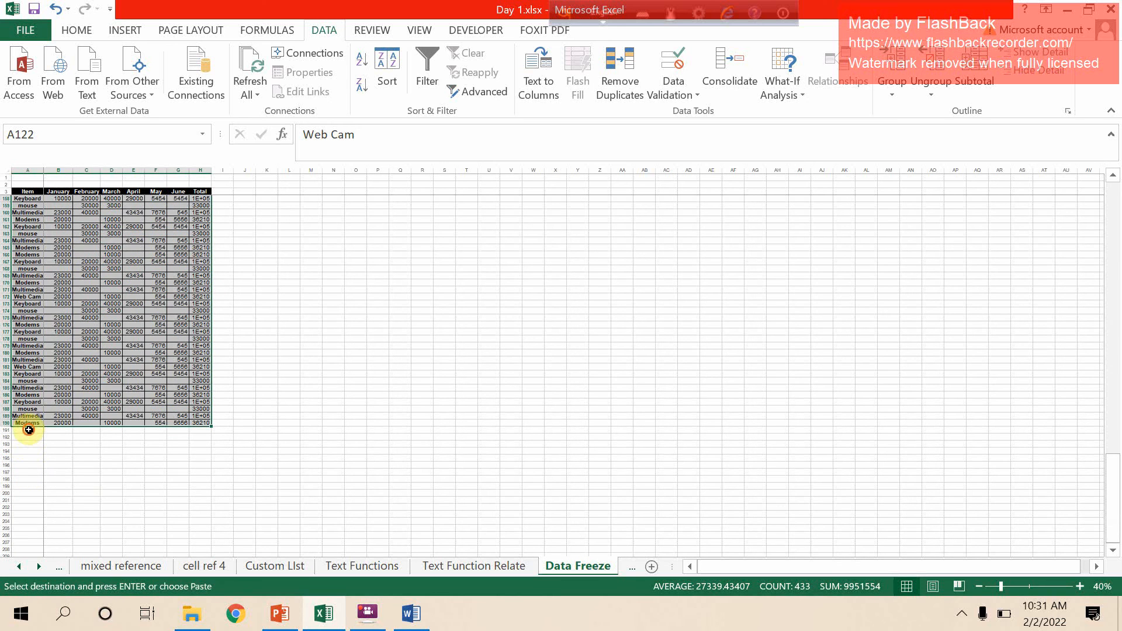
pyautogui.click(28, 430)
pyautogui.hotkey('ctrl', 'v')
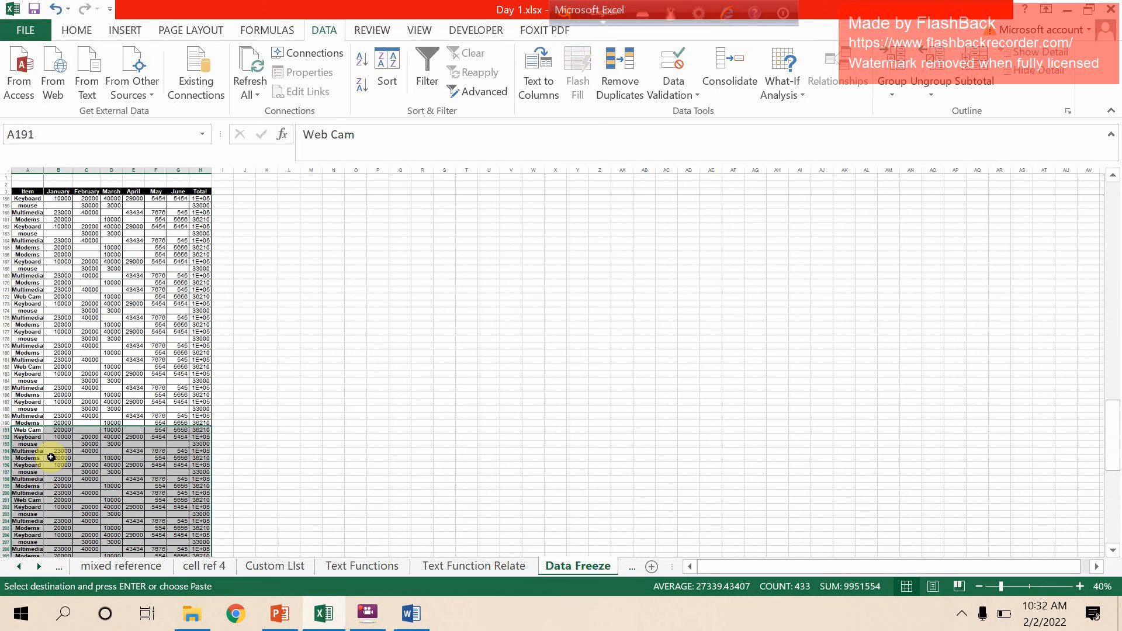
# Select the entire extended Data Freeze table, including its header row, and copy it
pyautogui.click(66, 471)
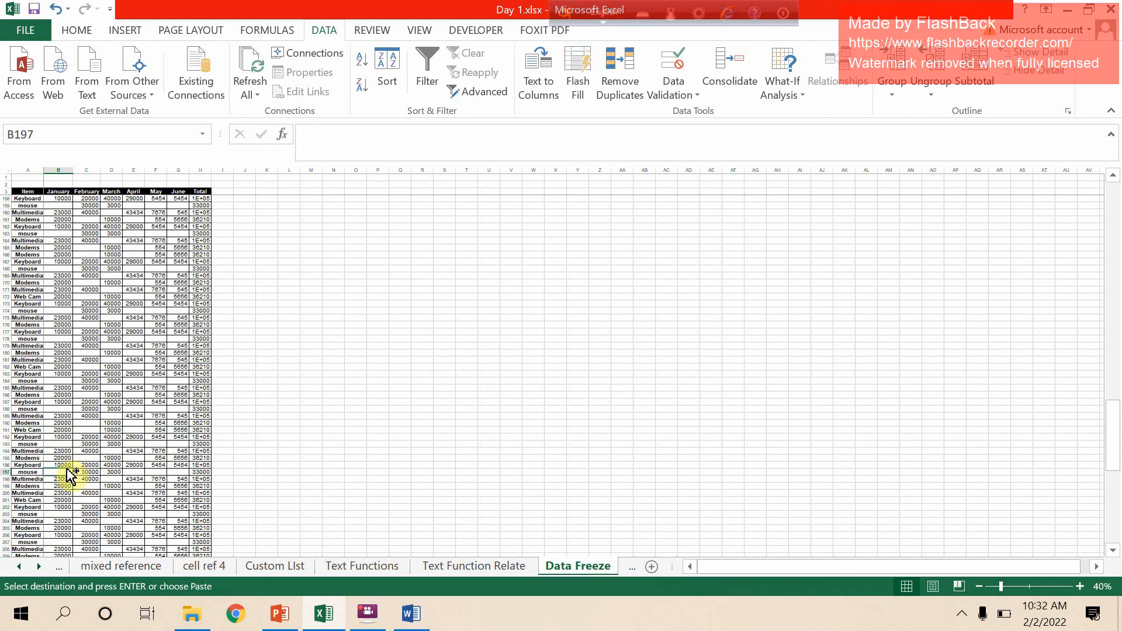
pyautogui.hotkey('ctrl', 'a')
pyautogui.rightClick(111, 409)
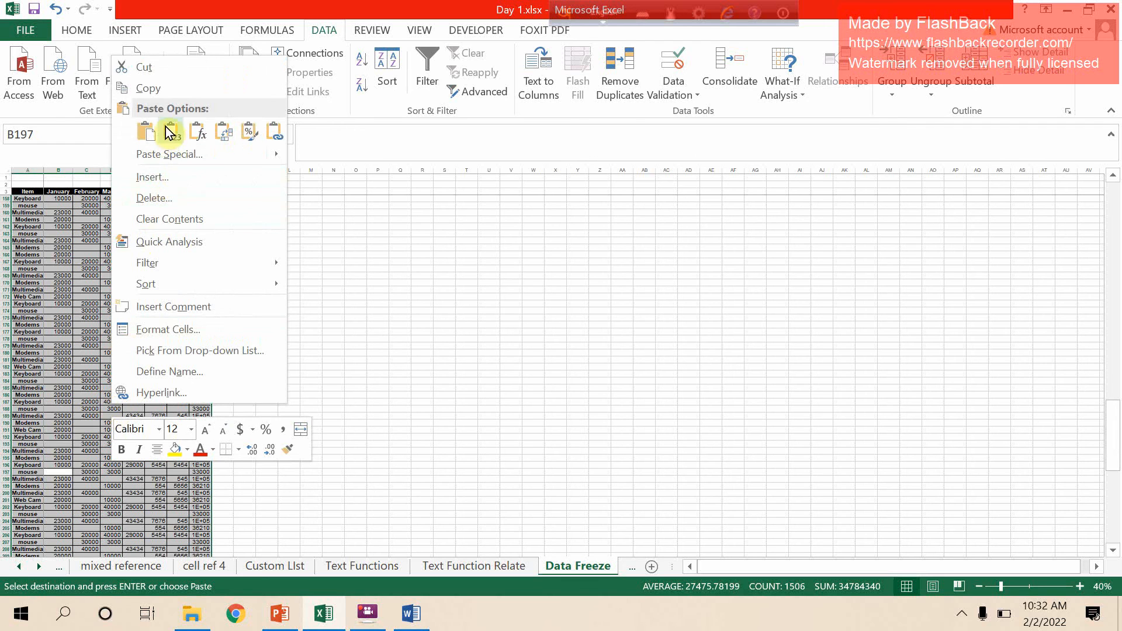
pyautogui.click(145, 96)
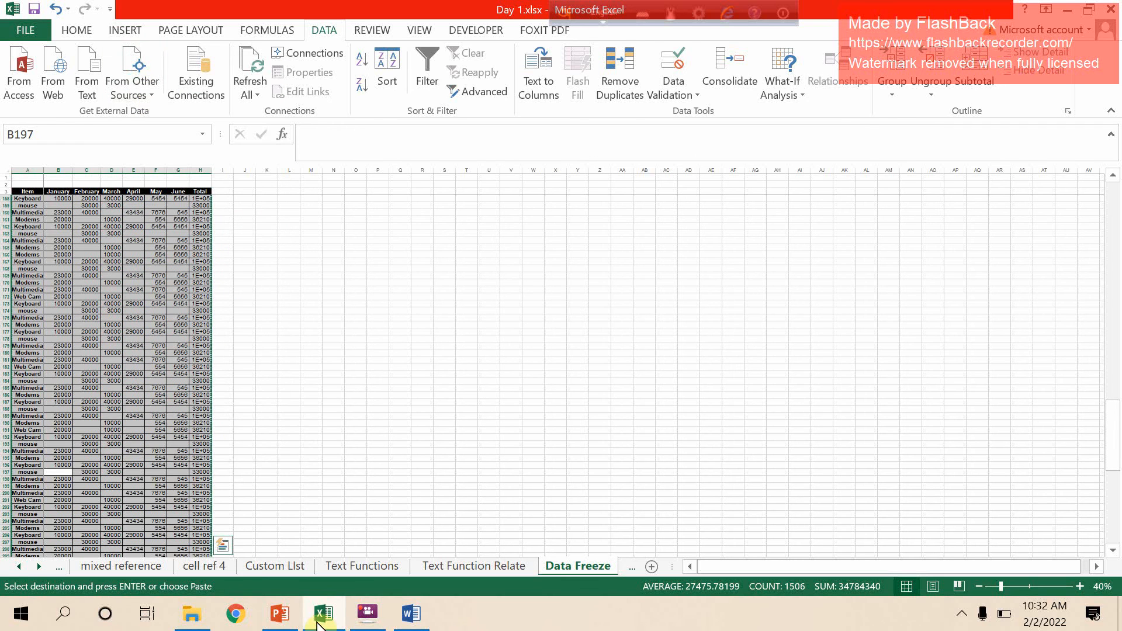
# Switch to Word, paste the copied Data Freeze table into the blank document and return to the first page
pyautogui.click(410, 614)
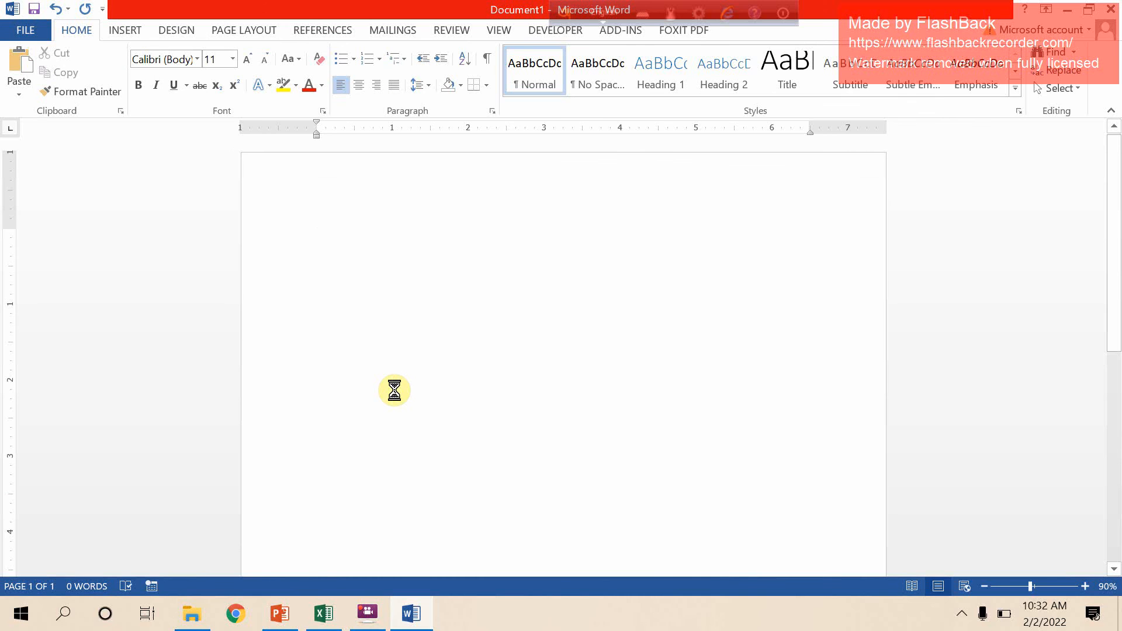
pyautogui.hotkey('ctrl', 'v')
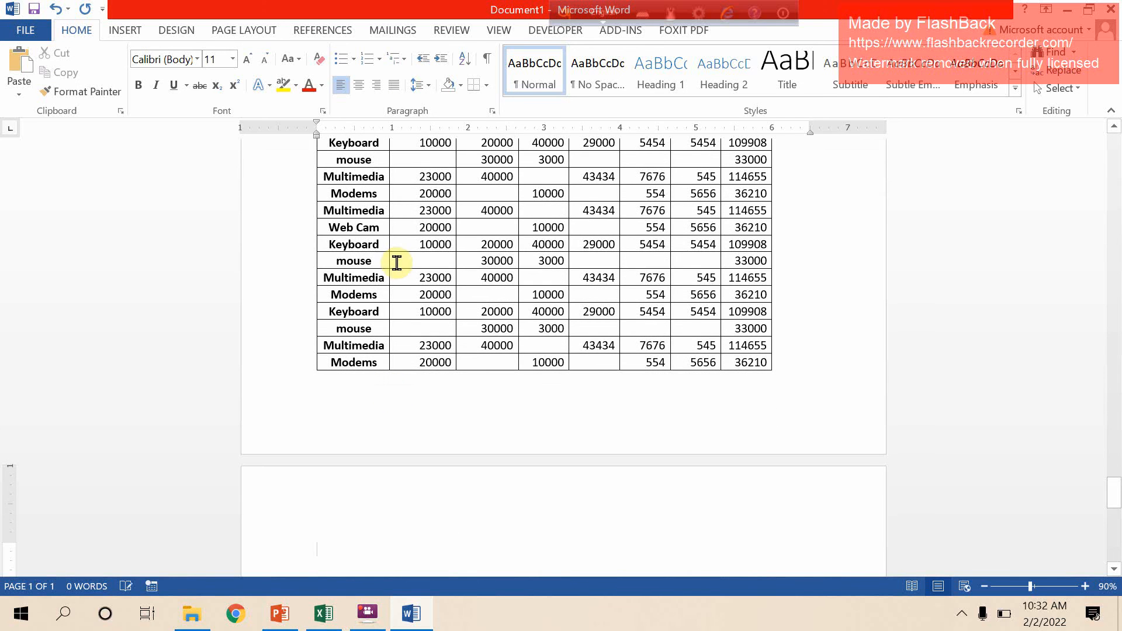
pyautogui.rightClick(635, 380)
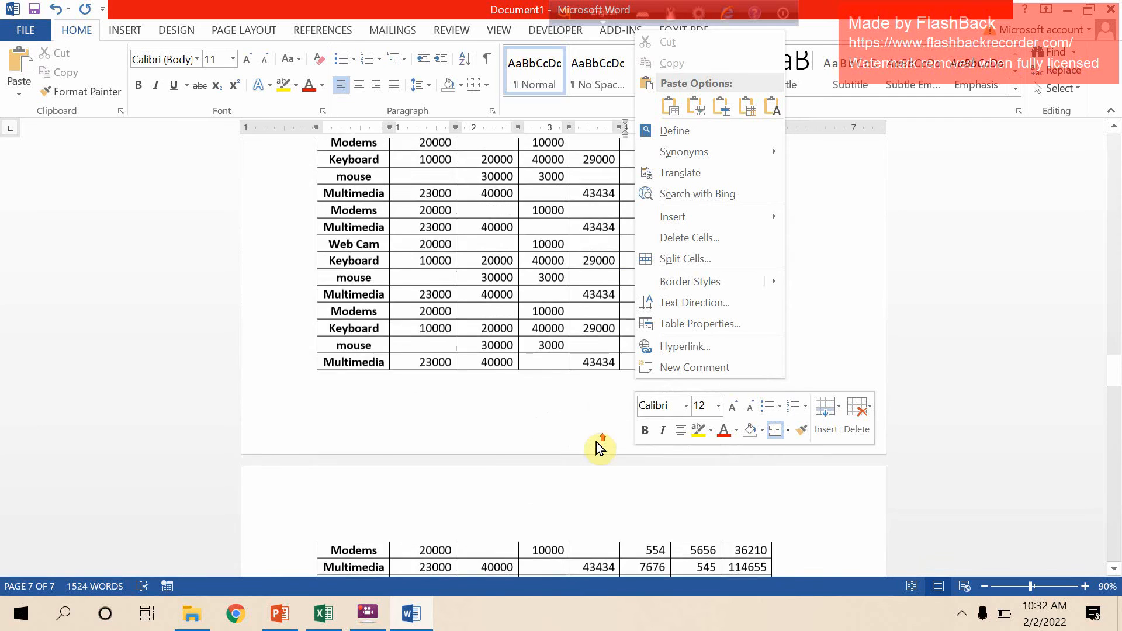
pyautogui.rightClick(599, 440)
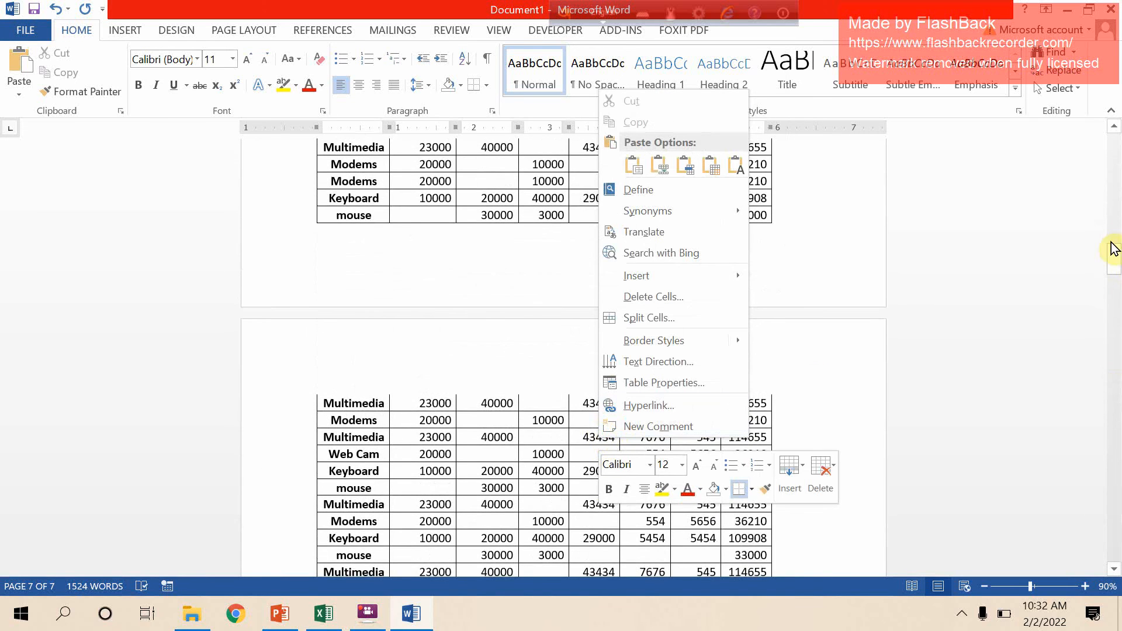
pyautogui.moveTo(1112, 248); pyautogui.dragTo(1118, 137)
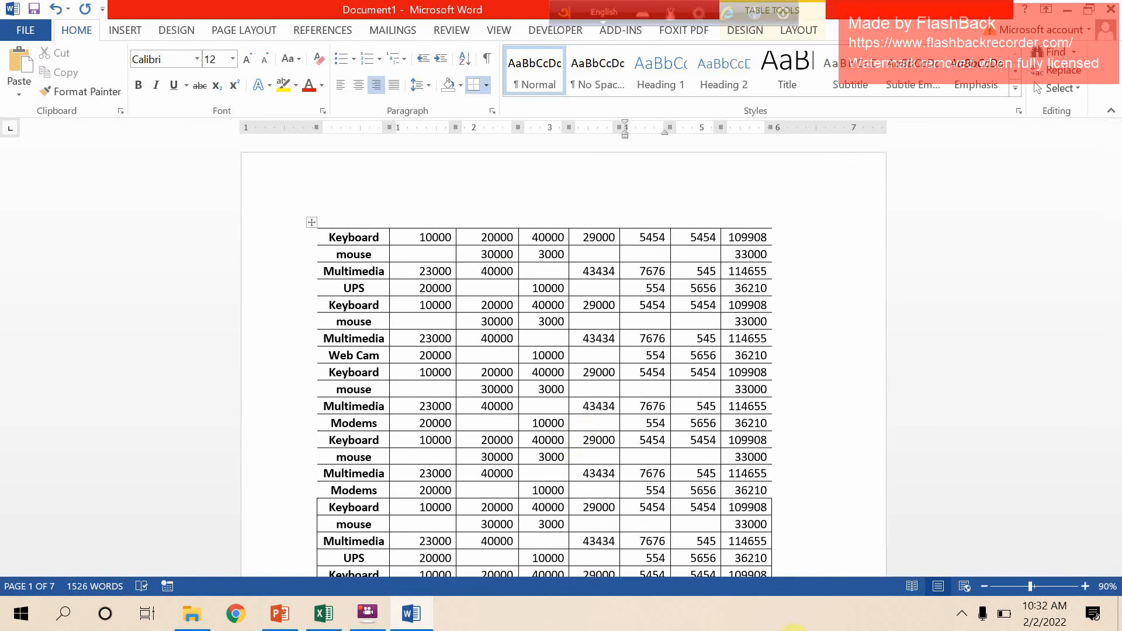
# Select the entire pasted table and delete it from the Word document
pyautogui.click(311, 223)
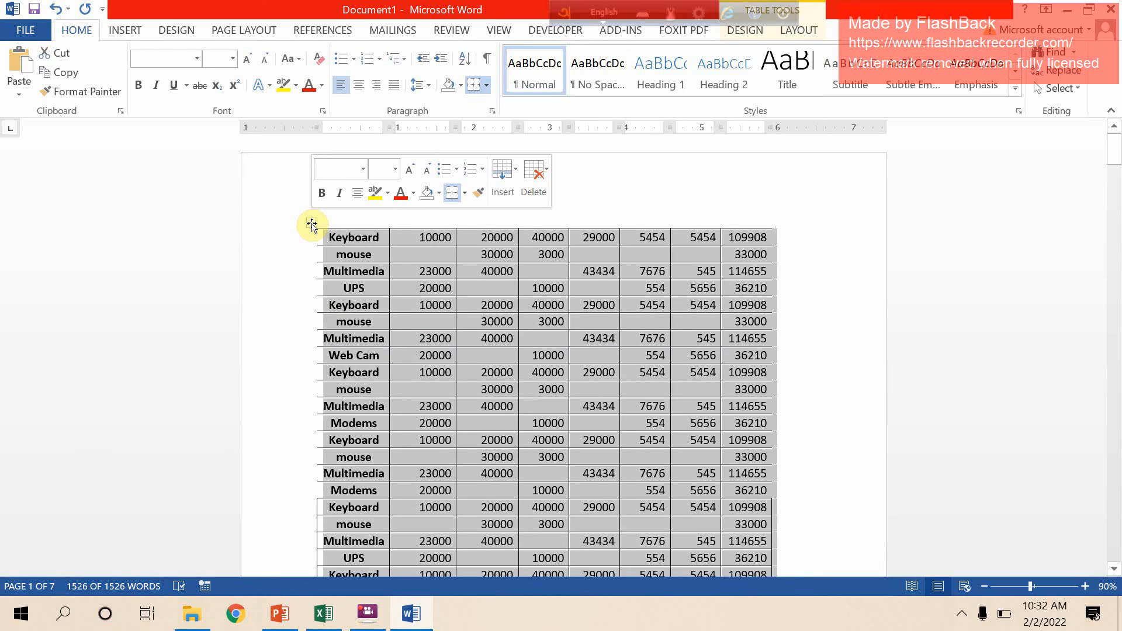
pyautogui.rightClick(522, 367)
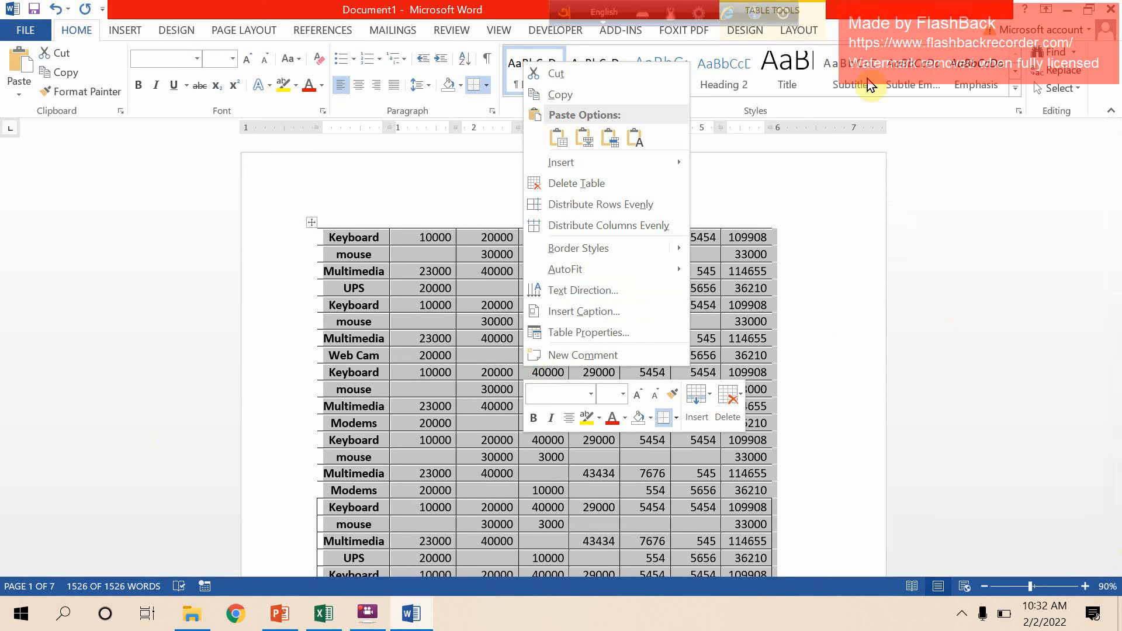
pyautogui.click(824, 33)
pyautogui.click(821, 34)
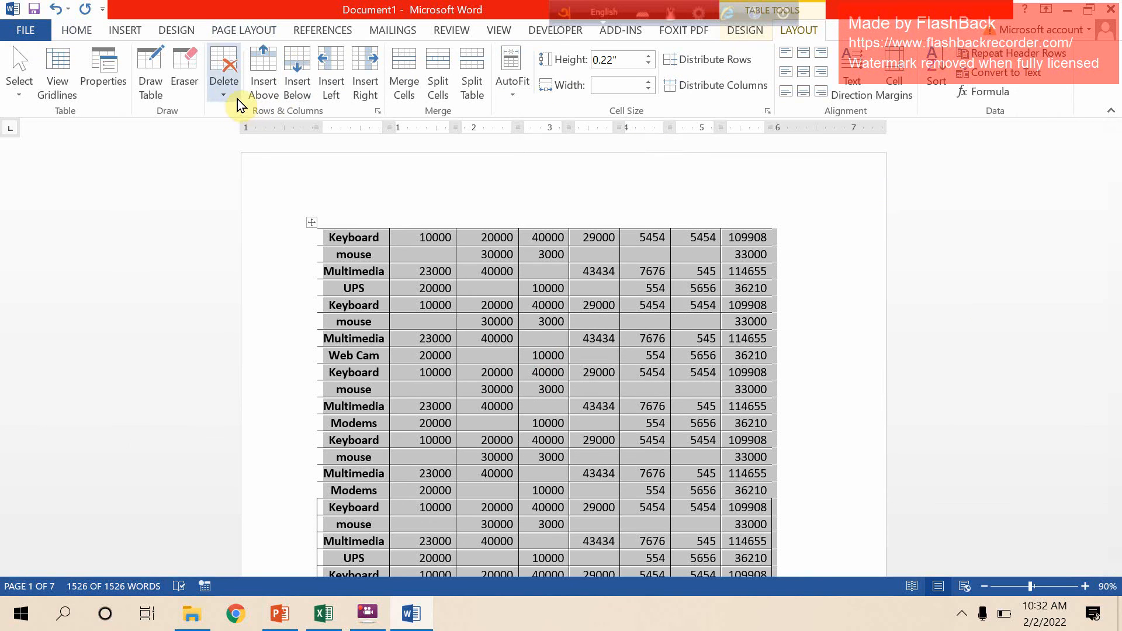
pyautogui.click(224, 92)
pyautogui.click(234, 174)
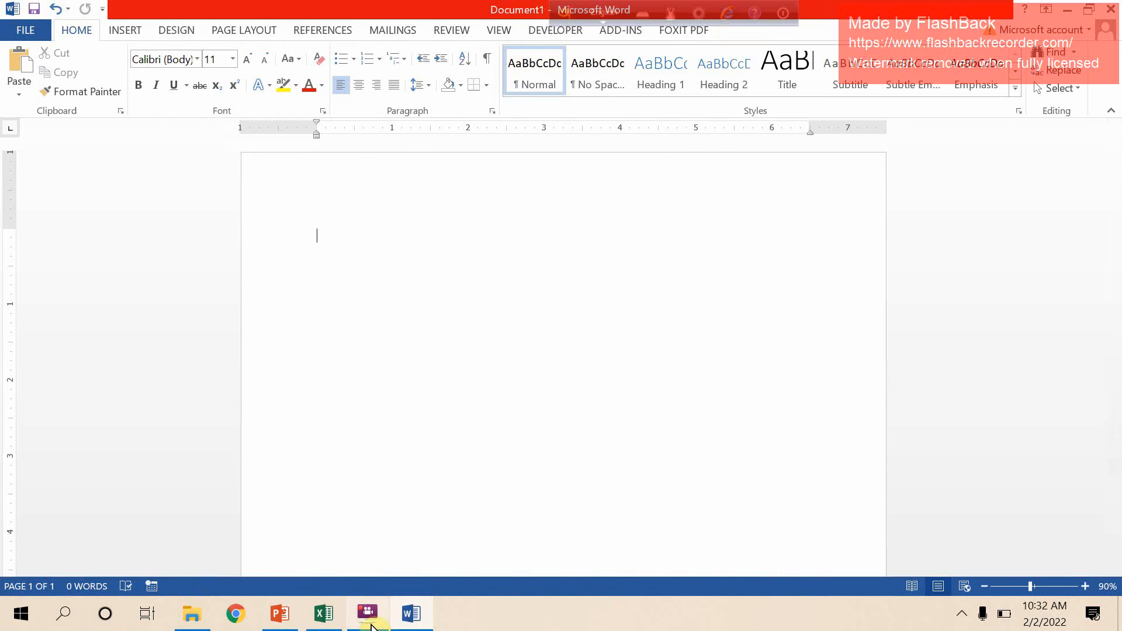
# Switch to Excel, select the Data Freeze table from header row A3:H3 down to its last row 259, and copy it
pyautogui.click(336, 623)
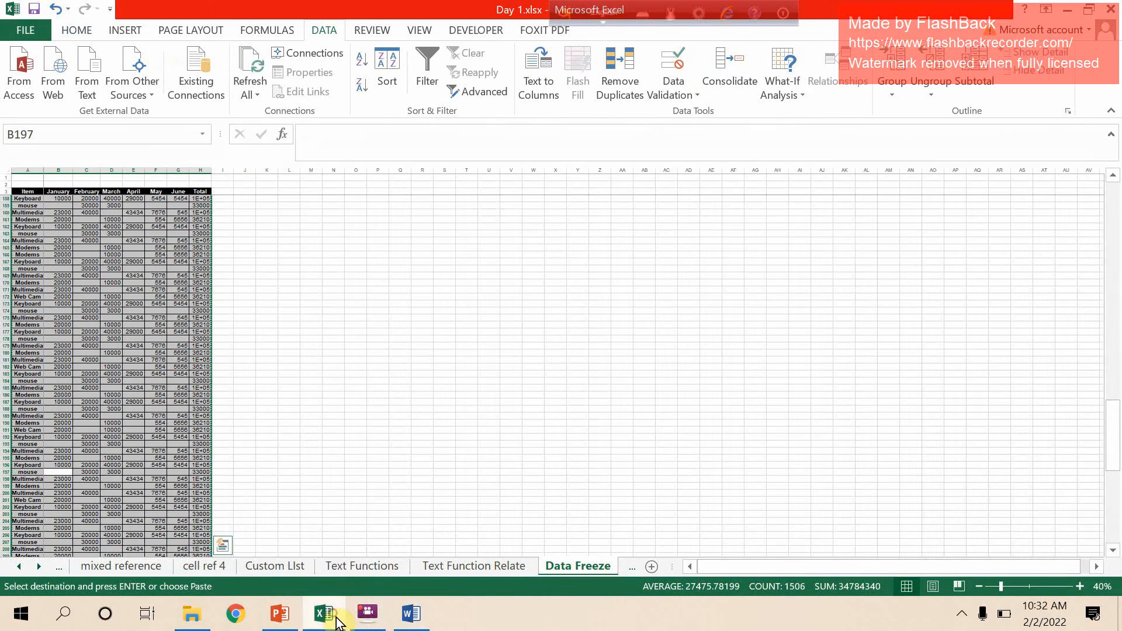
pyautogui.click(422, 353)
pyautogui.moveTo(23, 191); pyautogui.dragTo(194, 192)
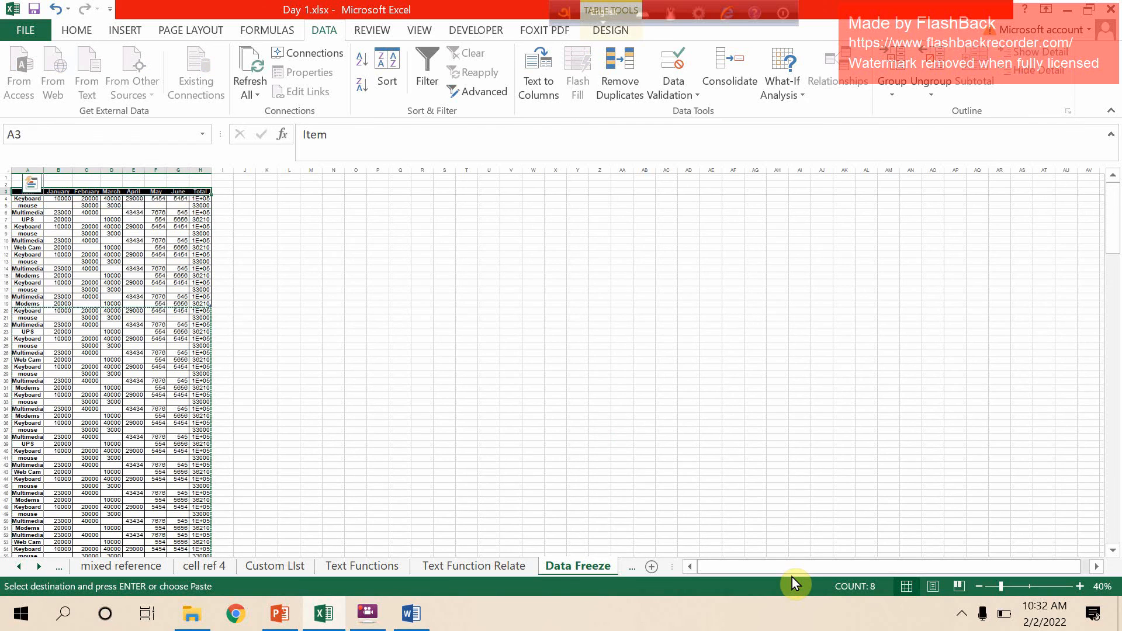
pyautogui.hotkey('ctrl', 'shift', 'Down')
pyautogui.hotkey('ctrl', 'shift', 'Down')
pyautogui.hotkey('ctrl', 'shift', 'Up')
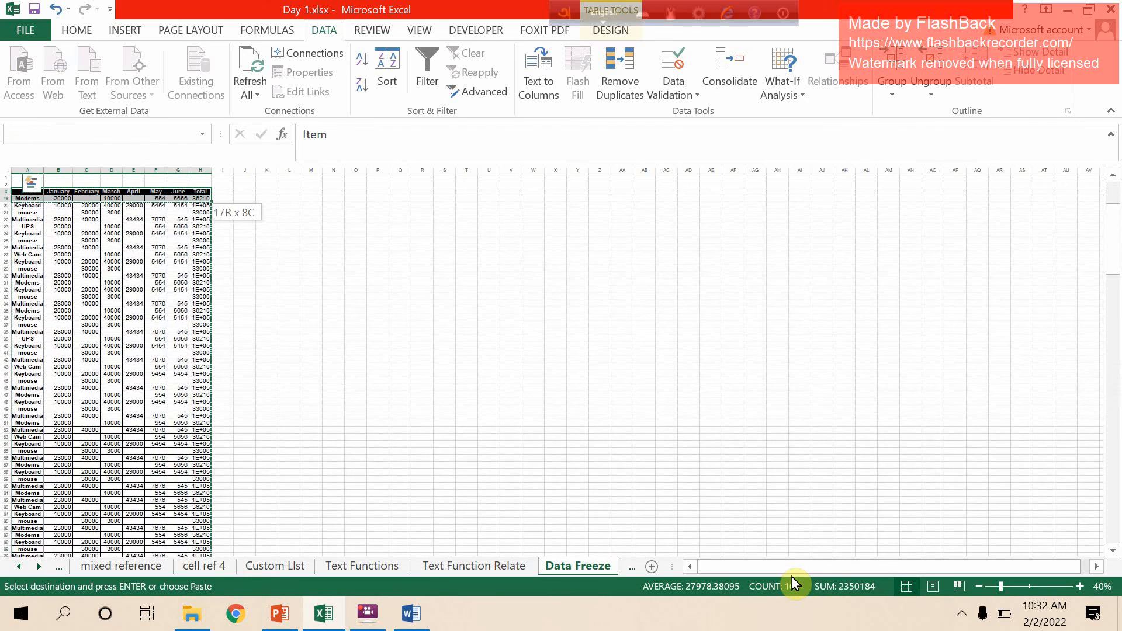
pyautogui.hotkey('ctrl', 'shift', 'Down')
pyautogui.hotkey('ctrl', 'shift', 'Down')
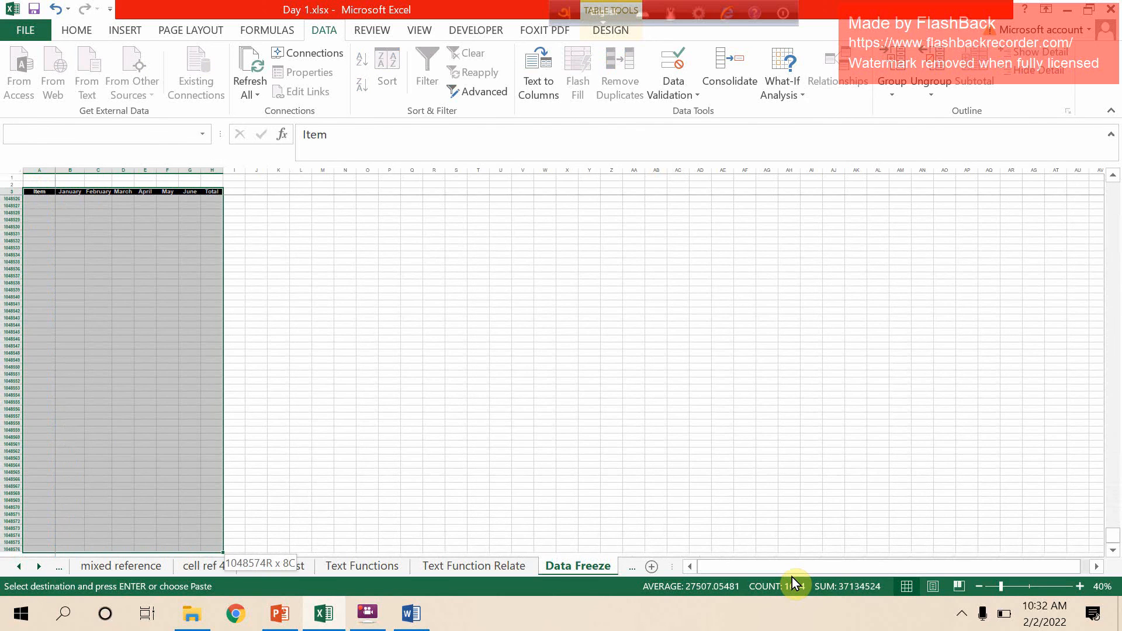
pyautogui.hotkey('ctrl', 'shift', 'Up')
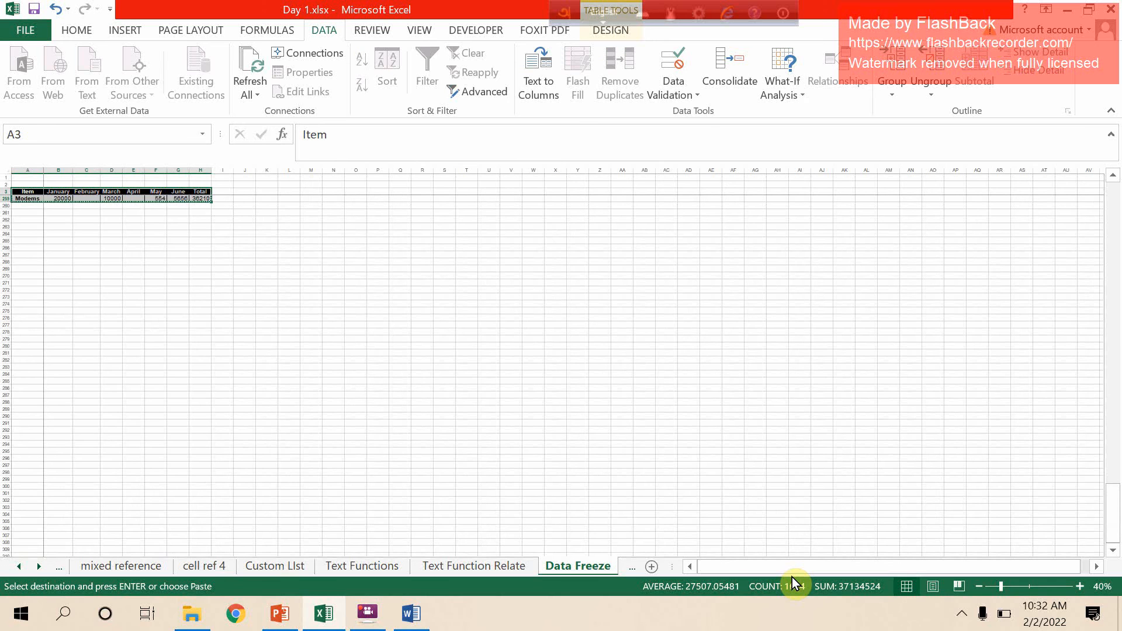
# Switch to Word, paste the copied table with its header row into the blank document, and return to the first page
pyautogui.click(416, 610)
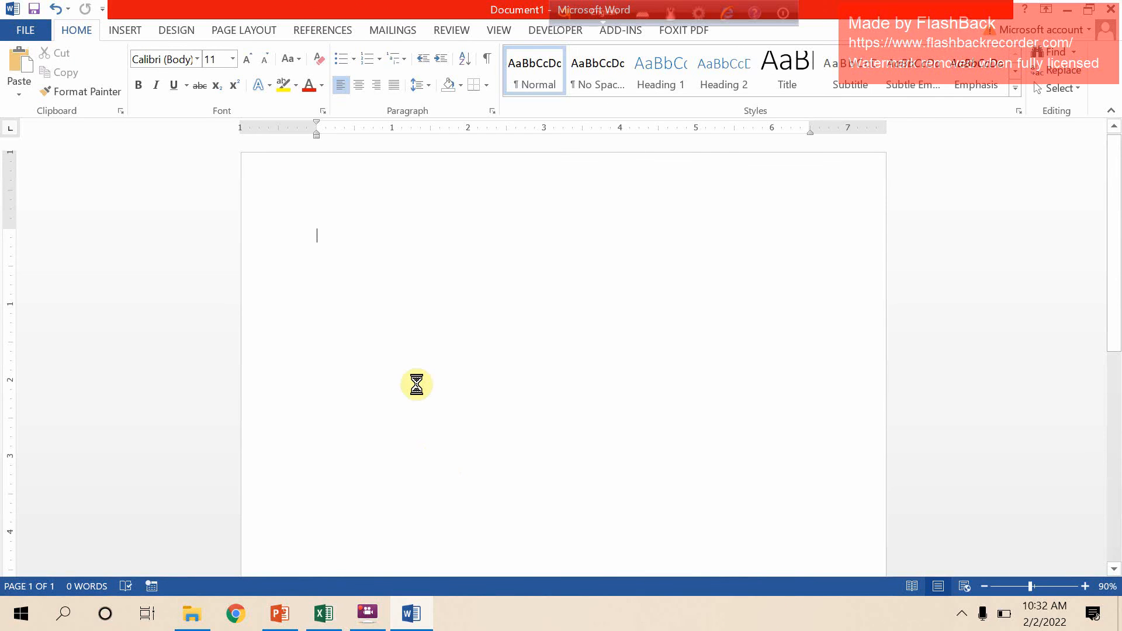
pyautogui.hotkey('ctrl', 'v')
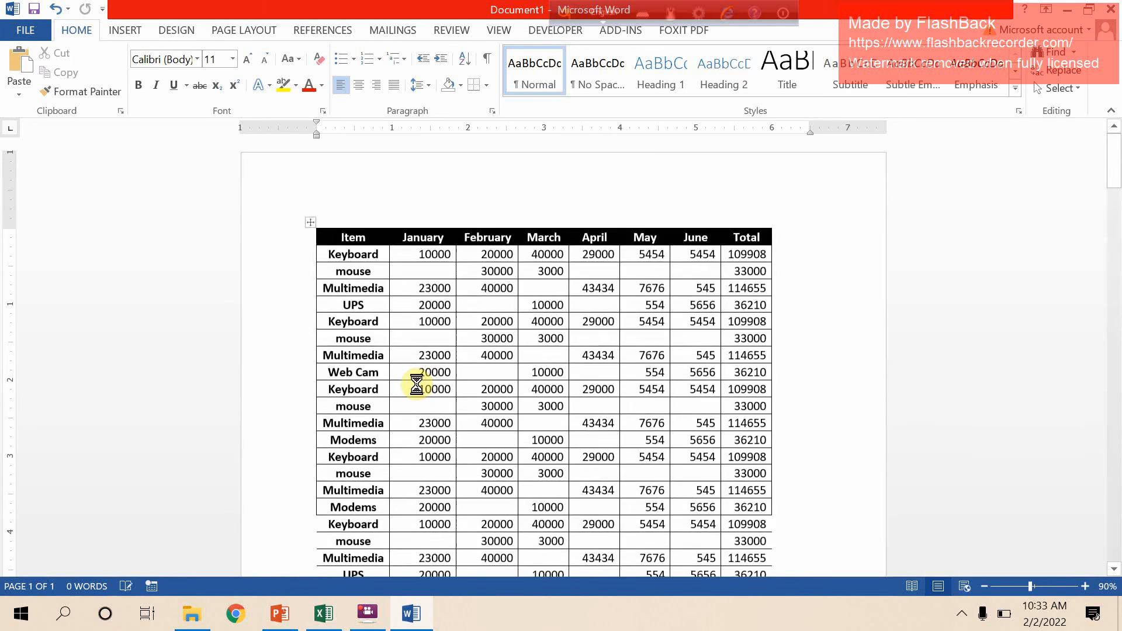
pyautogui.scroll(20, 1020, 253)
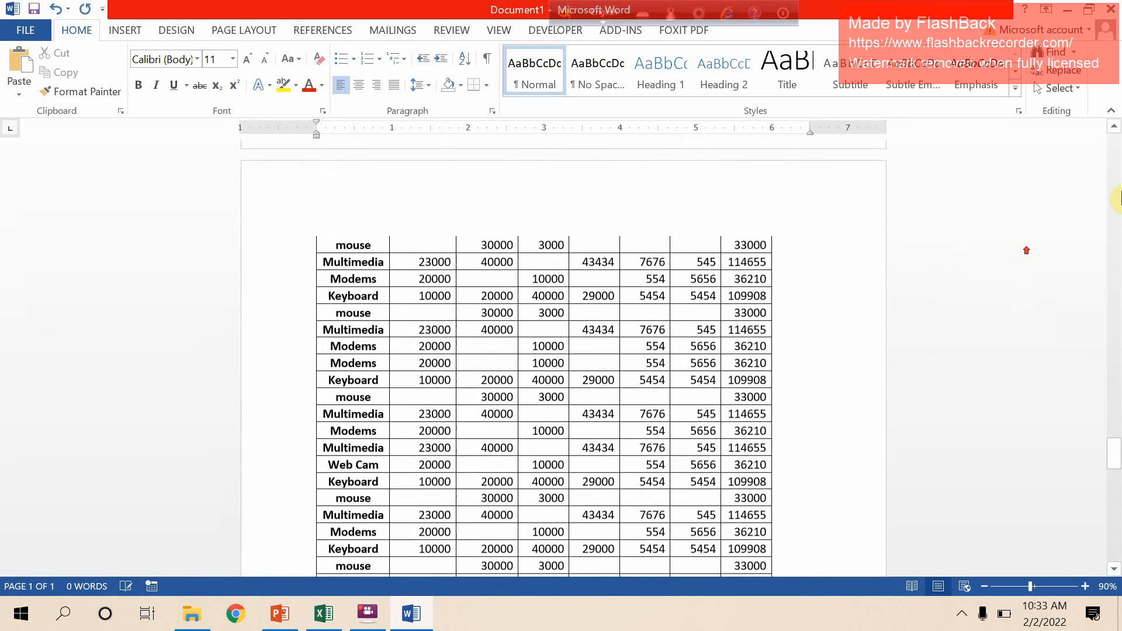
pyautogui.moveTo(1114, 423); pyautogui.dragTo(1105, 155)
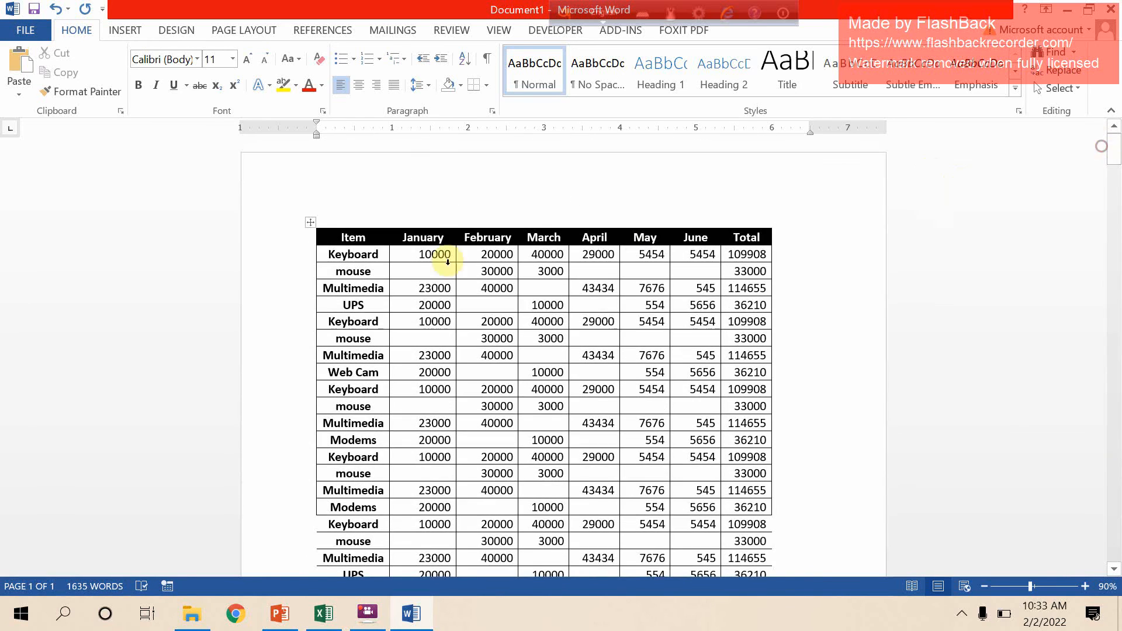
# Select the table's header row and turn on Repeat Header Rows so it appears on every page
pyautogui.click(269, 245)
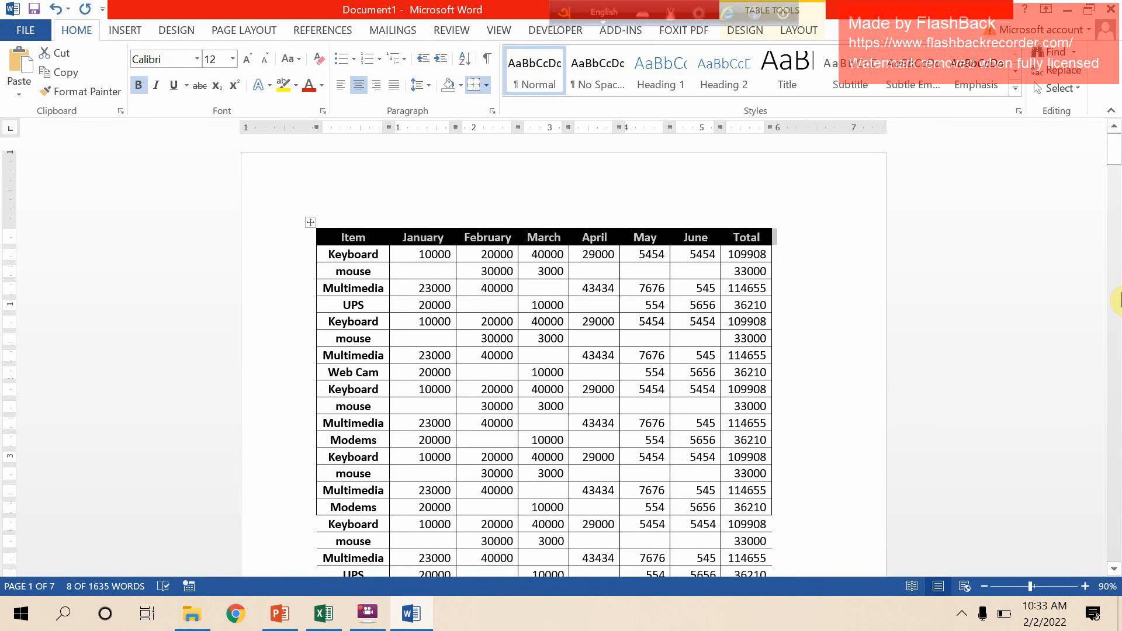
pyautogui.click(818, 34)
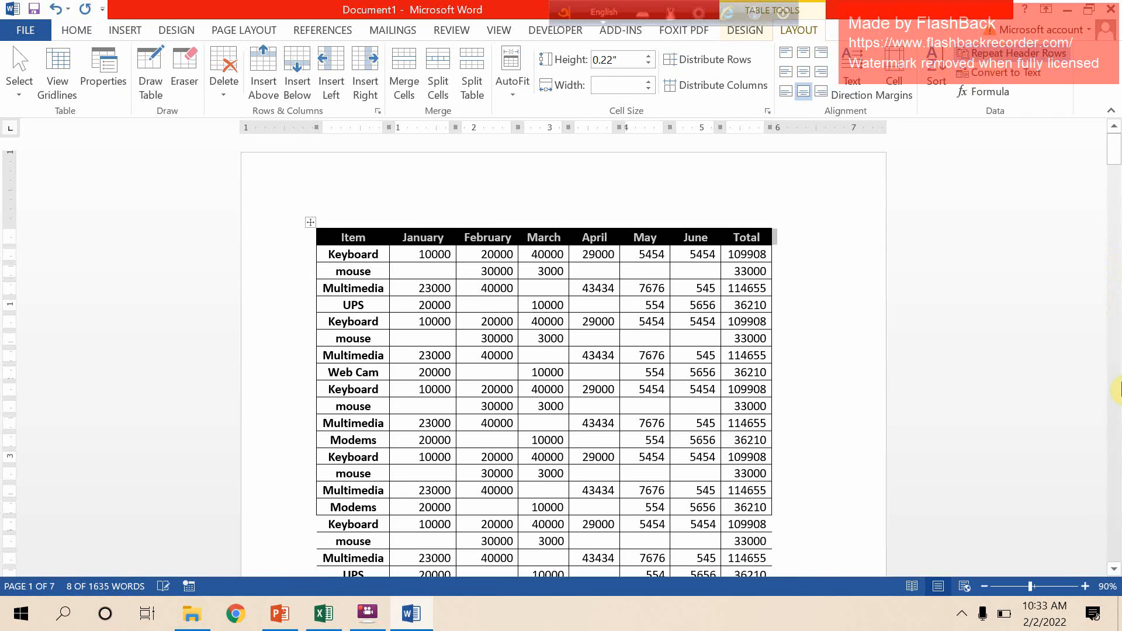
# Examine the top of the table on each following page for the repeated header row
pyautogui.scroll(-10, 1011, 431)
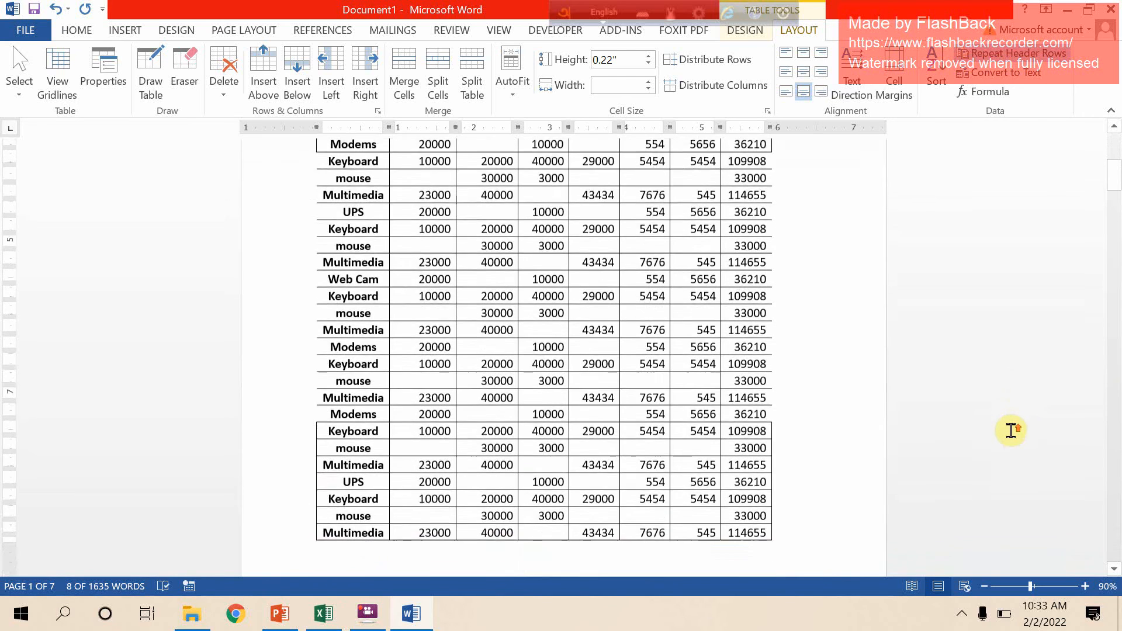
pyautogui.scroll(-10, 1011, 430)
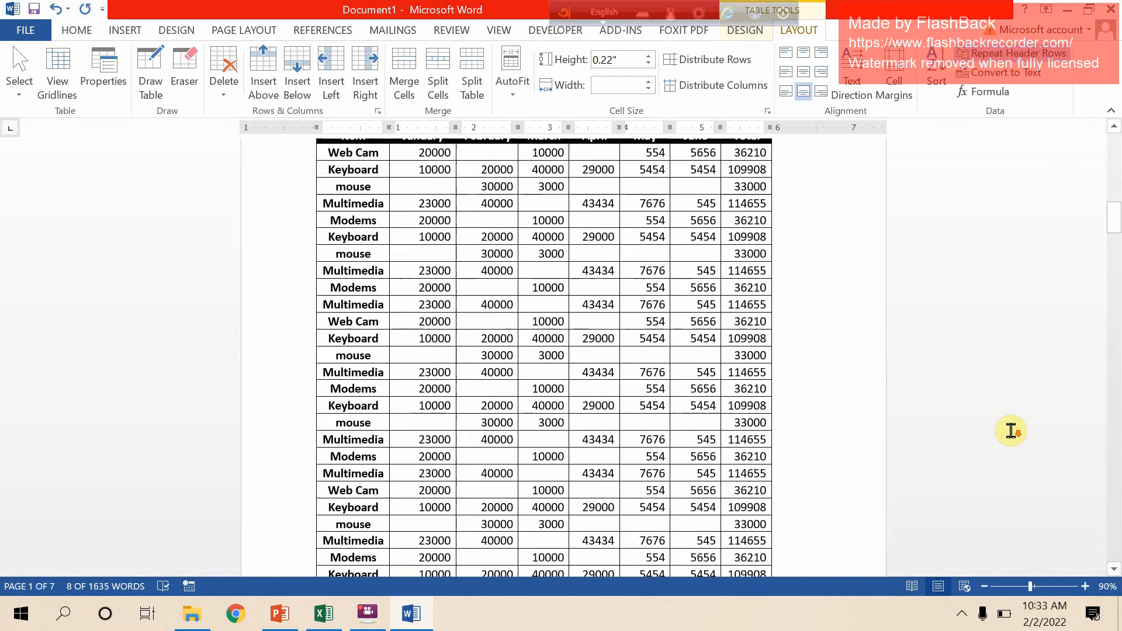
pyautogui.scroll(-15, 1011, 431)
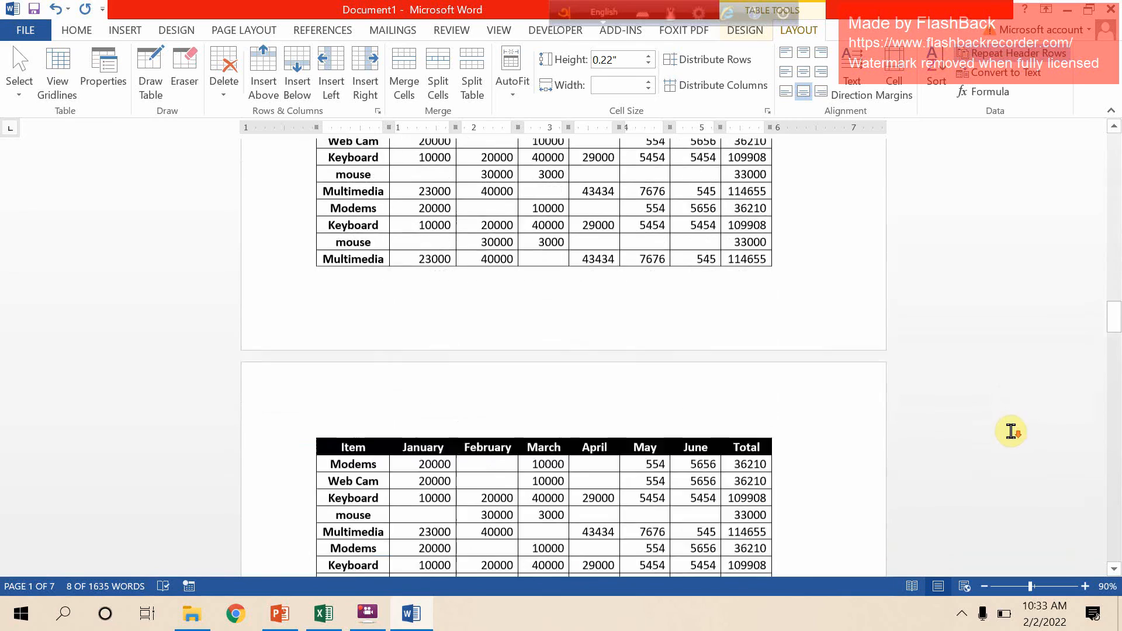
pyautogui.scroll(12, 1012, 431)
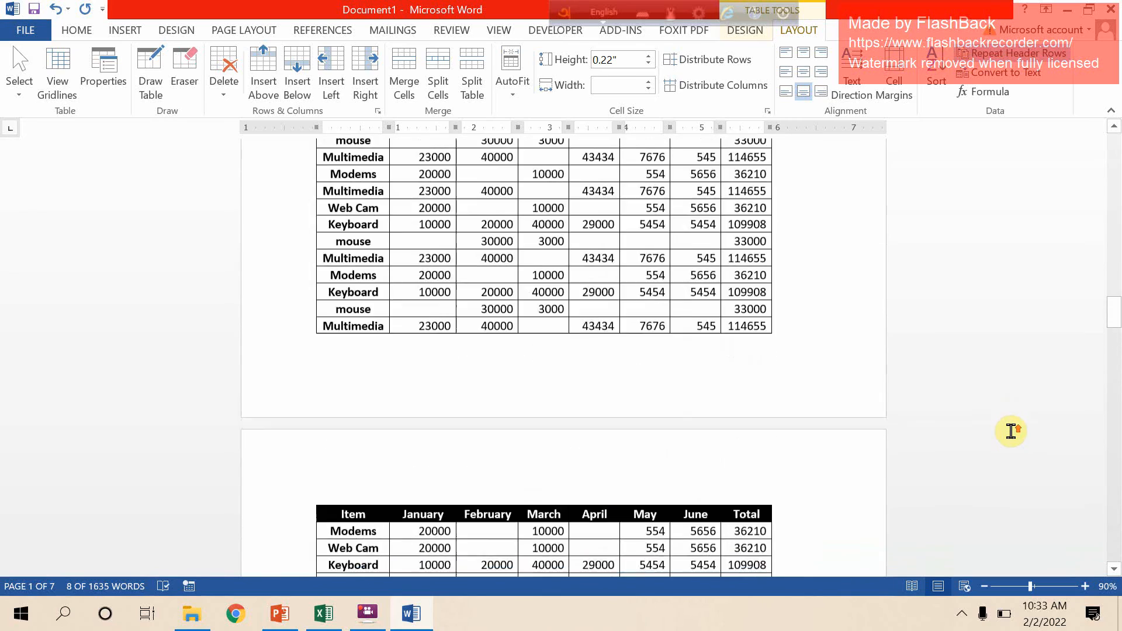
pyautogui.scroll(15, 1013, 422)
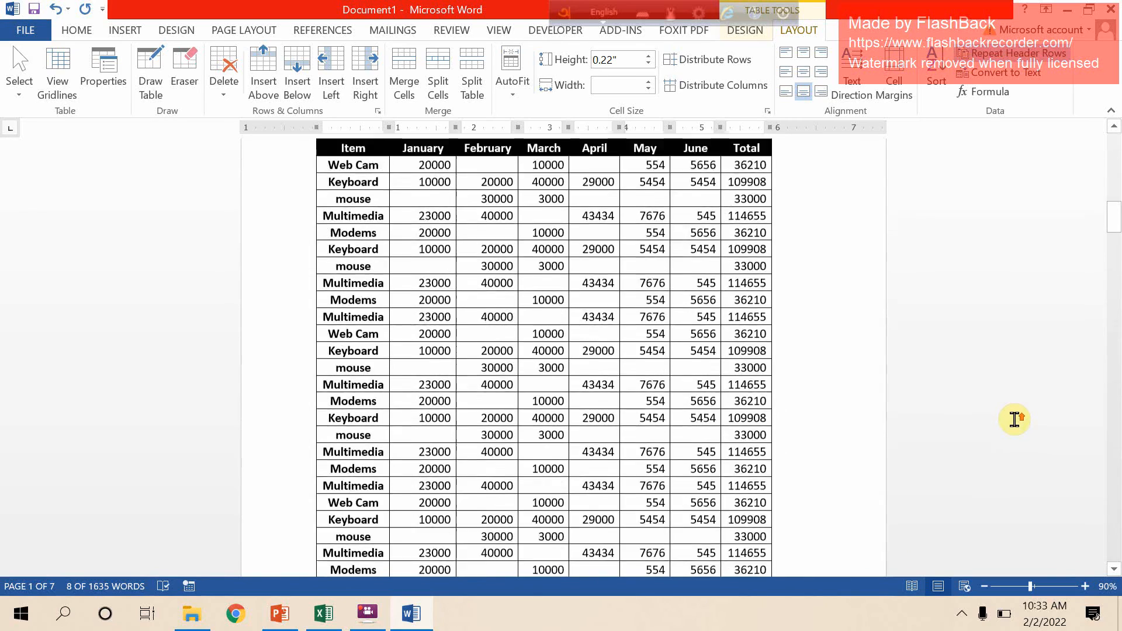
pyautogui.scroll(-3, 1016, 420)
pyautogui.scroll(-5, 1015, 419)
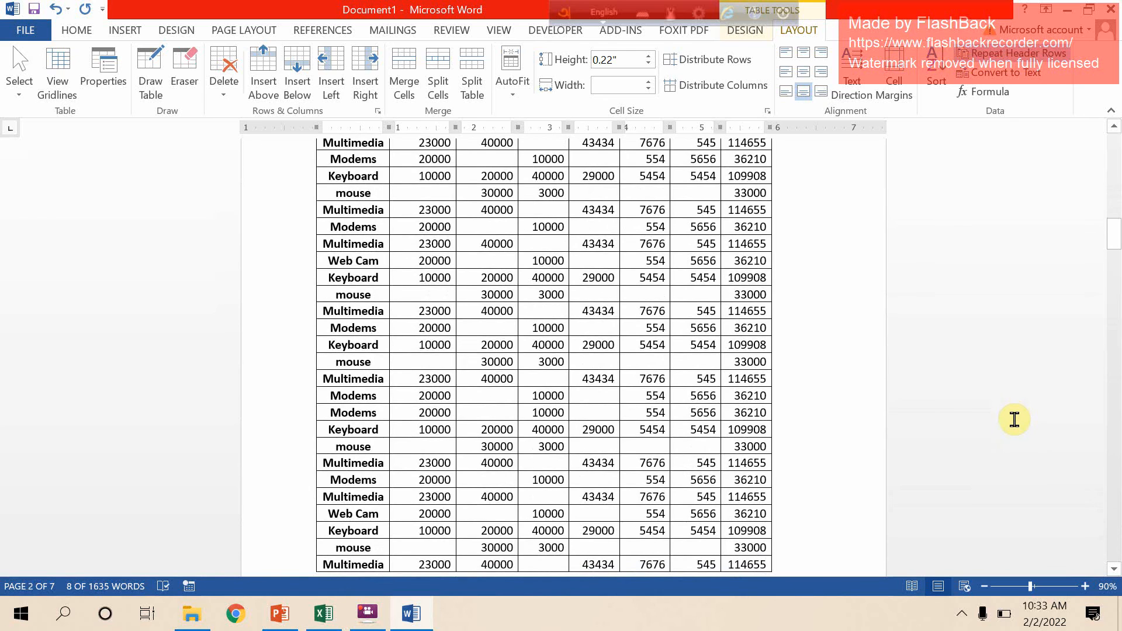
pyautogui.scroll(-10, 1015, 419)
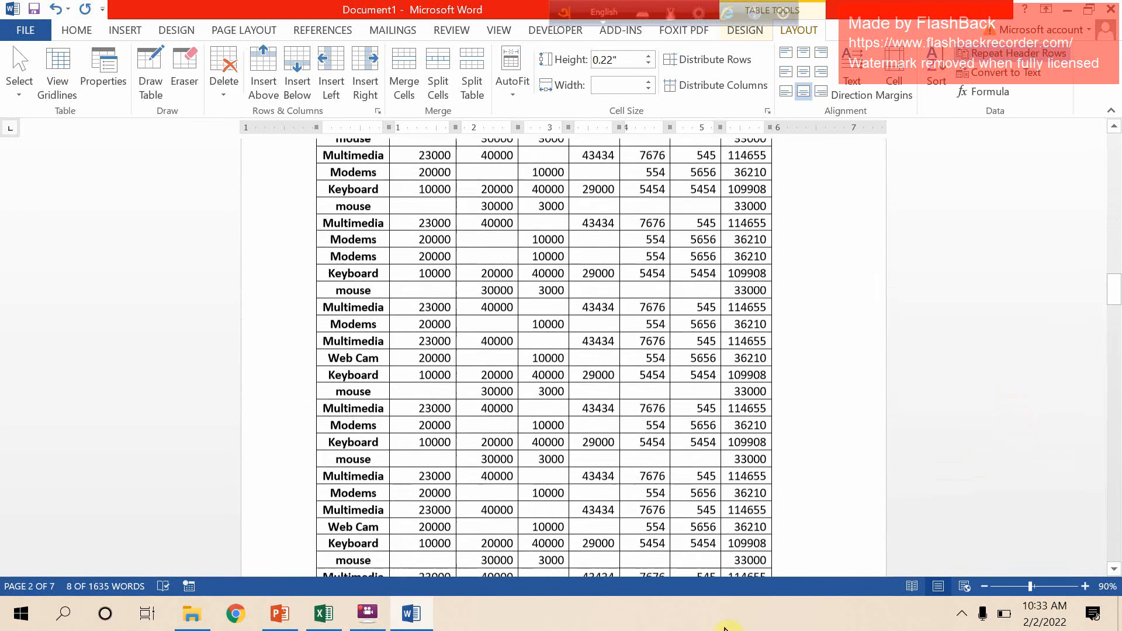
pyautogui.moveTo(427, 622)
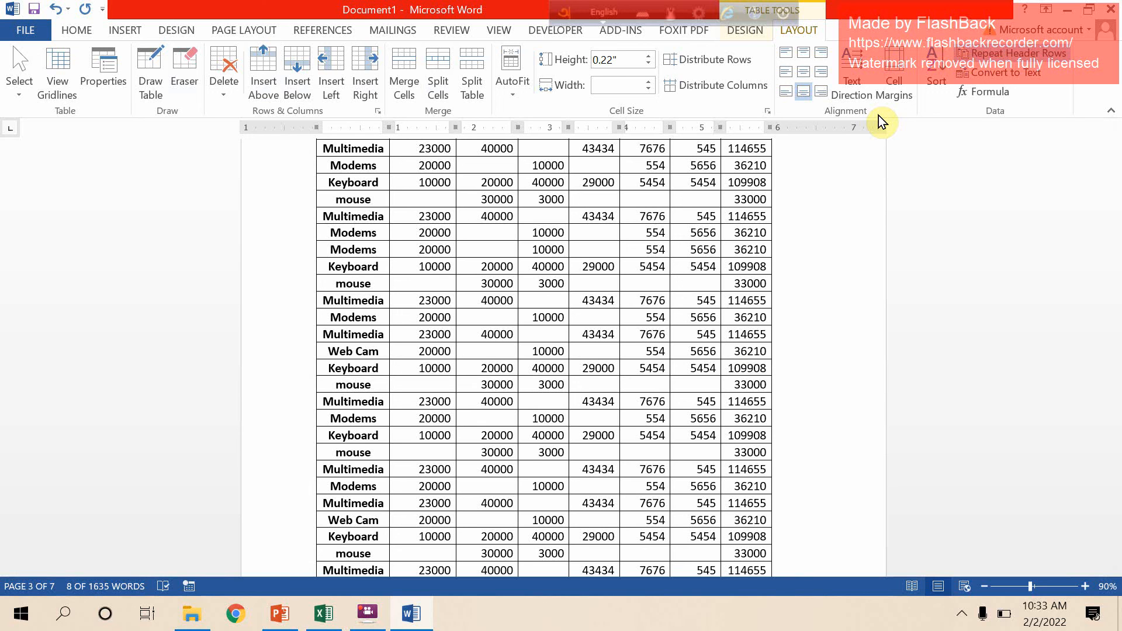
# Switch to Excel, zoom the Data Freeze sheet to 175%, and review the table under its frozen header up to the first rows
pyautogui.click(323, 613)
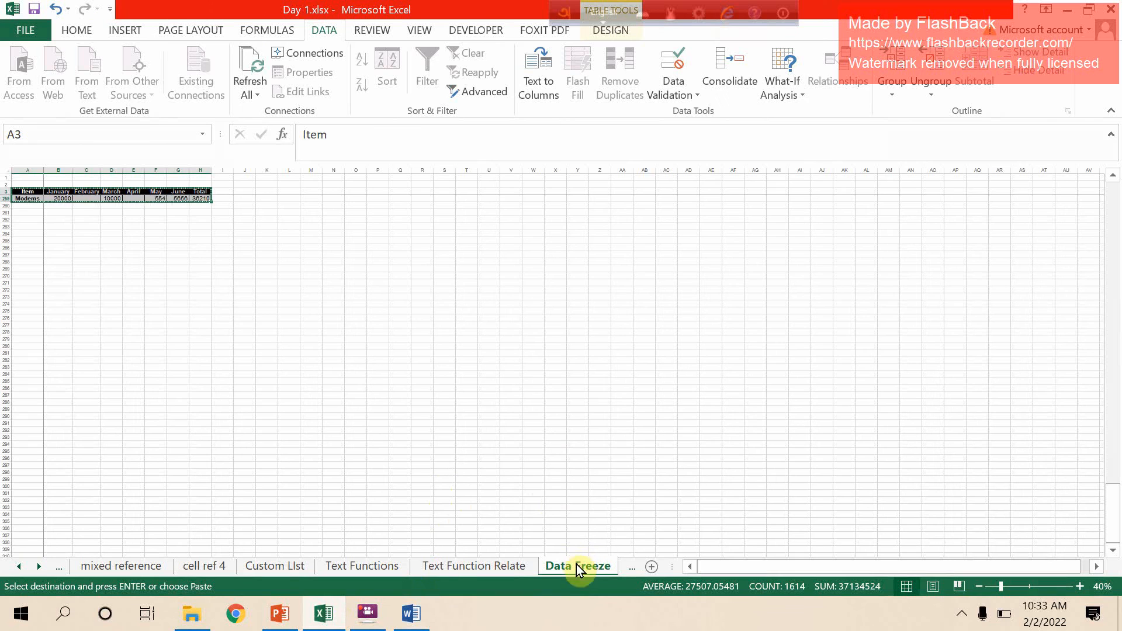
pyautogui.scroll(20, 588, 420)
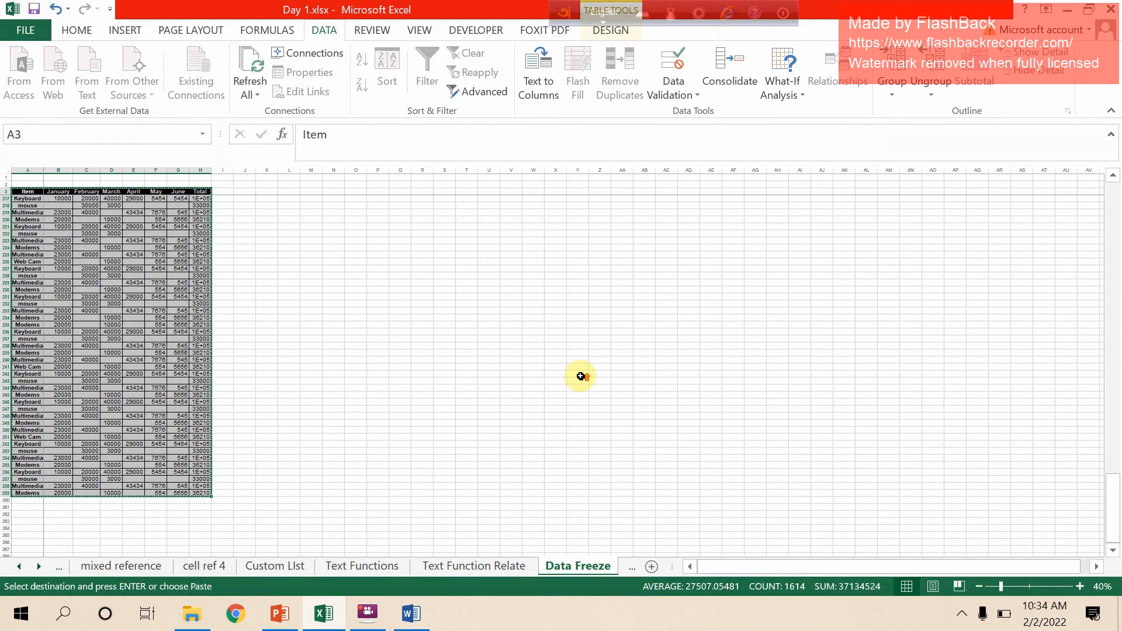
pyautogui.scroll(-17, 1116, 236)
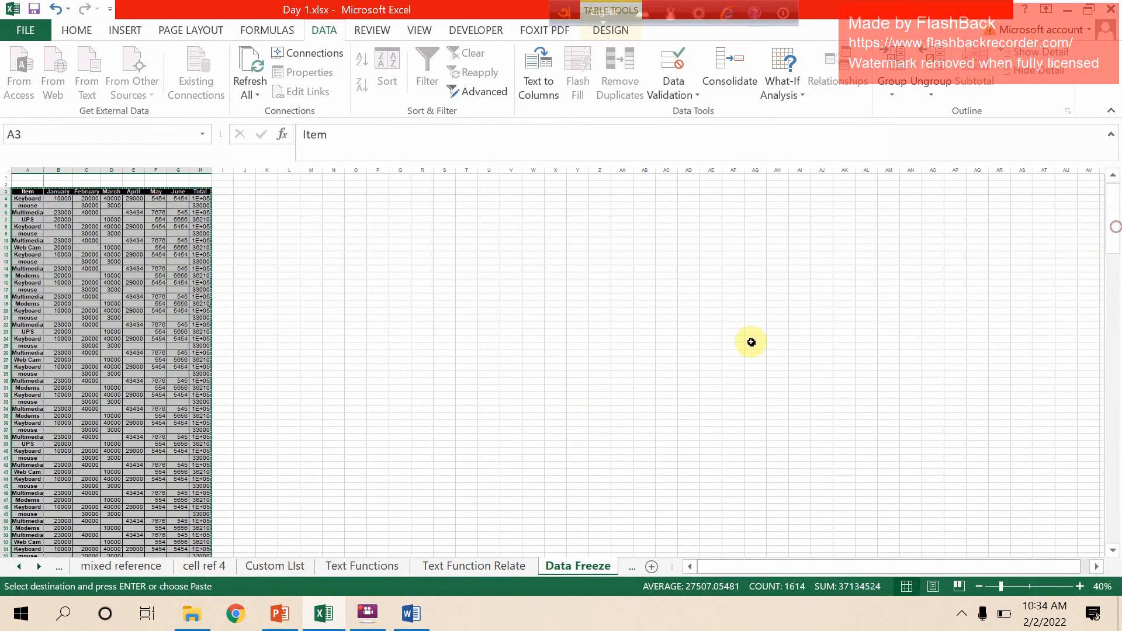
pyautogui.keyDown('ctrl'); pyautogui.scroll(9, 725, 342); pyautogui.keyUp('ctrl')
pyautogui.rightClick(723, 343)
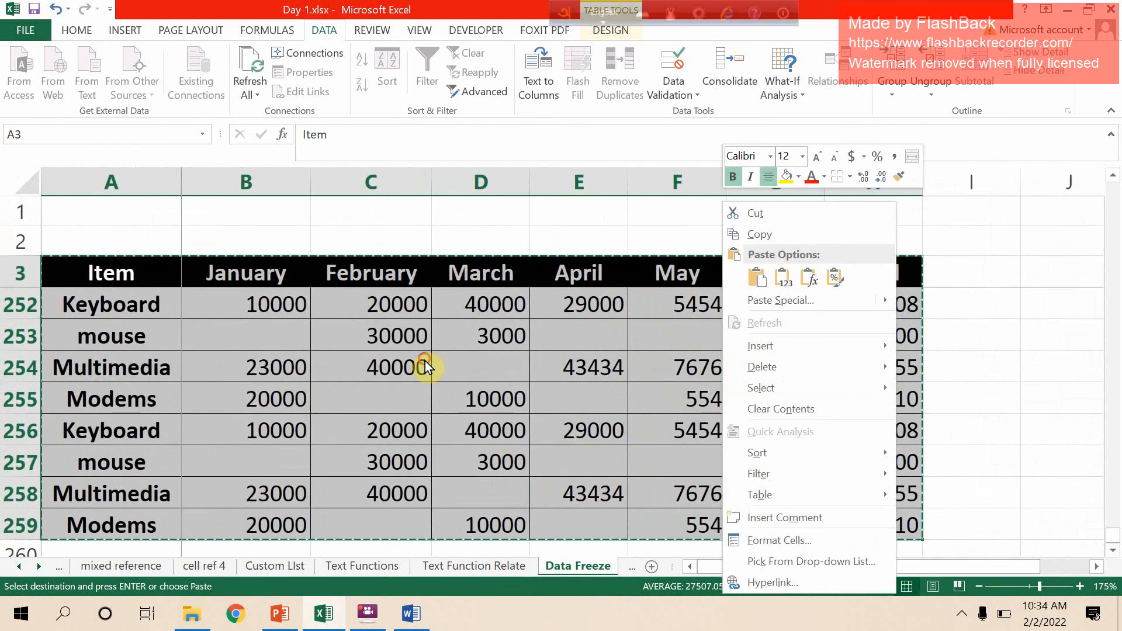
pyautogui.press('Escape')
pyautogui.scroll(8, 425, 360)
pyautogui.scroll(20, 425, 360)
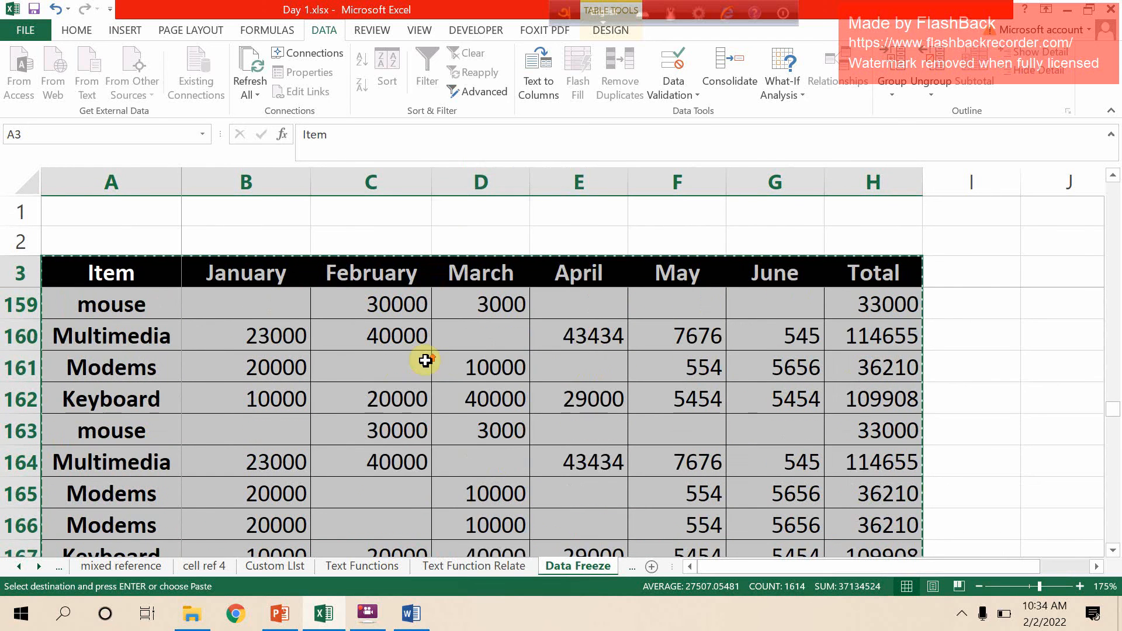
pyautogui.rightClick(423, 358)
pyautogui.press('Escape')
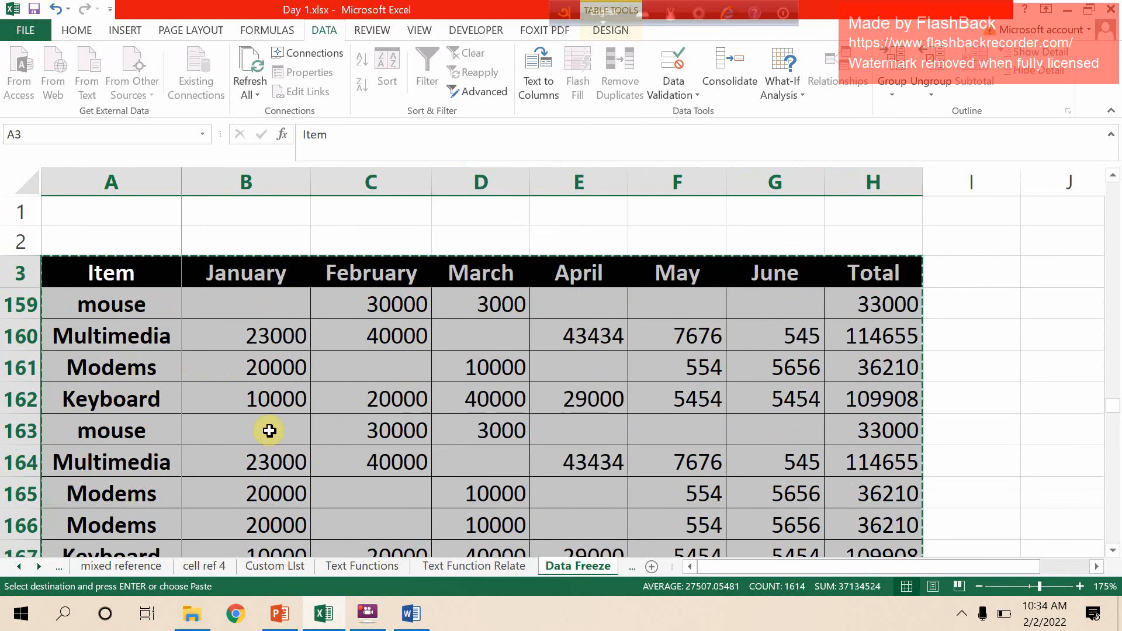
pyautogui.scroll(14, 273, 430)
pyautogui.scroll(20, 273, 426)
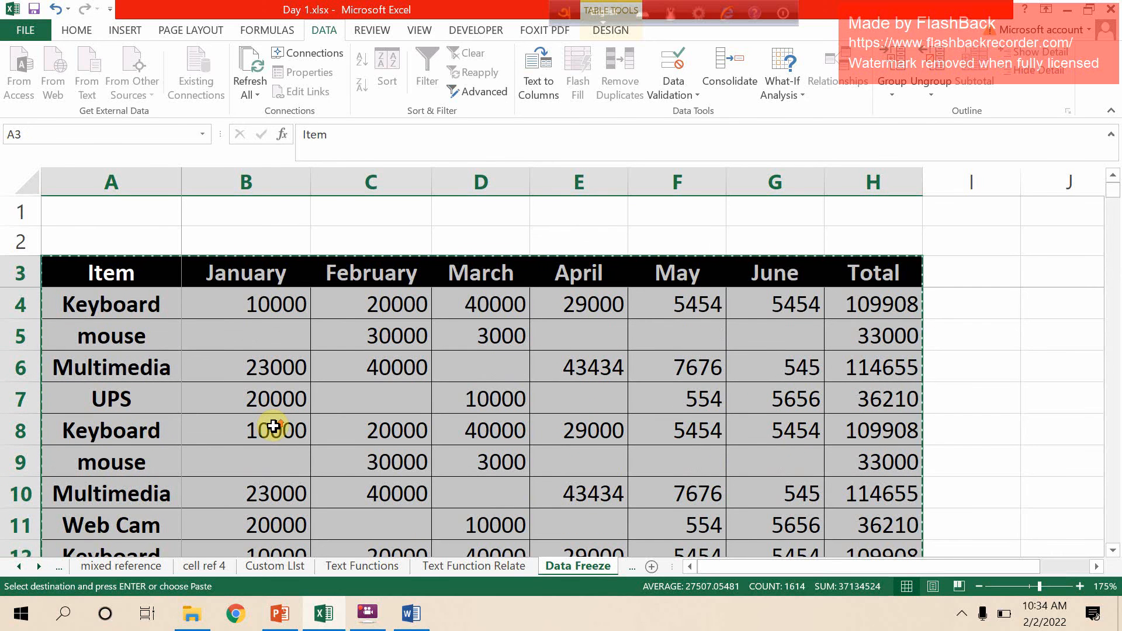
# Select row 4 of the Data Freeze sheet and remove the existing frozen panes
pyautogui.click(28, 305)
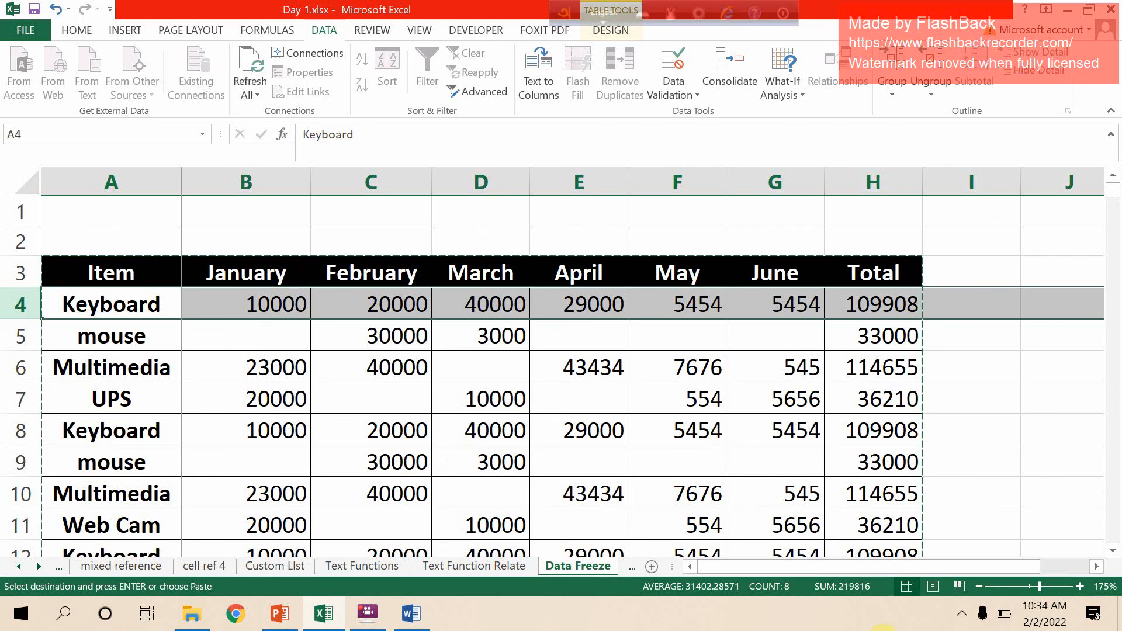
pyautogui.click(392, 27)
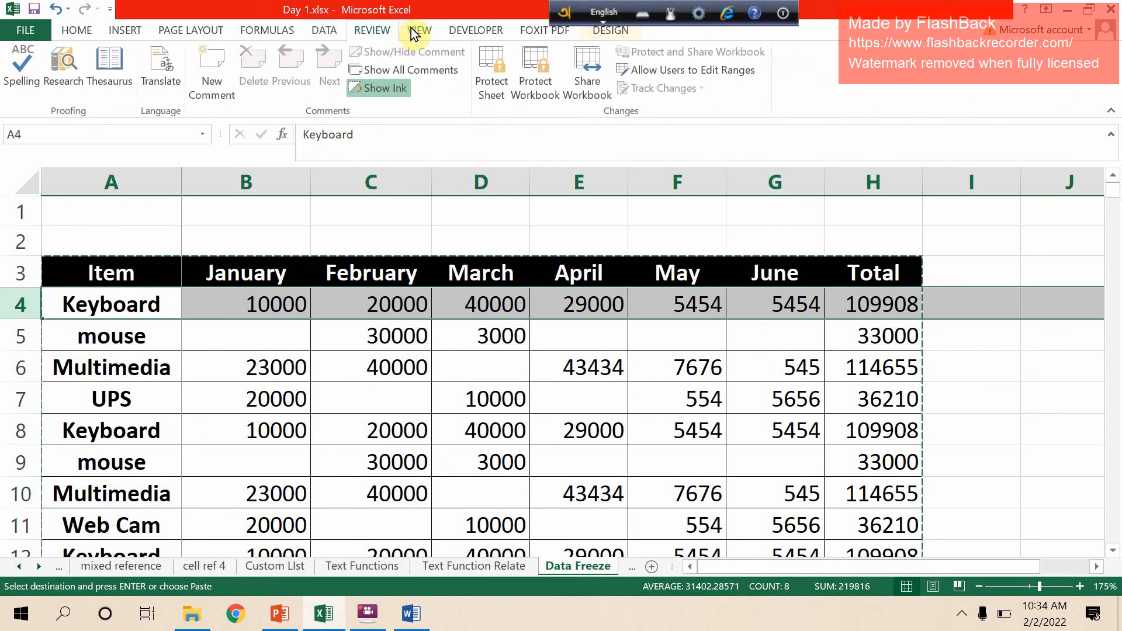
pyautogui.click(416, 27)
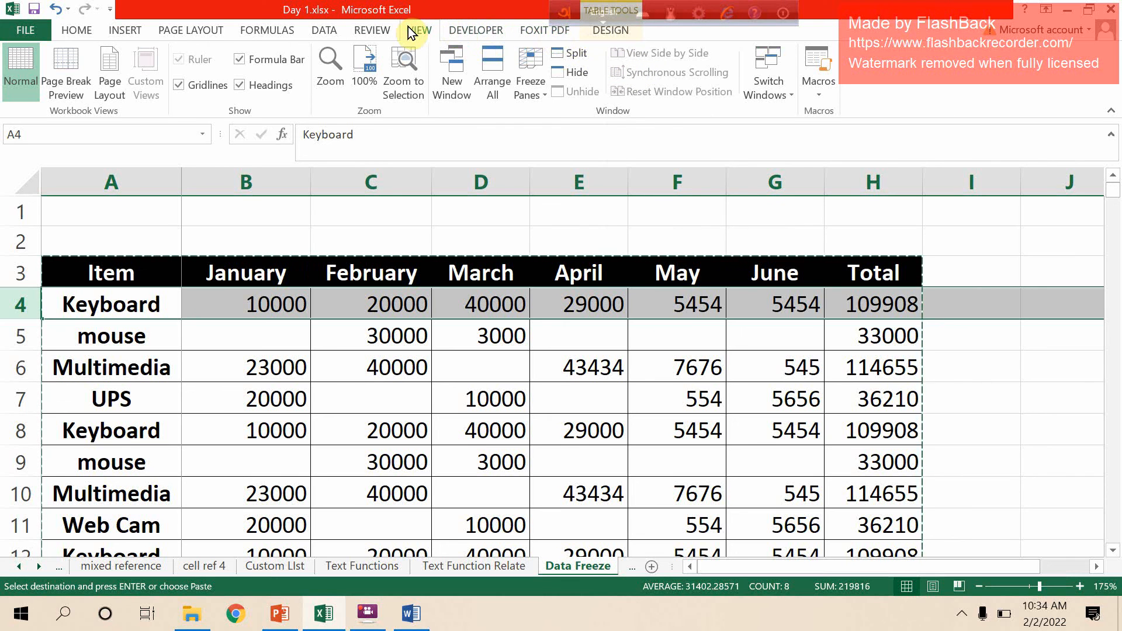
pyautogui.click(390, 30)
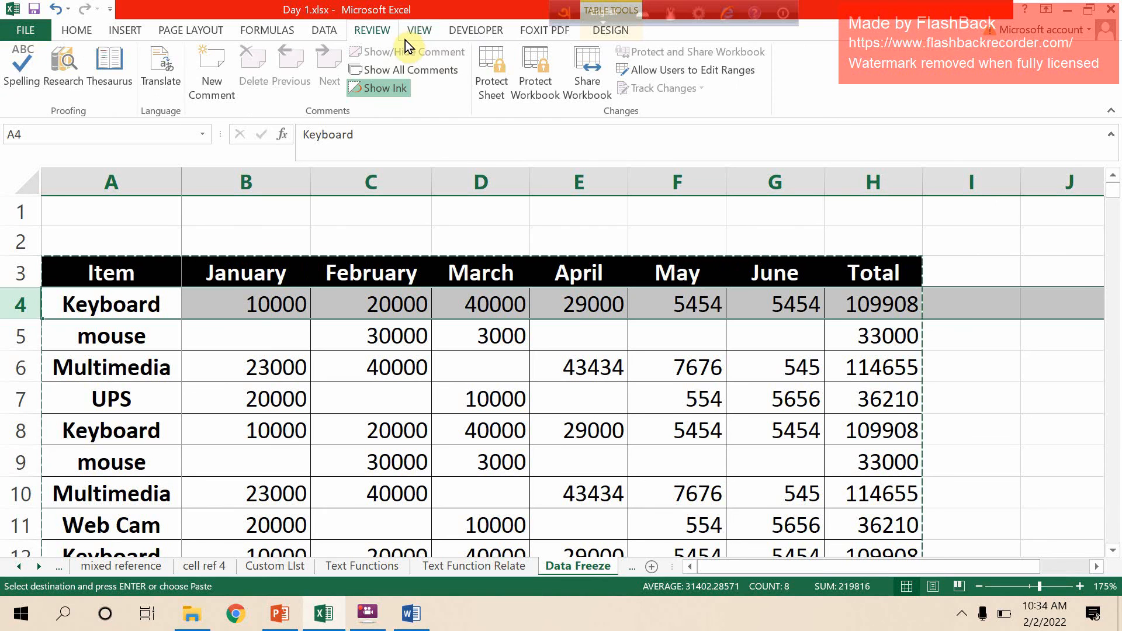
pyautogui.click(415, 33)
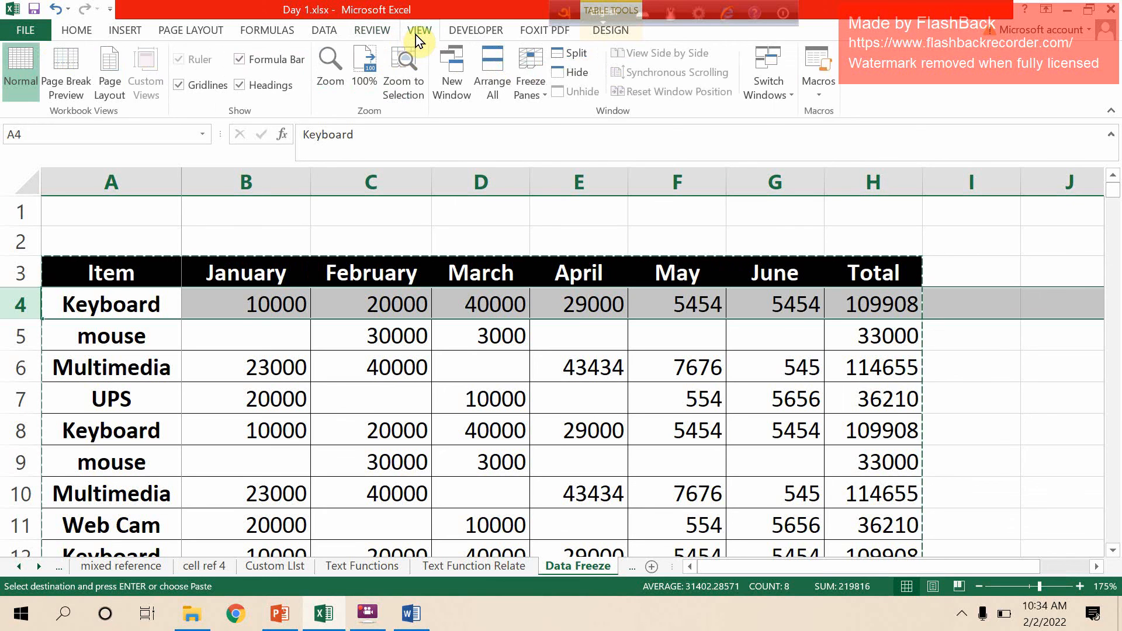
pyautogui.click(529, 91)
pyautogui.click(548, 124)
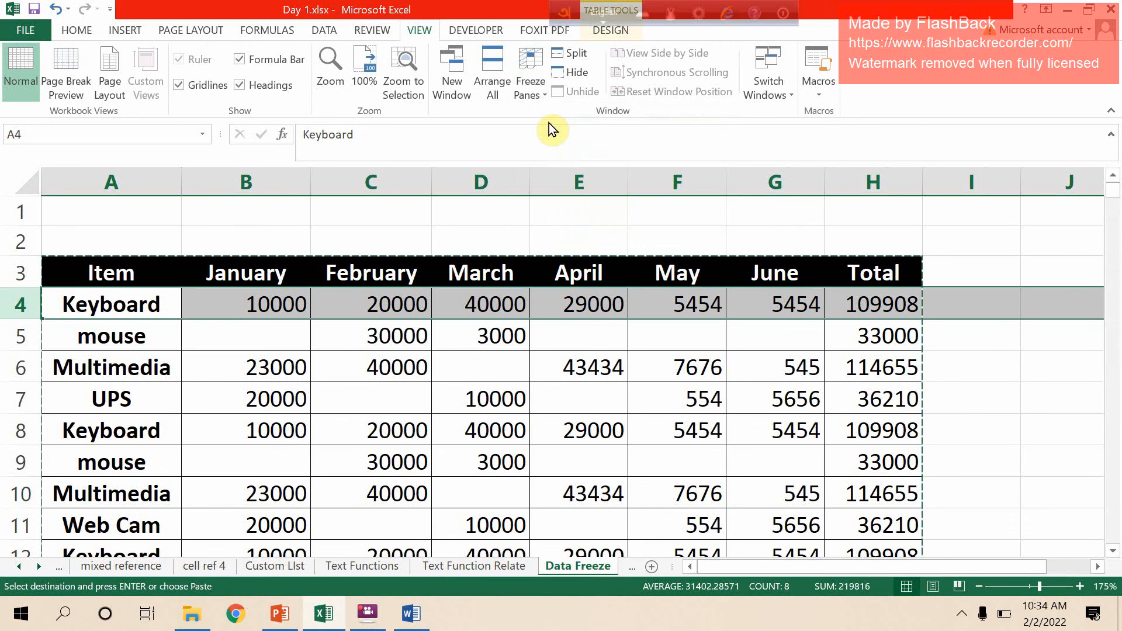
# Freeze the panes above row 4 and check the header row against the table rows further down
pyautogui.click(535, 85)
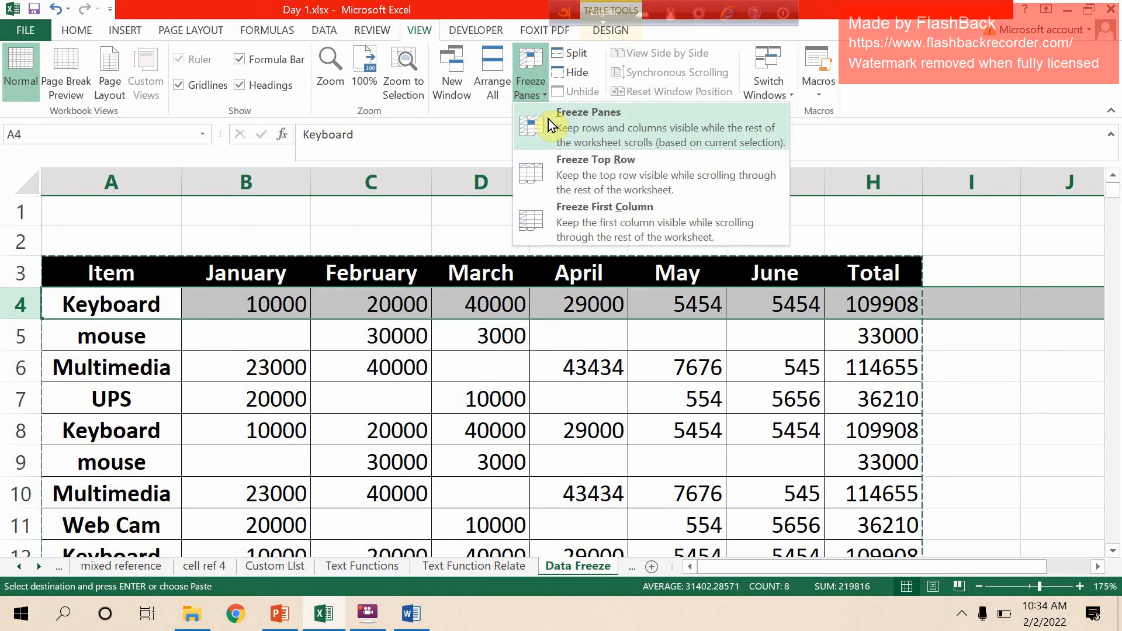
pyautogui.click(548, 118)
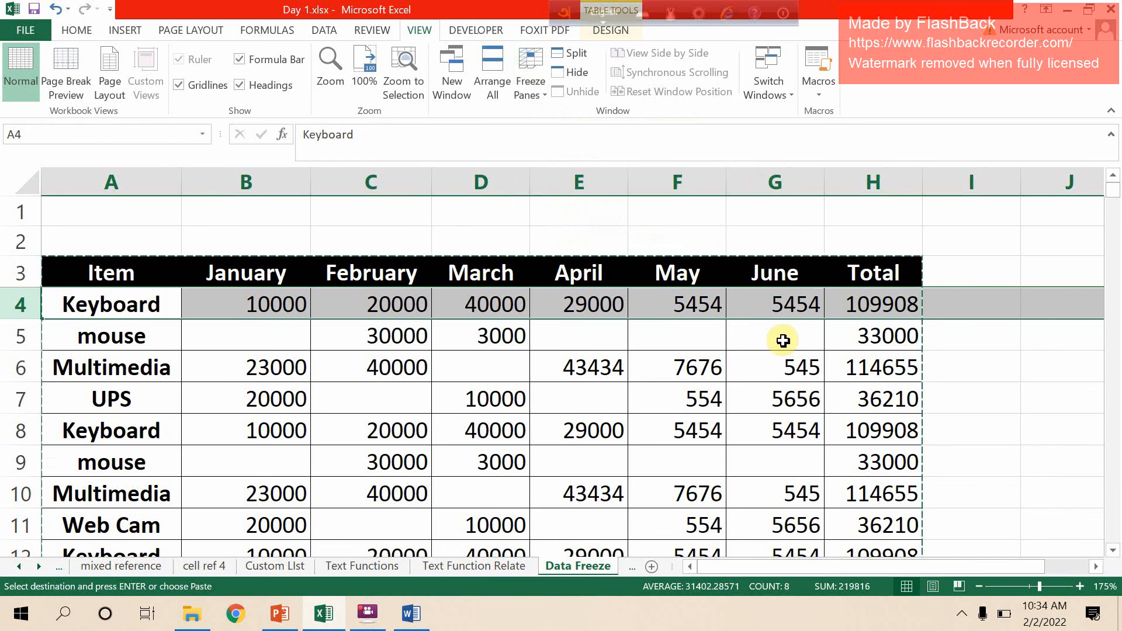
pyautogui.scroll(-6, 612, 382)
pyautogui.scroll(6, 612, 384)
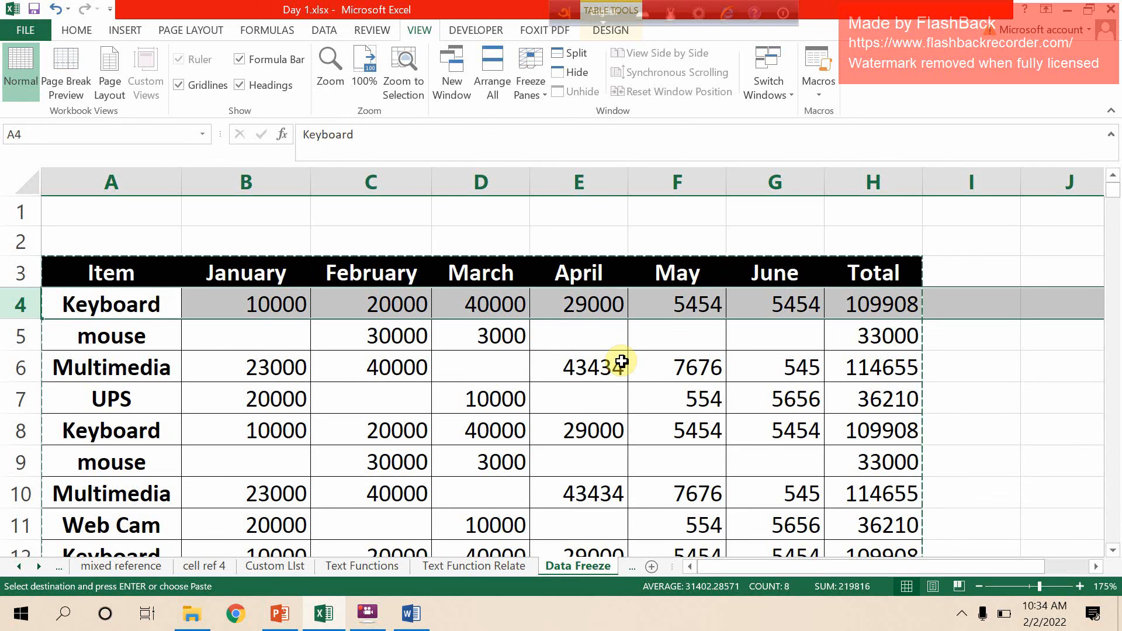
# Unfreeze the header rows and freeze the panes before column C, locking the Item and January columns
pyautogui.click(535, 86)
pyautogui.click(546, 112)
pyautogui.click(280, 393)
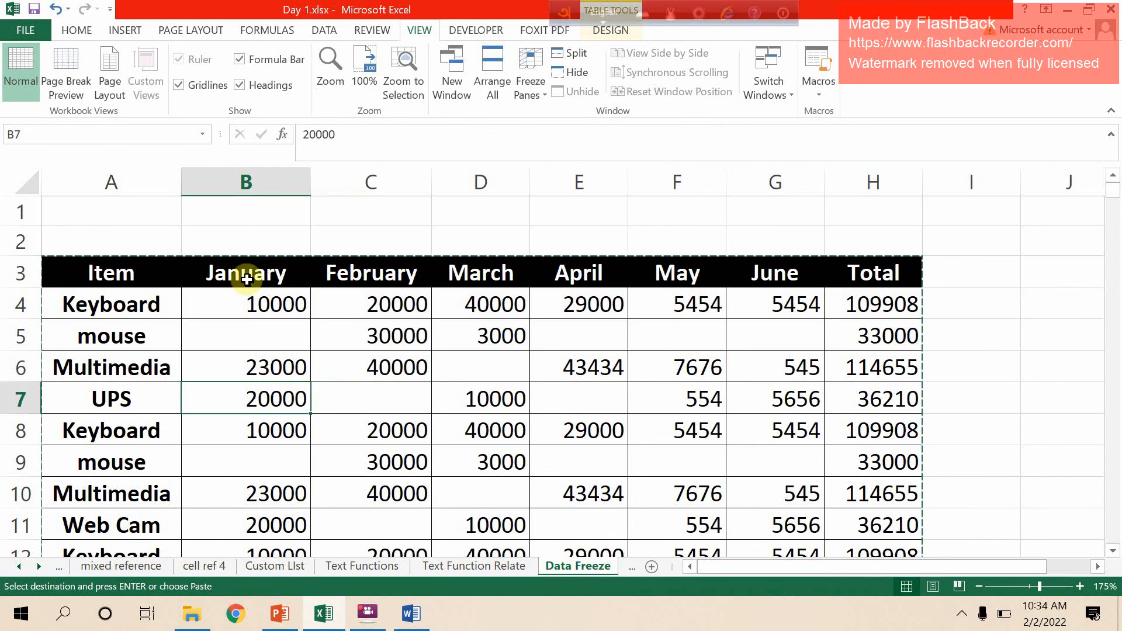
pyautogui.click(245, 181)
pyautogui.click(372, 178)
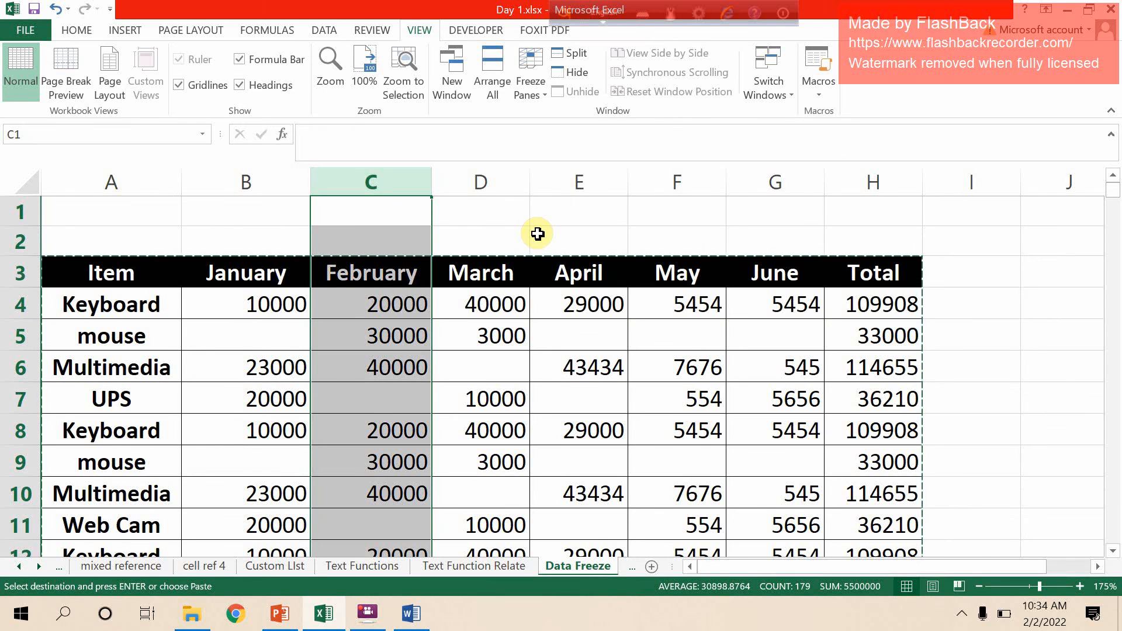
pyautogui.click(537, 95)
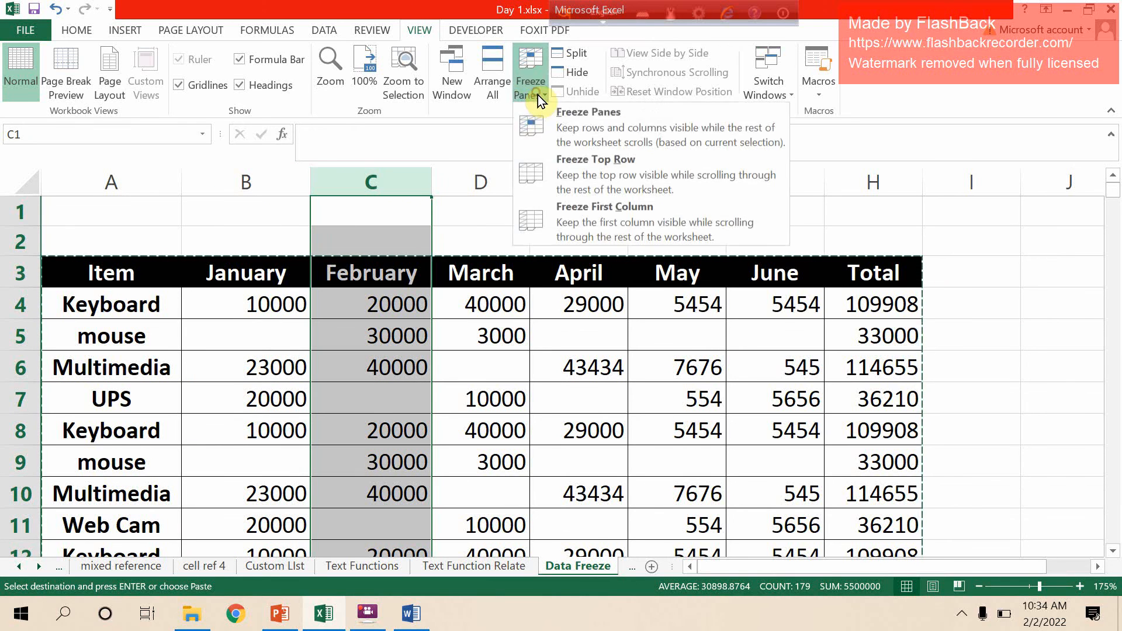
pyautogui.click(547, 117)
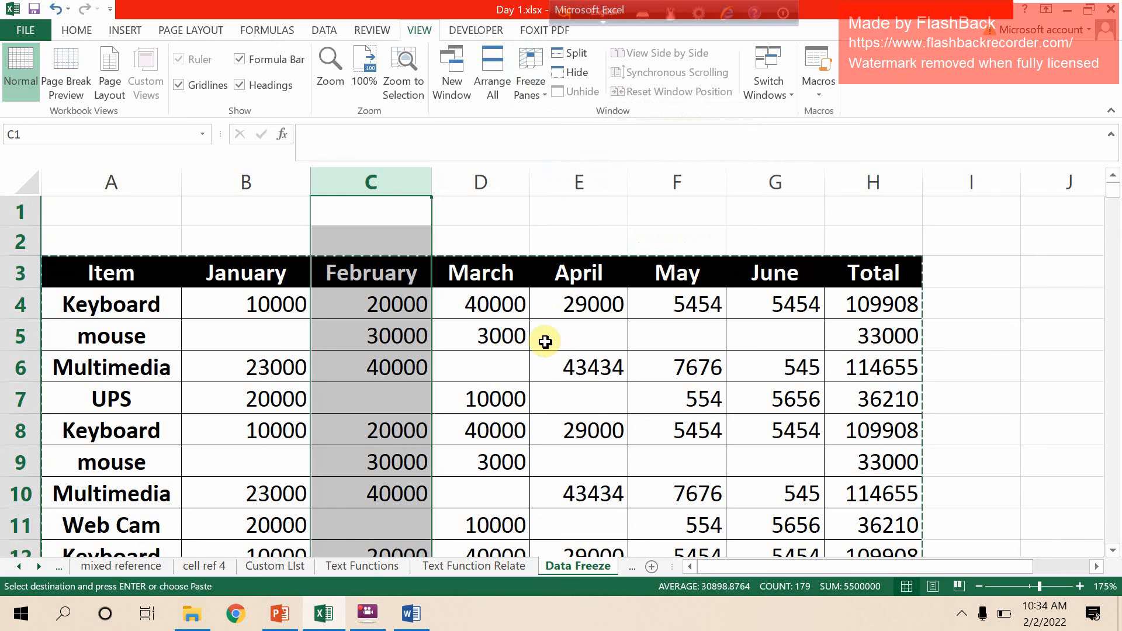
# Move across row 6 to column J to check the frozen Item and January columns
pyautogui.click(625, 366)
pyautogui.press('Right')
pyautogui.press('Right')
pyautogui.press('Right')
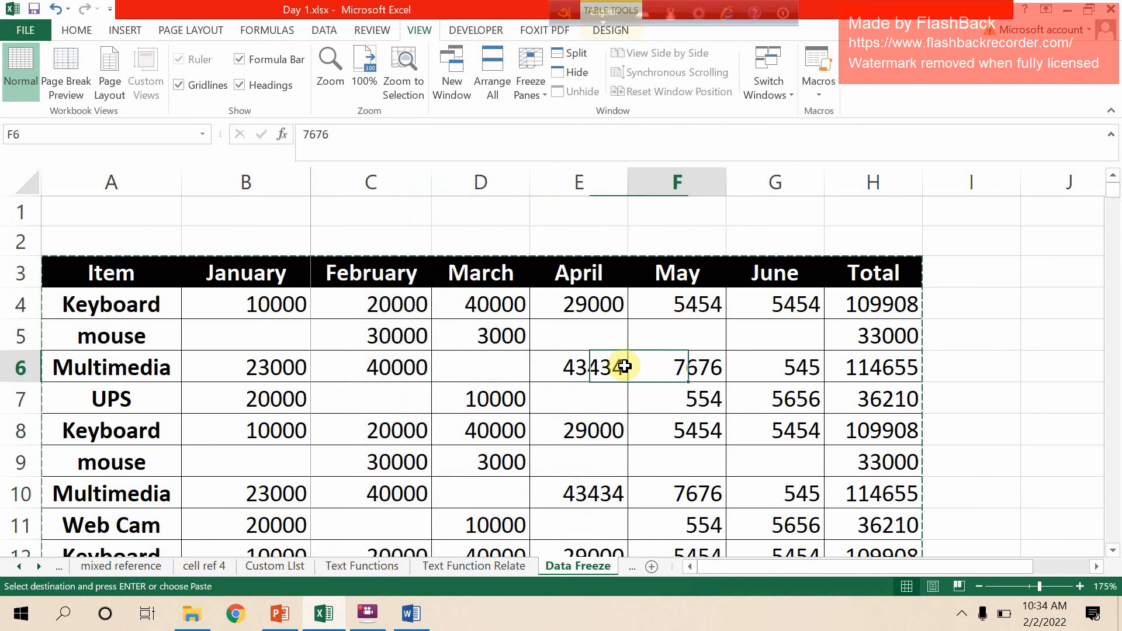
pyautogui.press('Right')
pyautogui.press('Right')
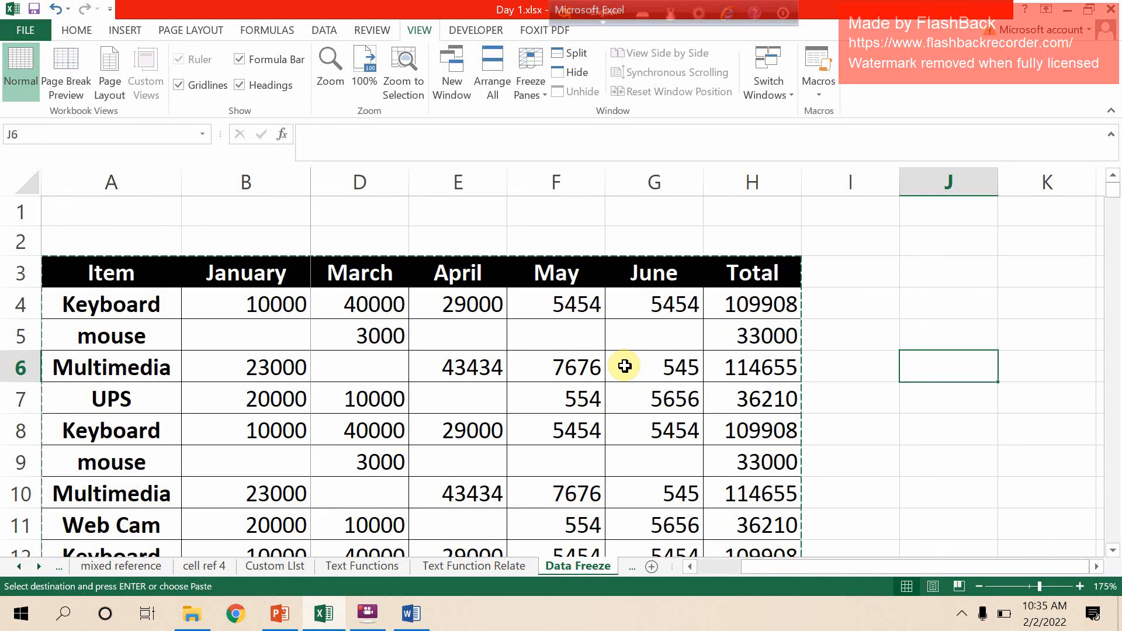
# Examine the print preview of the Data Freeze sheet and return to the worksheet
pyautogui.click(30, 32)
pyautogui.click(24, 214)
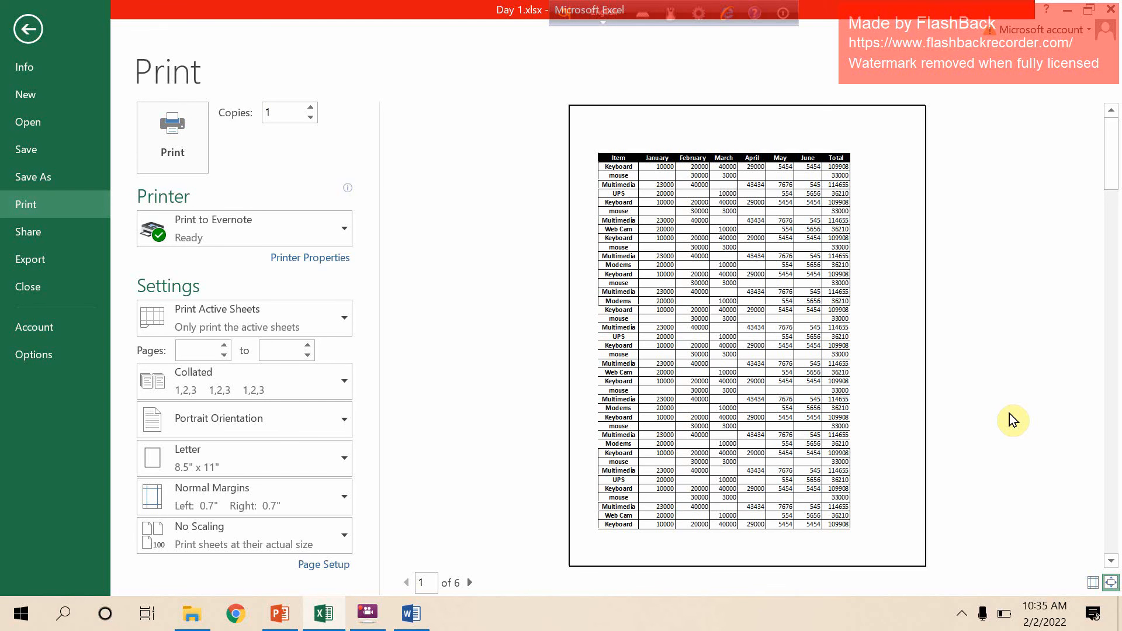
pyautogui.press('Escape')
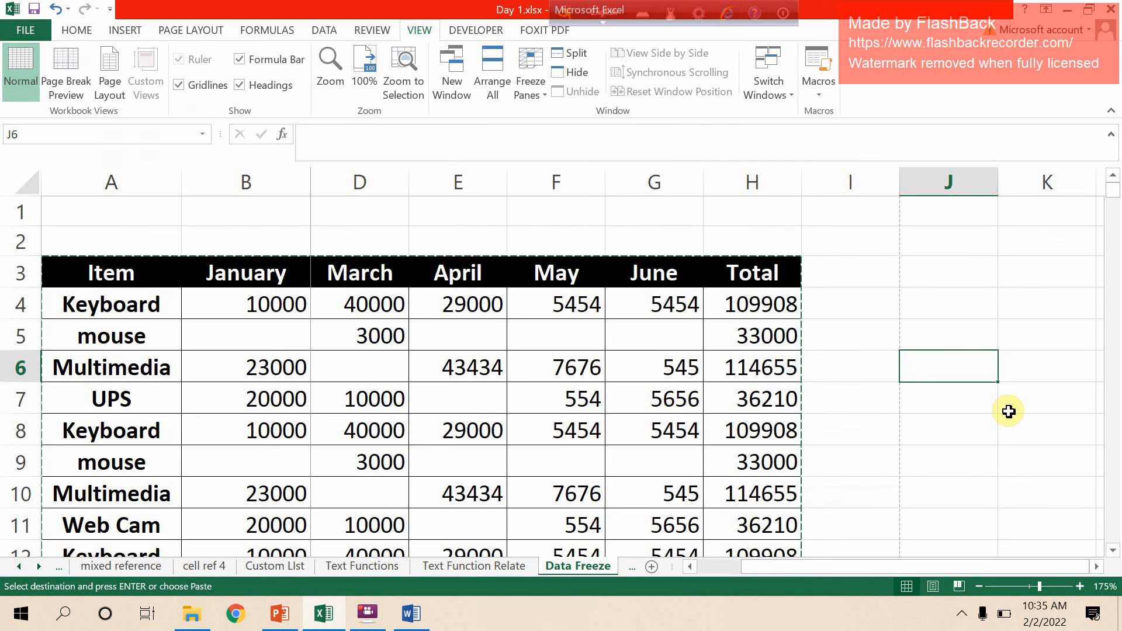
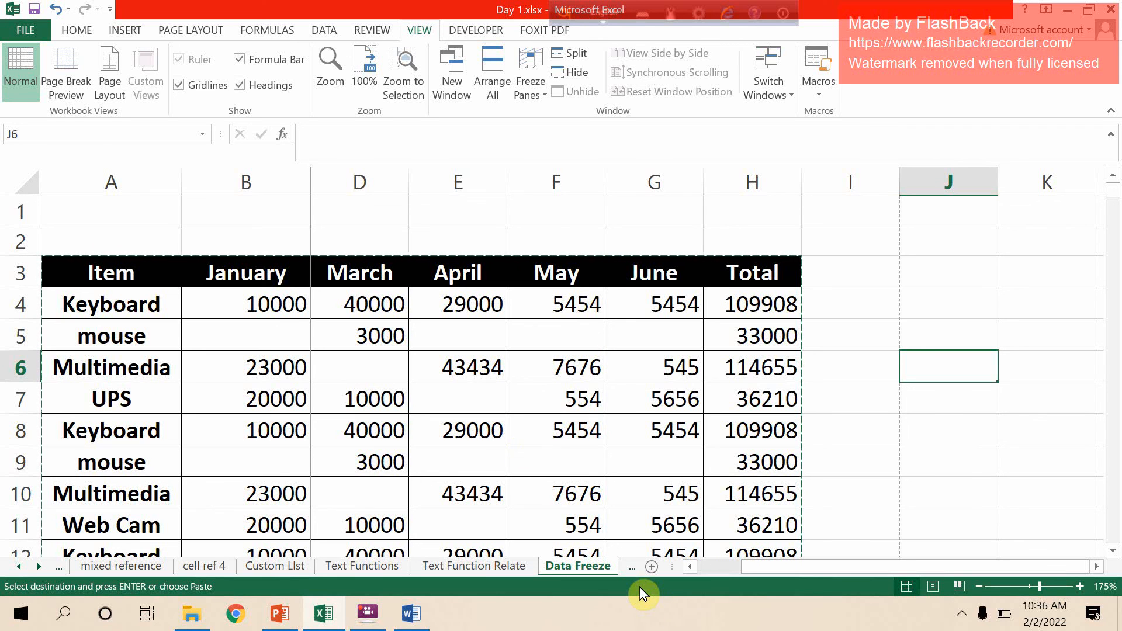
# Unfreeze the columns and freeze the panes at cell B4, locking both the header row and the Item column
pyautogui.click(405, 370)
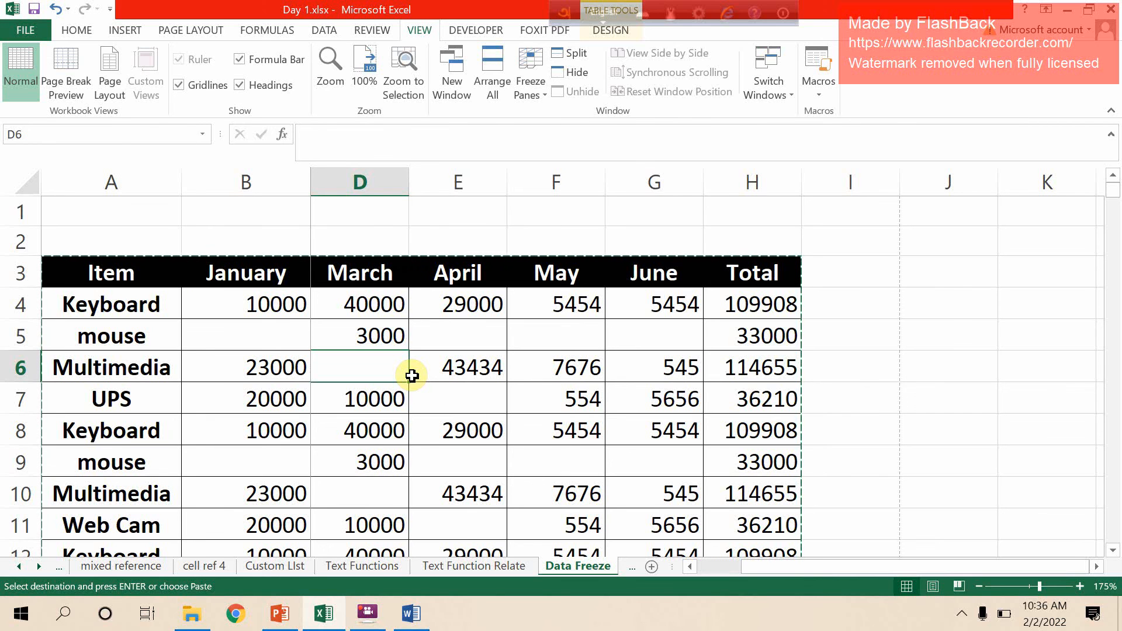
pyautogui.click(233, 300)
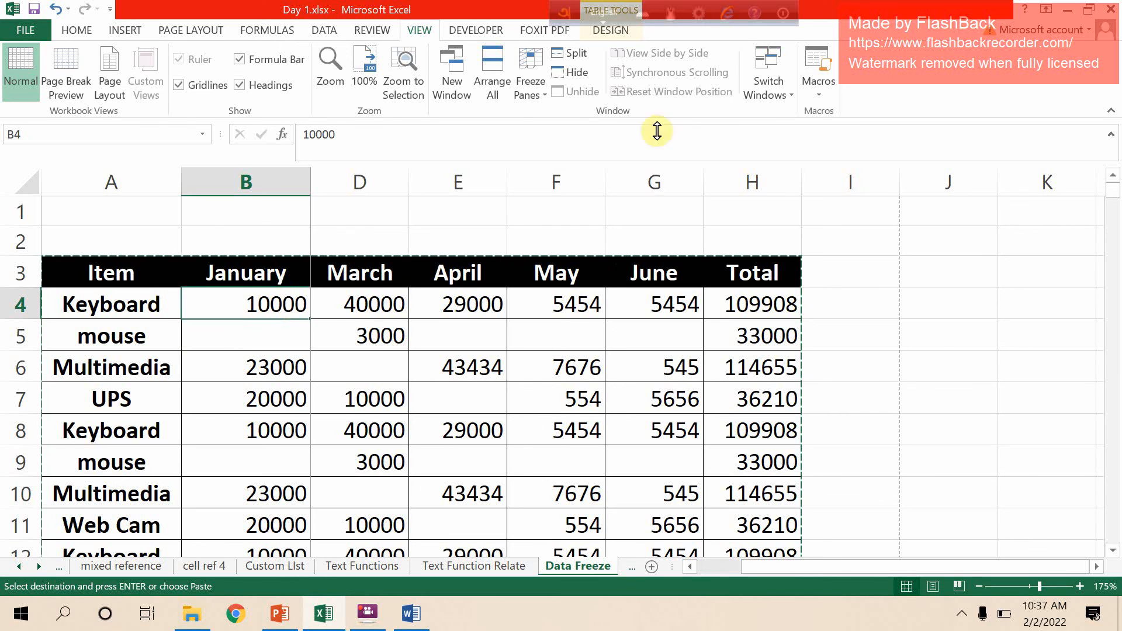
pyautogui.click(521, 95)
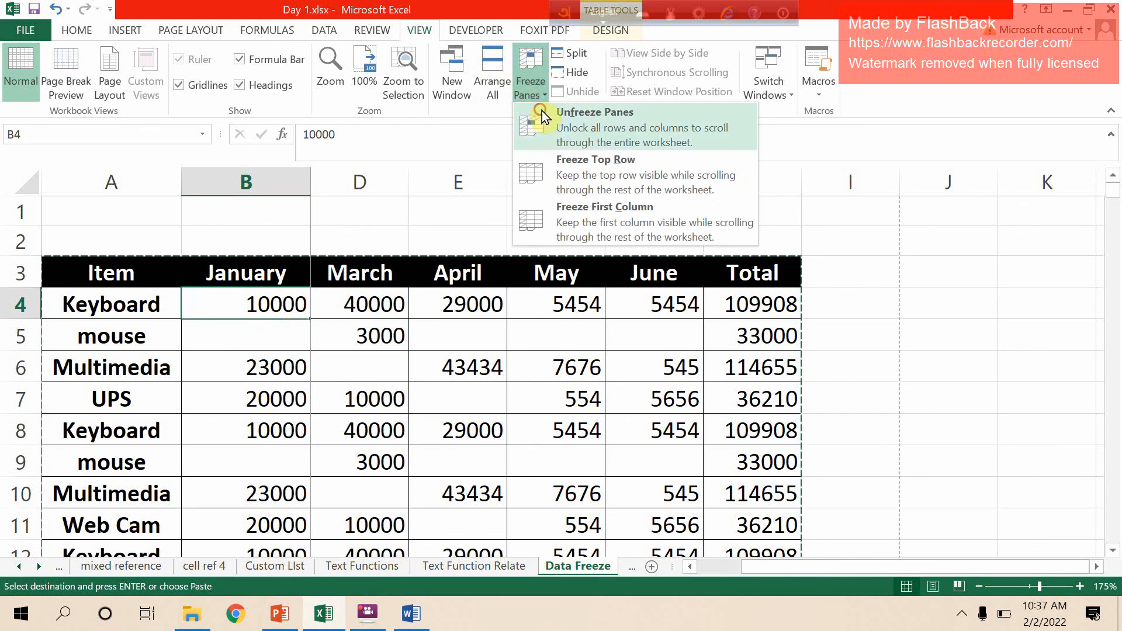
pyautogui.click(542, 113)
pyautogui.click(534, 94)
pyautogui.click(548, 116)
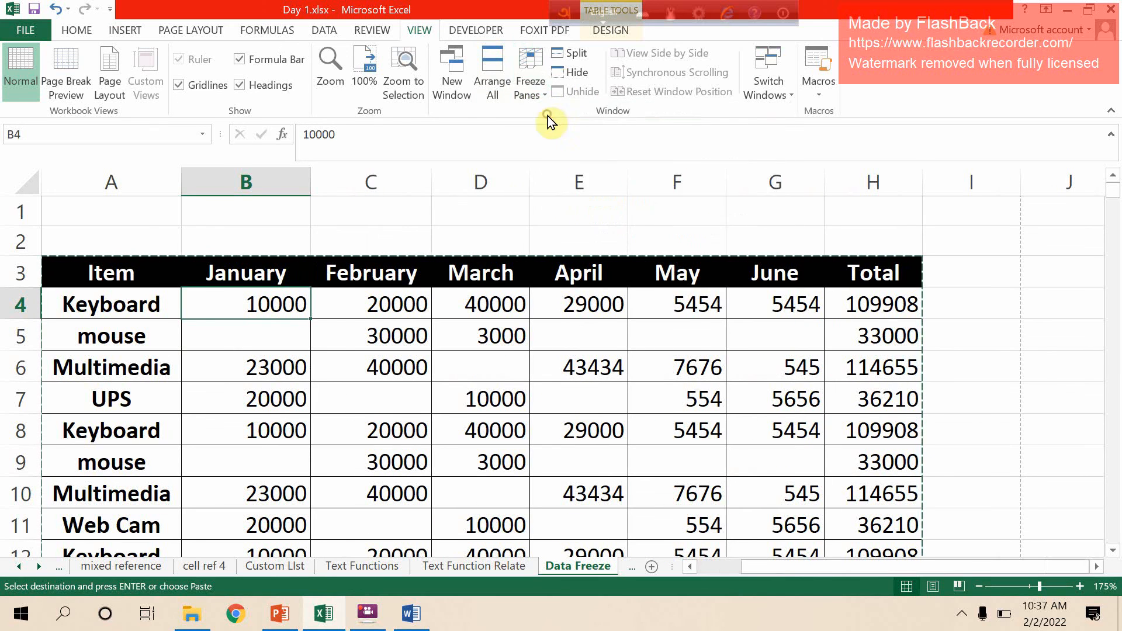
# Examine the table further down and across row 14 to column N and back, checking the frozen header row and Item column
pyautogui.click(426, 337)
pyautogui.scroll(-7, 427, 335)
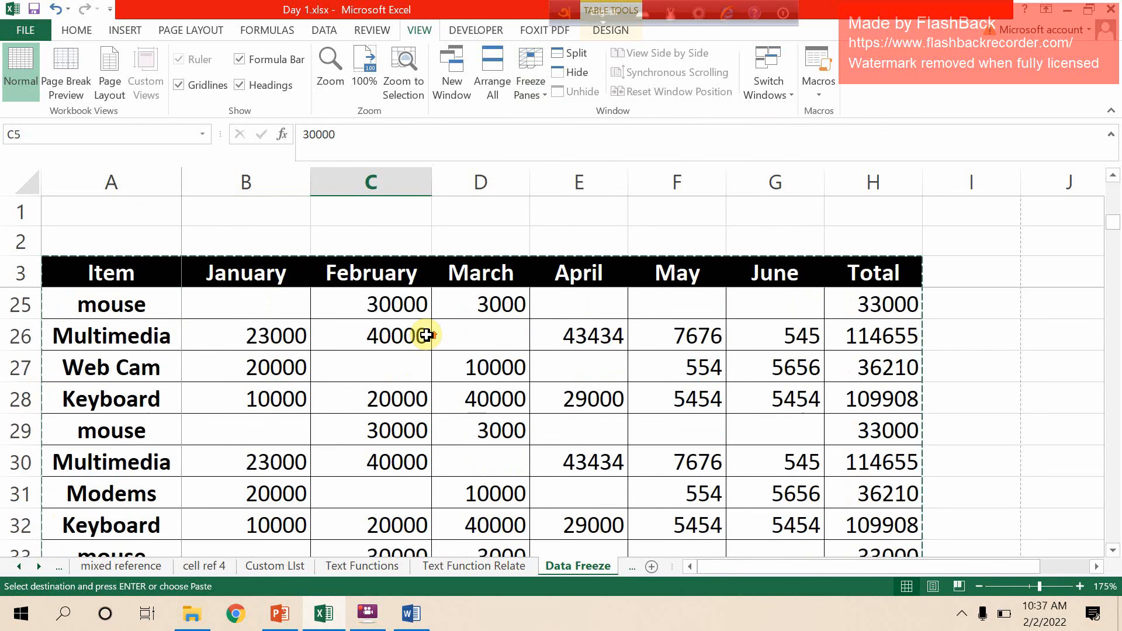
pyautogui.scroll(4, 426, 335)
pyautogui.click(390, 333)
pyautogui.press('Right')
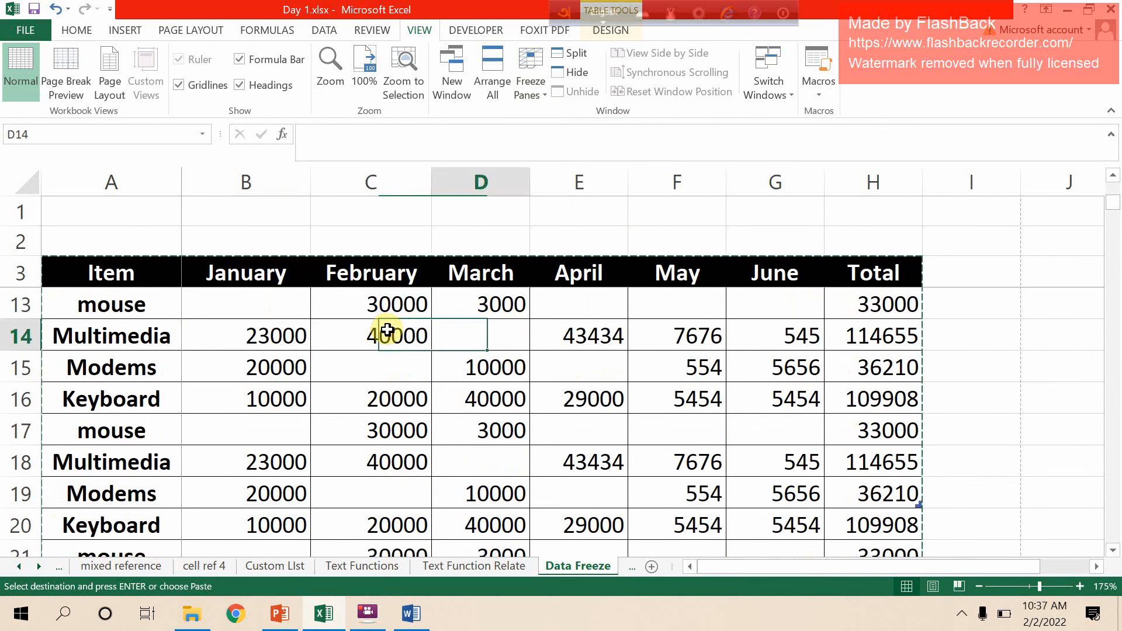
pyautogui.press('Right')
pyautogui.press('Right')
pyautogui.press('Right')
pyautogui.press('Right')
pyautogui.press('Right')
pyautogui.press('Right')
pyautogui.press('Right')
pyautogui.press('Right')
pyautogui.press('Right')
pyautogui.press('Right')
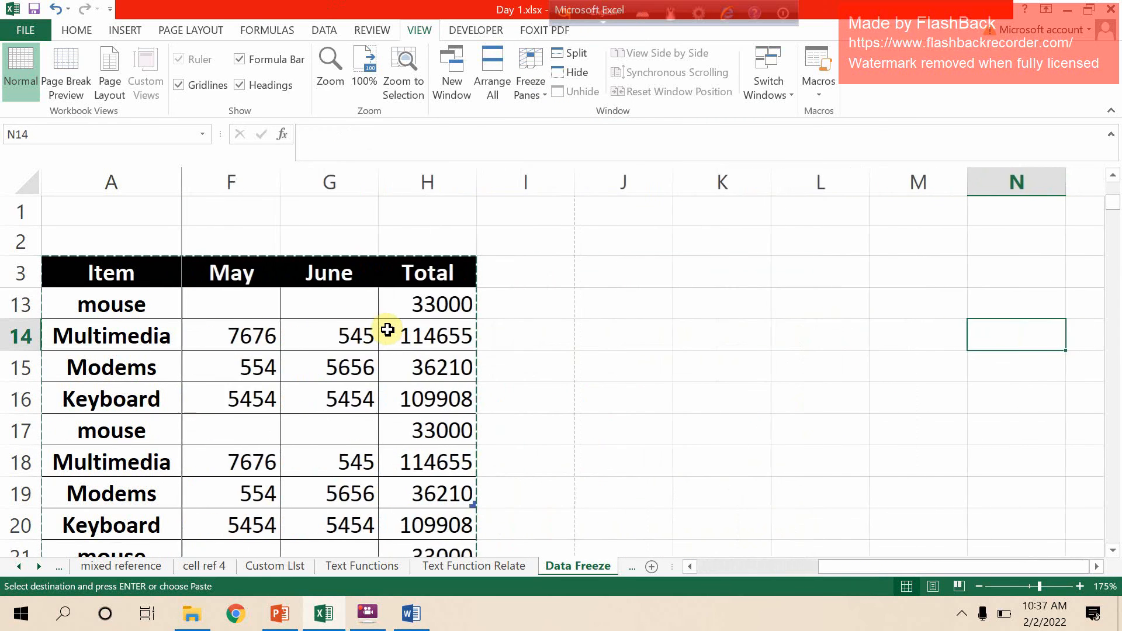
pyautogui.press('Left')
pyautogui.press('Left')
pyautogui.press('Left')
pyautogui.press('Left')
pyautogui.press('Left')
pyautogui.press('Left')
pyautogui.press('Left')
pyautogui.press('Left')
pyautogui.press('Left')
pyautogui.press('Left')
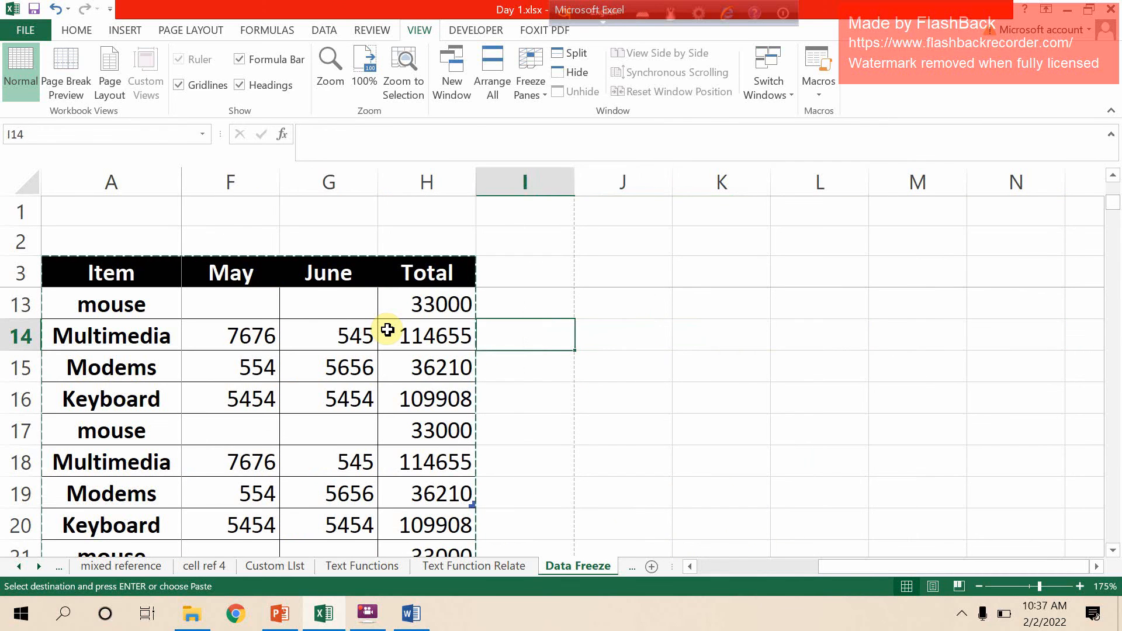
pyautogui.press('Left')
pyautogui.press('Left')
pyautogui.press('Left')
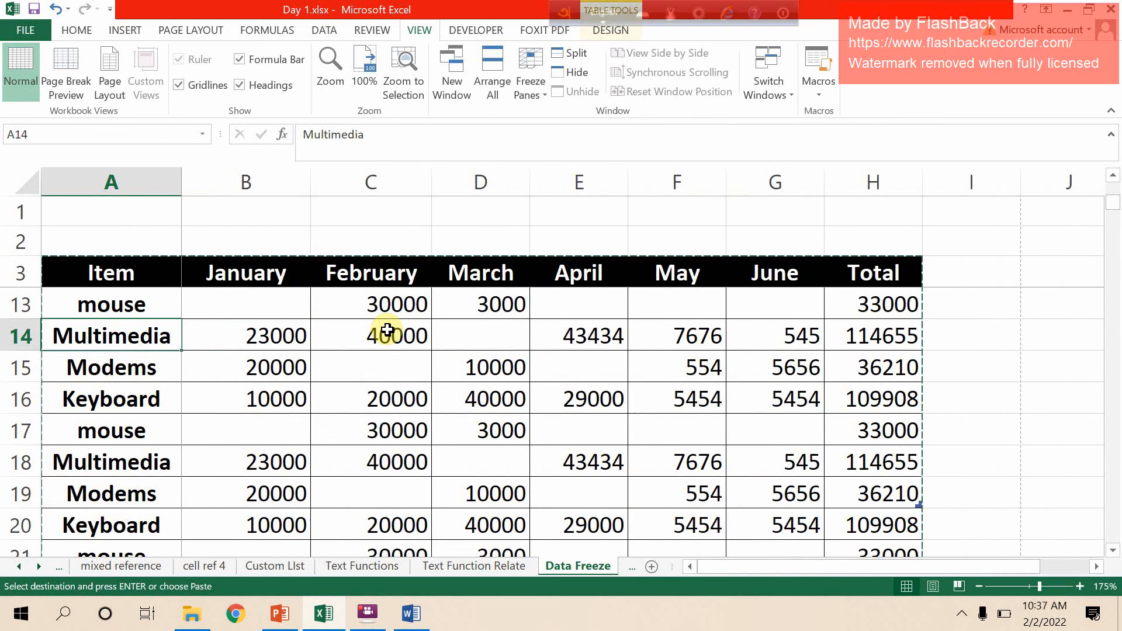
# Open the data Transpose sheet and copy the whole table, A2:D23, including its header row
pyautogui.click(633, 567)
pyautogui.click(599, 570)
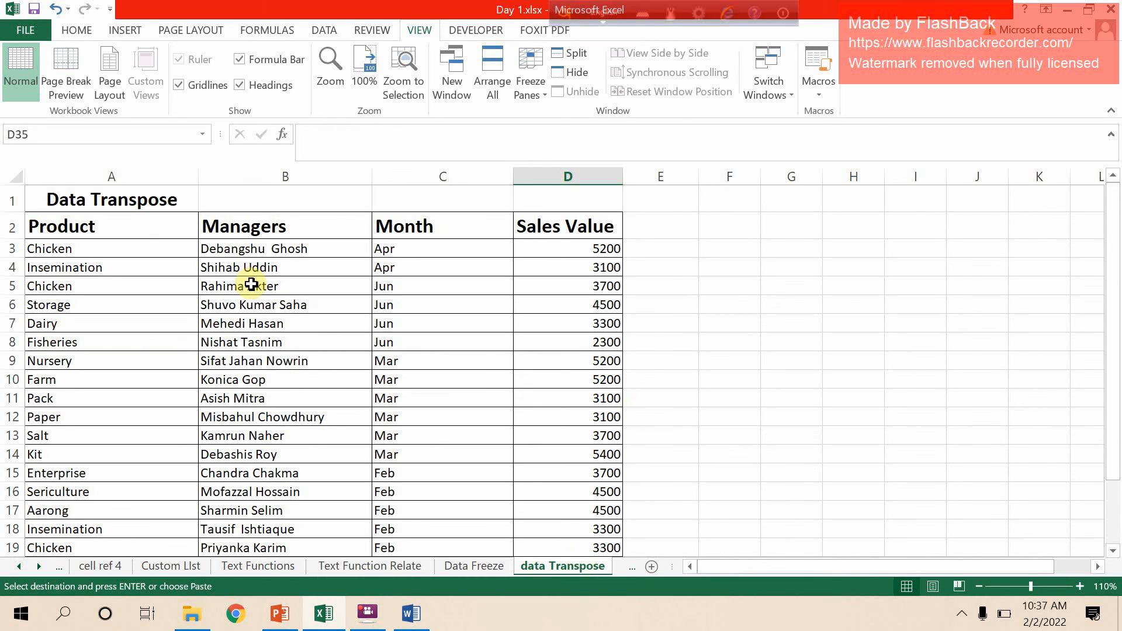
pyautogui.moveTo(134, 231); pyautogui.dragTo(589, 497)
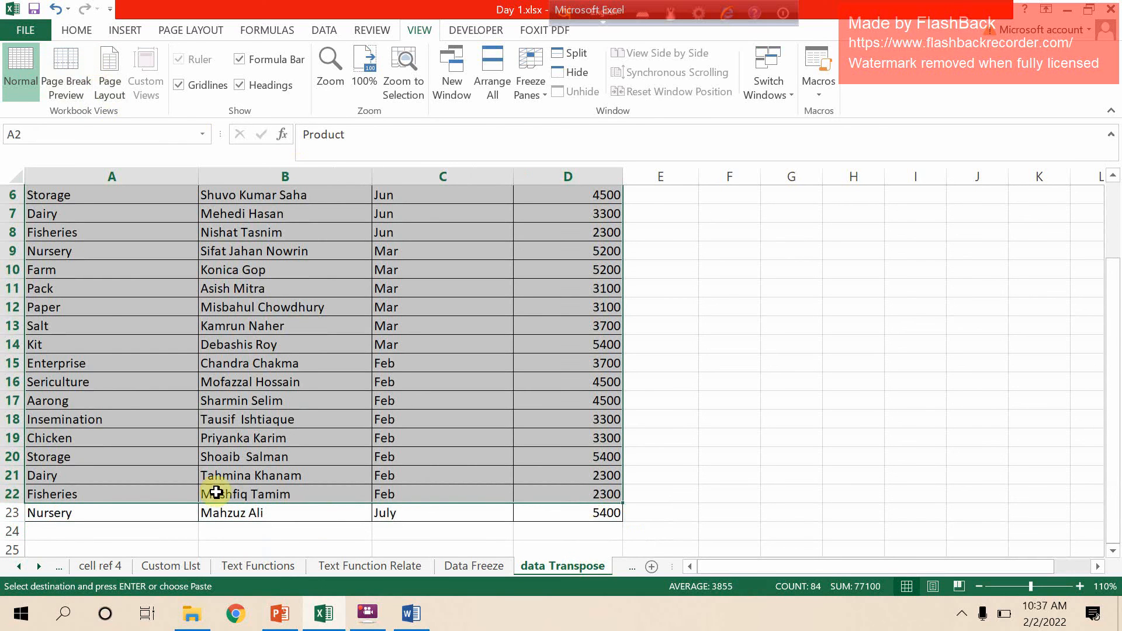
pyautogui.keyDown('shift'); pyautogui.click(596, 514); pyautogui.keyUp('shift')
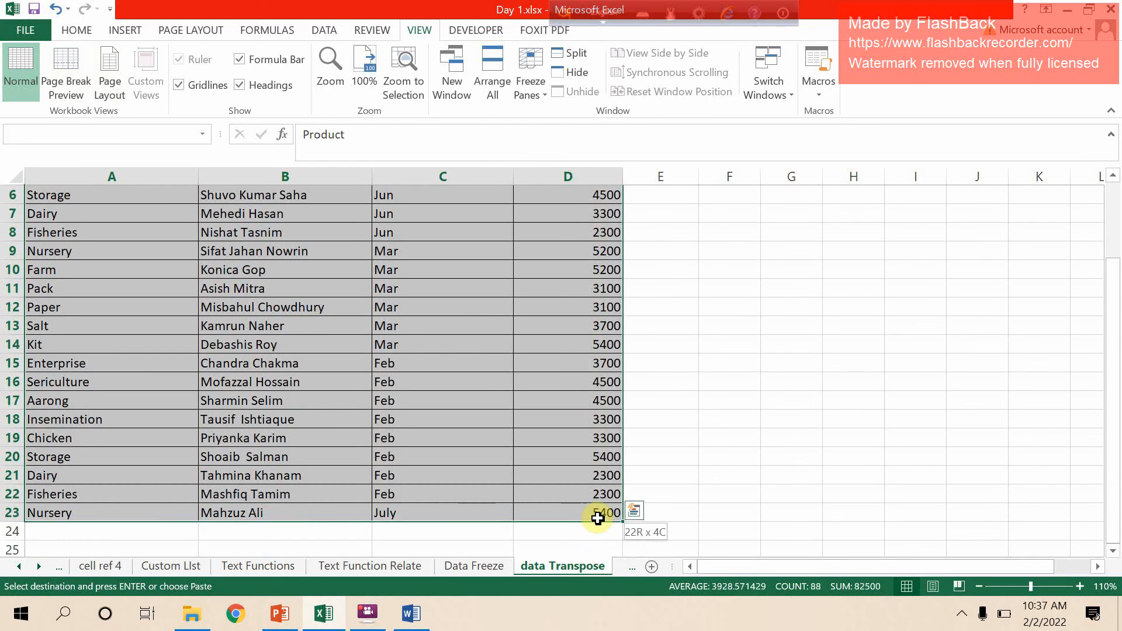
pyautogui.click(82, 30)
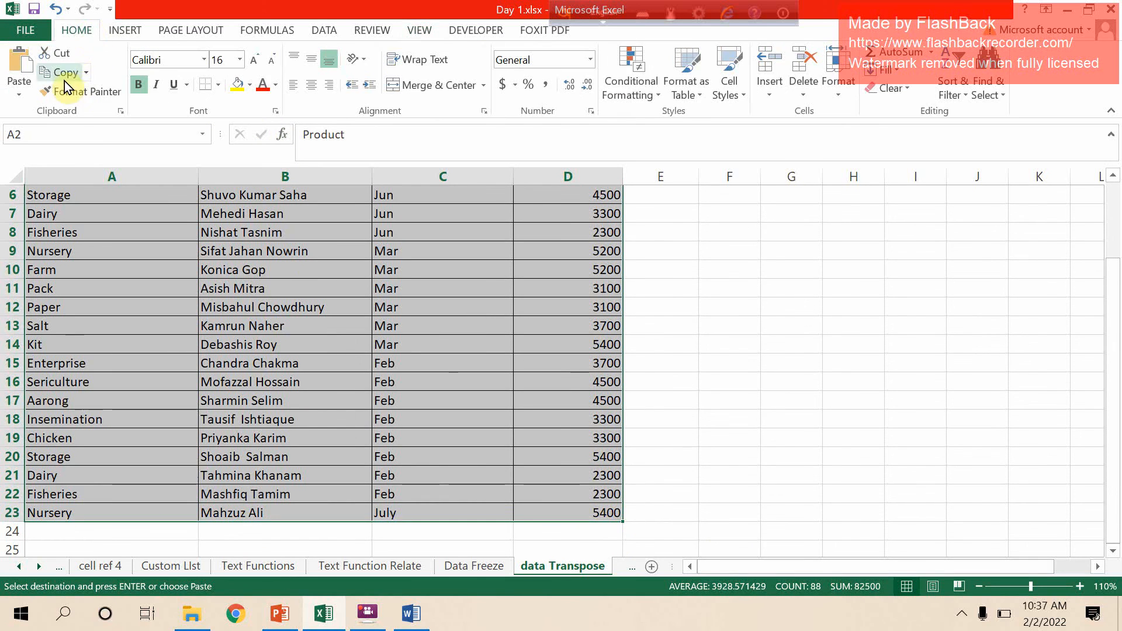
pyautogui.scroll(2, 800, 340)
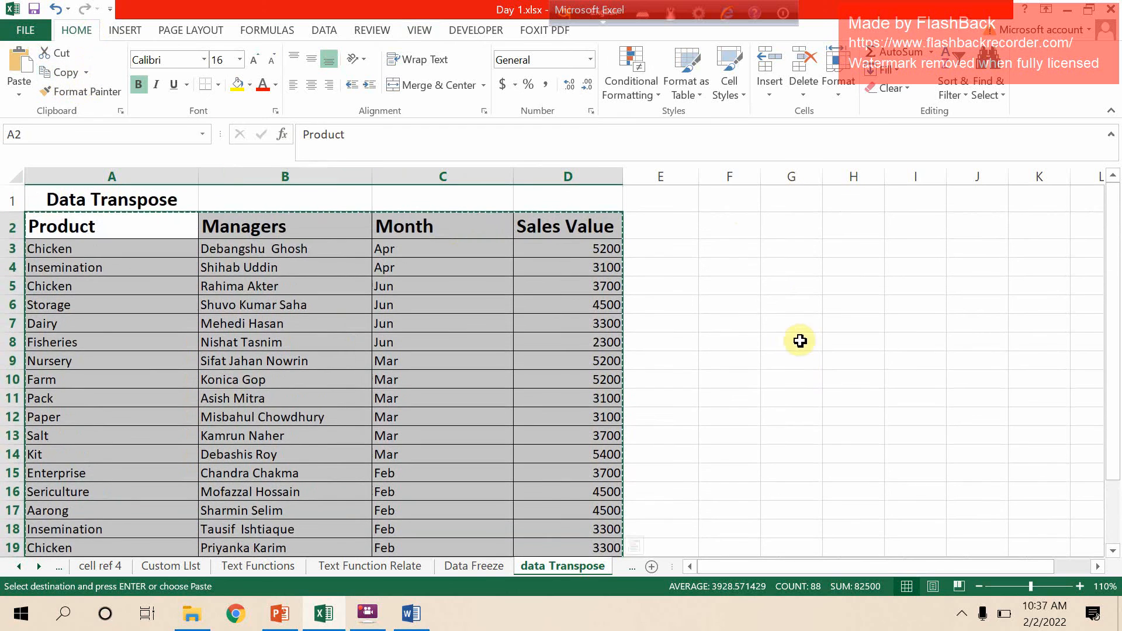
# Try to paste the copied table beside the original, starting at cell F2
pyautogui.click(739, 223)
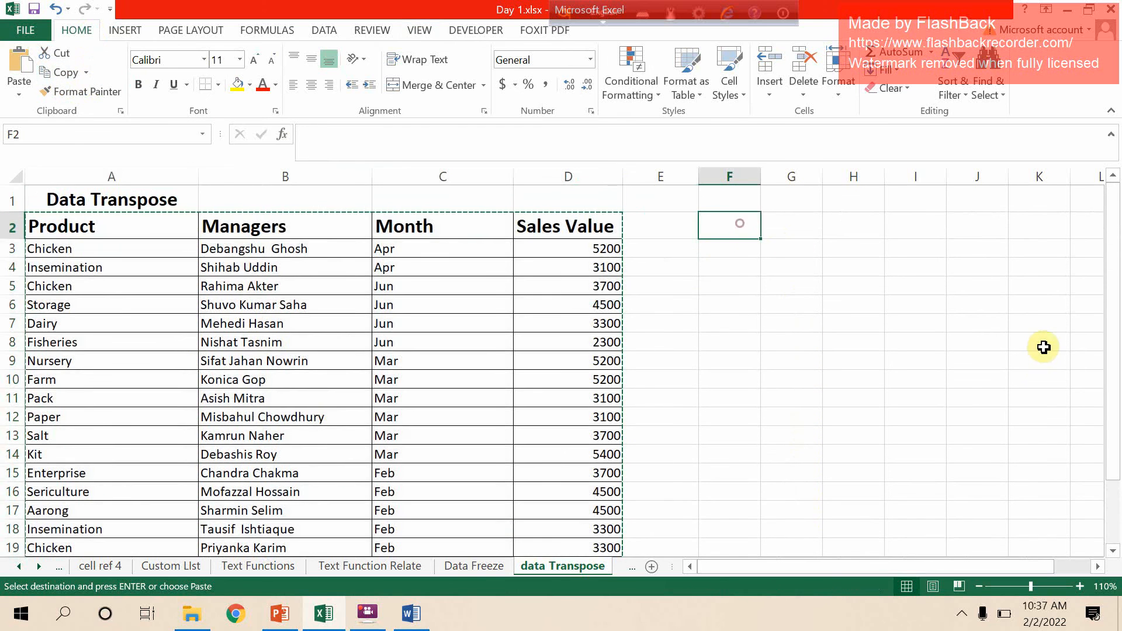
pyautogui.click(17, 95)
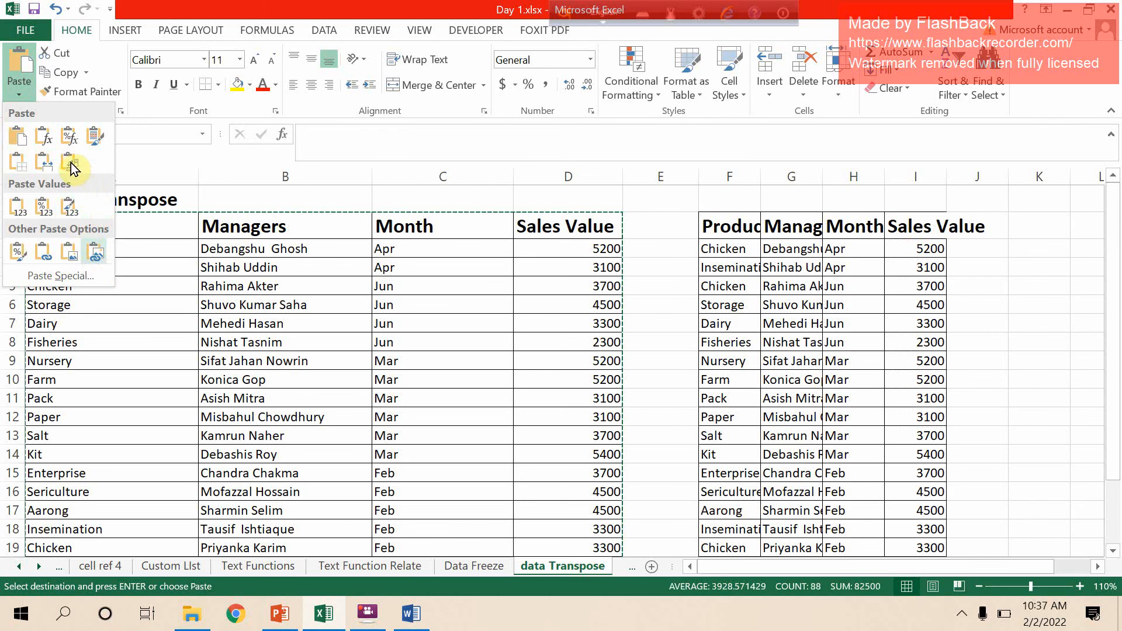
pyautogui.press('Escape')
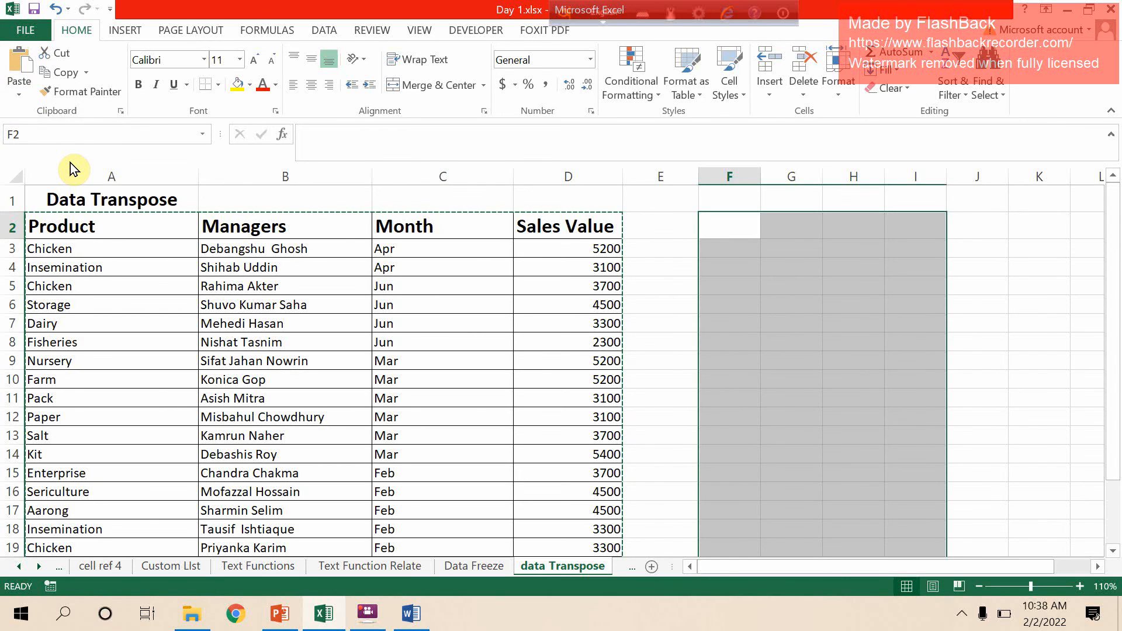
pyautogui.click(25, 95)
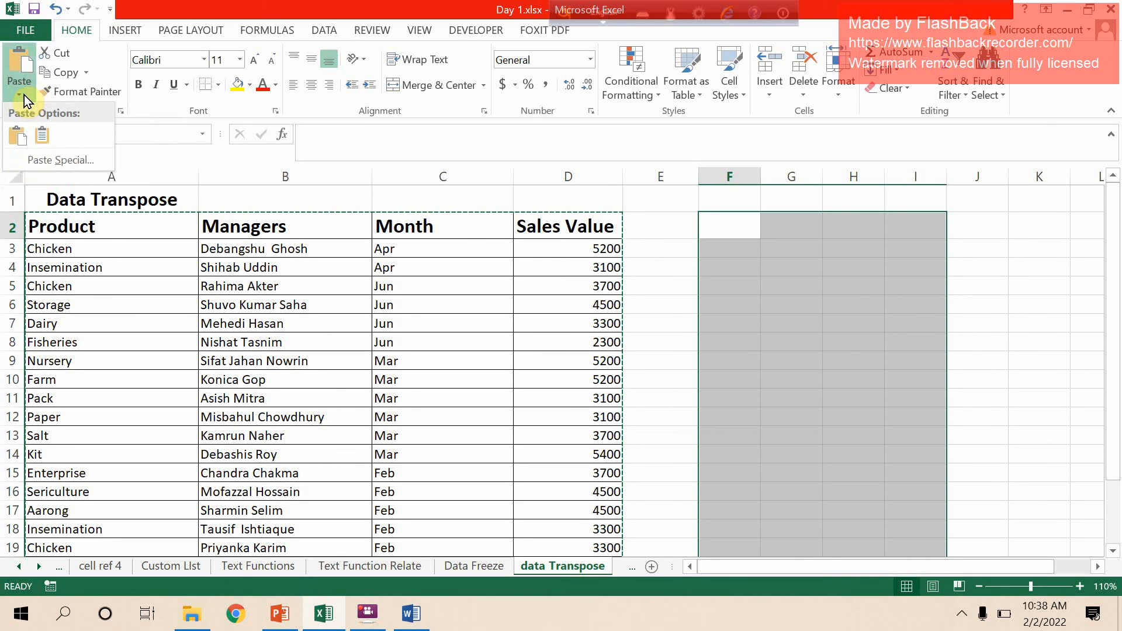
pyautogui.click(16, 98)
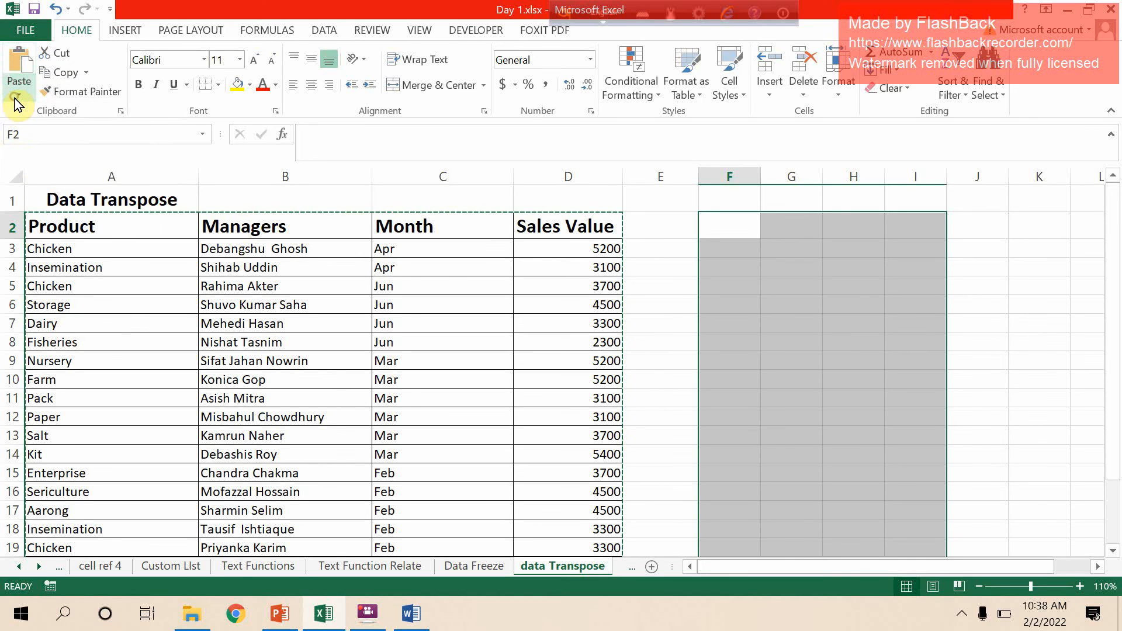
pyautogui.click(15, 97)
pyautogui.click(36, 96)
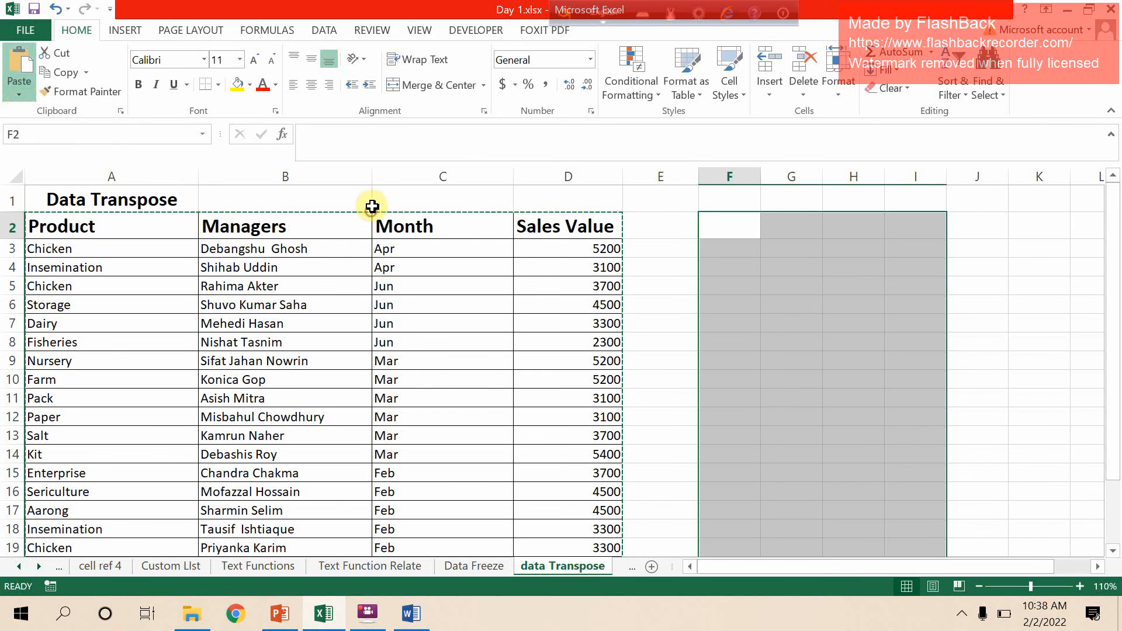
pyautogui.click(982, 374)
pyautogui.click(174, 250)
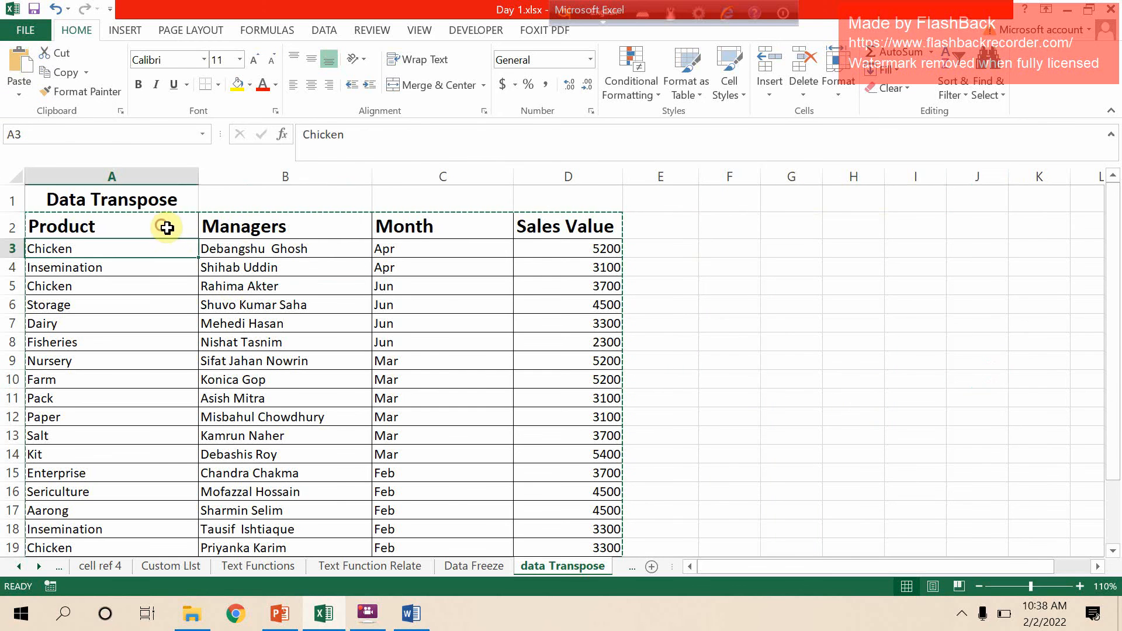
# Copy the whole table A2:D23 again and paste it transposed starting at cell F3
pyautogui.moveTo(166, 226); pyautogui.dragTo(544, 518)
pyautogui.click(66, 72)
pyautogui.scroll(2, 67, 72)
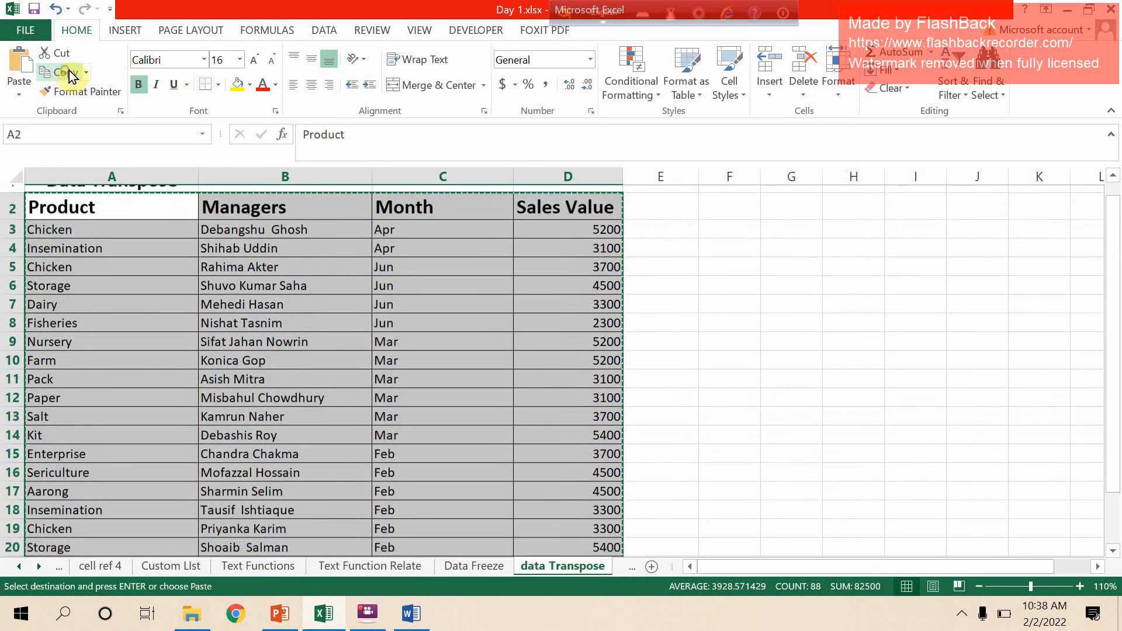
pyautogui.click(718, 256)
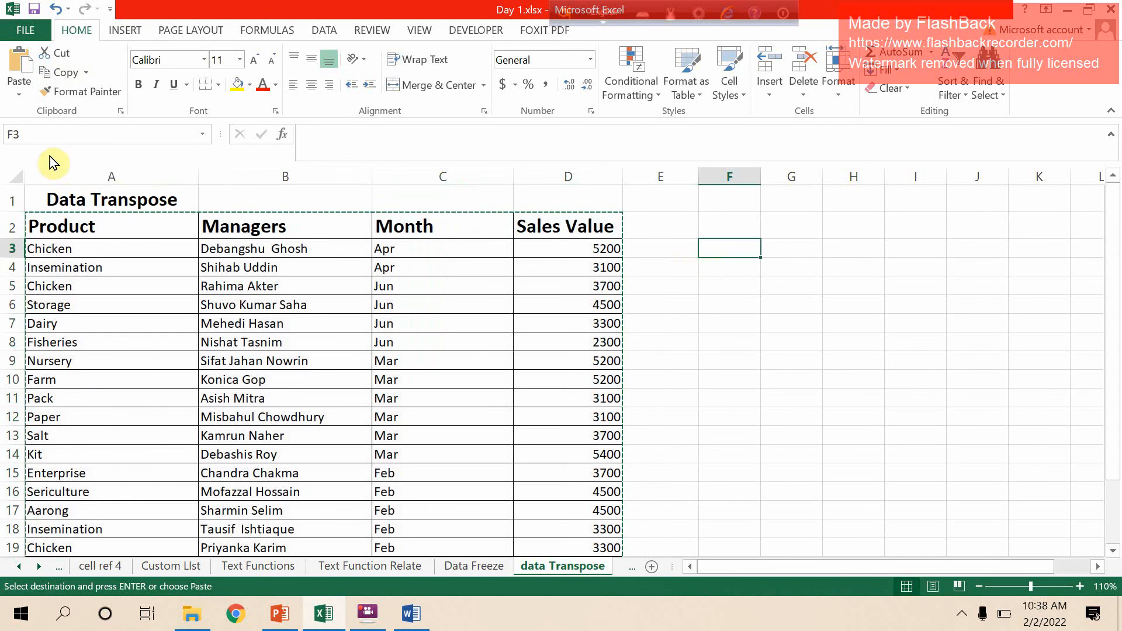
pyautogui.click(18, 95)
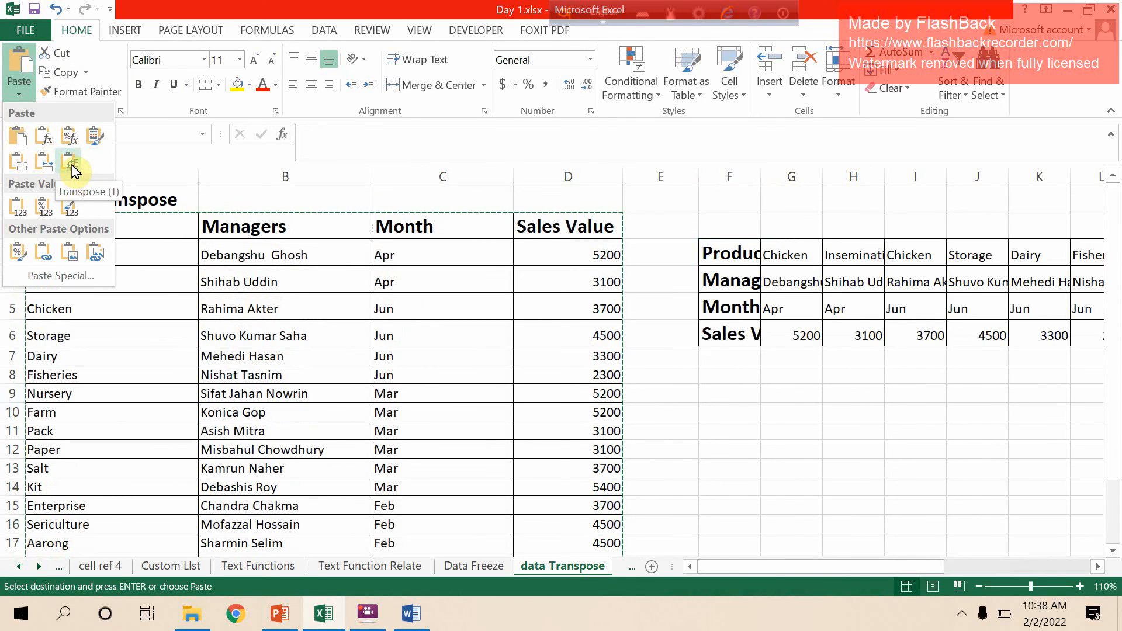
pyautogui.click(73, 165)
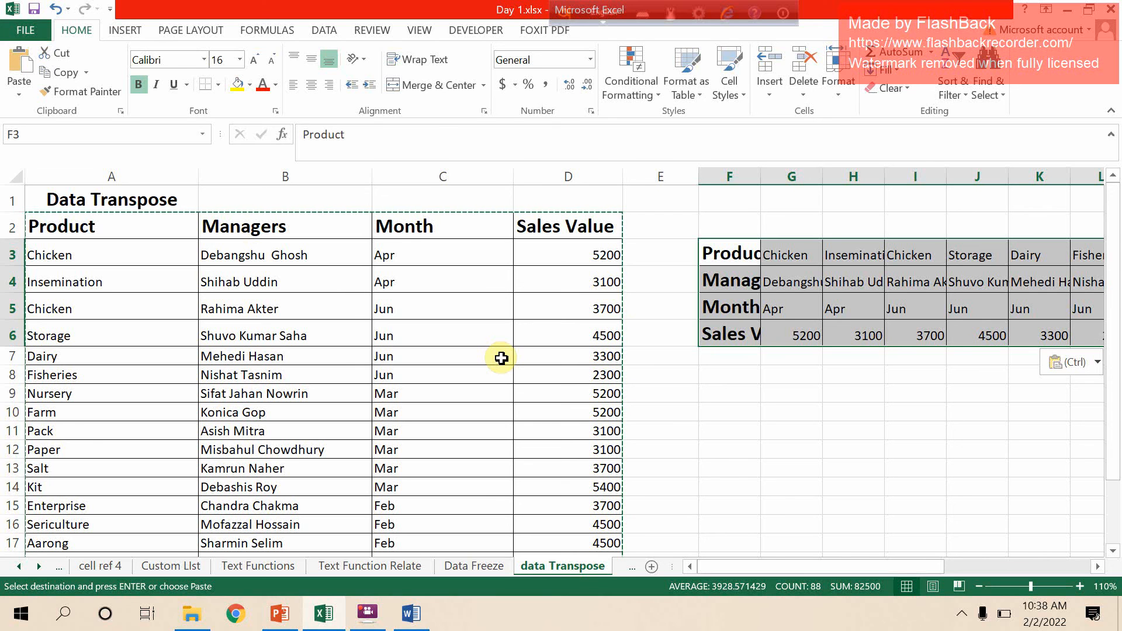
# On the Remove duplicates sheet, remove duplicate rows from A3:D18, comparing Month, Sales Person, Product and Sales Value, with headers
pyautogui.click(633, 567)
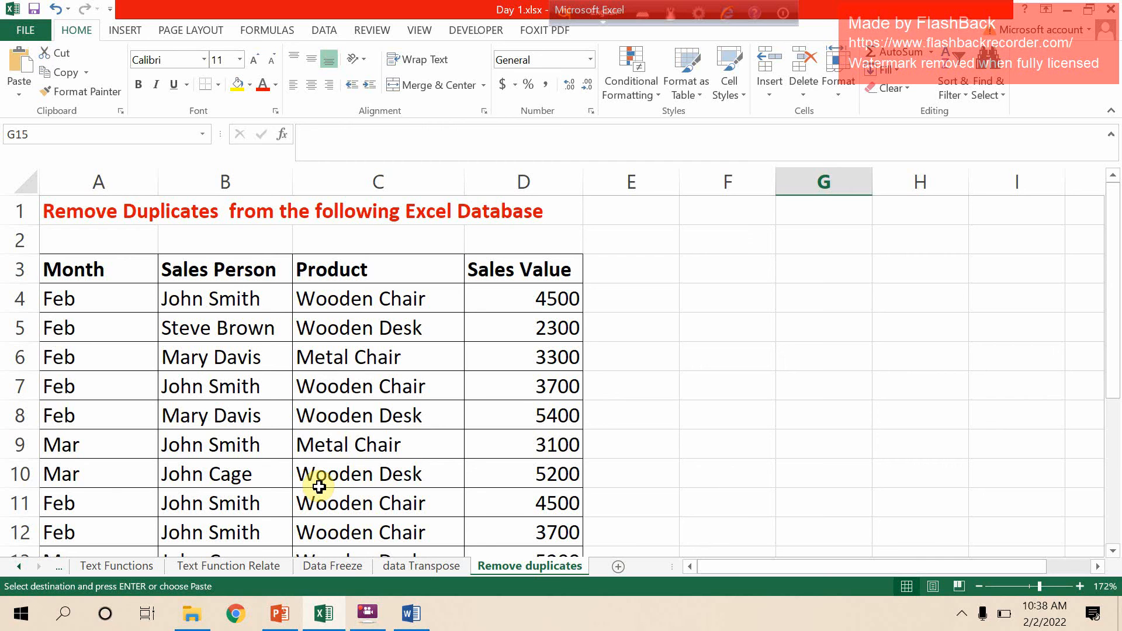
pyautogui.click(207, 390)
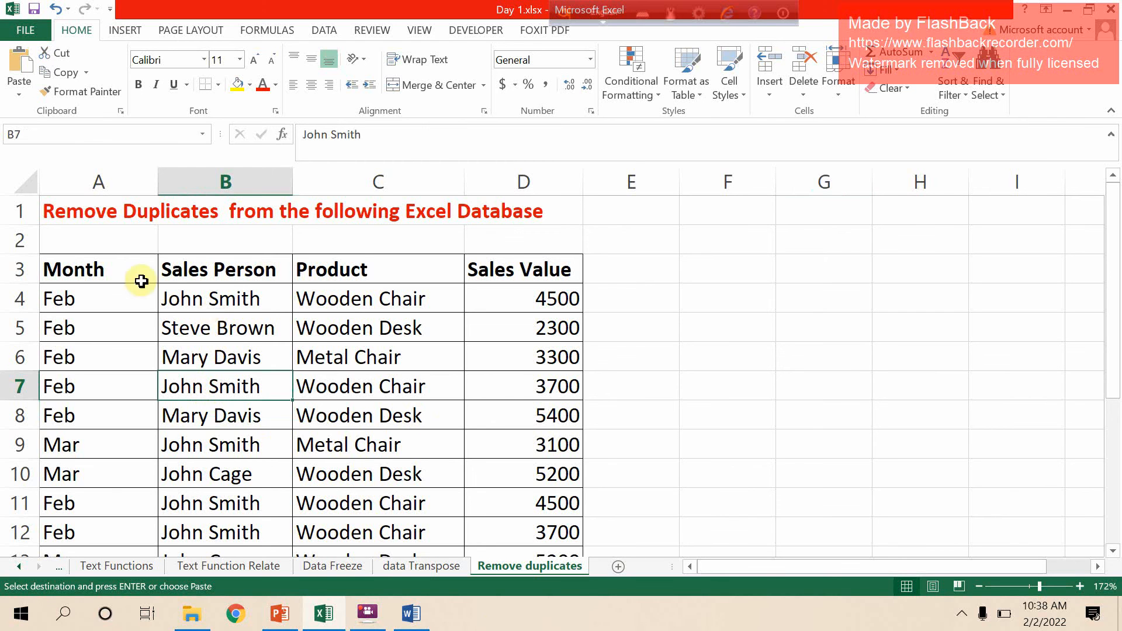
pyautogui.moveTo(142, 278); pyautogui.dragTo(533, 498)
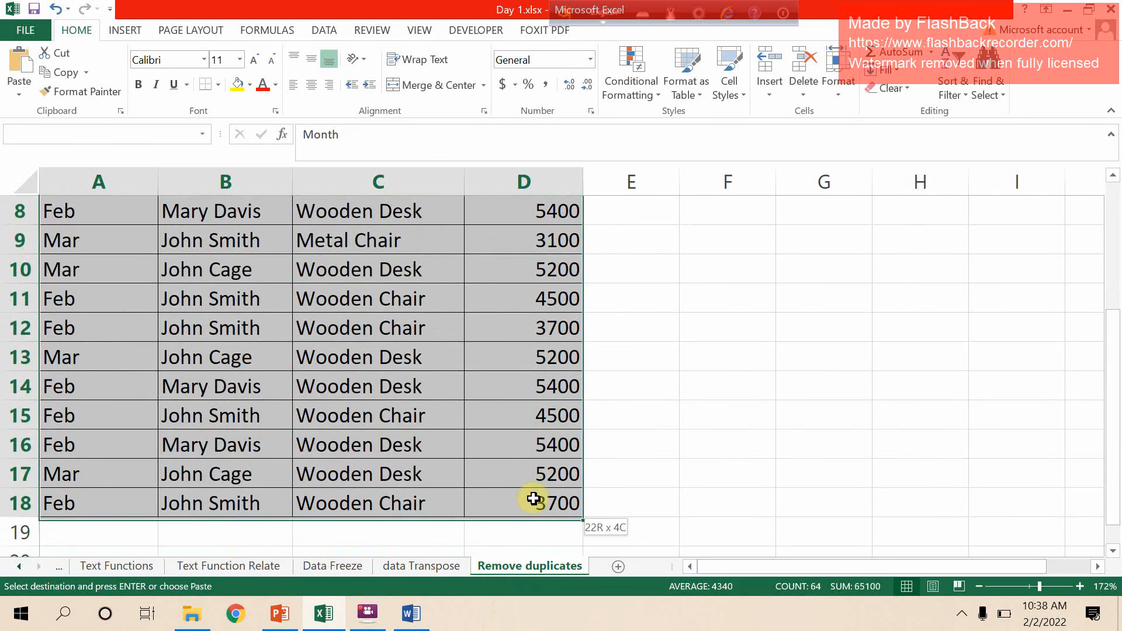
pyautogui.click(335, 27)
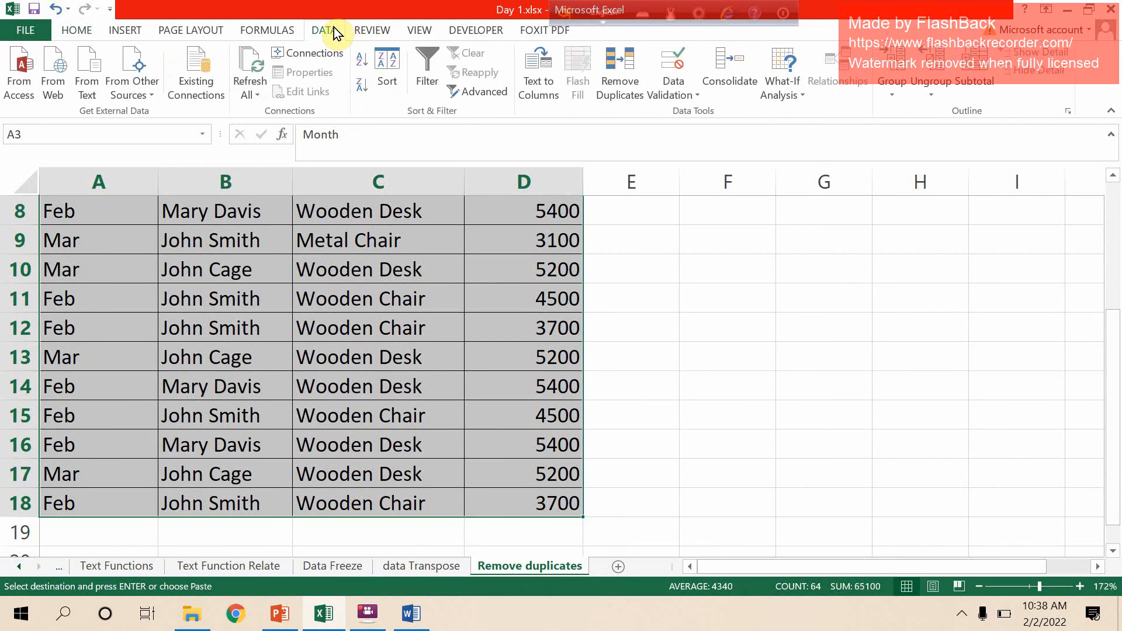
pyautogui.click(633, 85)
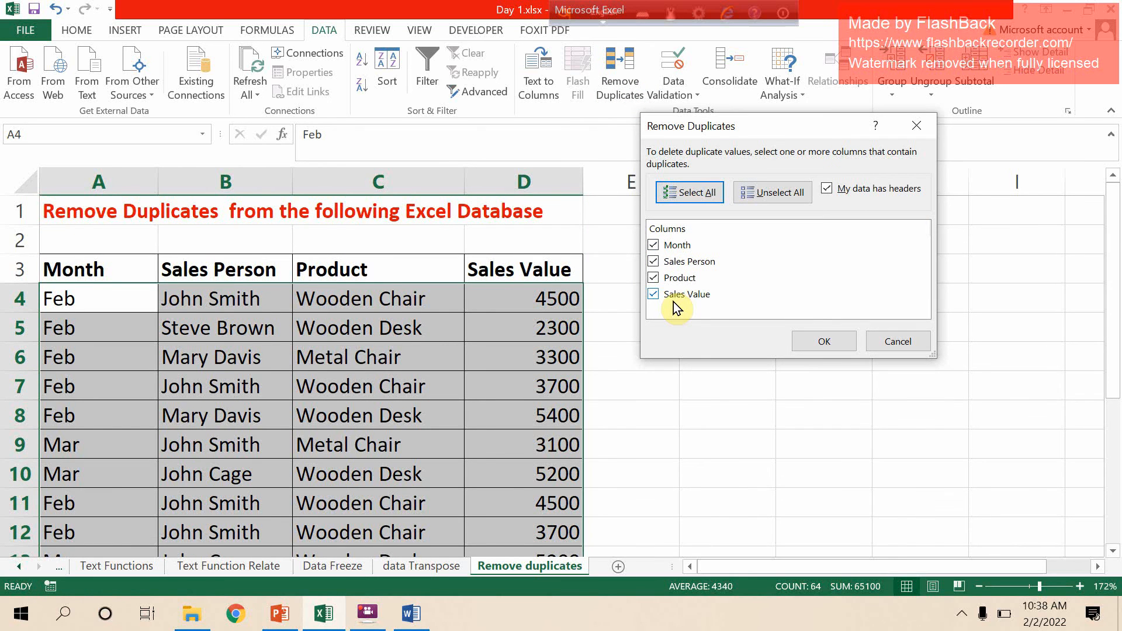
pyautogui.click(837, 334)
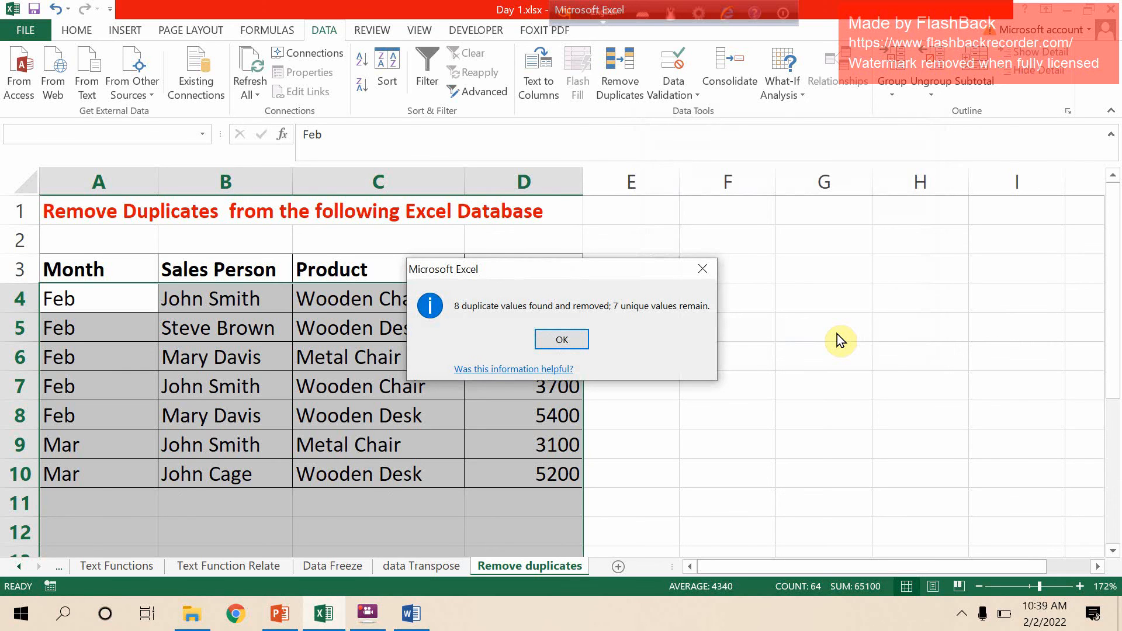
pyautogui.click(575, 342)
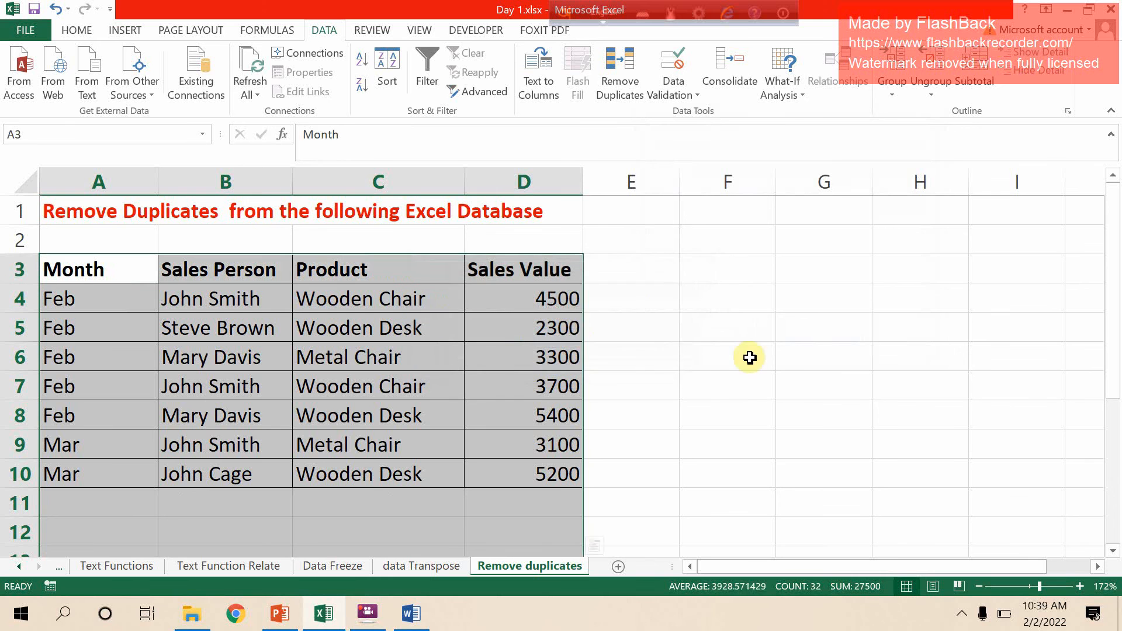
# Close the Day 1.xlsx workbook and the Word document Document1 without saving their changes
pyautogui.click(1110, 10)
pyautogui.click(556, 342)
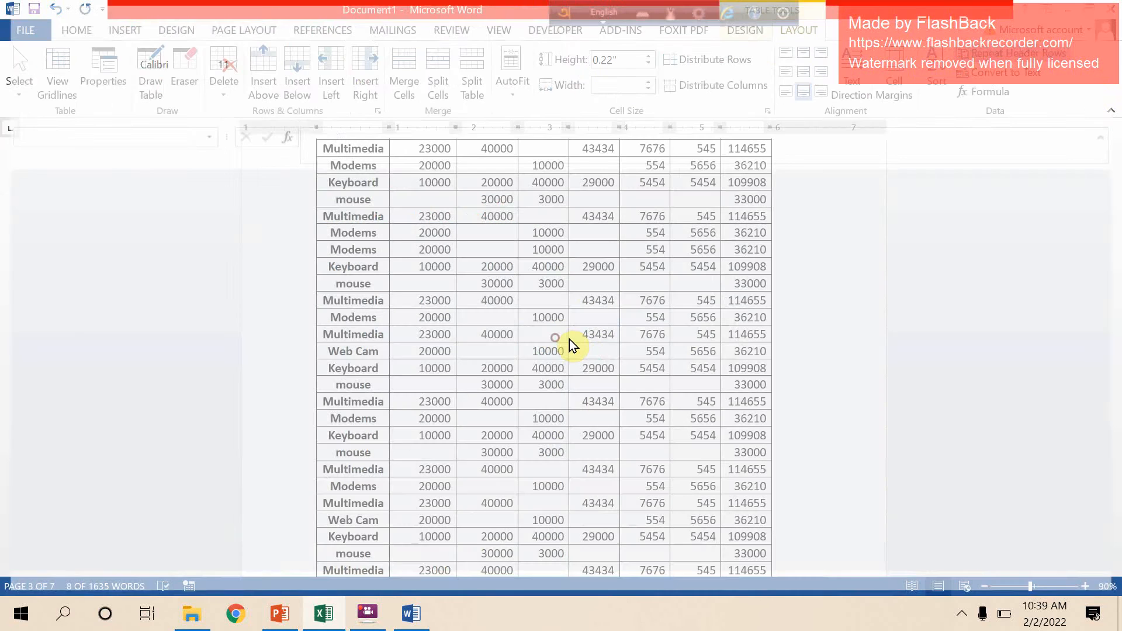
pyautogui.click(1113, 9)
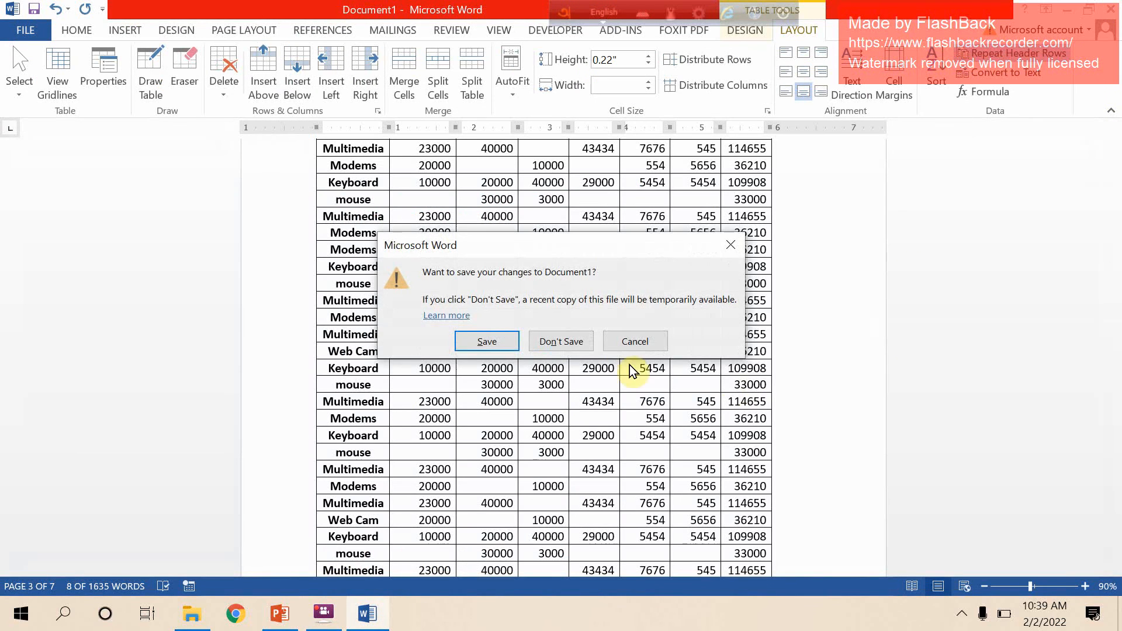
pyautogui.click(585, 344)
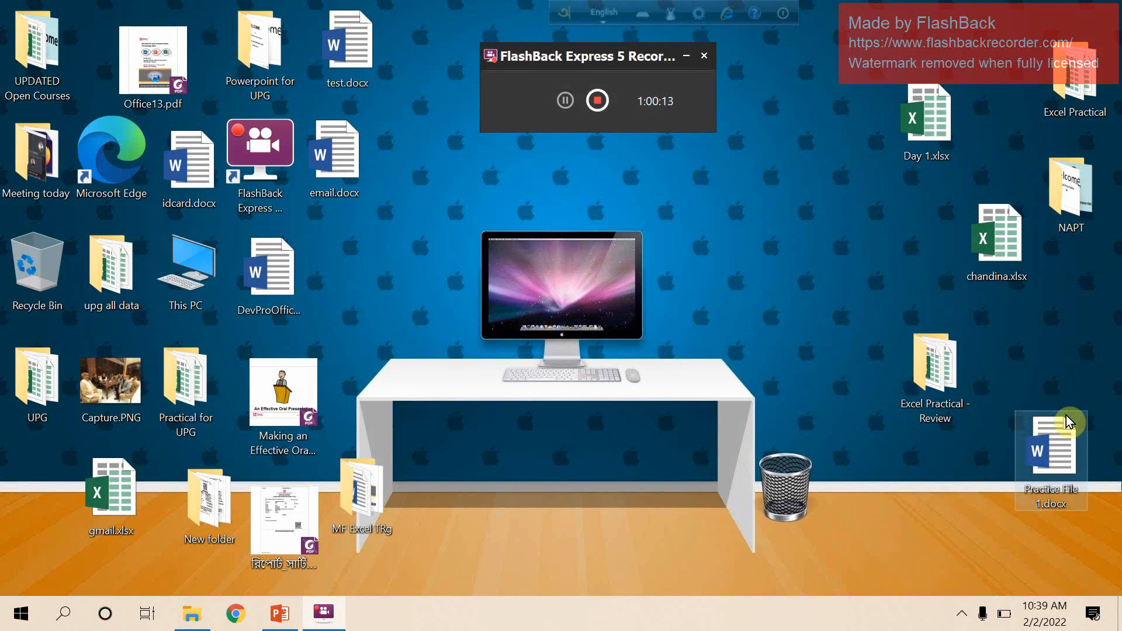
# Open Day 2.xlsx from the Excel Practical - Review folder on the desktop, close the folder window and maximize the workbook
pyautogui.doubleClick(932, 377)
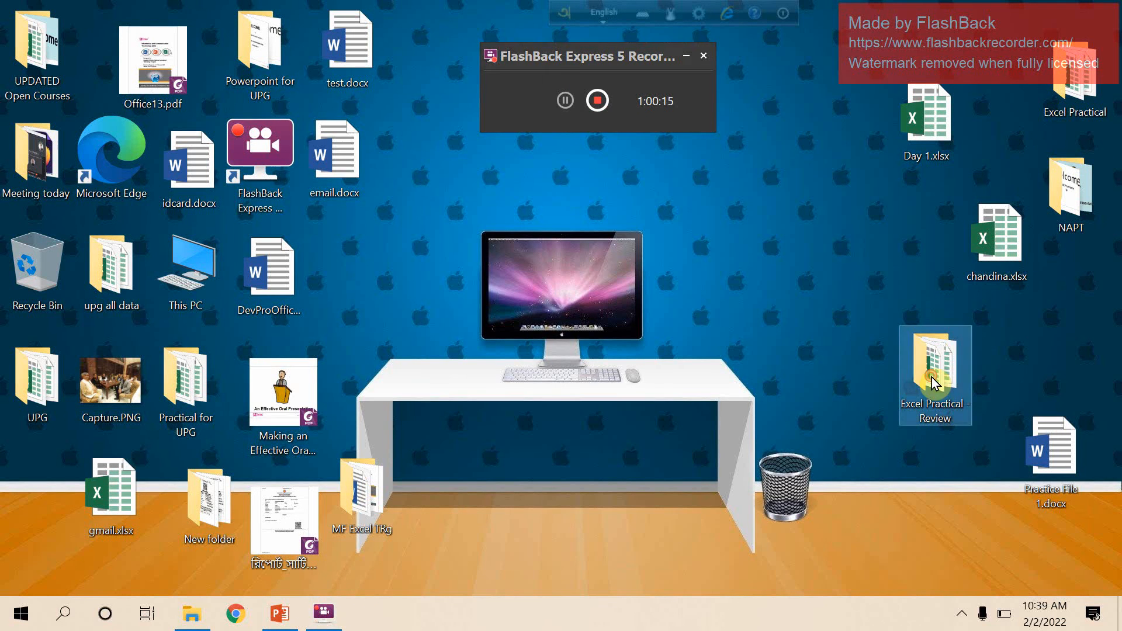
pyautogui.doubleClick(330, 252)
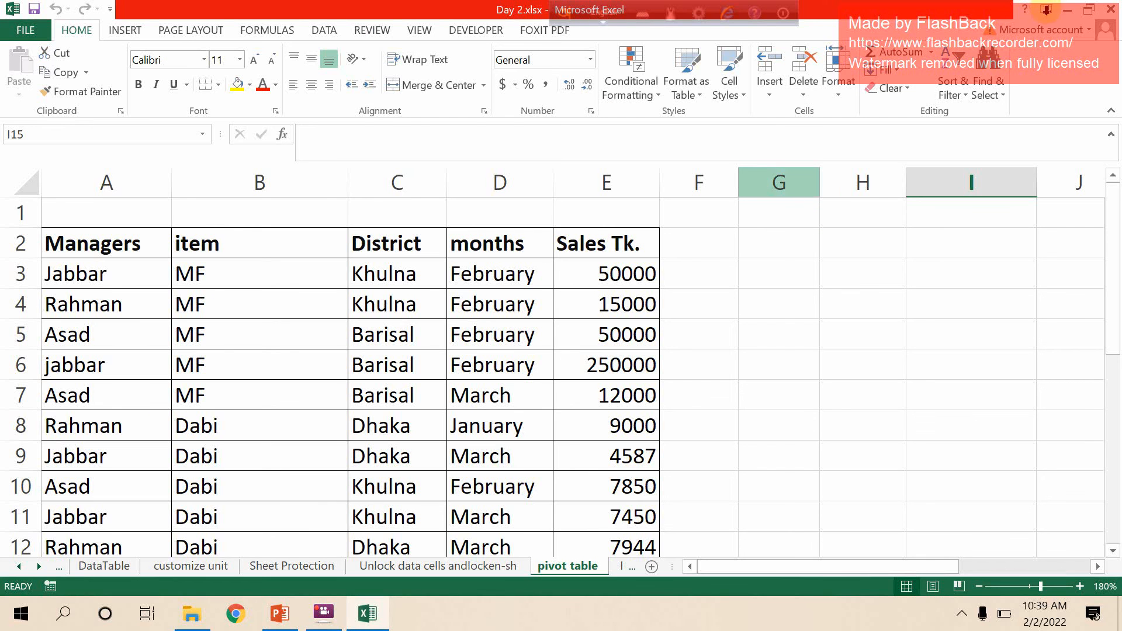
pyautogui.click(728, 480)
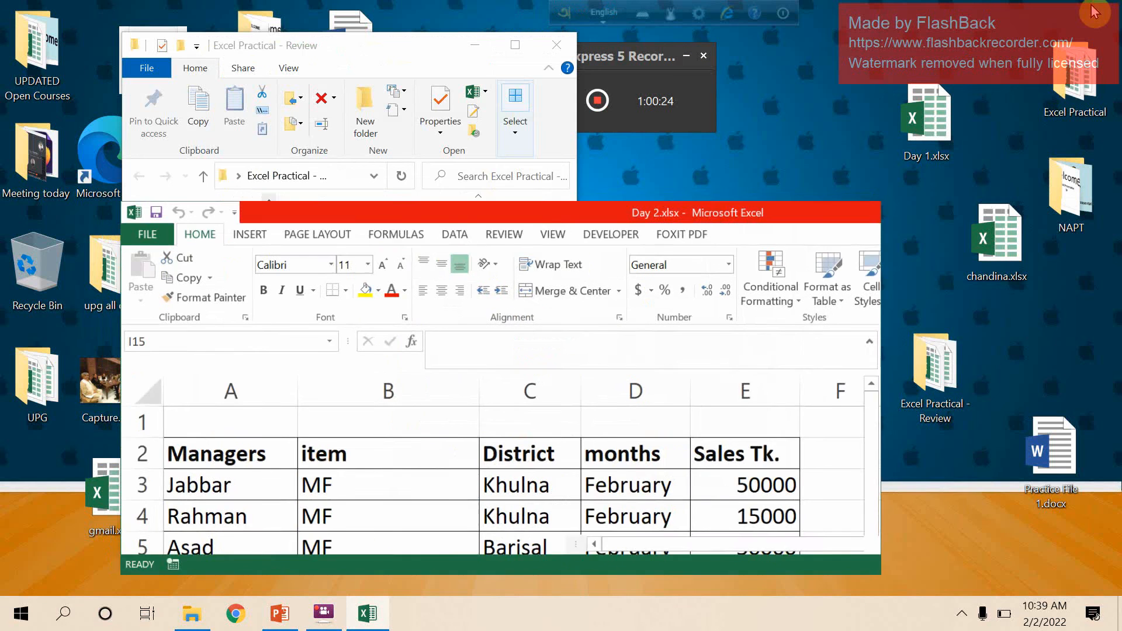
pyautogui.click(1089, 9)
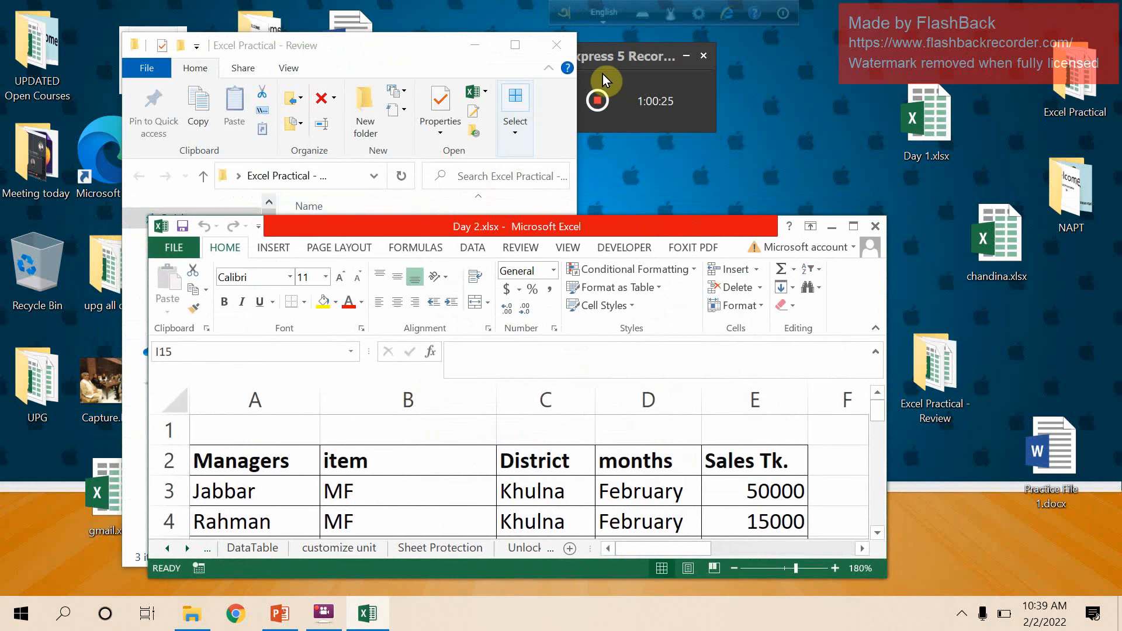
pyautogui.click(556, 45)
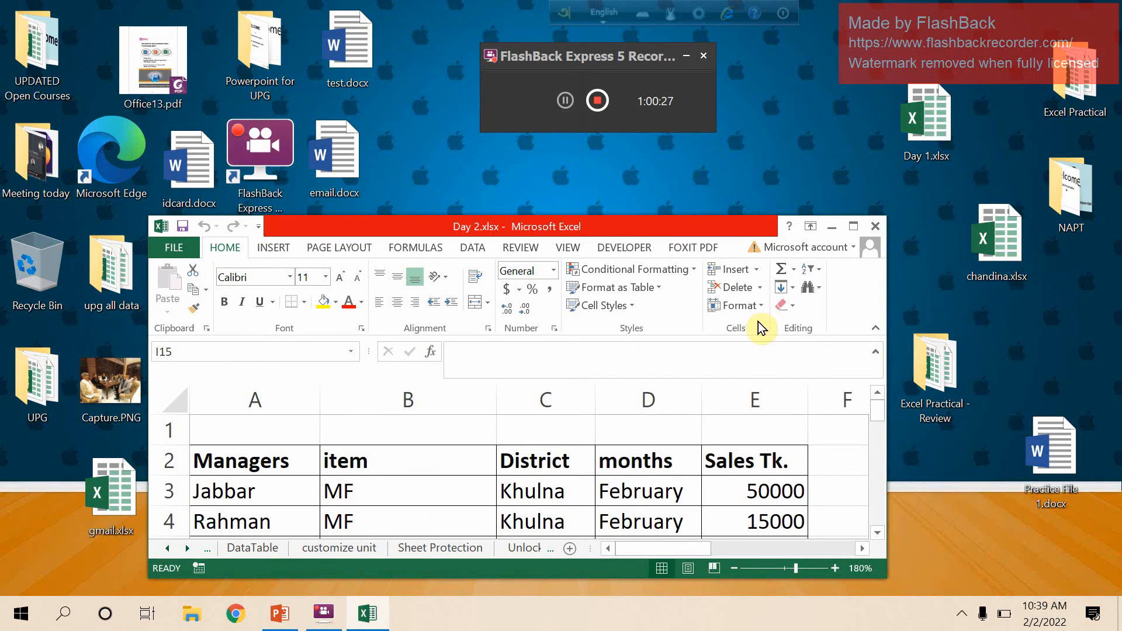
pyautogui.click(853, 228)
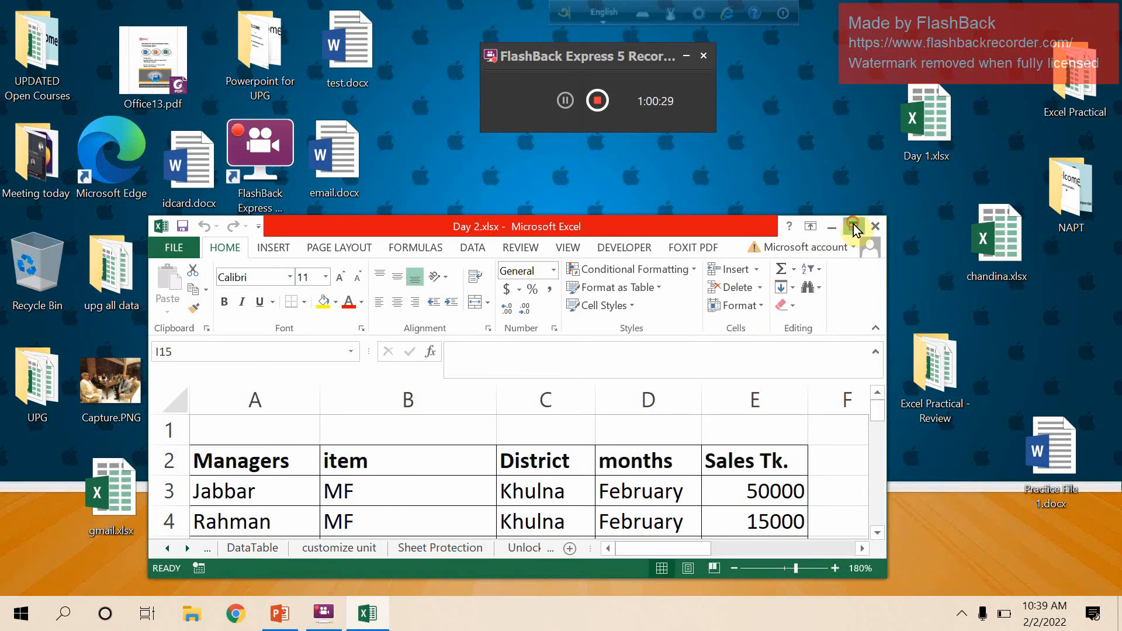